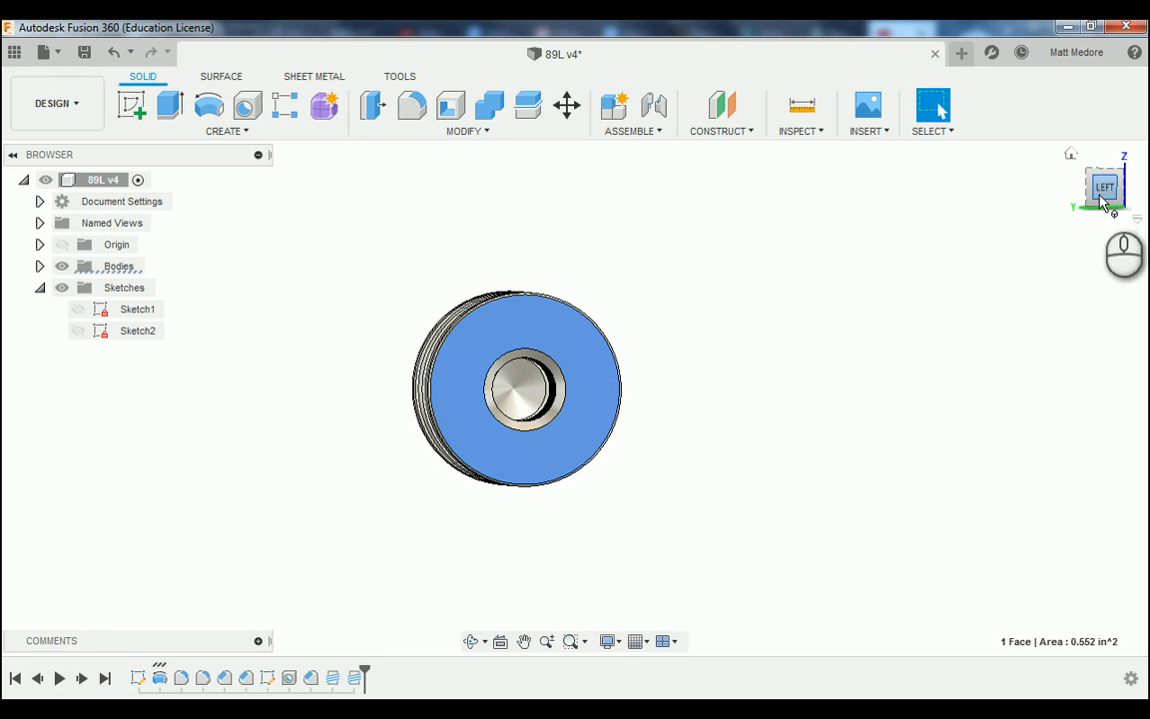
Set the Left view, looking straight at the bored end face, as the Front view and save the design.
middle_click_drag(922, 372, 910, 362, "shift")
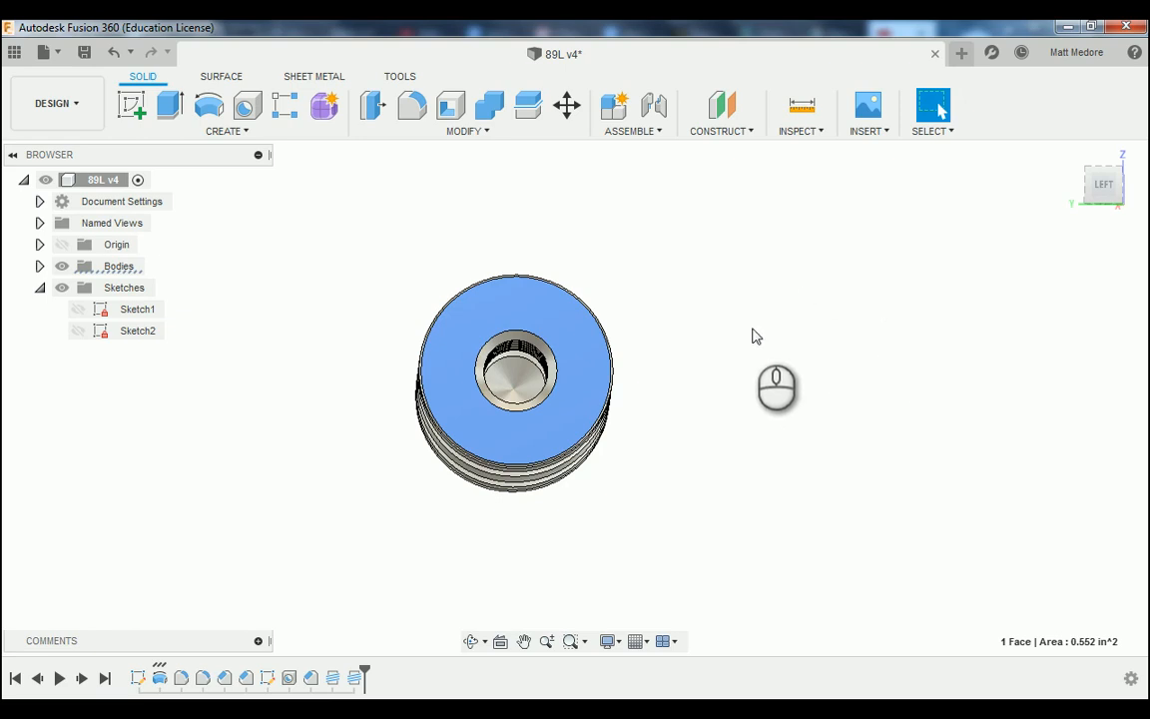
middle_click_drag(752, 334, 772, 369, "shift")
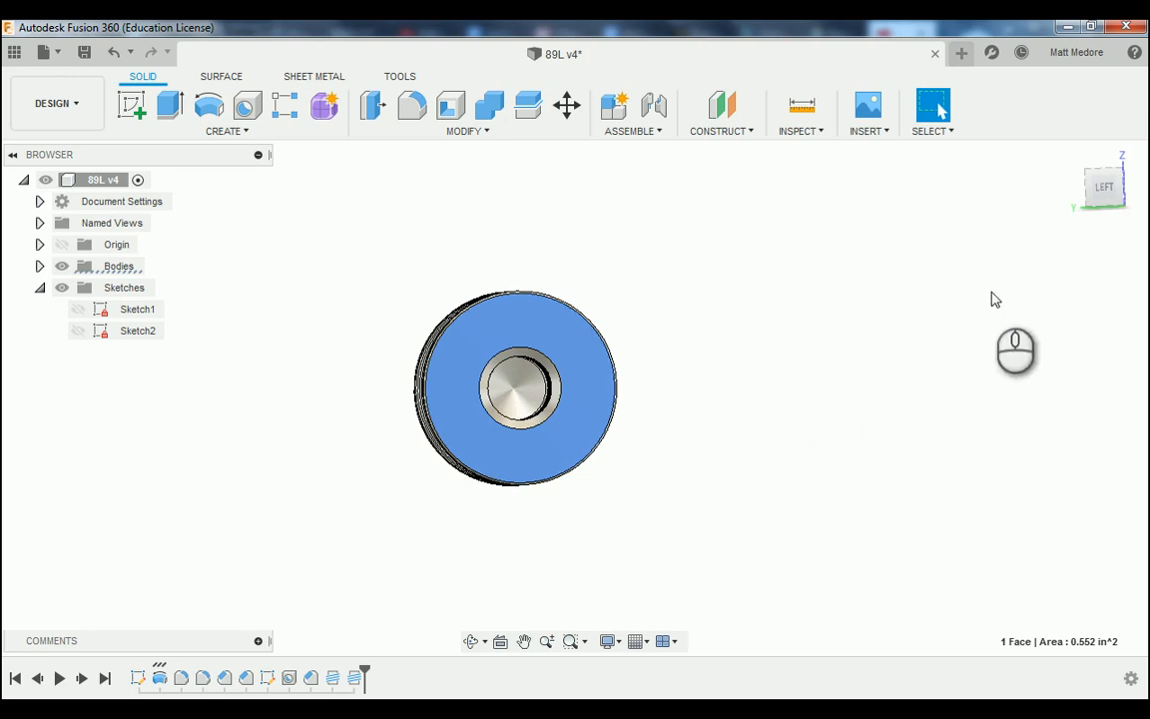
left_click(1105, 196)
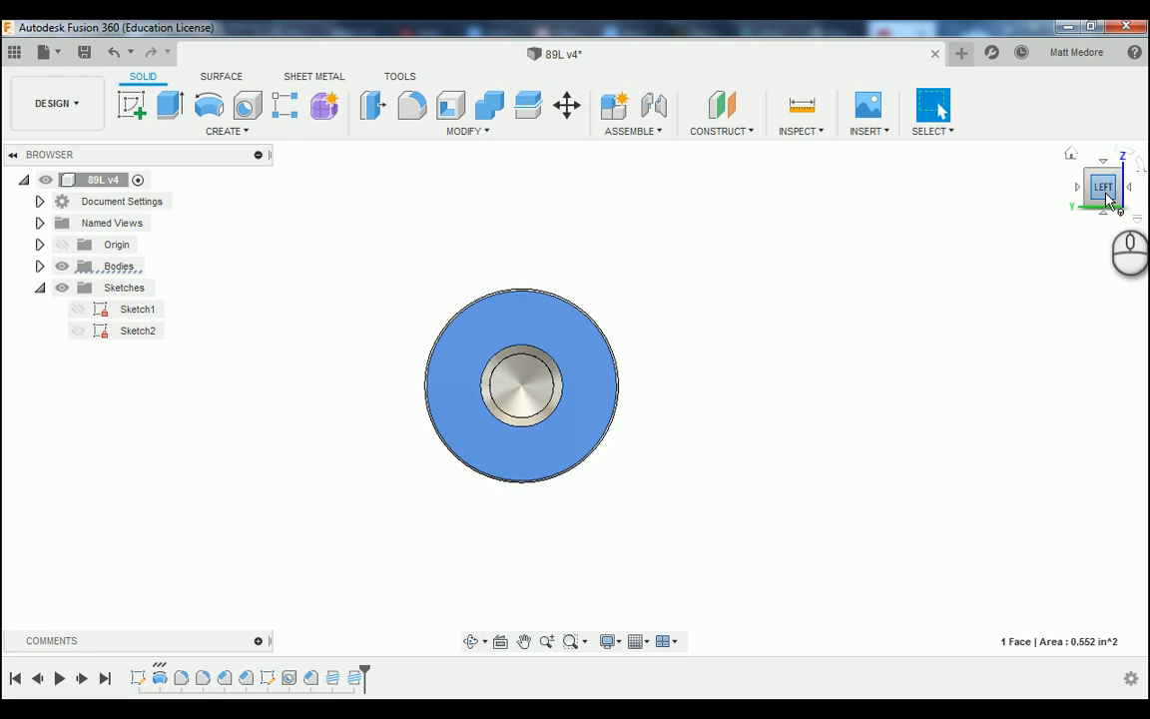
right_click(1102, 192)
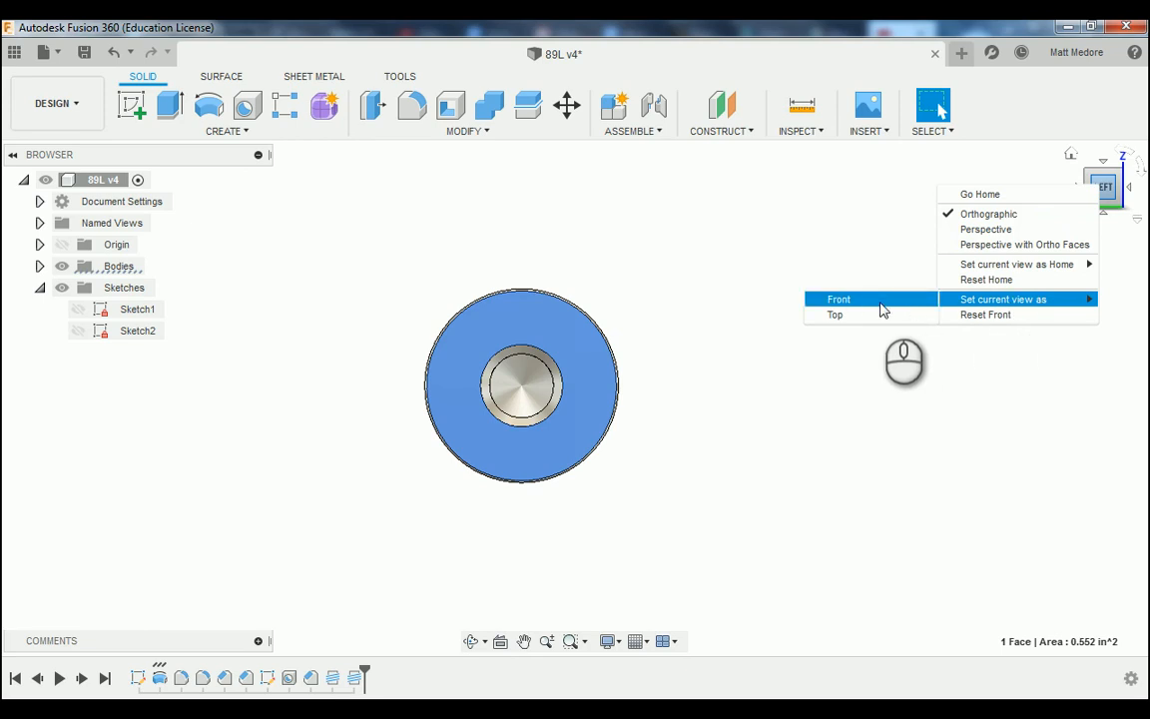
left_click(839, 299)
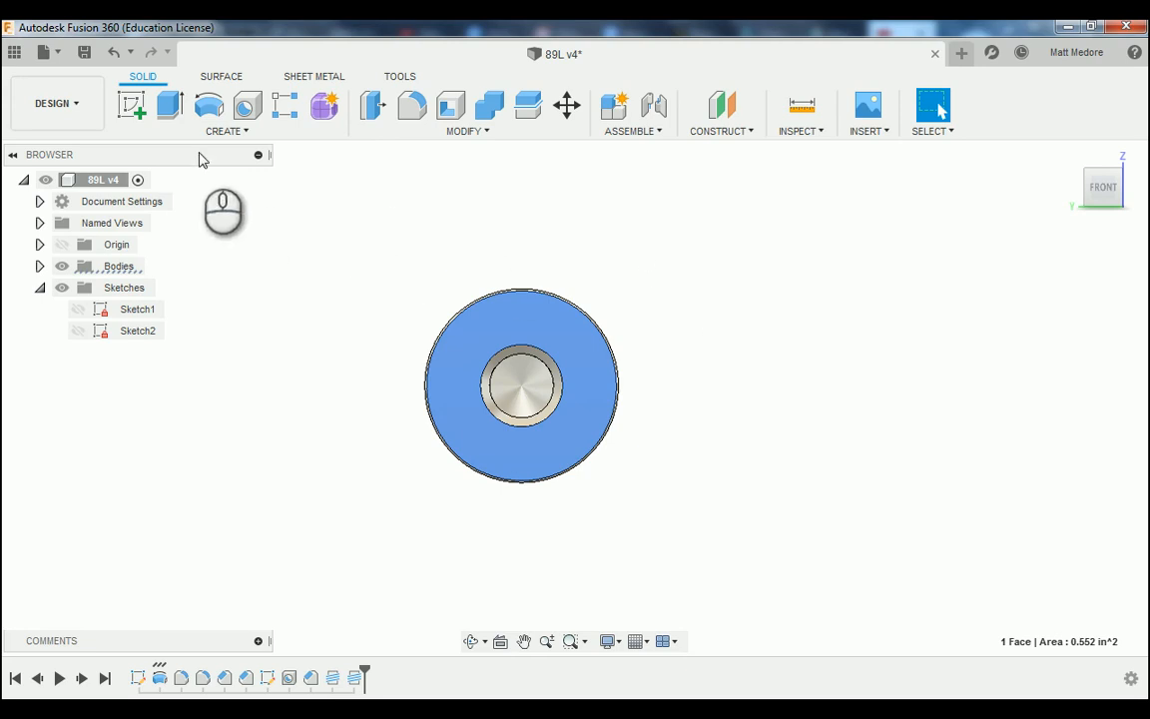
left_click(84, 55)
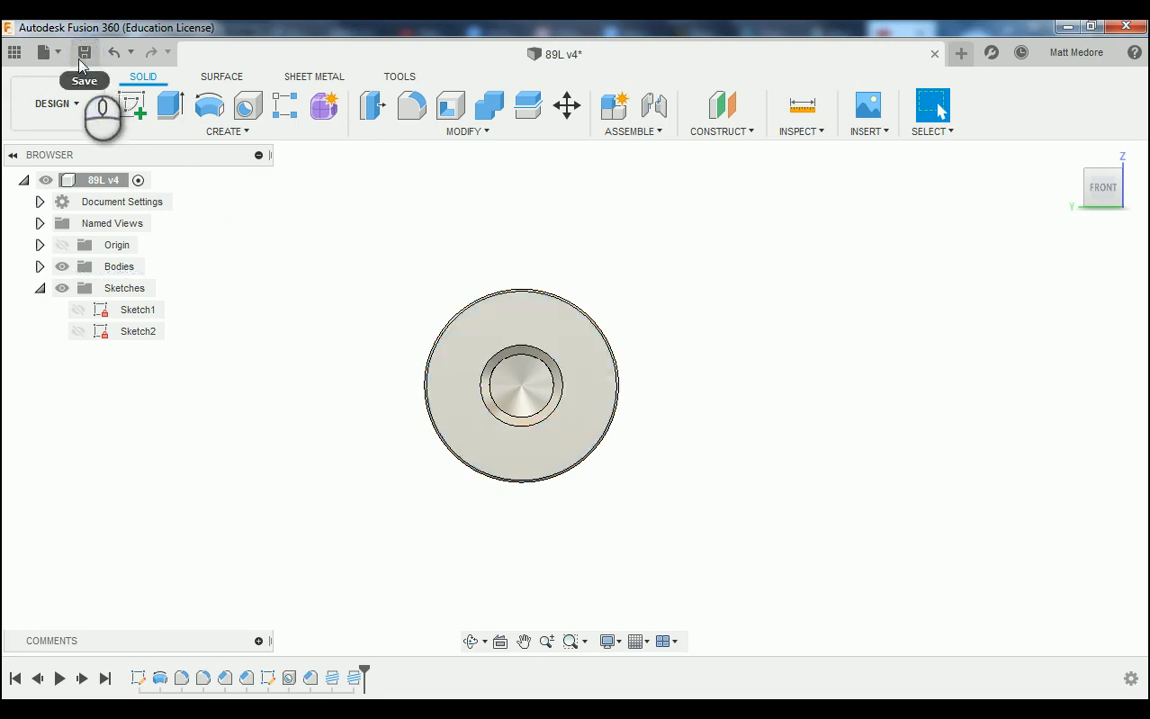
left_click(540, 385)
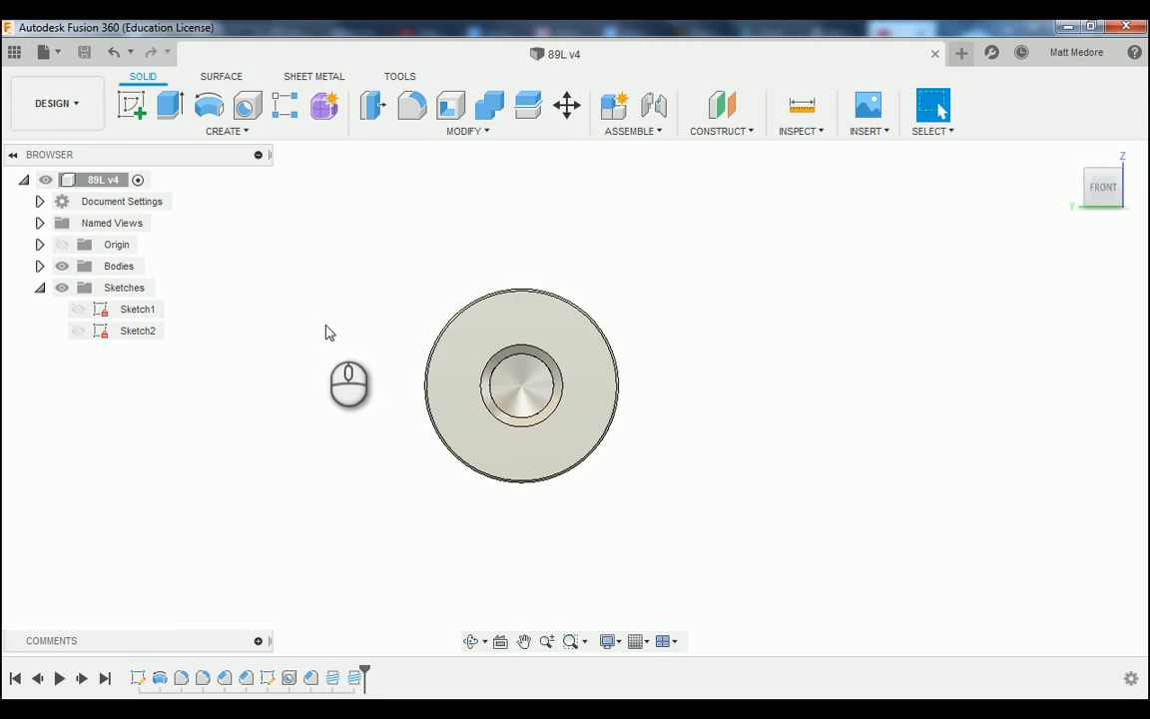
Create a new drawing from the full design using the Cougar Mfg Title Block template.
left_click(96, 125)
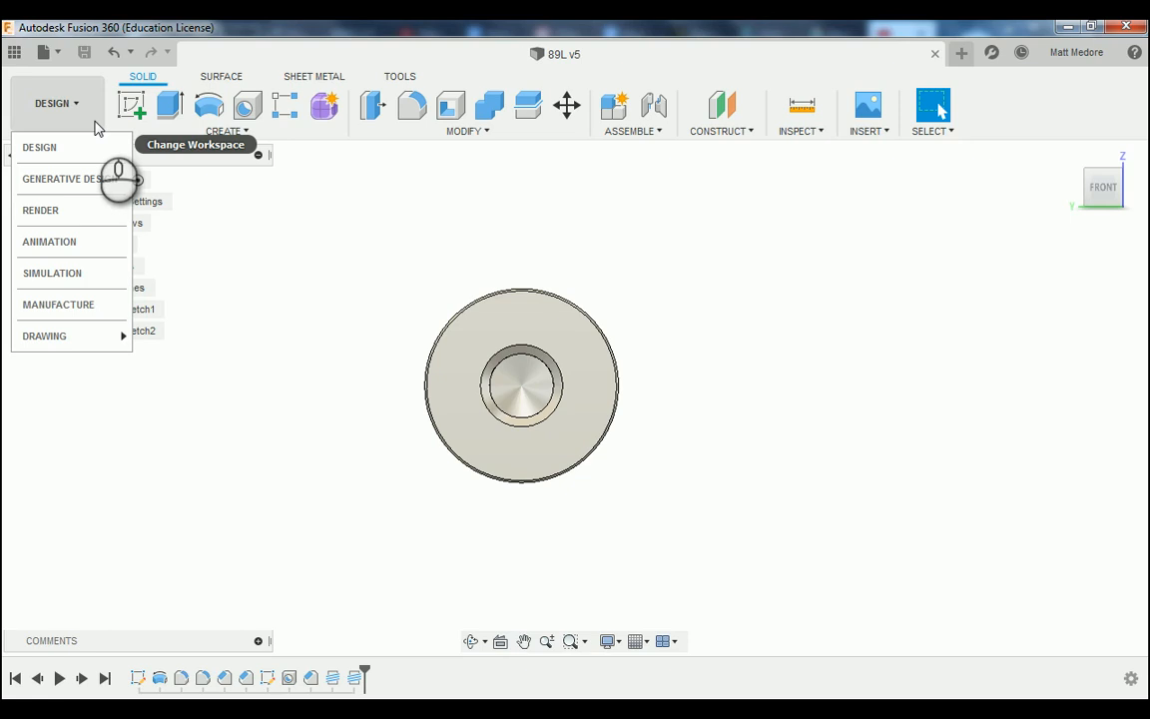
mouse_move(88, 339)
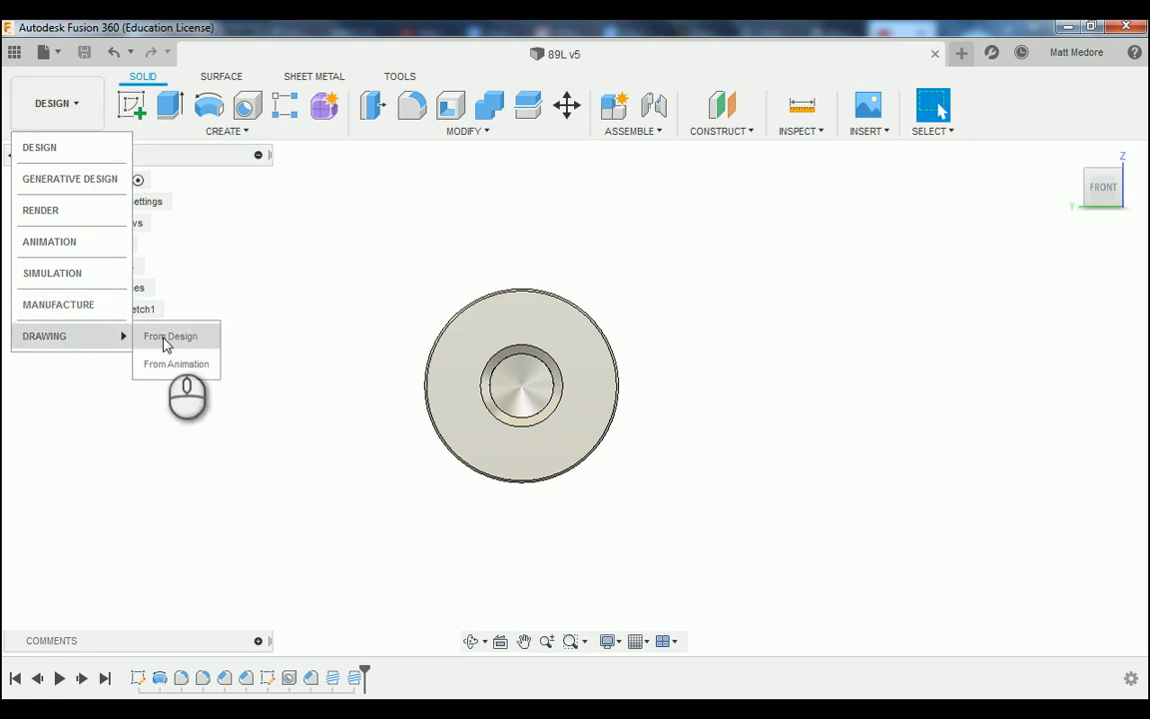
left_click(171, 337)
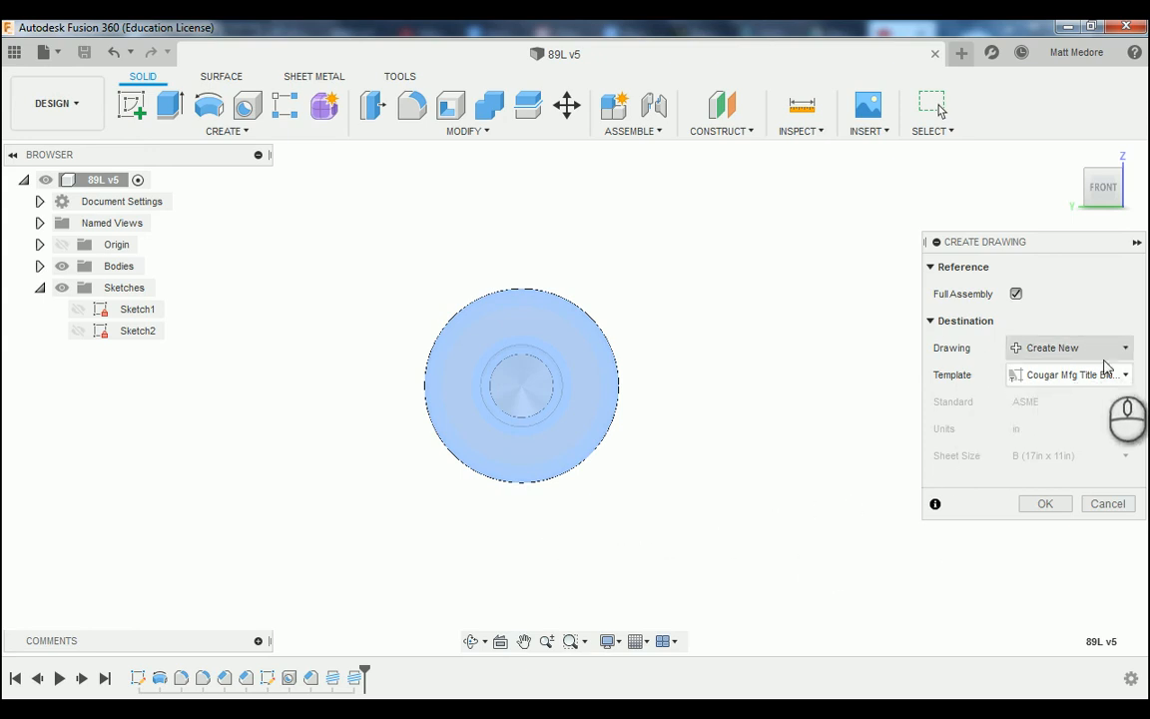
left_click(1102, 376)
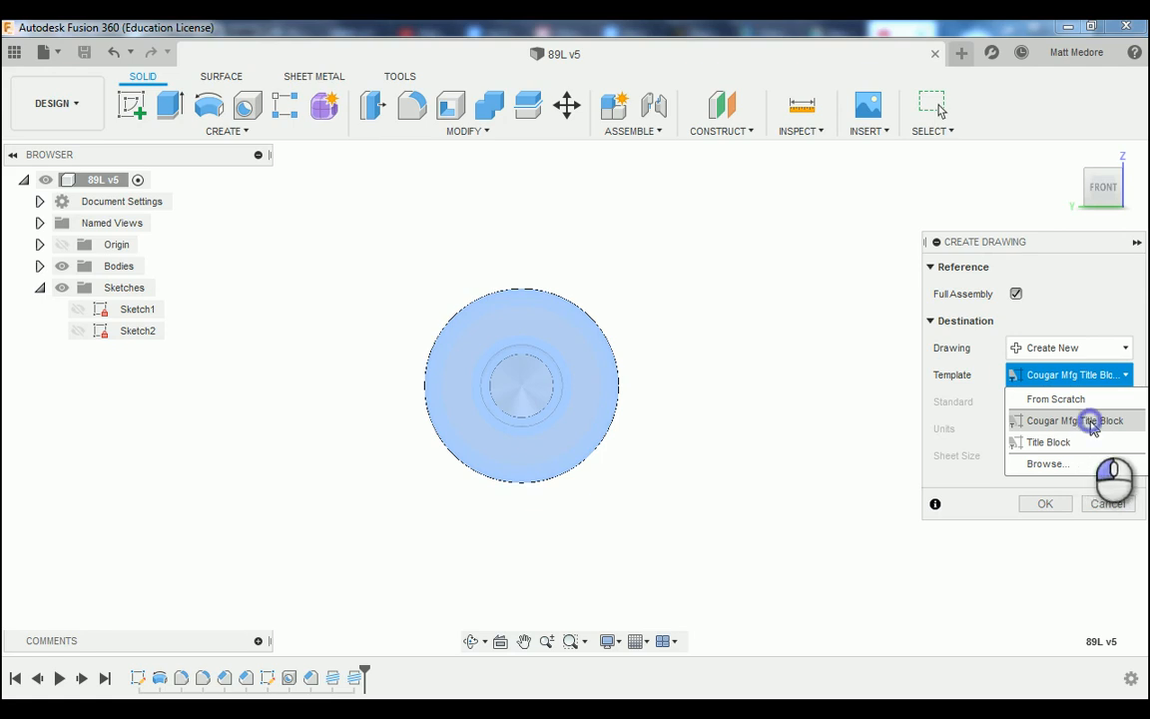
left_click(1092, 423)
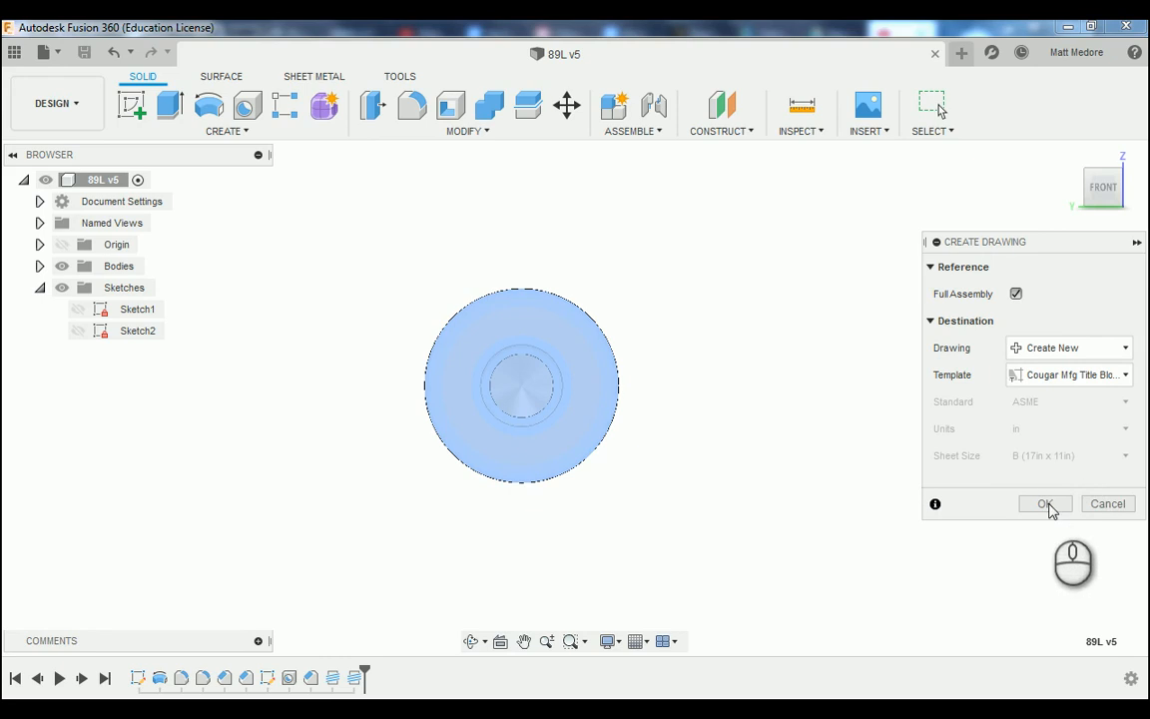
left_click(1046, 505)
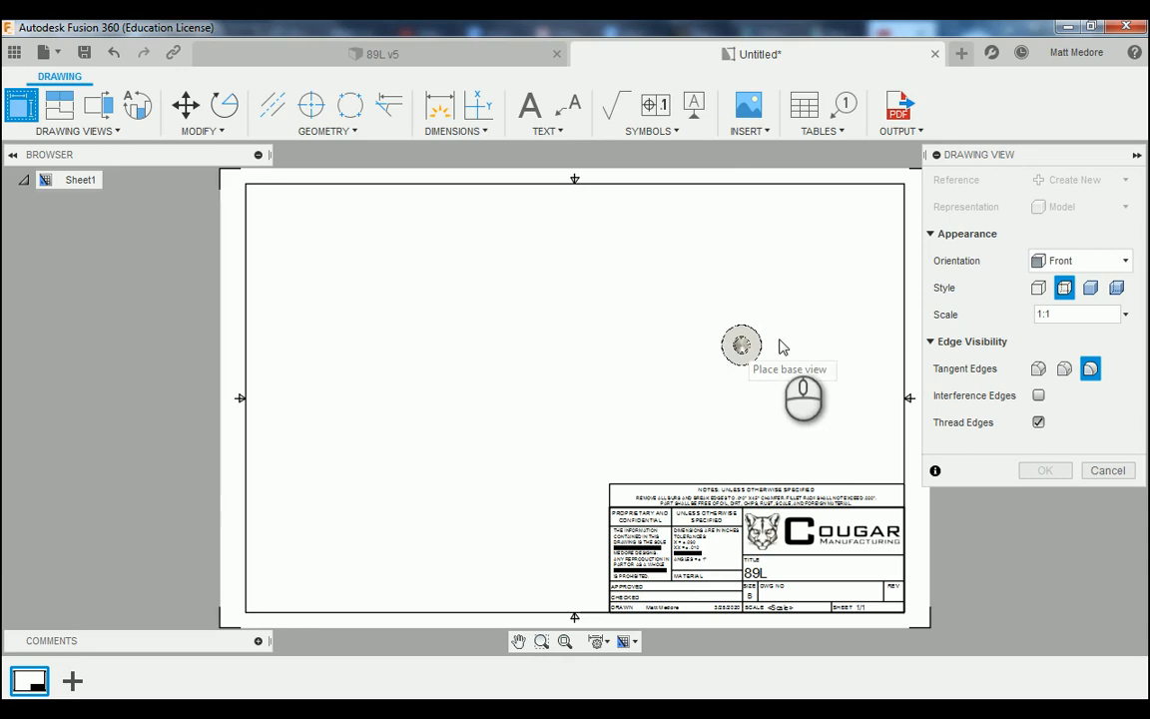
Place a Front base view in the sheet's upper middle with visible edges only, 2:1 scale and full-length tangent edges.
left_click(1039, 288)
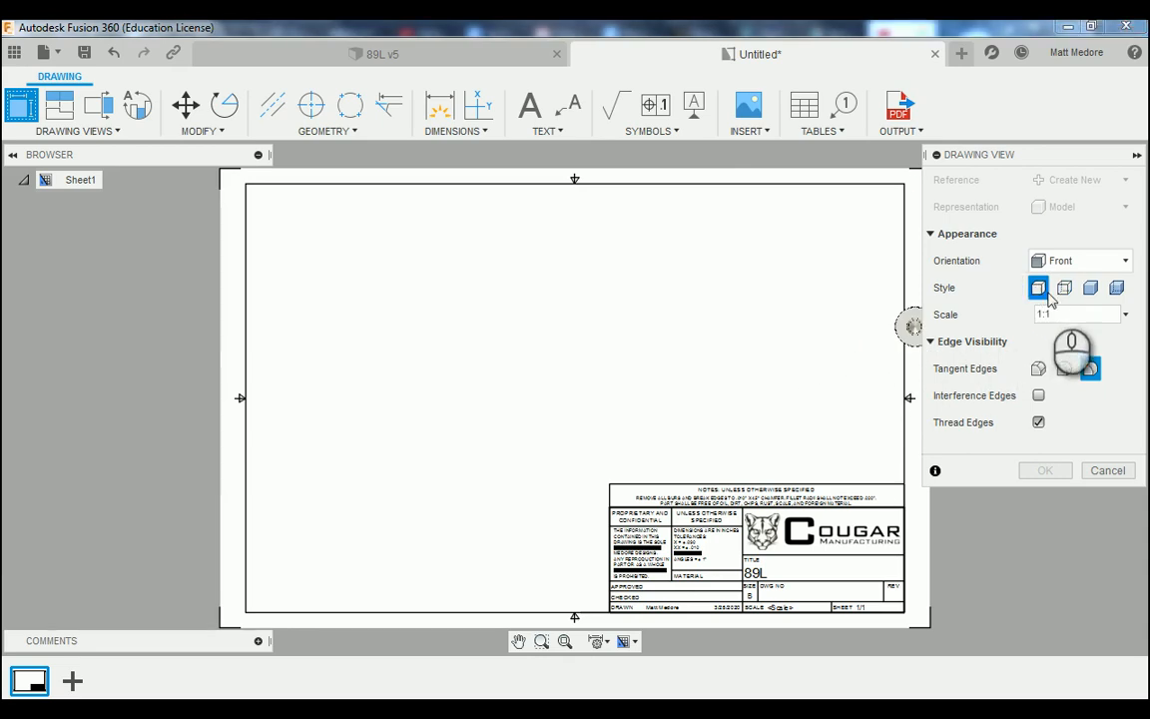
left_click(1126, 313)
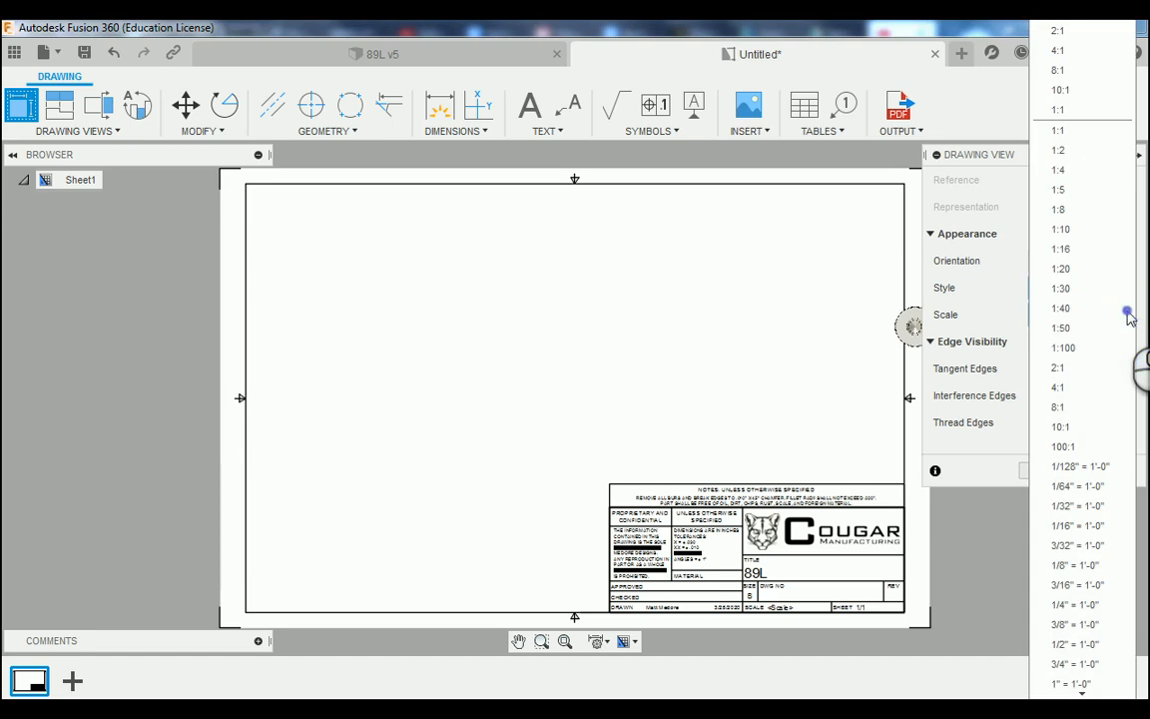
left_click(1098, 368)
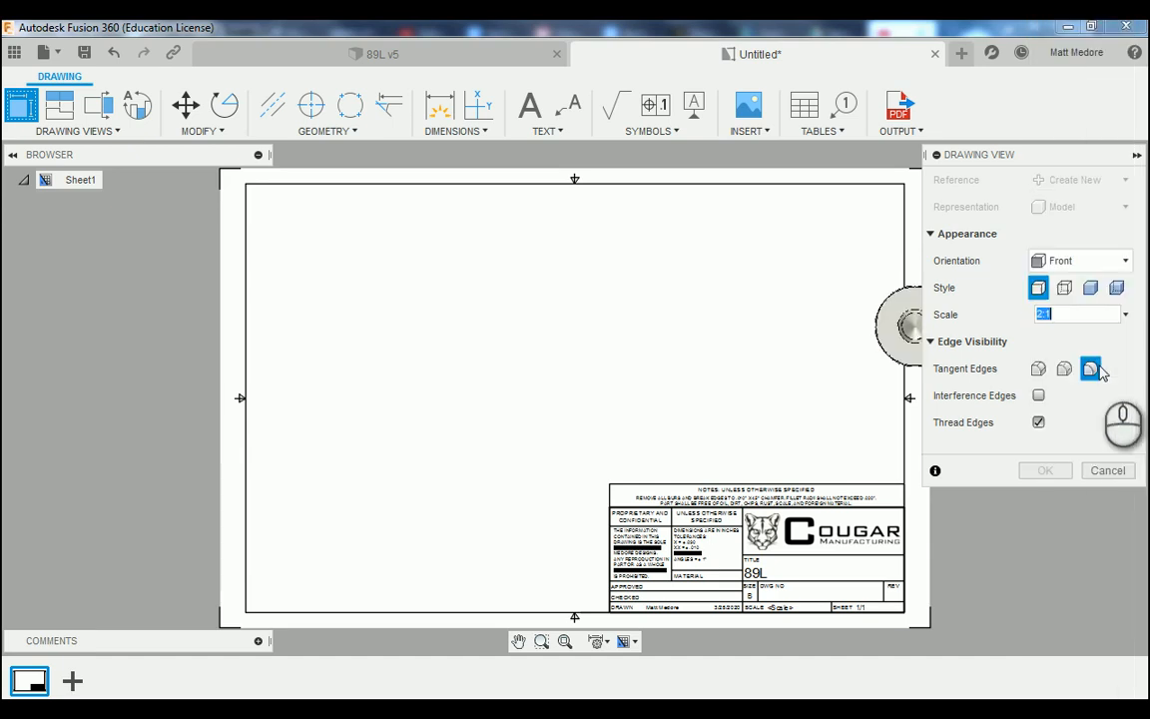
left_click(1039, 369)
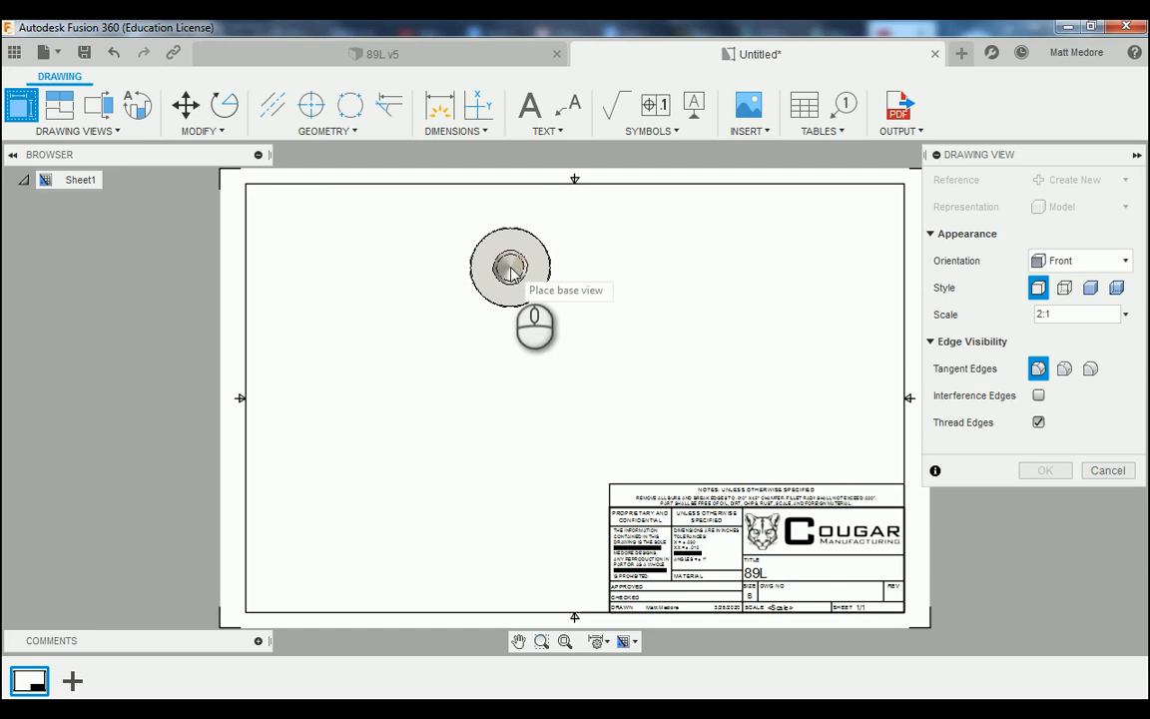
left_click(510, 270)
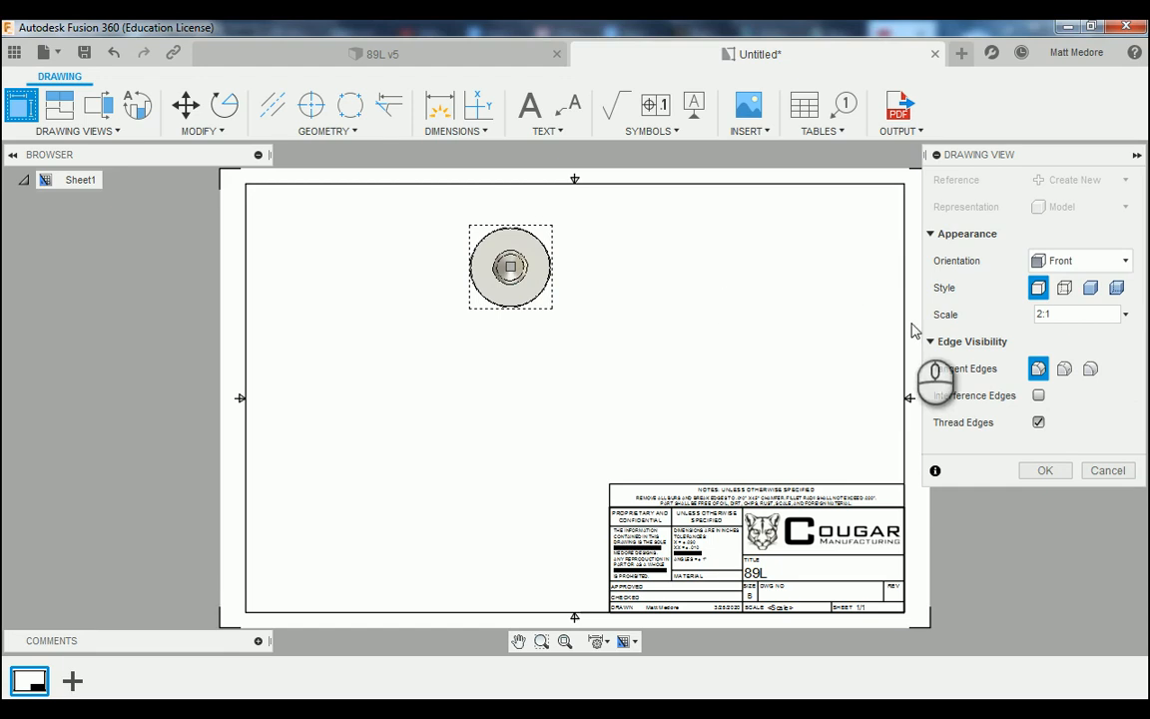
left_click(1041, 471)
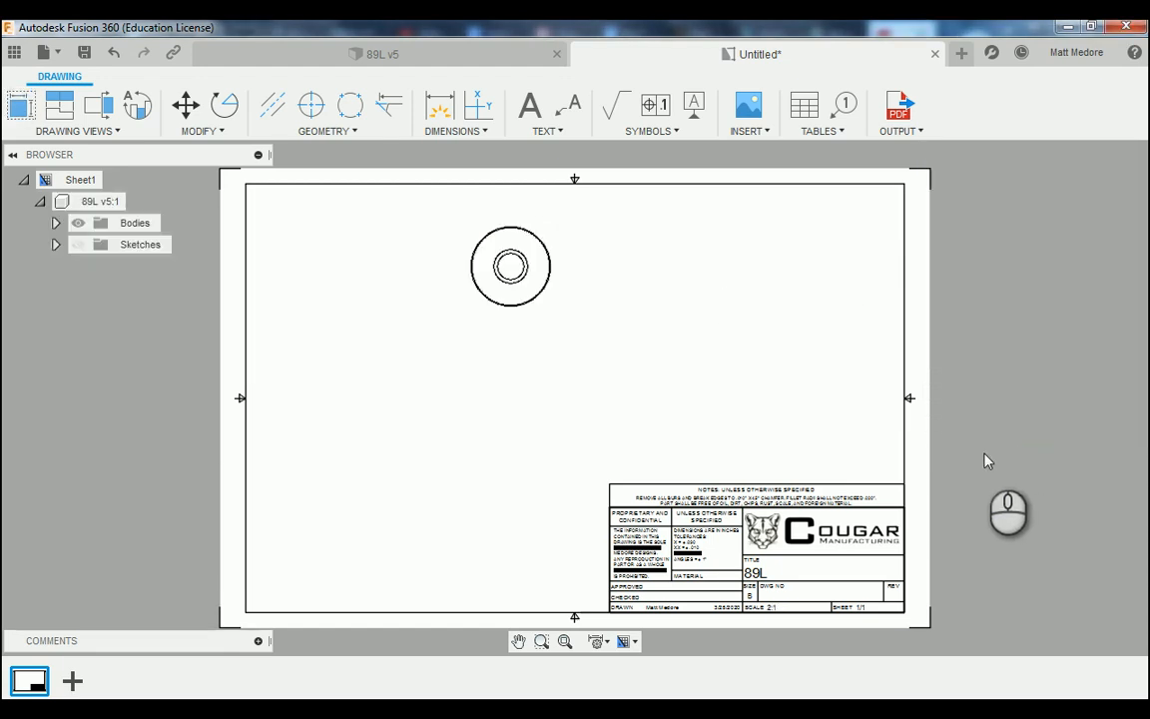
Create a section view with a vertical cutting line through the base view's centre and place it to the right of the base view.
scroll(615, 230, "up", 5)
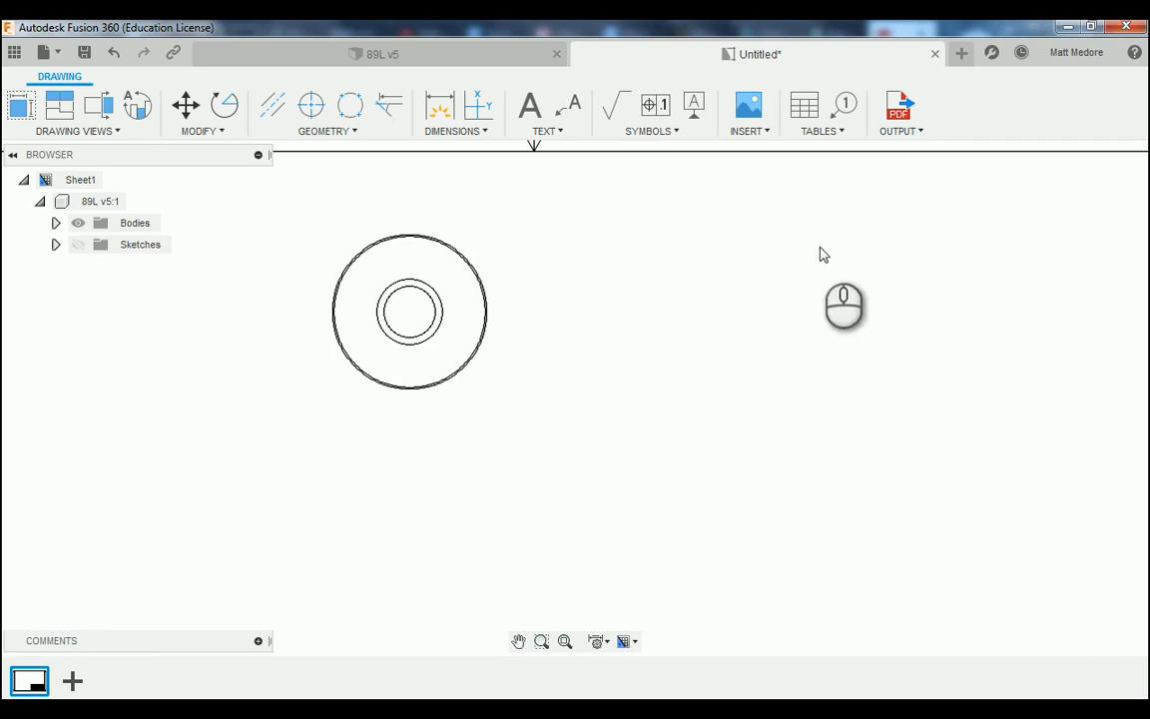
left_click(120, 132)
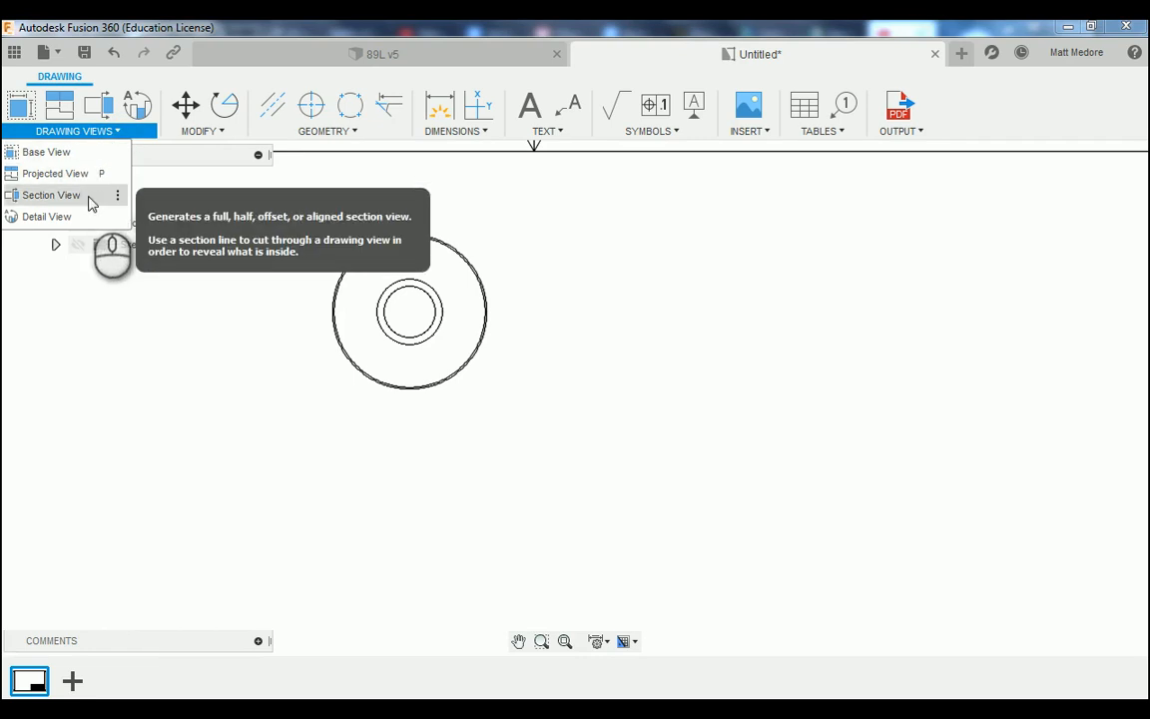
left_click(88, 196)
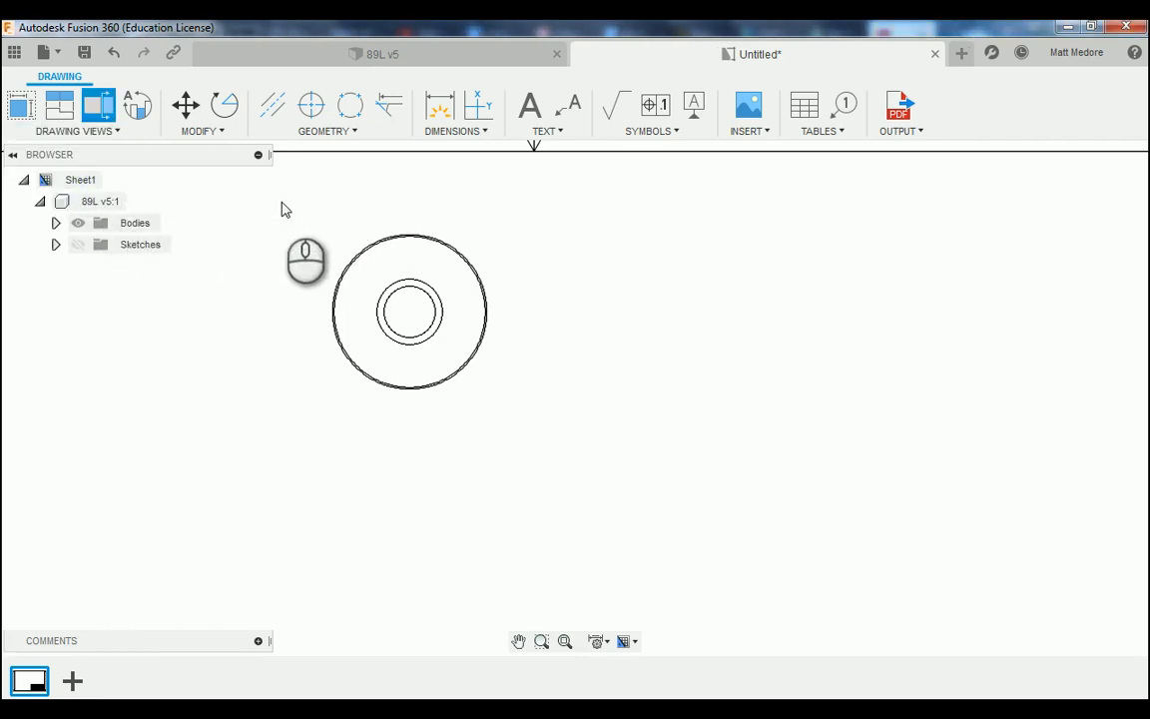
left_click(419, 242)
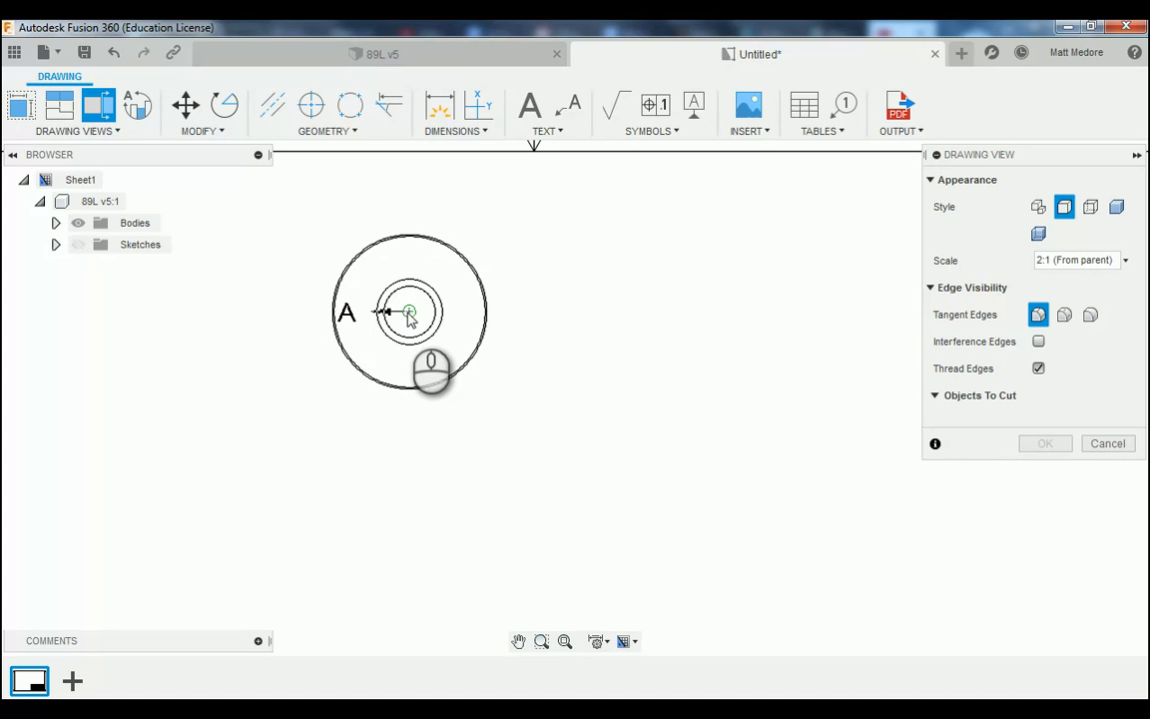
left_click(410, 312)
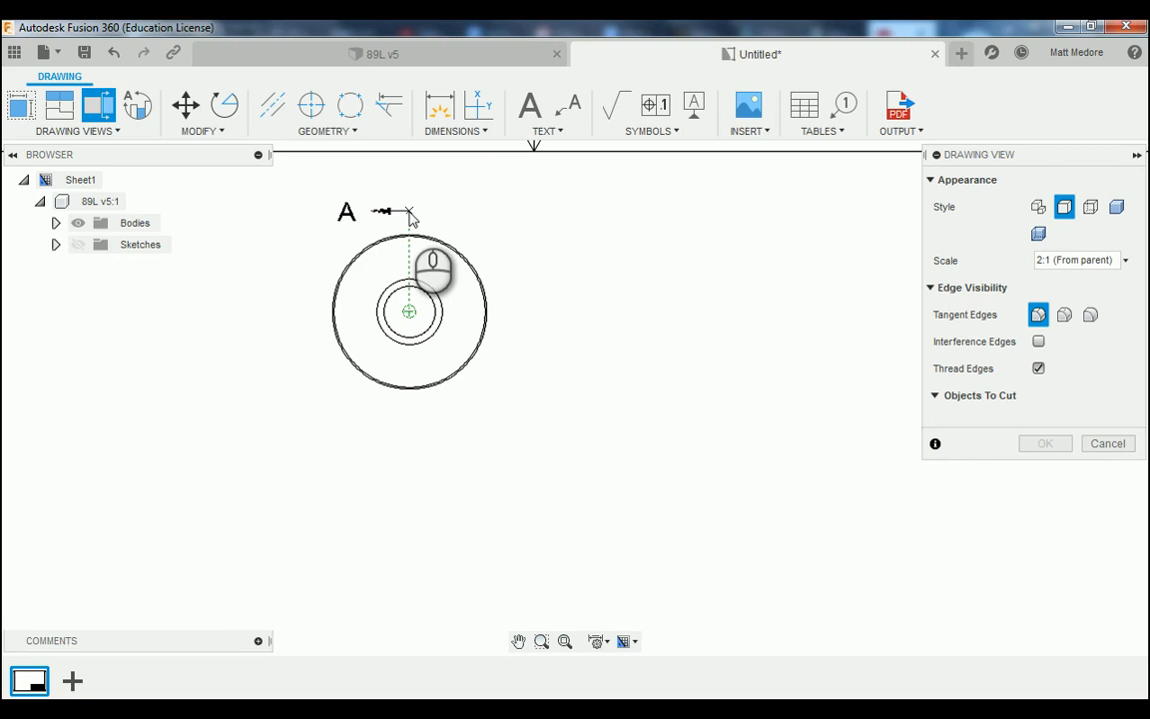
left_click(410, 211)
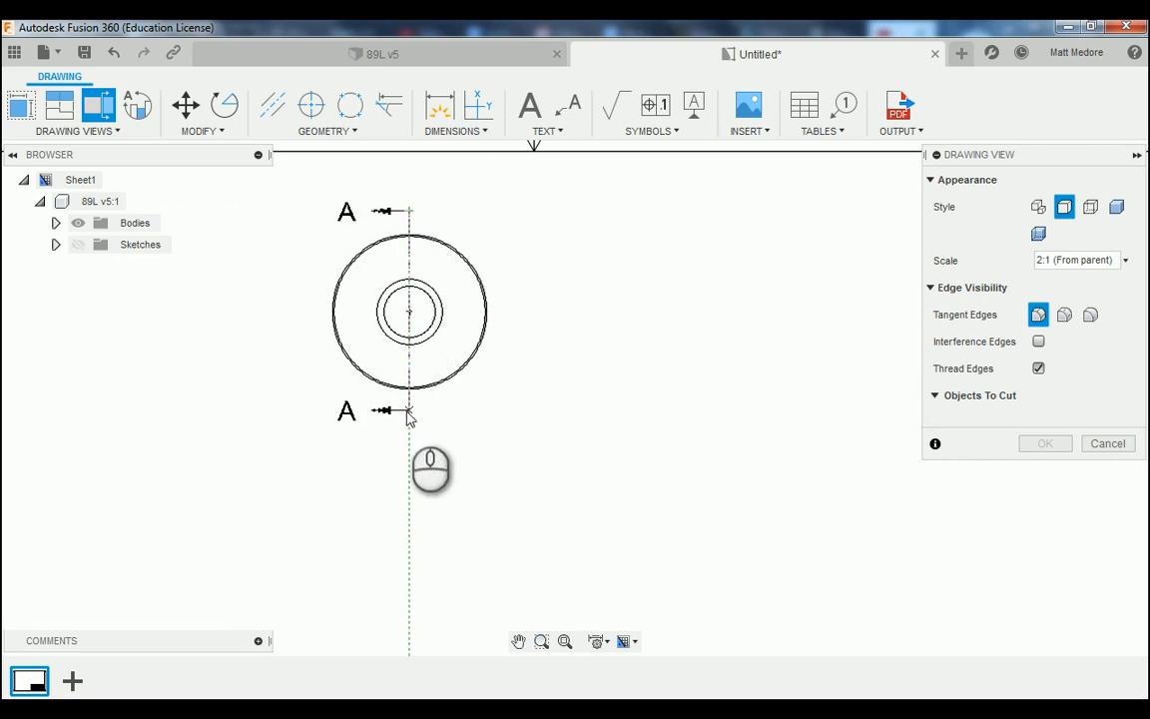
left_click(406, 410)
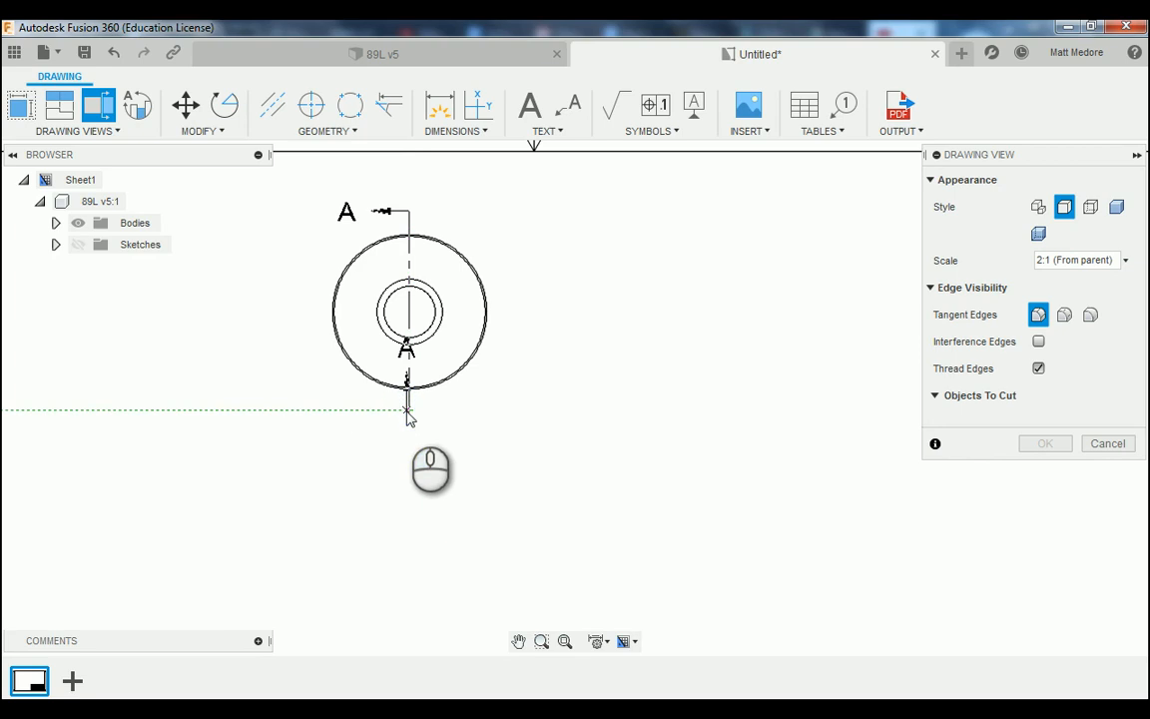
left_click(408, 415)
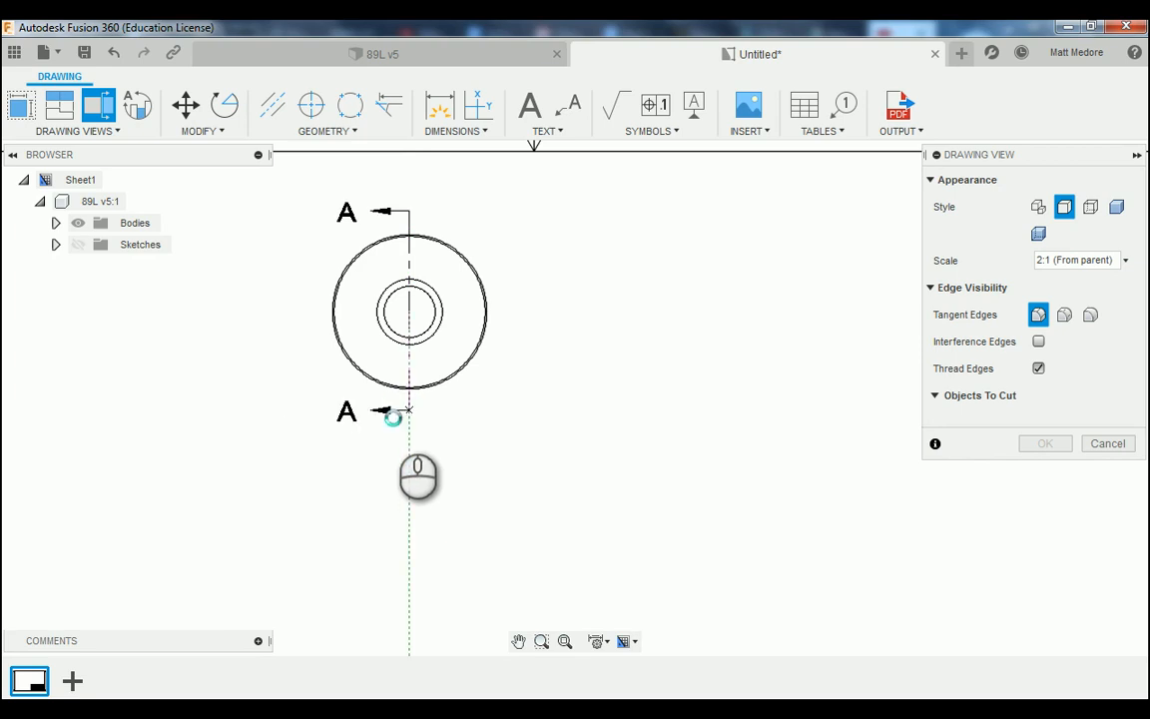
scroll(191, 491, "down", 3)
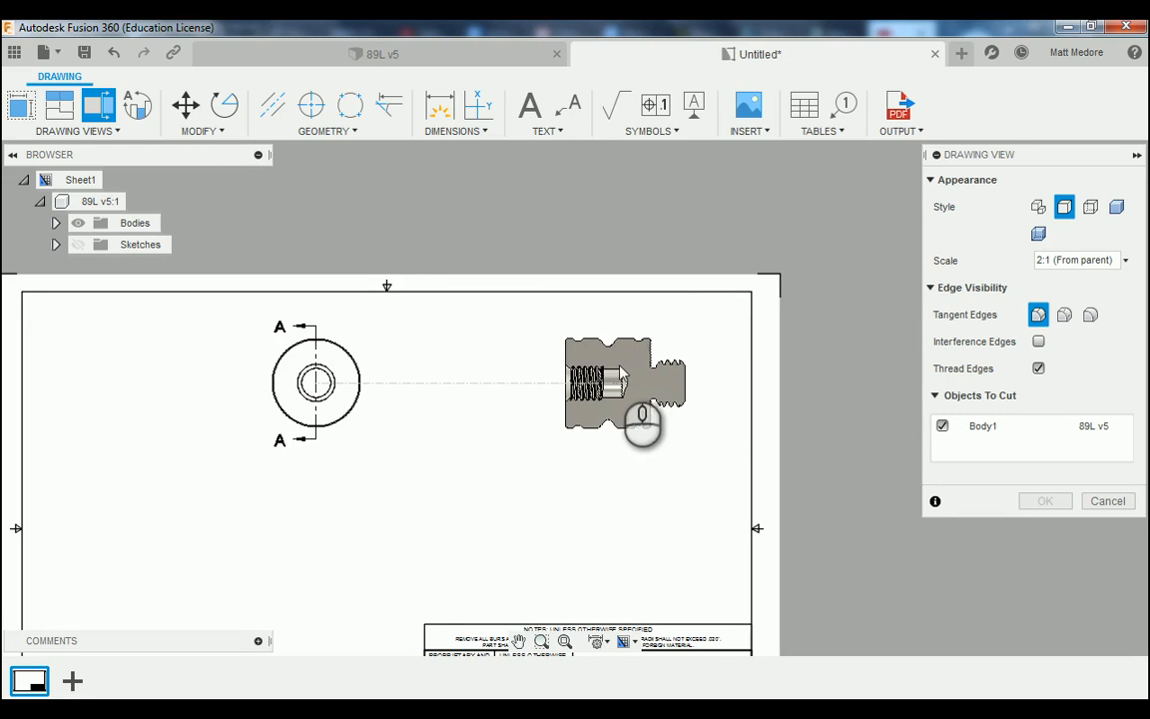
left_click(607, 374)
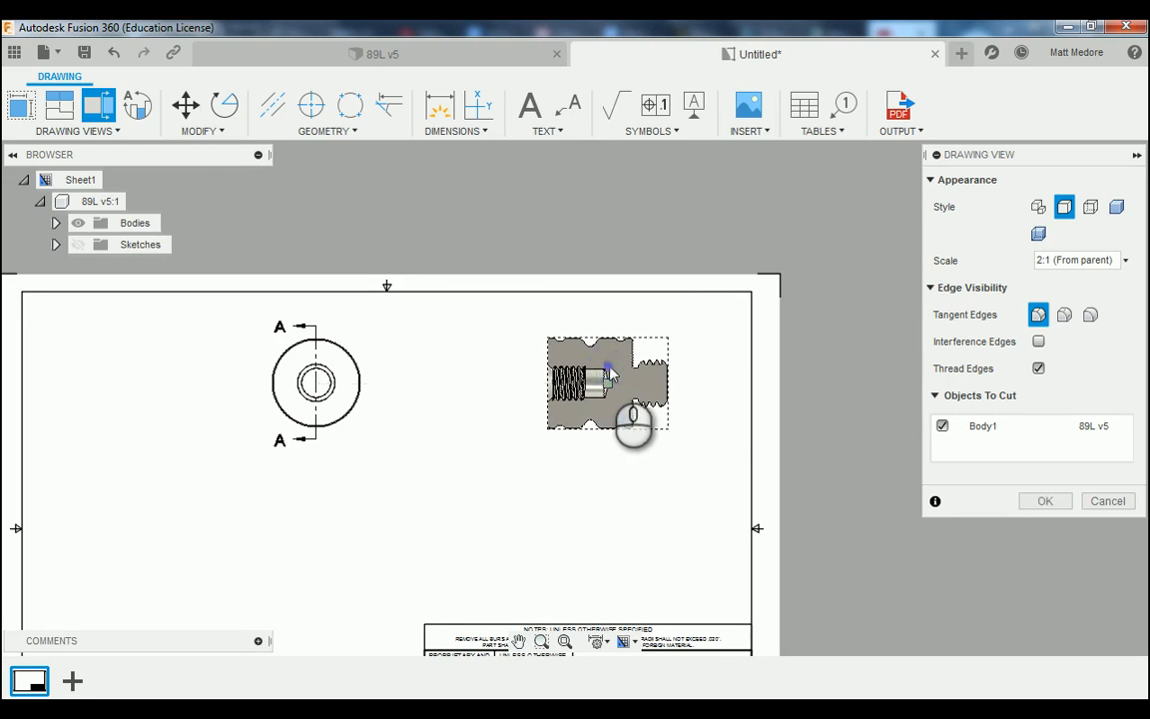
left_click(1046, 504)
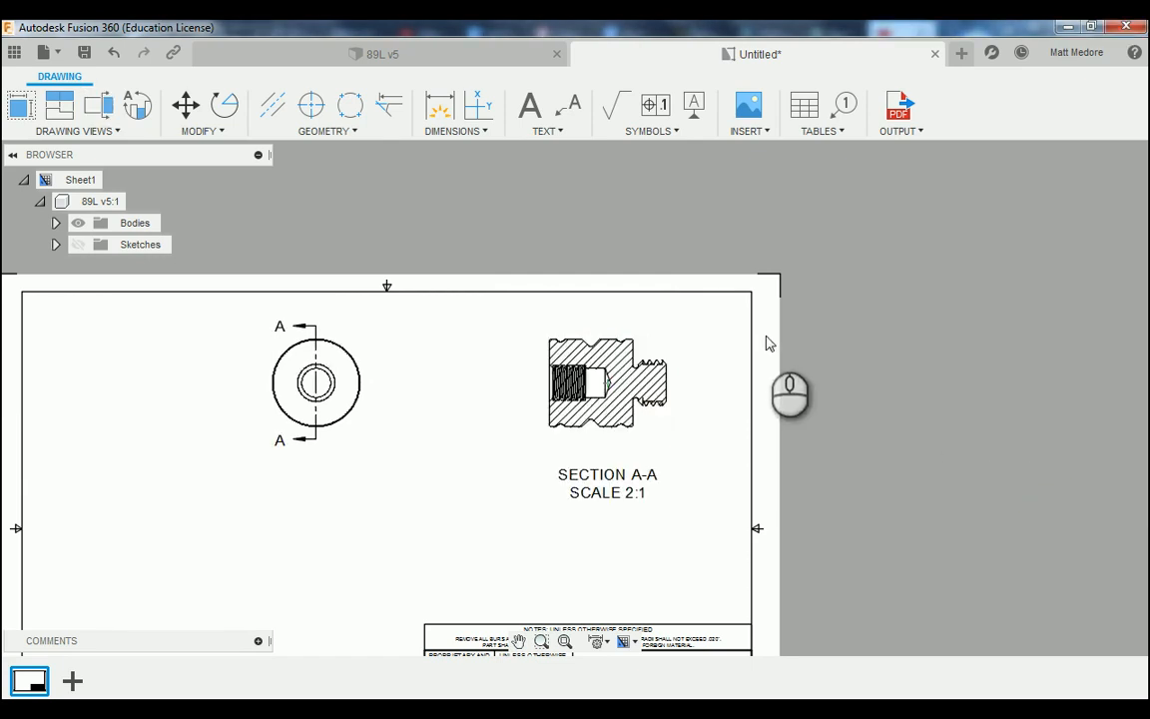
Examine the internal and external thread details in the section view.
scroll(743, 325, "down", 4)
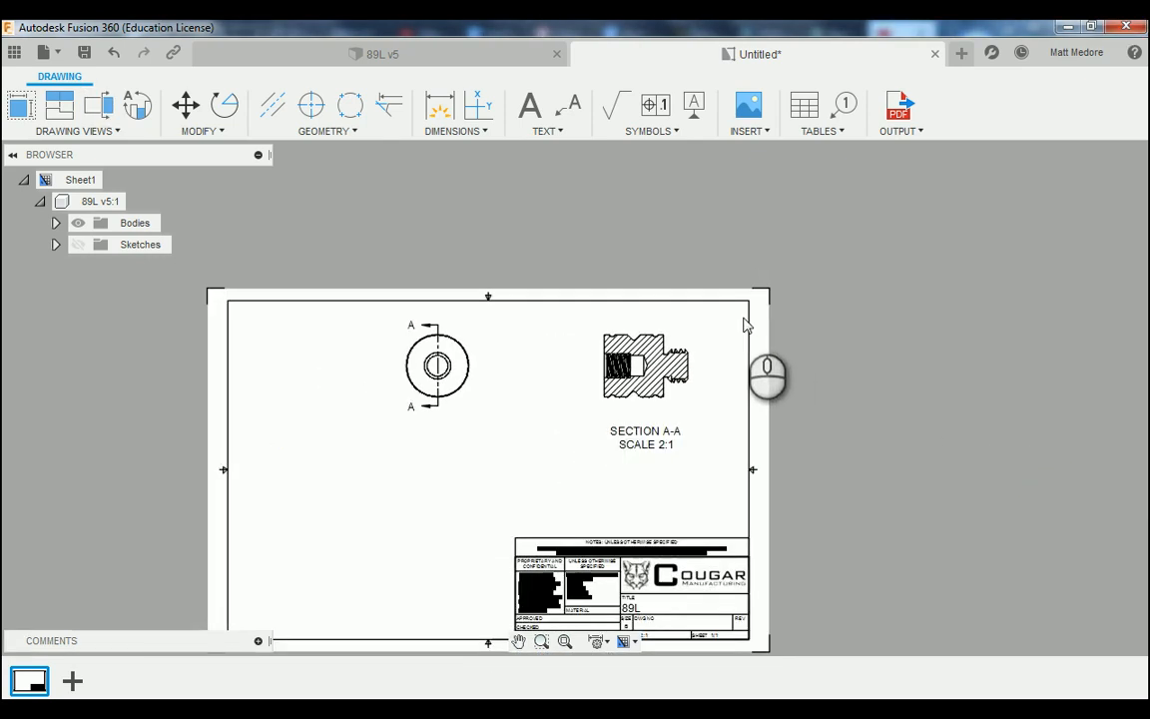
scroll(754, 328, "up", 1)
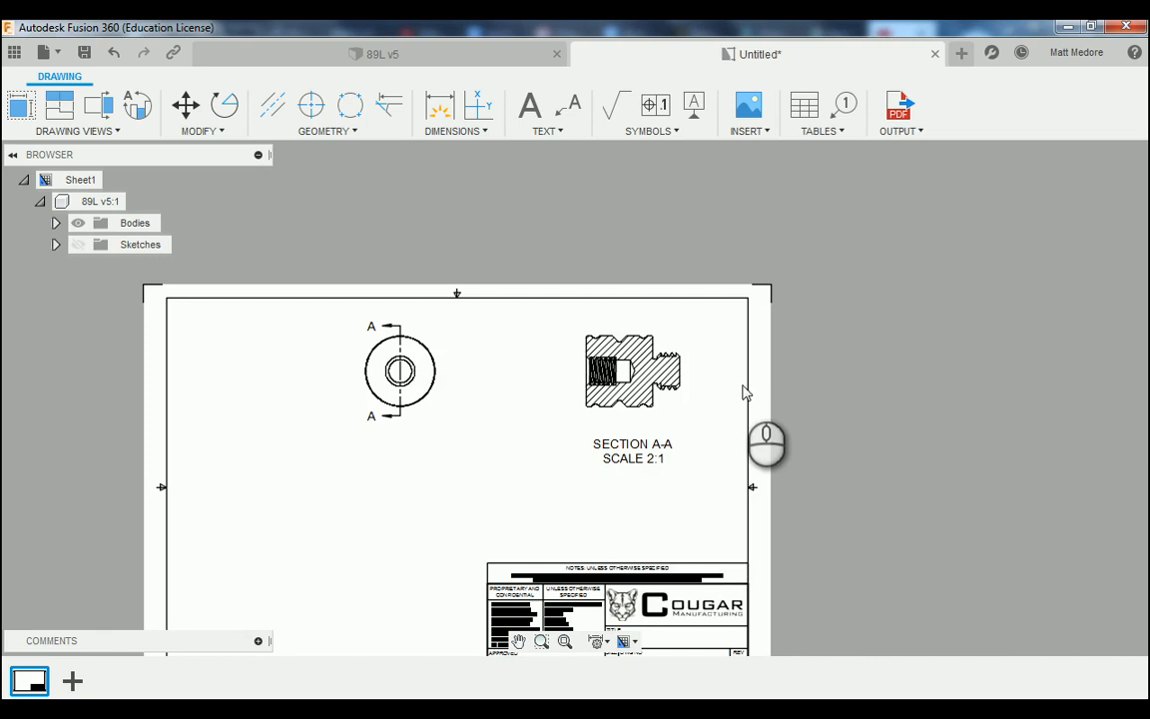
scroll(740, 381, "up", 3)
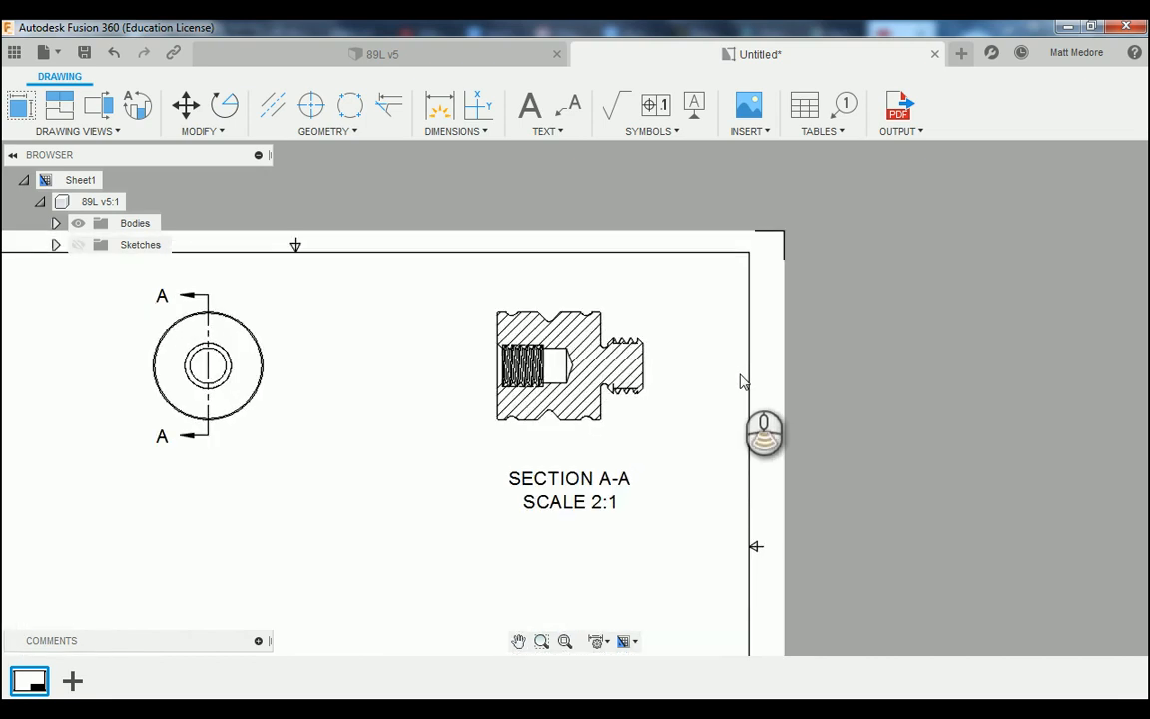
scroll(740, 381, "up", 2)
scroll(737, 377, "up", 3)
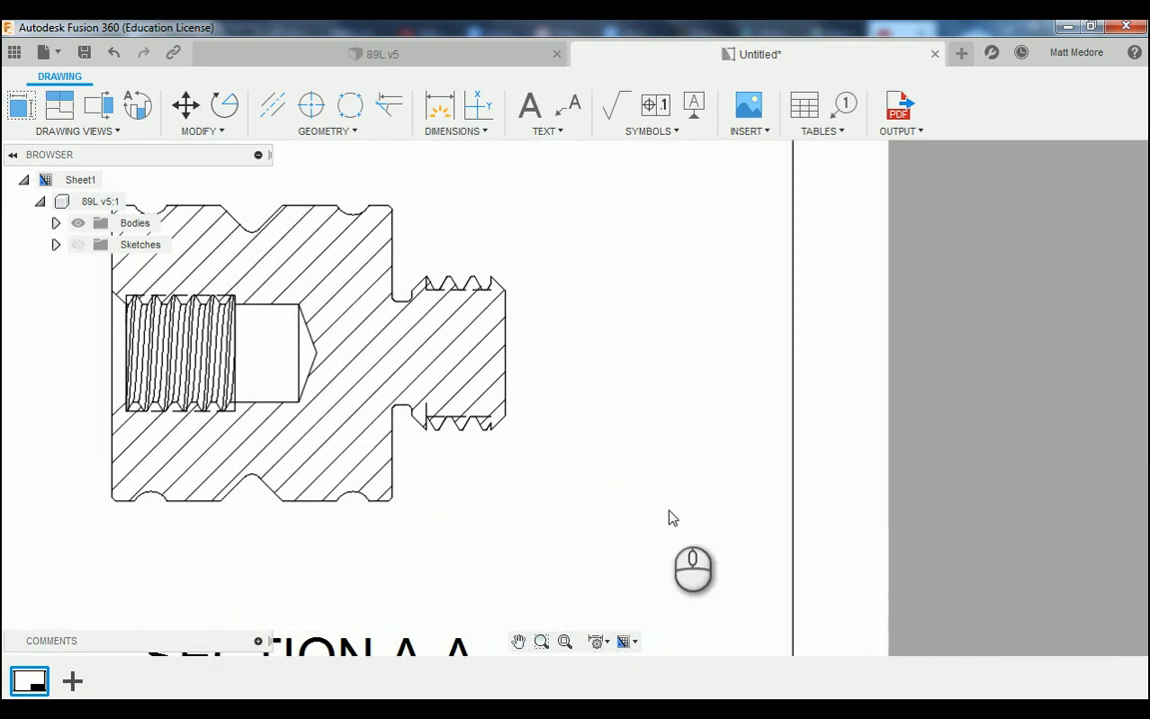
scroll(644, 539, "up", 2)
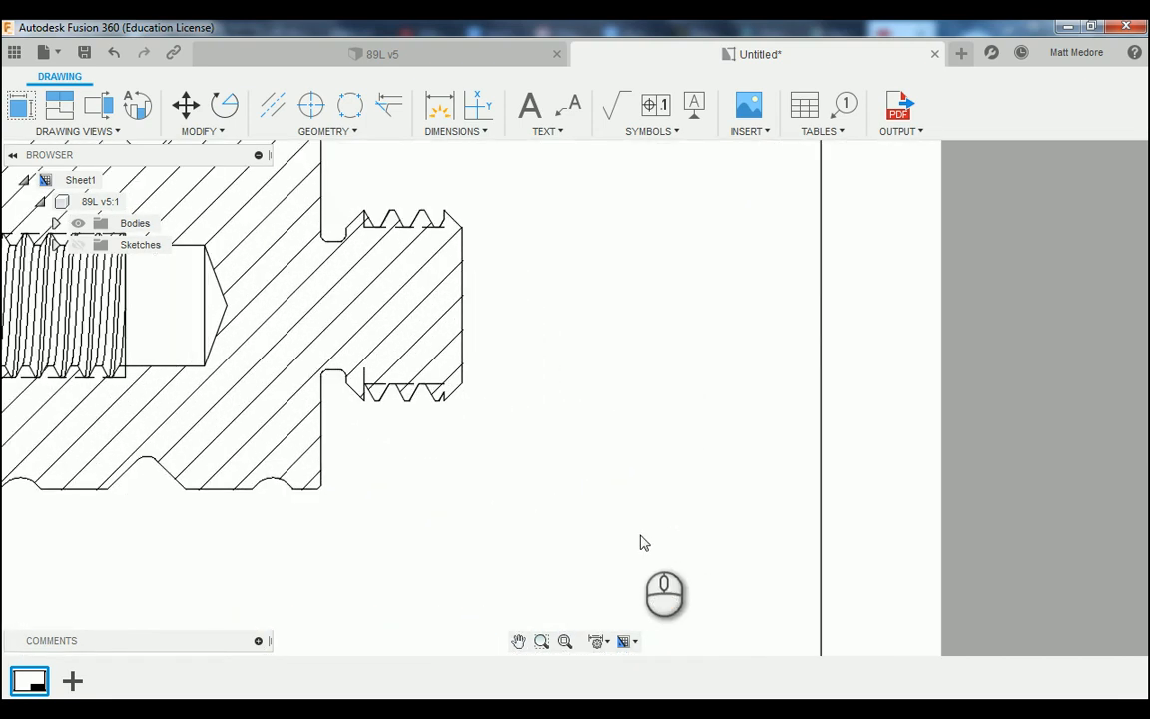
Start a detail view from the section view and draw its circular boundary around the externally threaded end, including the neck groove.
left_click(98, 139)
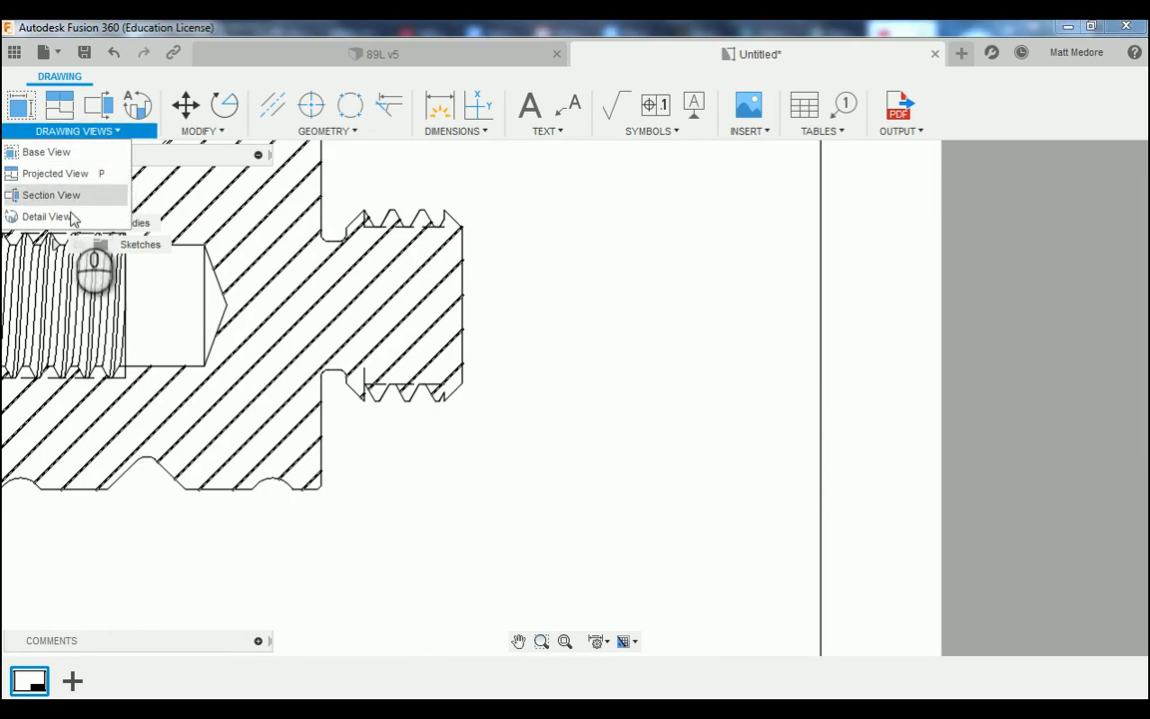
left_click(69, 218)
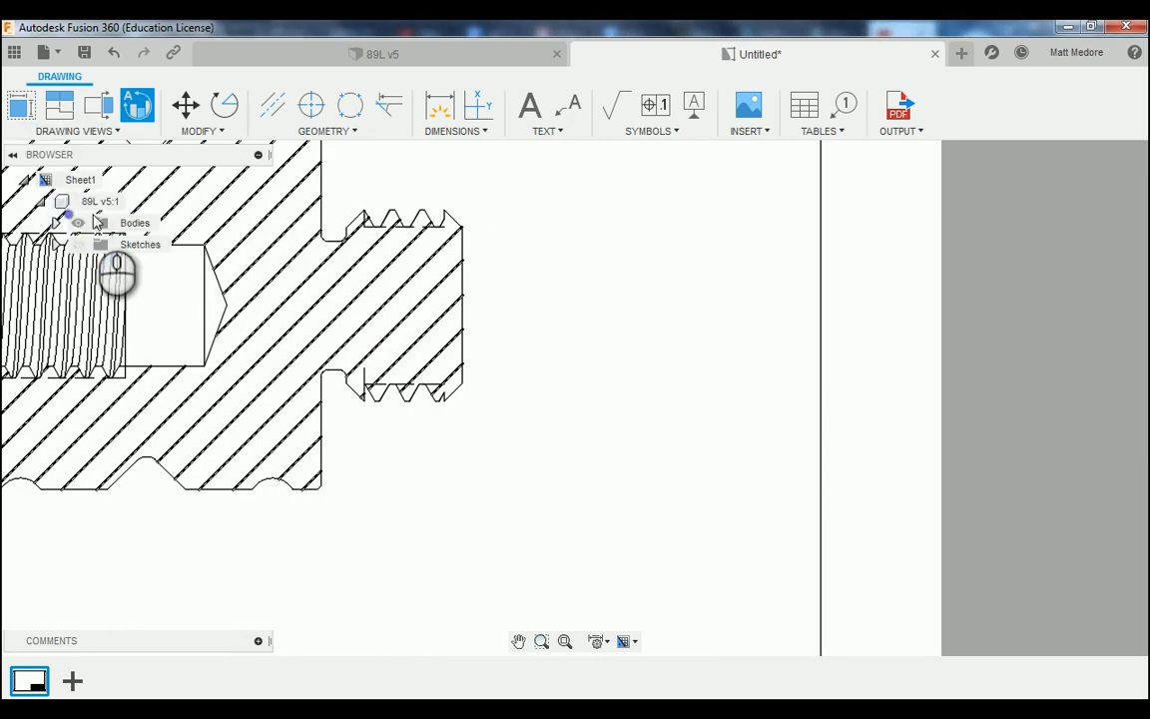
left_click(383, 217)
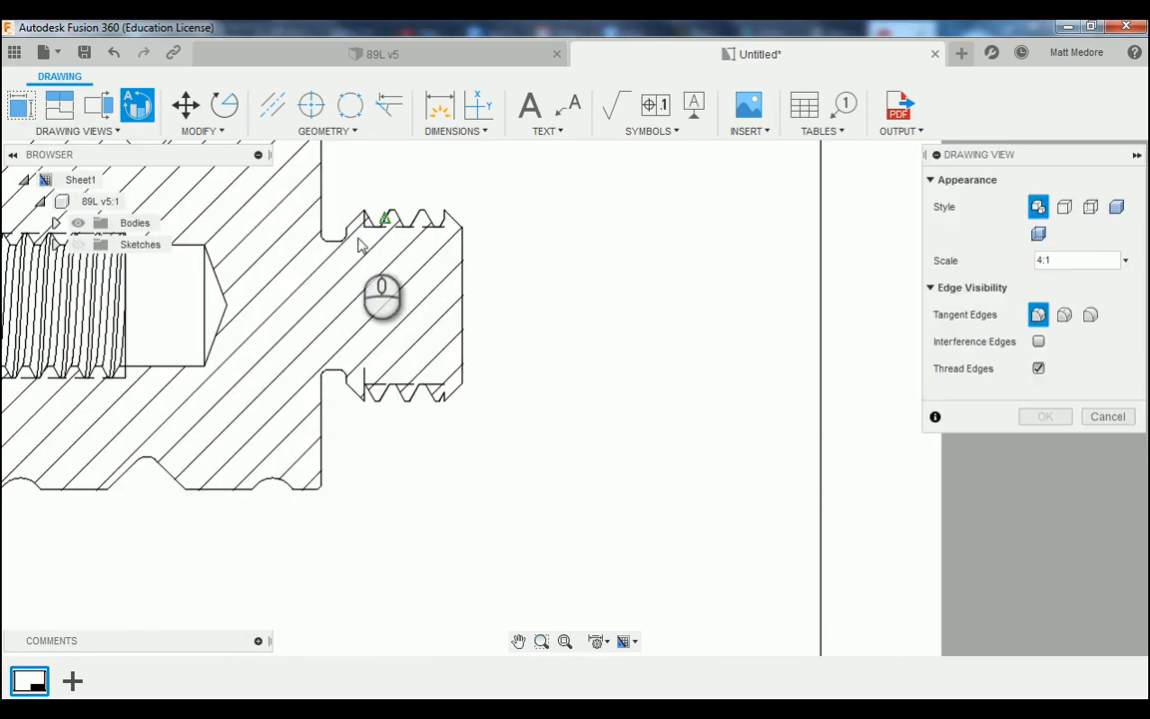
scroll(499, 459, "down", 2)
scroll(250, 291, "up", 1)
scroll(251, 291, "up", 1)
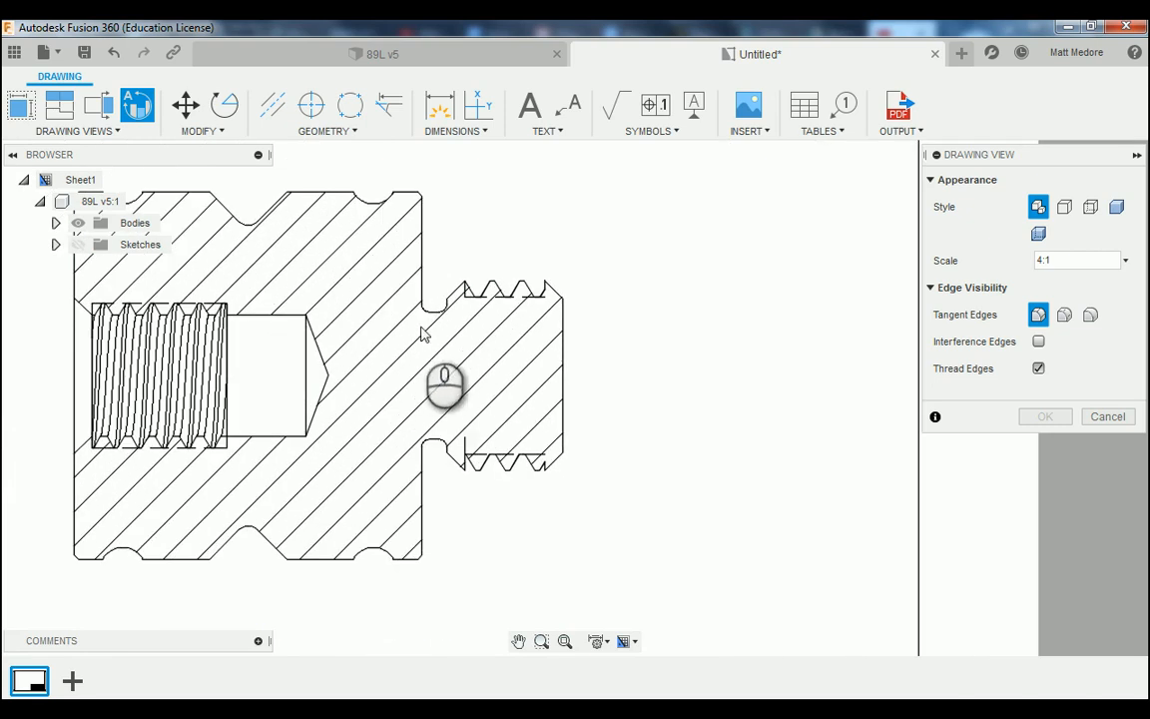
left_click(499, 367)
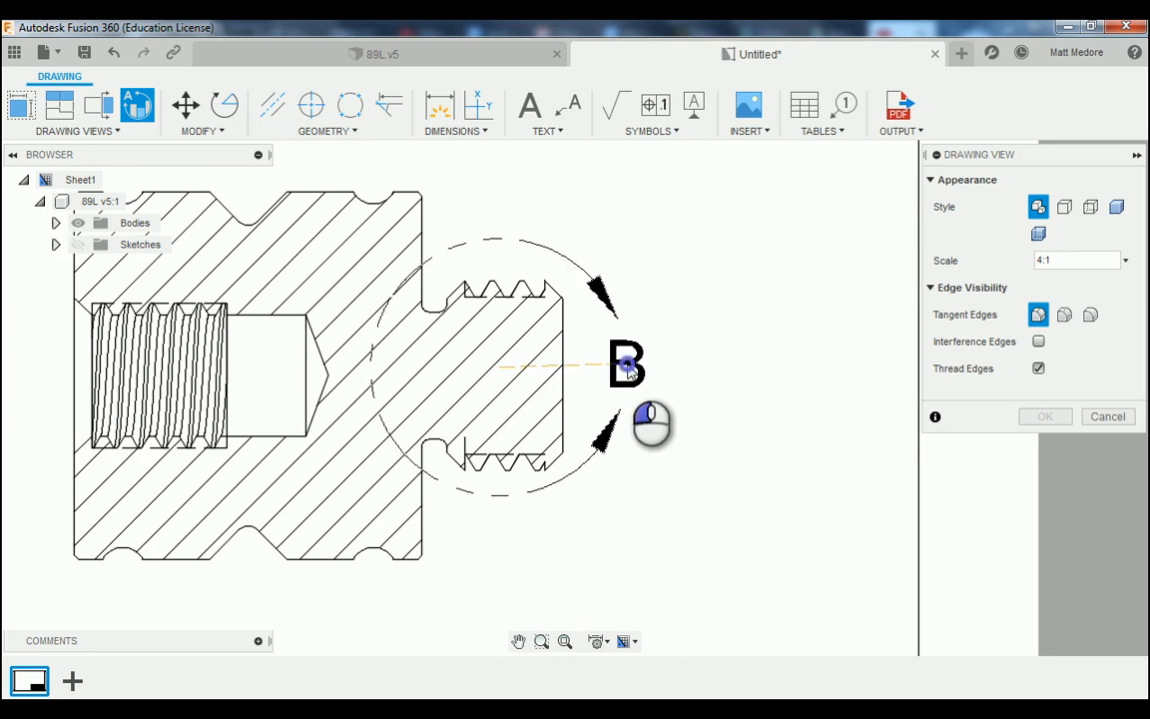
left_click(628, 366)
Place the detail view at 4:1 scale between and below the base and section views, just above the title block.
scroll(642, 364, "down", 4)
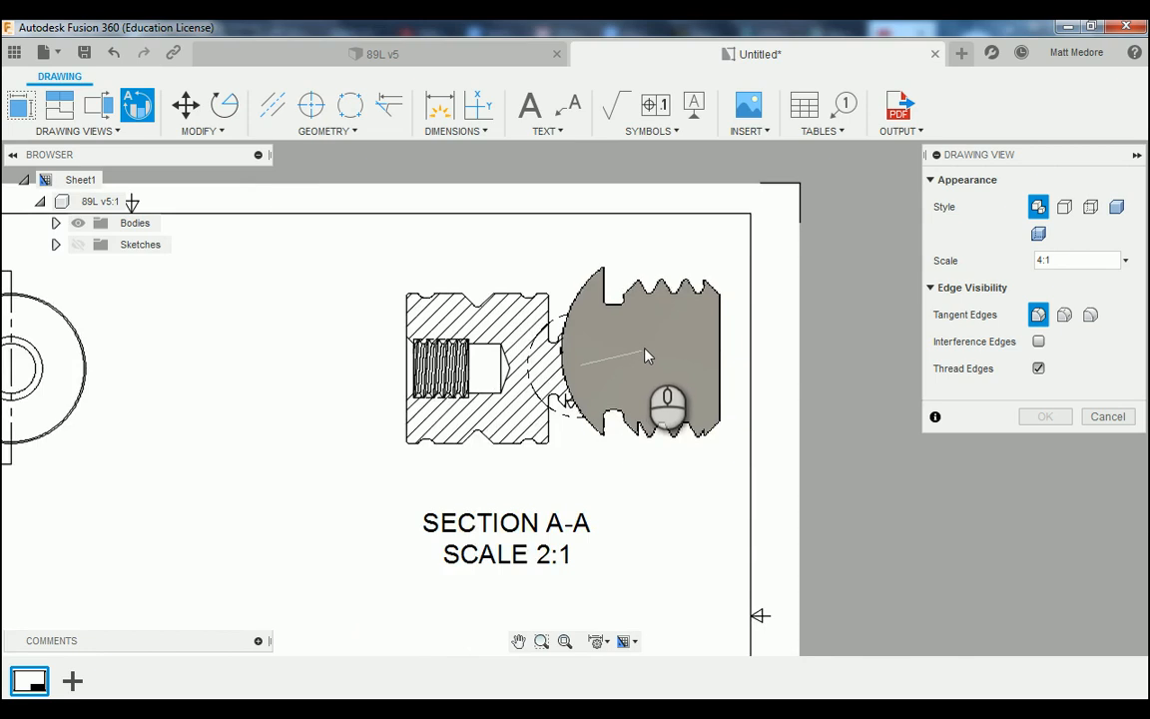
scroll(645, 351, "down", 2)
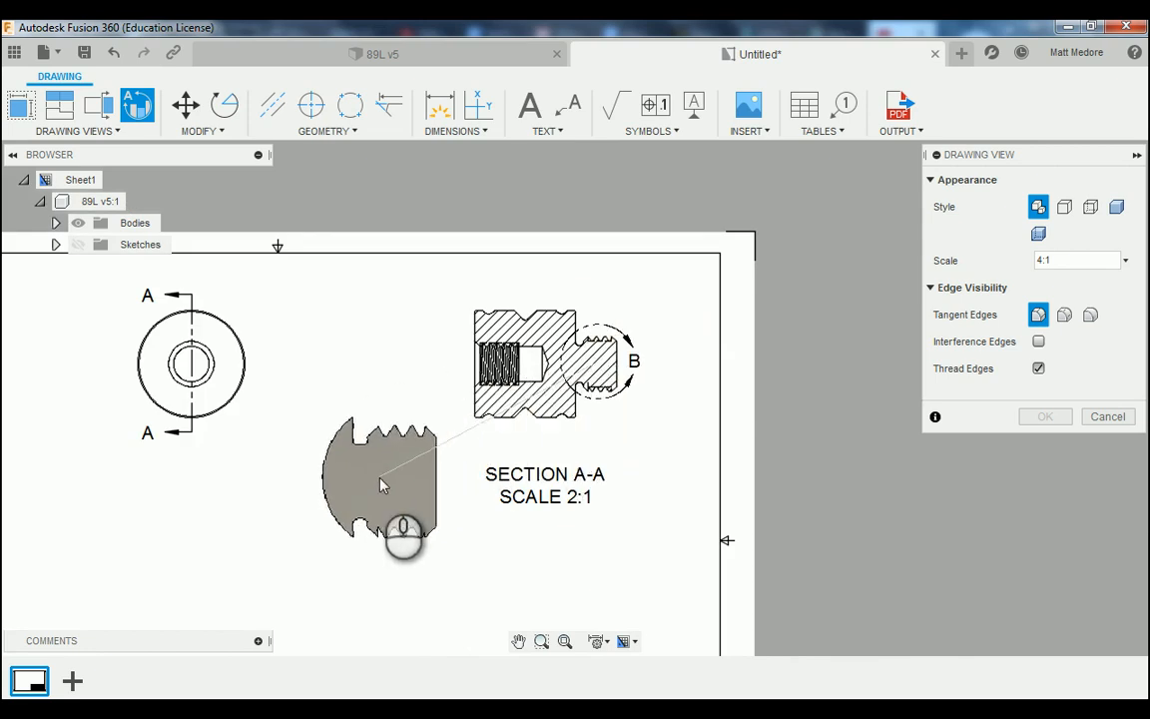
scroll(349, 519, "down", 2)
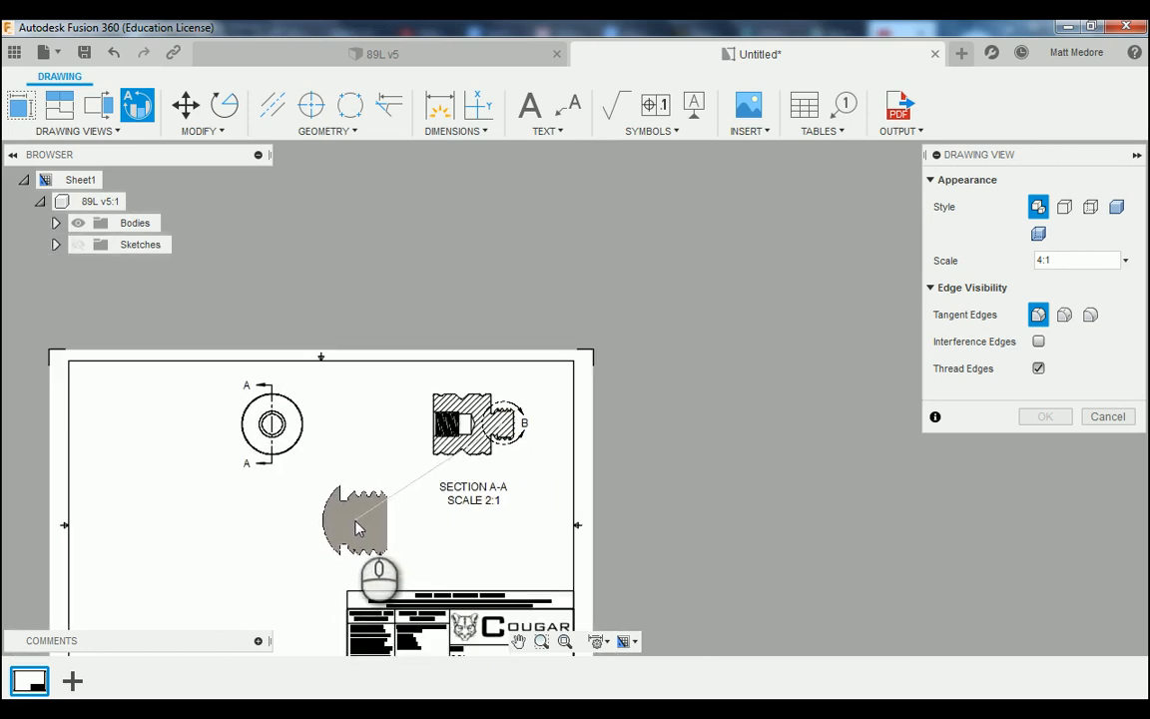
scroll(355, 525, "up", 2)
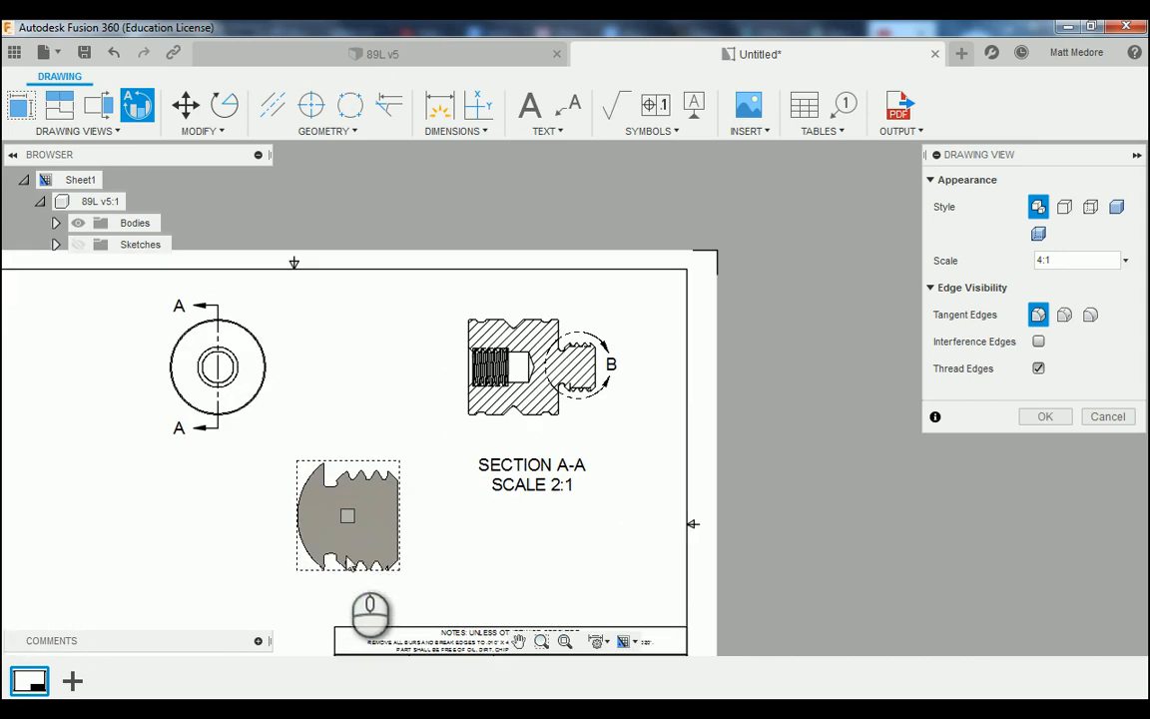
left_click(1048, 417)
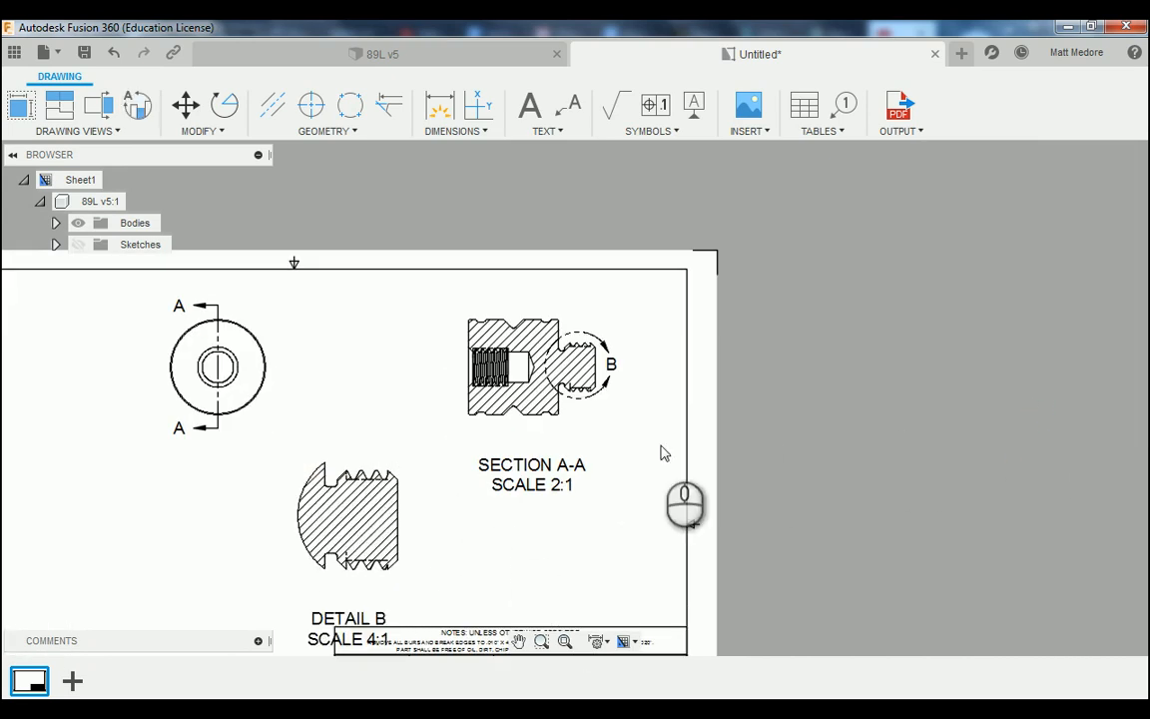
Project an isometric view from the base view and place it in the sheet's lower-left area.
scroll(659, 453, "down", 6)
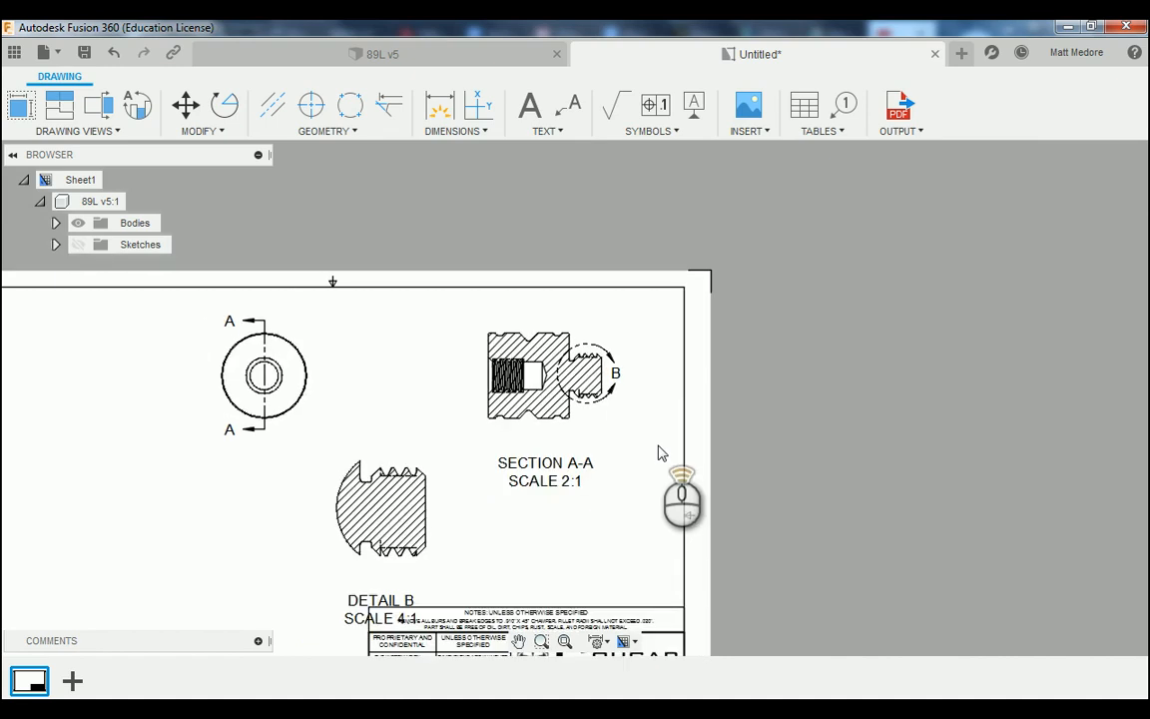
scroll(518, 418, "up", 5)
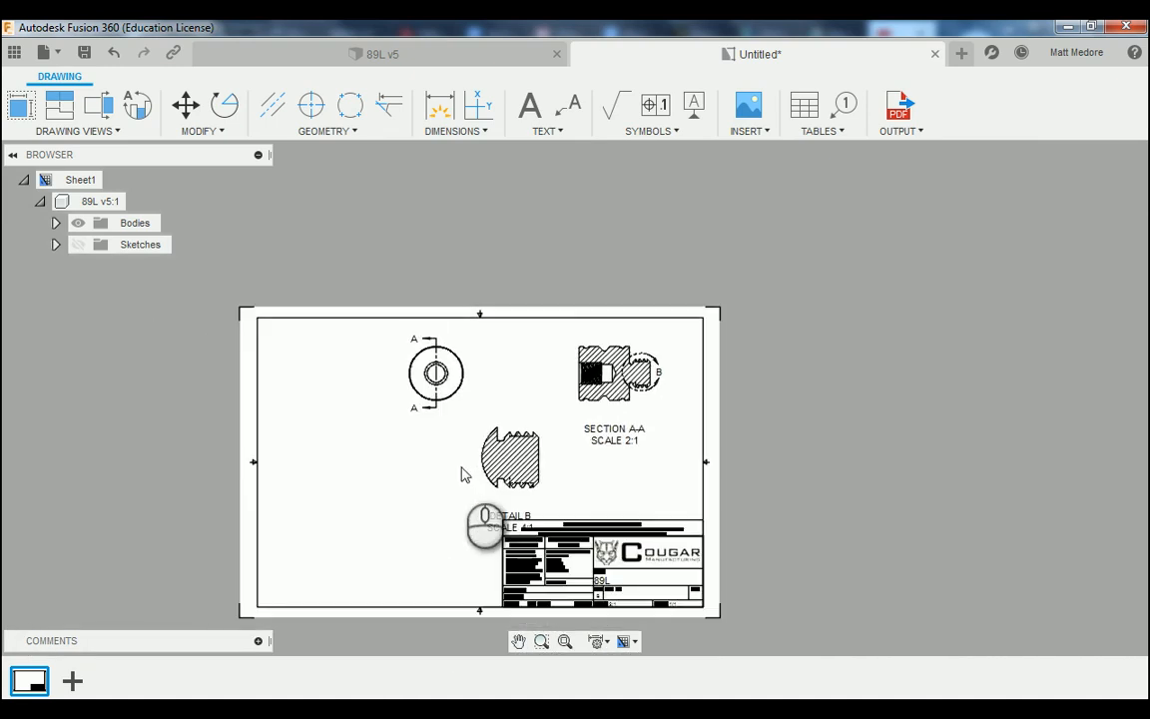
scroll(443, 401, "down", 1)
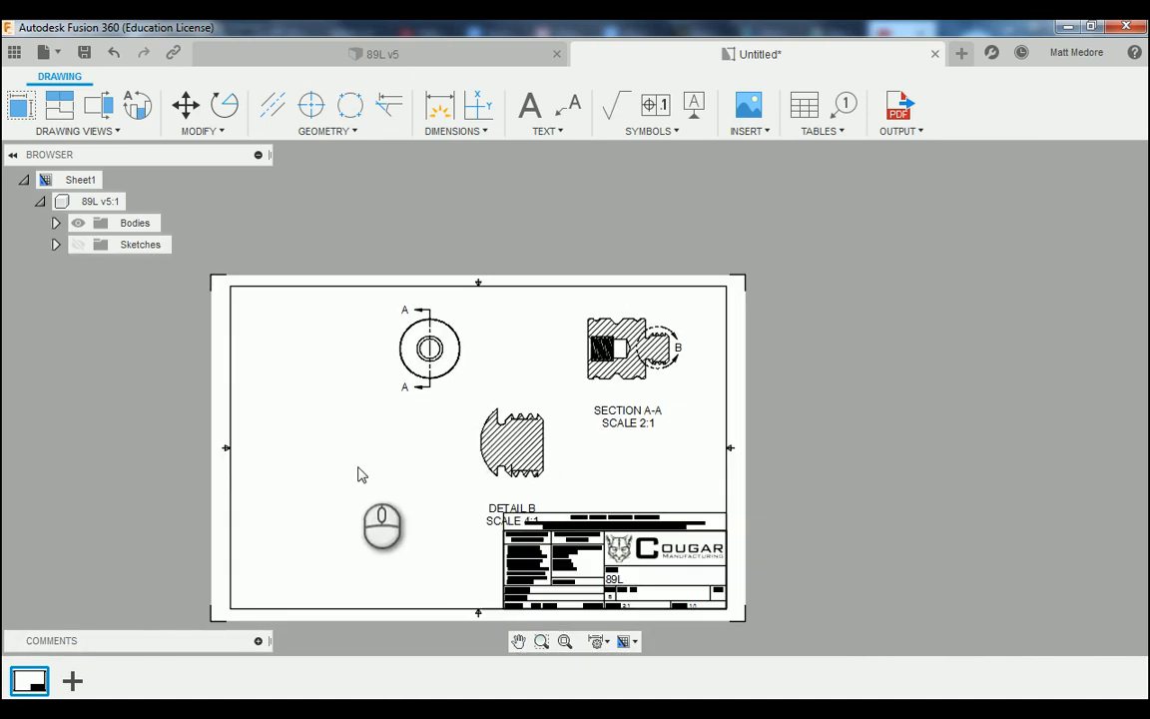
scroll(357, 472, "up", 4)
scroll(339, 399, "down", 3)
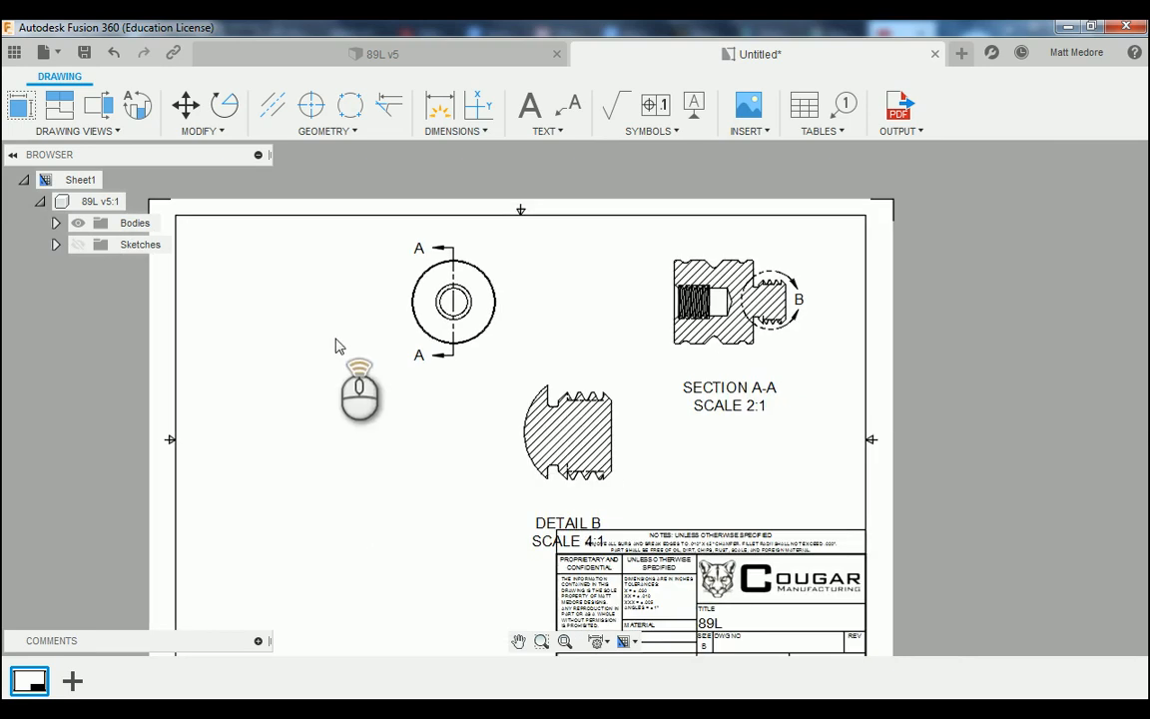
scroll(339, 494, "up", 1)
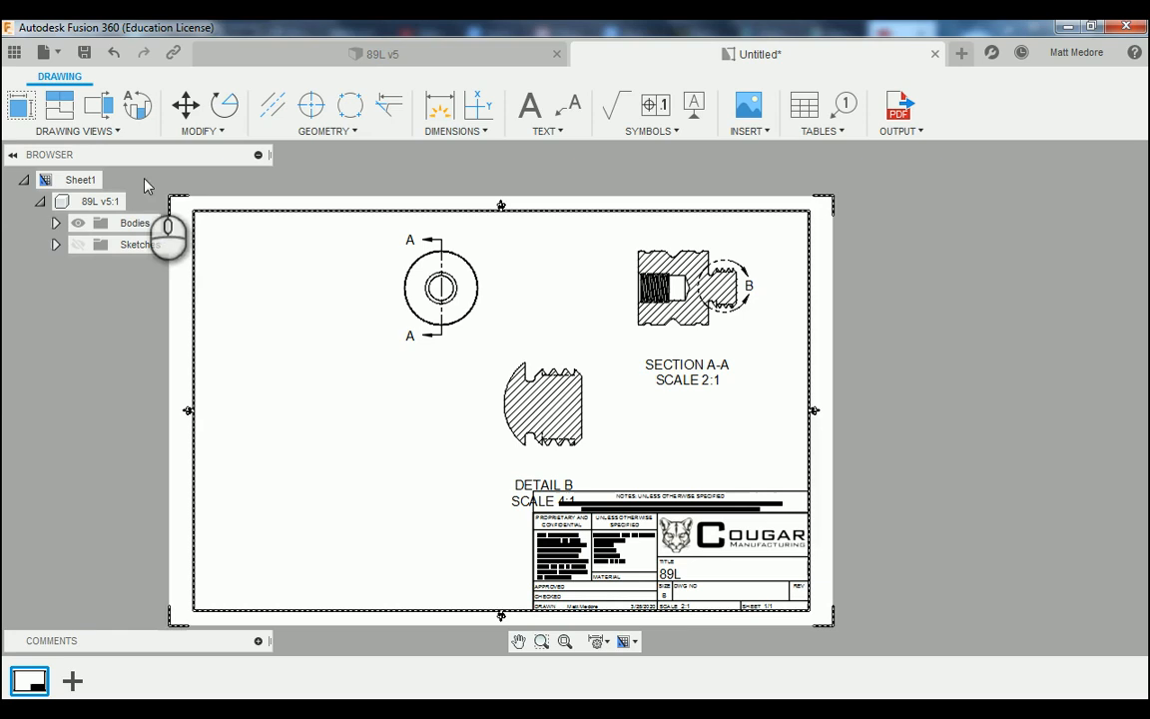
left_click(74, 130)
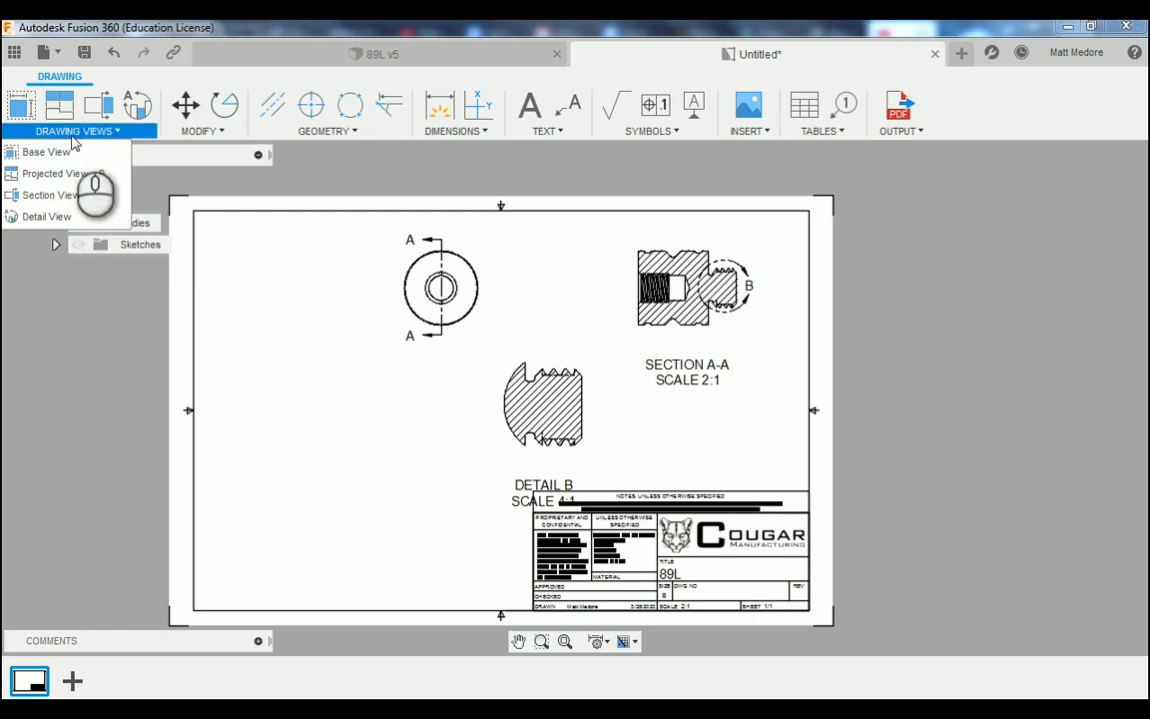
left_click(70, 176)
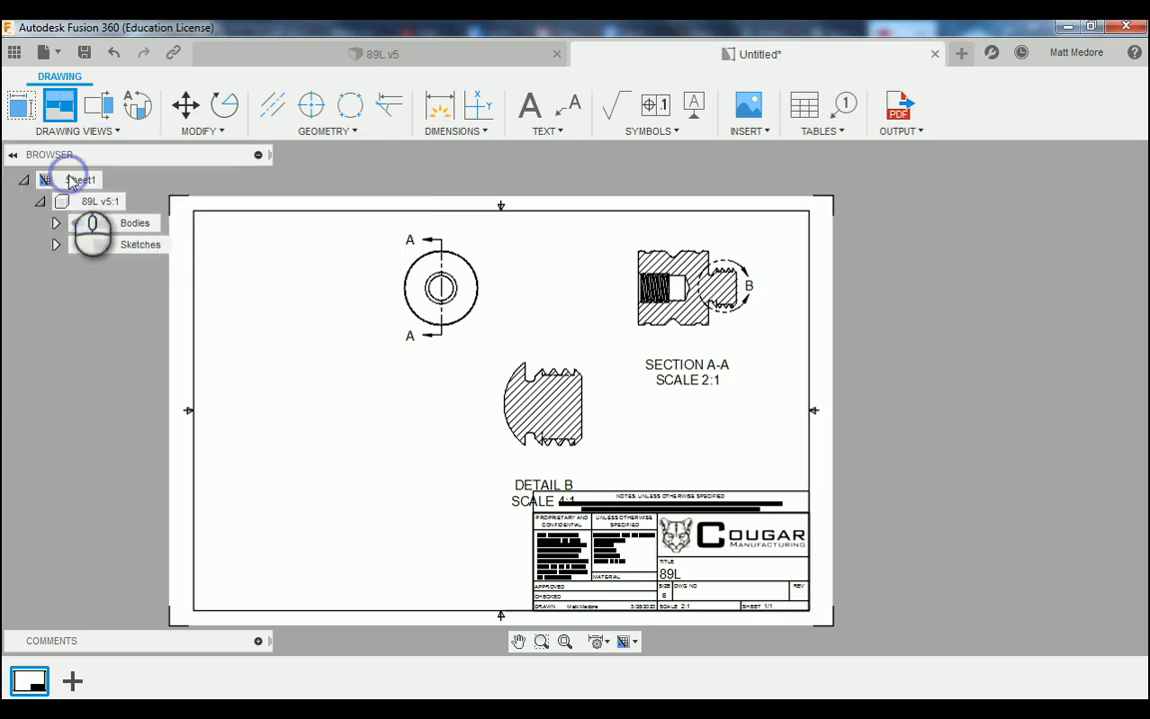
left_click(410, 313)
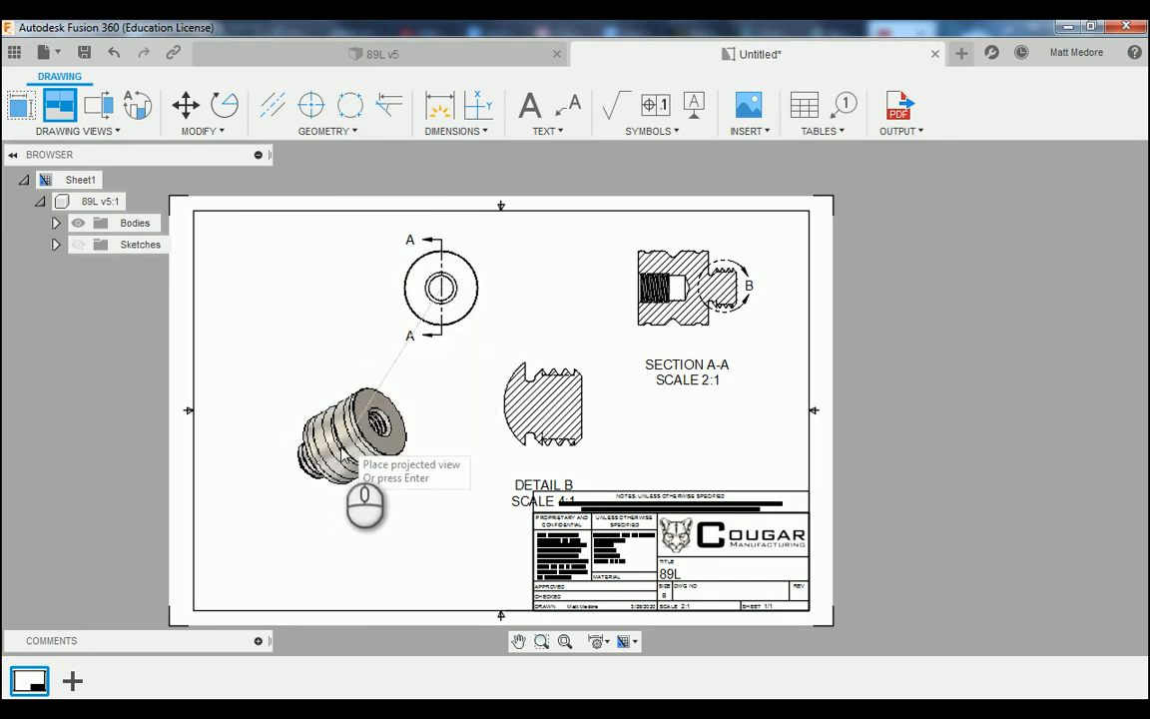
left_click(303, 491)
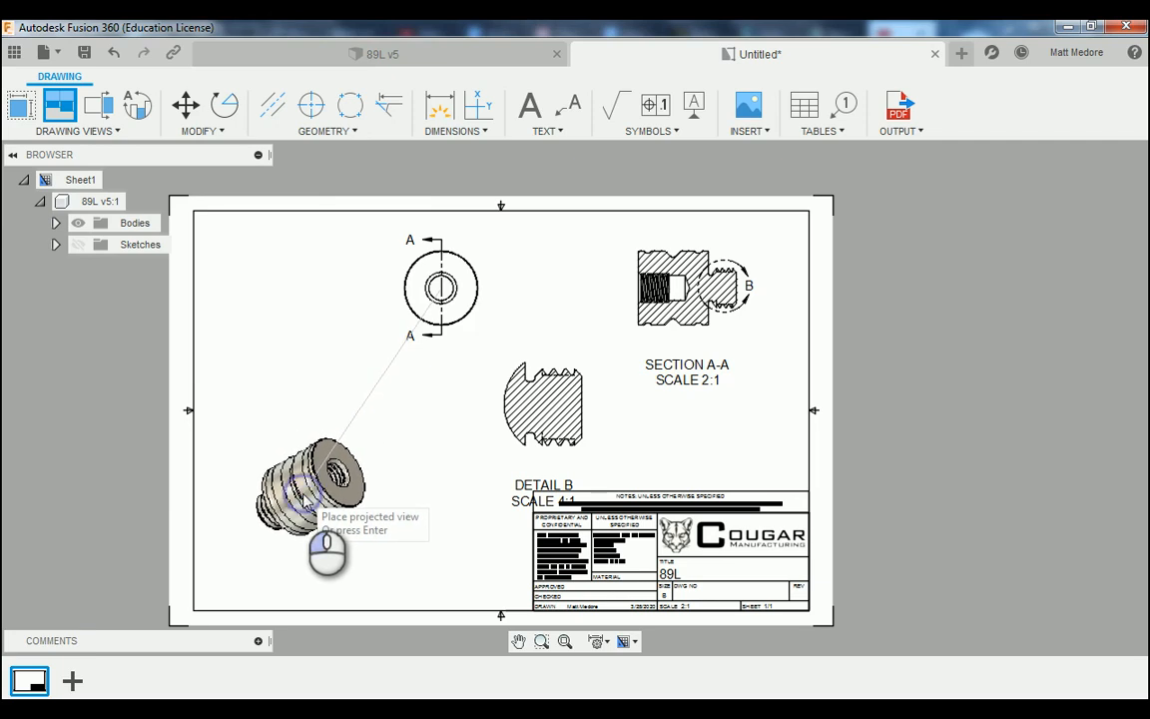
key("Return")
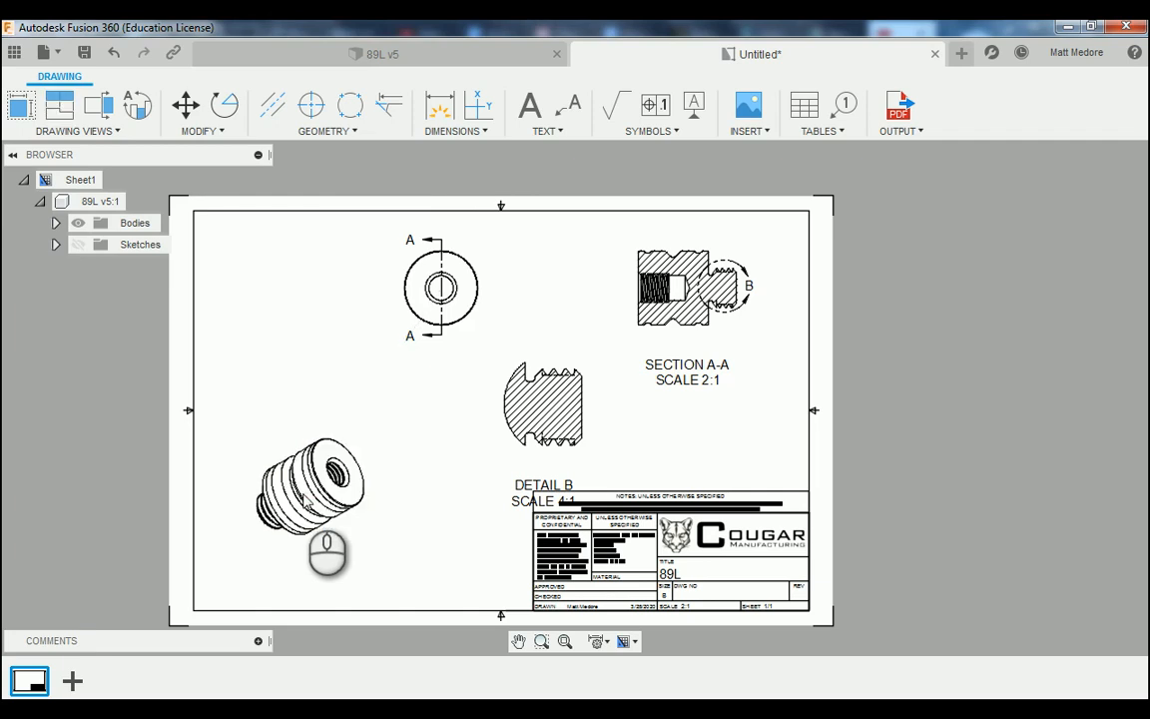
Change the isometric view's style to Shaded.
scroll(390, 517, "up", 3)
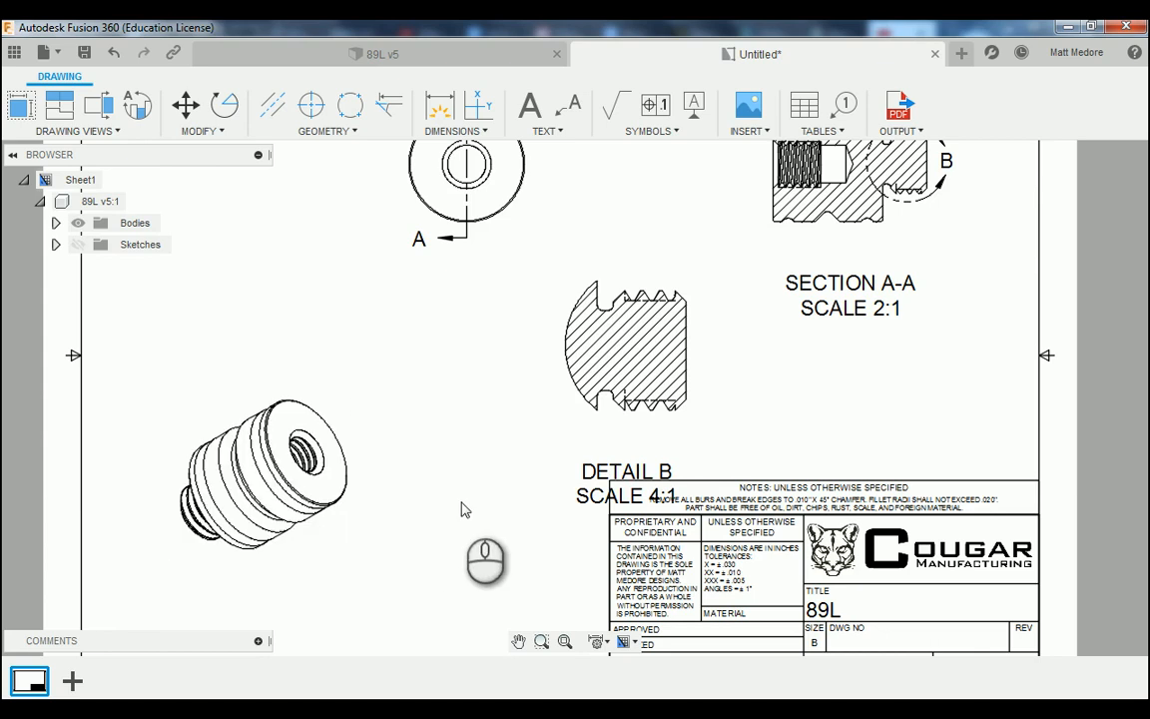
left_click(288, 488)
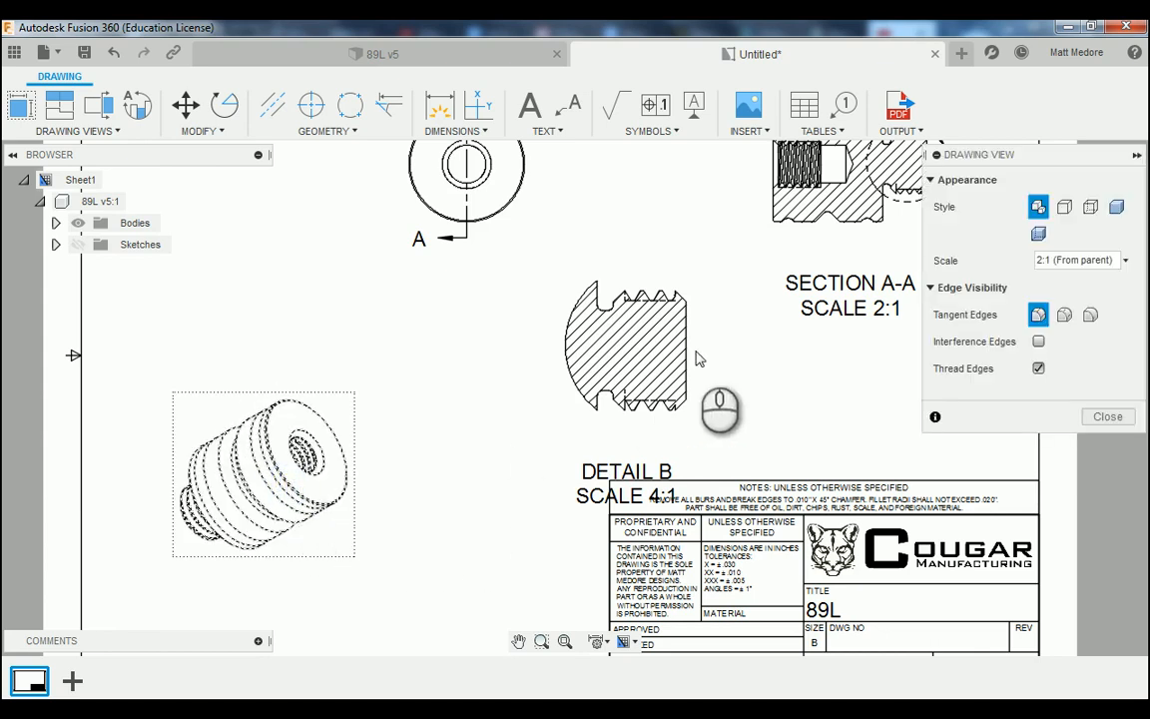
left_click(1118, 207)
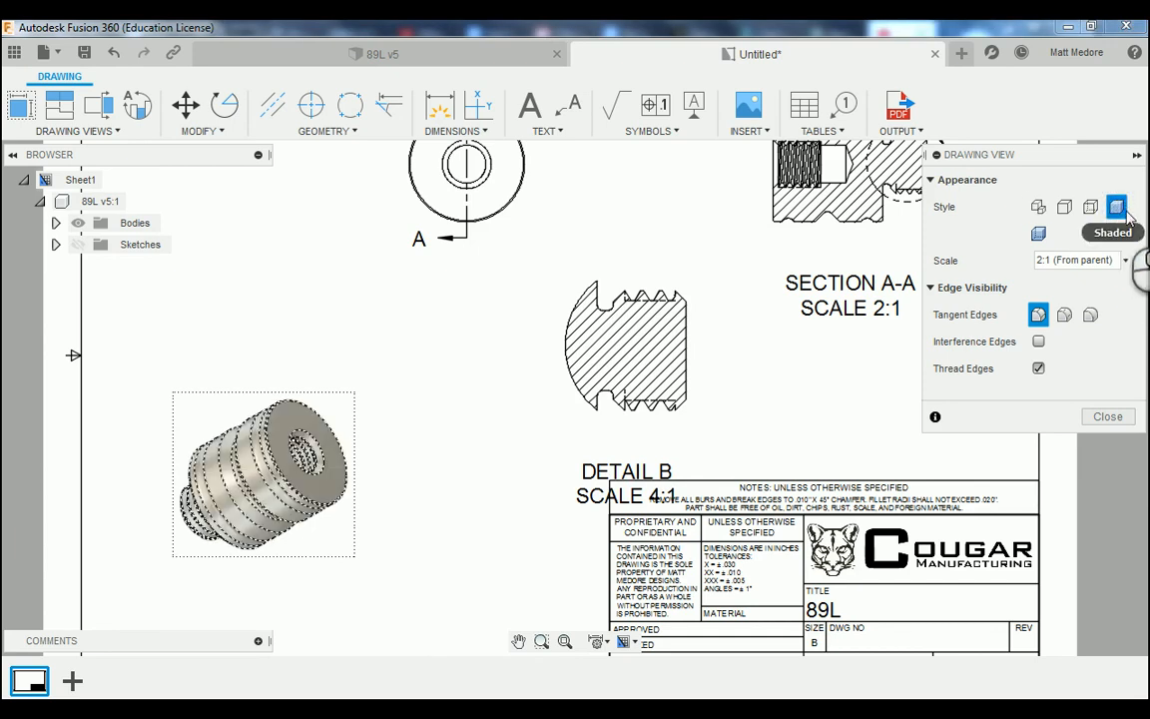
left_click(1106, 417)
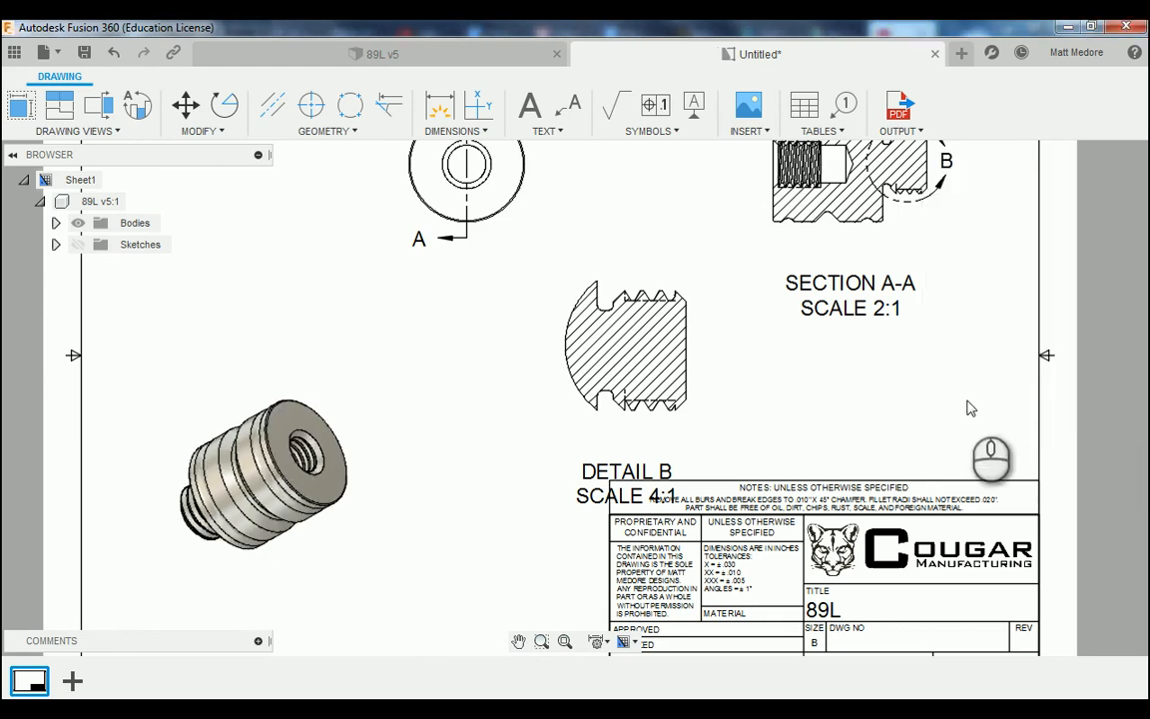
Dimension the outermost circle's diameter in the base view, placing the text above and to the right of the circle.
scroll(968, 404, "down", 2)
scroll(569, 567, "down", 1)
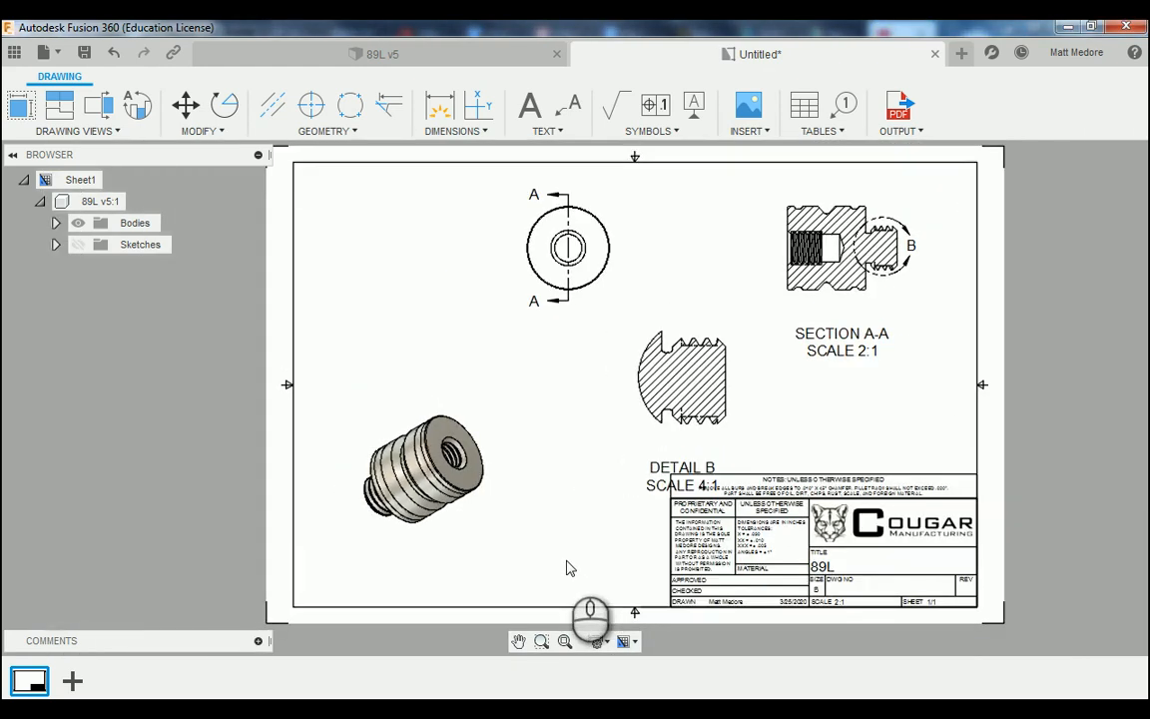
scroll(524, 554, "down", 1)
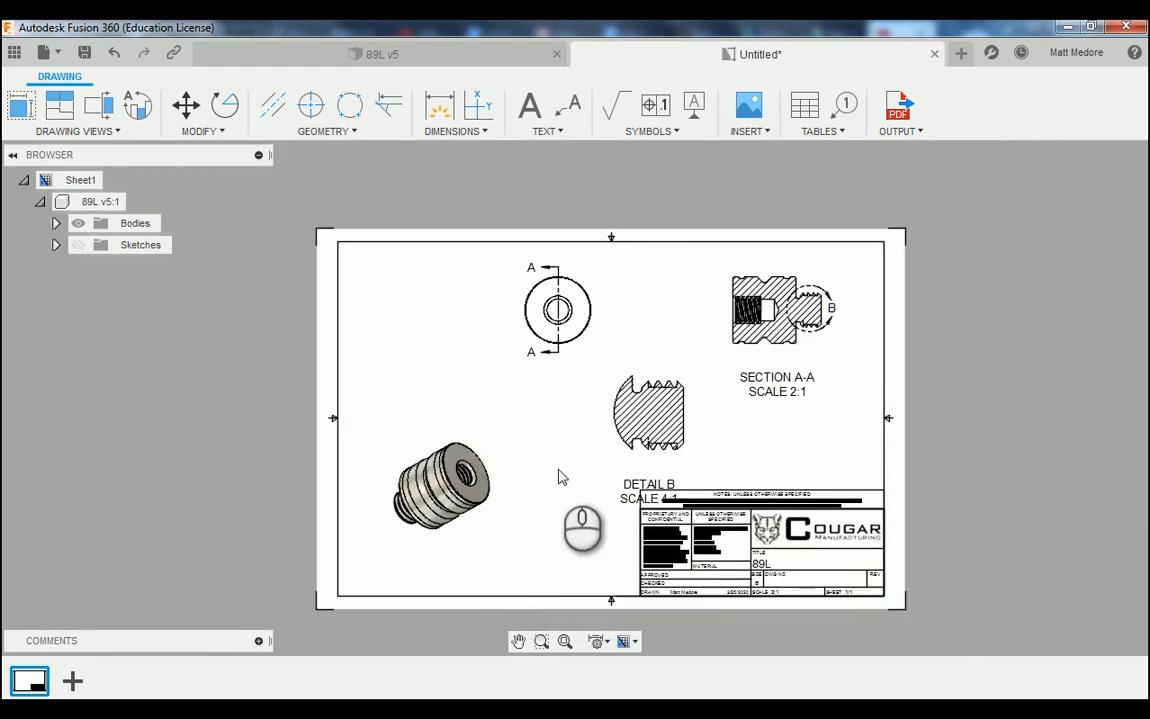
scroll(700, 248, "up", 2)
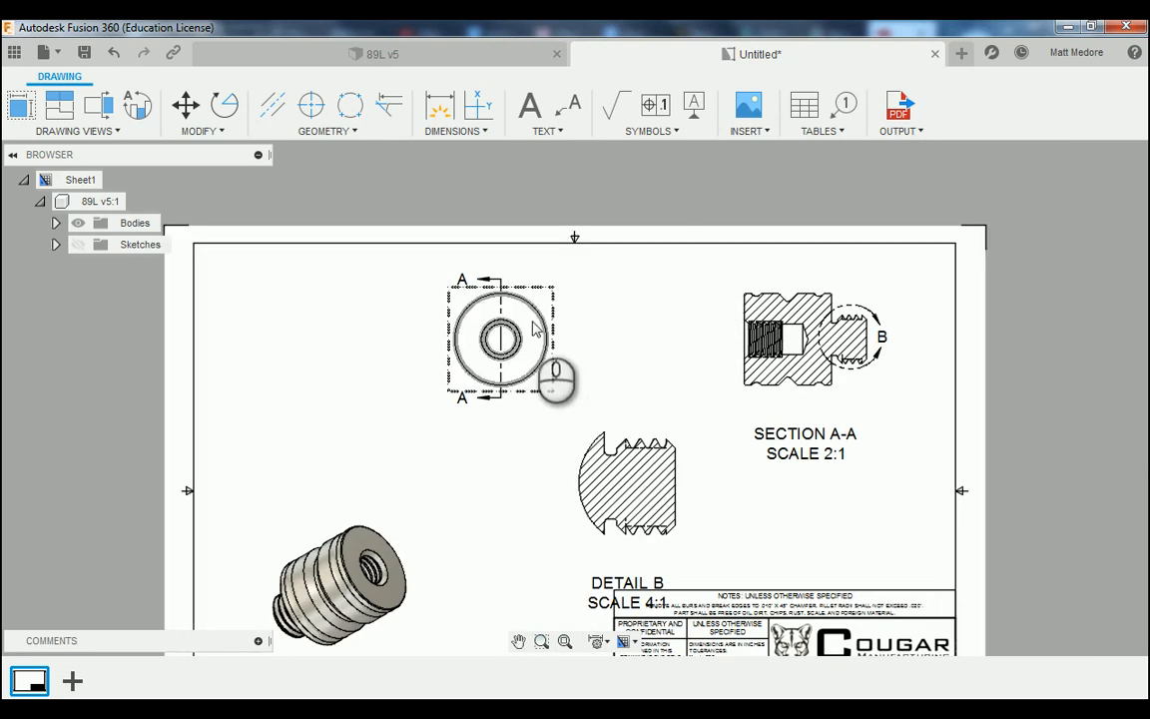
scroll(534, 330, "up", 3)
scroll(534, 330, "up", 3)
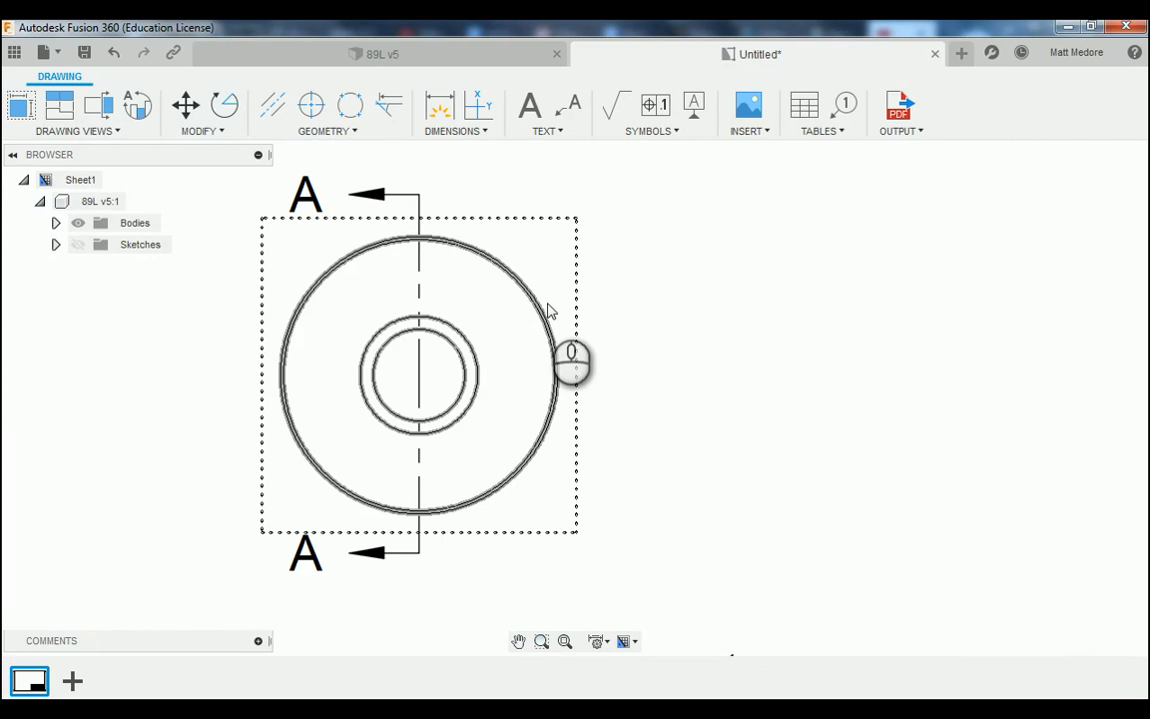
key("d")
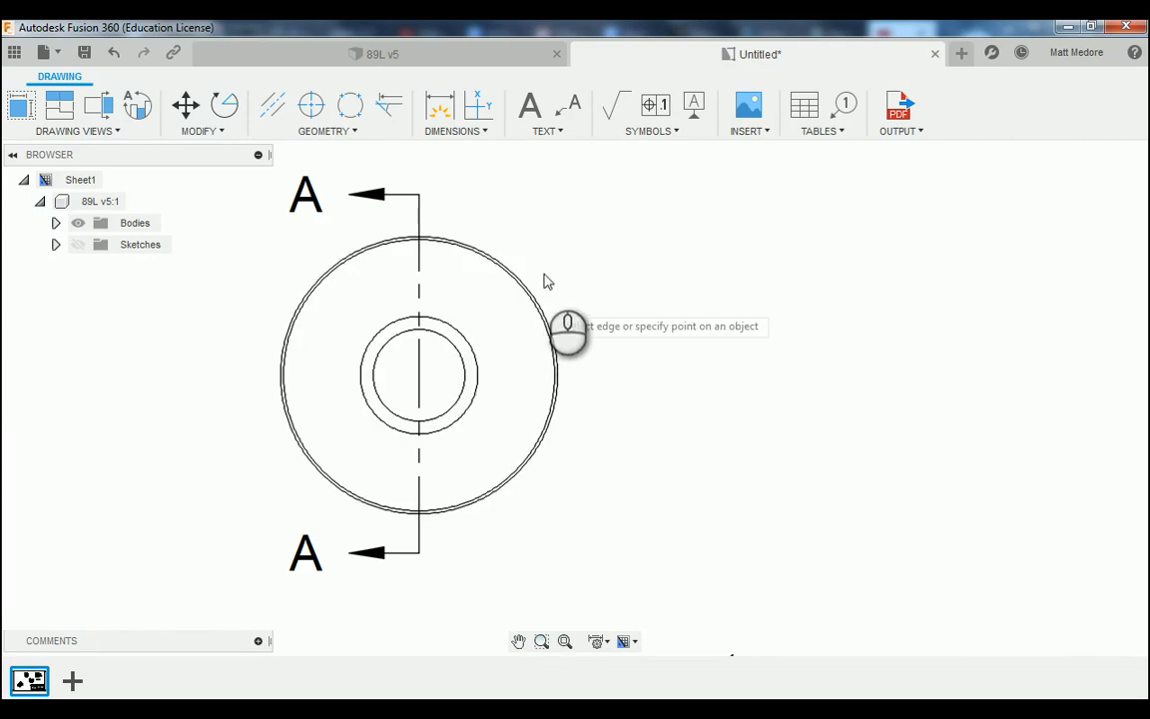
scroll(549, 235, "up", 1)
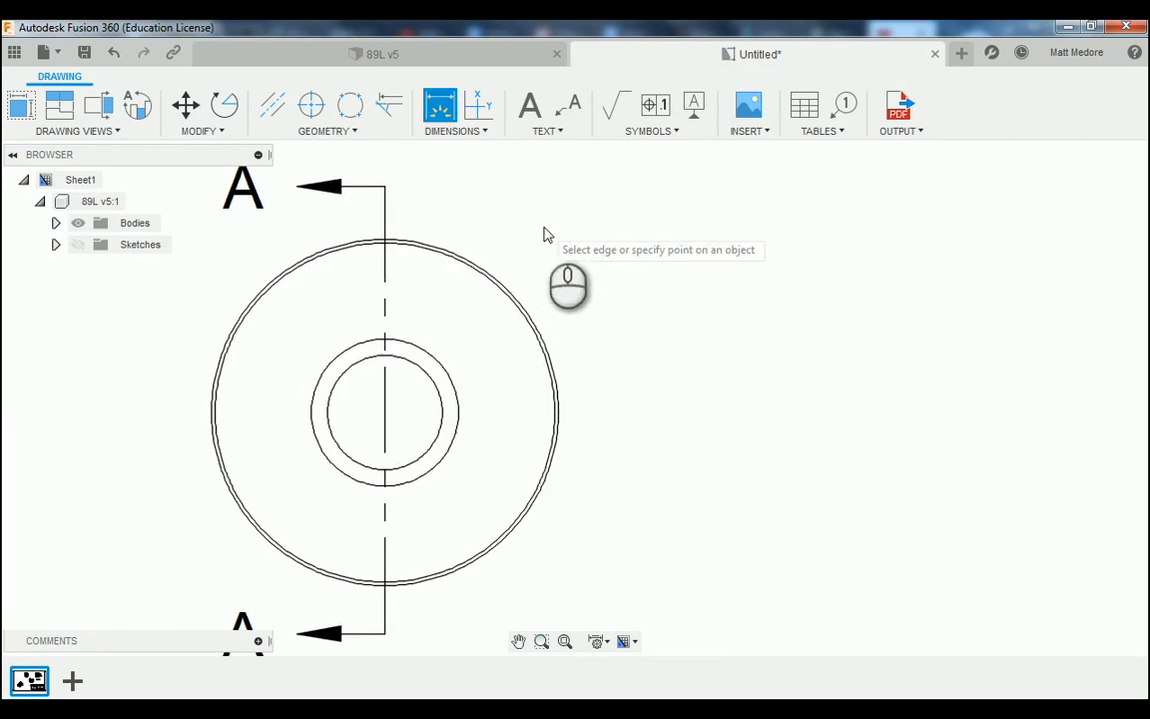
left_click(467, 257)
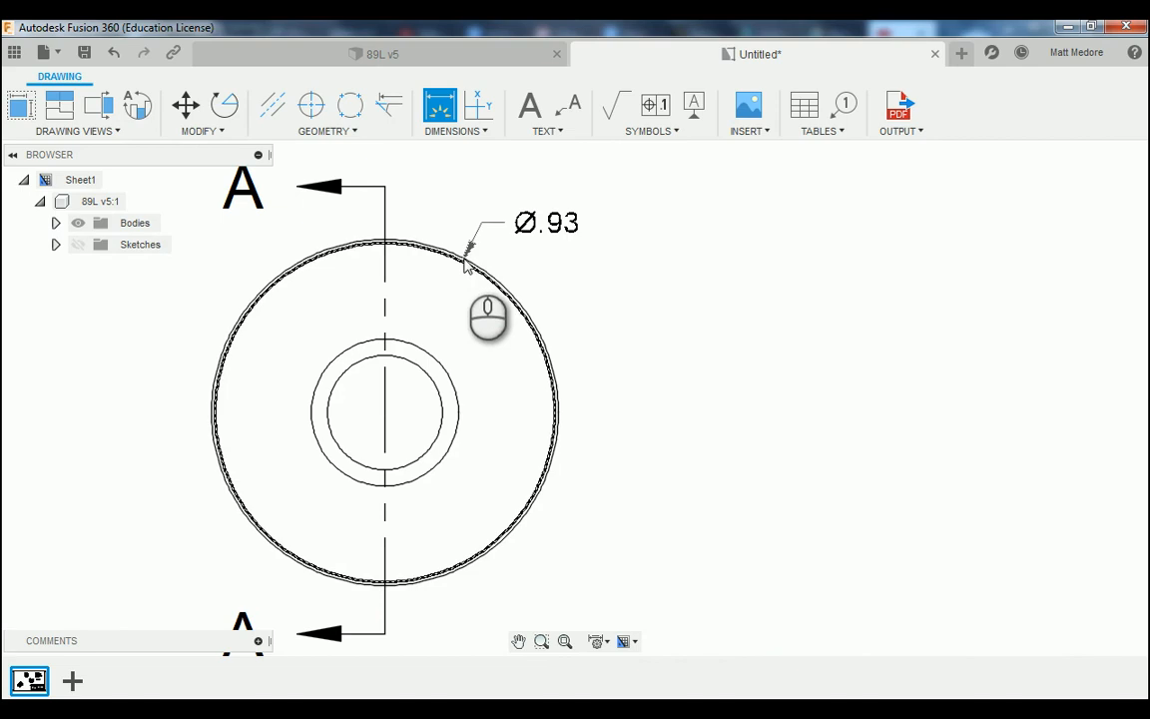
scroll(459, 329, "down", 2)
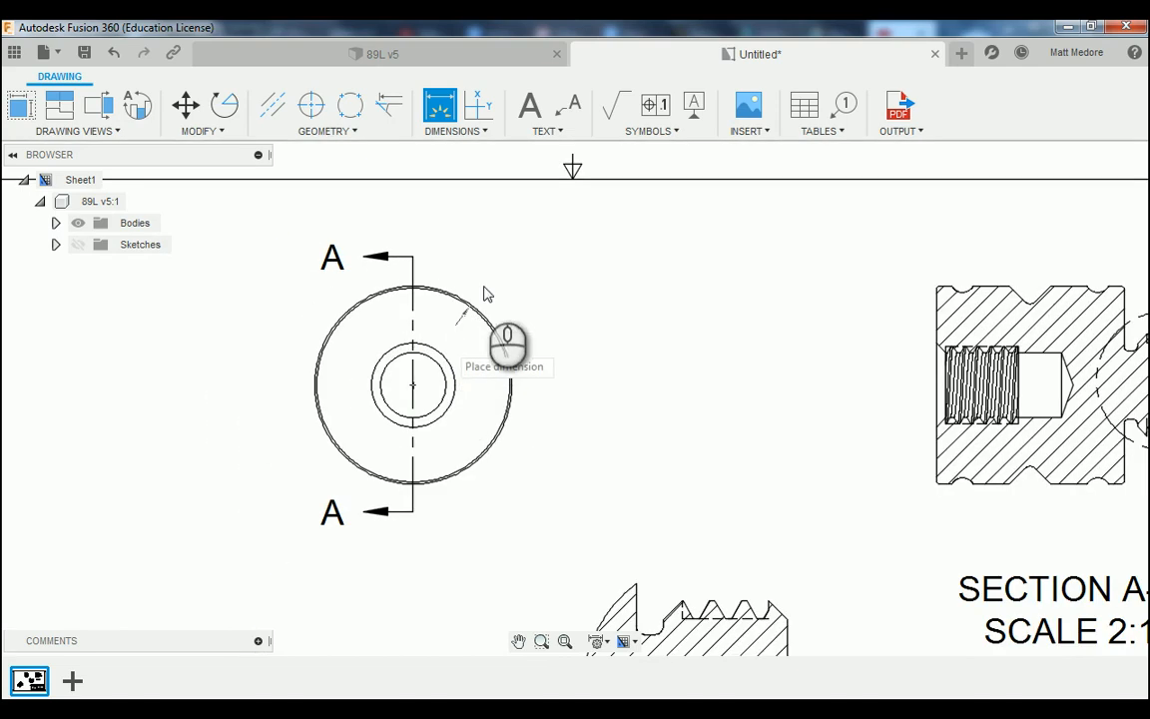
left_click(506, 235)
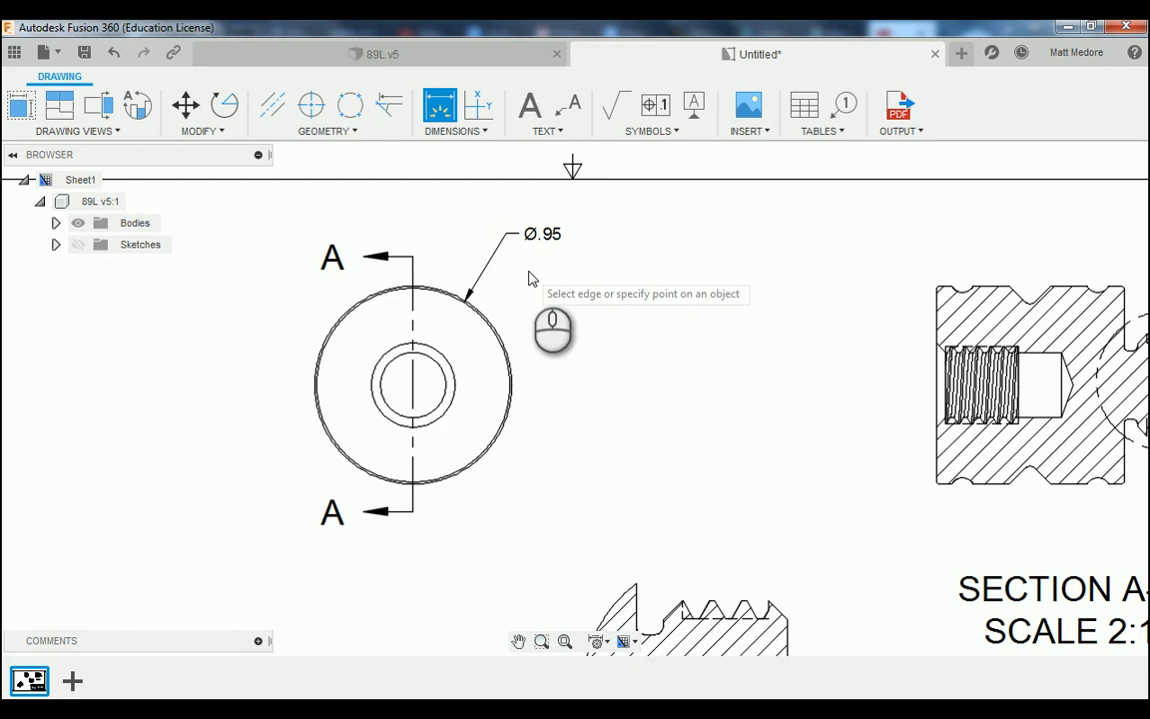
right_click(615, 270)
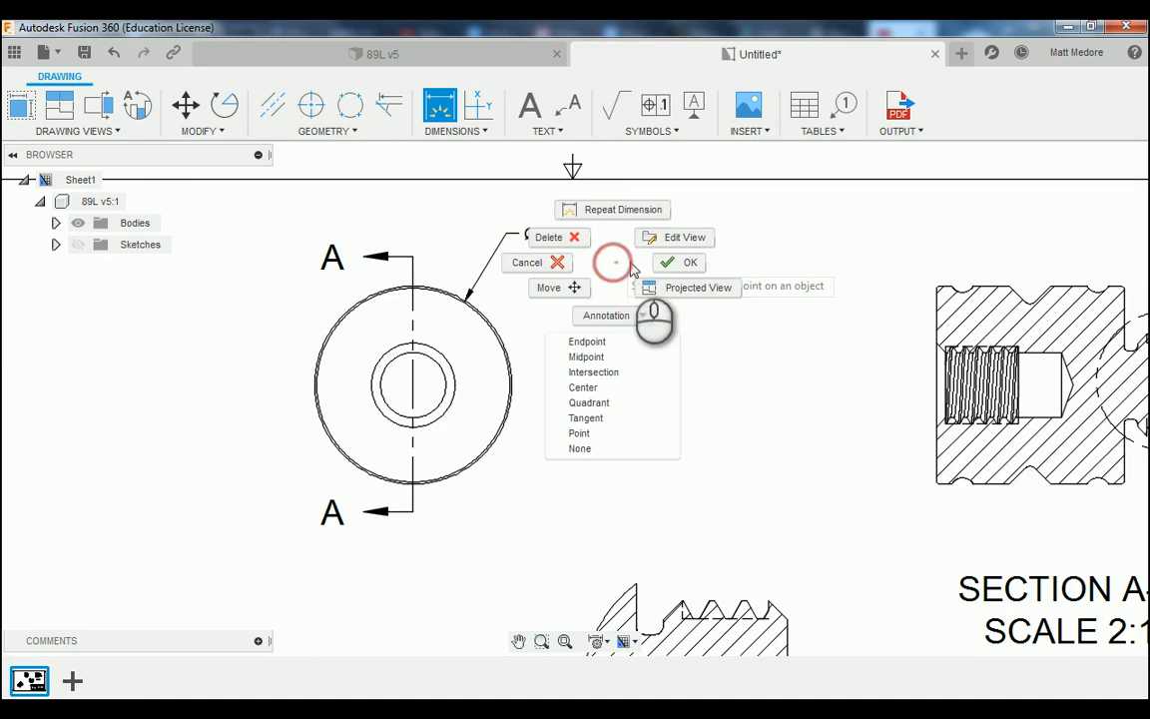
left_click(667, 262)
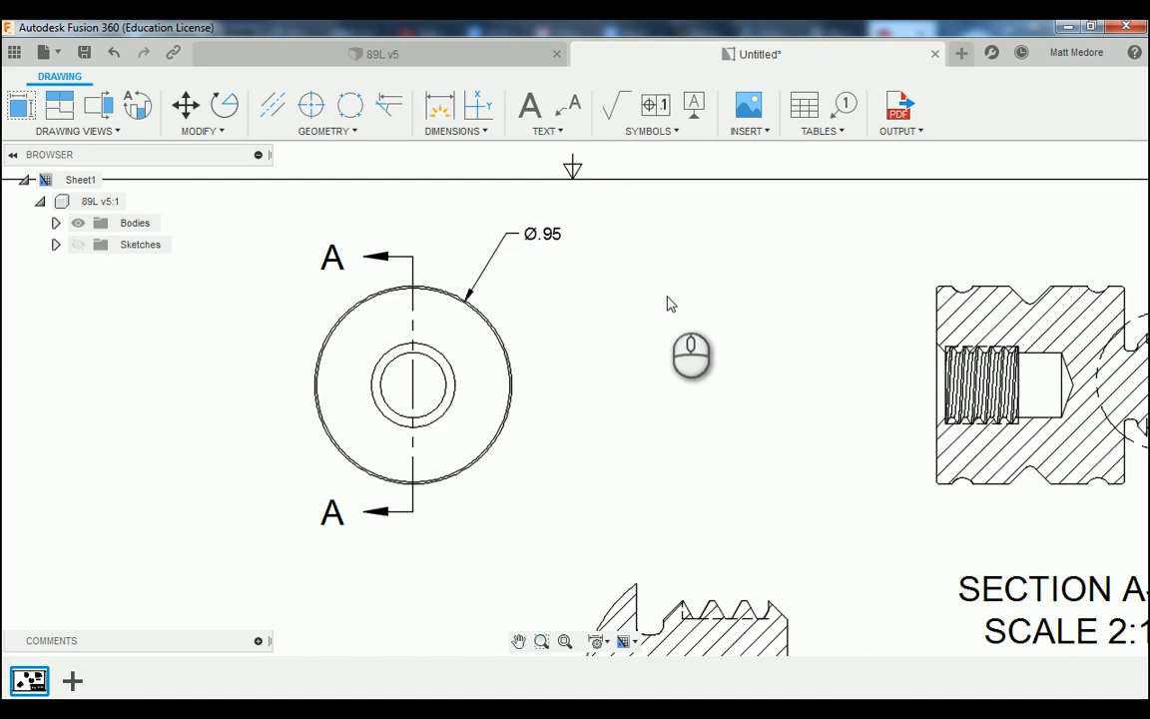
Turn on the display of trailing zeros and set the drawing's linear dimension precision to three decimal places (0.123).
scroll(638, 284, "up", 1)
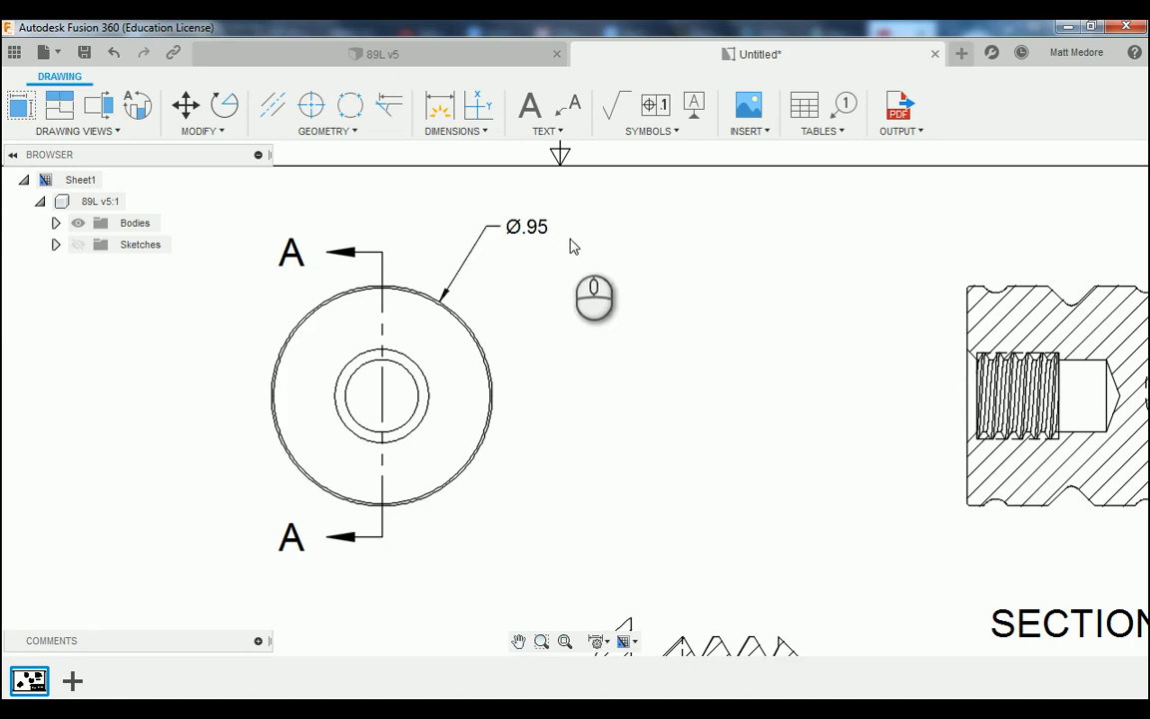
scroll(630, 343, "up", 2)
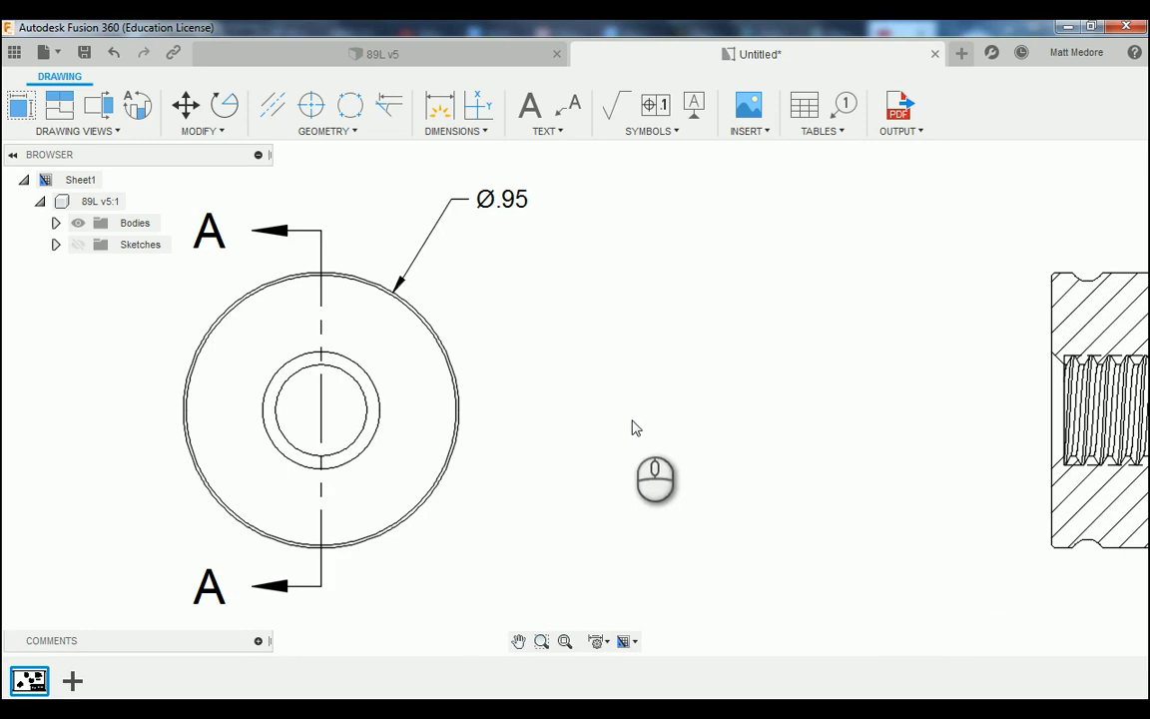
left_click(608, 645)
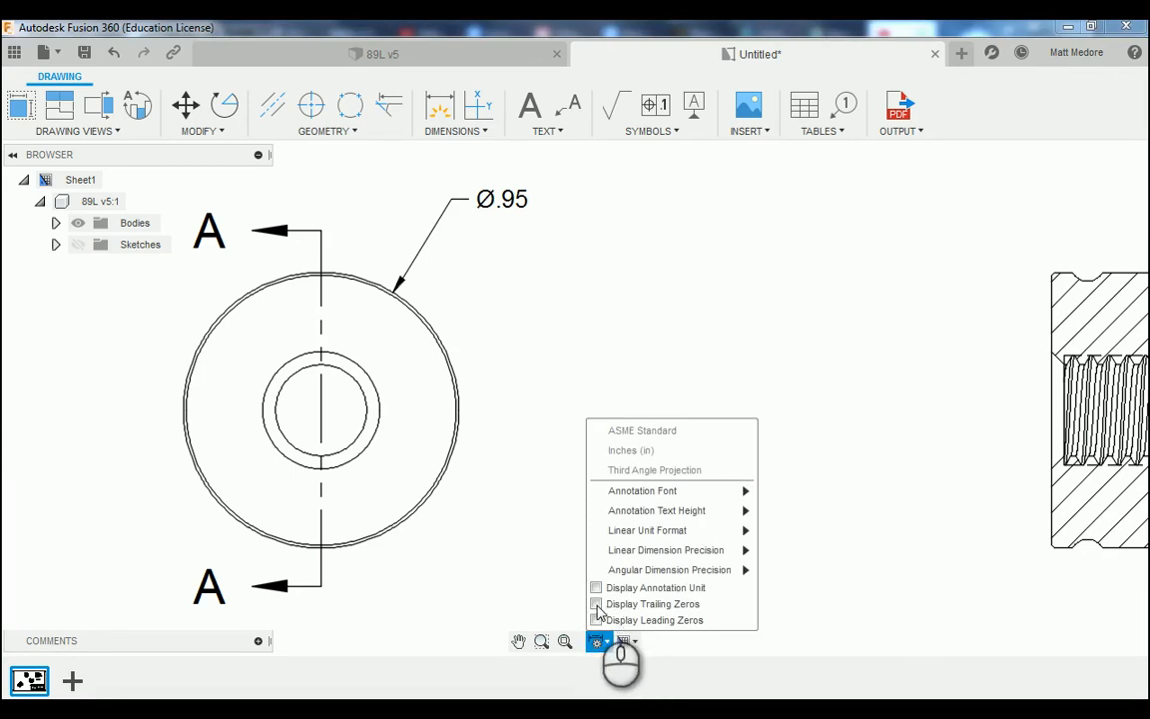
mouse_move(698, 548)
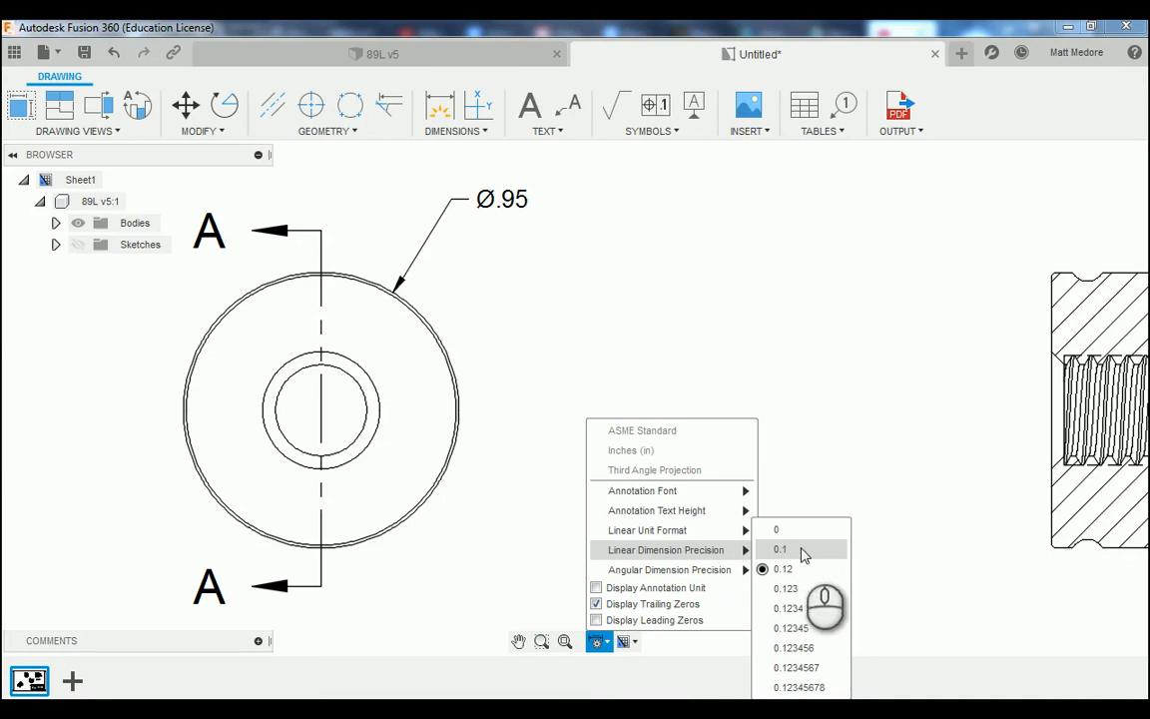
left_click(813, 597)
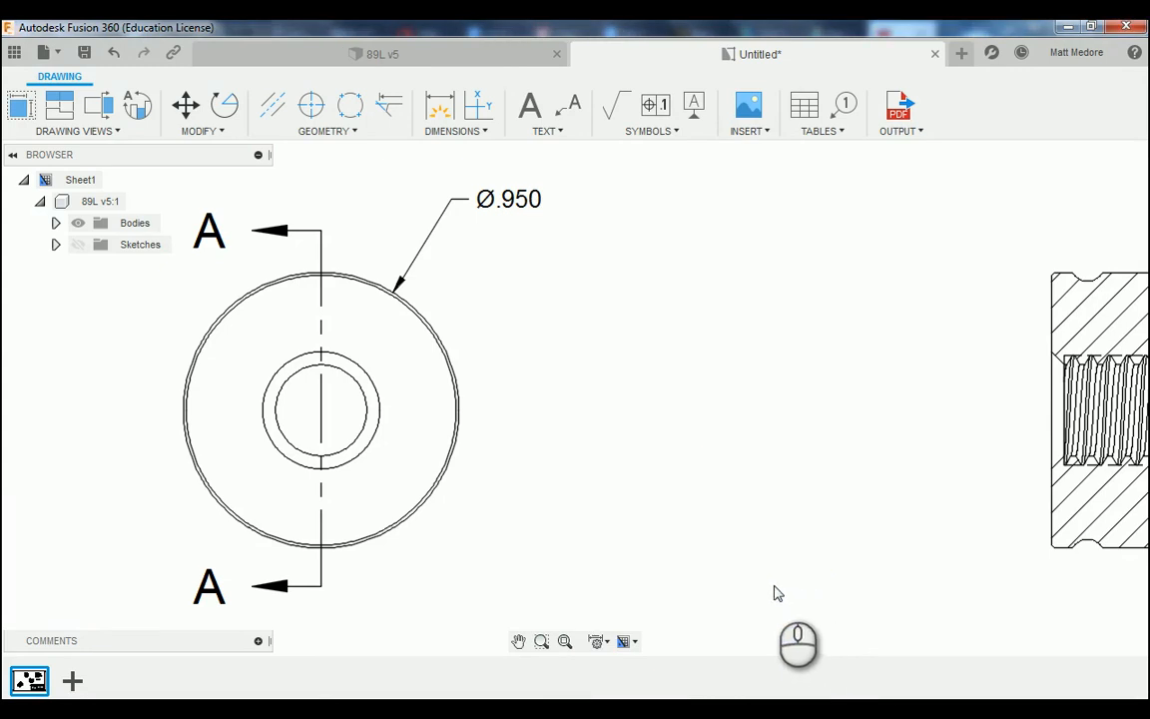
Add a leader note reading "CHAMFER .045 X 45°" to the chamfer circle around the base view's hole, placing it below the diameter dimension.
scroll(775, 593, "down", 1)
scroll(775, 593, "down", 1)
scroll(172, 565, "down", 2)
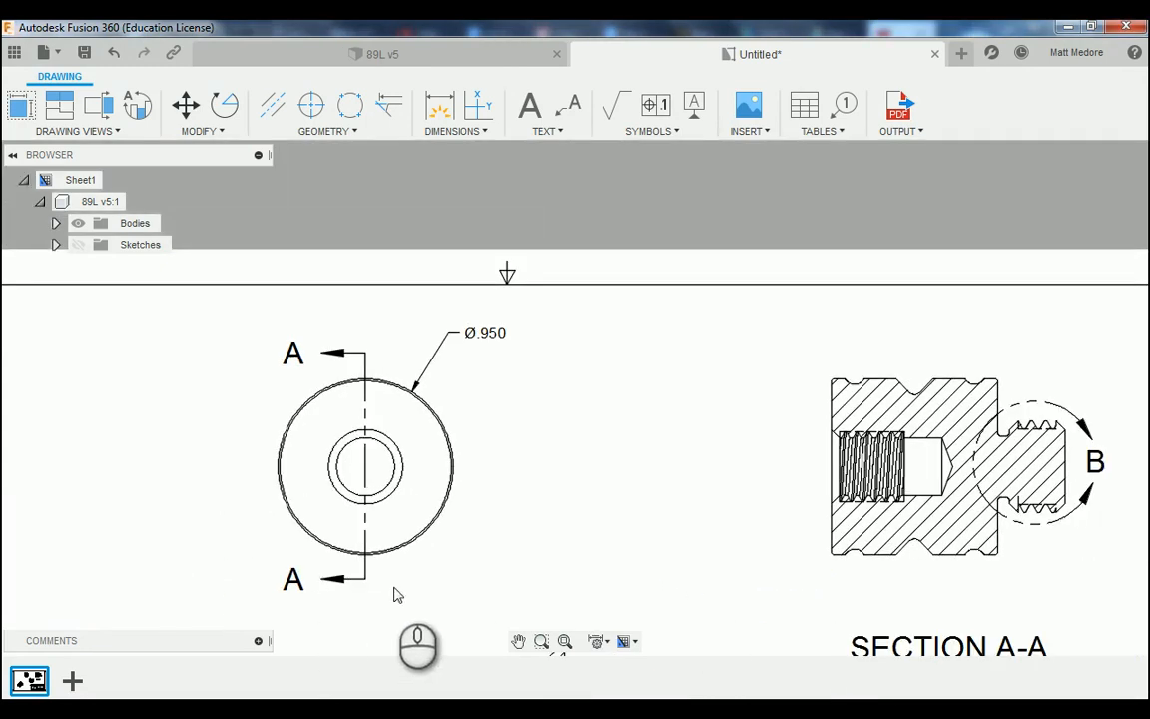
scroll(415, 590, "up", 2)
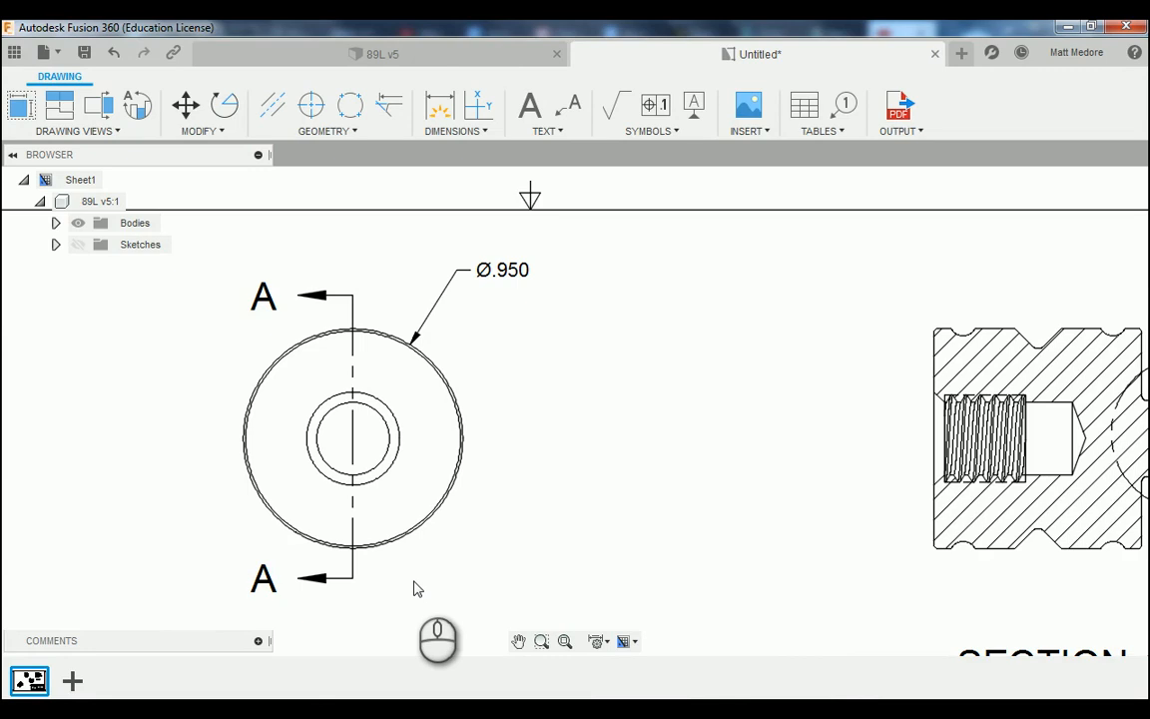
scroll(405, 429, "up", 2)
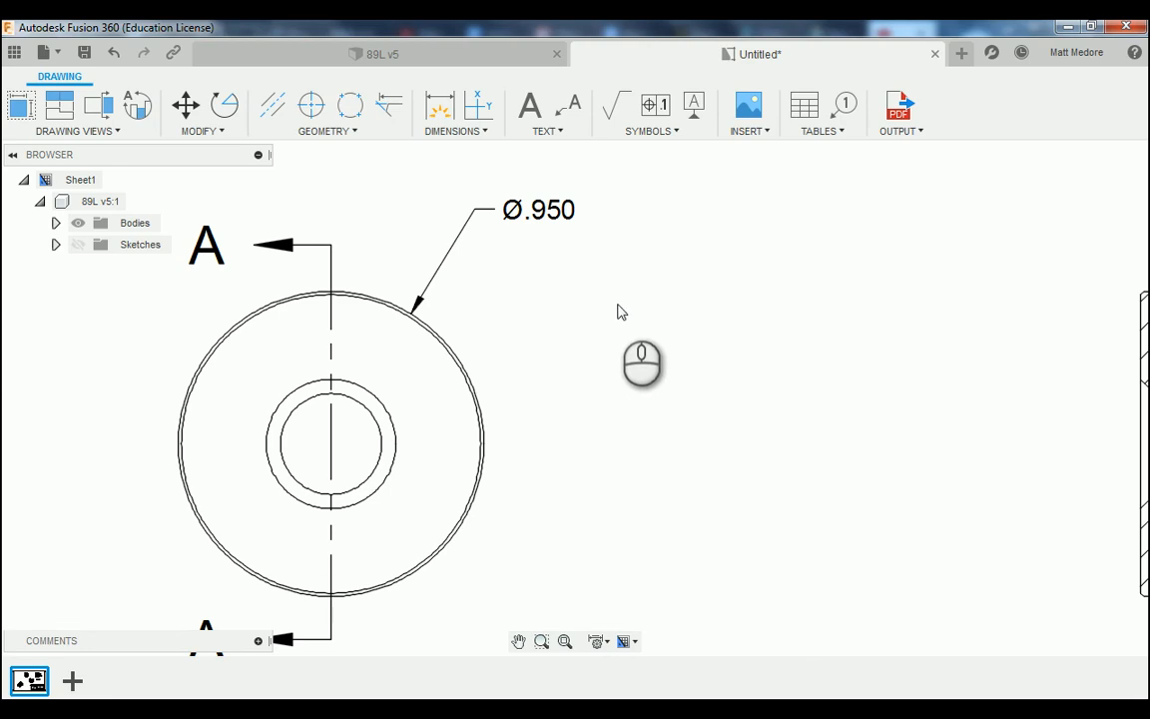
left_click(571, 108)
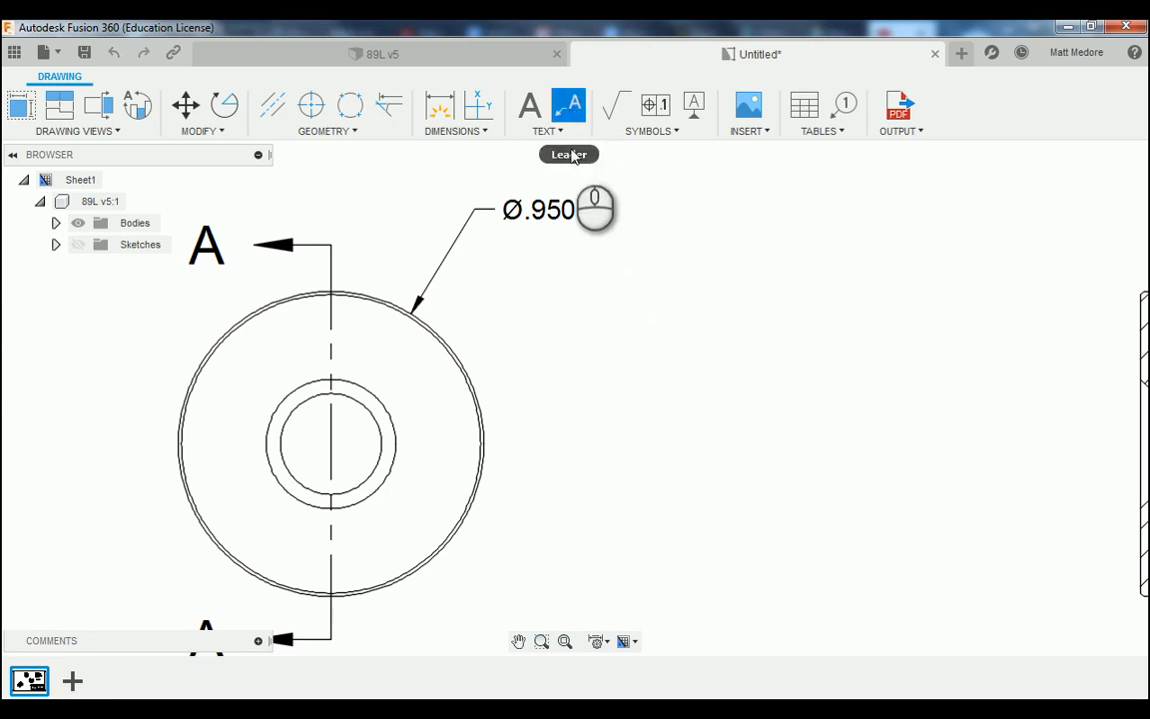
left_click(395, 429)
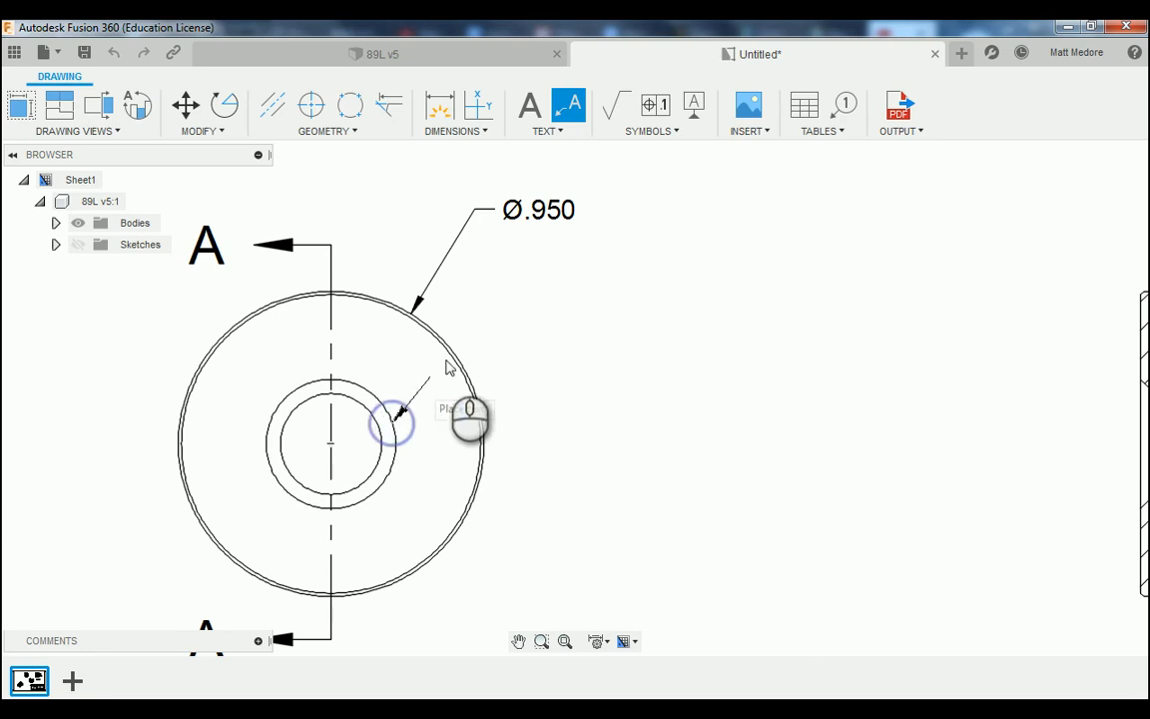
left_click(483, 283)
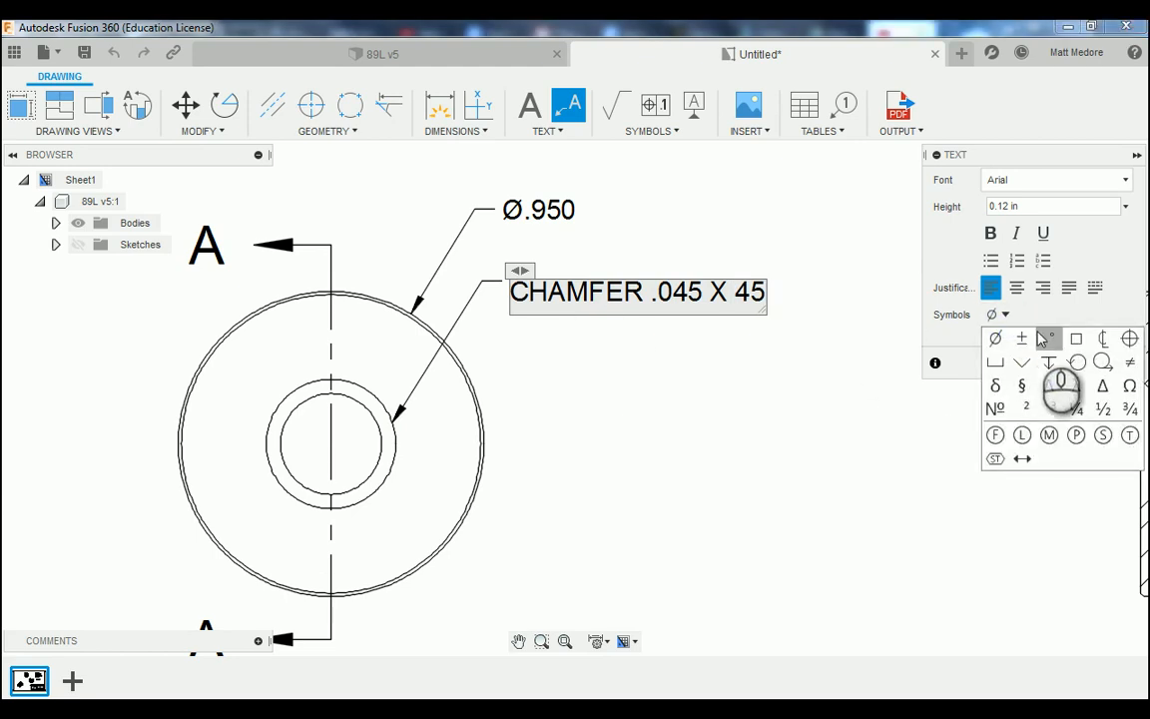
left_click(1050, 341)
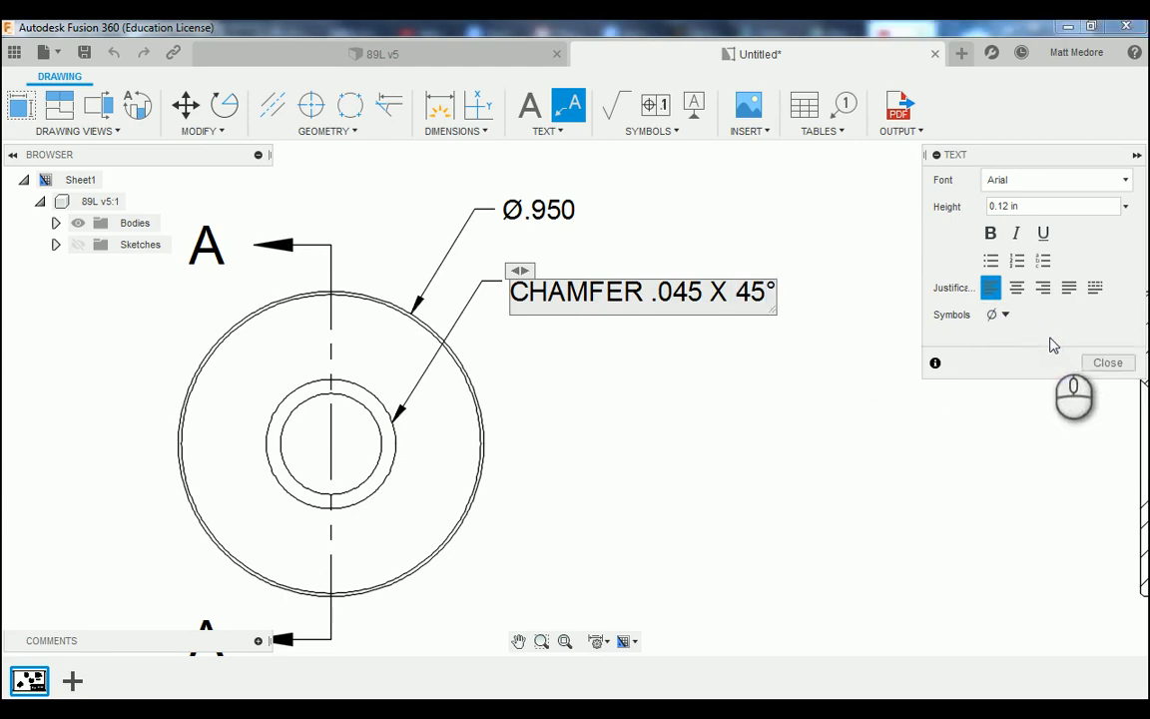
left_click(1108, 363)
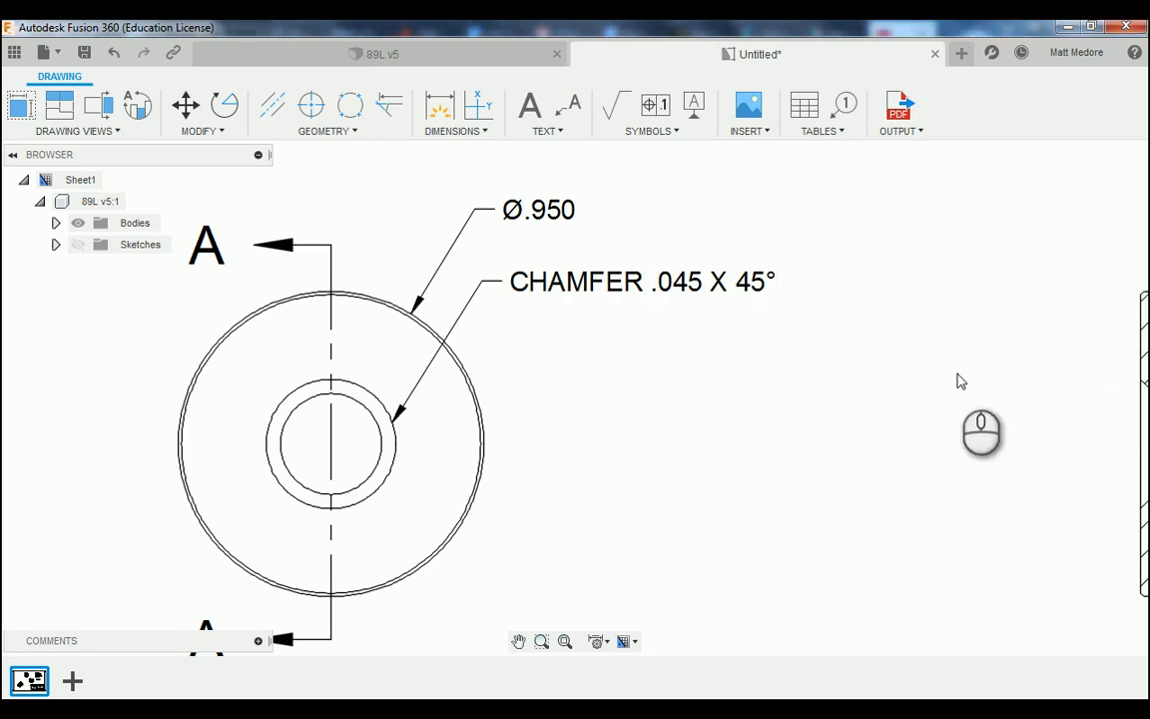
Add center marks to the two rounded grooves along the lower edge of section view A-A.
scroll(961, 380, "down", 2)
scroll(960, 380, "down", 1)
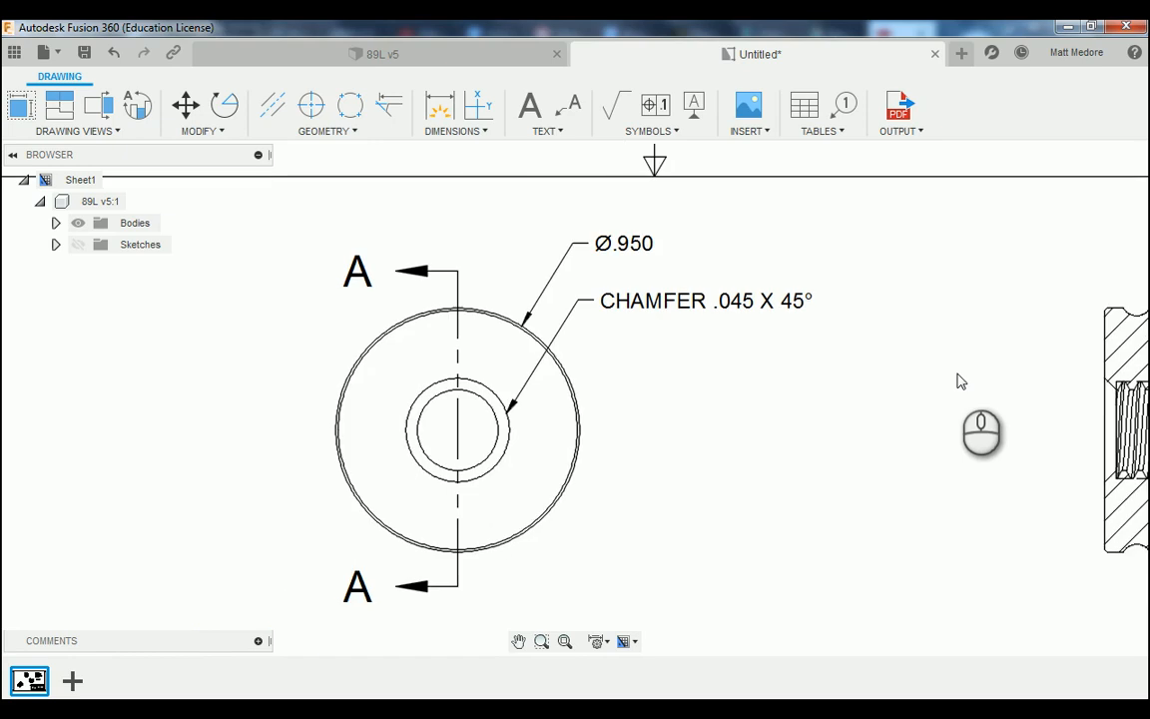
scroll(309, 432, "down", 2)
scroll(280, 437, "down", 1)
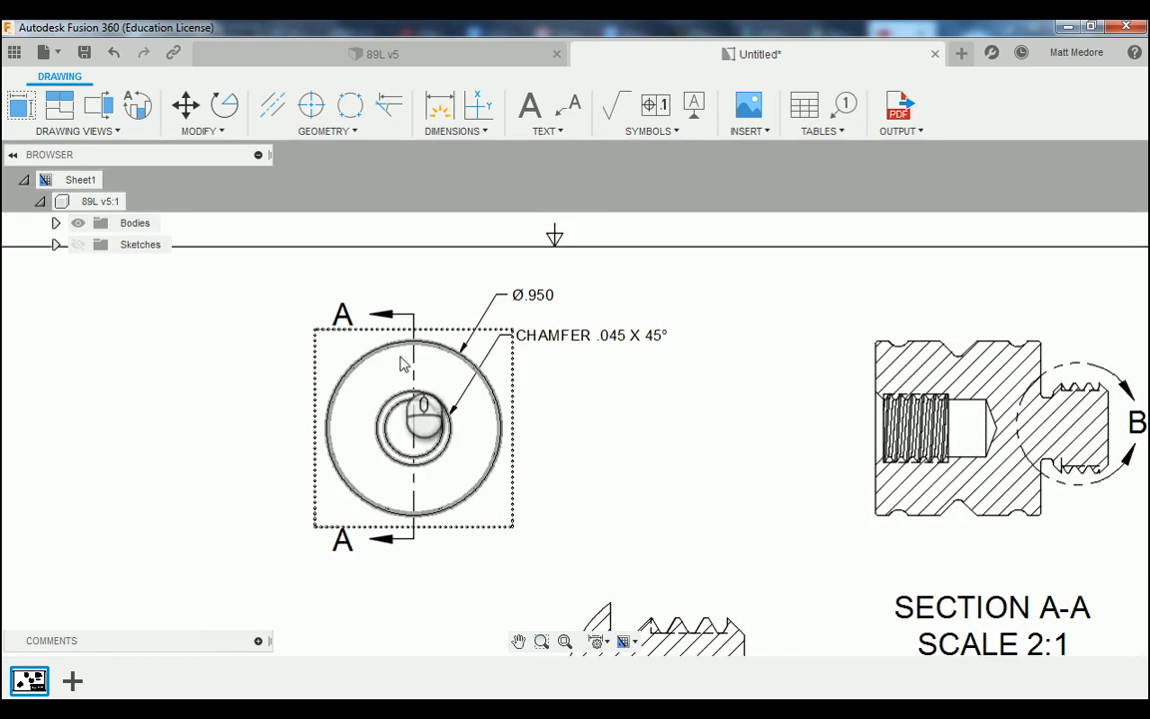
scroll(172, 445, "down", 1)
scroll(189, 456, "down", 1)
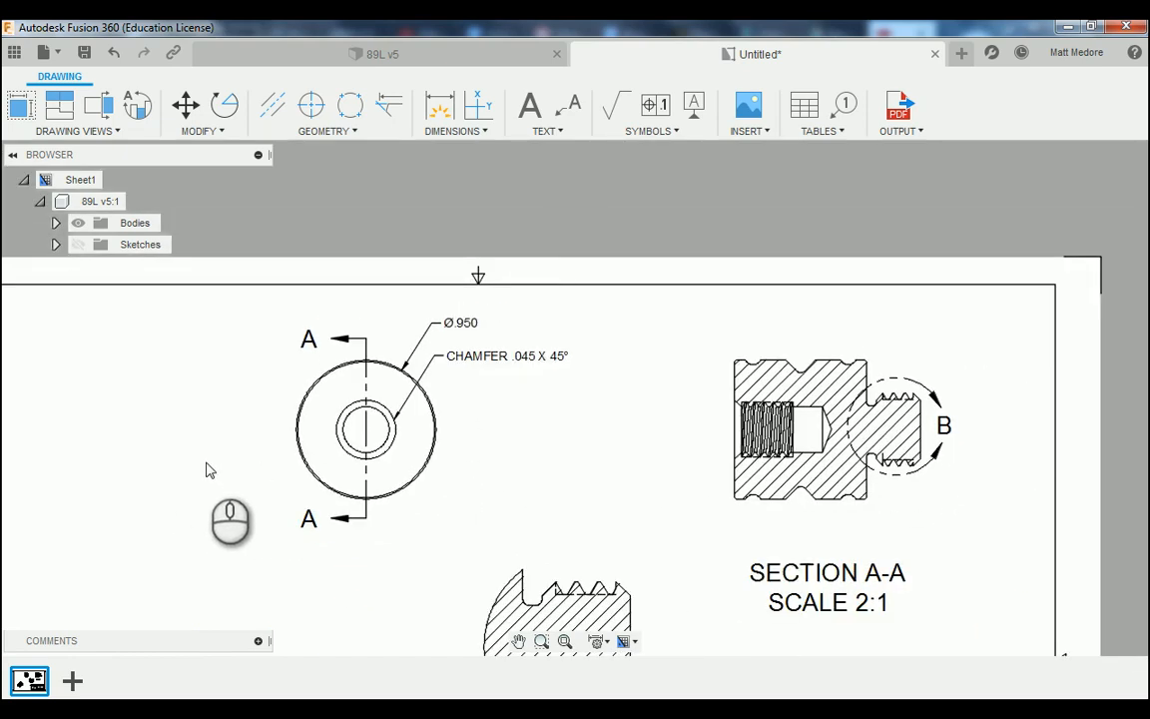
scroll(230, 449, "down", 1)
scroll(913, 523, "up", 1)
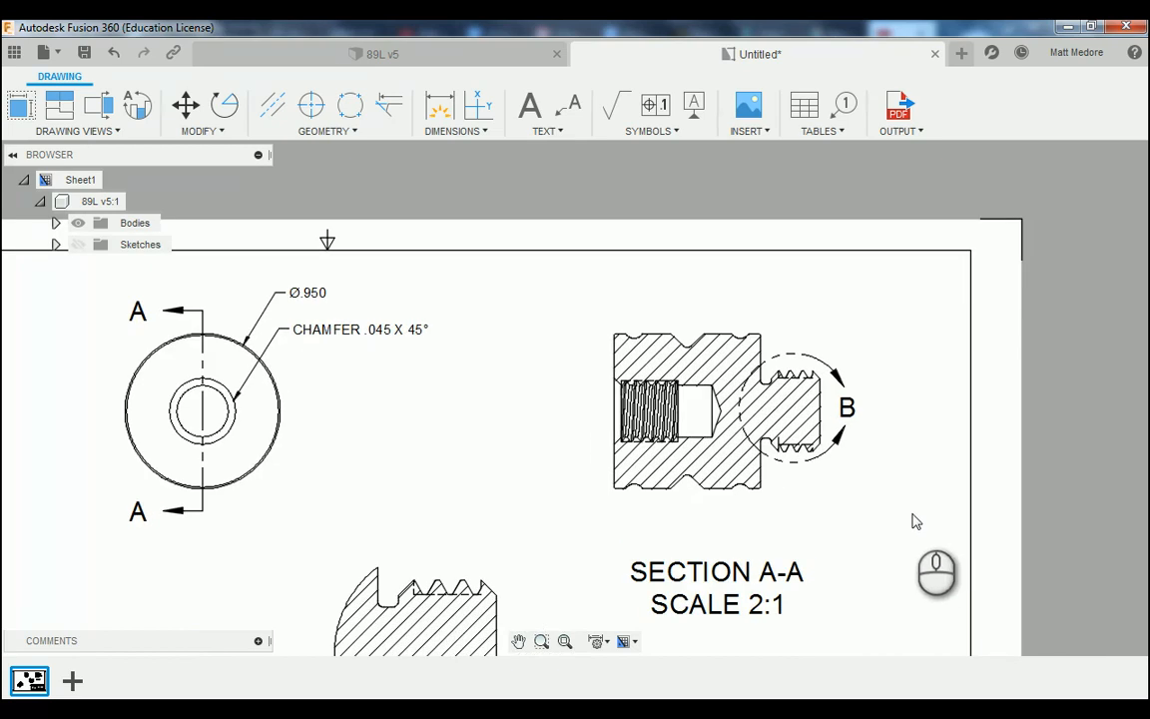
scroll(872, 469, "up", 2)
scroll(873, 519, "up", 1)
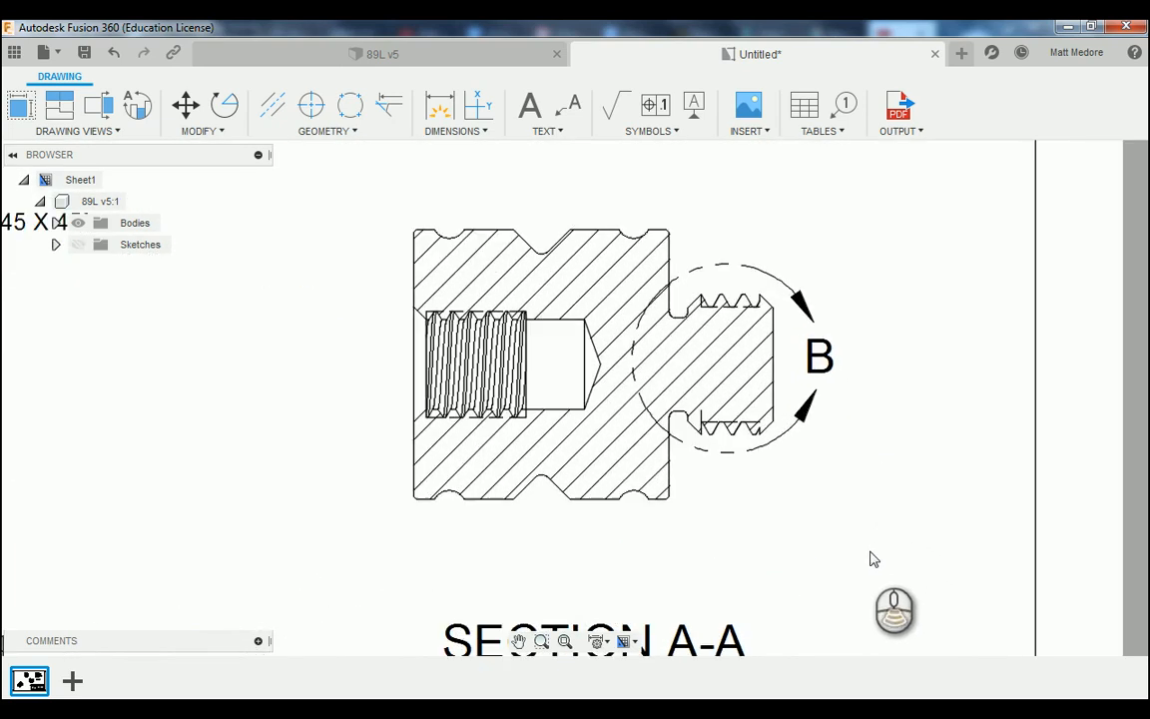
scroll(879, 624, "up", 1)
scroll(868, 619, "down", 1)
scroll(482, 375, "up", 1)
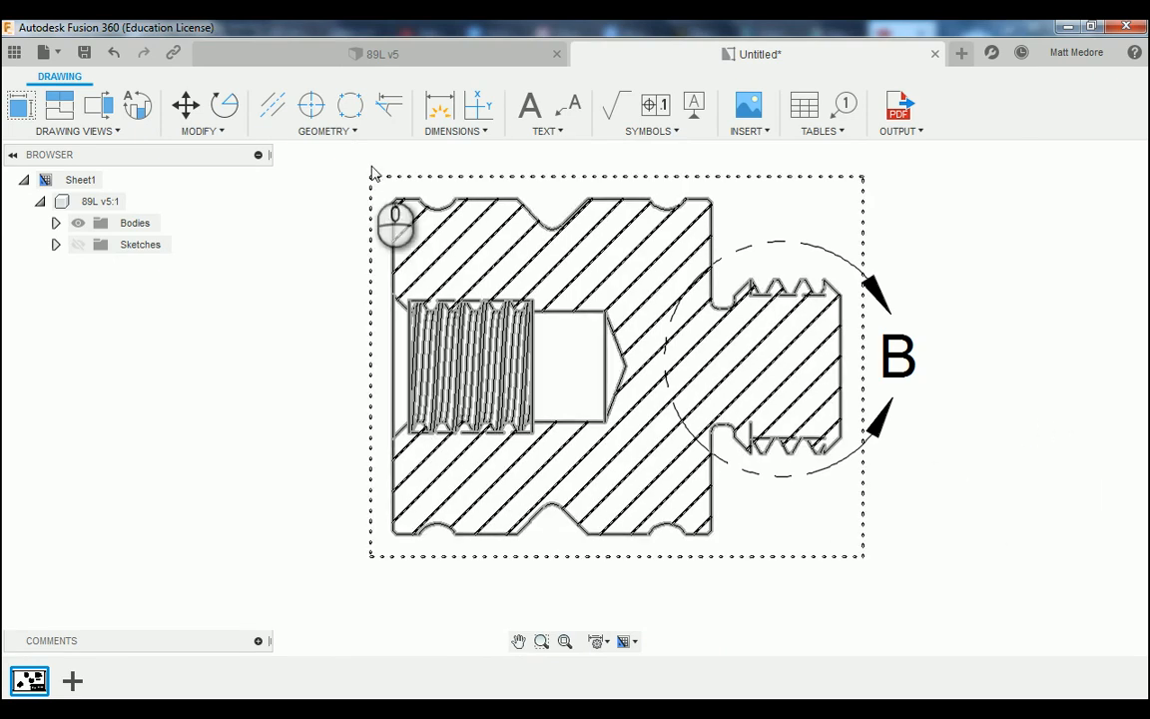
left_click(354, 133)
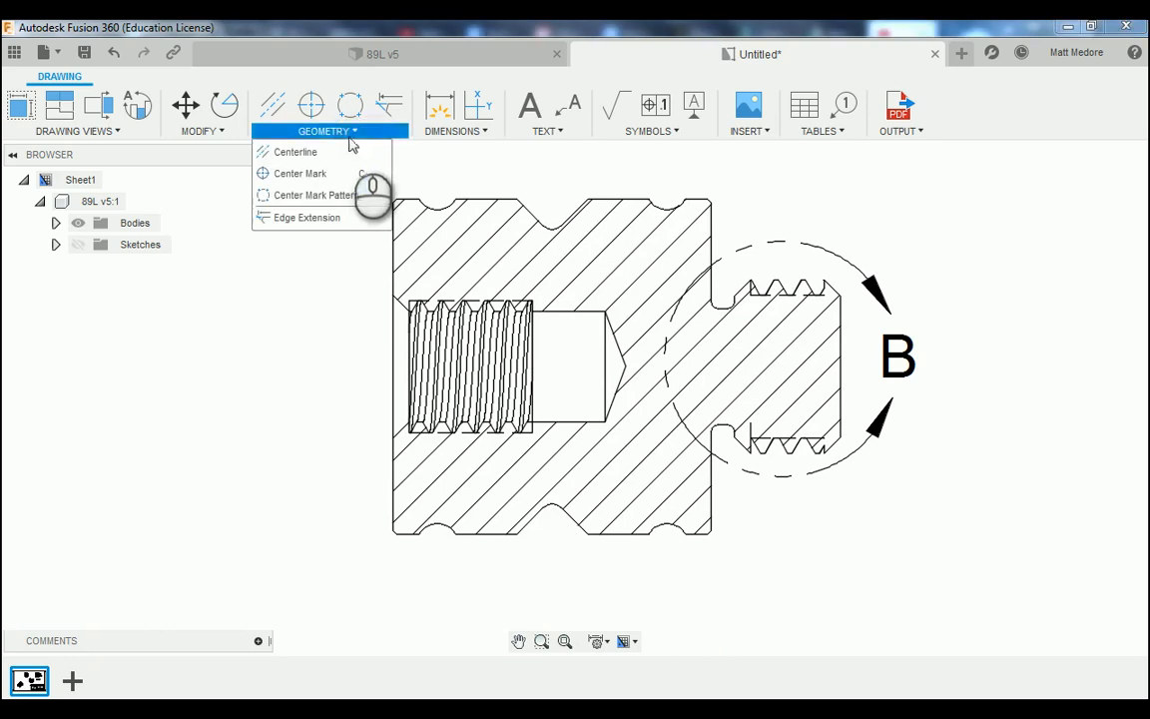
left_click(299, 174)
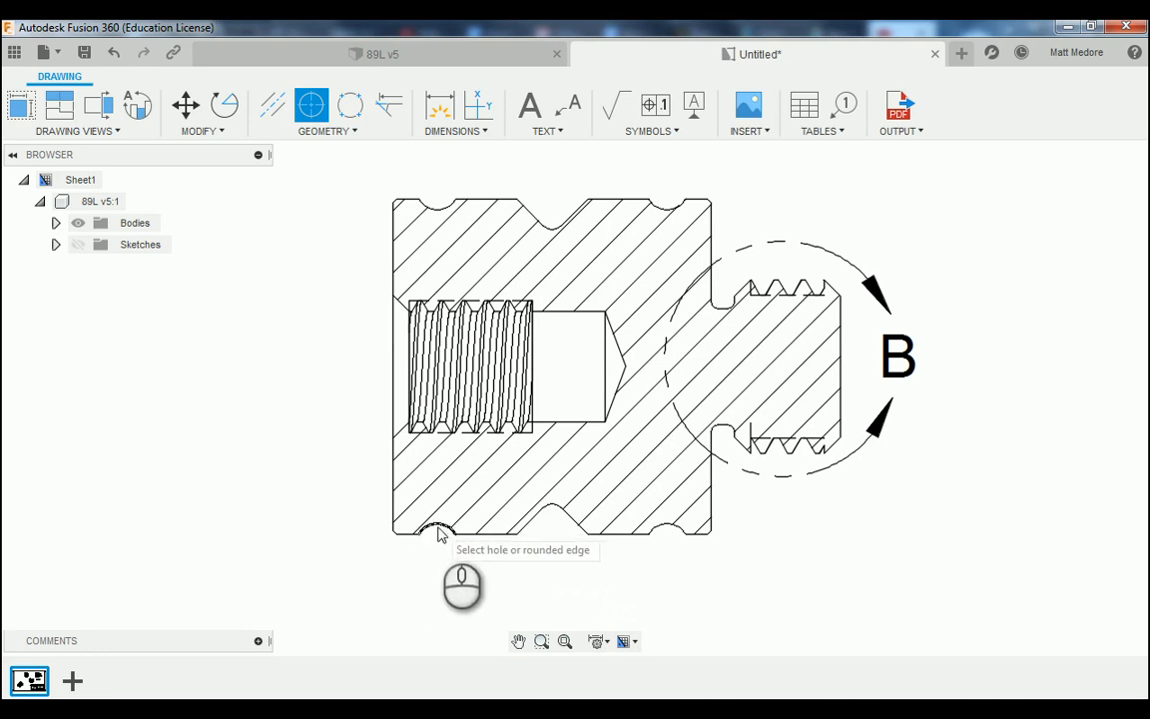
left_click(437, 530)
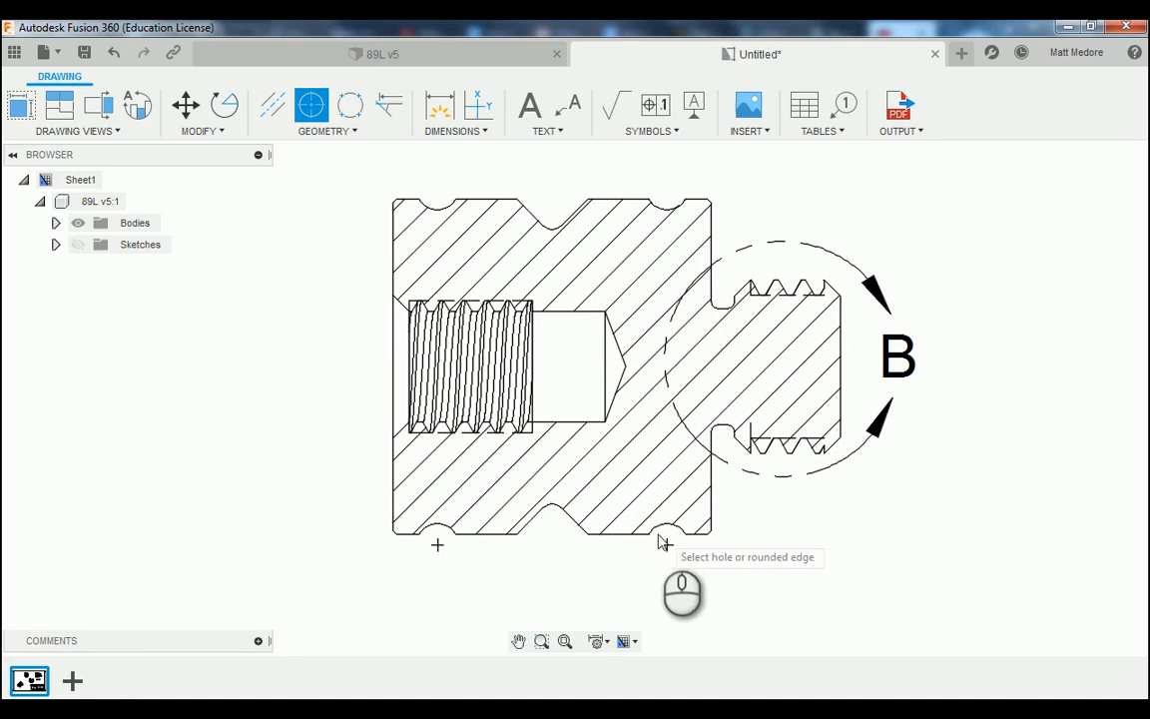
Add an edge extension where the two sloped edges of the lower V-groove in section A-A intersect.
scroll(647, 544, "up", 3)
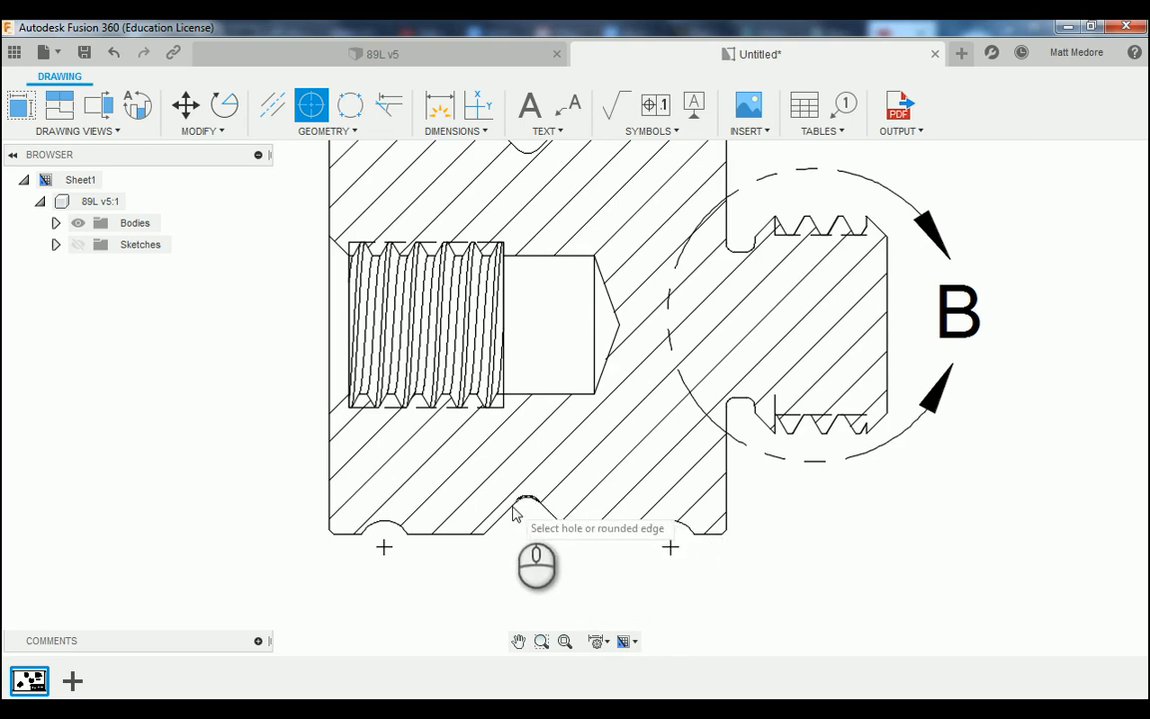
scroll(542, 509, "up", 2)
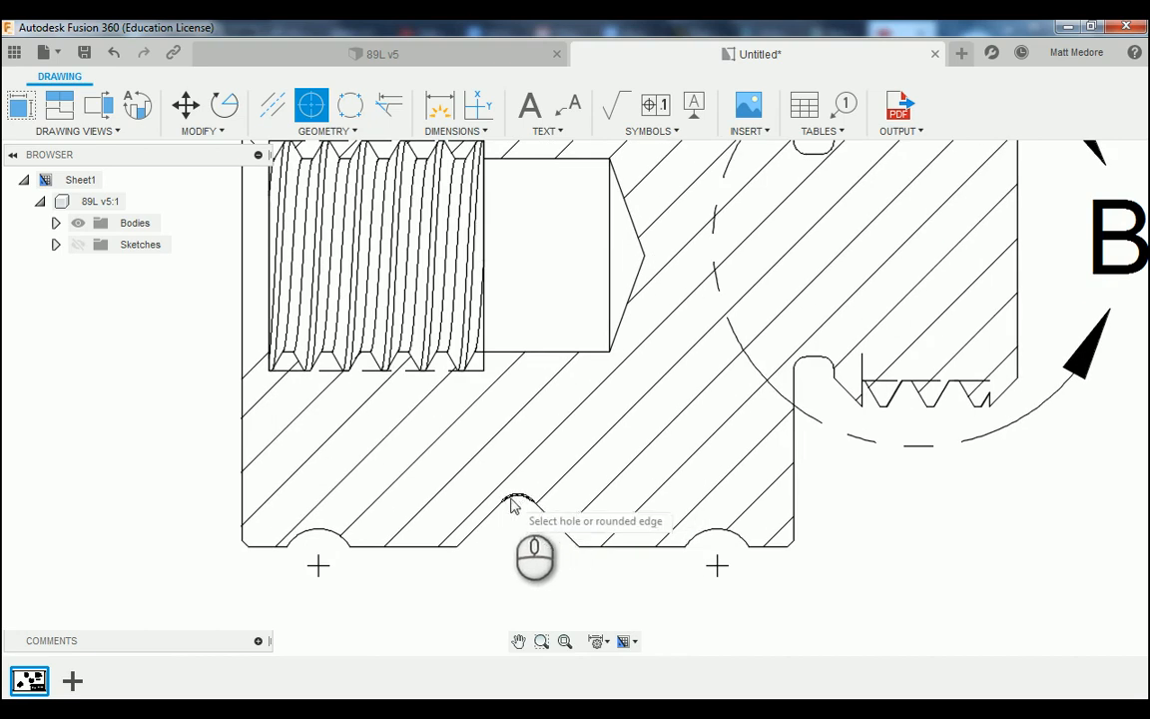
scroll(519, 529, "down", 1)
scroll(513, 509, "up", 2)
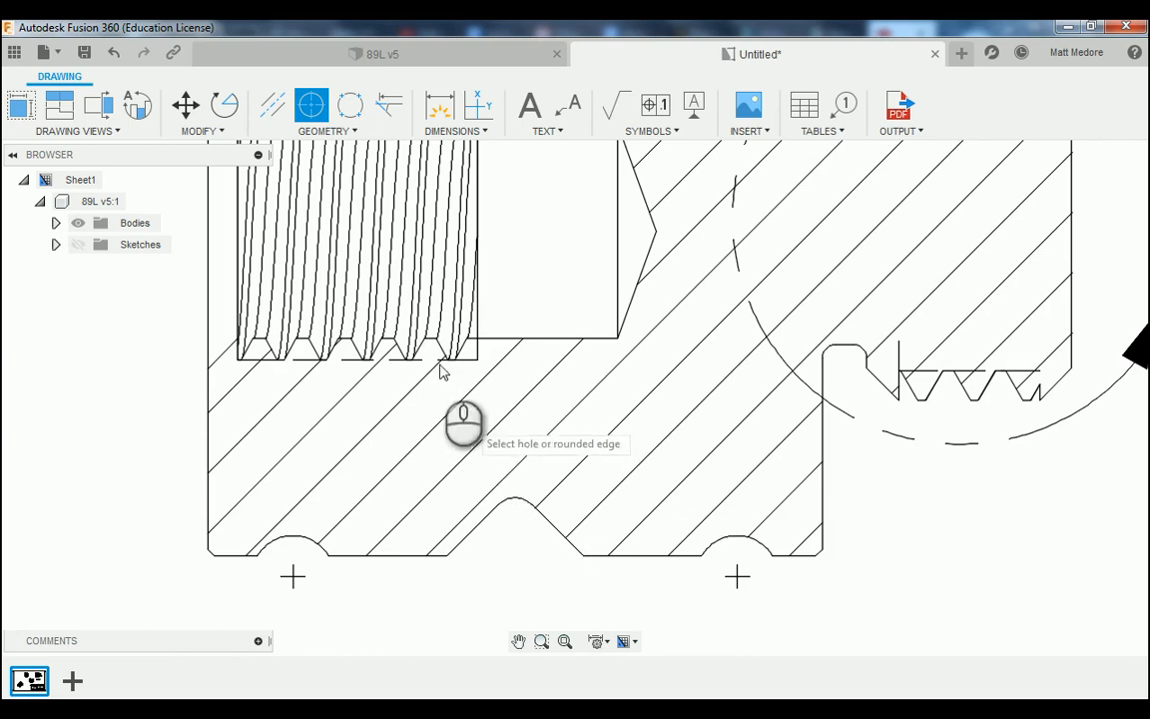
left_click(336, 133)
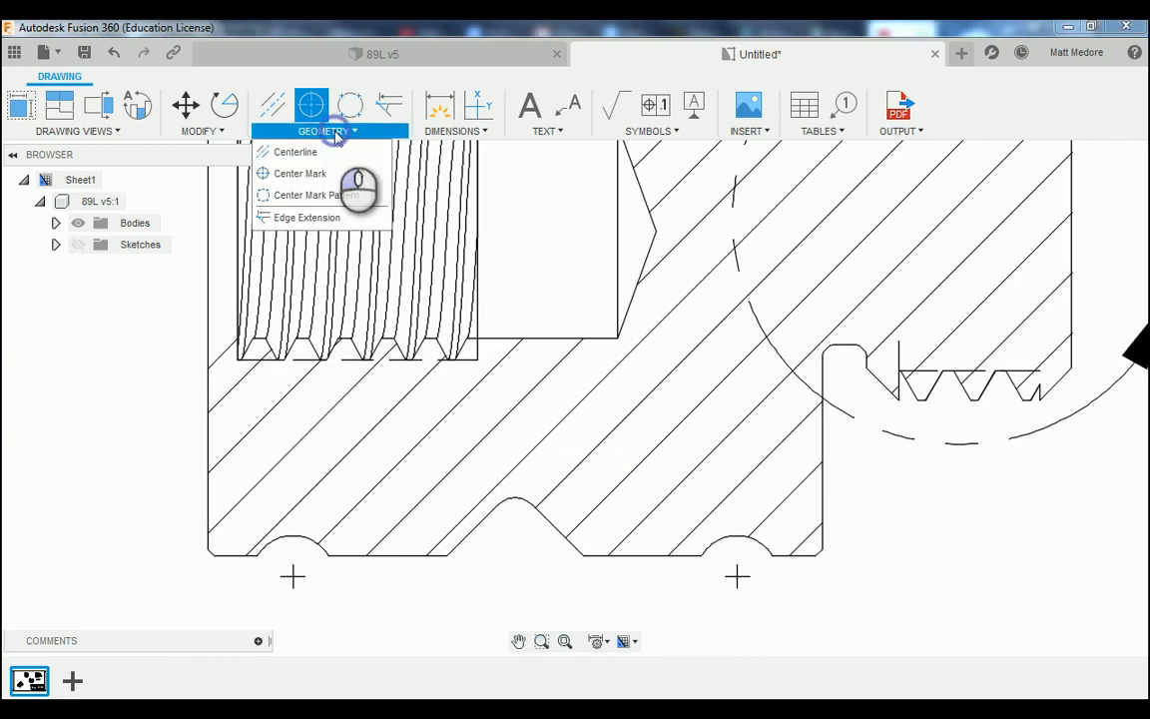
left_click(320, 218)
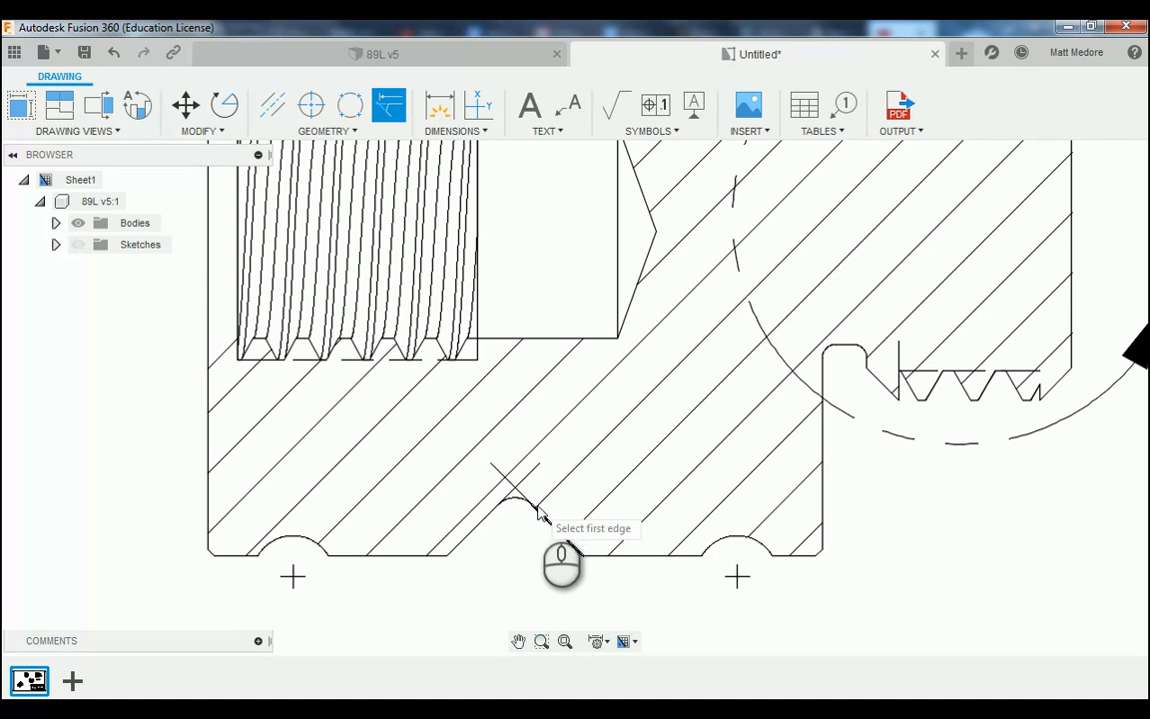
scroll(529, 504, "up", 5)
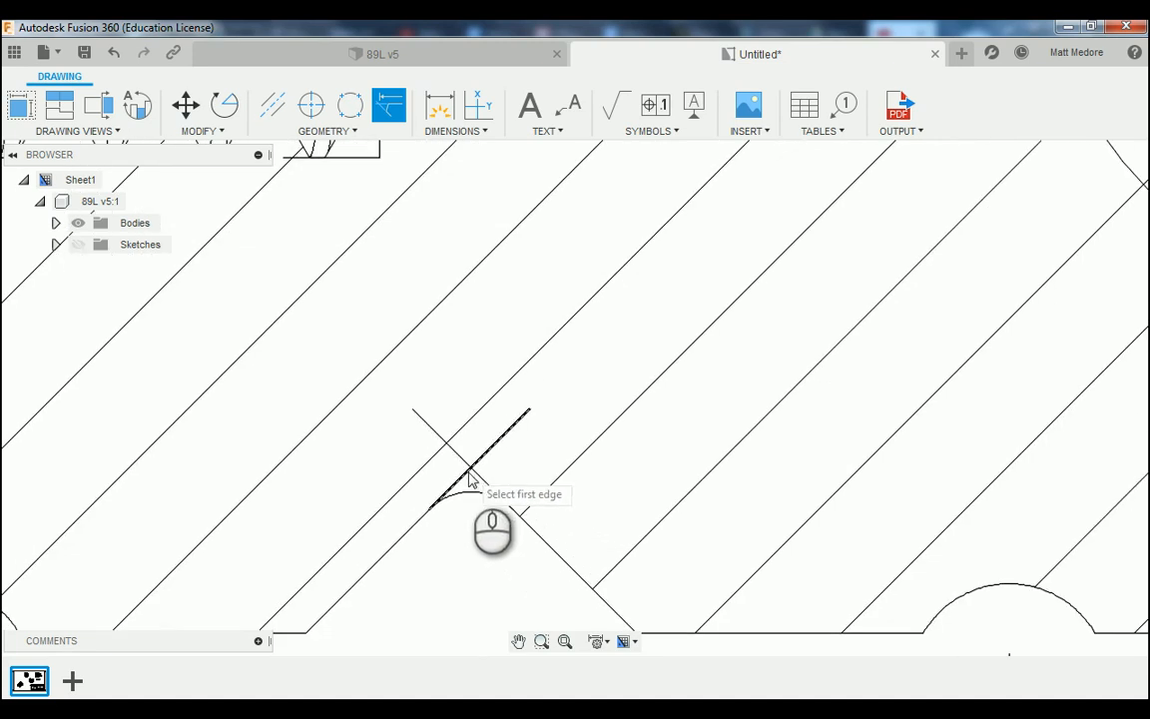
Create a centerline between the lower and upper outer edges of the body in section view A-A.
scroll(517, 588, "down", 3)
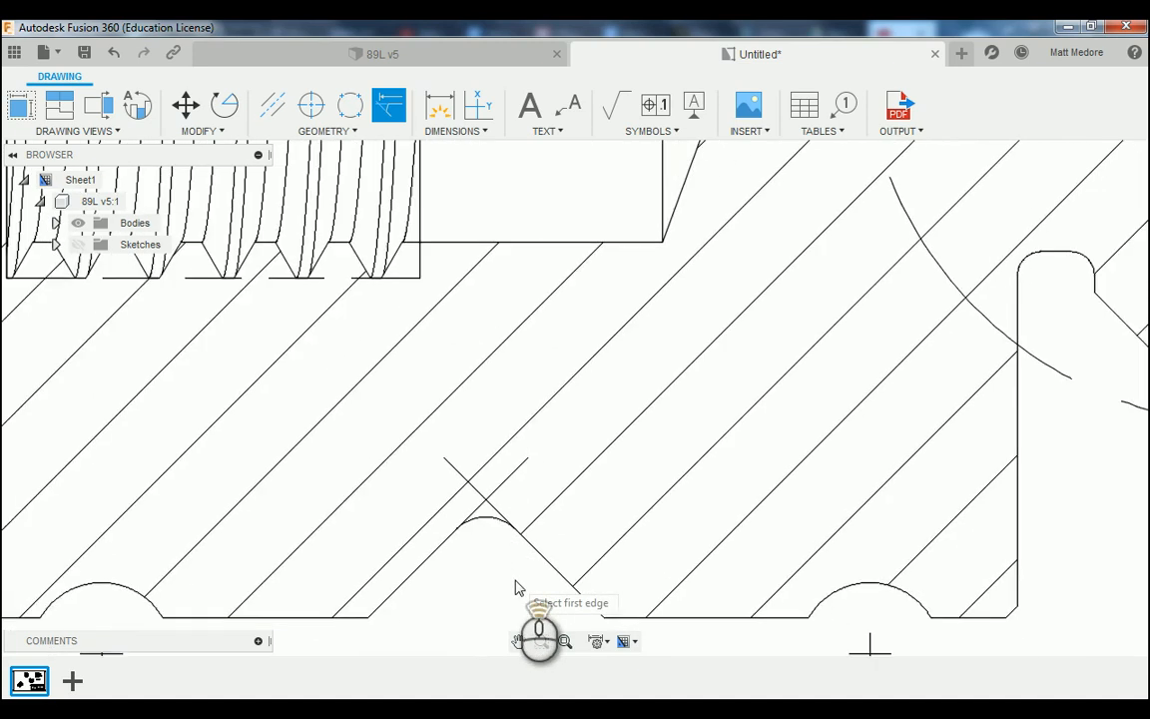
scroll(519, 588, "down", 4)
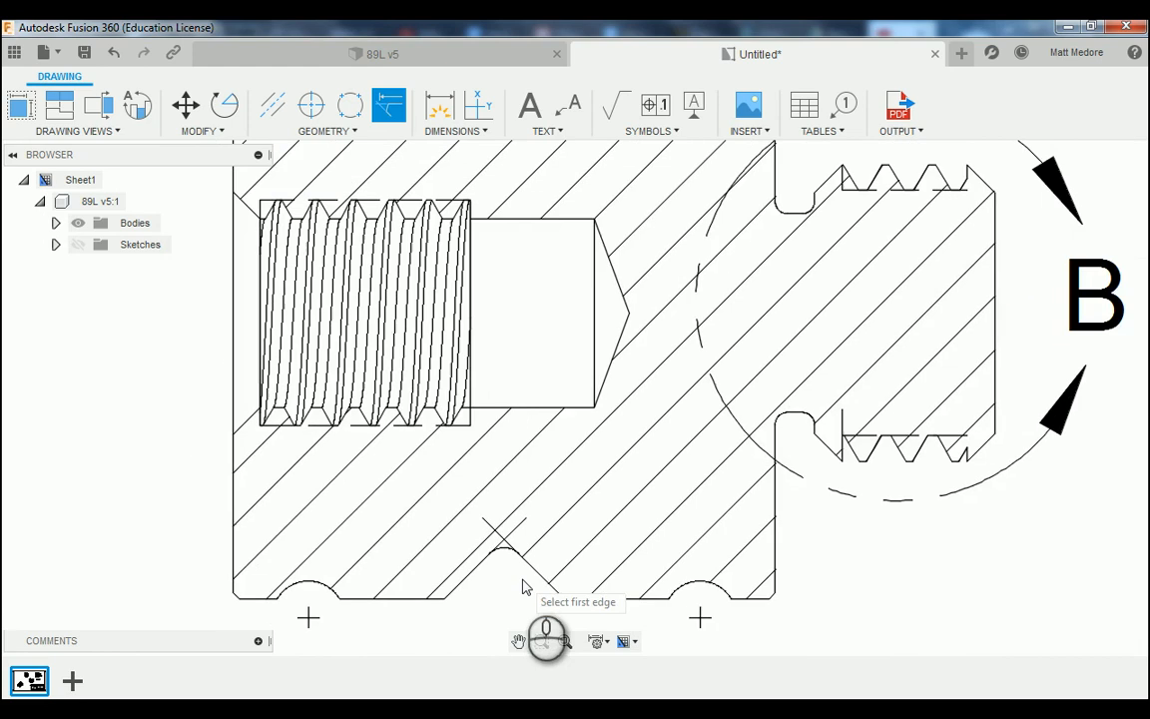
scroll(554, 524, "down", 1)
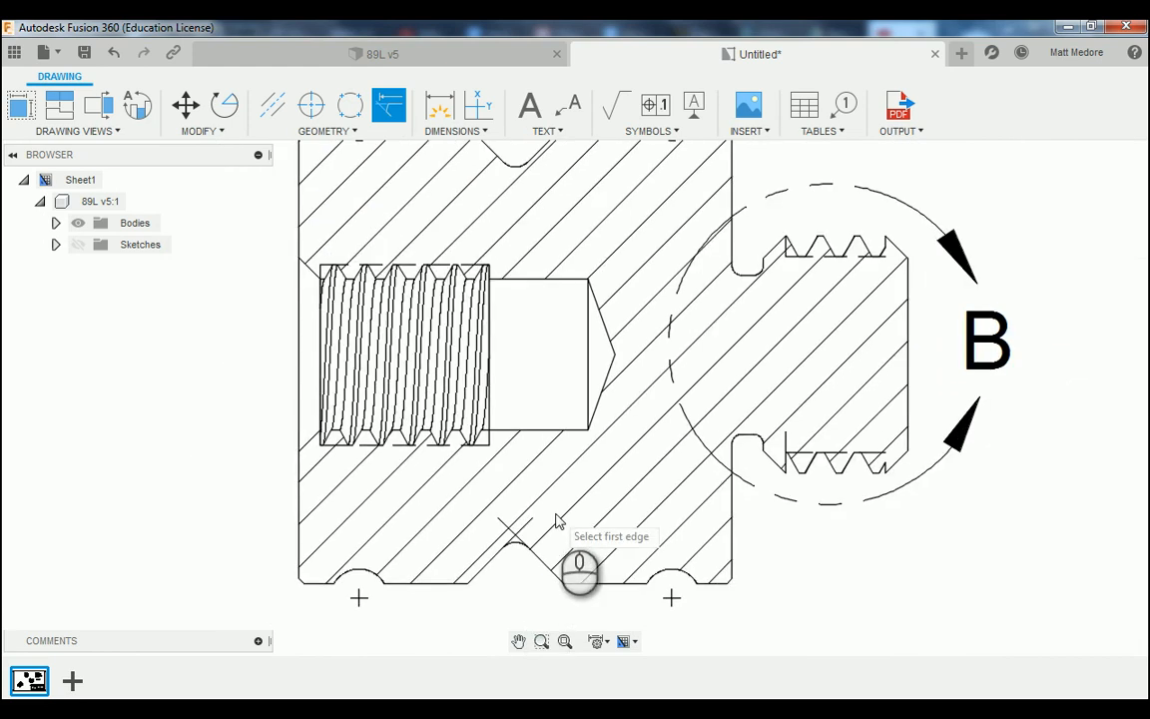
left_click(354, 132)
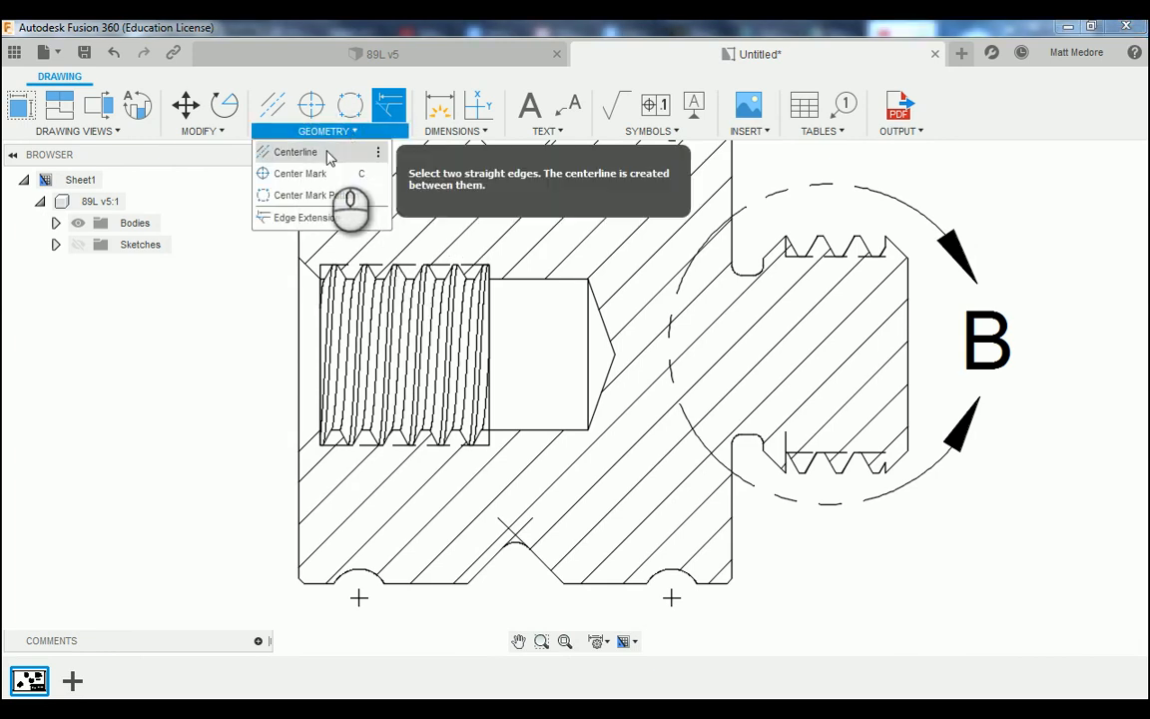
left_click(329, 156)
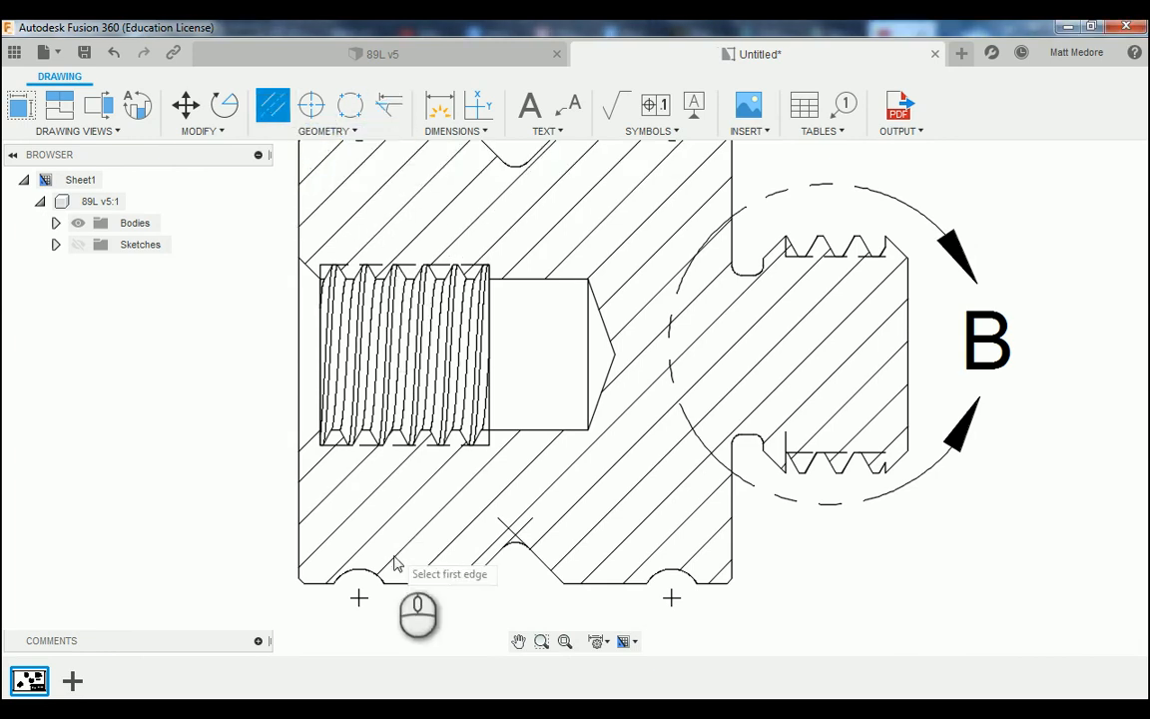
scroll(399, 559, "down", 2)
scroll(567, 517, "up", 2)
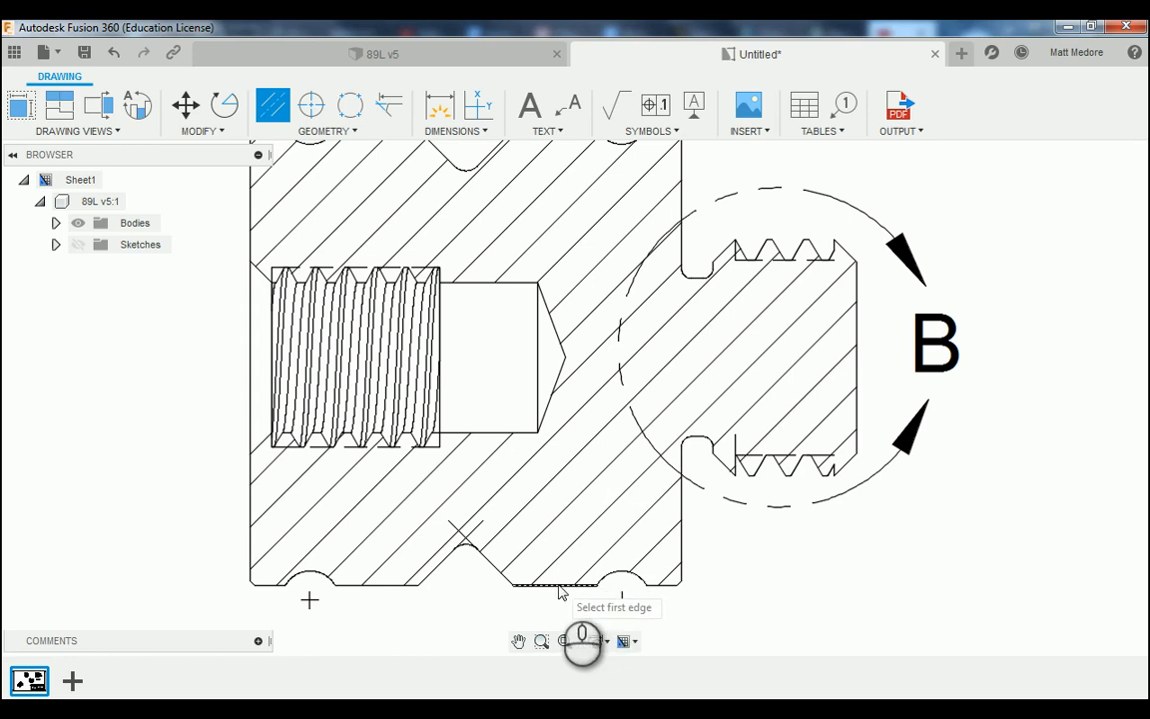
scroll(560, 591, "down", 3)
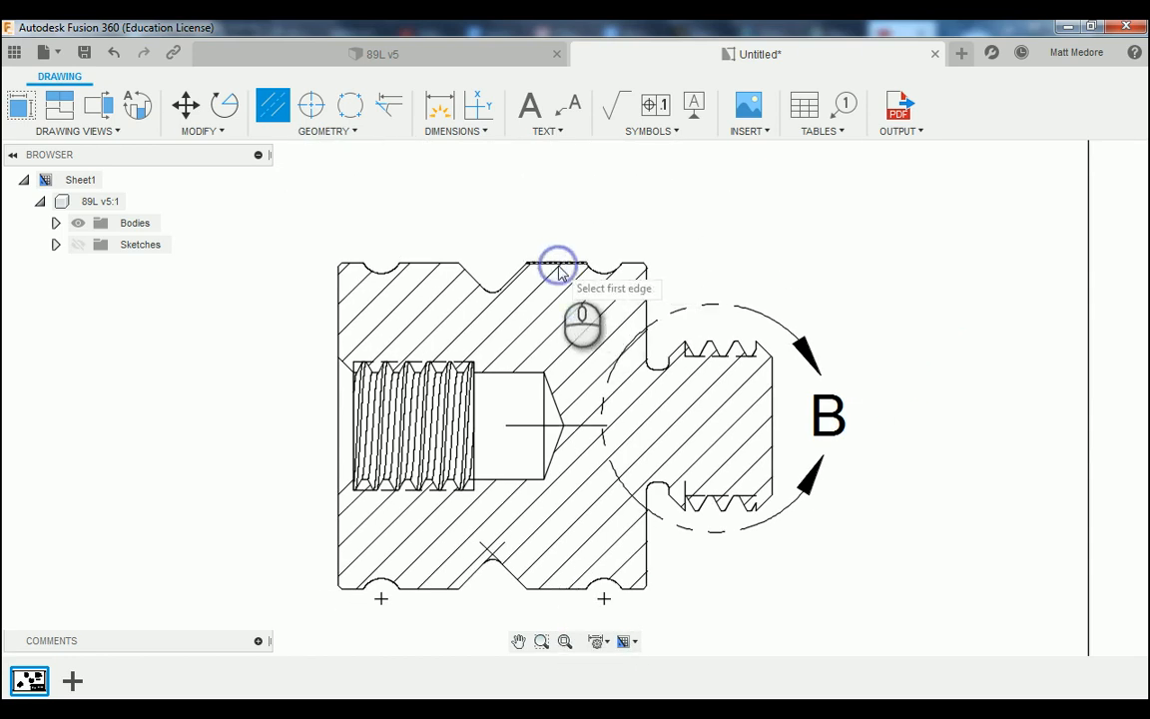
Finish the centerline and extend its right end to the end face of the threaded stud in section A-A.
right_click(788, 213)
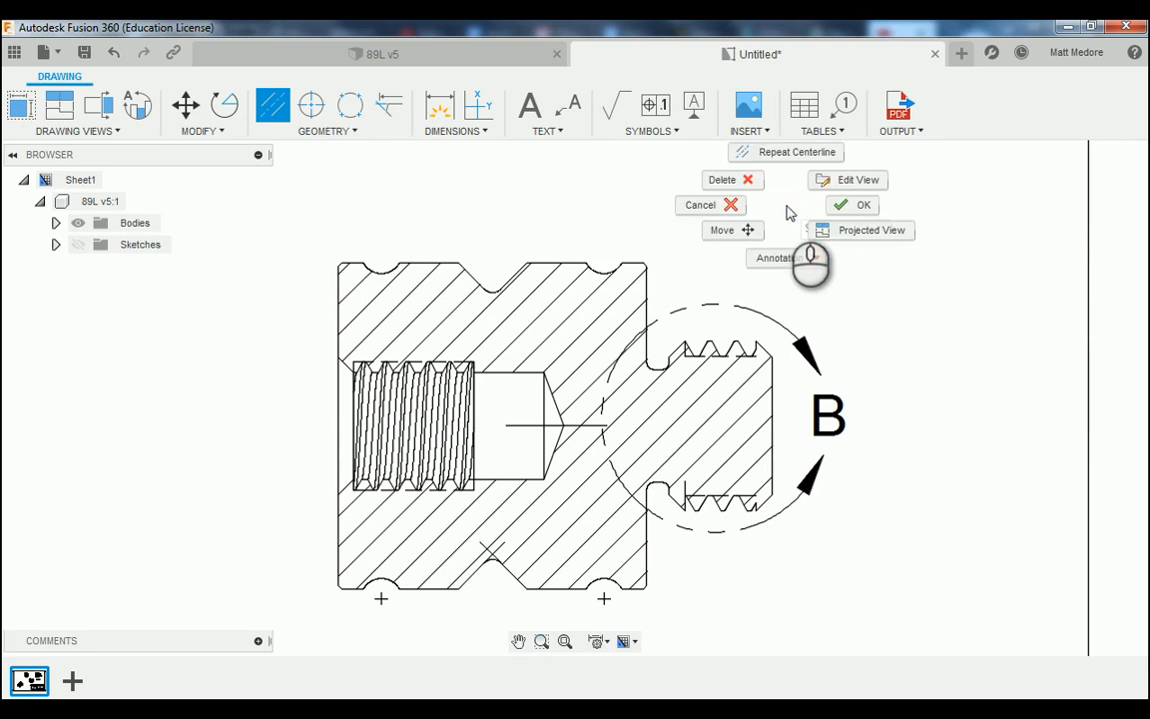
left_click(857, 205)
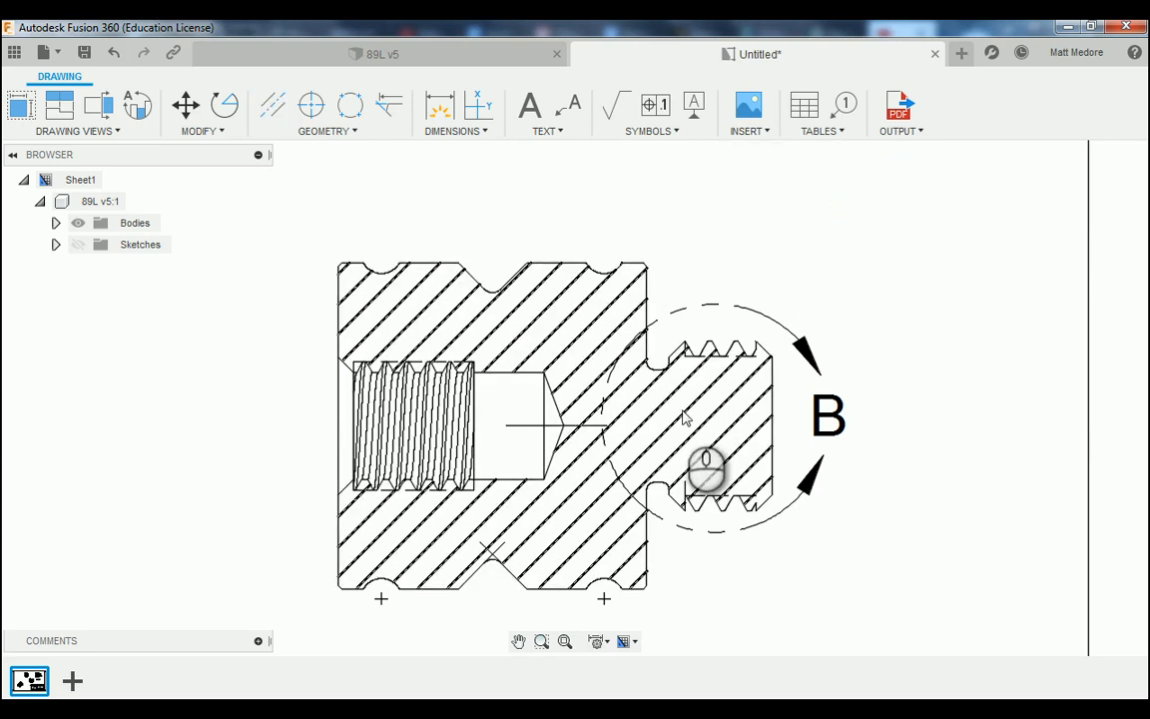
scroll(684, 418, "up", 2)
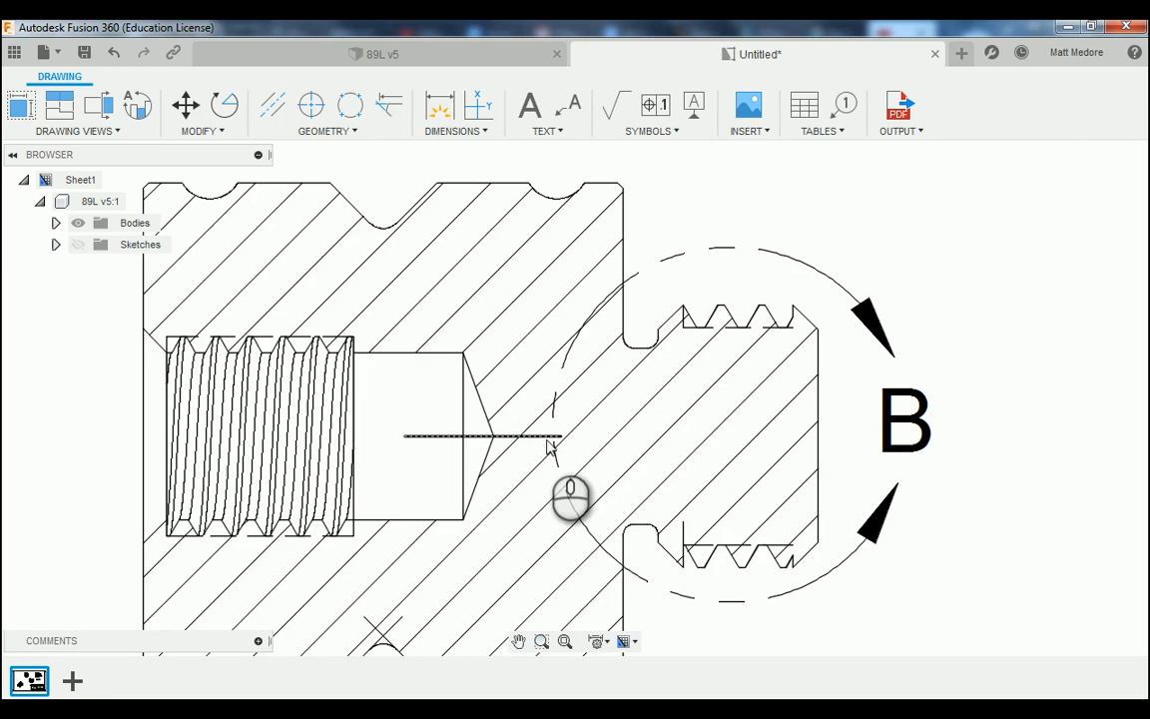
left_click(561, 439)
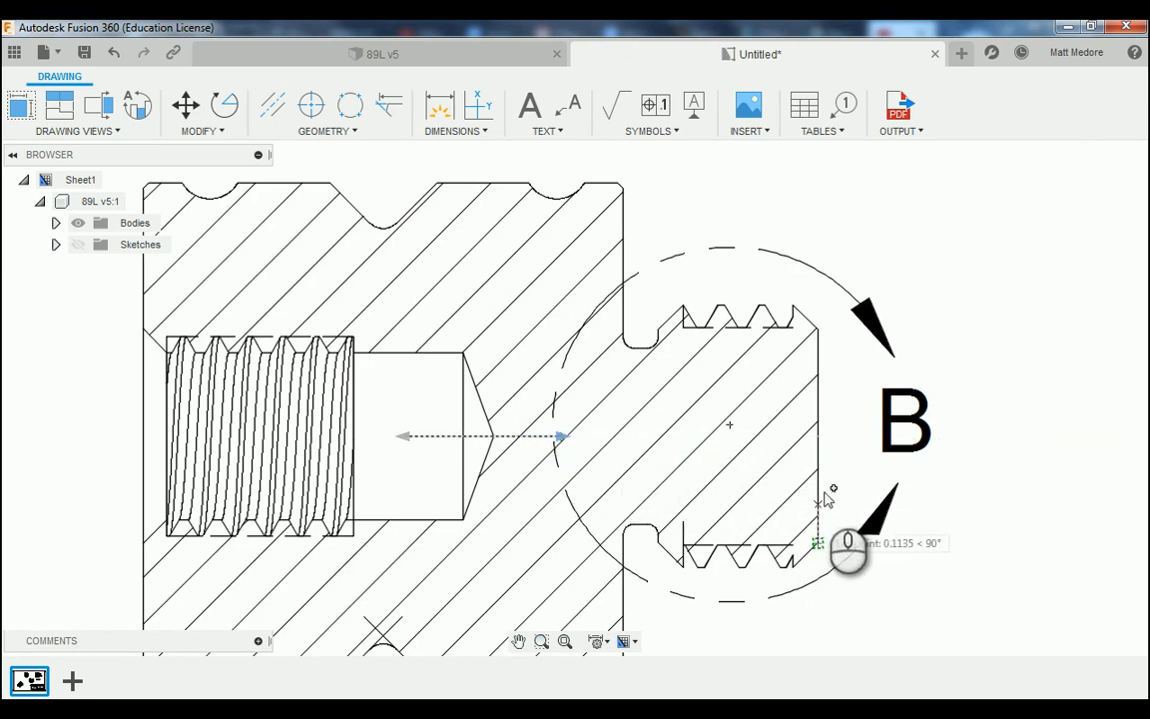
left_click(826, 439)
Extend the centerline's left end to the left face of the body in section A-A.
left_click(405, 437)
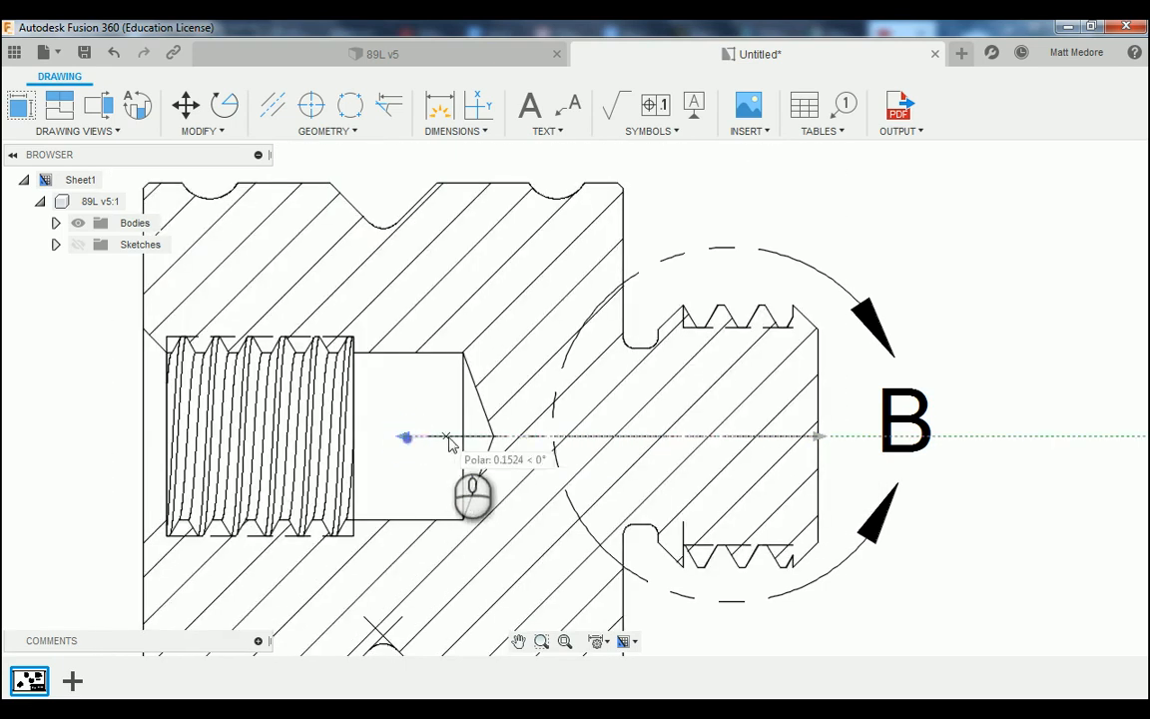
scroll(449, 442, "down", 2)
scroll(309, 489, "up", 2)
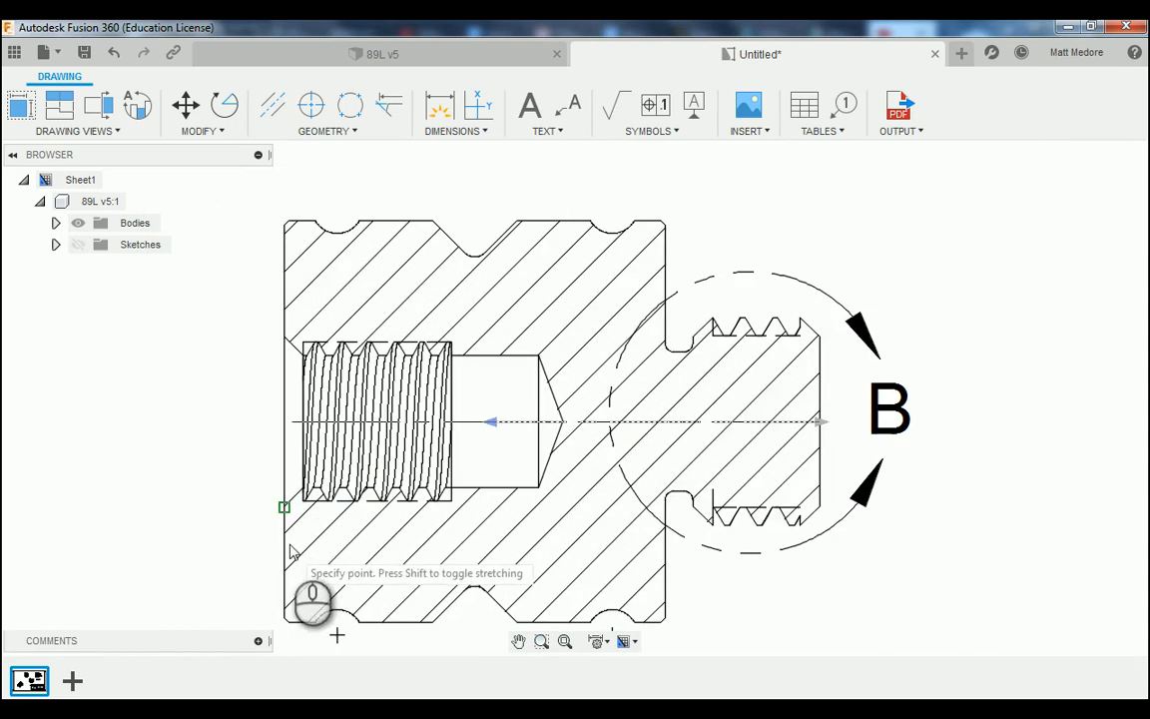
scroll(289, 552, "down", 1)
scroll(285, 573, "up", 4)
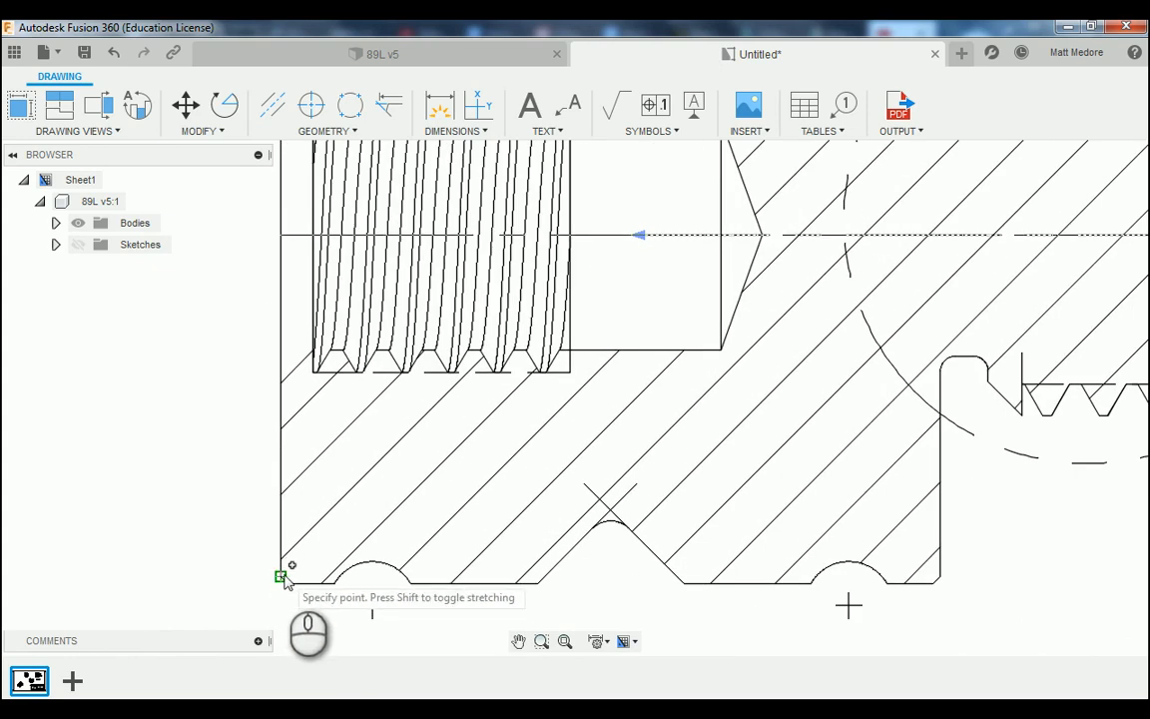
left_click(283, 578)
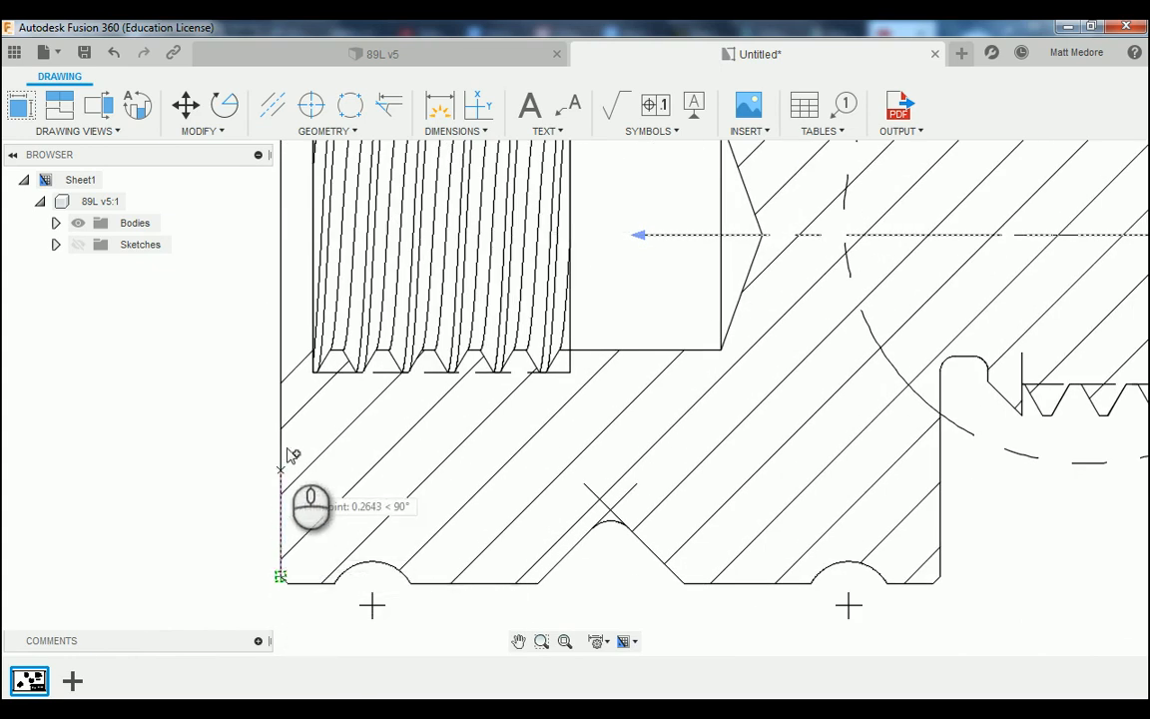
left_click(283, 233)
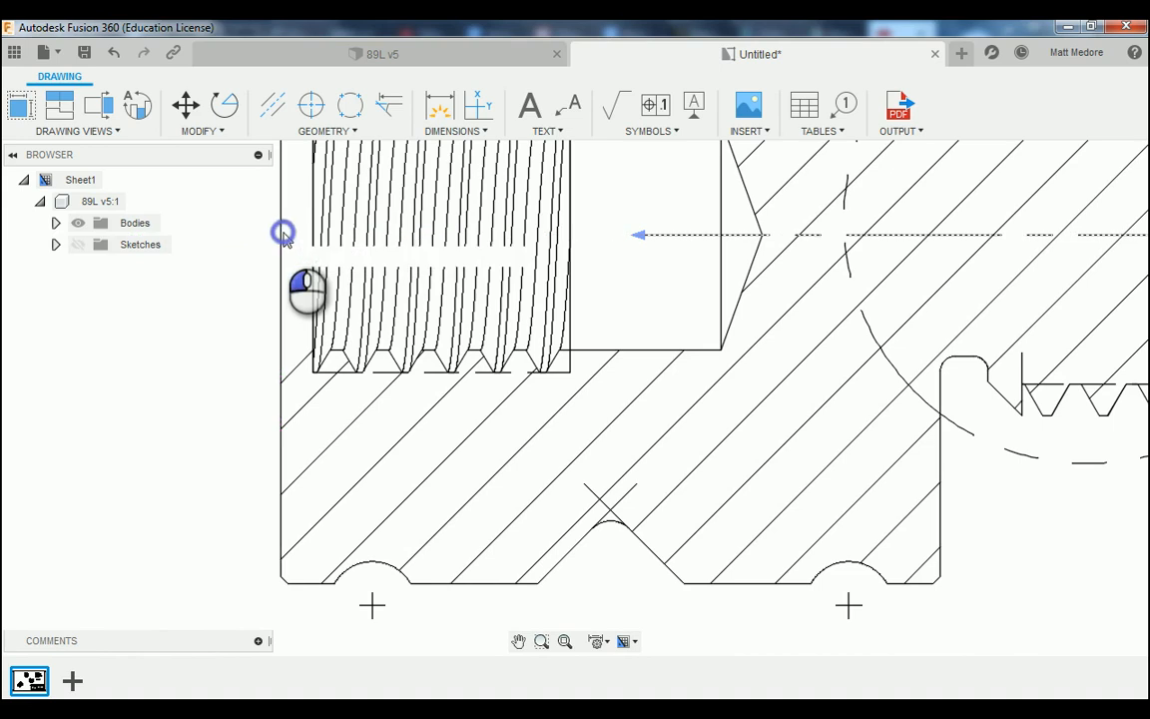
left_click(115, 375)
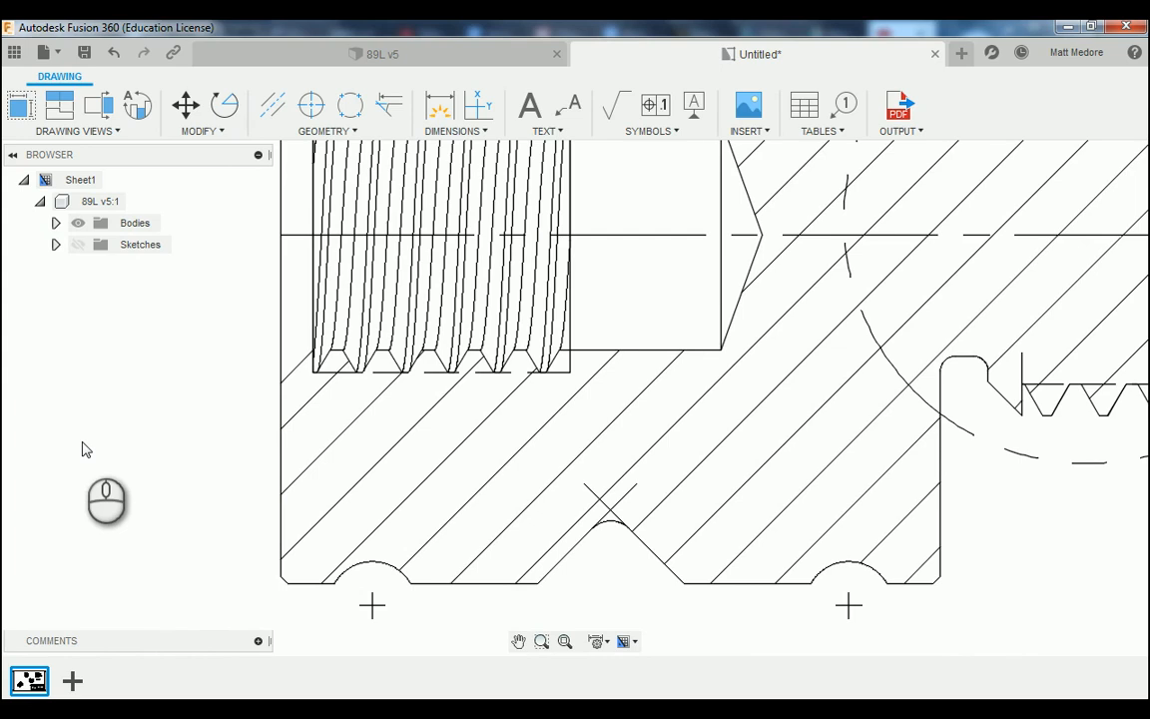
Place a zero ordinate dimension to the left of section A-A, originating at the centerline's left end.
scroll(85, 449, "down", 4)
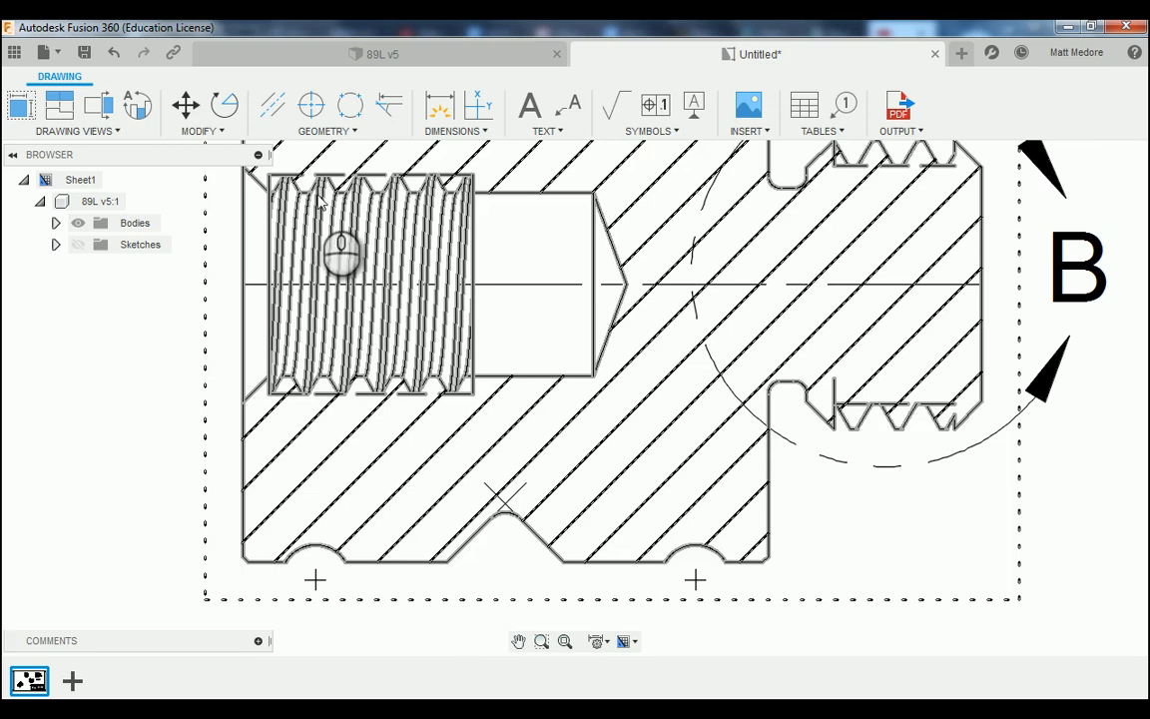
left_click(475, 133)
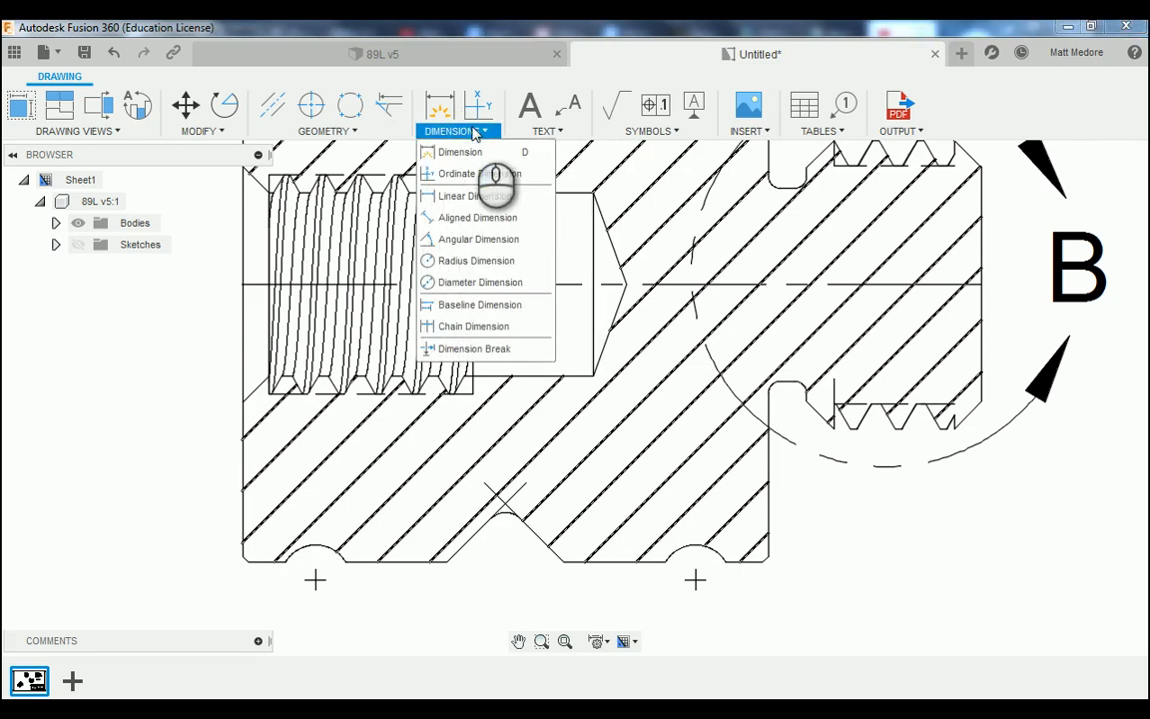
left_click(493, 175)
scroll(649, 289, "up", 5)
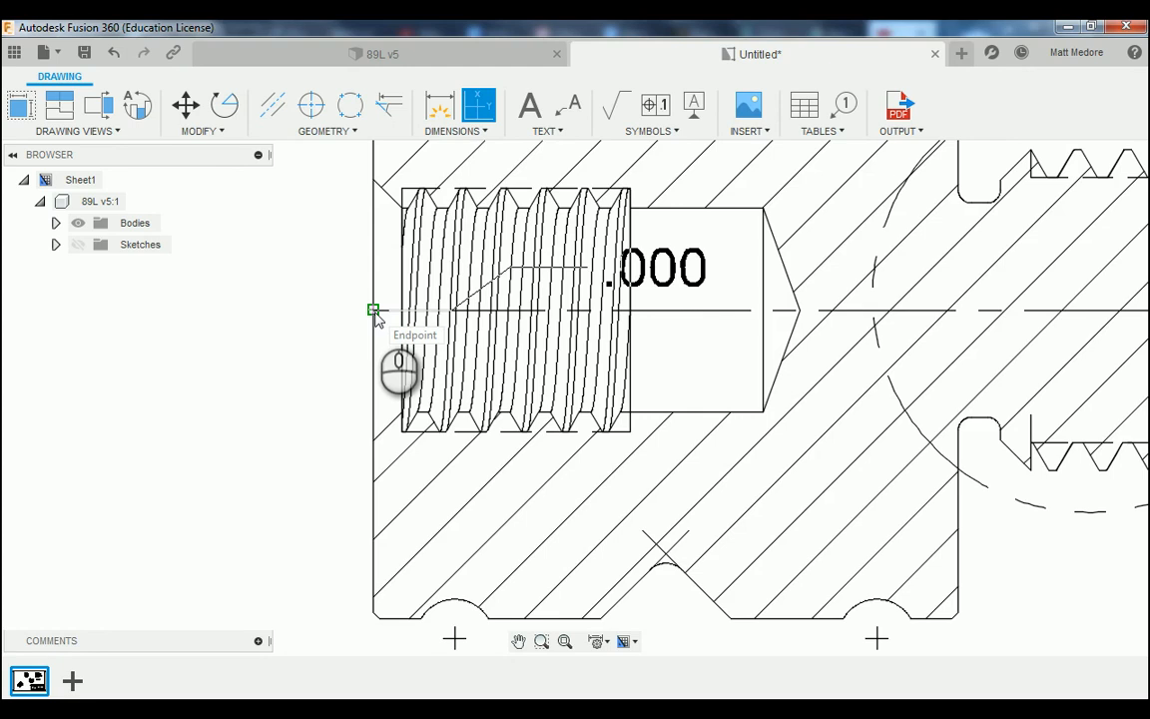
left_click(372, 311)
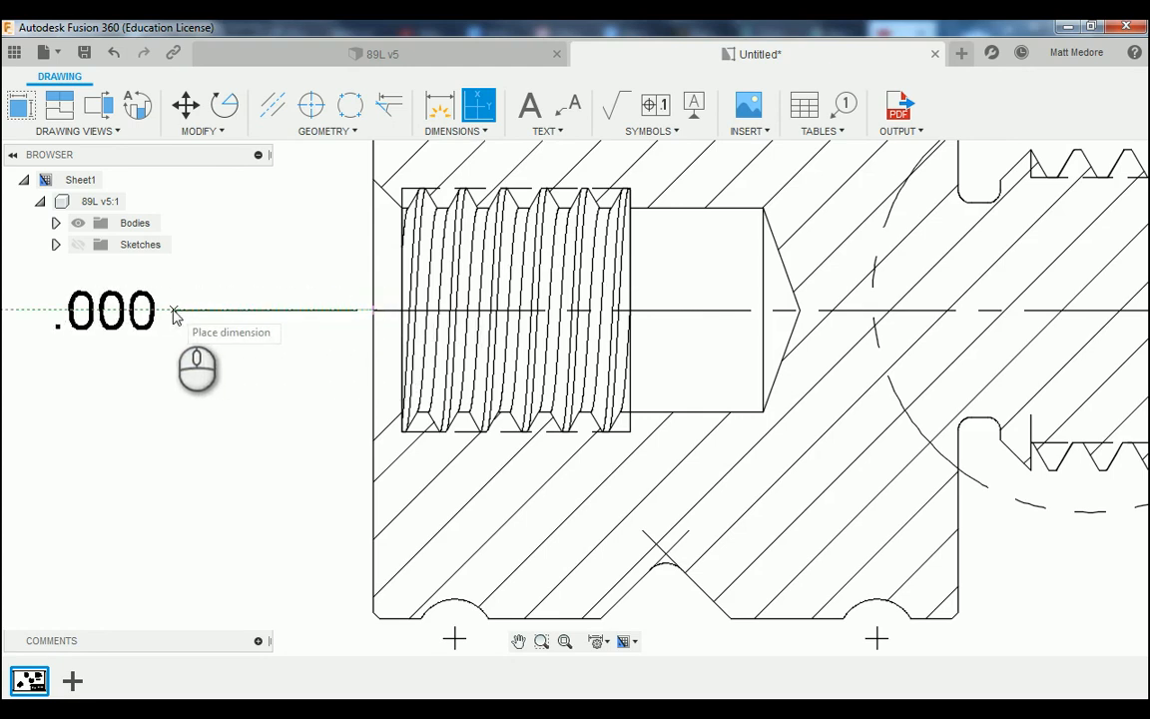
left_click(173, 311)
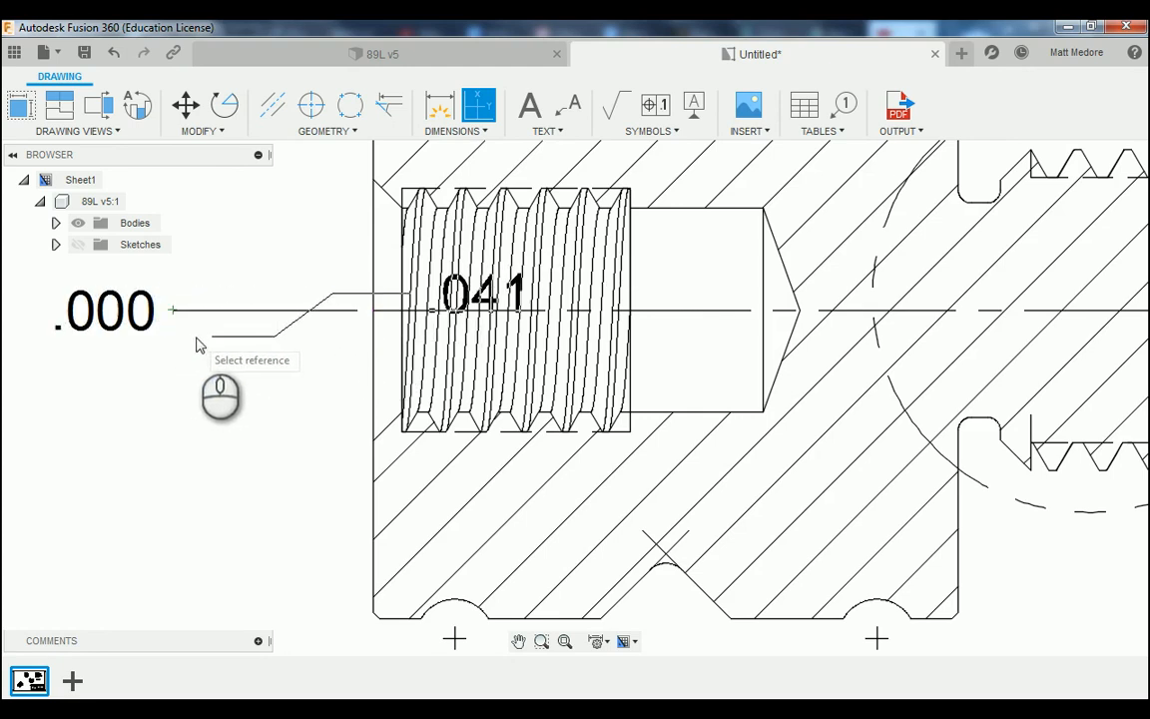
Add the zero ordinate dimension for the body's left face from its lower corner, placing it below section A-A.
scroll(222, 297, "down", 3)
scroll(289, 461, "up", 4)
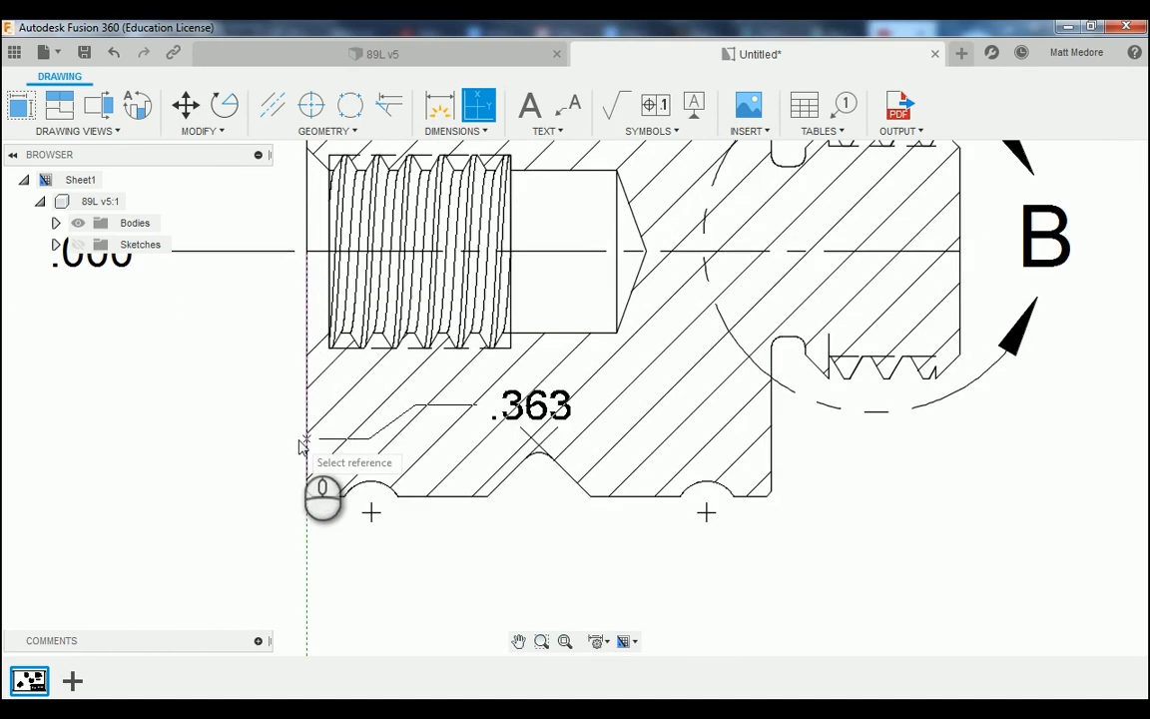
scroll(300, 479, "up", 2)
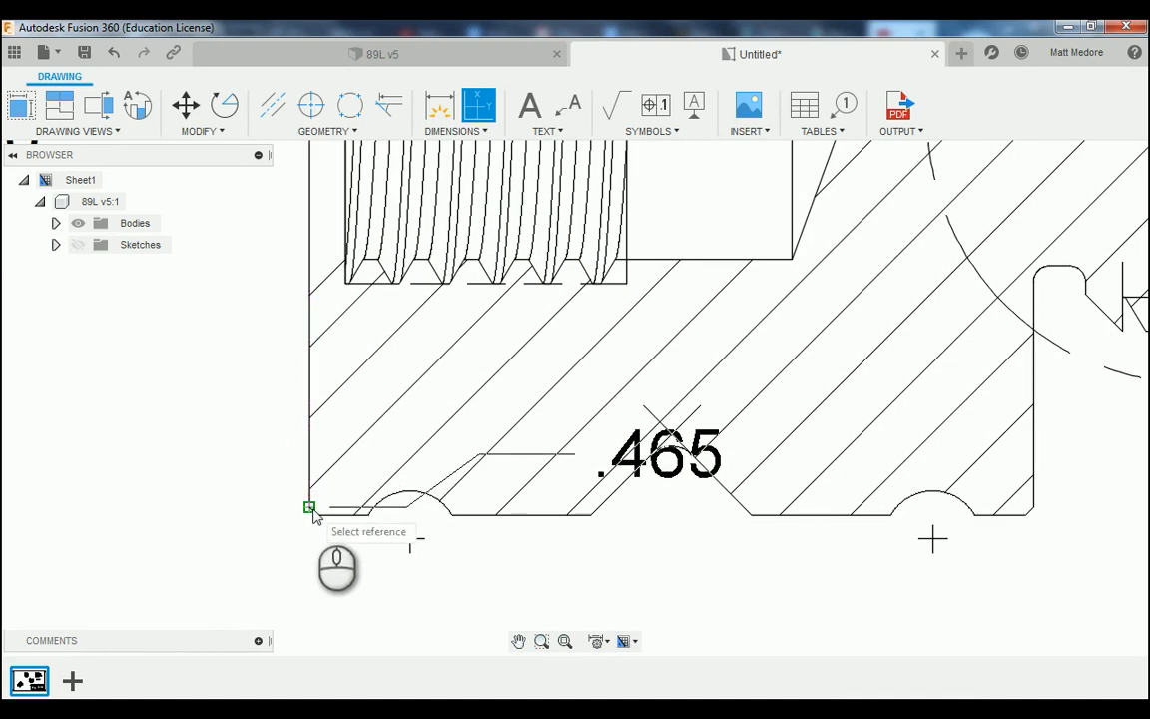
left_click(310, 507)
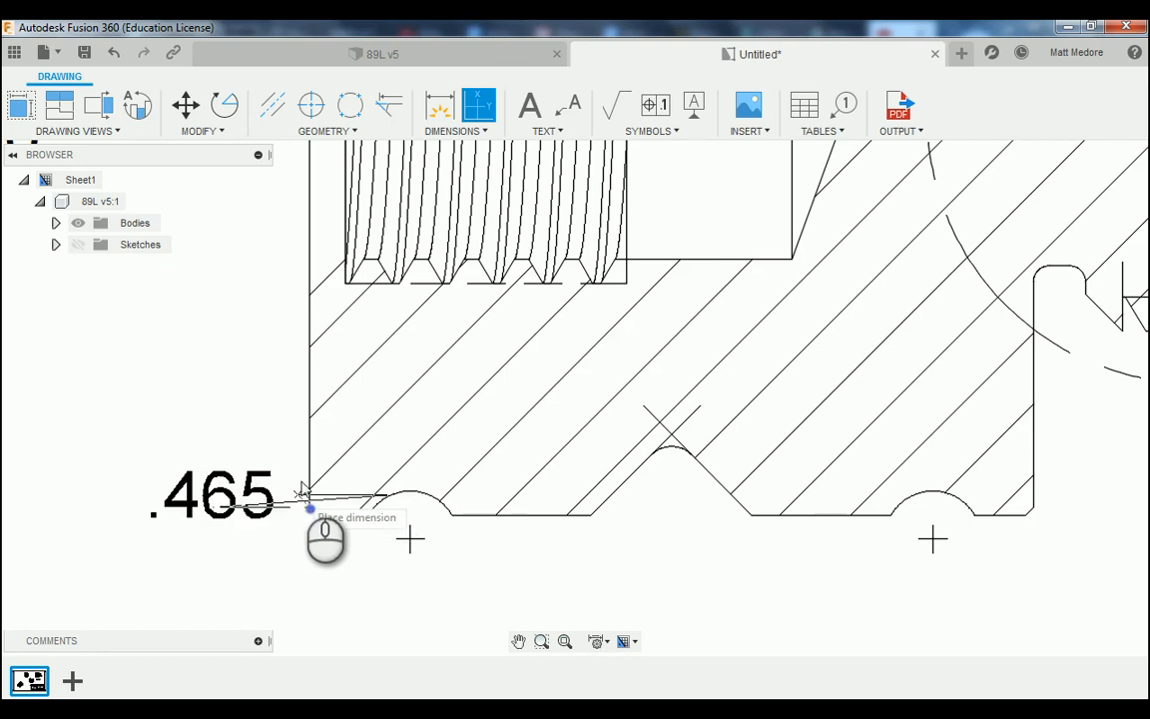
scroll(303, 440, "down", 2)
scroll(302, 439, "down", 1)
scroll(301, 534, "up", 2)
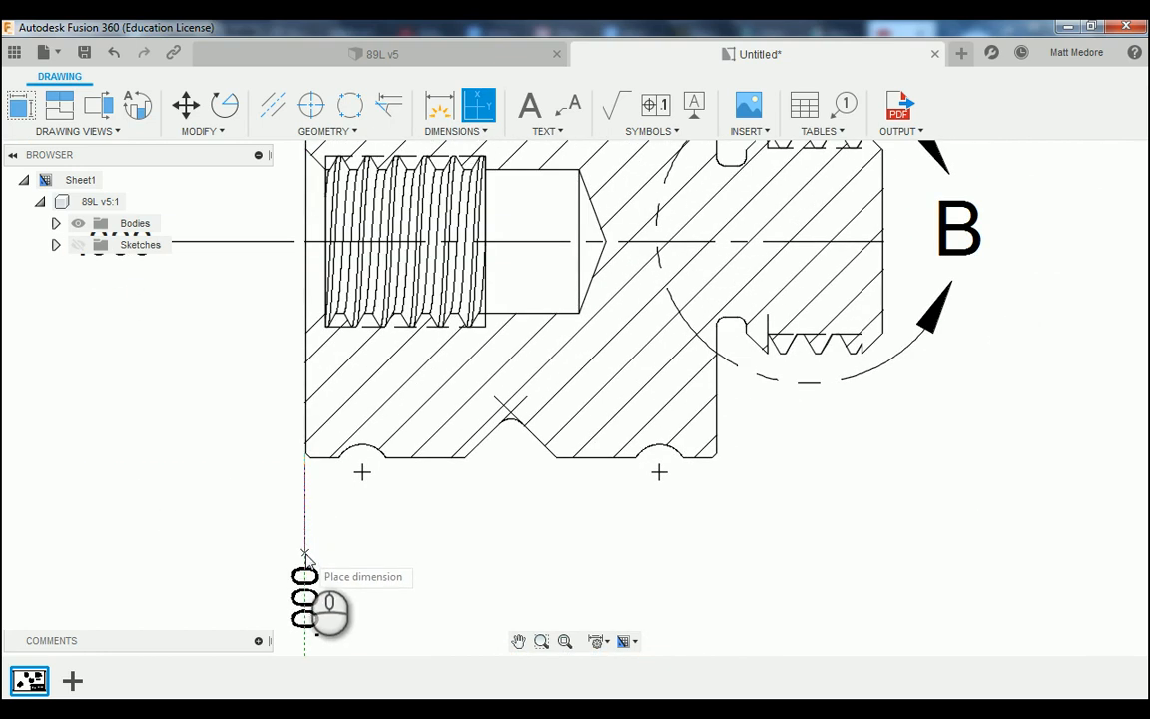
left_click(306, 555)
right_click(143, 410)
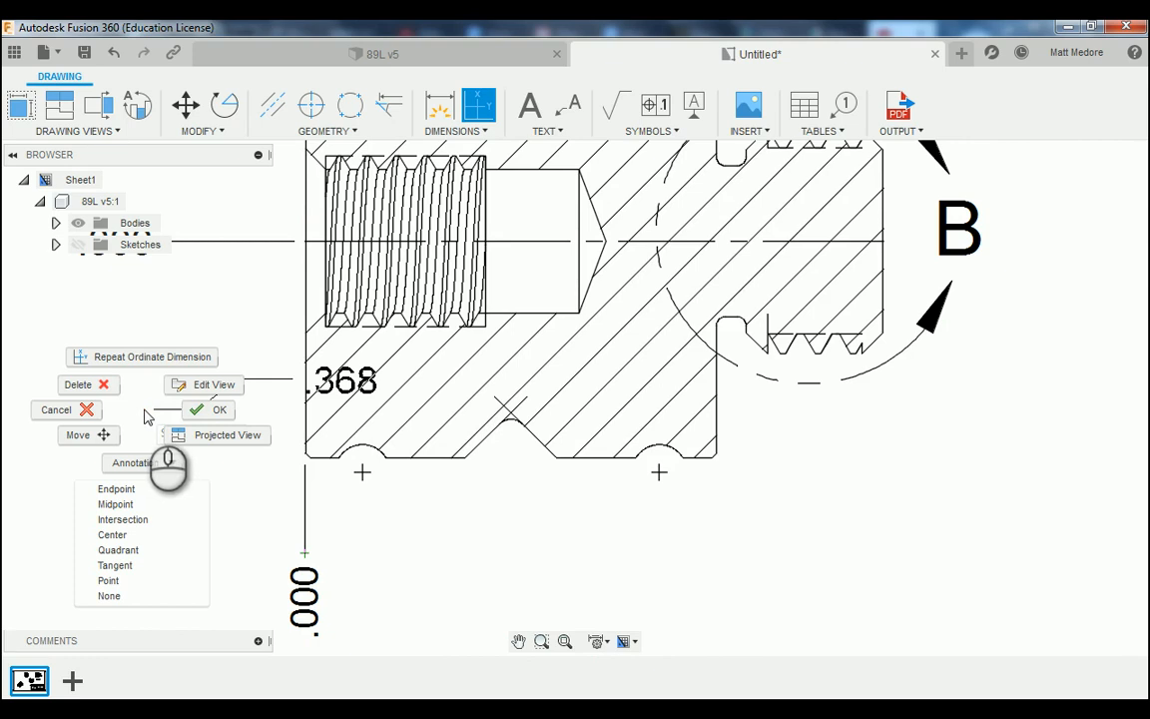
left_click(204, 411)
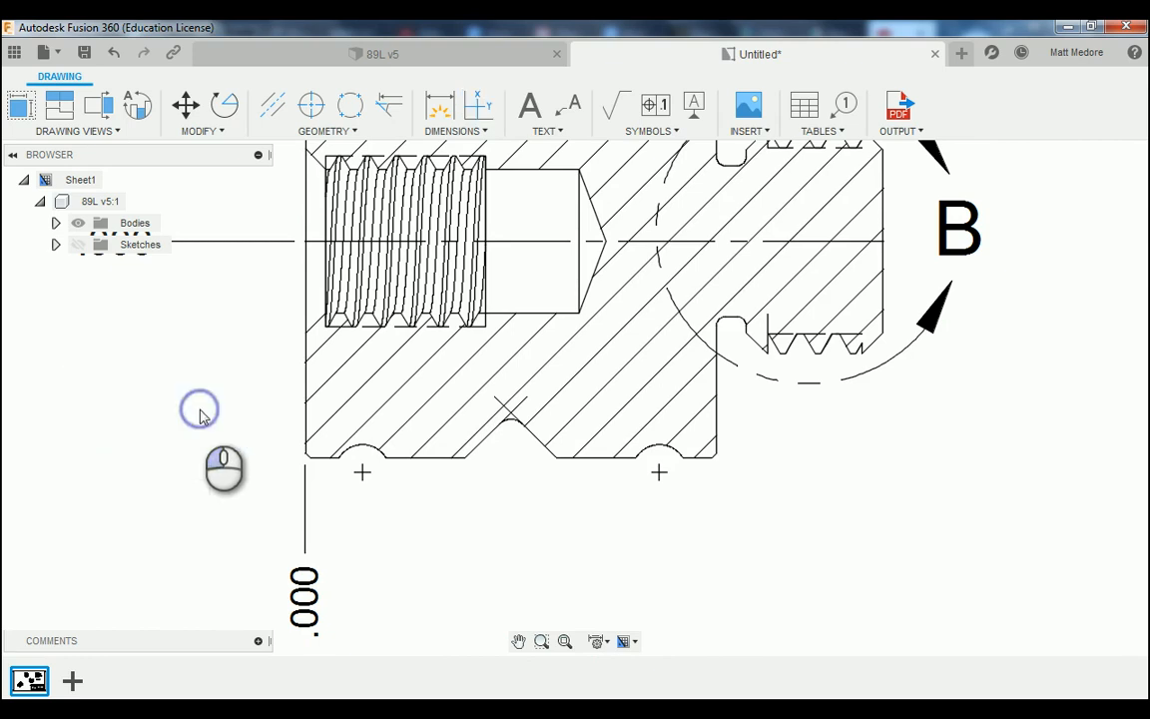
Set the primary precision of both zero ordinate dimensions on section A-A to 0.
scroll(392, 458, "down", 3)
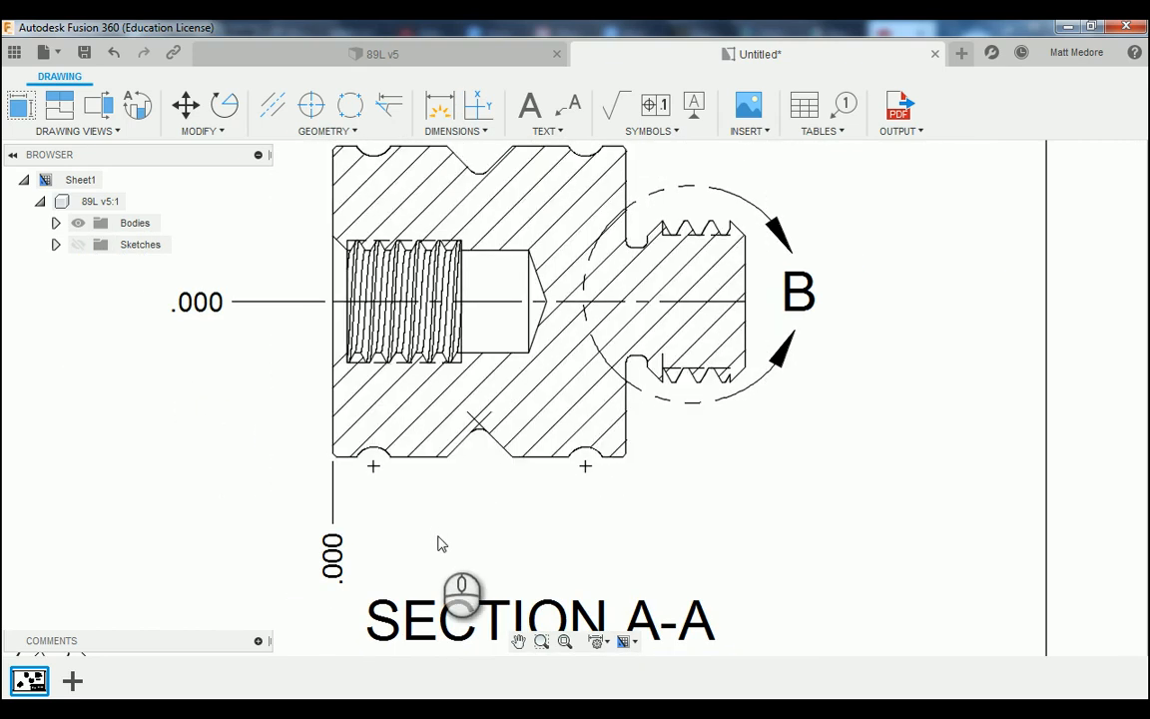
double_click(203, 302)
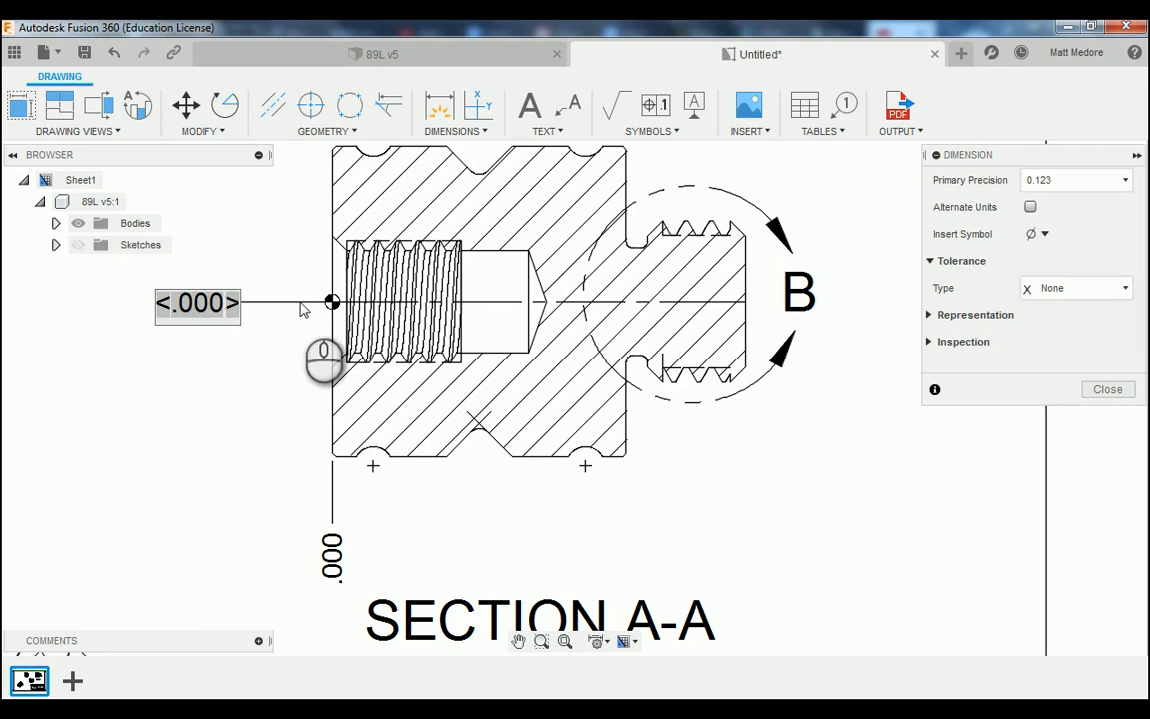
left_click(1079, 186)
left_click(1061, 205)
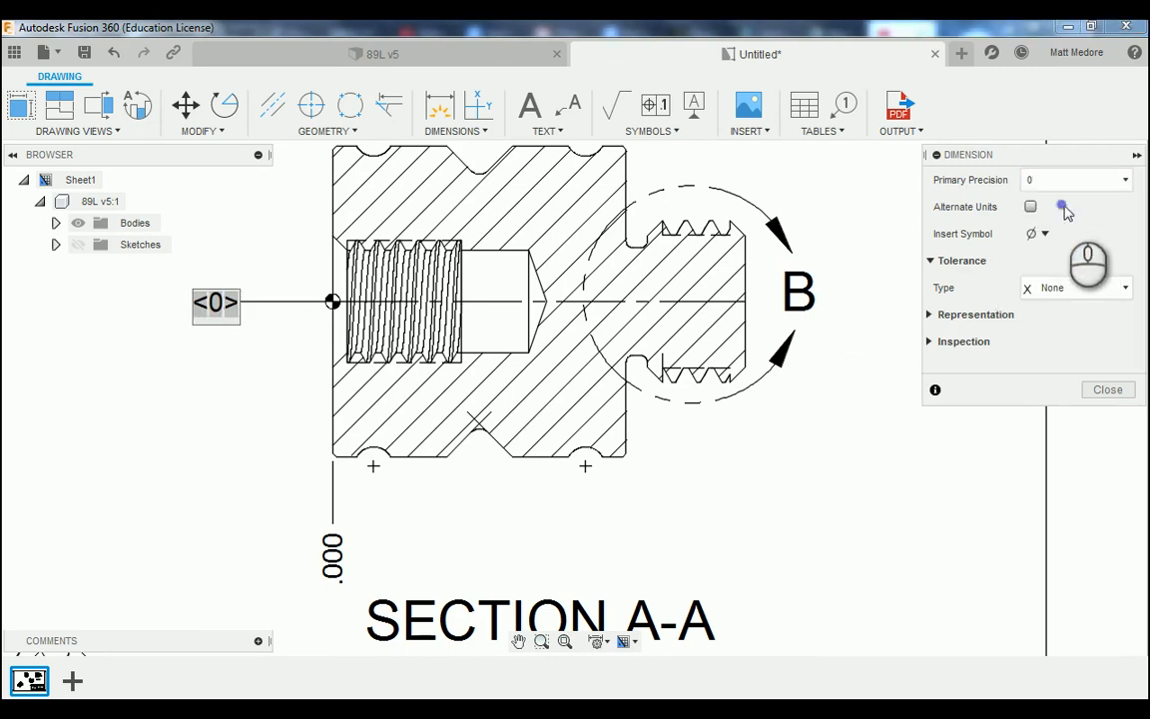
left_click(1100, 395)
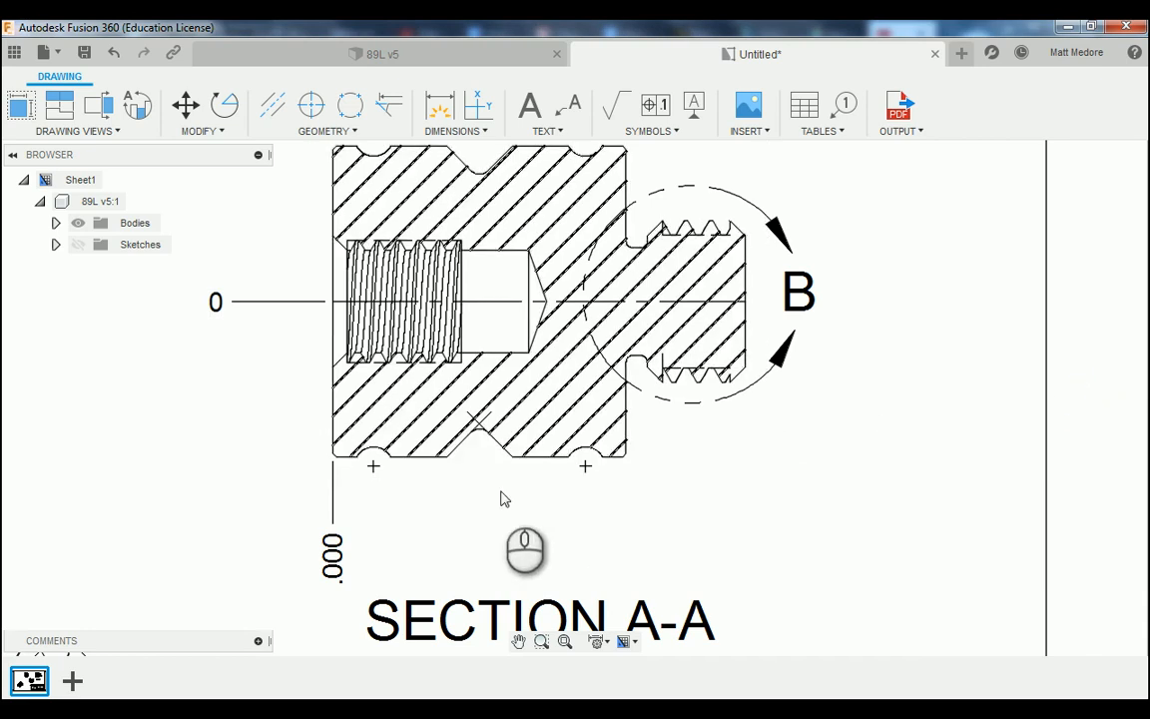
double_click(333, 555)
left_click(1076, 180)
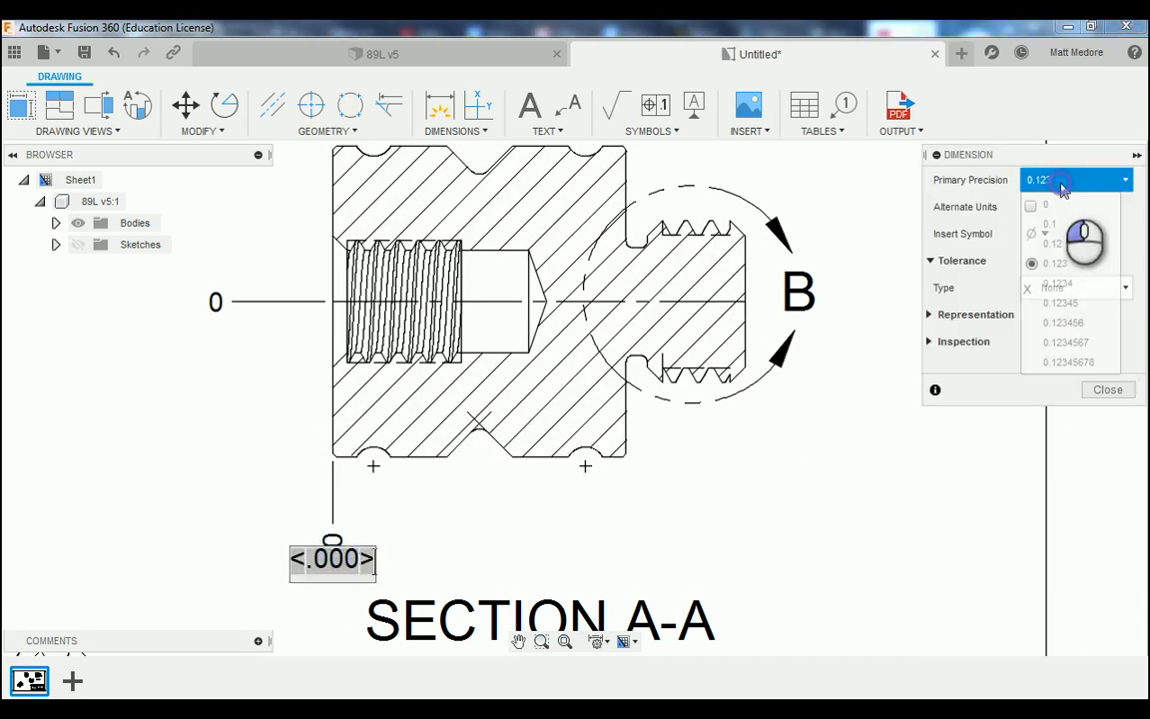
left_click(1043, 198)
left_click(1106, 389)
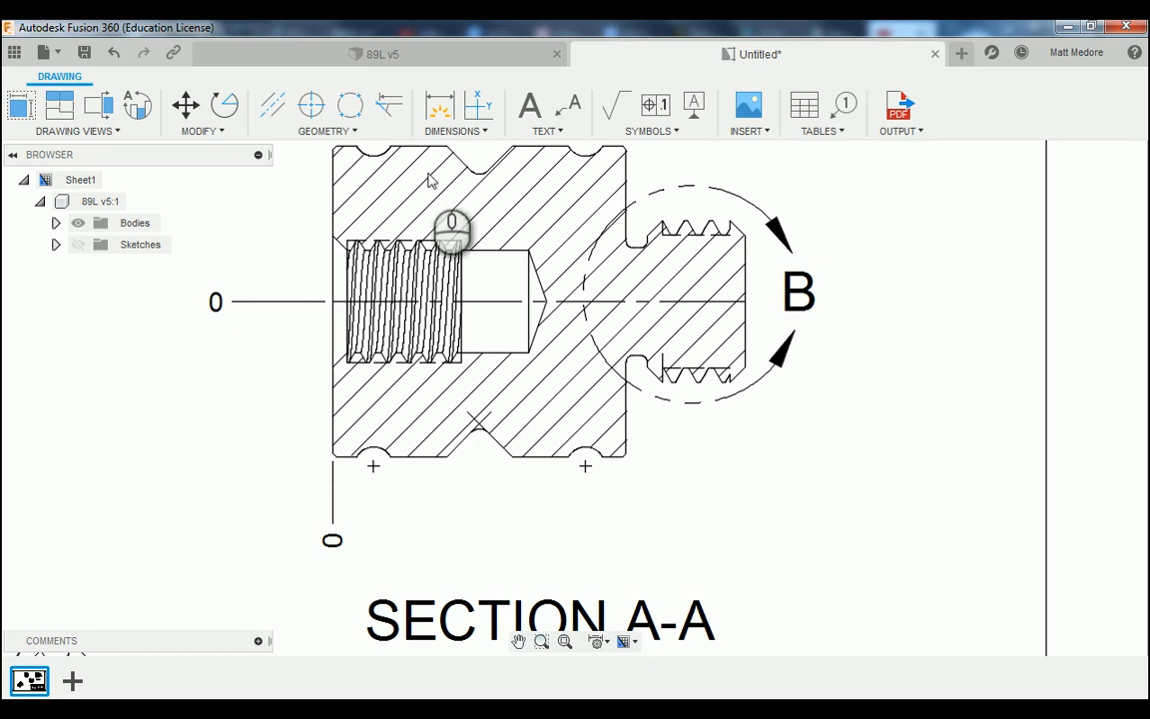
Add a vertical-position ordinate dimension to the lower V-groove's edge-extension intersection, aligned below the centerline's zero dimension.
left_click(476, 134)
left_click(467, 176)
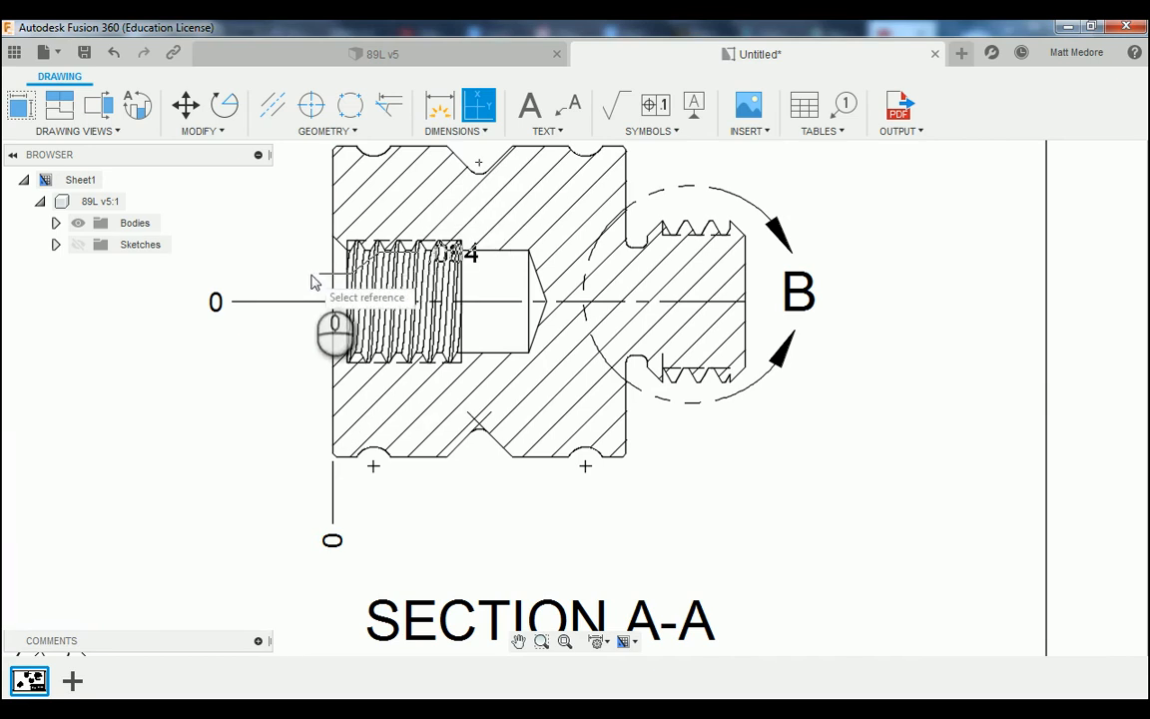
scroll(419, 462, "up", 6)
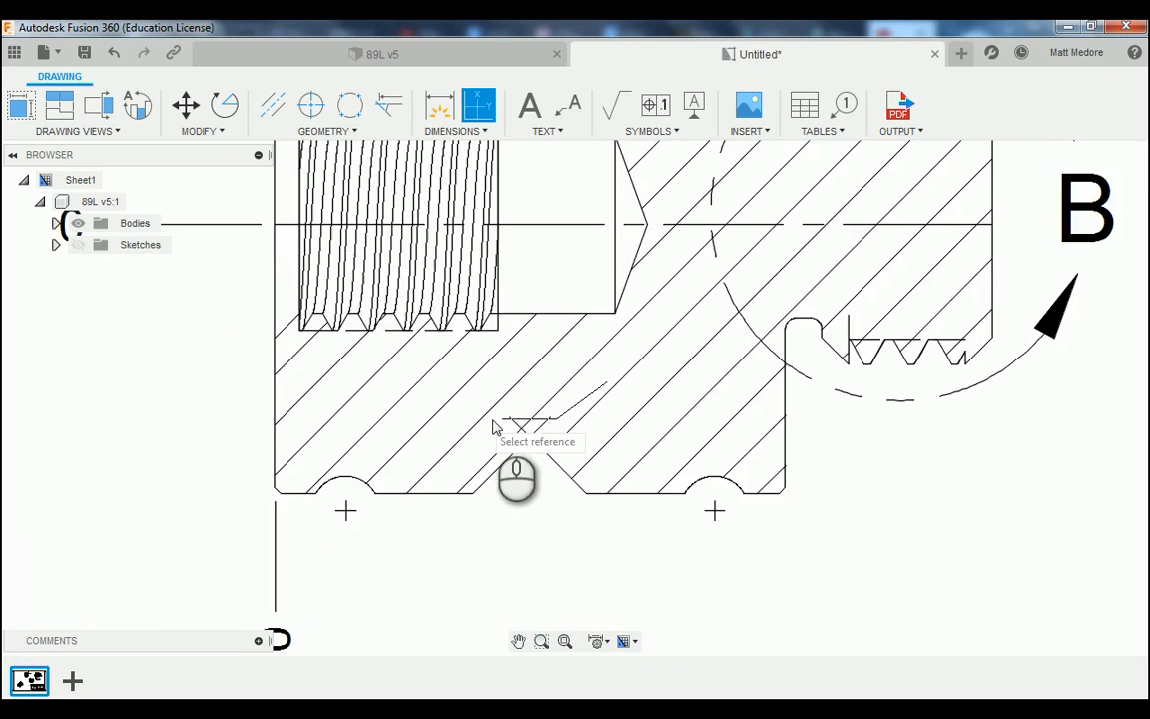
scroll(526, 427, "up", 3)
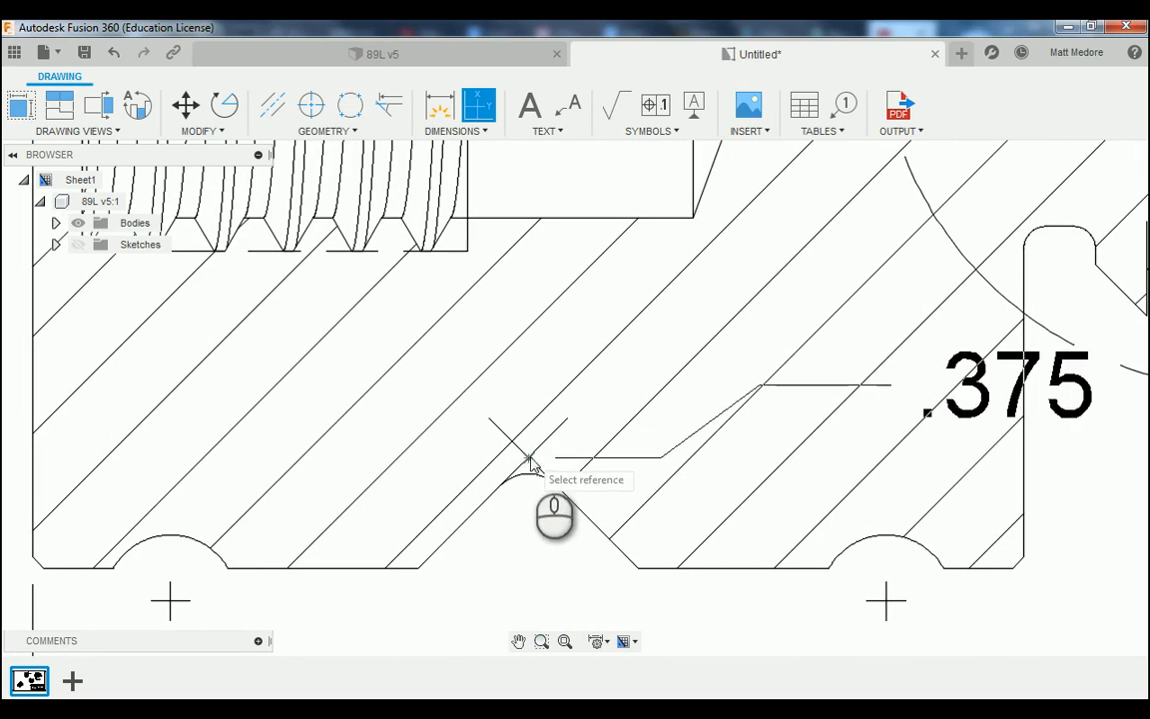
left_click(529, 461)
scroll(599, 454, "down", 6)
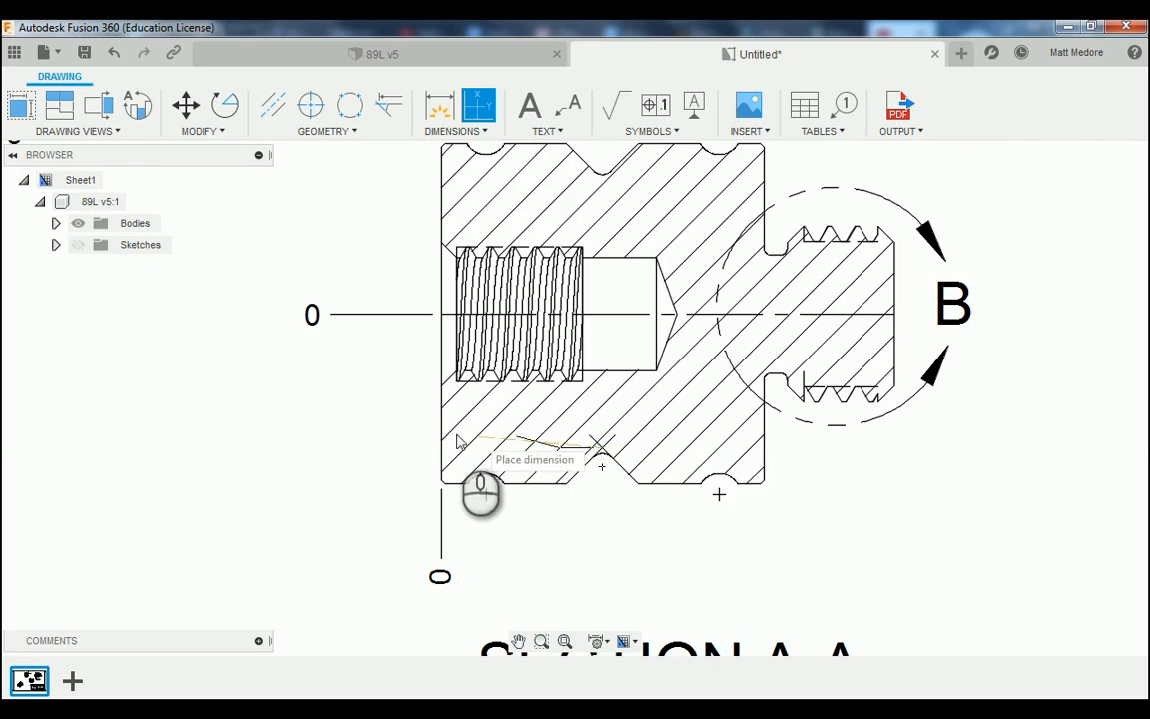
left_click(331, 316)
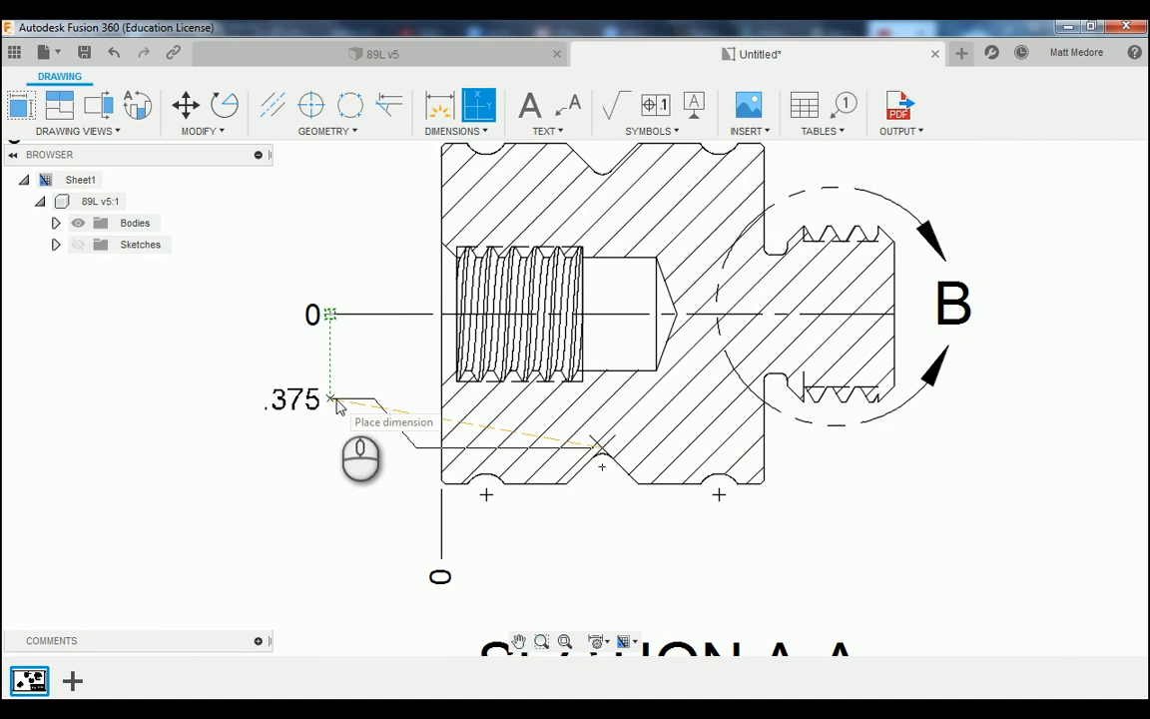
left_click(335, 400)
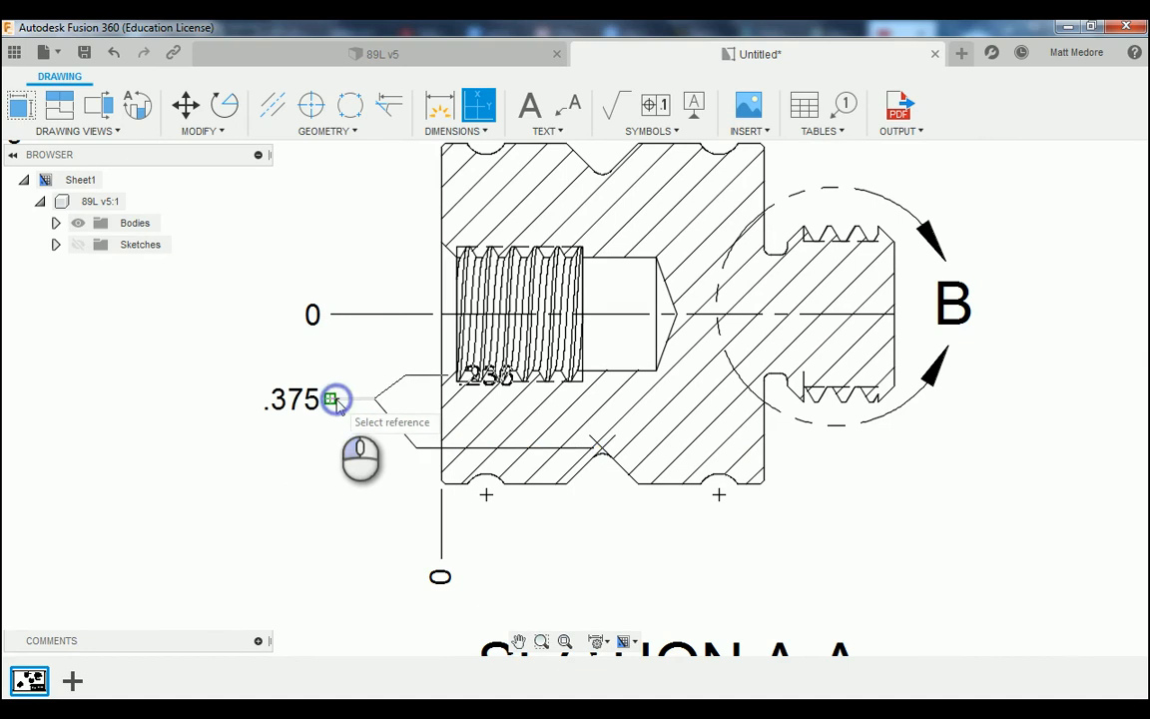
Add vertical-position ordinate dimensions for the lower-left round groove's center mark and the body's lower edge, aligned with the others left of section A-A.
left_click(485, 496)
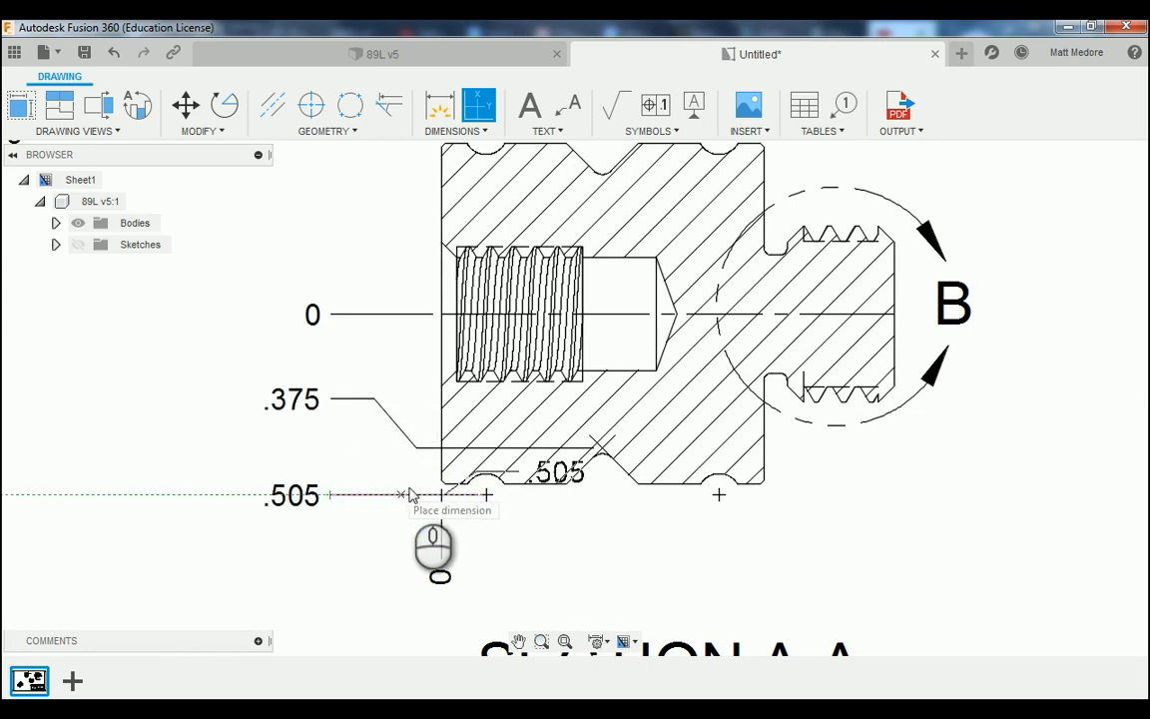
scroll(462, 488, "up", 2)
left_click(437, 486)
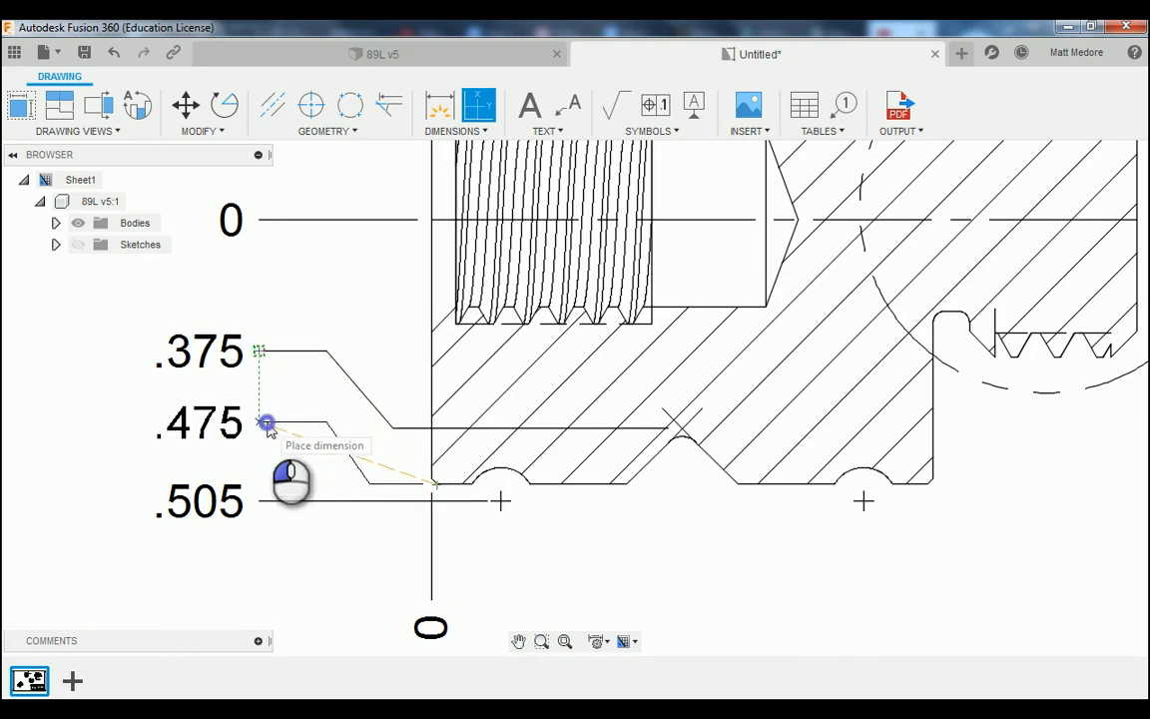
left_click(267, 424)
scroll(282, 579, "down", 2)
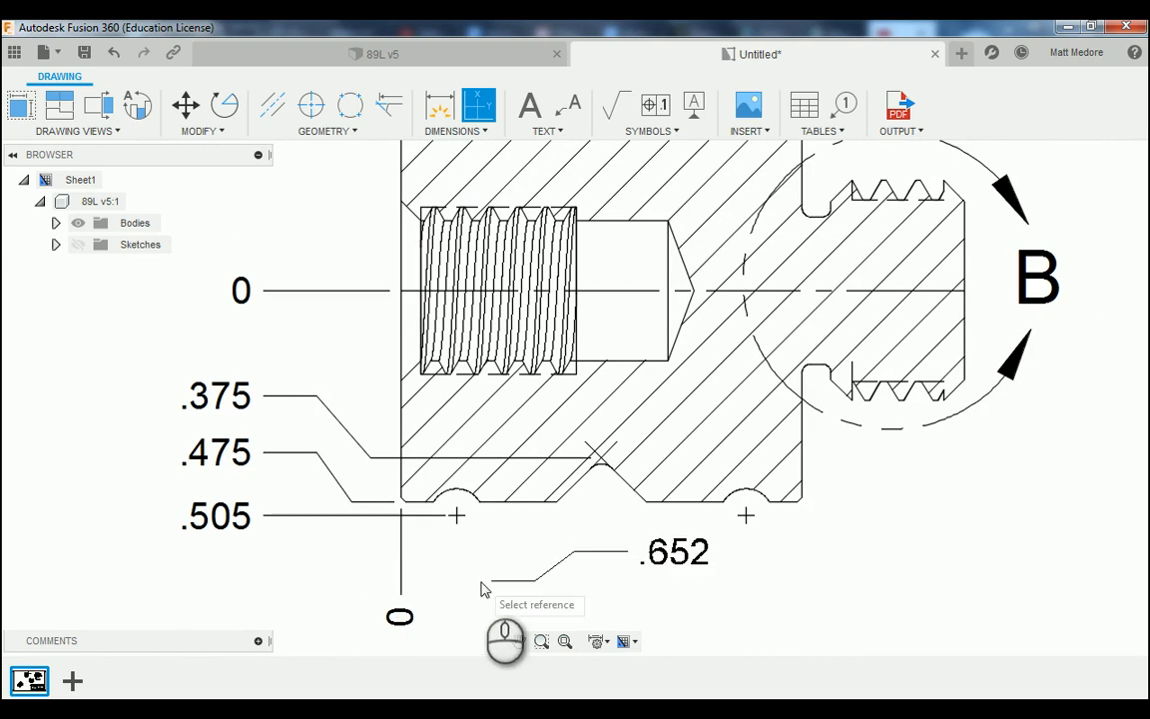
scroll(269, 583, "down", 2)
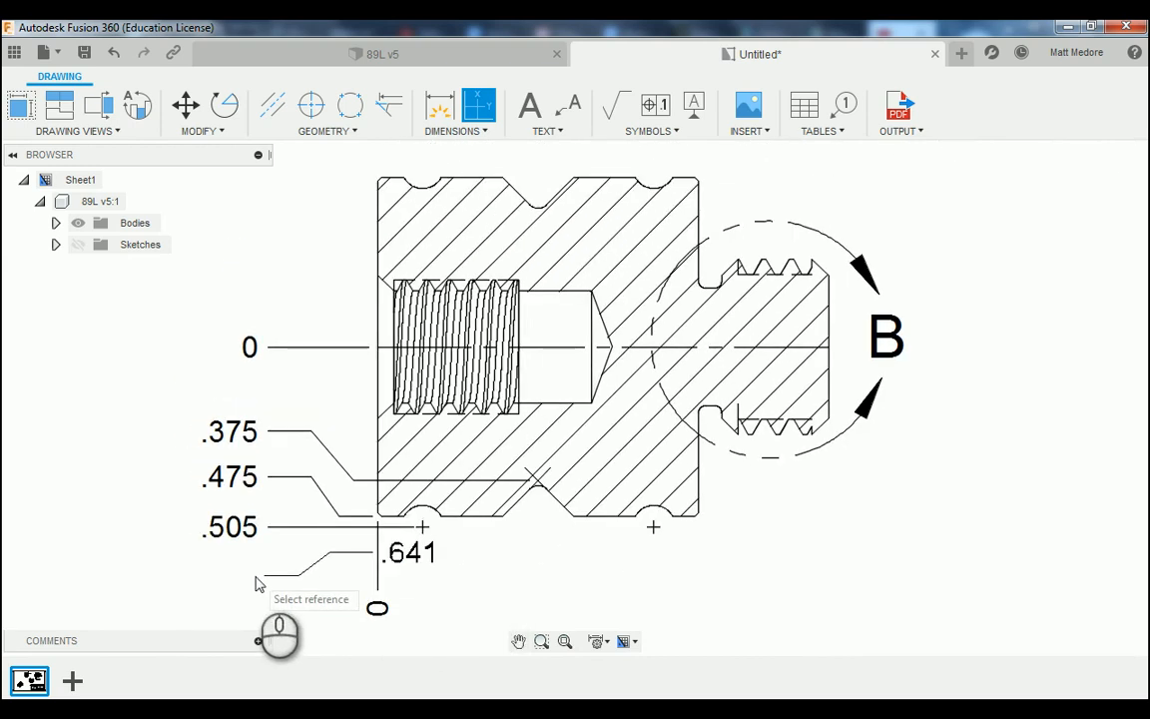
scroll(251, 581, "up", 2)
scroll(333, 593, "up", 1)
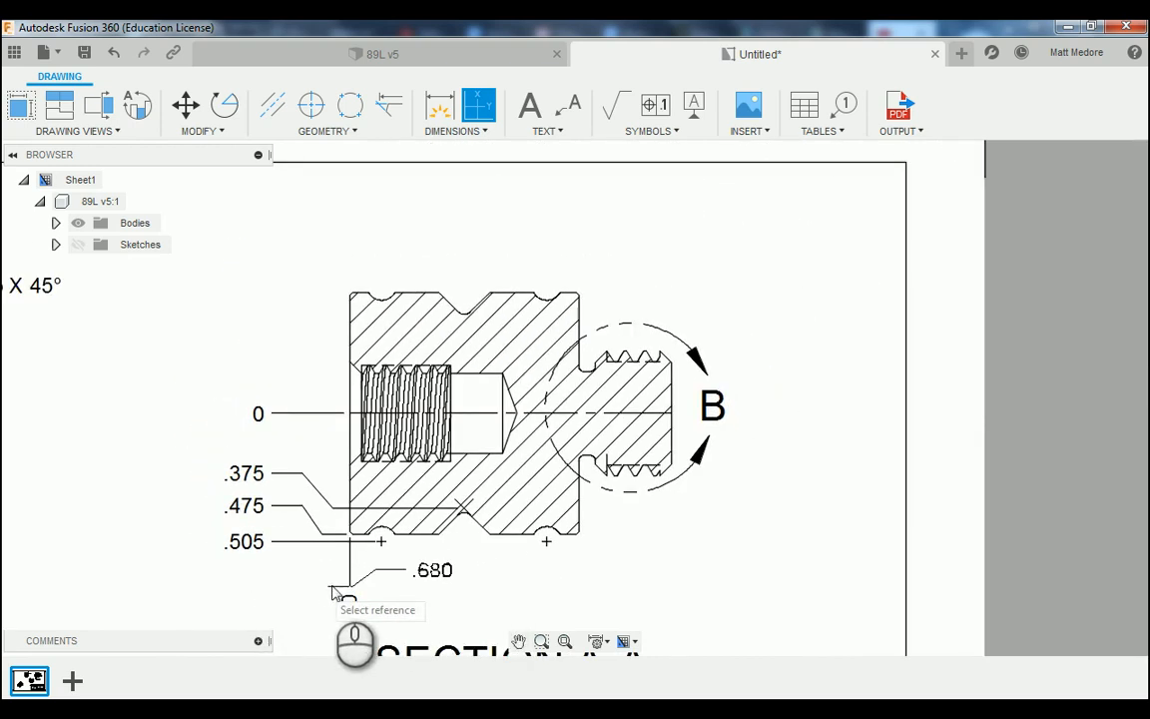
scroll(373, 596, "down", 3)
scroll(375, 595, "up", 2)
scroll(529, 567, "up", 1)
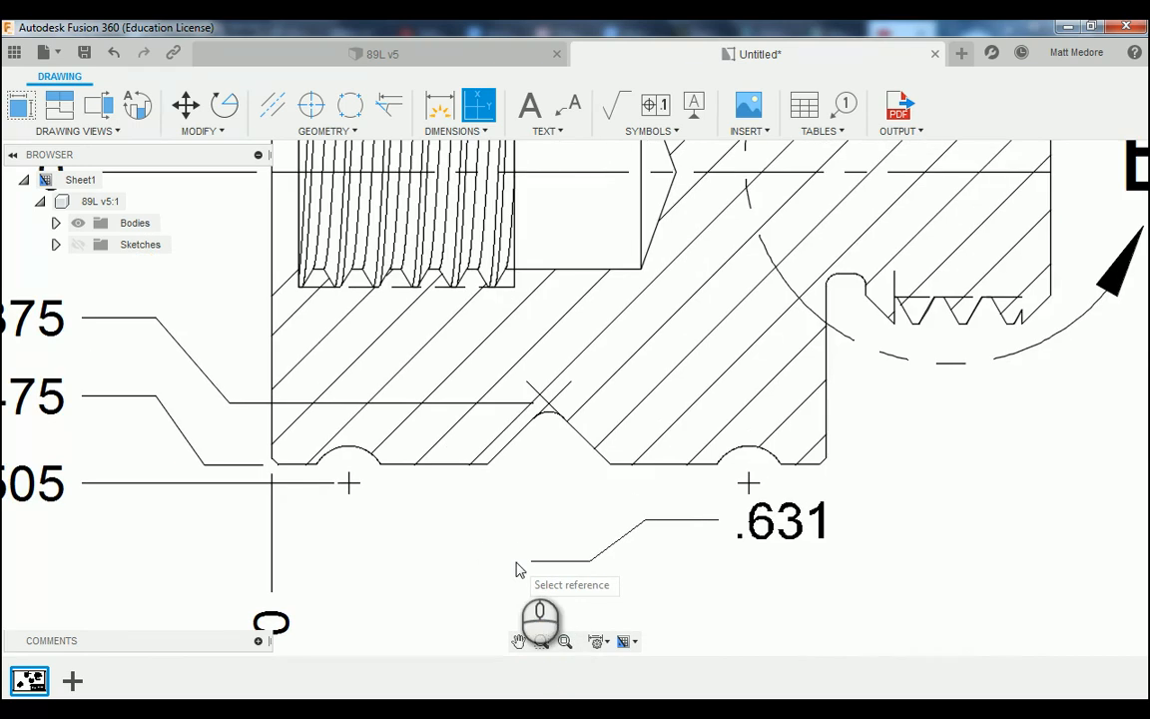
scroll(335, 536, "down", 3)
scroll(289, 521, "up", 1)
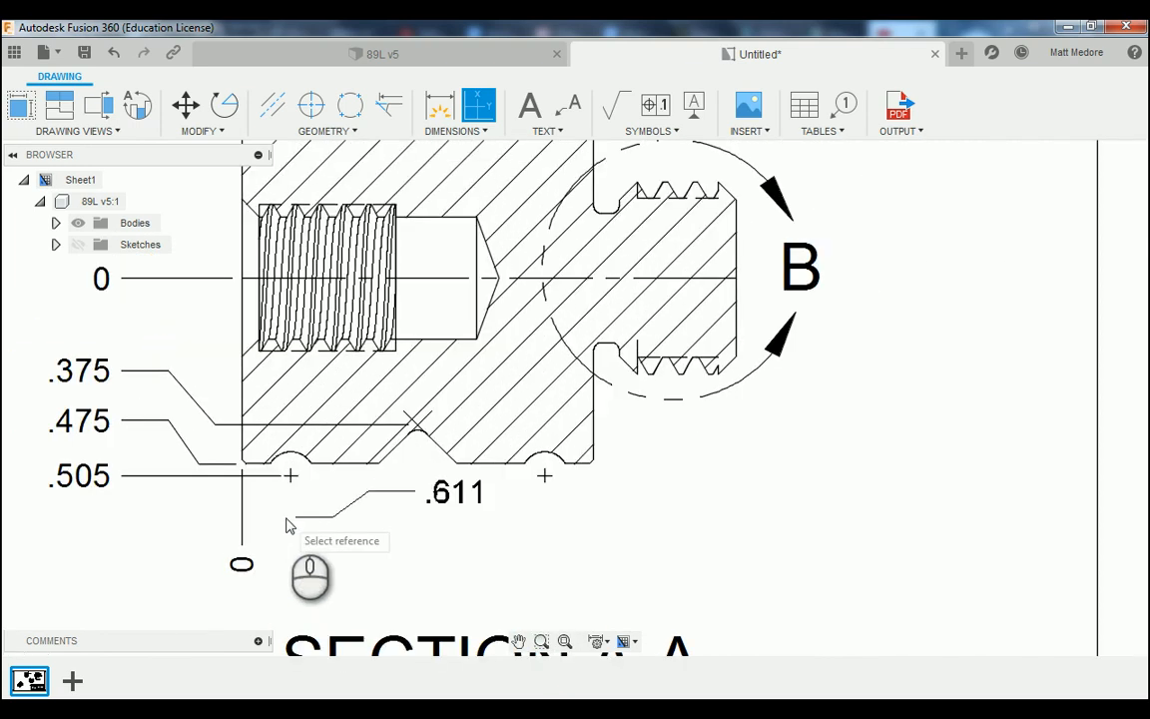
Add horizontal-position ordinate dimensions for the left round groove's center mark and the lower V-groove's left corner, aligned with the zero below section A-A.
left_click(291, 476)
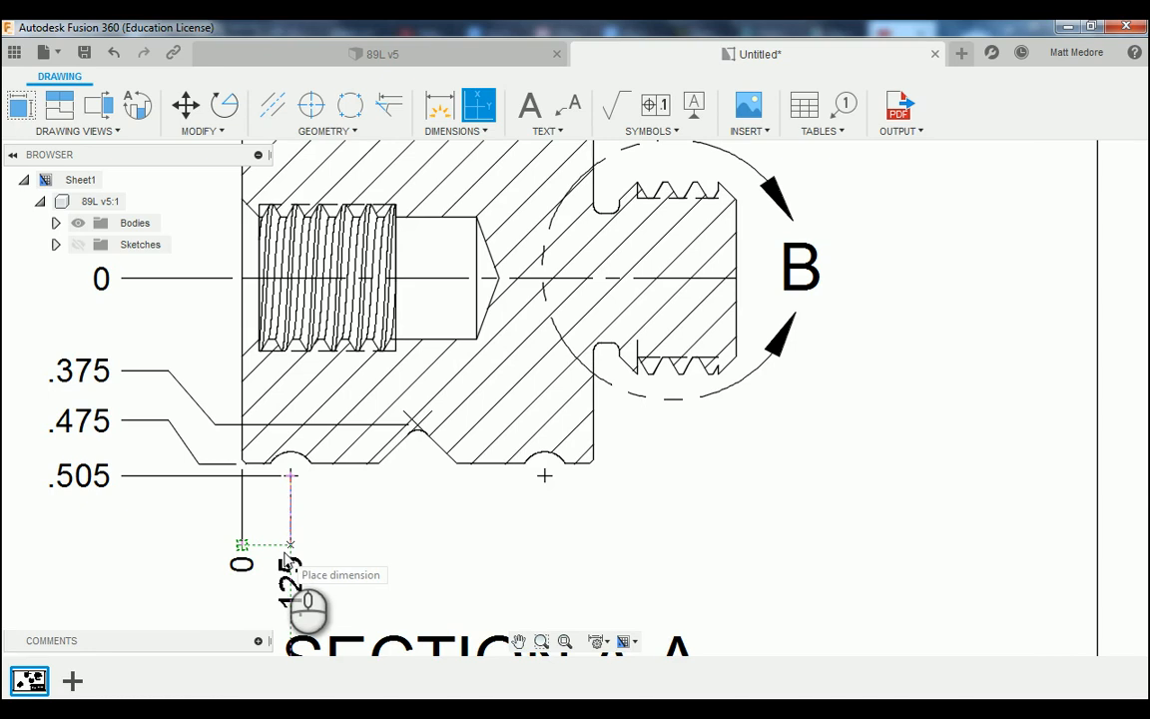
left_click(286, 557)
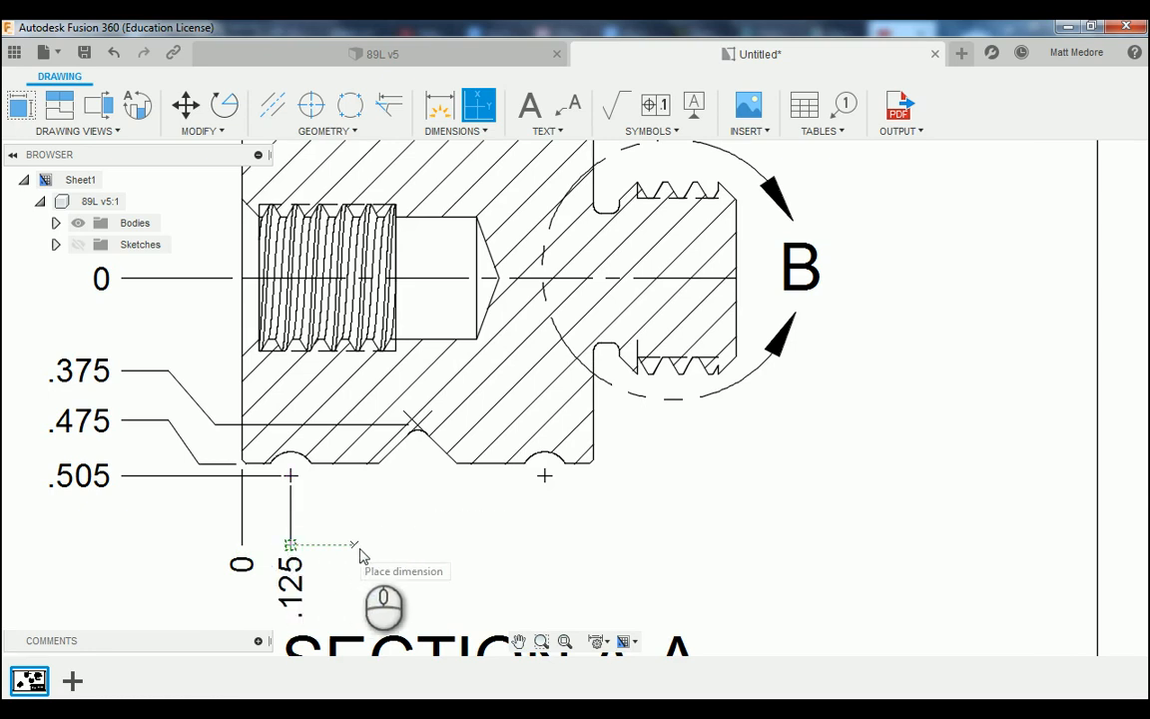
left_click(382, 467)
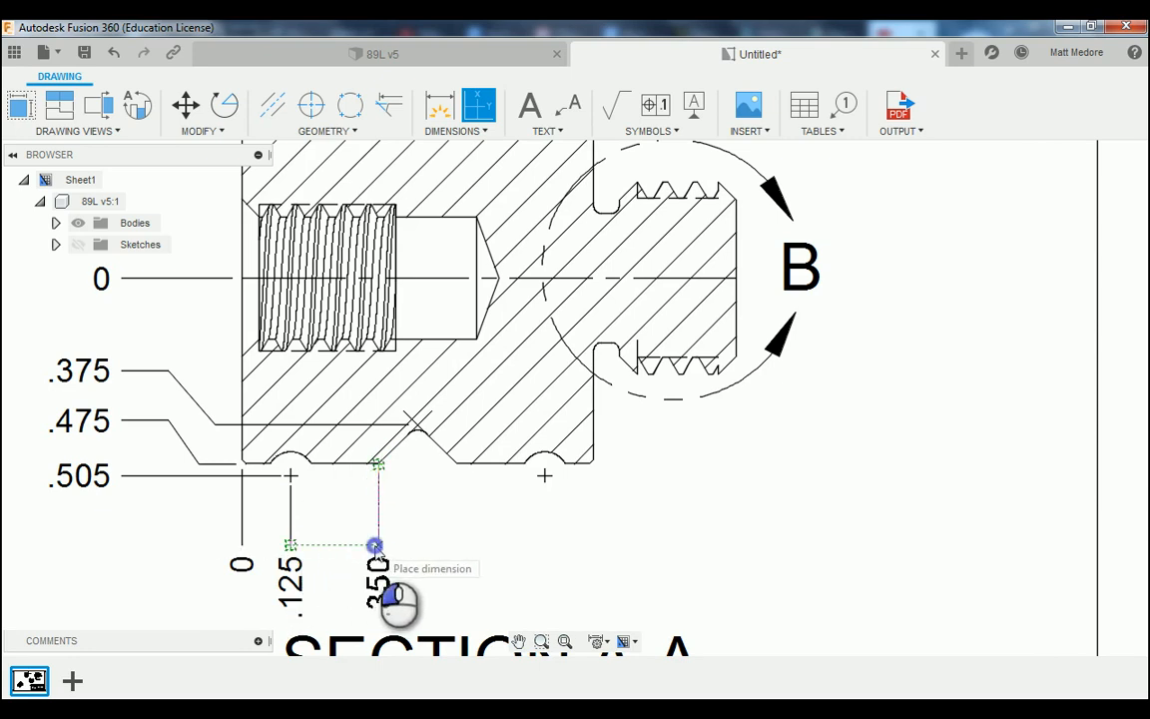
left_click(375, 546)
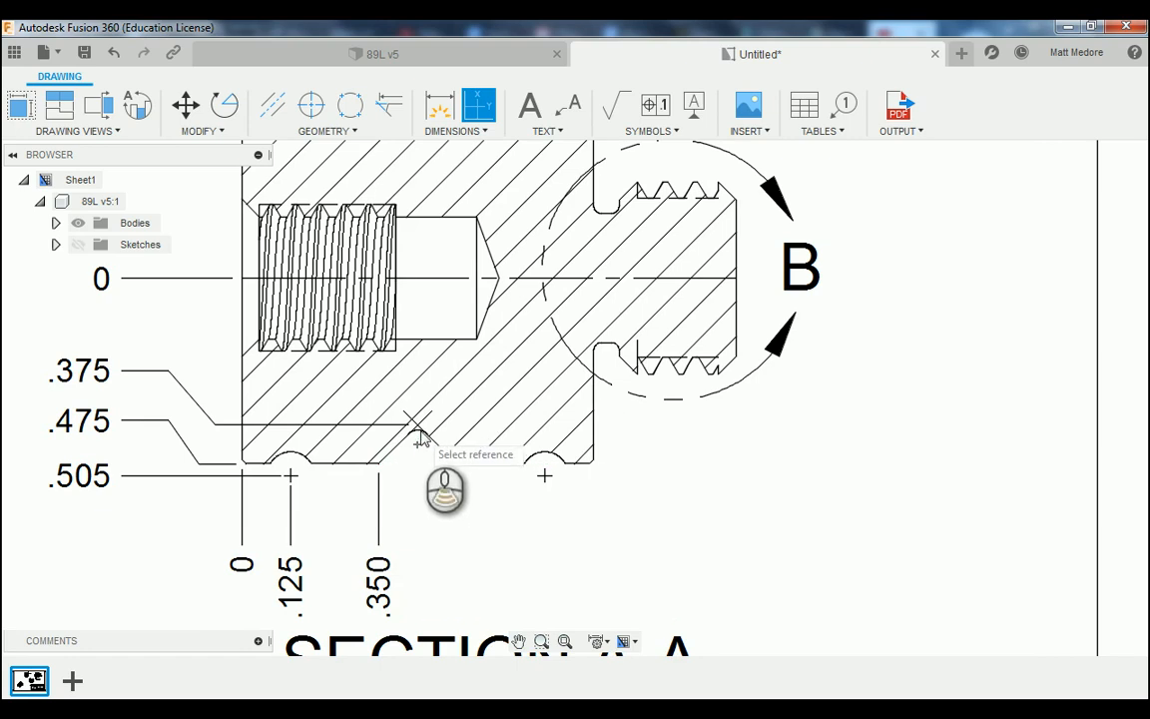
Add horizontal-position ordinate dimensions for the lower V-groove's edge-extension intersection and its right corner, aligned in the row below section A-A.
scroll(420, 437, "up", 8)
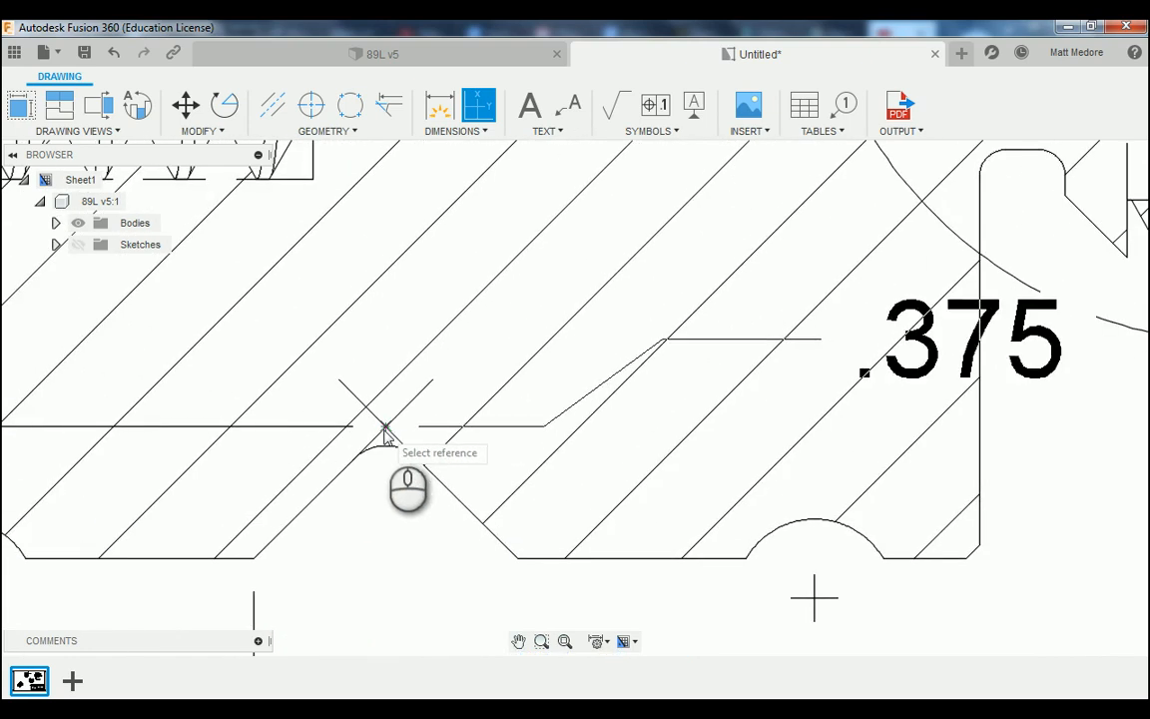
left_click(385, 433)
scroll(385, 433, "down", 8)
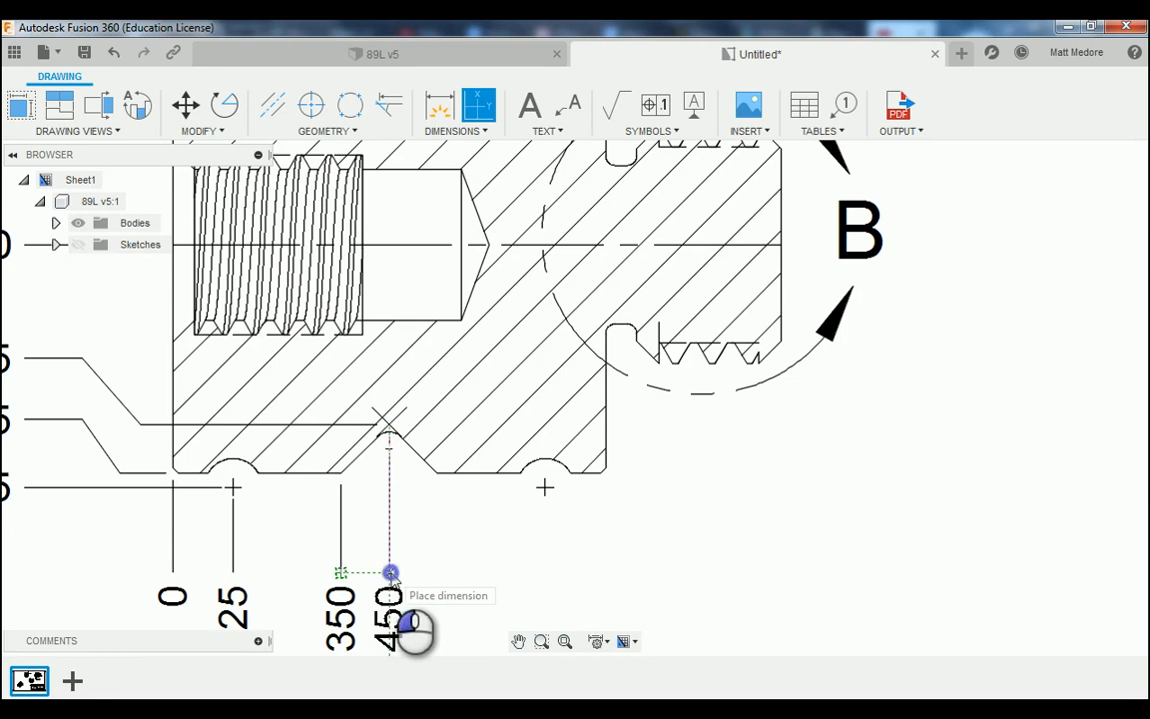
left_click(390, 573)
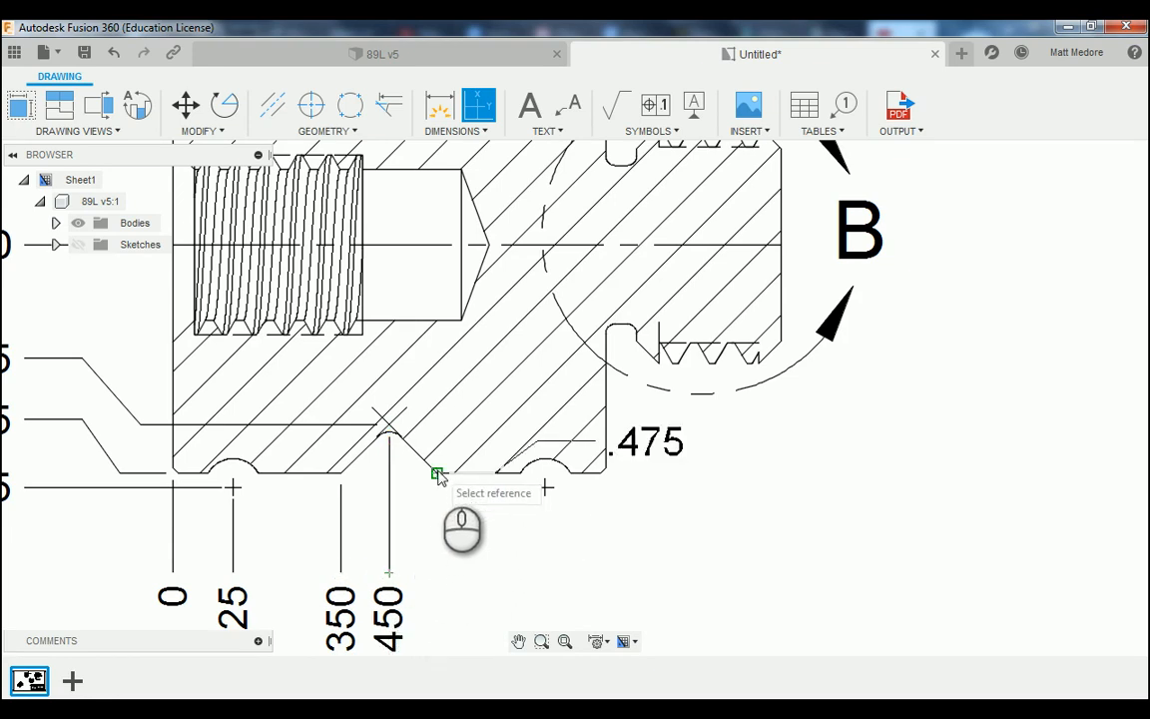
left_click(391, 575)
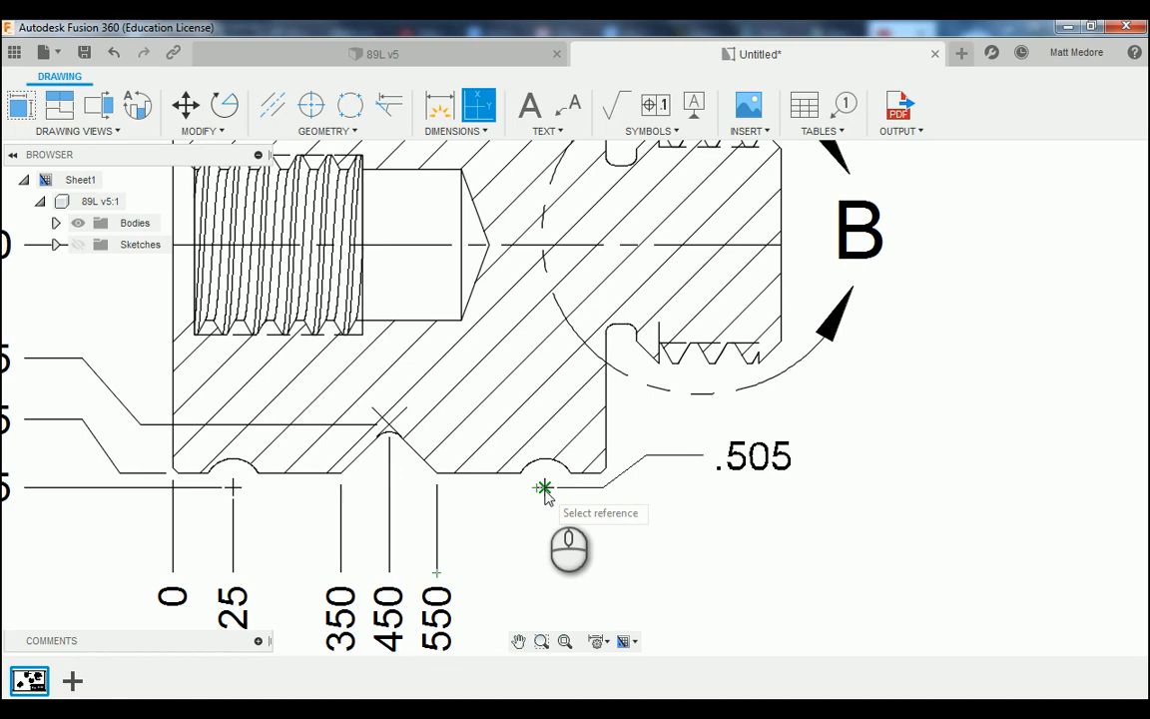
Add horizontal-position ordinate dimensions for the right round groove's center mark and the body's right face, aligned in the same row.
left_click(544, 488)
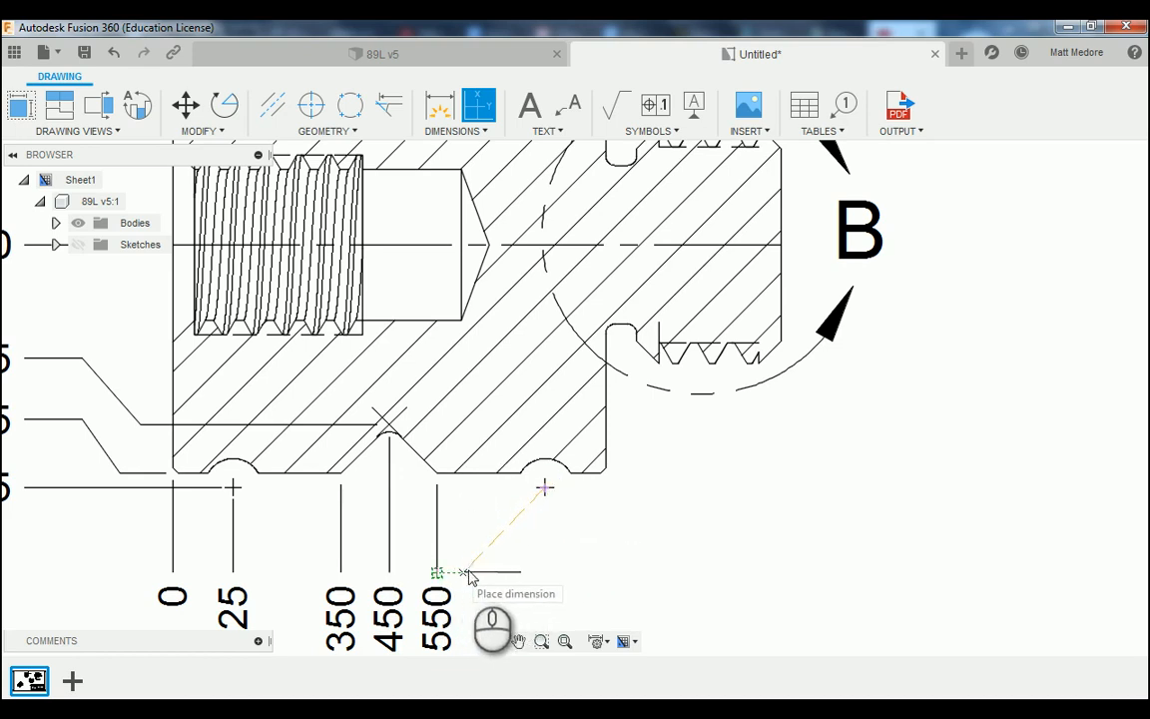
left_click(542, 566)
scroll(557, 557, "down", 3)
scroll(544, 559, "up", 4)
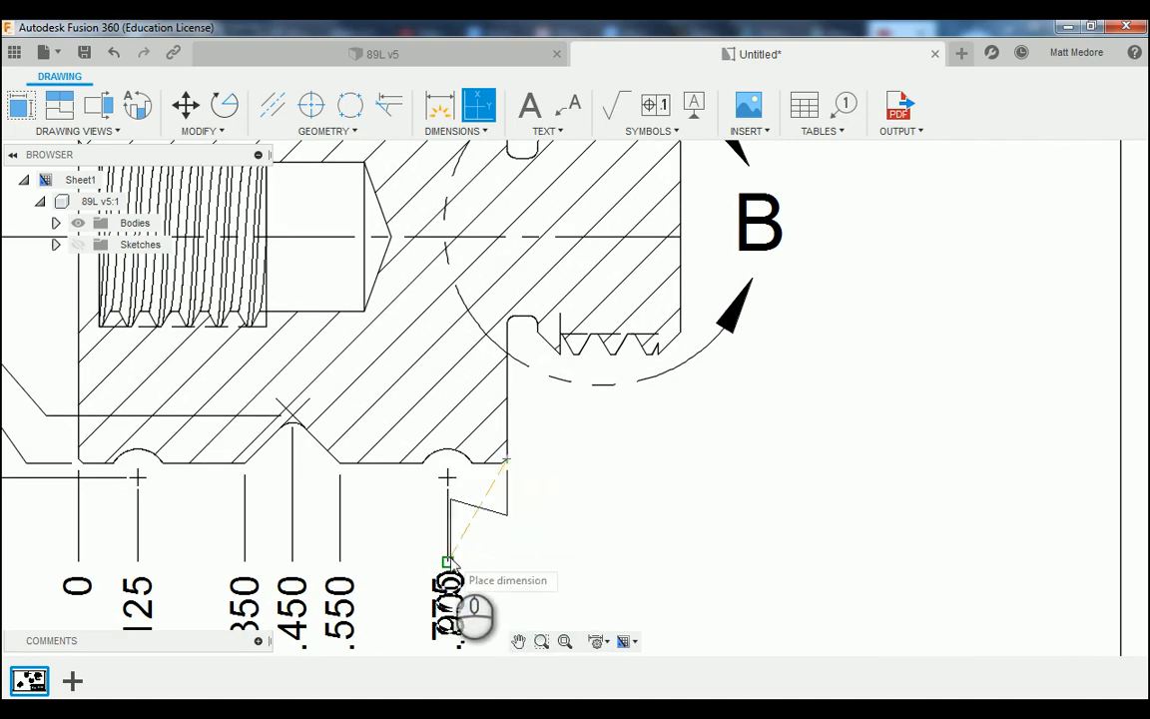
left_click(512, 567)
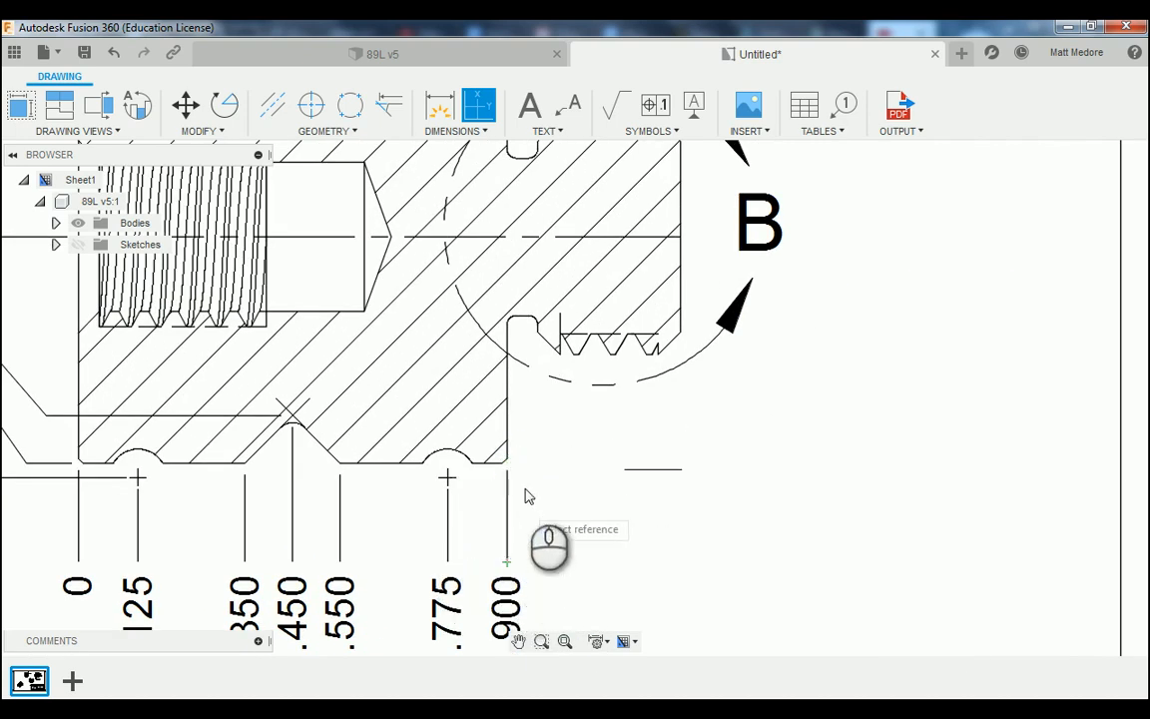
Add horizontal-position ordinate dimensions for the thread relief's right edge and the threaded stud's right end, aligned in the row below section A-A.
left_click(537, 332)
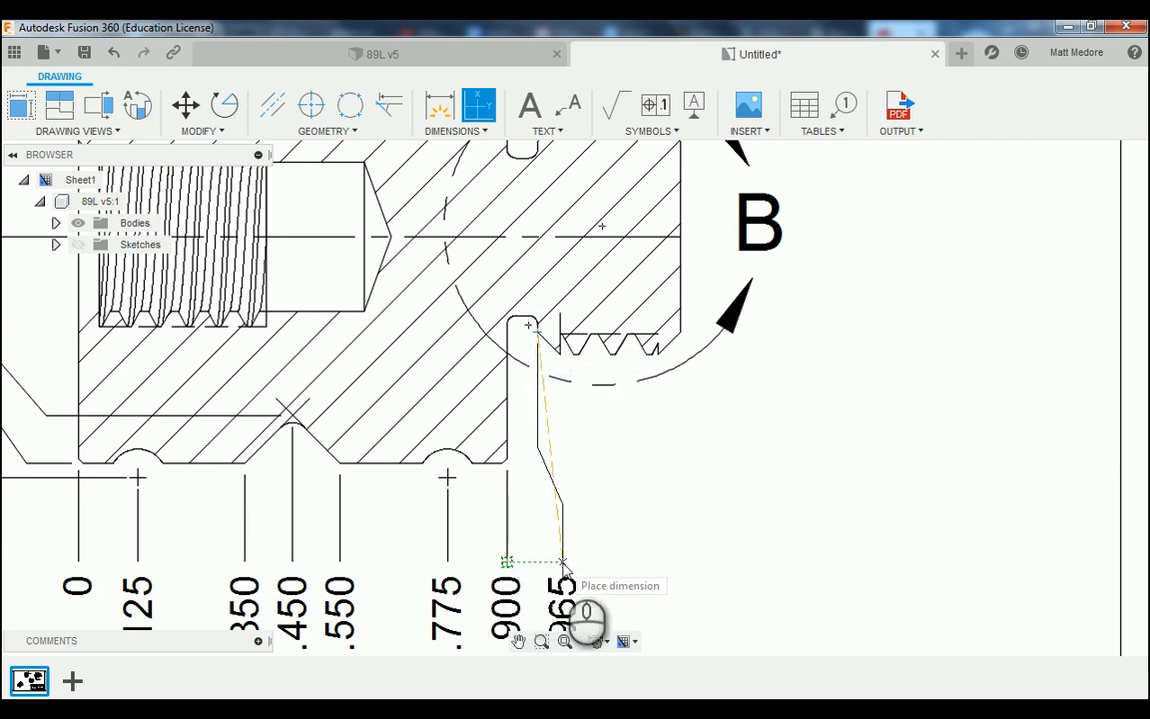
left_click(568, 564)
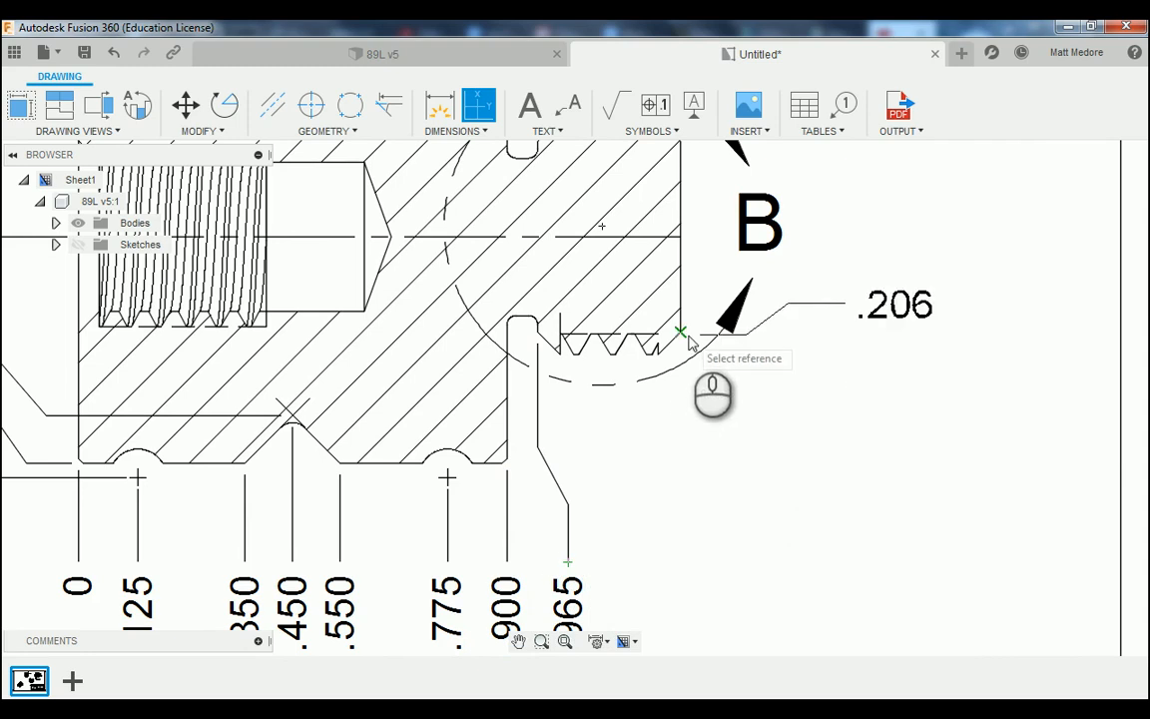
left_click(678, 337)
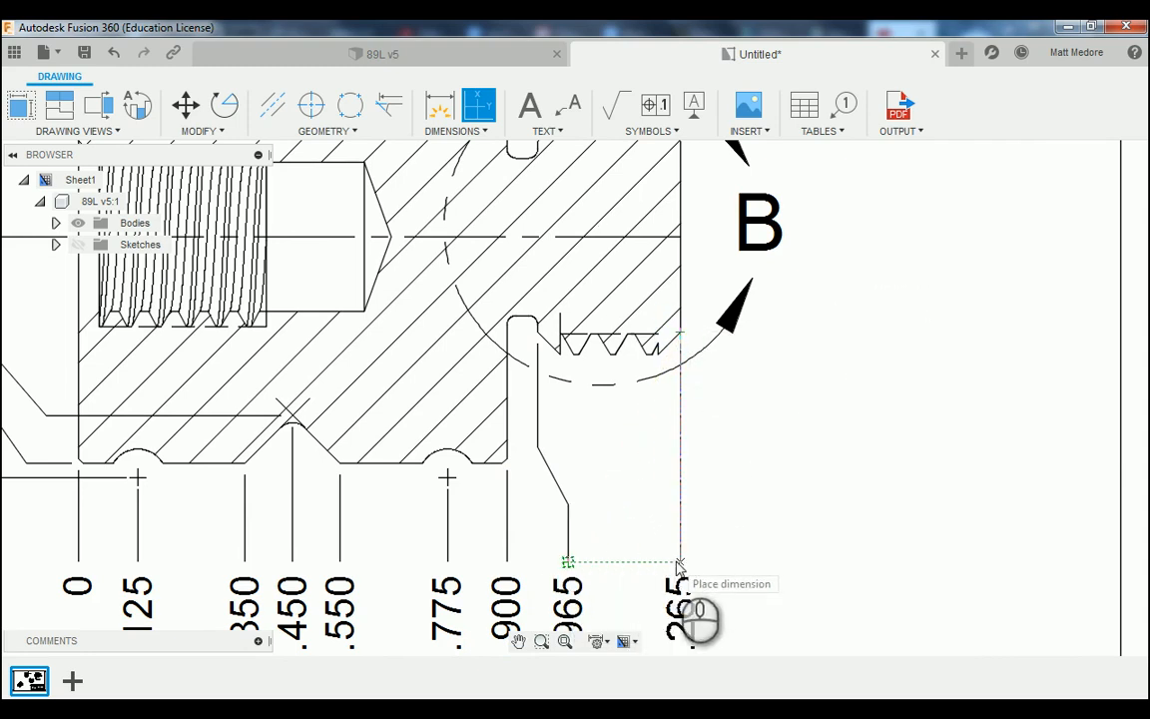
left_click(682, 565)
scroll(726, 494, "down", 3)
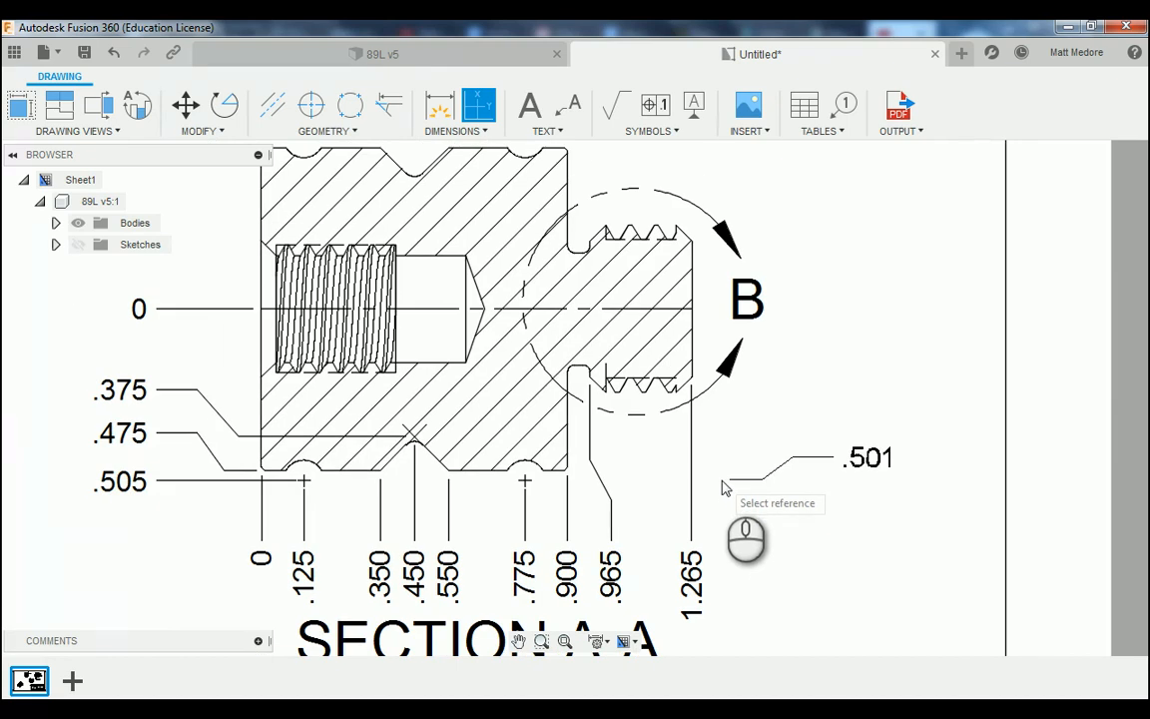
scroll(519, 479, "down", 3)
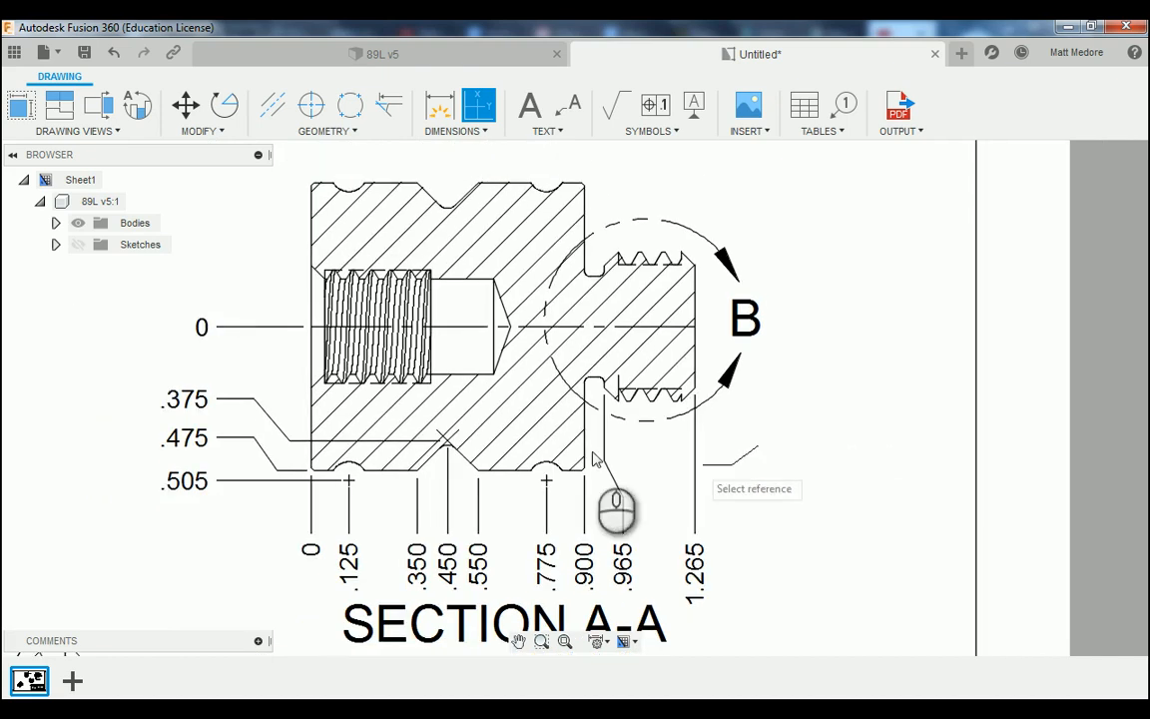
scroll(589, 529, "up", 4)
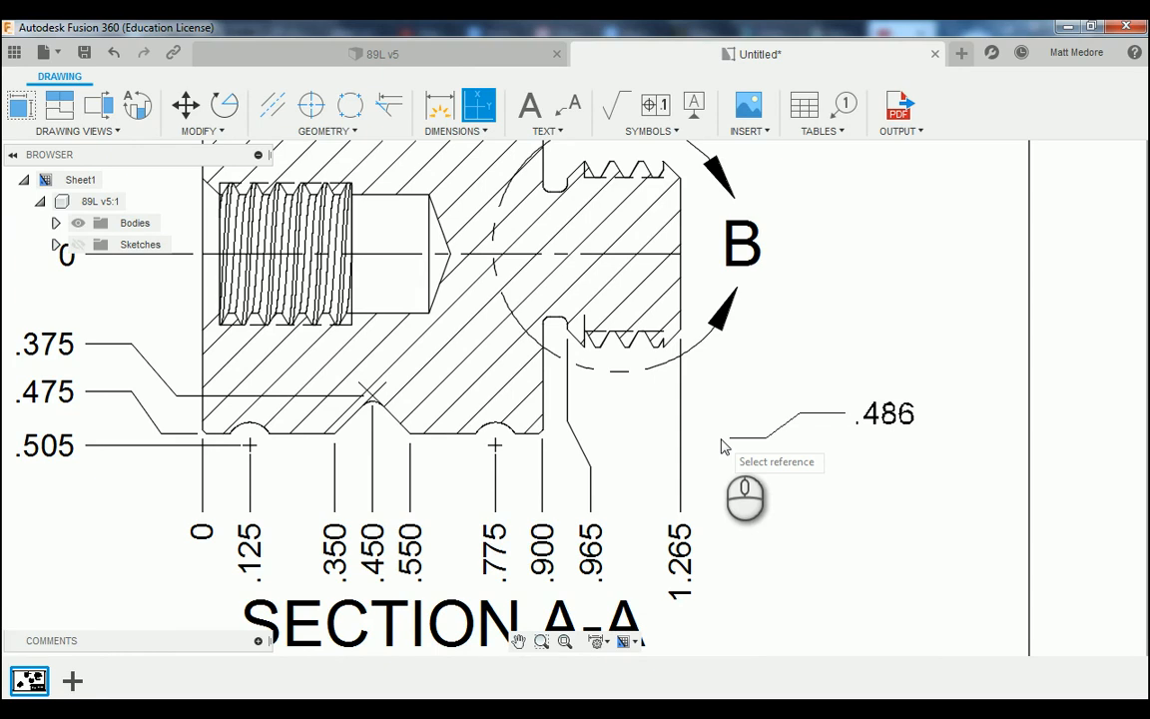
scroll(764, 482, "down", 3)
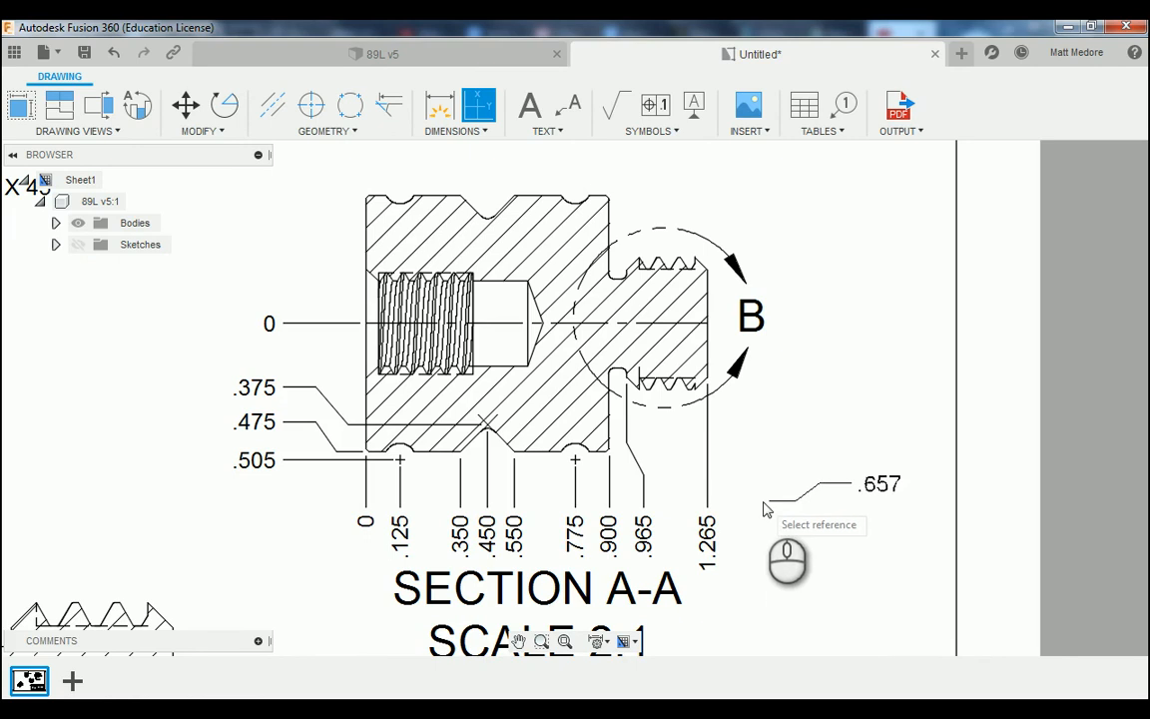
Add a diameter dimension to the upper-left round groove's arc, placing it above section A-A.
scroll(793, 567, "down", 2)
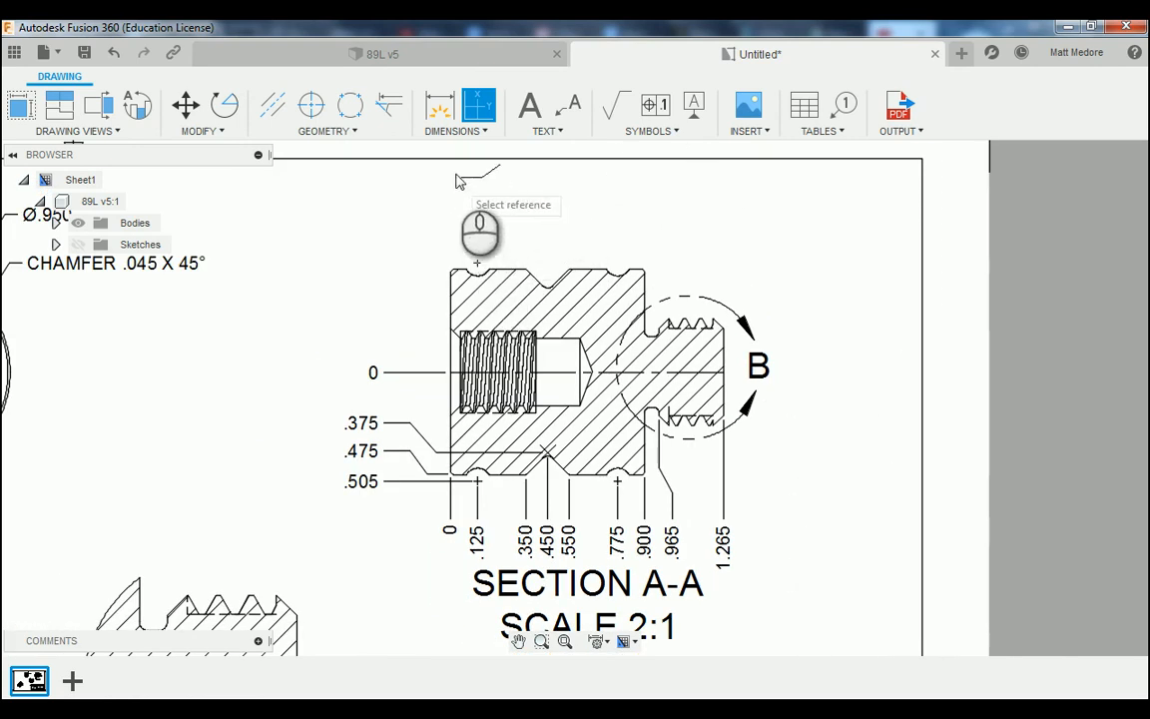
left_click(459, 132)
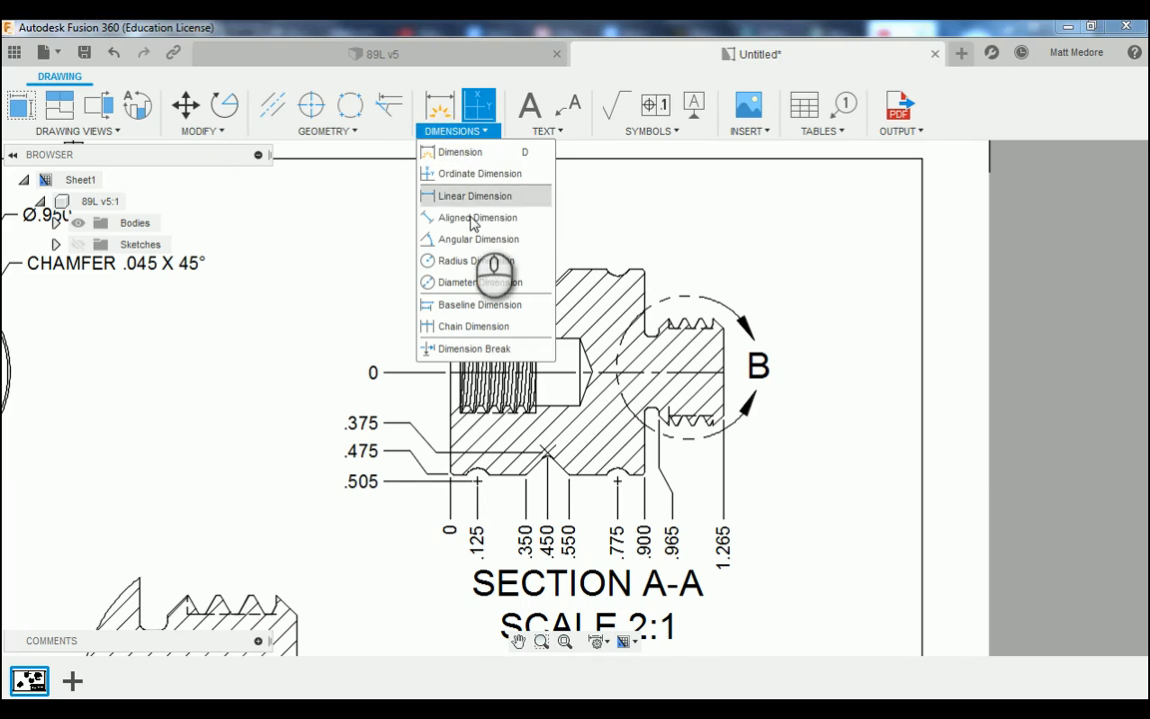
left_click(481, 282)
scroll(477, 275, "up", 5)
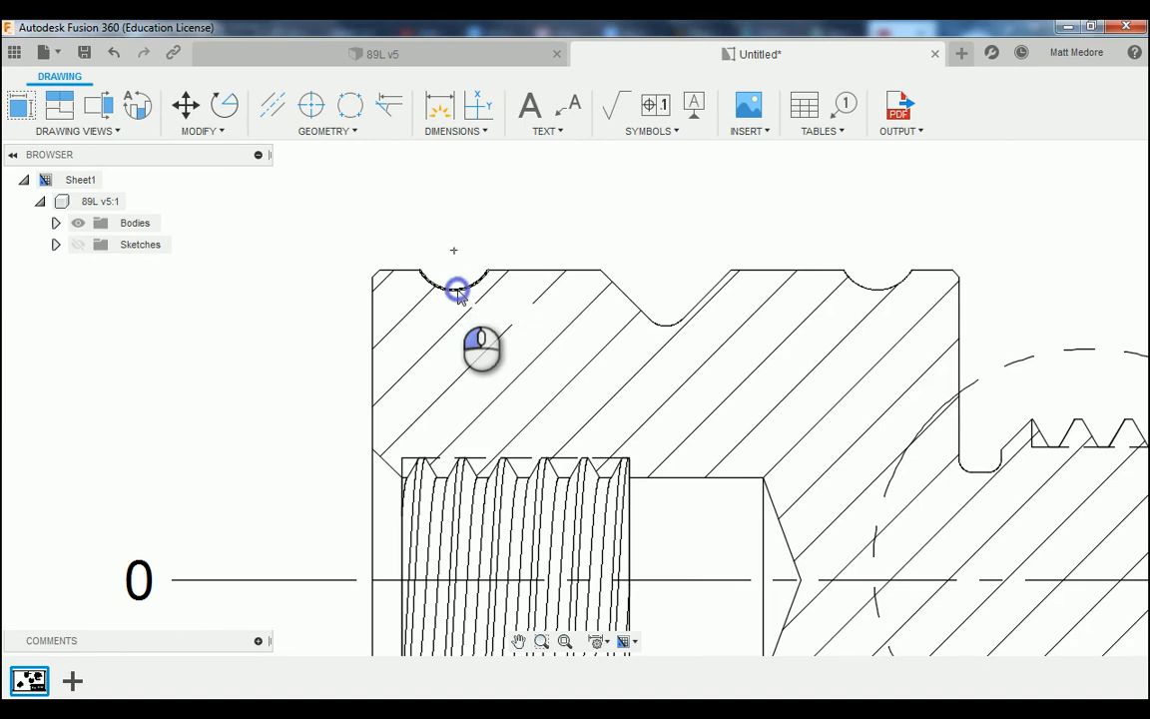
left_click(457, 291)
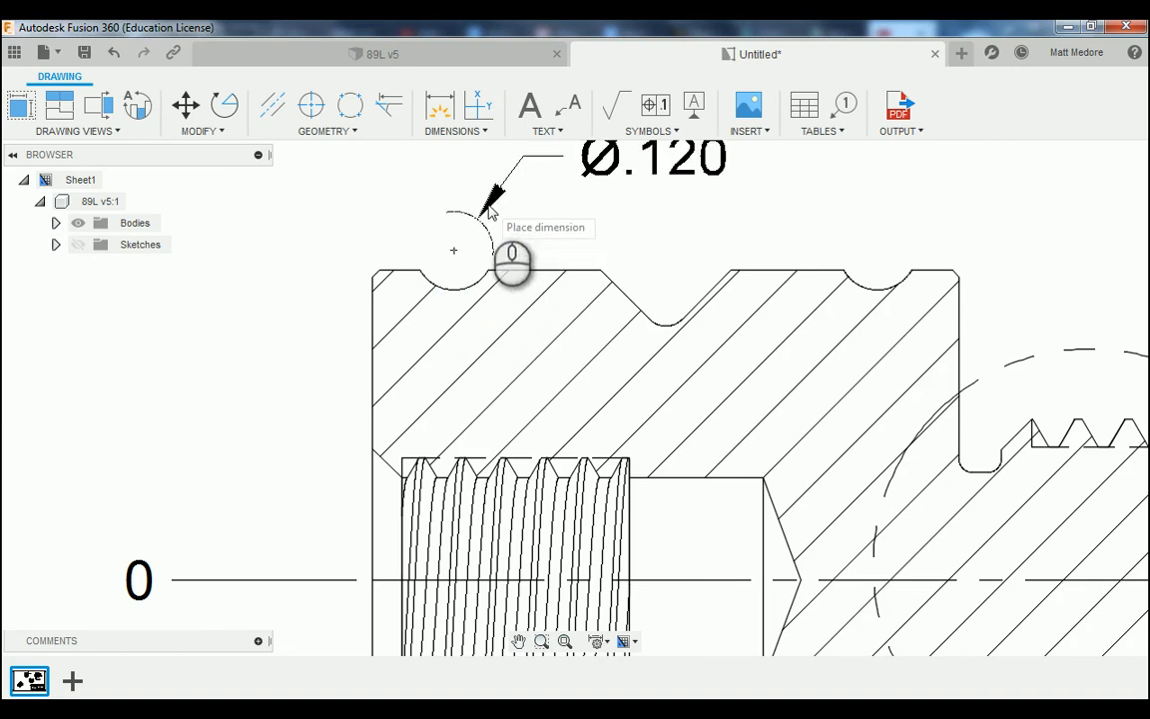
left_click(488, 208)
scroll(471, 263, "down", 2)
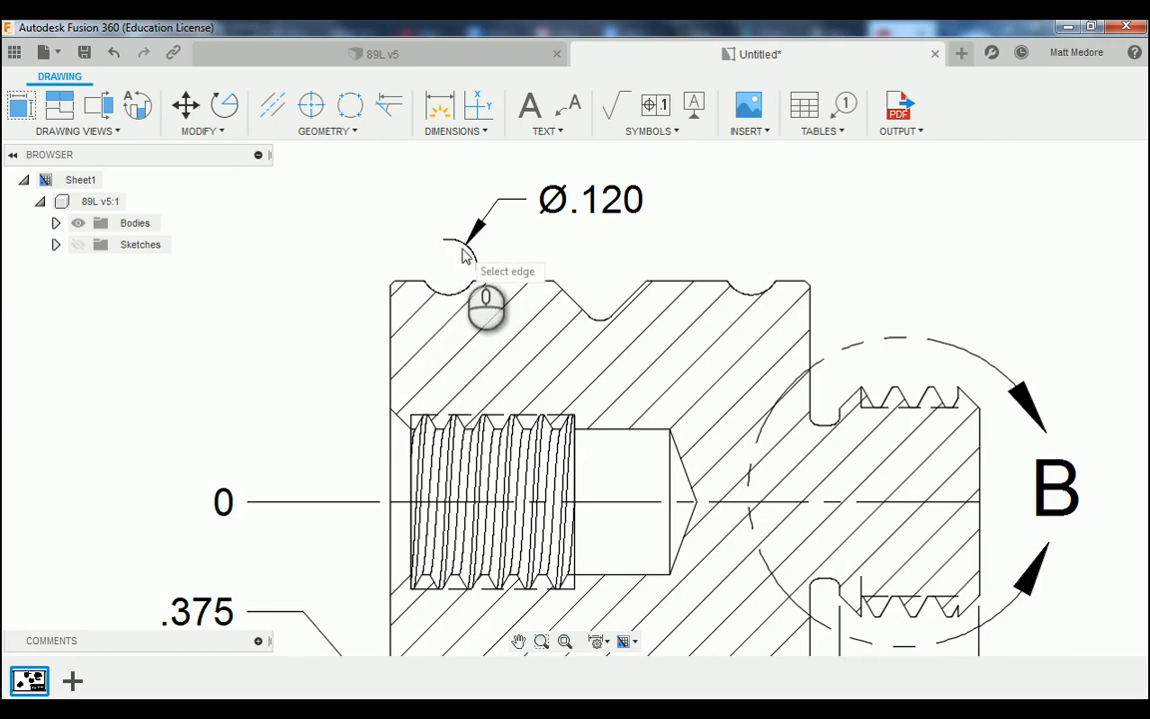
Add a radius dimension to the rounded bottom of the upper V-groove, placing it above and right of the round groove's diameter dimension.
scroll(499, 249, "up", 3)
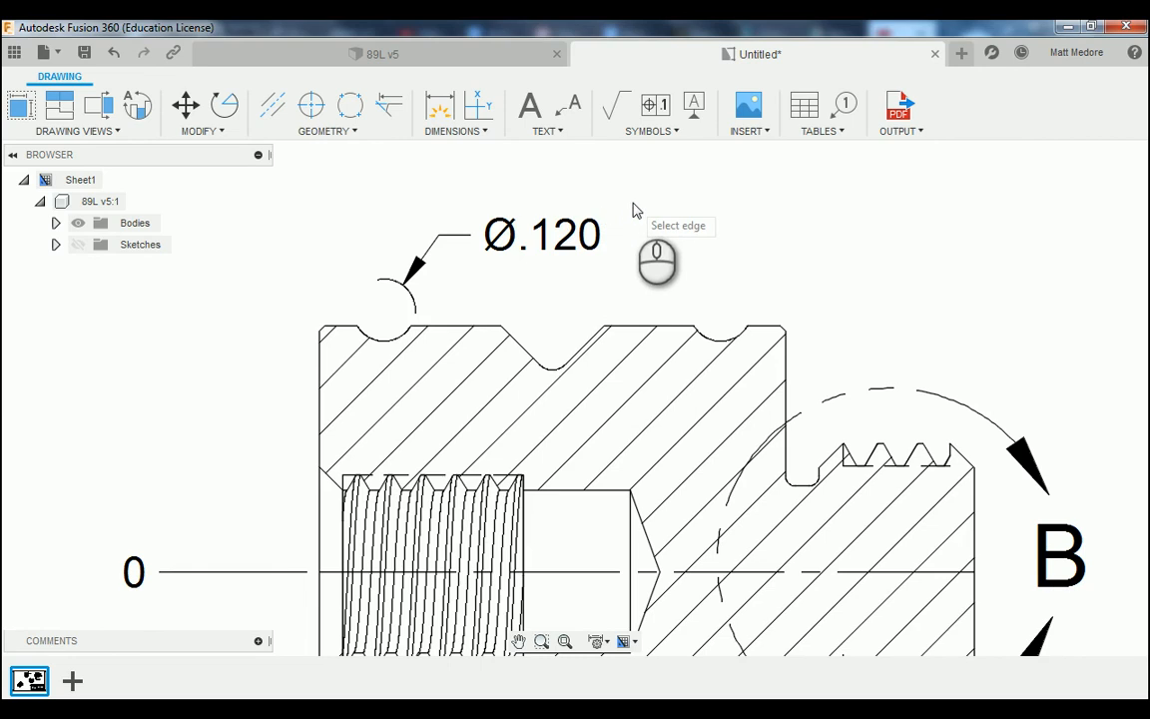
key("d")
scroll(586, 327, "up", 1)
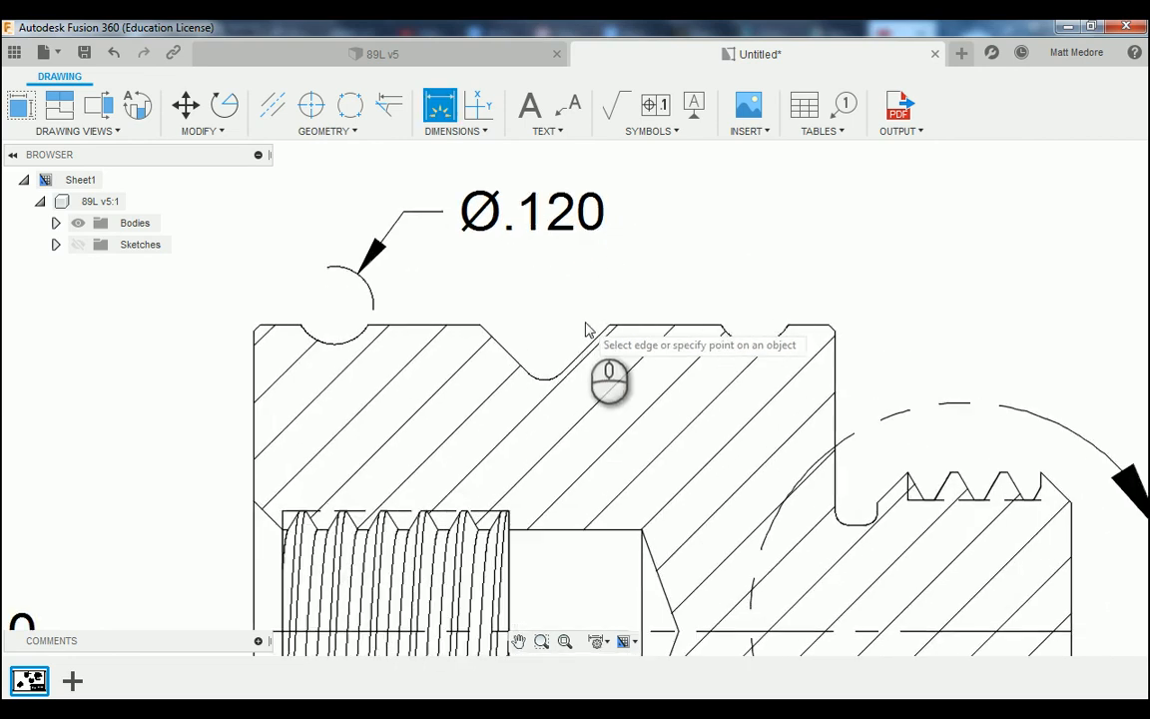
left_click(544, 378)
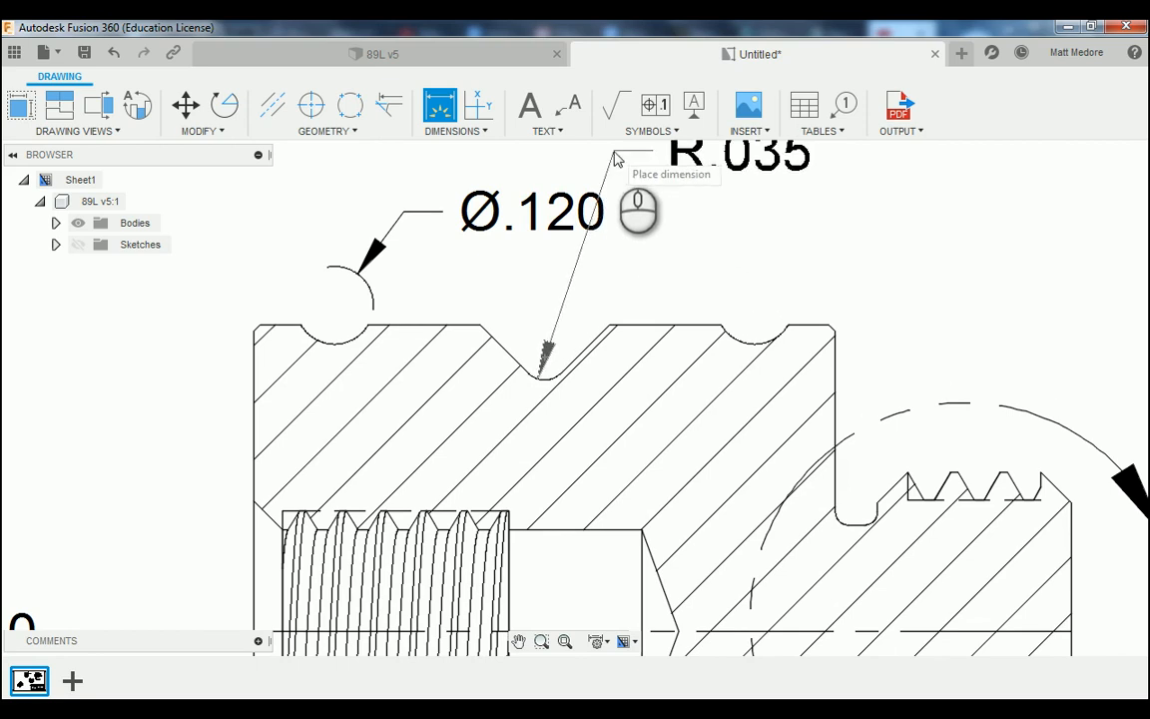
left_click(615, 149)
scroll(504, 399, "down", 1)
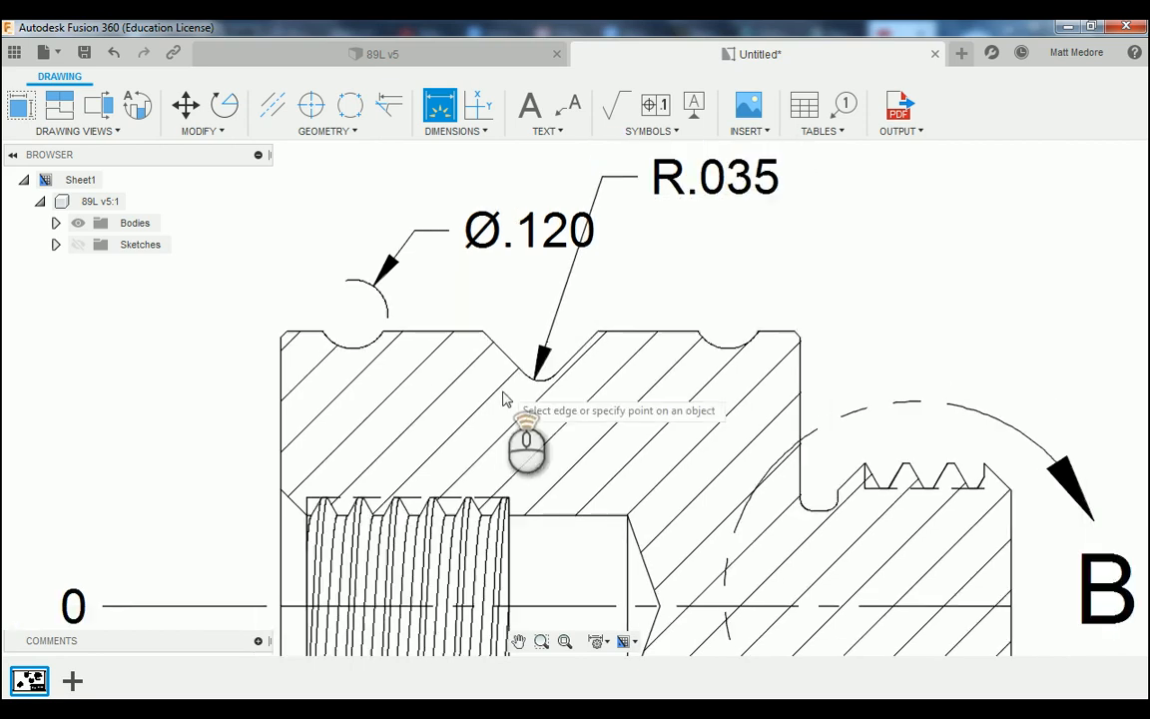
scroll(499, 193, "up", 1)
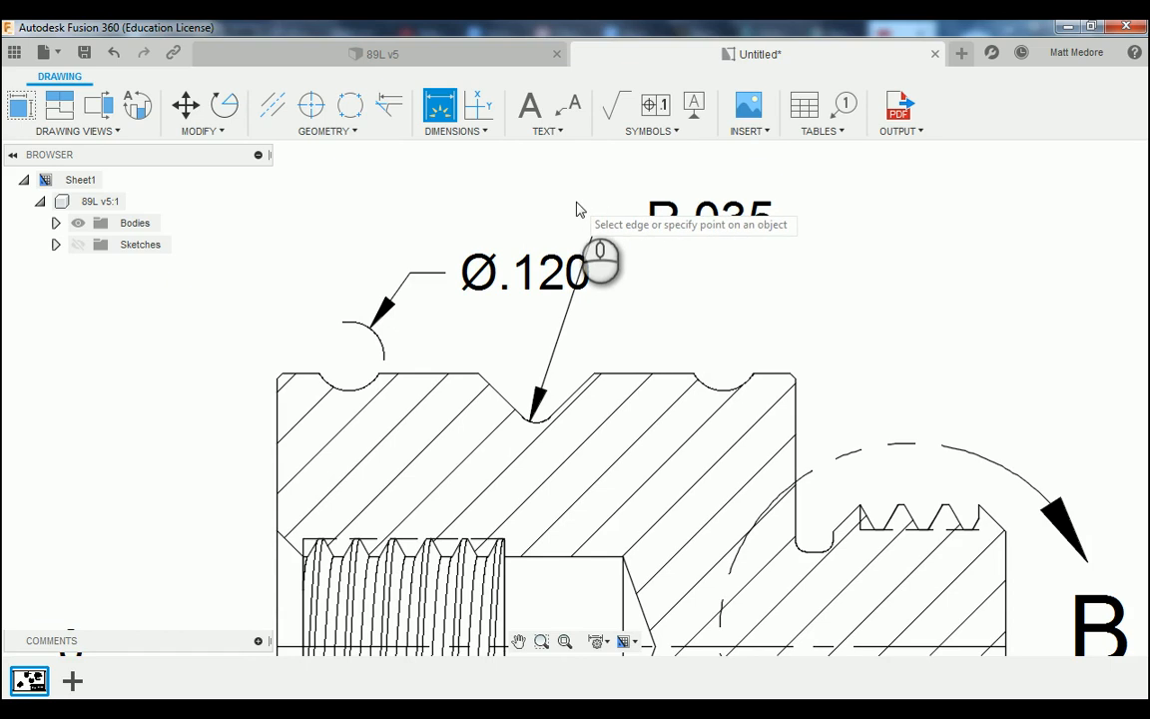
Append "TYP 2X" to the upper-left round groove's diameter dimension above section A-A.
scroll(576, 210, "down", 3)
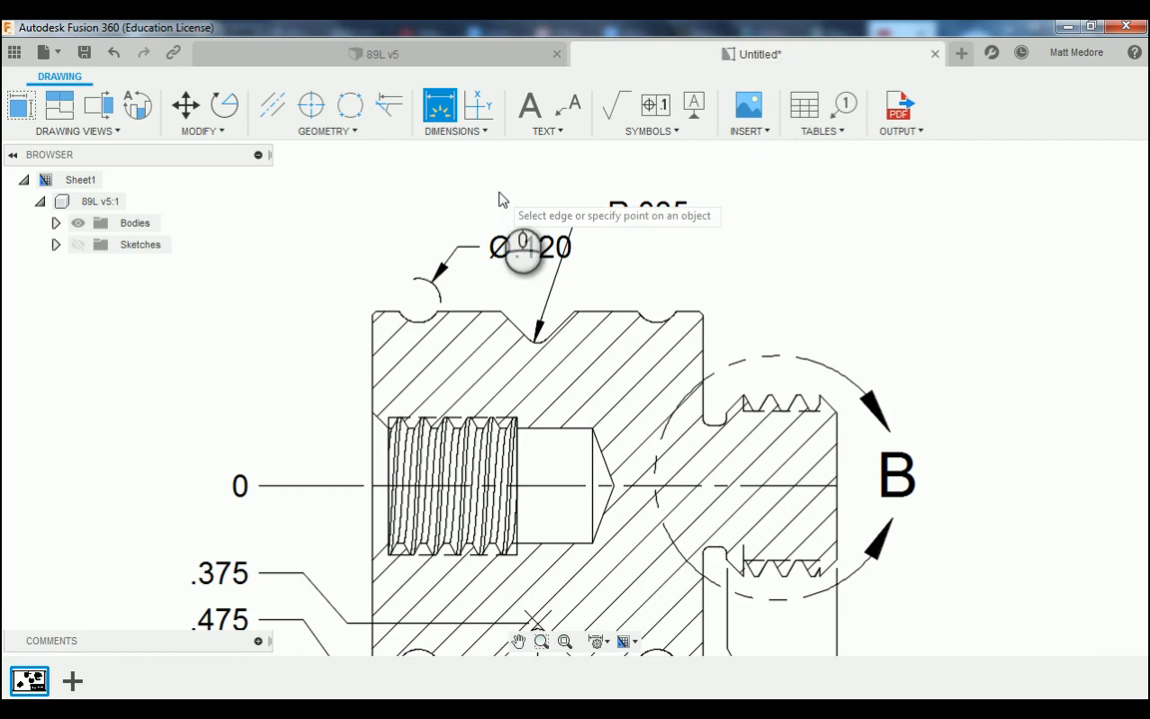
right_click(499, 195)
left_click(569, 190)
scroll(493, 221, "up", 4)
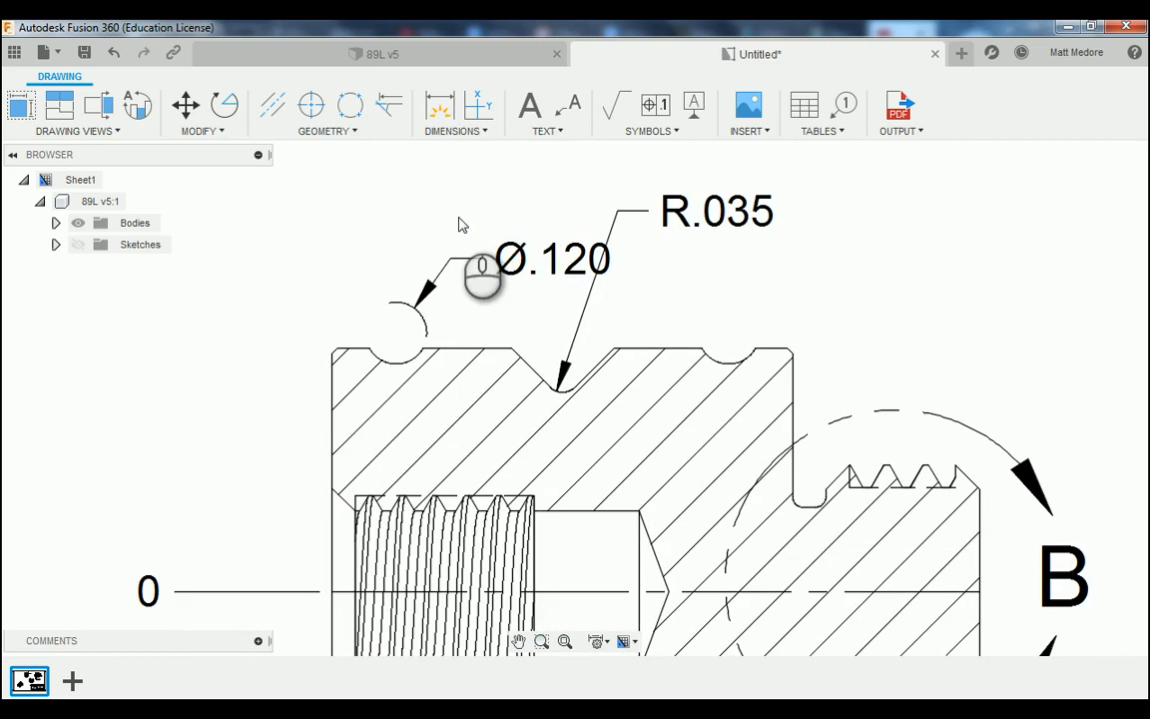
double_click(554, 262)
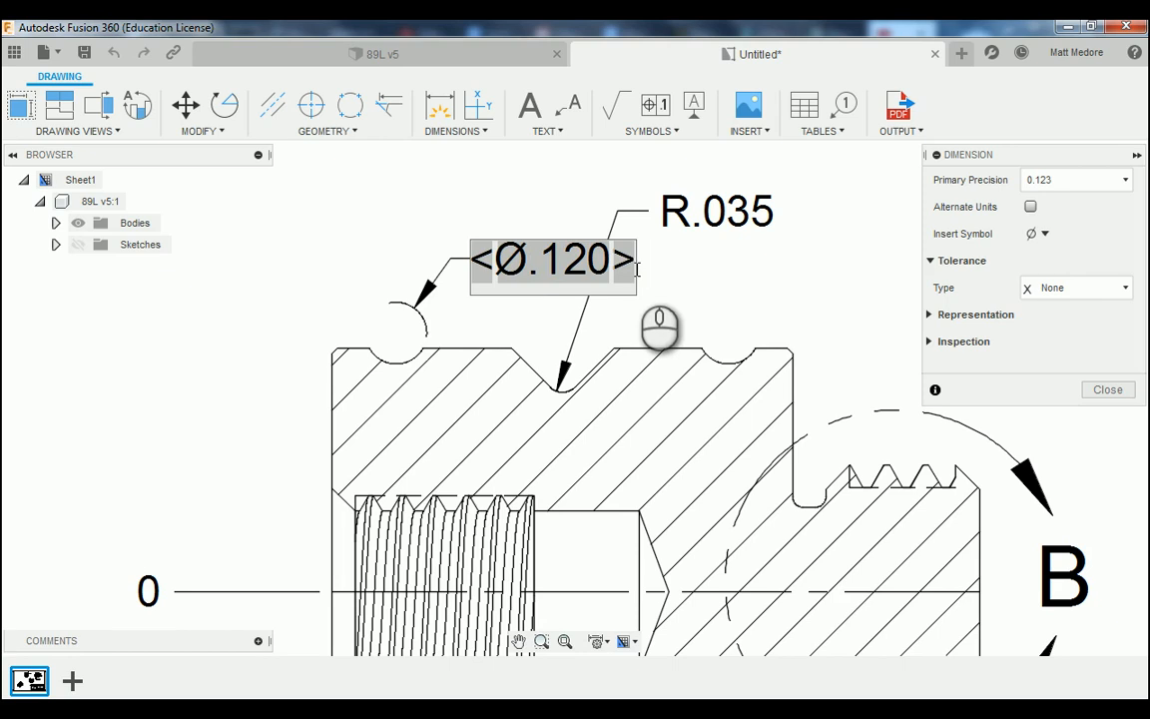
type("TYP")
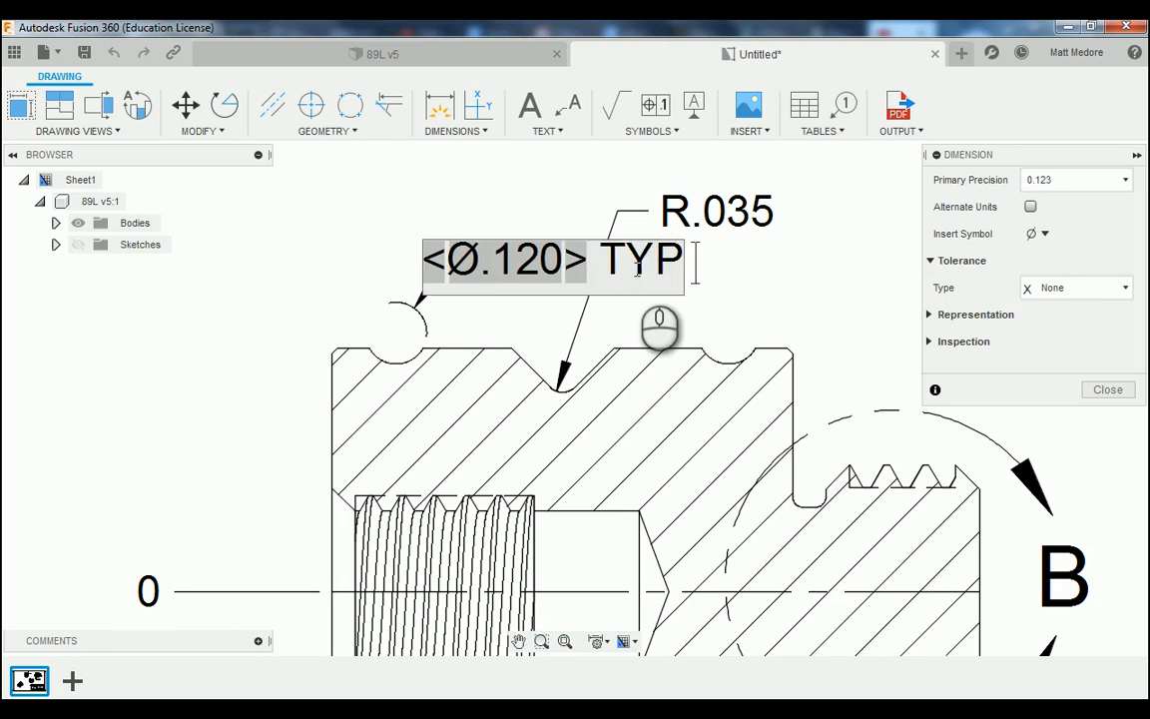
type(" 2X")
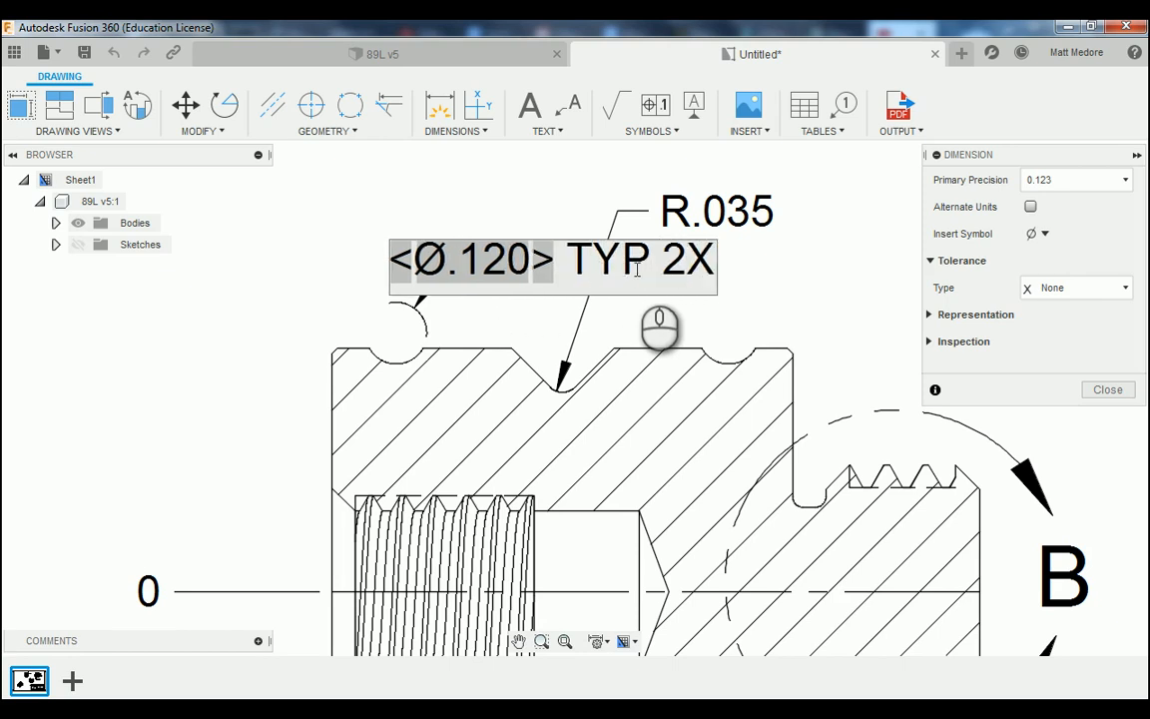
left_click(1106, 389)
scroll(485, 458, "down", 2)
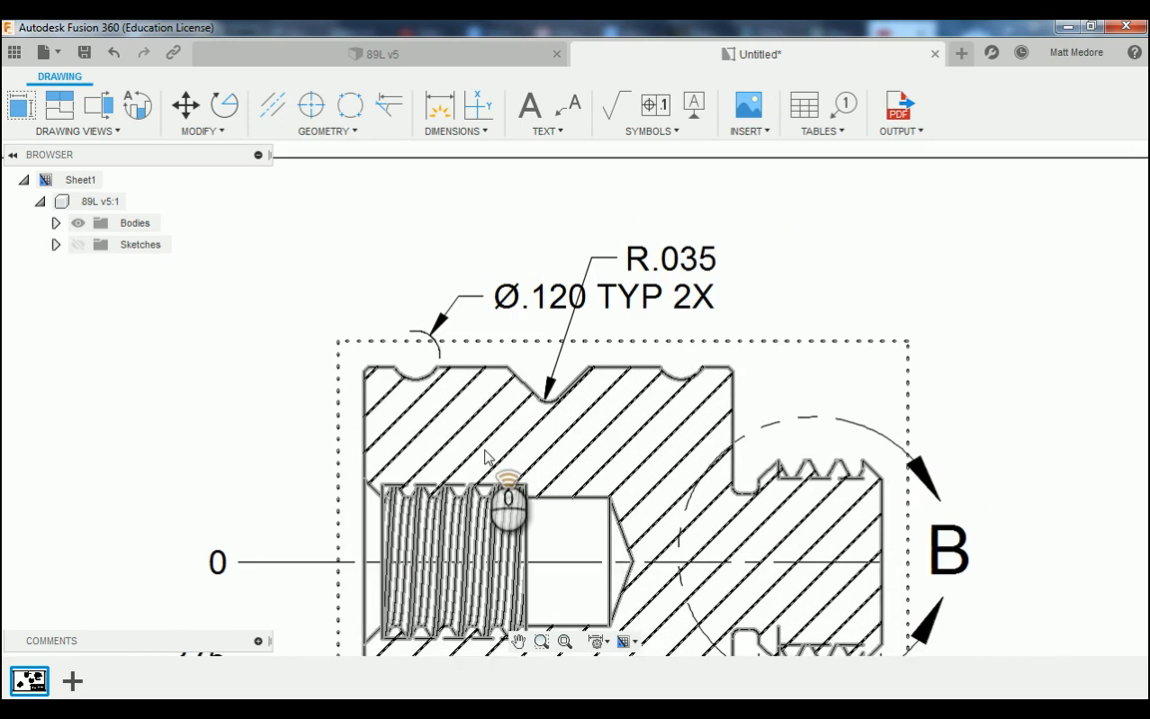
Move the round groove's diameter dimension above the V-groove's radius dimension so their texts line up at the left.
scroll(529, 316, "up", 1)
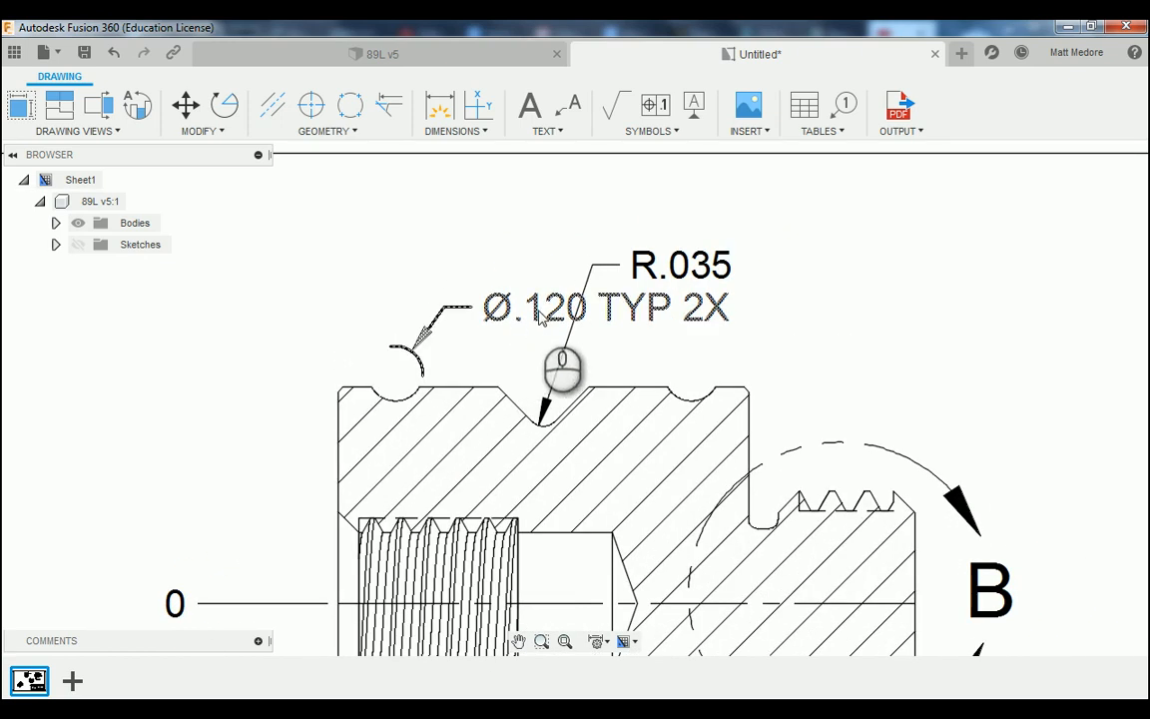
left_click(567, 315)
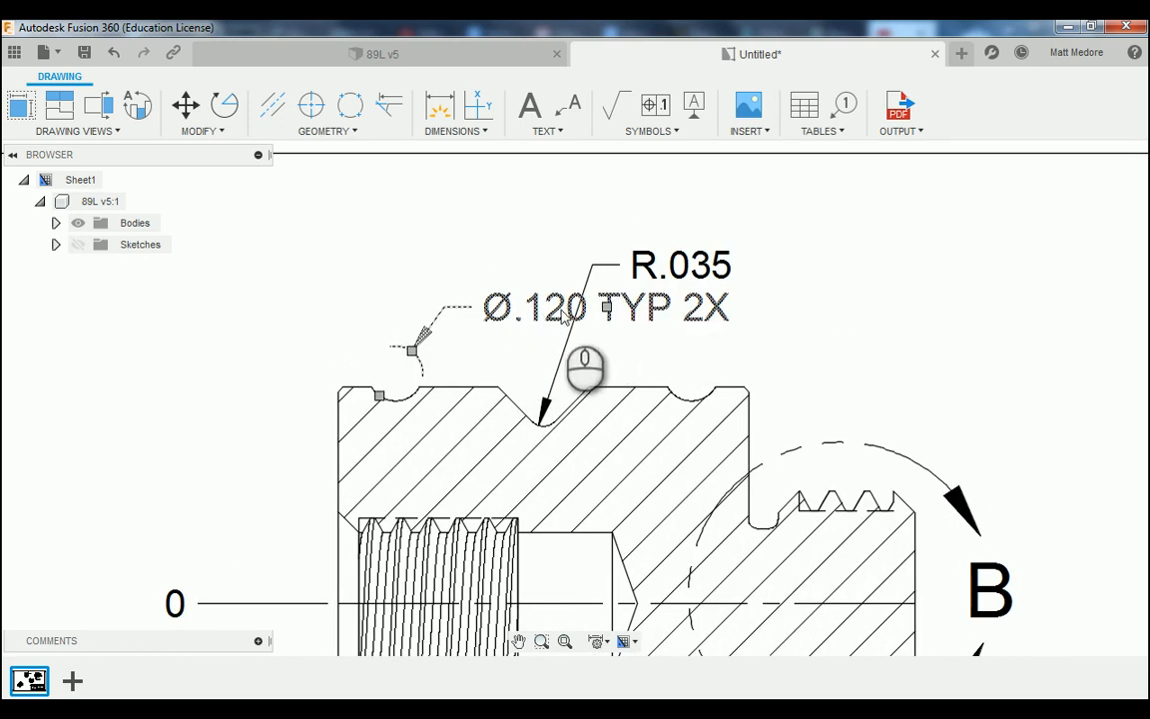
left_click(608, 310)
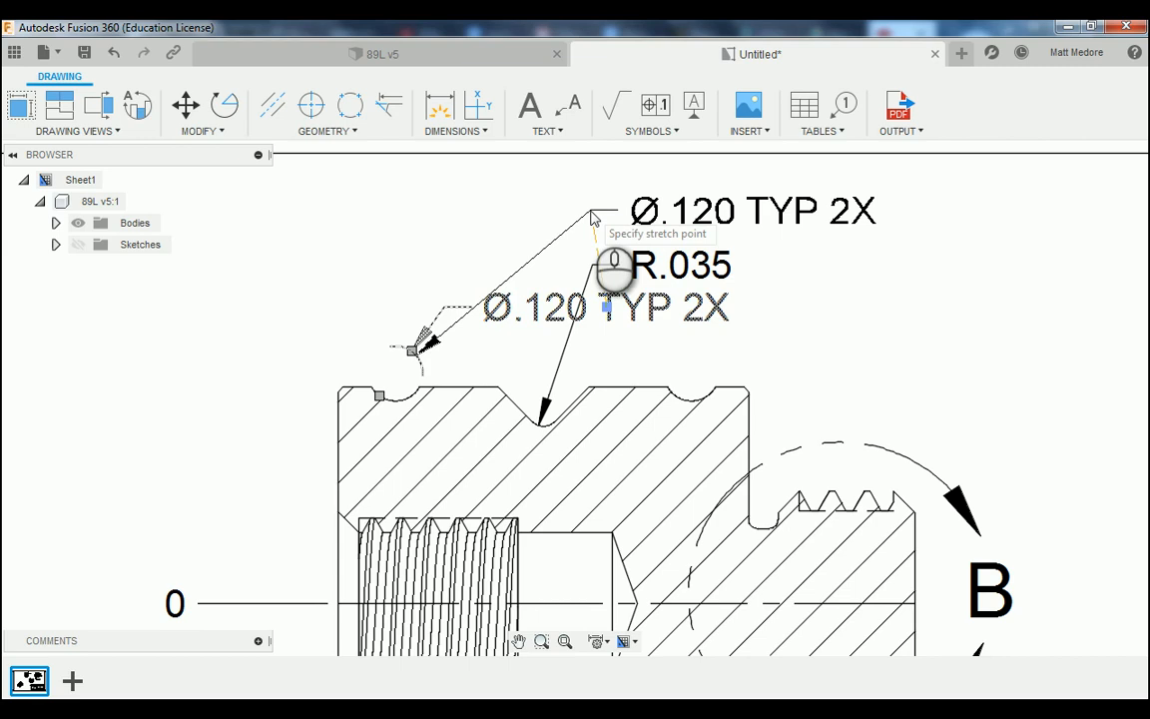
left_click(589, 212)
left_click(762, 330)
Dimension the height of the drilled bore beyond the internal thread in section A-A, between its upper and lower edges, with the dimension inside the bore.
scroll(391, 374, "down", 3)
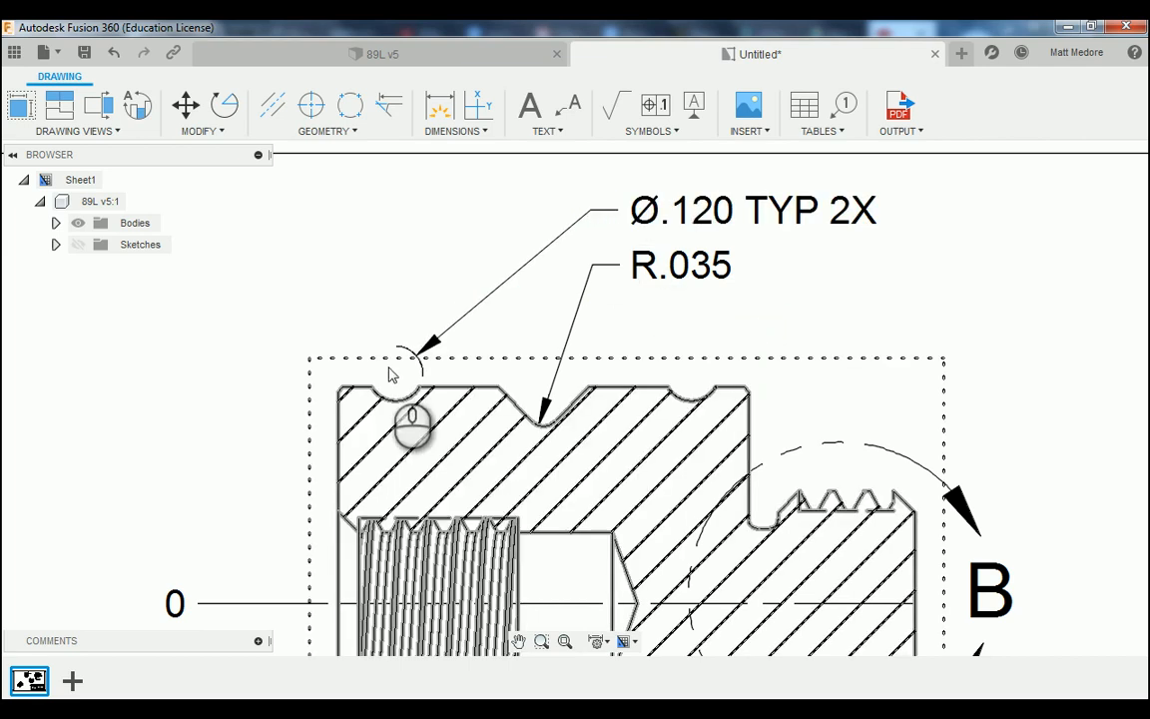
scroll(233, 380, "down", 2)
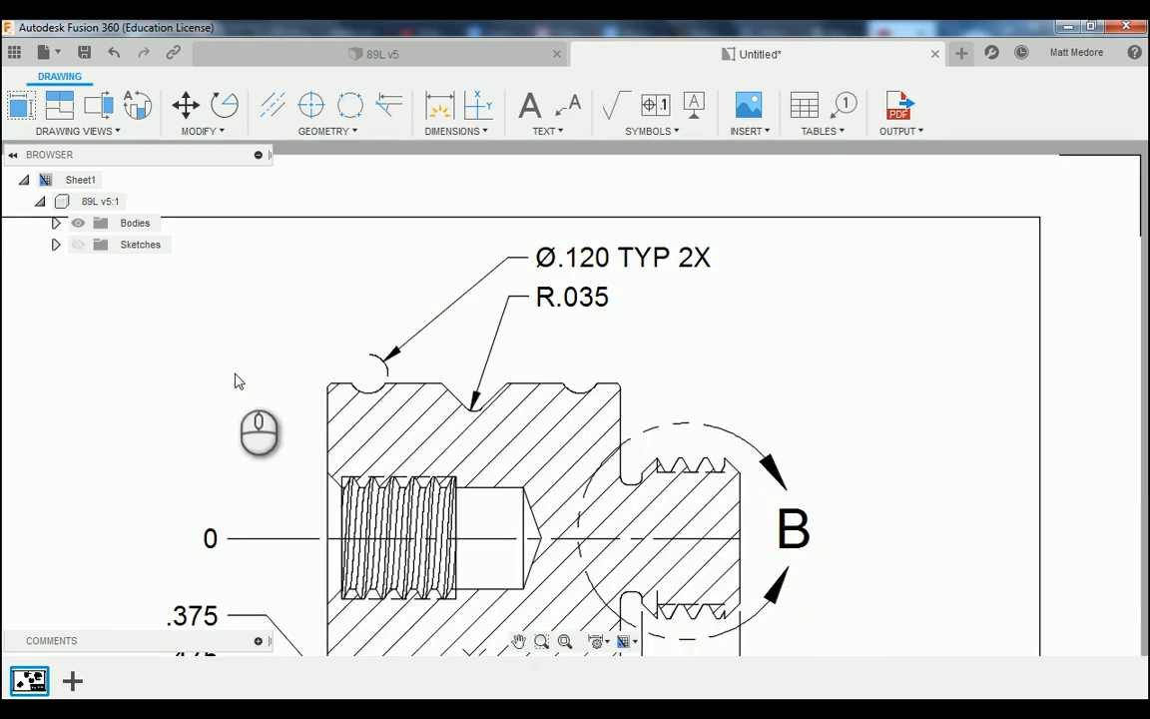
scroll(262, 376, "down", 2)
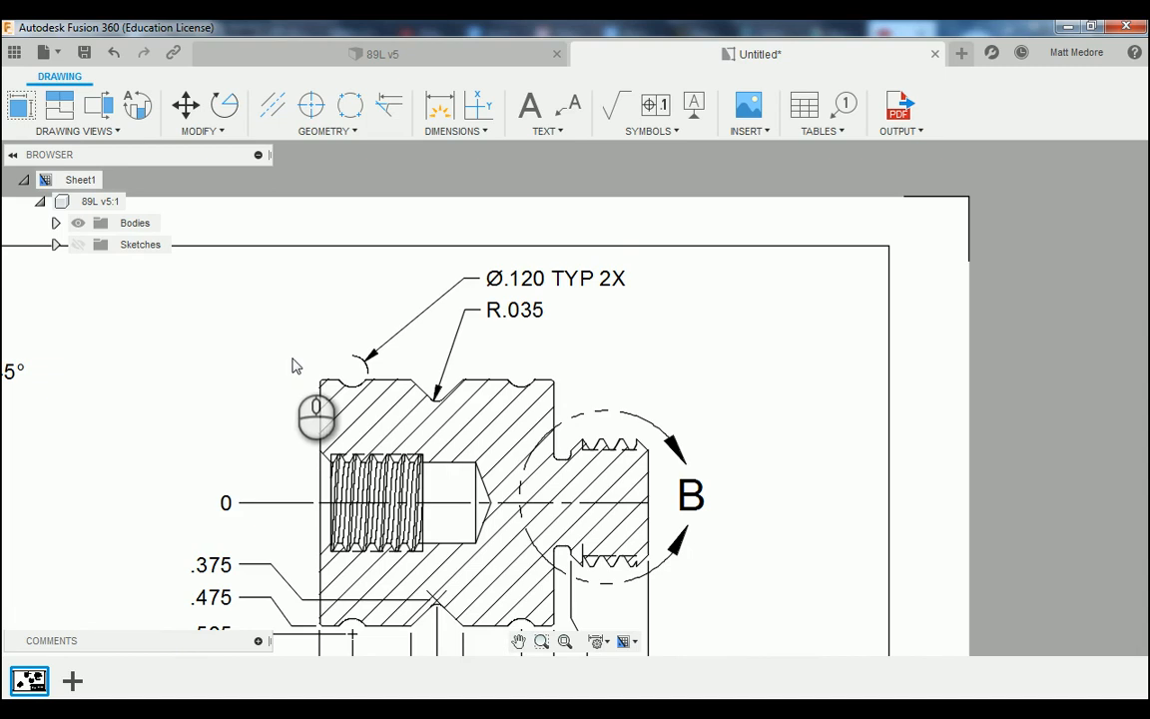
scroll(294, 366, "down", 2)
scroll(340, 542, "up", 4)
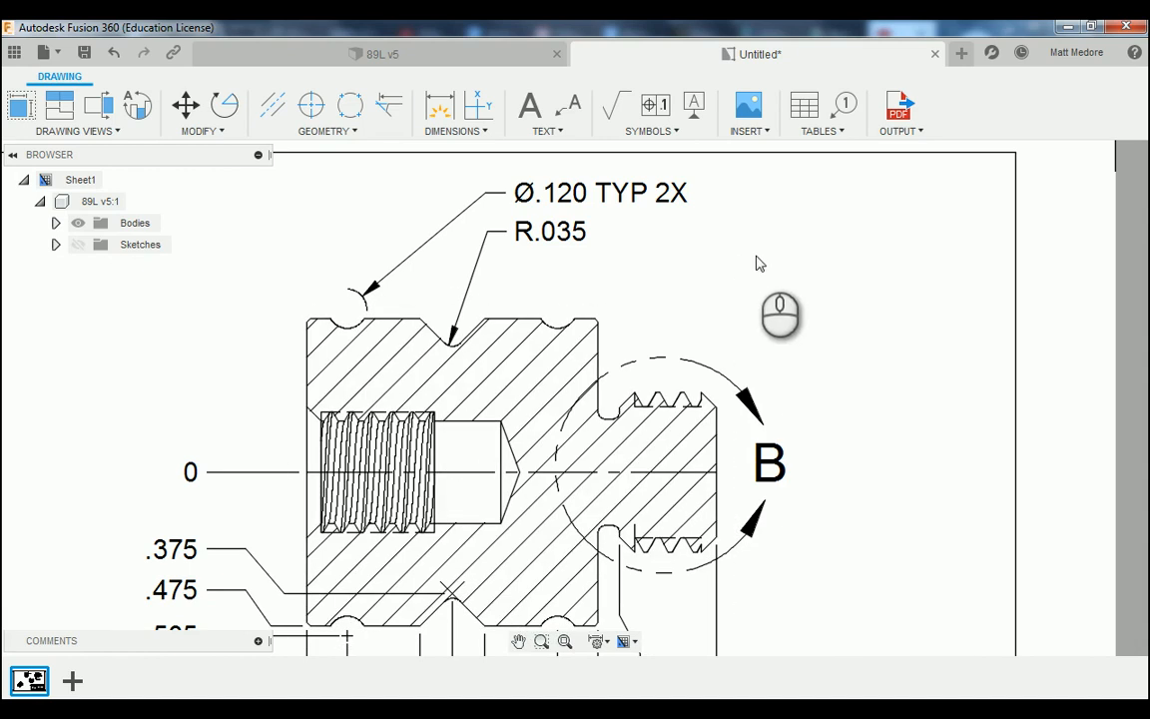
key("d")
scroll(777, 252, "down", 2)
scroll(609, 364, "up", 4)
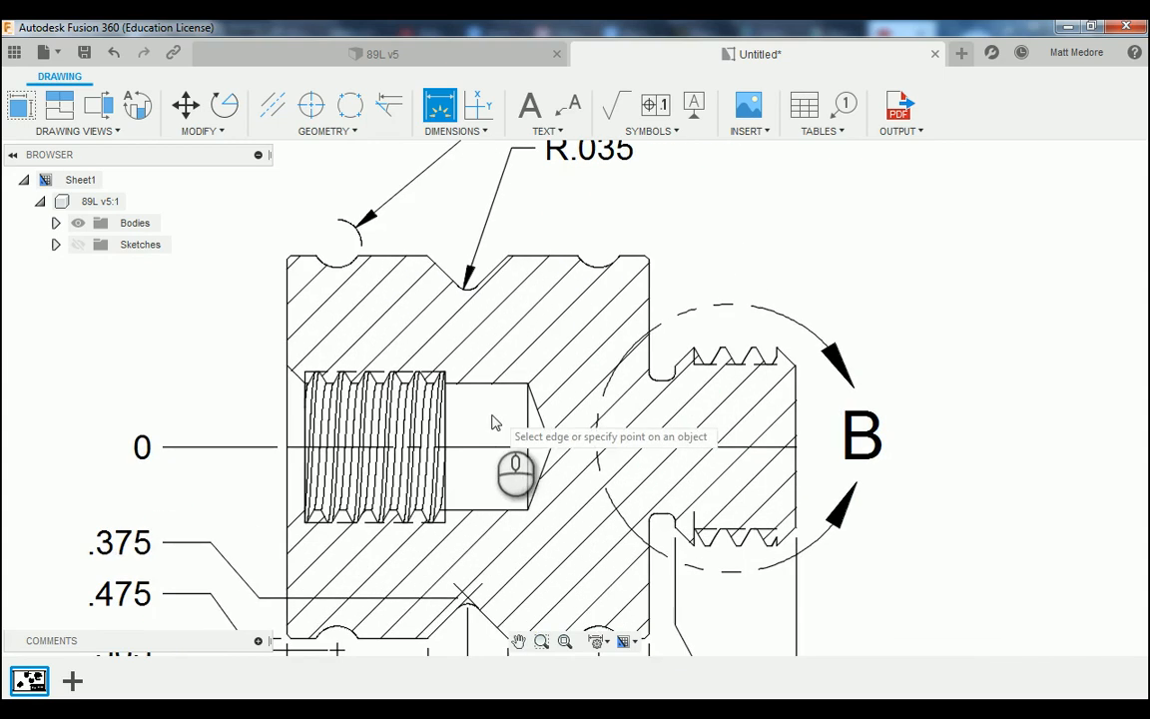
scroll(492, 422, "up", 2)
left_click(482, 383)
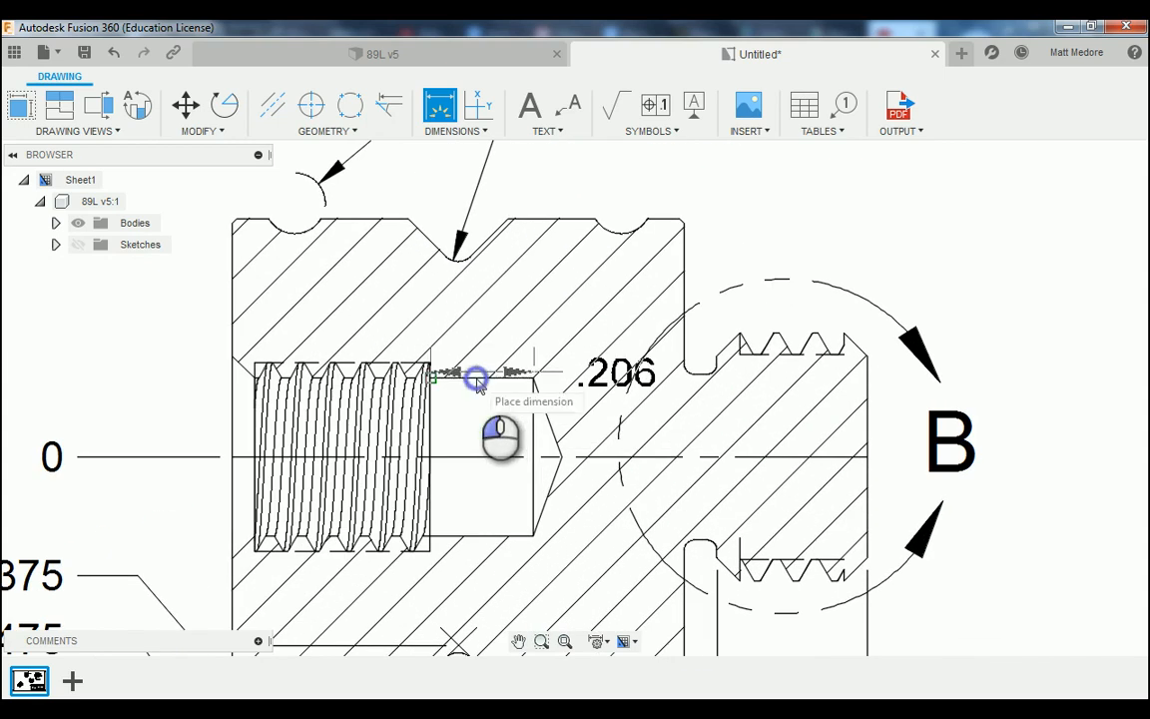
left_click(476, 537)
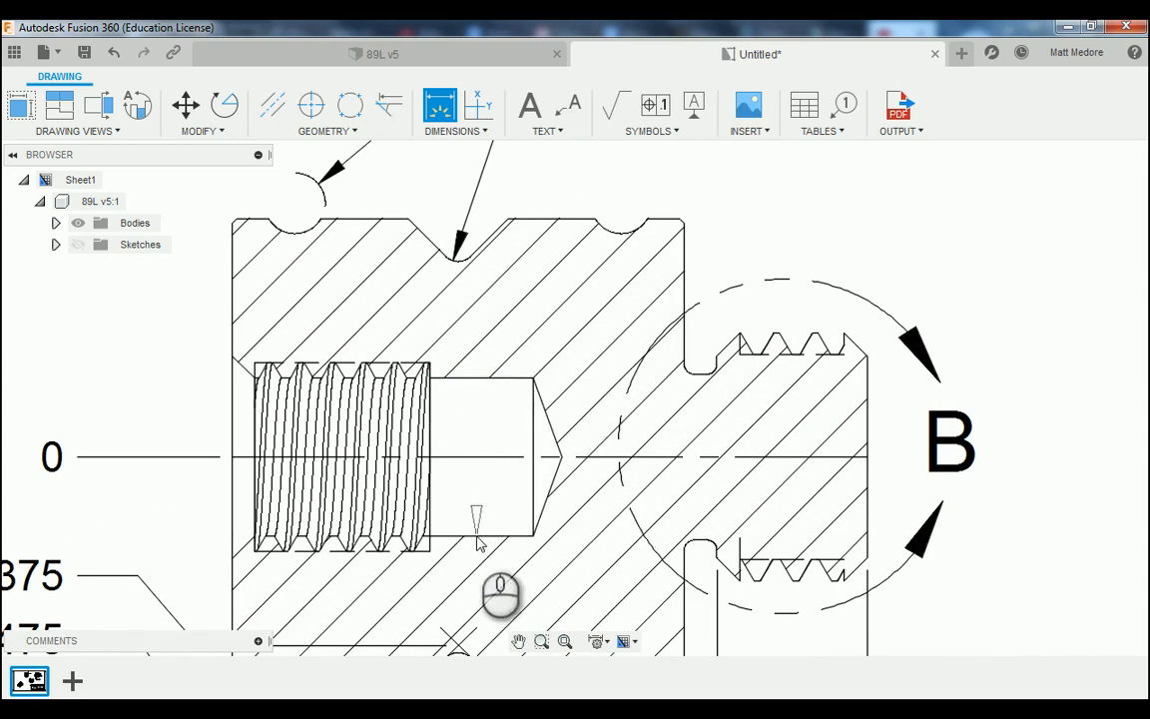
left_click(478, 537)
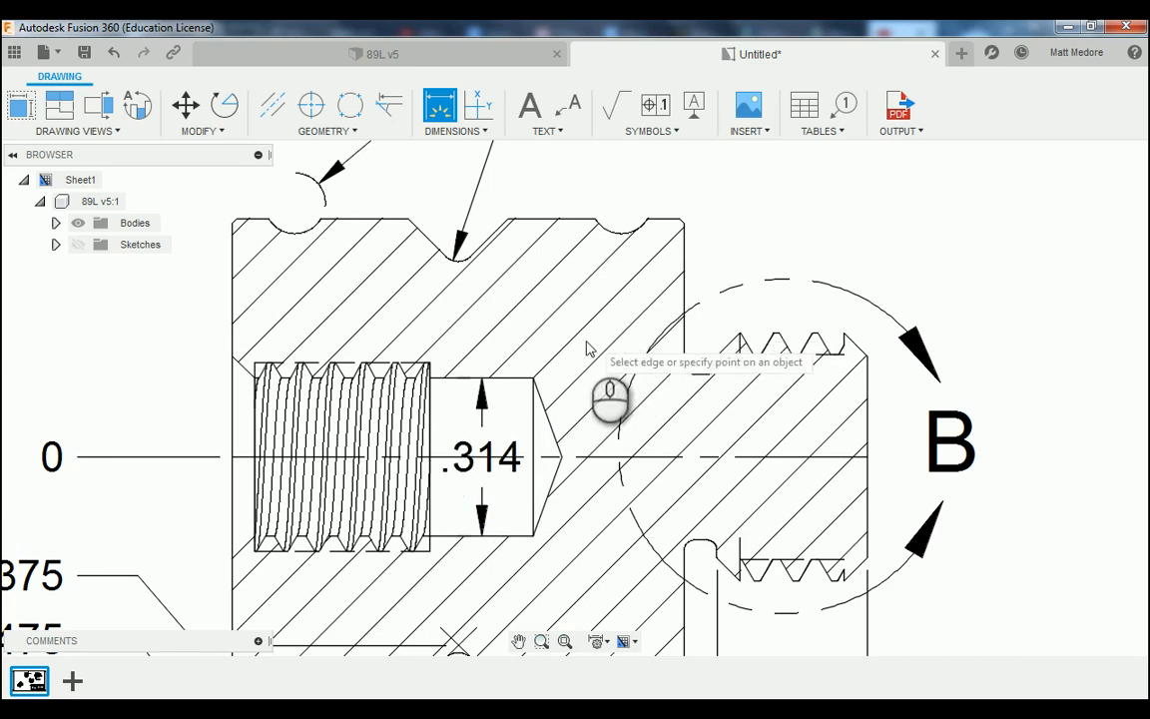
scroll(576, 347, "down", 1)
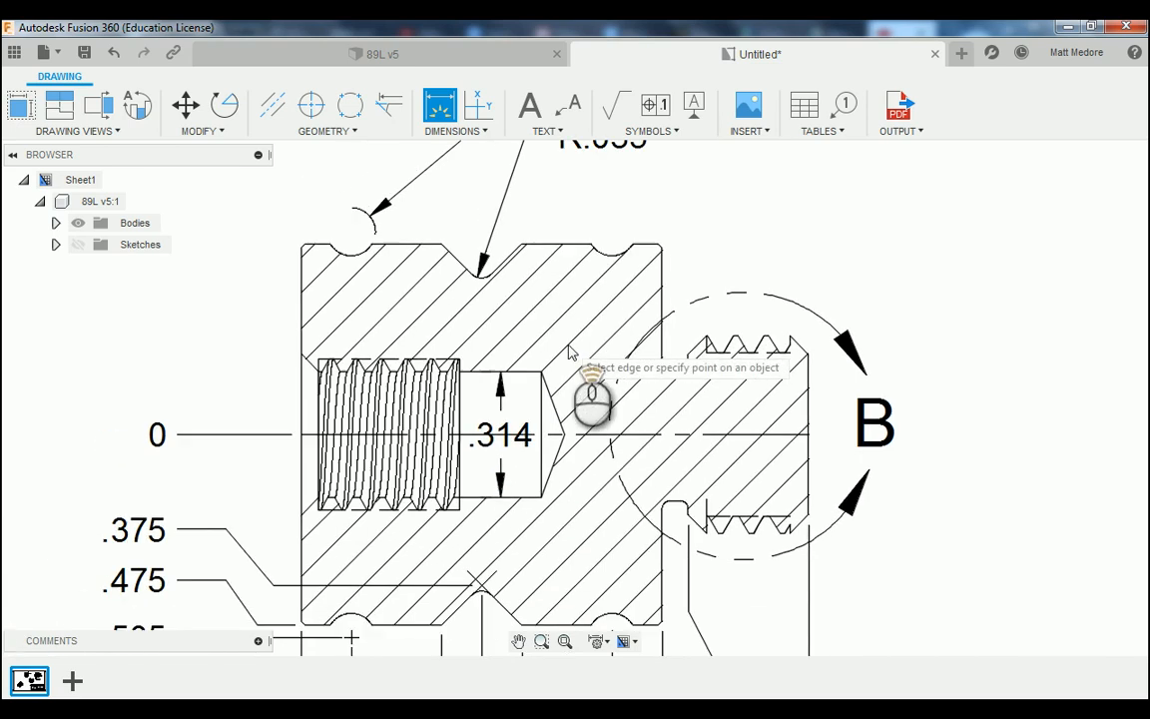
right_click(796, 234)
left_click(868, 227)
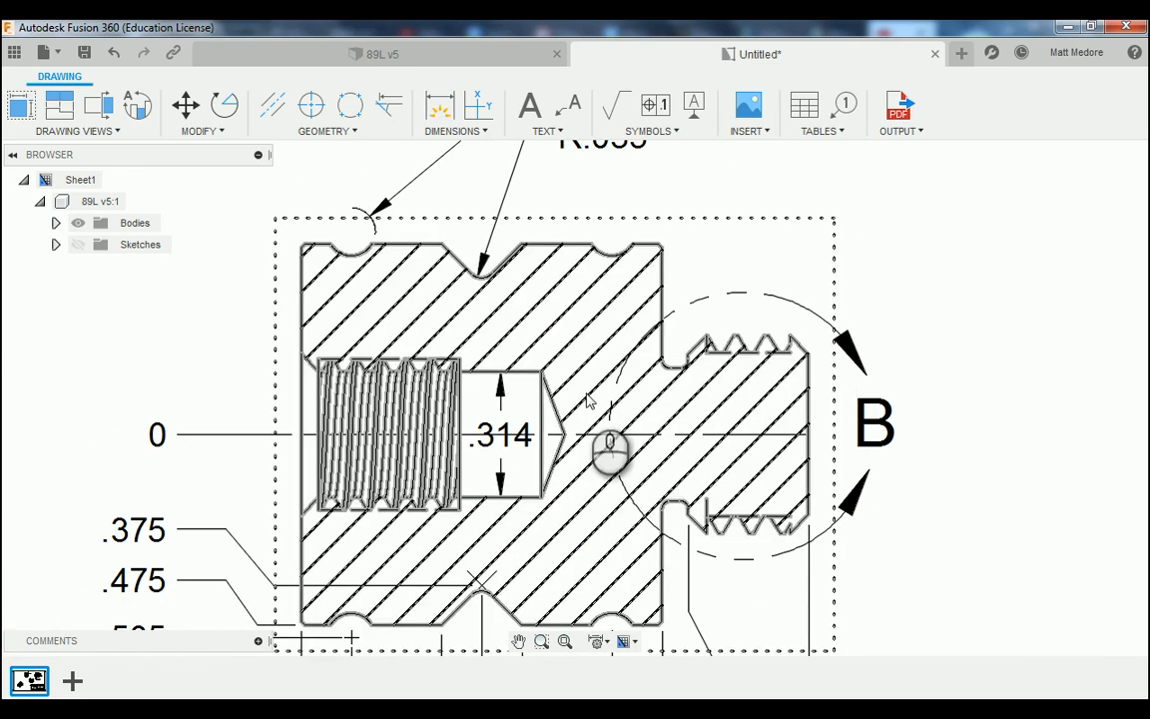
Move the drilled bore's dimension text above section A-A under the V-groove radius, with its dimension line just past the drill tip.
left_click(505, 446)
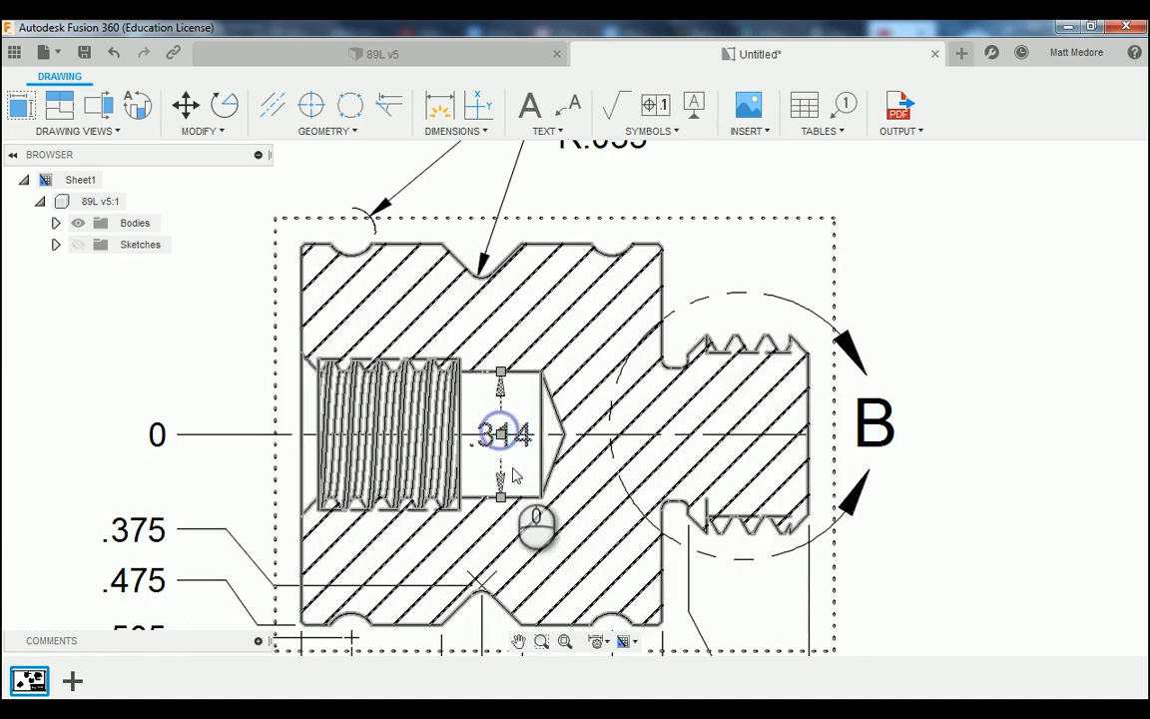
scroll(534, 439, "down", 3)
scroll(534, 439, "down", 2)
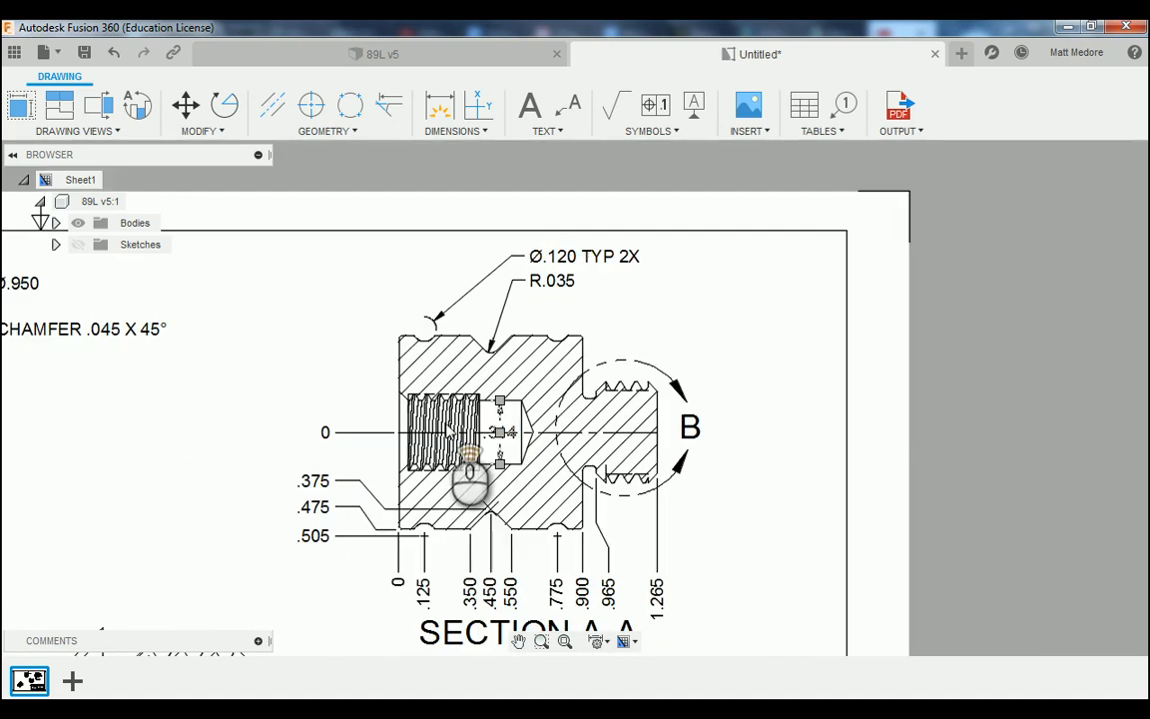
scroll(519, 431, "up", 4)
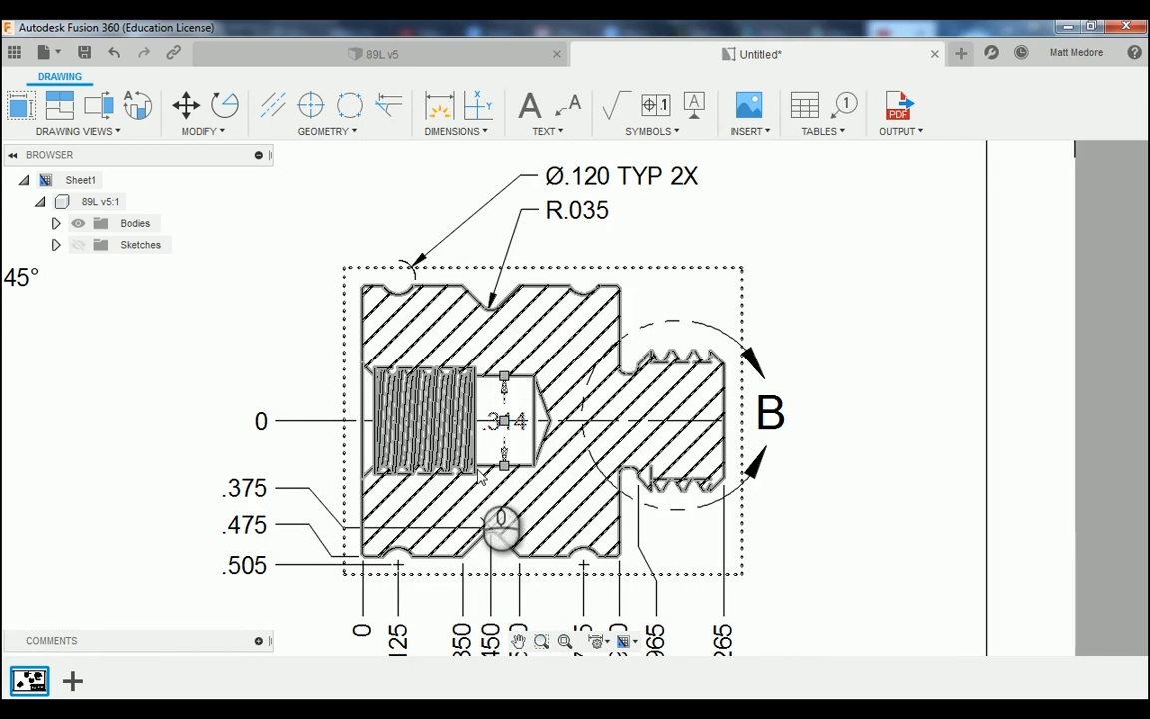
left_click(505, 421)
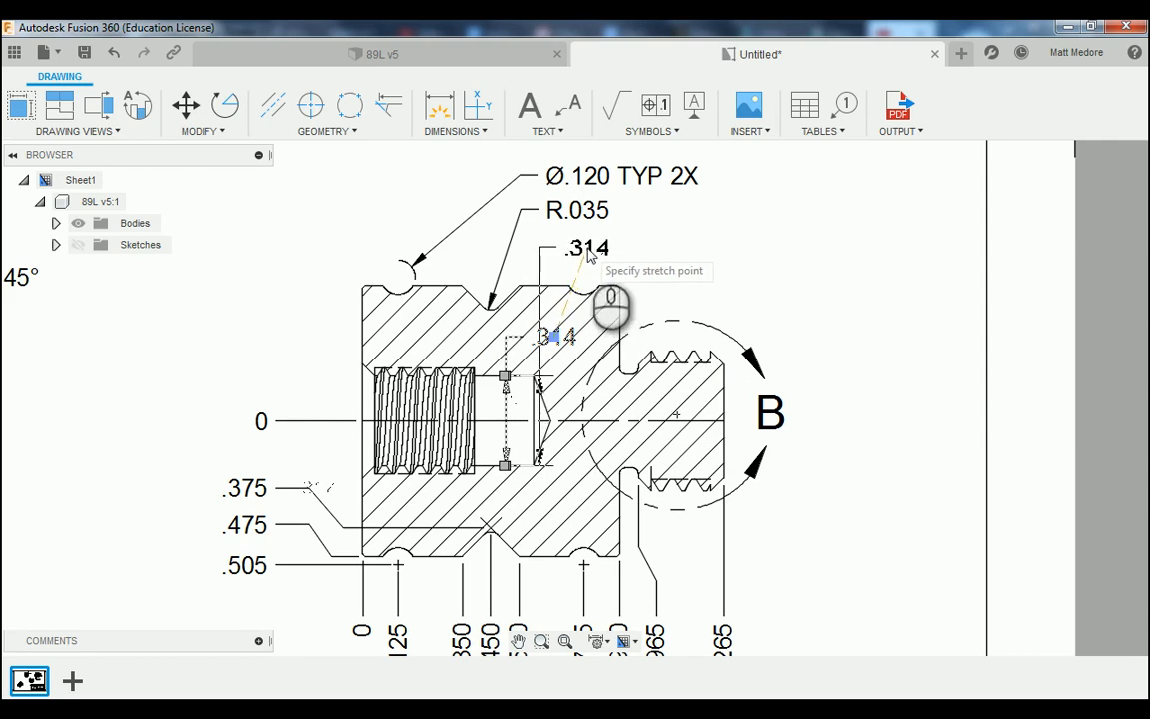
left_click(589, 255)
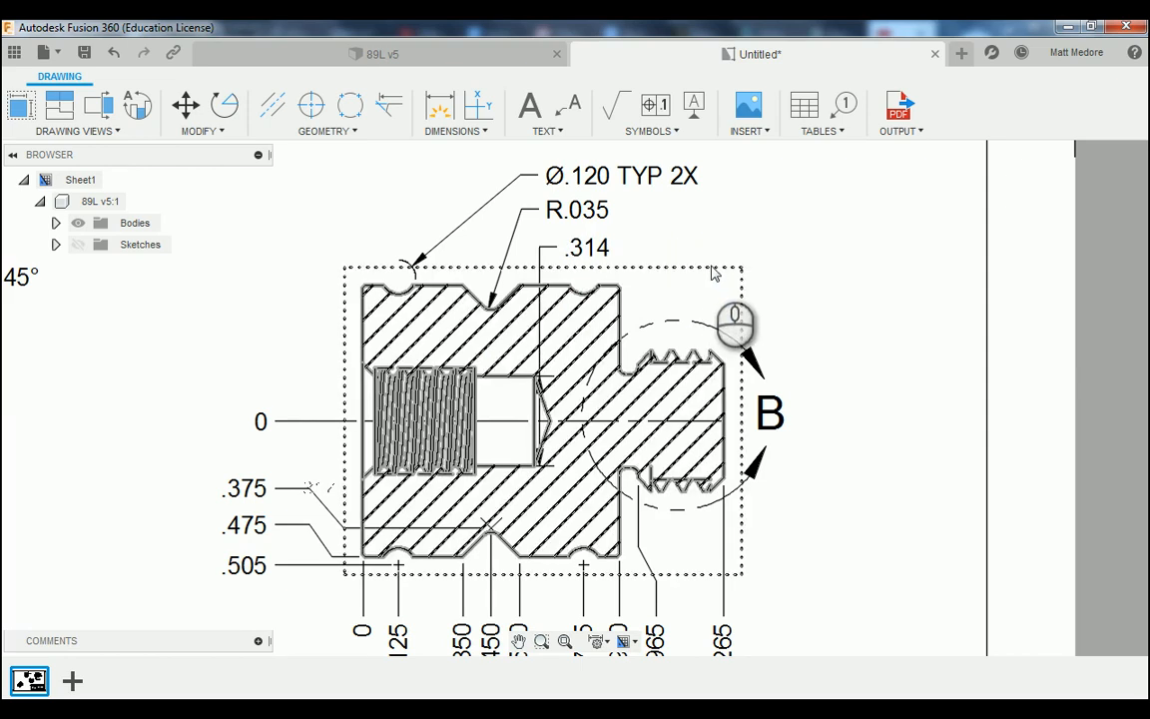
scroll(569, 479, "up", 5)
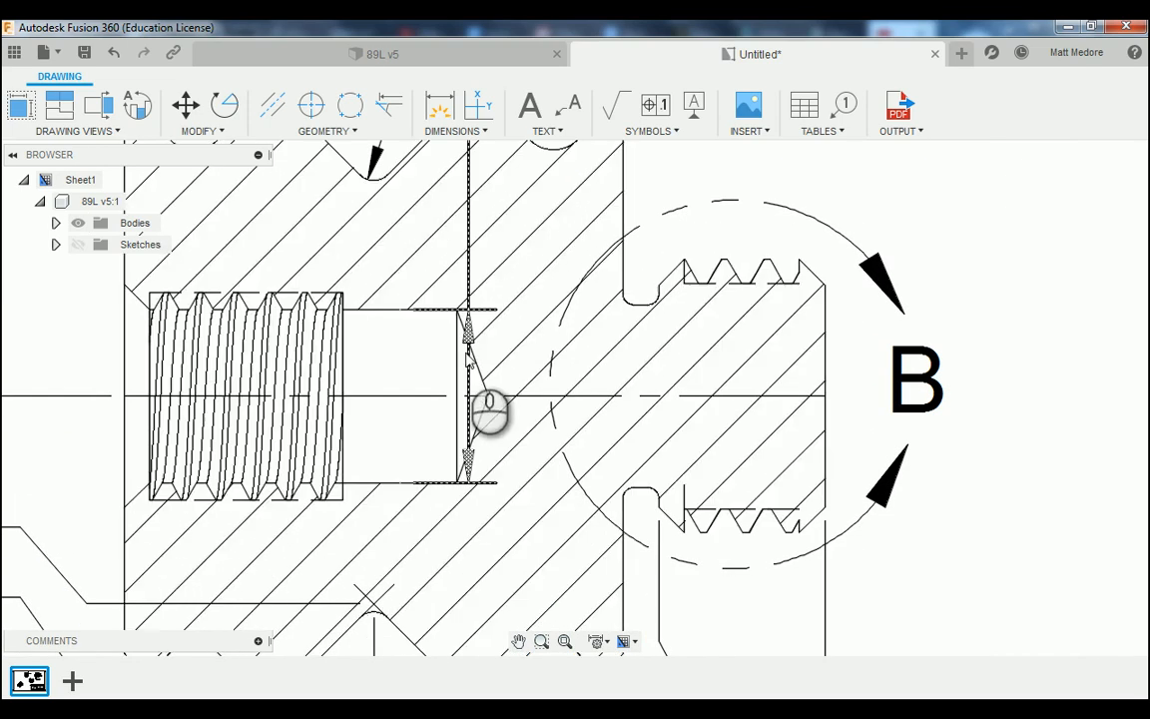
left_click(470, 385)
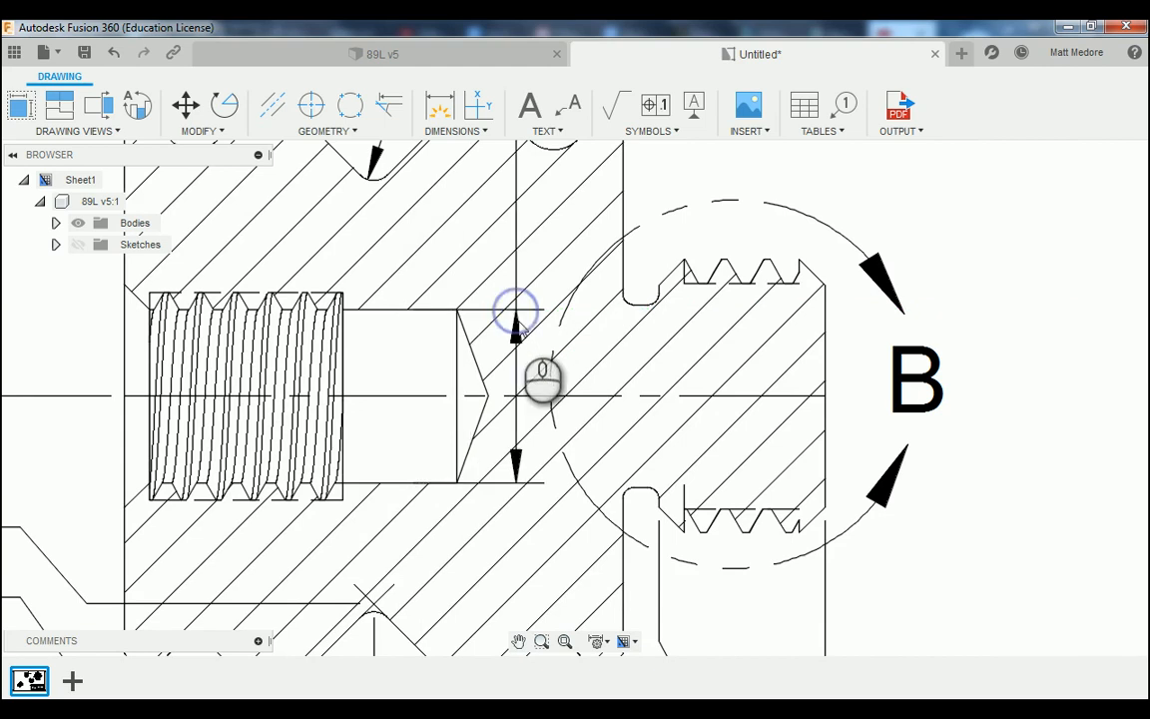
left_click(515, 309)
Prefix the drilled bore's dimension in section A-A with a diameter symbol and append ".600" followed by the depth symbol.
scroll(372, 585, "down", 3)
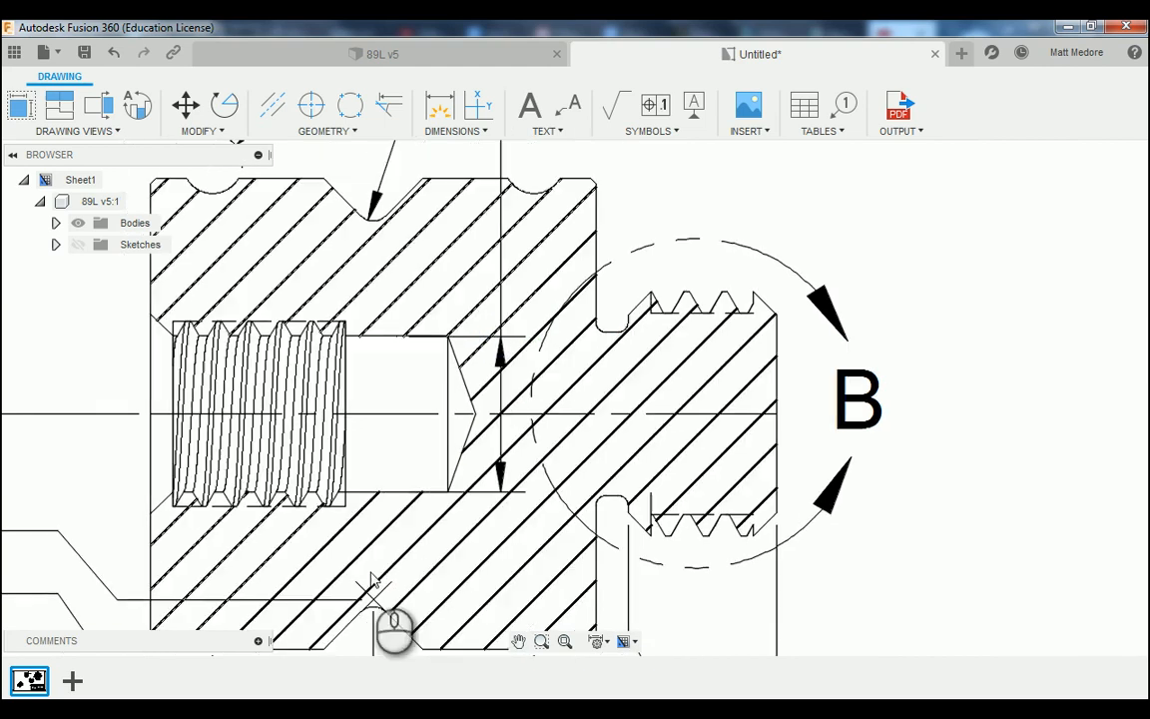
scroll(565, 338, "up", 2)
scroll(740, 315, "up", 1)
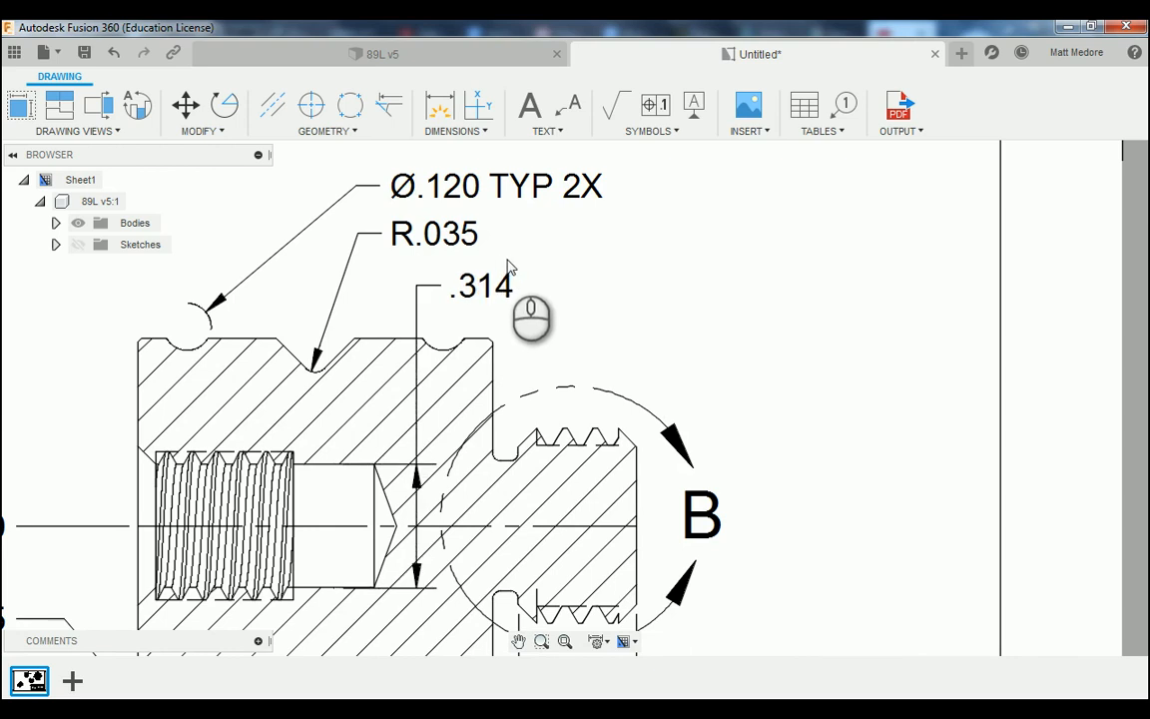
double_click(458, 288)
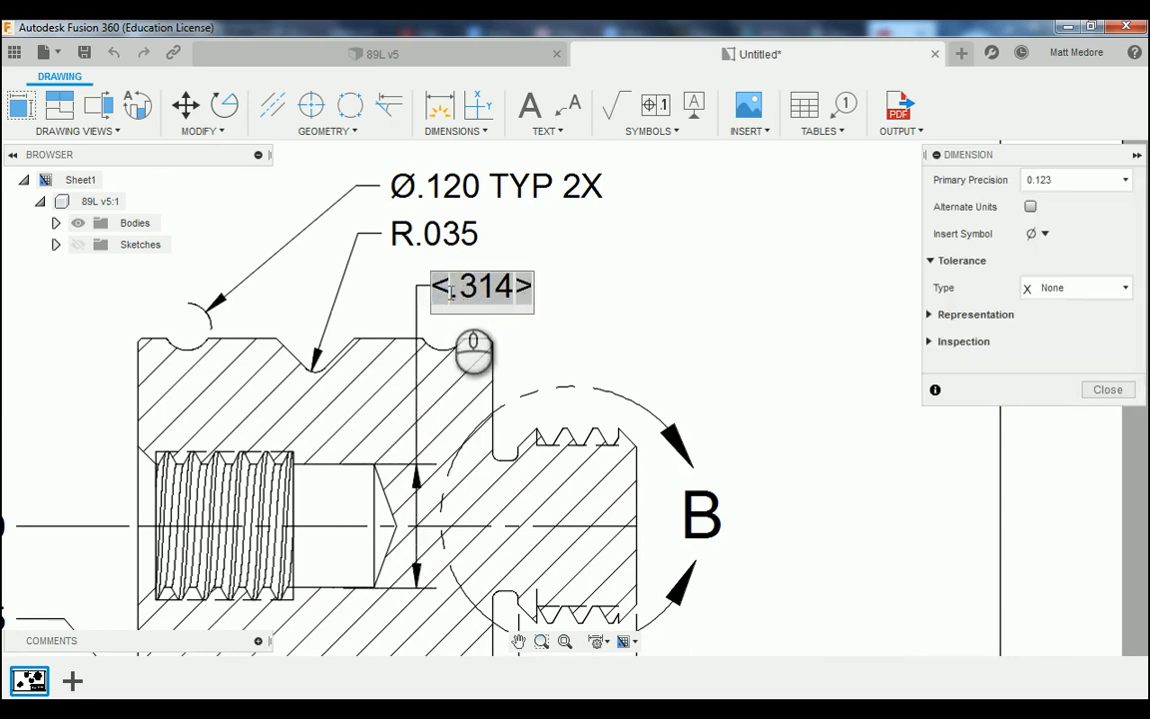
left_click(1038, 235)
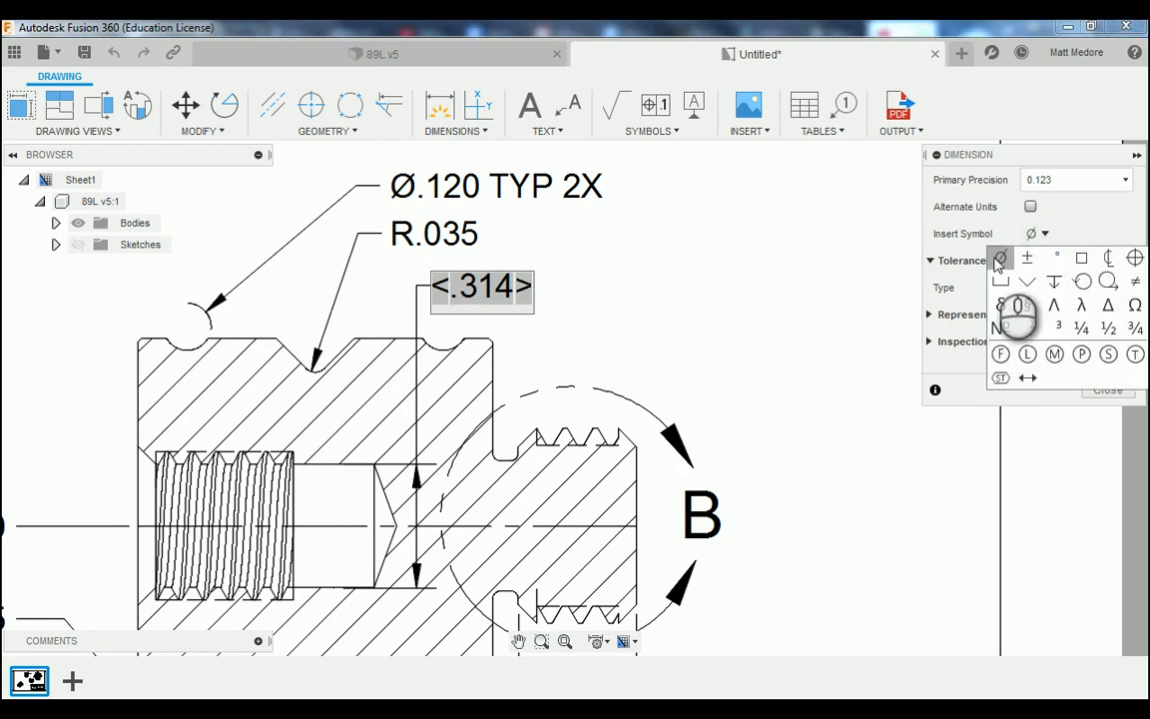
left_click(1000, 260)
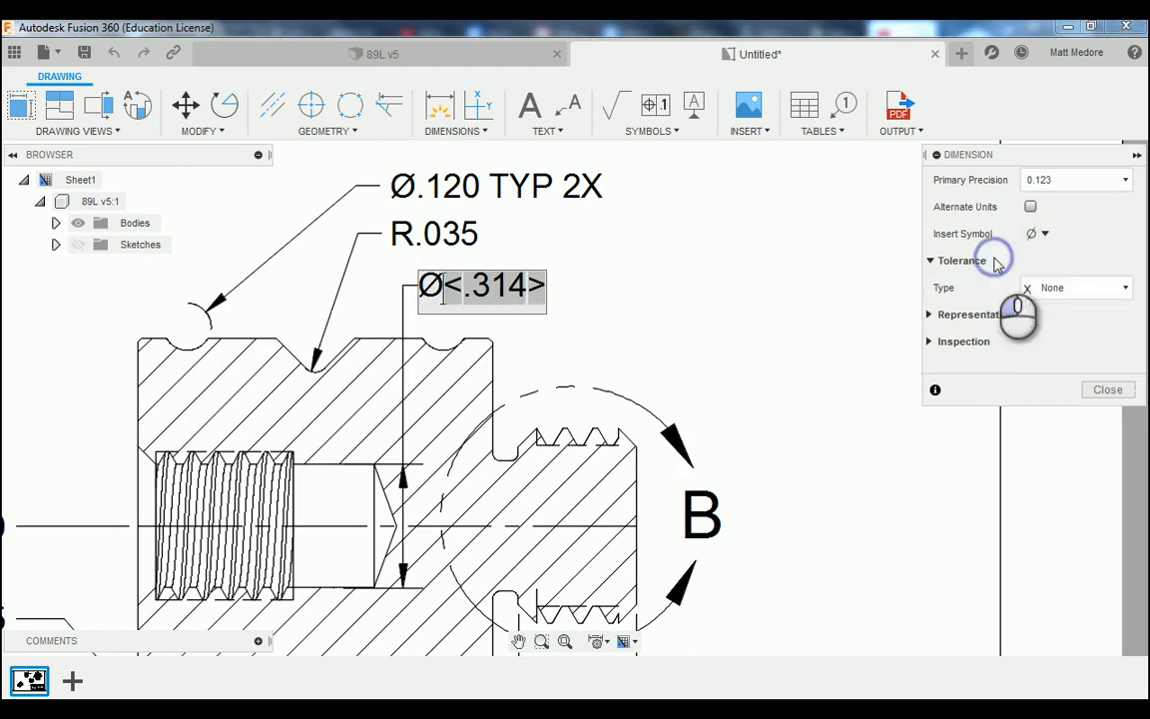
left_click(546, 287)
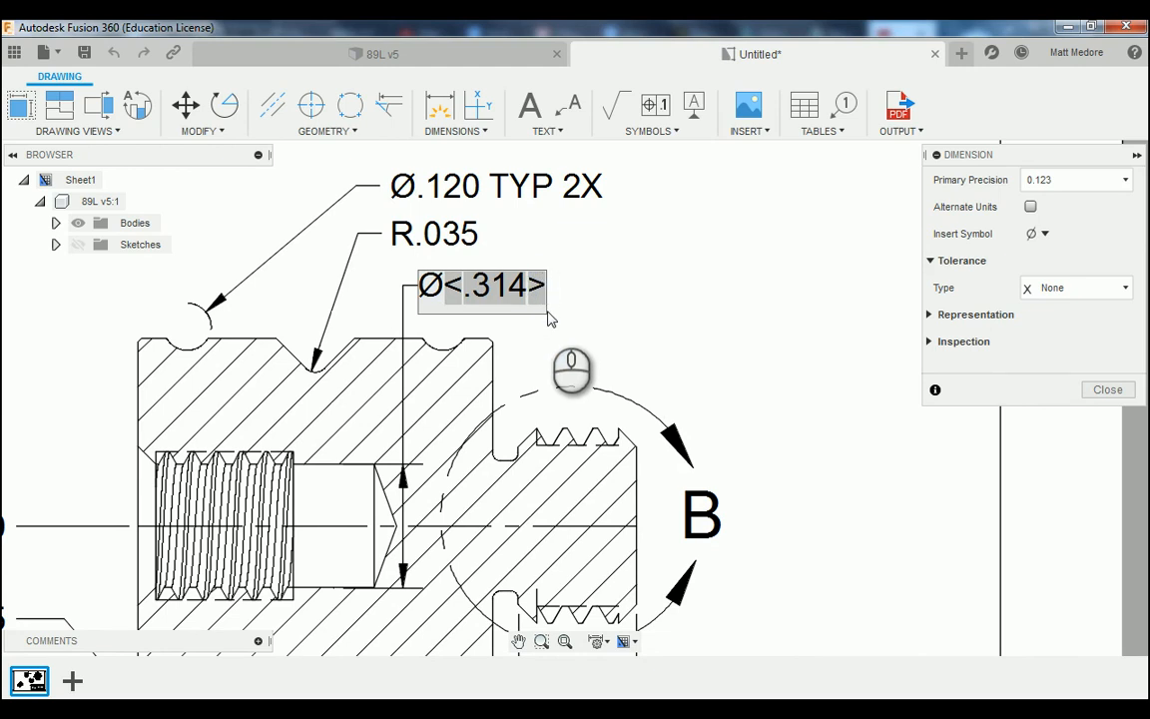
type(".600")
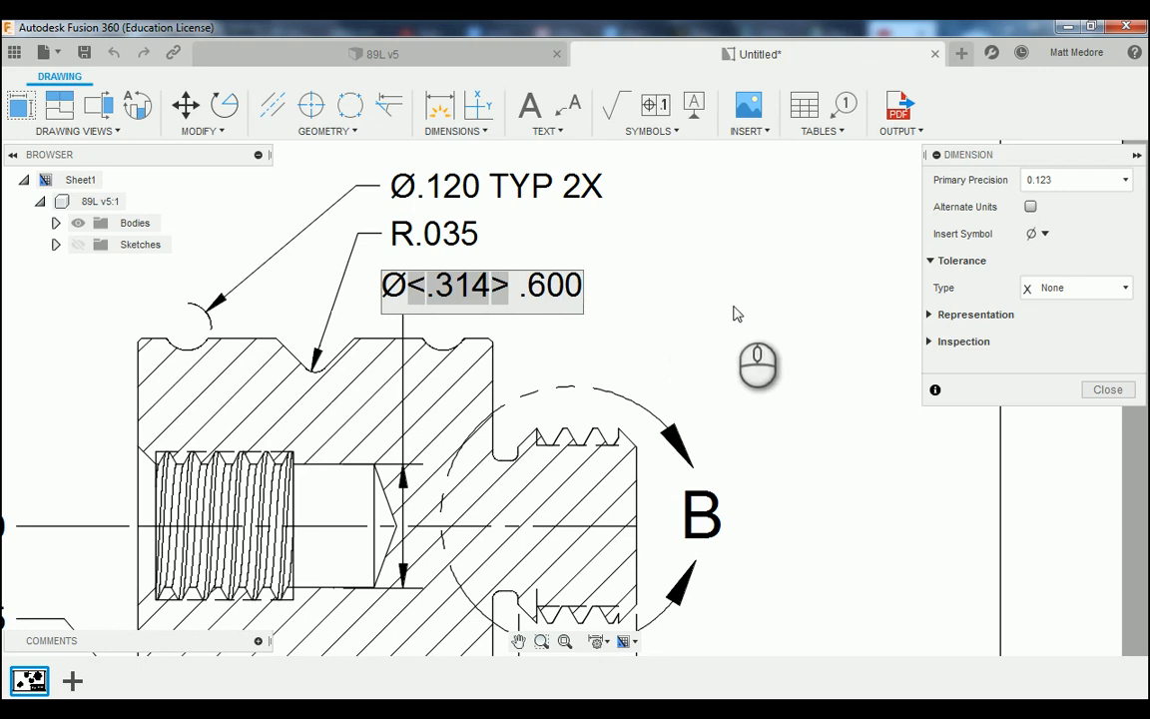
left_click(1038, 233)
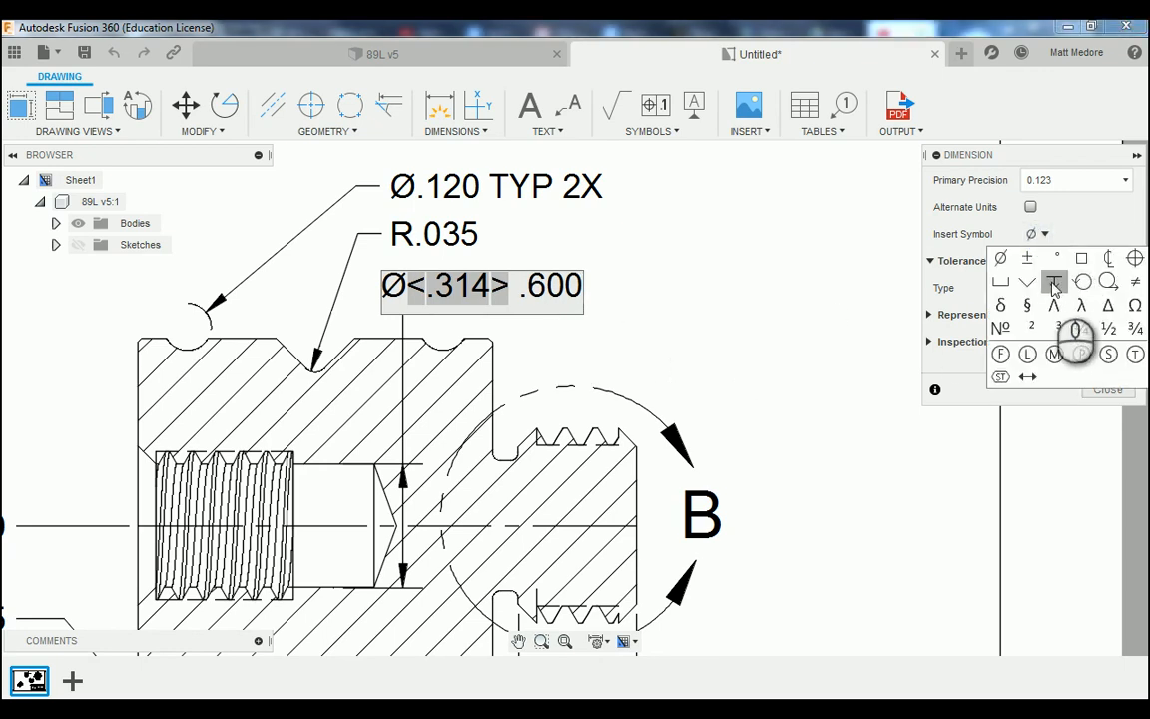
left_click(1056, 282)
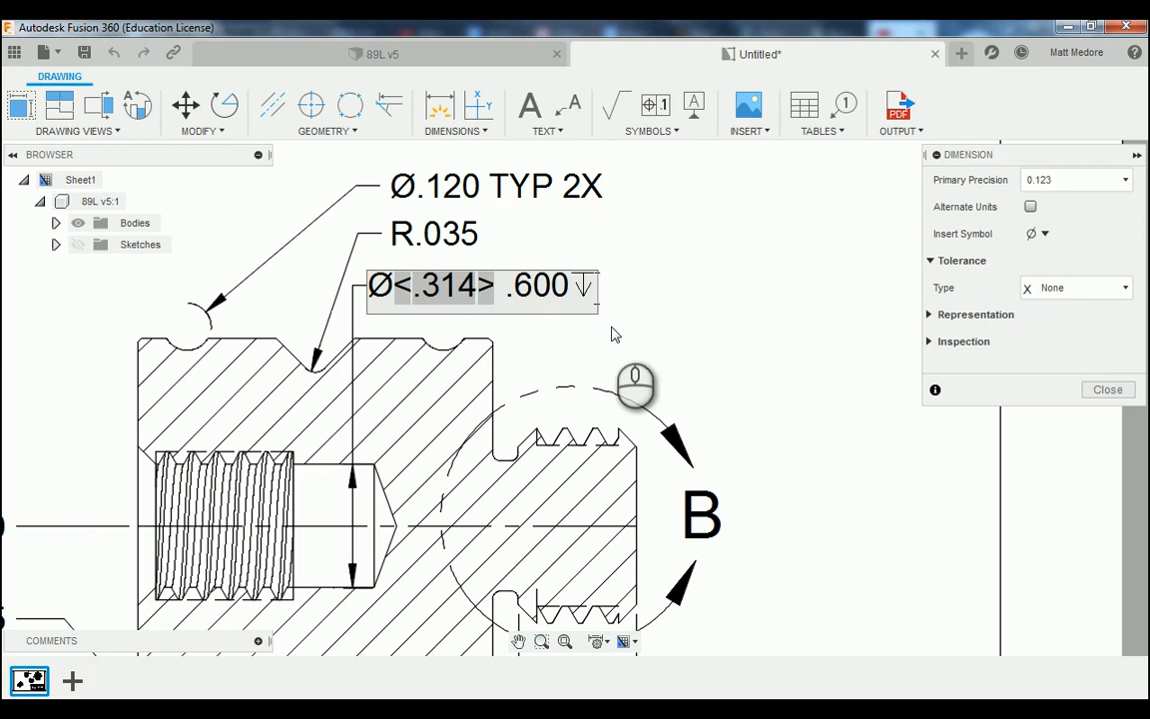
Add a second line reading "140° DRILL POINT" to the drilled bore's dimension text.
key("Return")
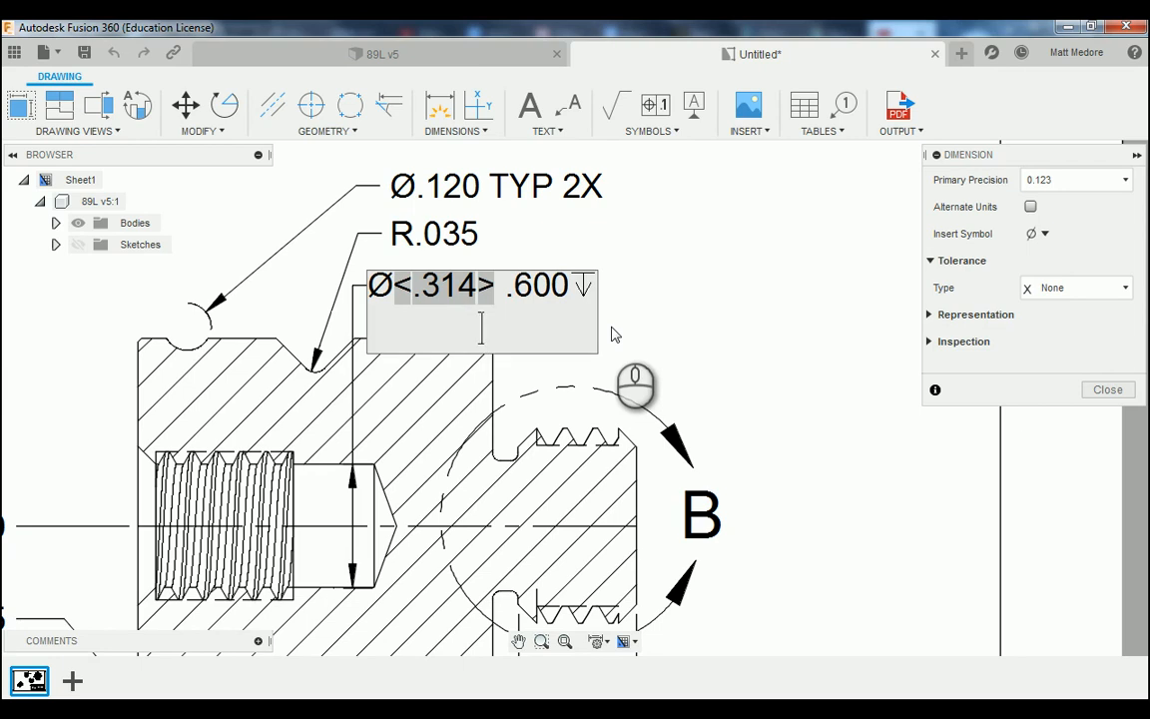
type("140")
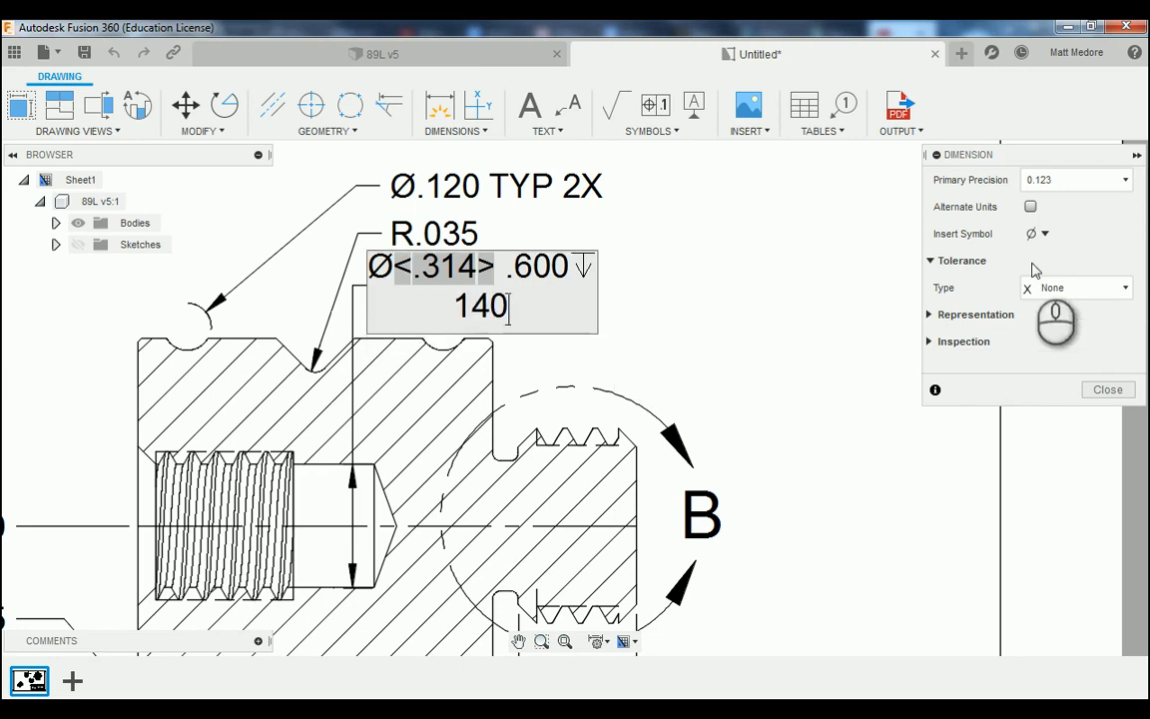
left_click(1041, 233)
left_click(1054, 257)
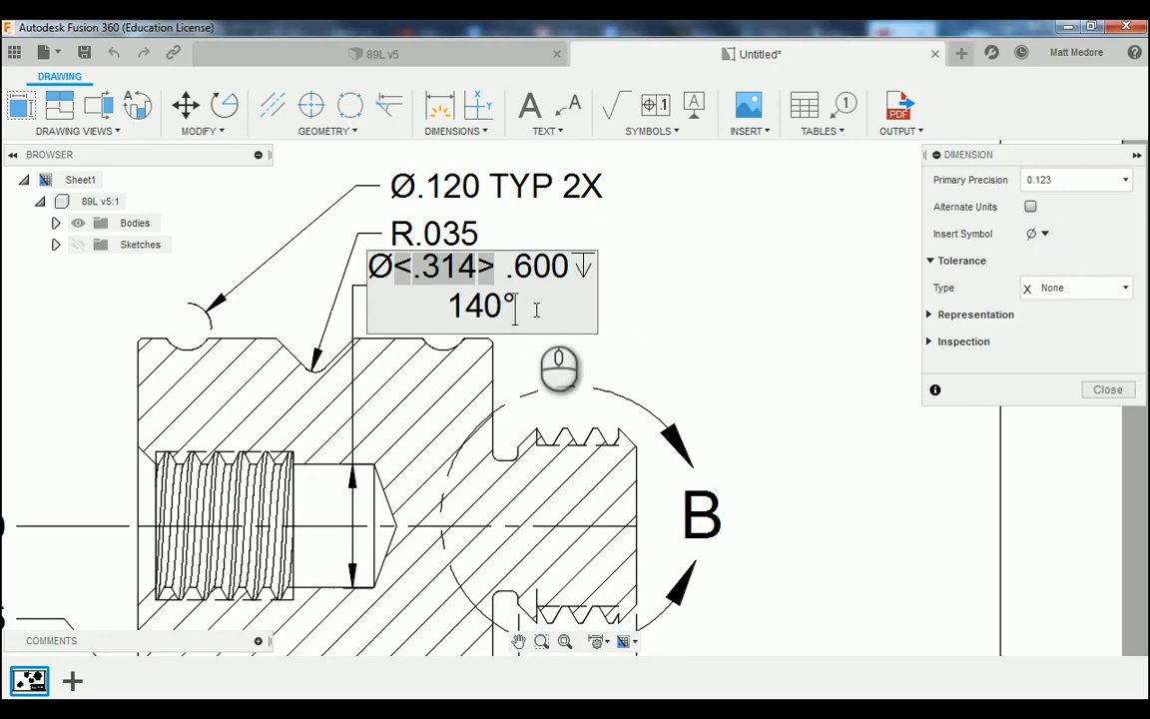
type("DRILL POINT")
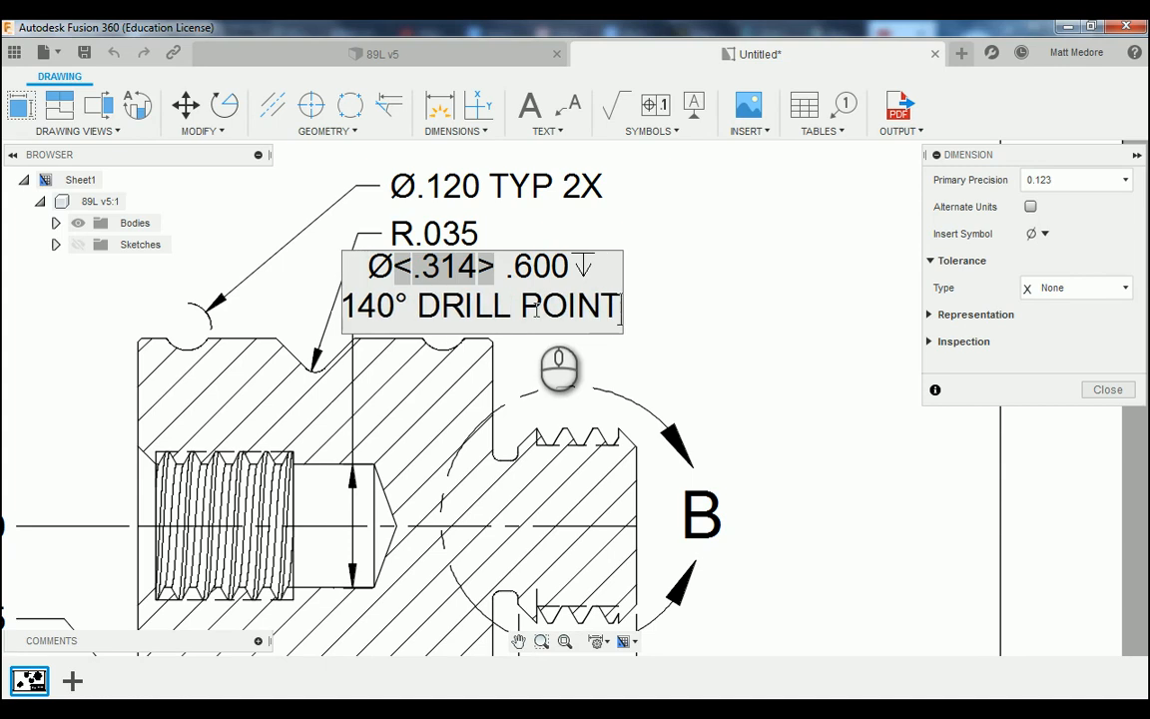
left_click(1106, 390)
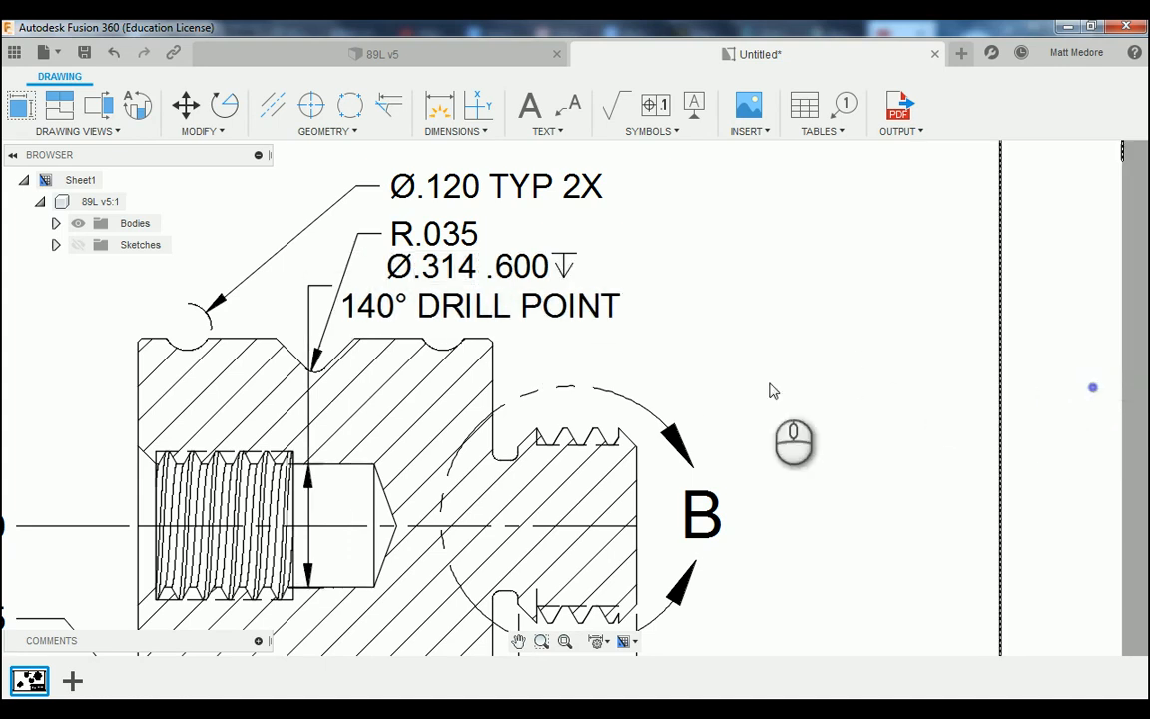
Move the drilled bore's callout beside the V-groove radius text, clear of the section outline, with its dimension line just past the drill tip.
left_click(451, 297)
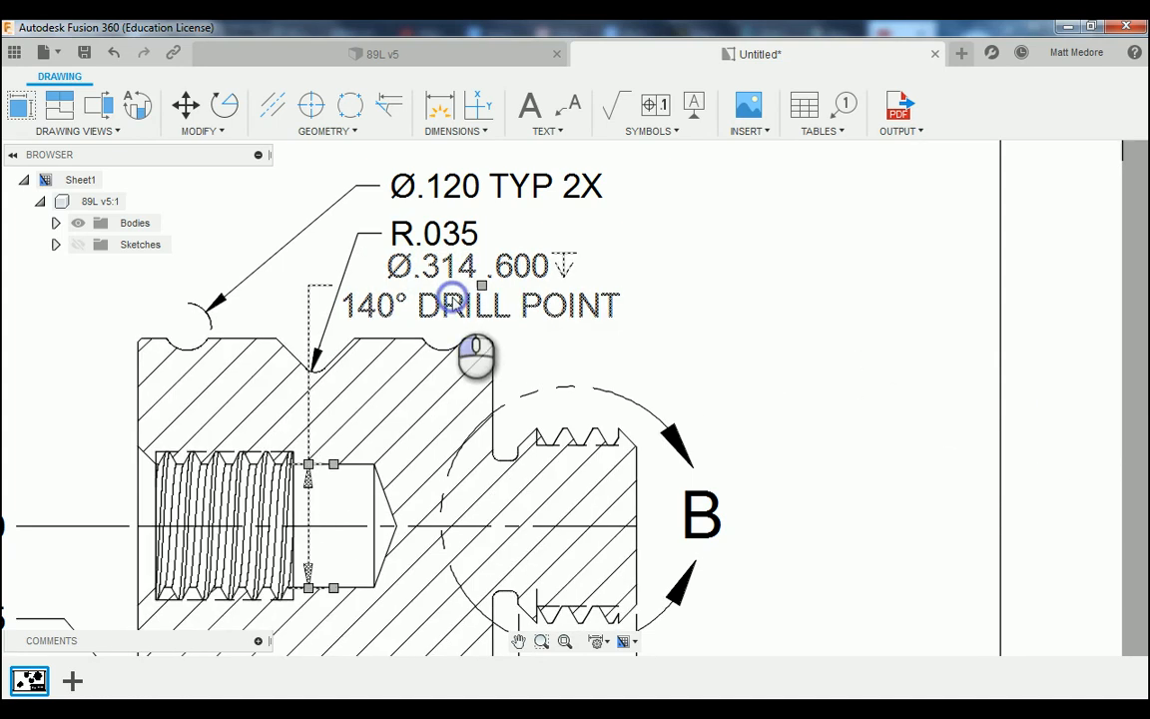
left_click(482, 287)
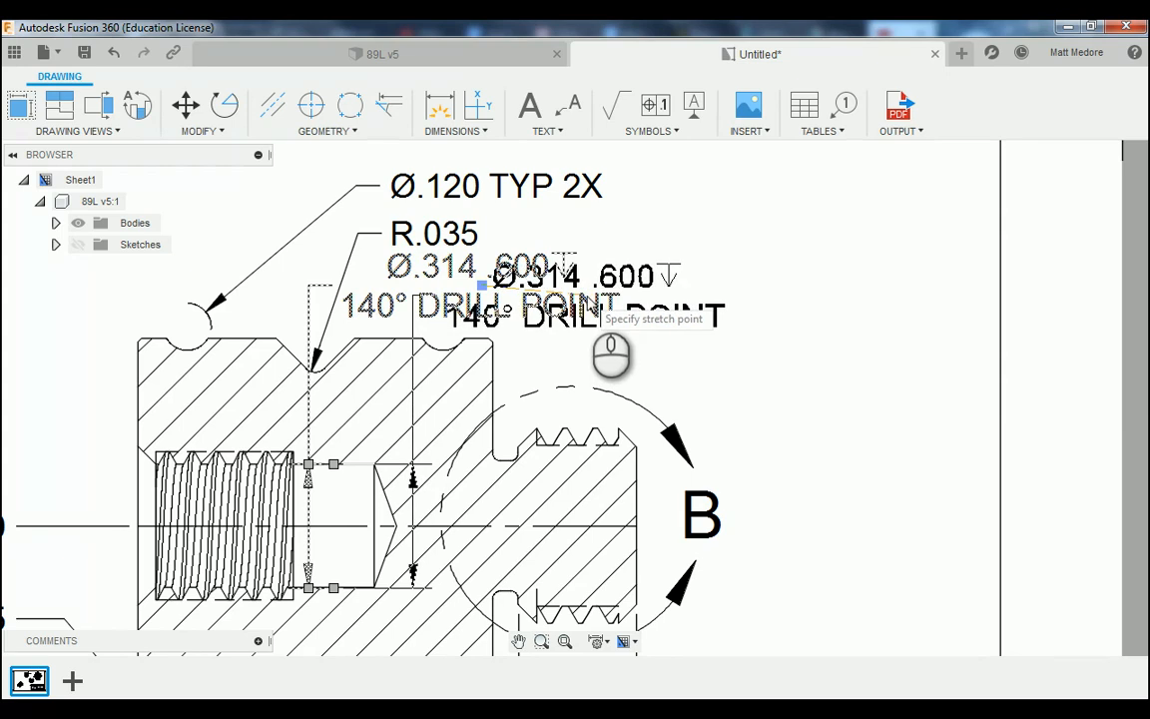
left_click(589, 298)
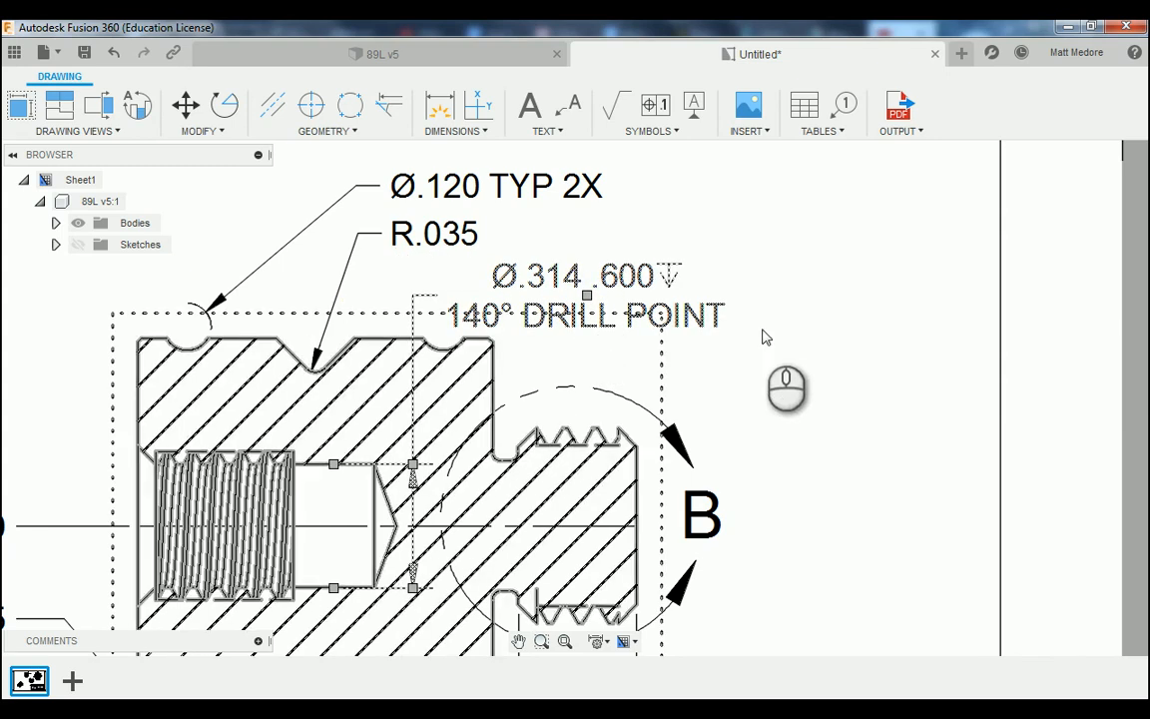
left_click(586, 297)
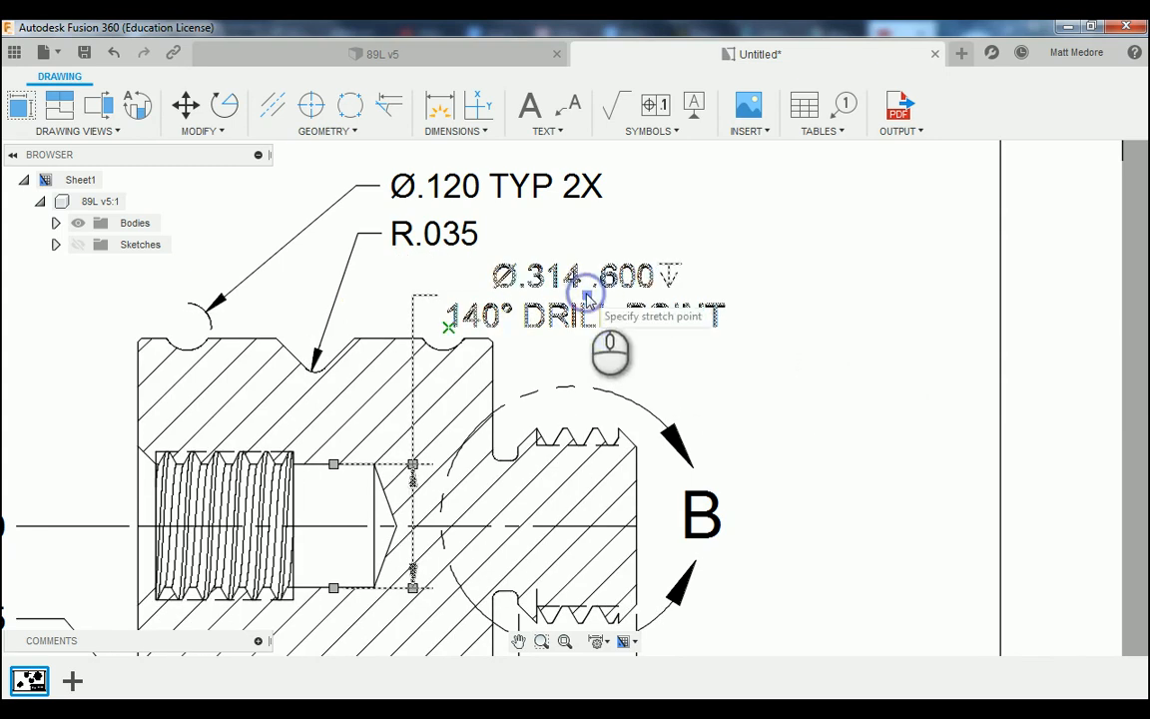
left_click(587, 269)
left_click(660, 351)
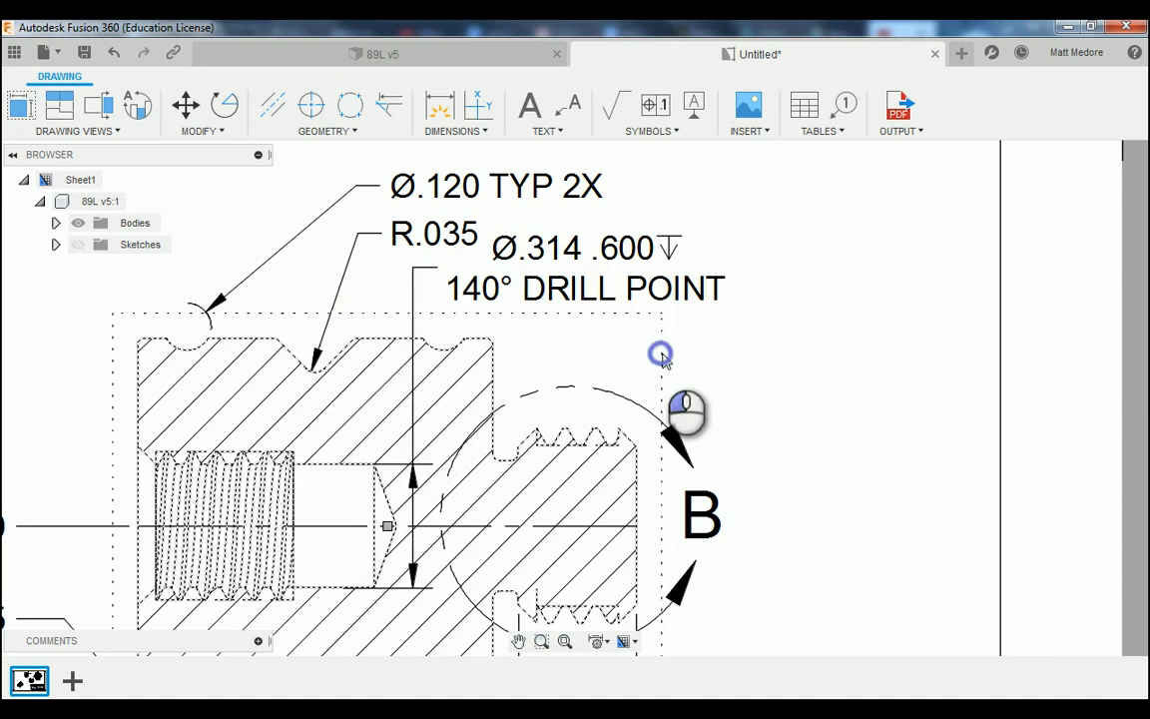
Move the circular end view straight down by about 0.4, carrying its aligned section A-A with it.
scroll(493, 574, "down", 2)
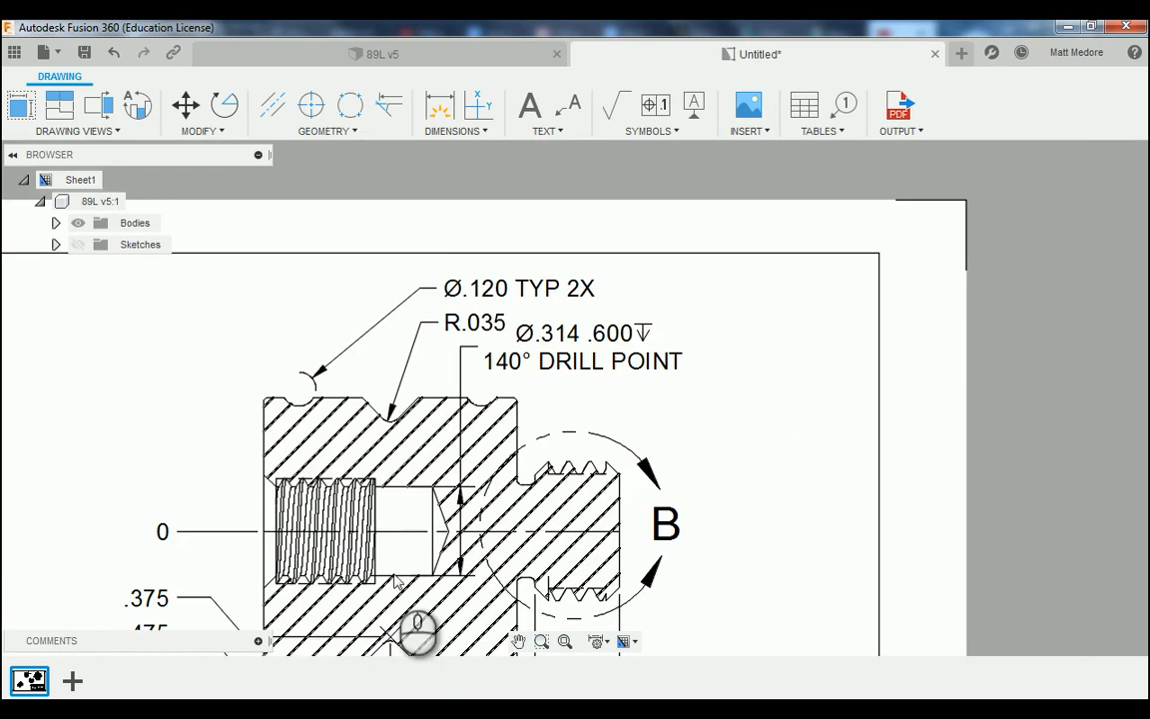
scroll(430, 449, "up", 3)
scroll(499, 320, "down", 1)
scroll(577, 312, "down", 3)
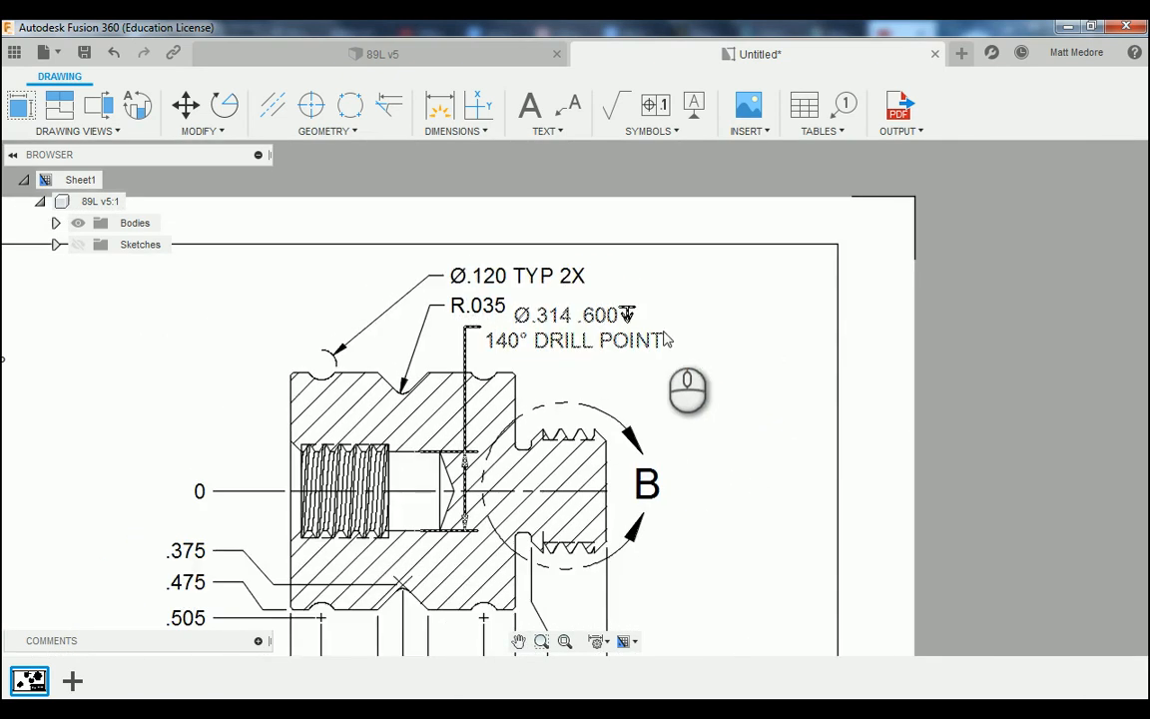
scroll(565, 342, "up", 3)
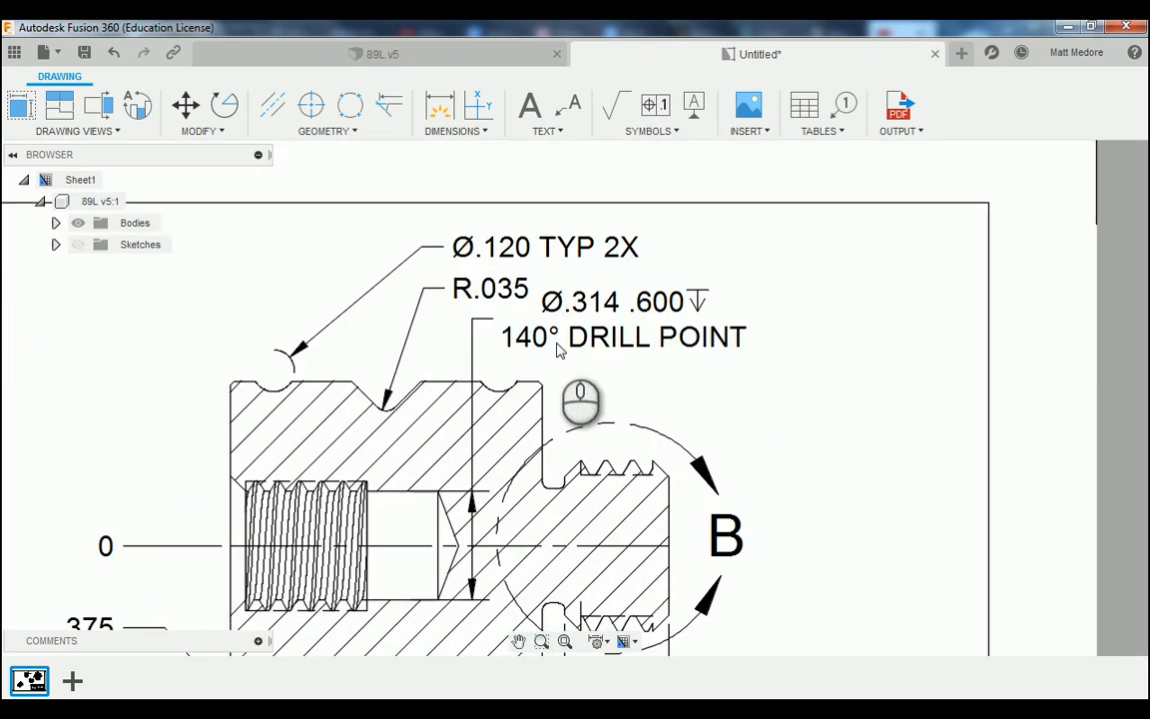
scroll(687, 368, "down", 1)
scroll(518, 305, "down", 2)
scroll(579, 314, "down", 1)
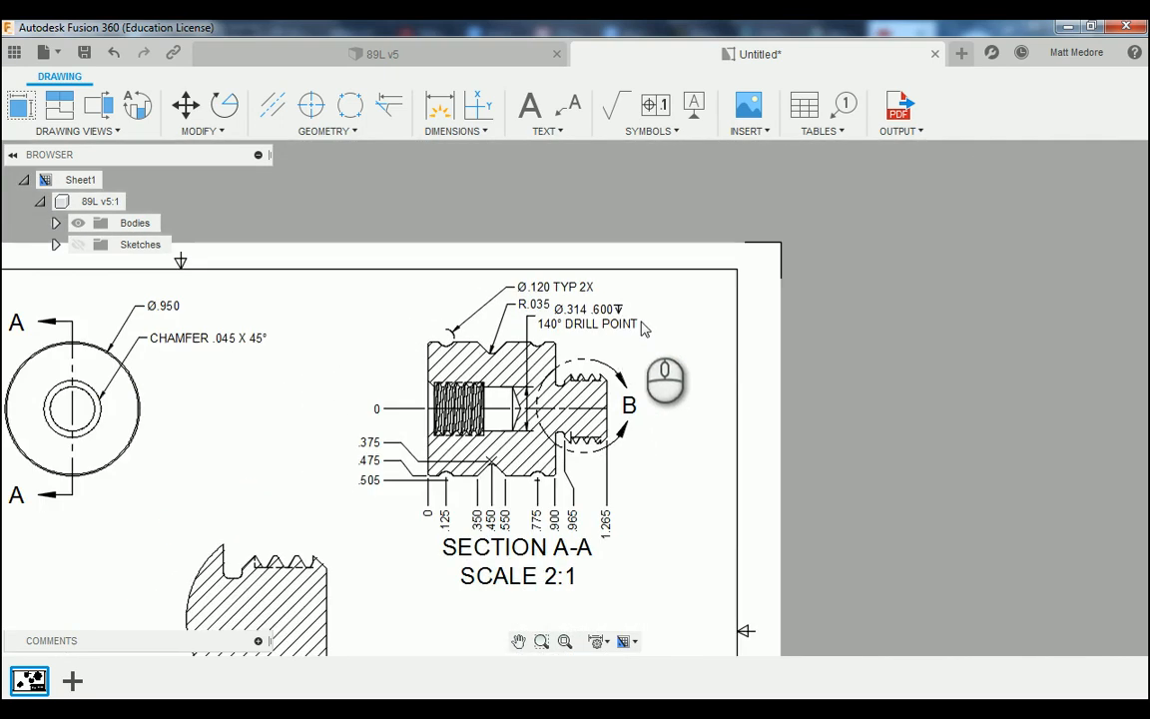
scroll(645, 323, "down", 1)
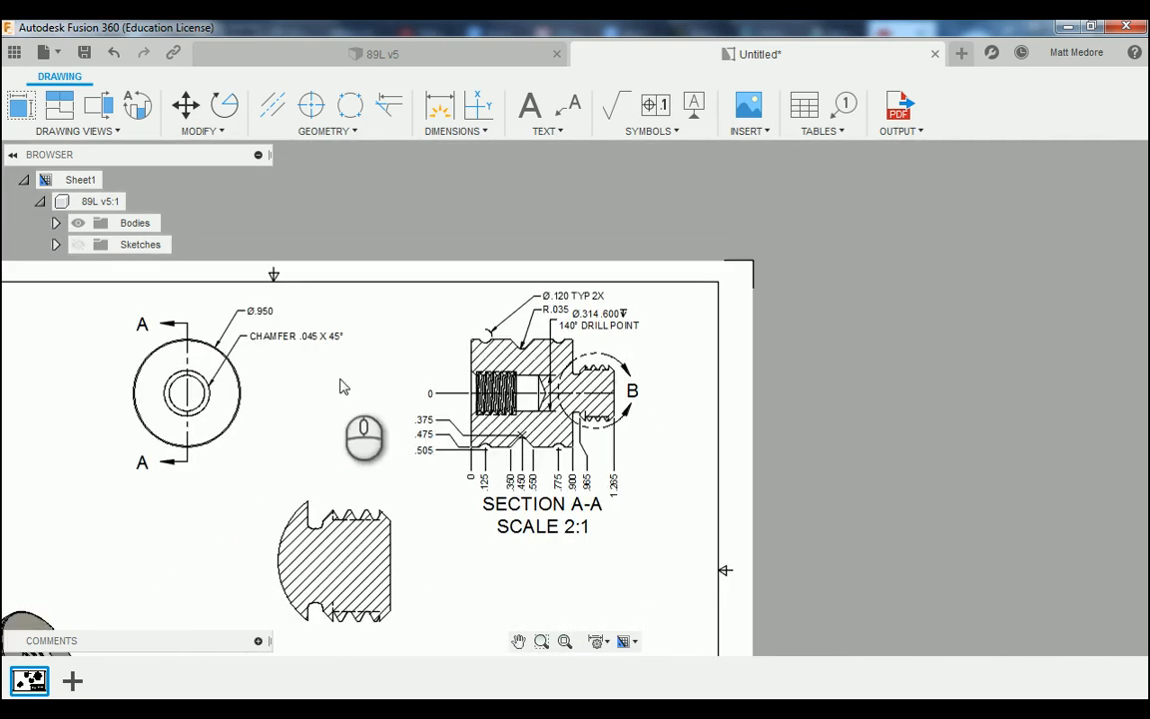
left_click(214, 395)
left_click(187, 392)
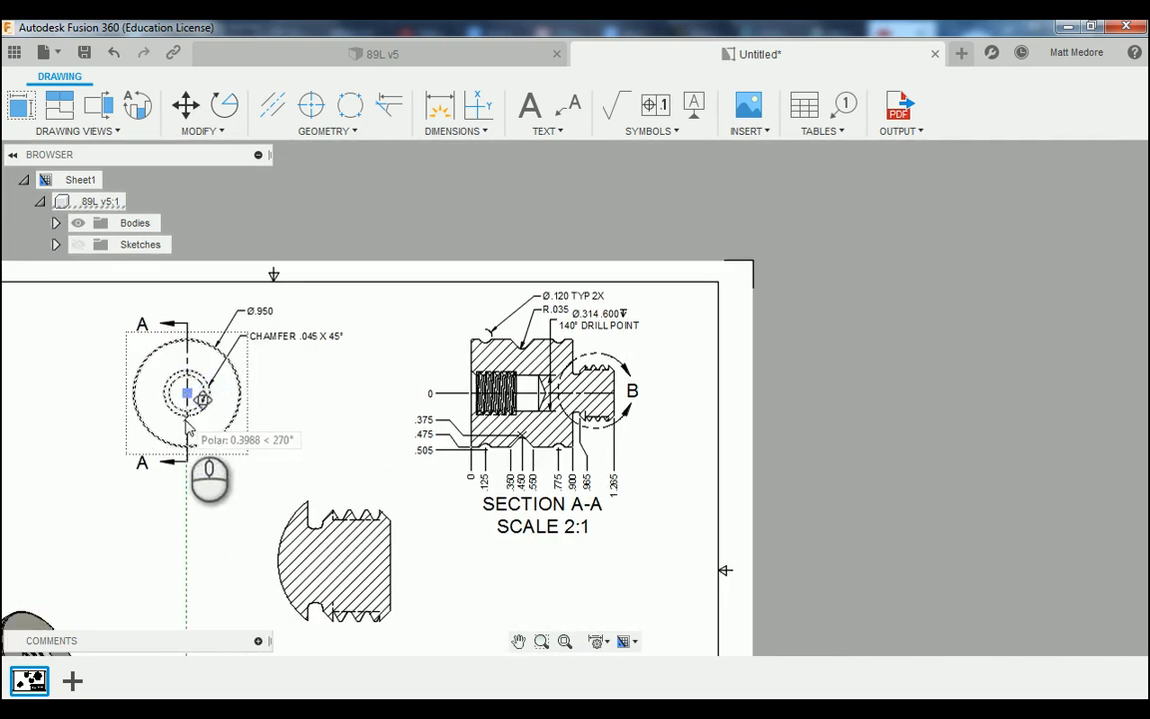
left_click(185, 420)
left_click(355, 415)
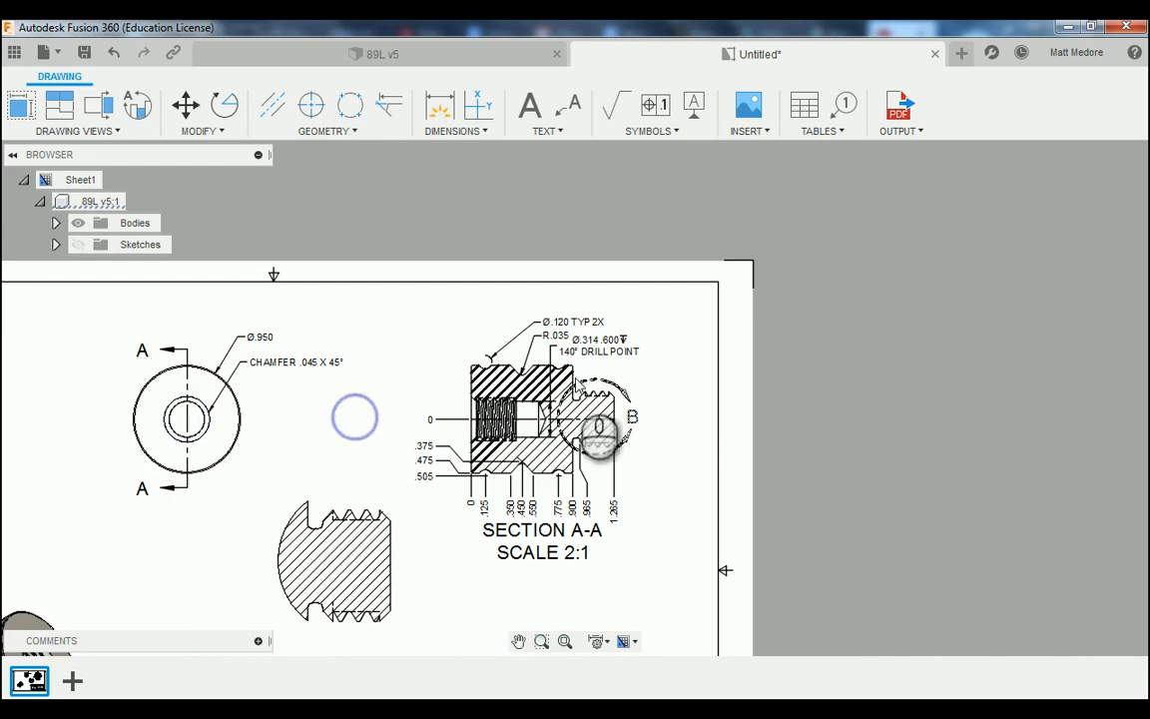
Raise the round groove's diameter and V-groove radius dimensions above the drilled bore callout, lining up all three texts at the left.
scroll(579, 429, "up", 2)
scroll(559, 382, "up", 3)
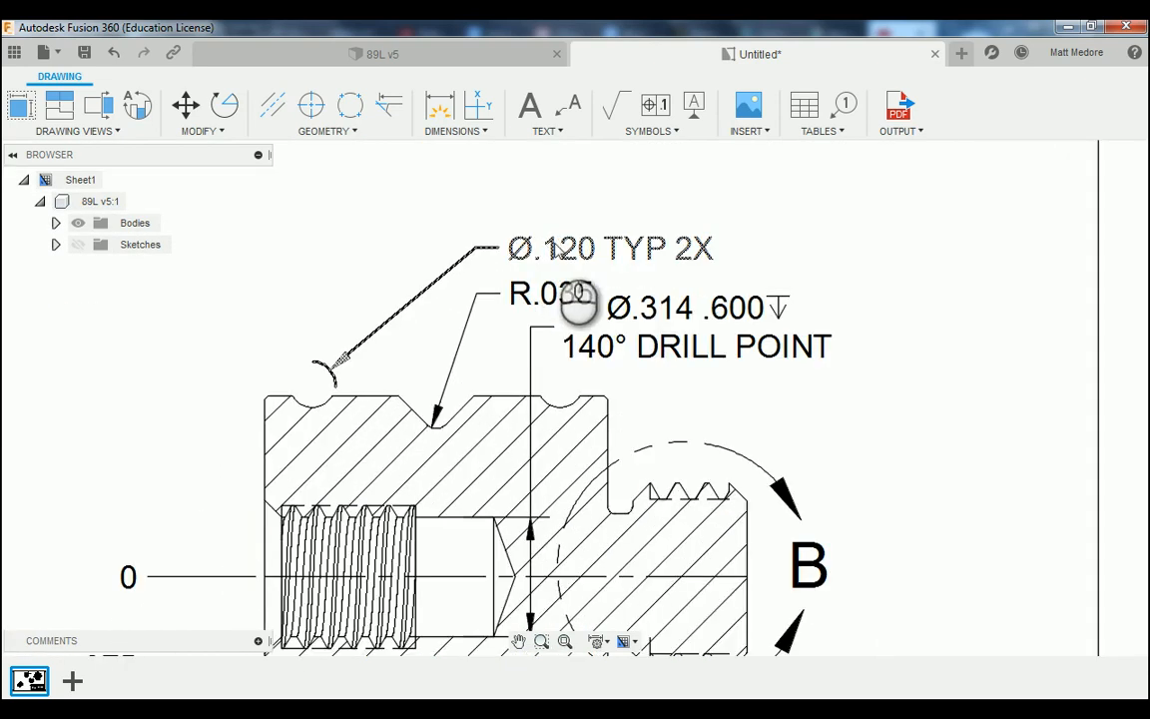
left_click(612, 246)
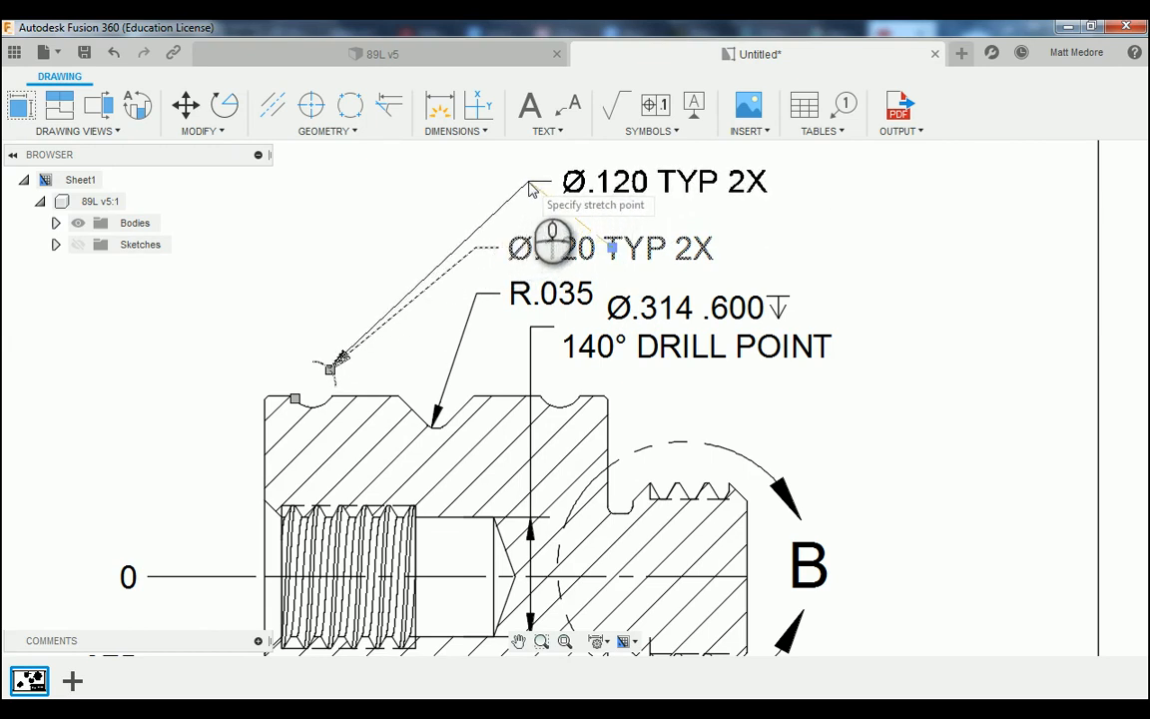
left_click(530, 189)
left_click(551, 291)
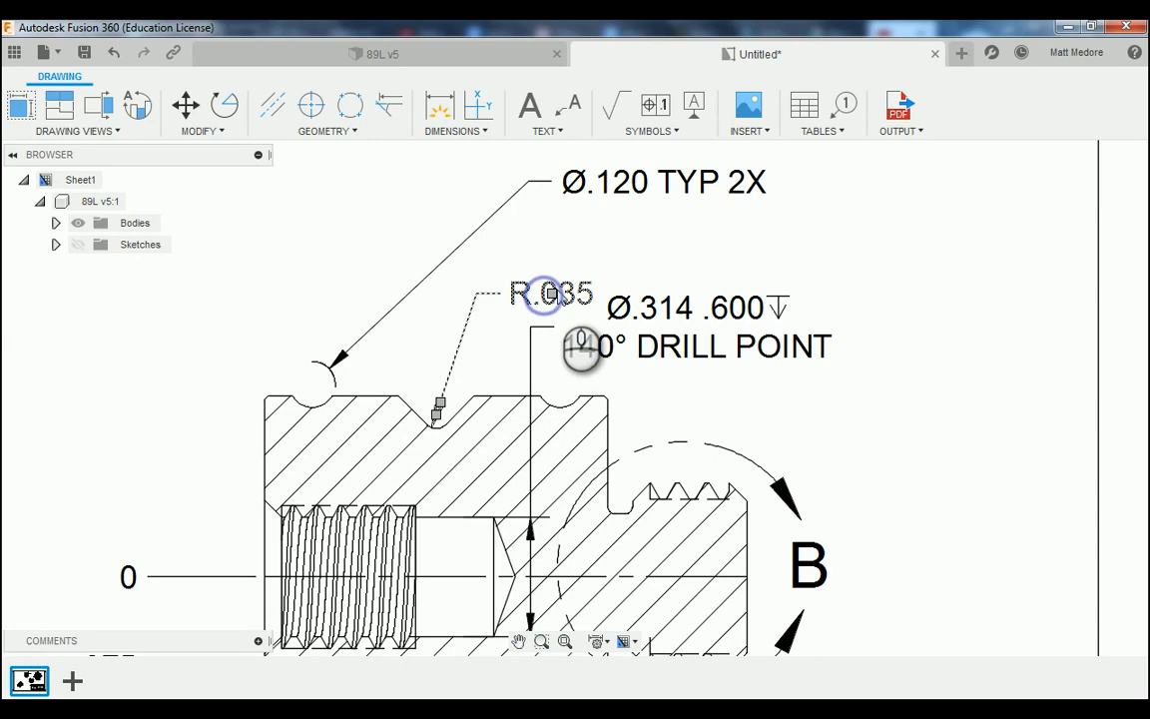
left_click(548, 294)
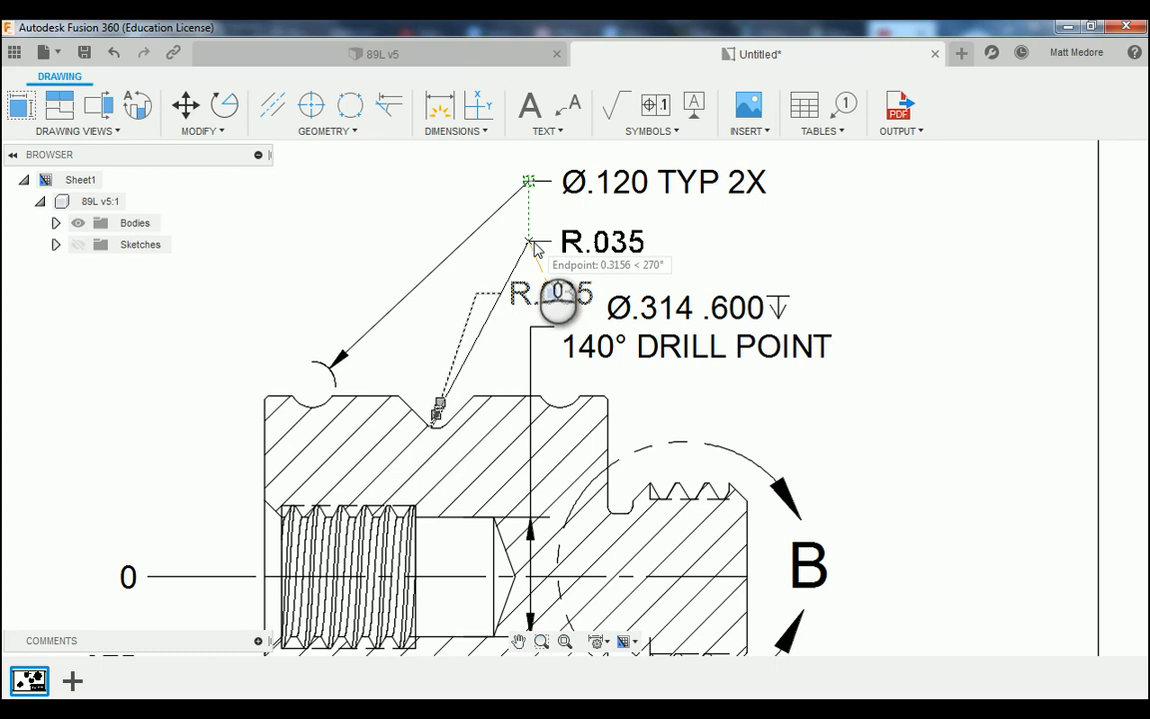
left_click(534, 245)
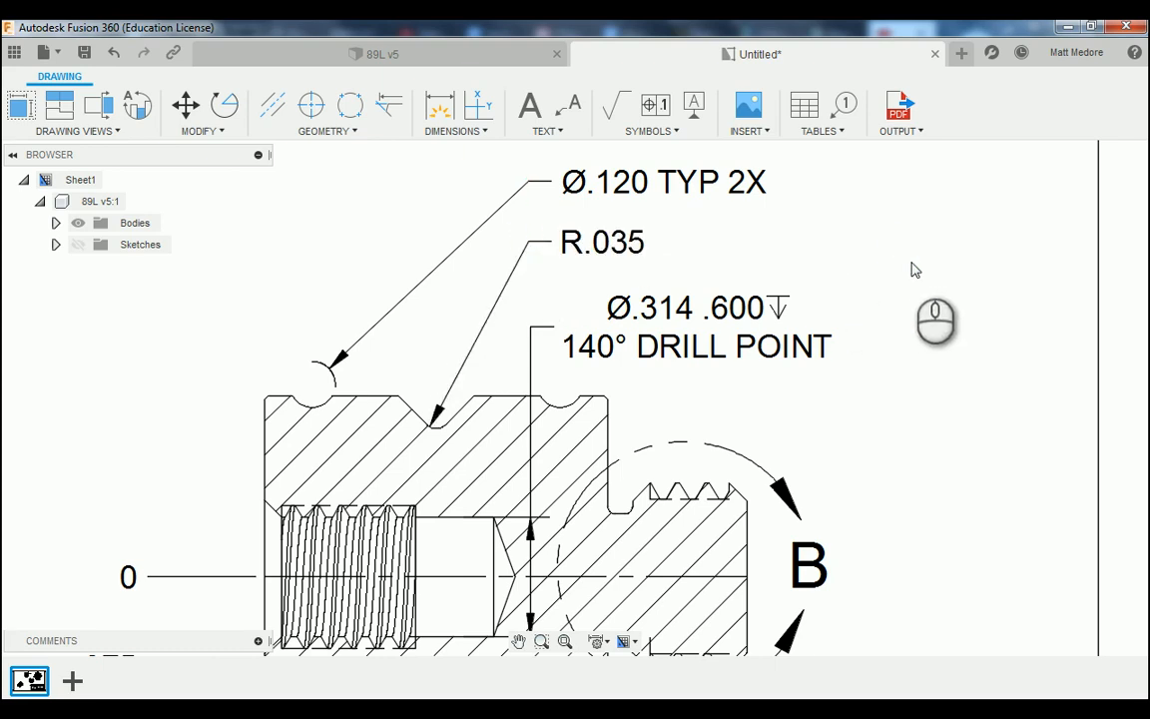
Attach a leader note reading "3/8-16 UNC" to the section's left end face at the threaded bore, placing its text above and left of the section.
scroll(949, 275, "down", 2)
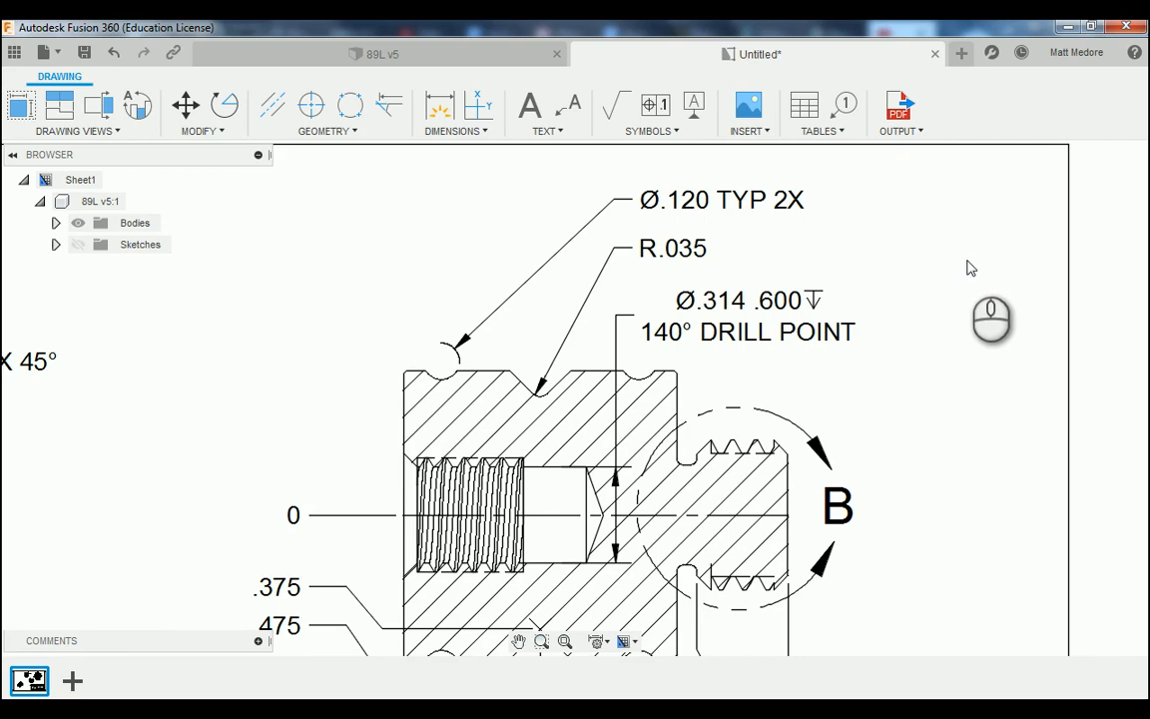
scroll(385, 333, "down", 2)
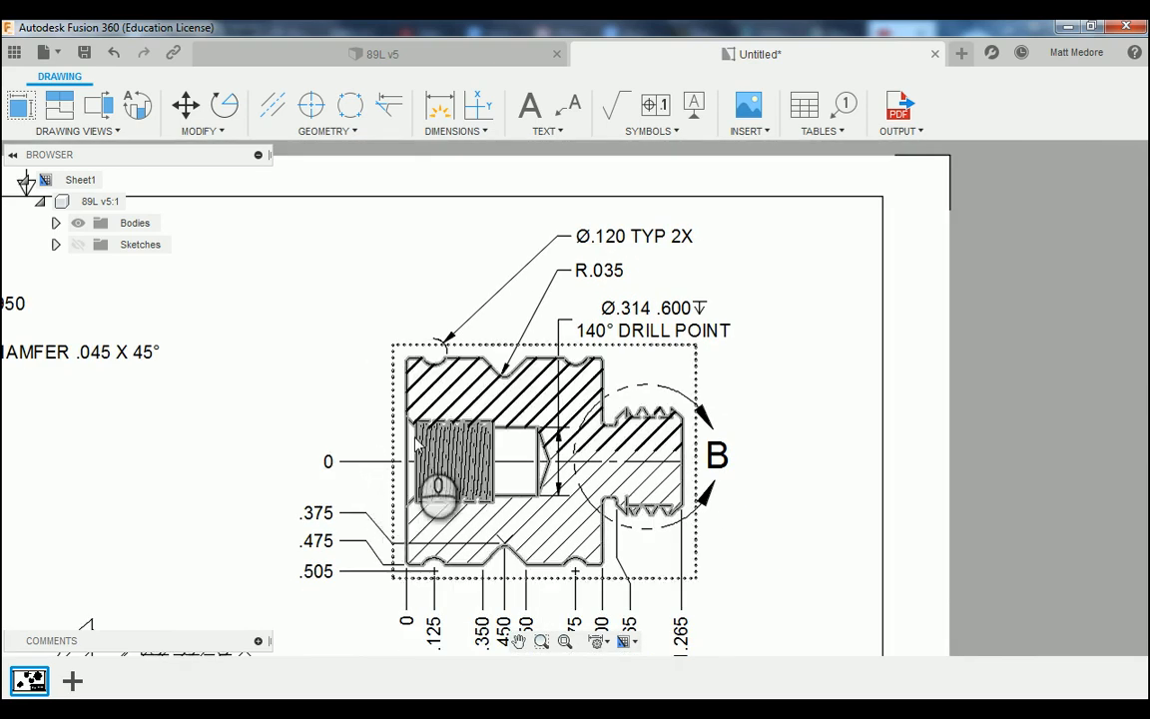
scroll(429, 434, "up", 1)
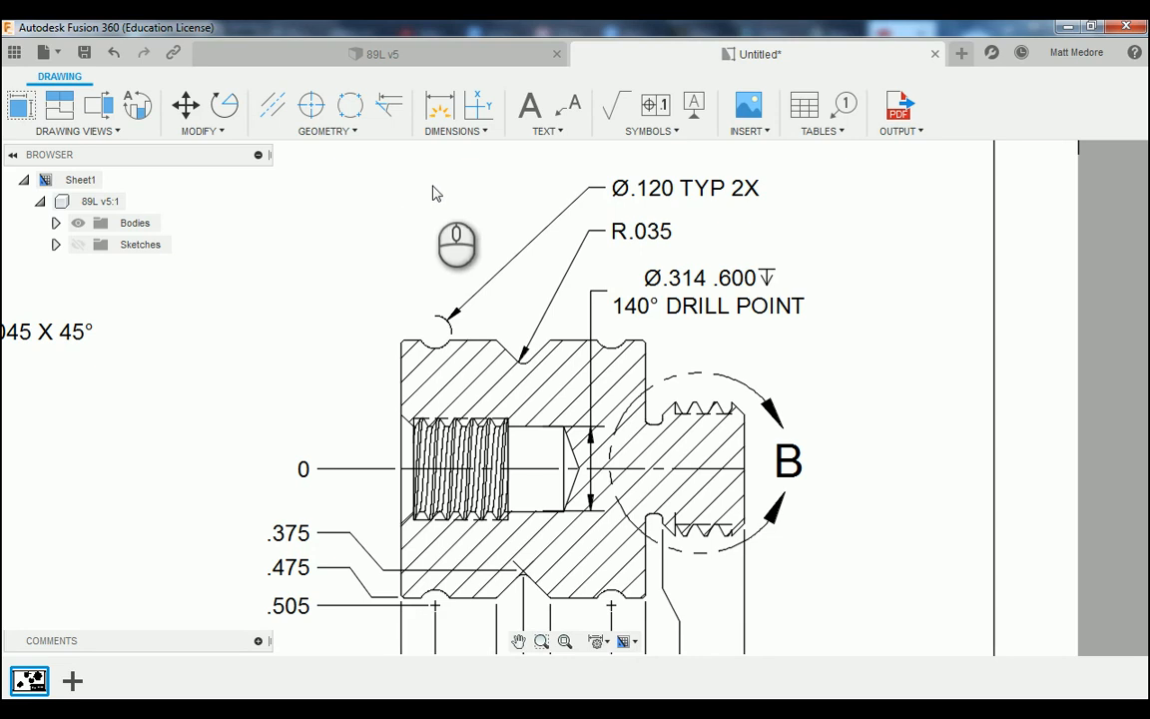
left_click(574, 112)
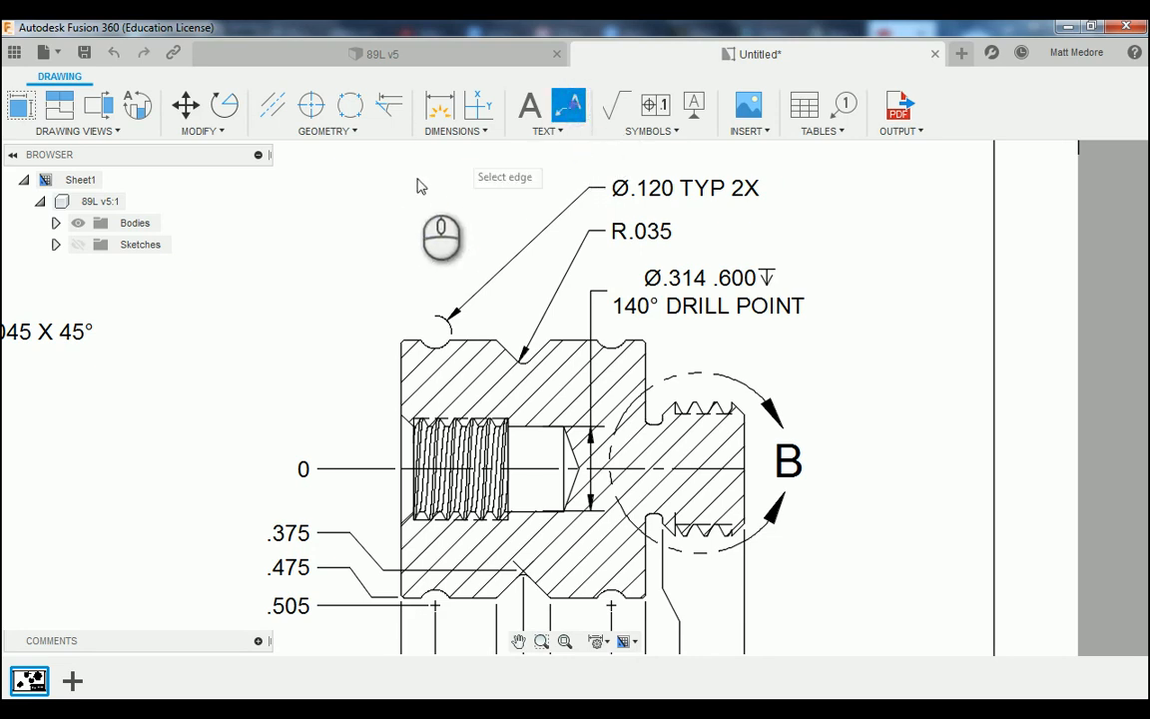
left_click(399, 430)
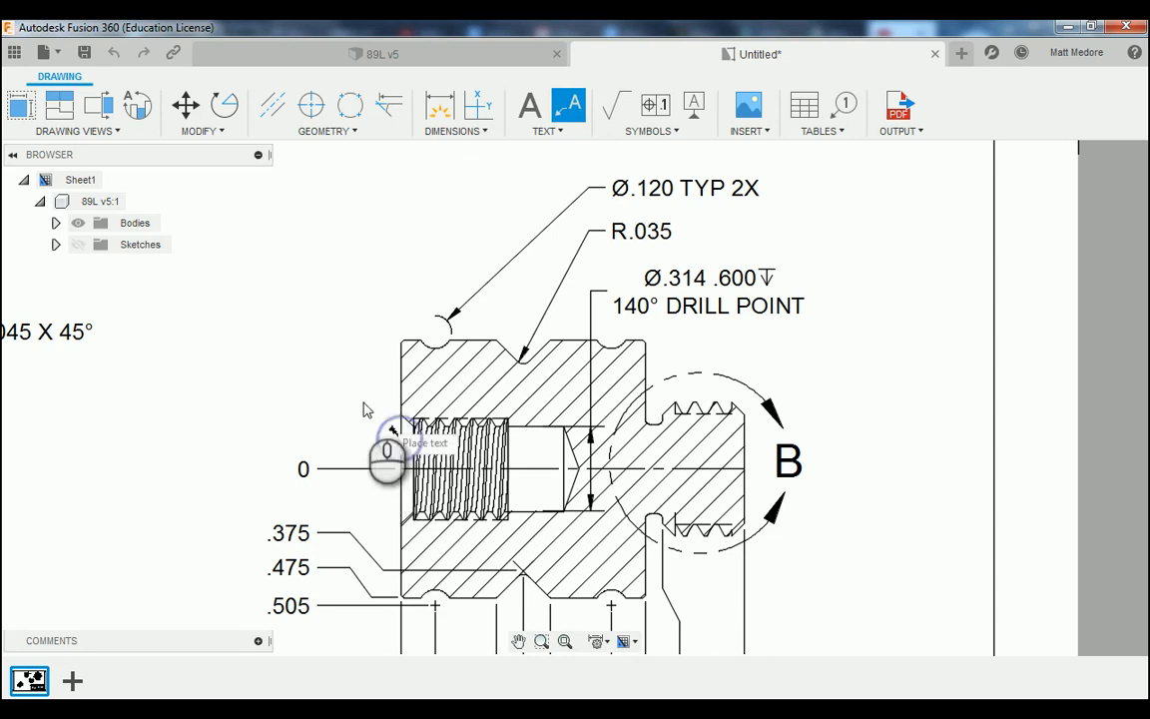
left_click(317, 295)
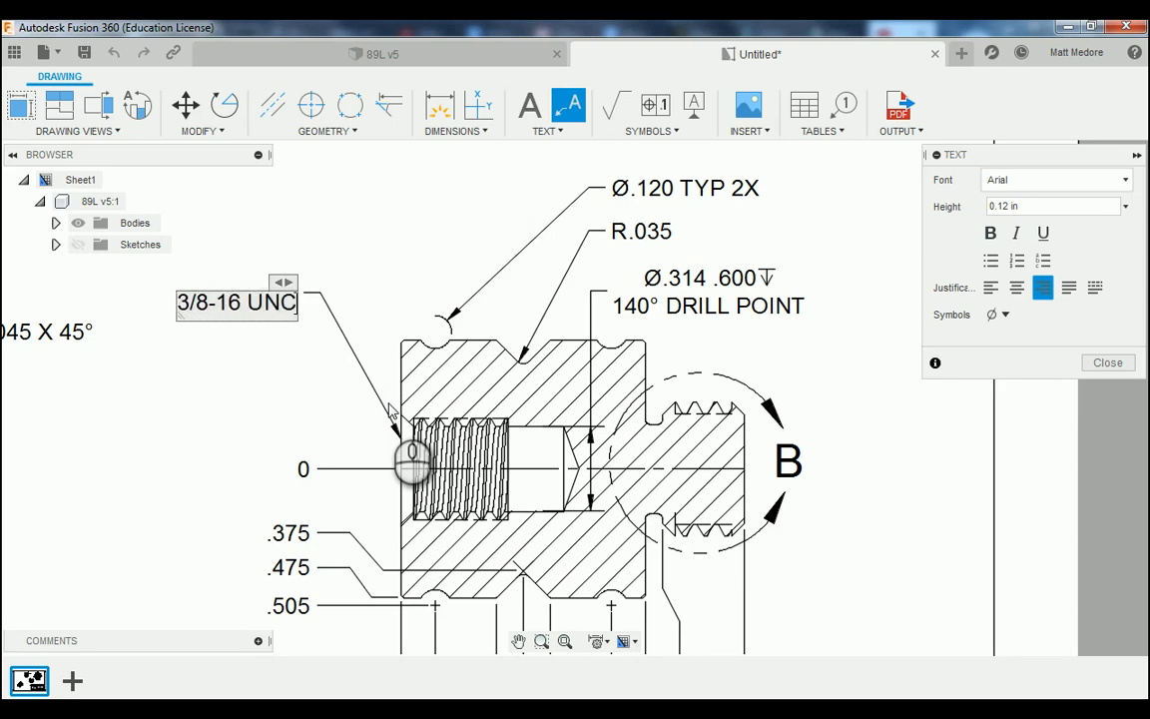
Add a second line reading ".350 MIN" followed by the depth symbol to the threaded bore's leader note.
key("Return")
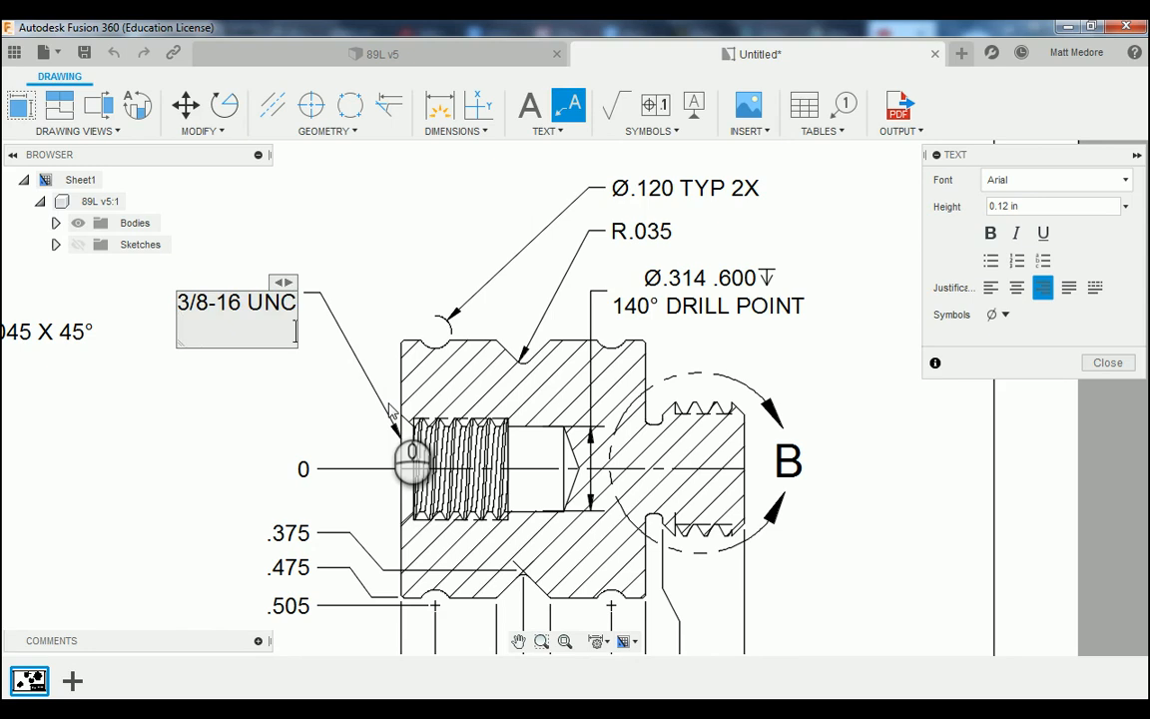
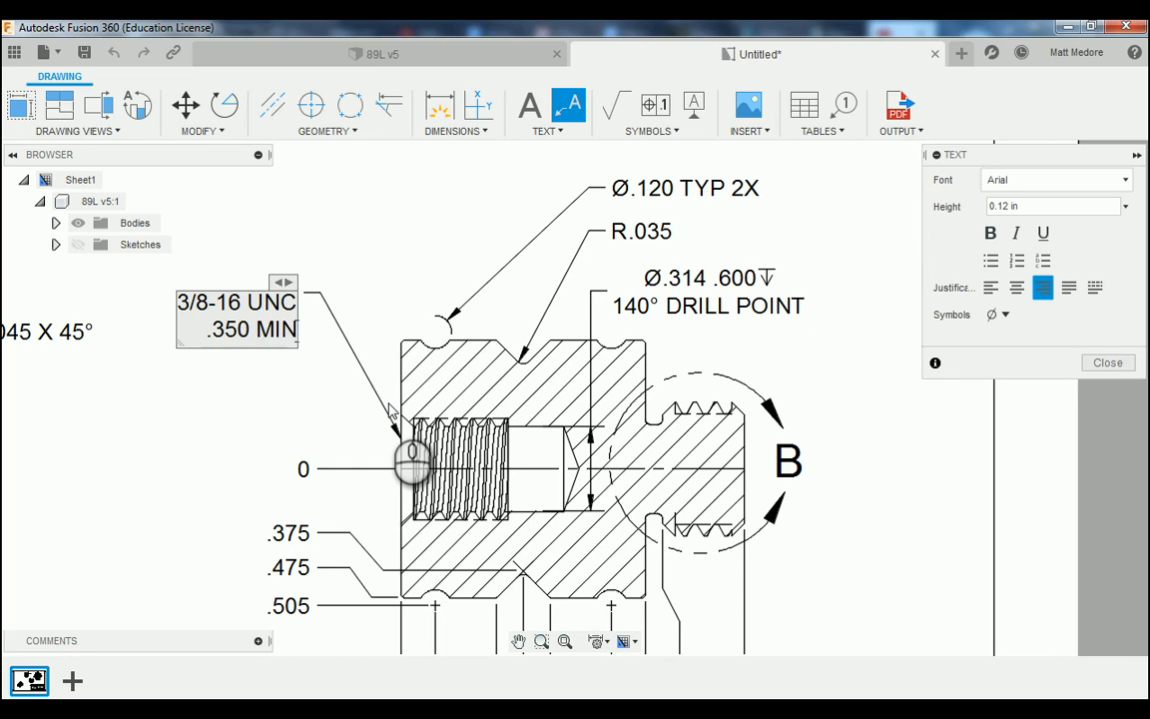
left_click(997, 314)
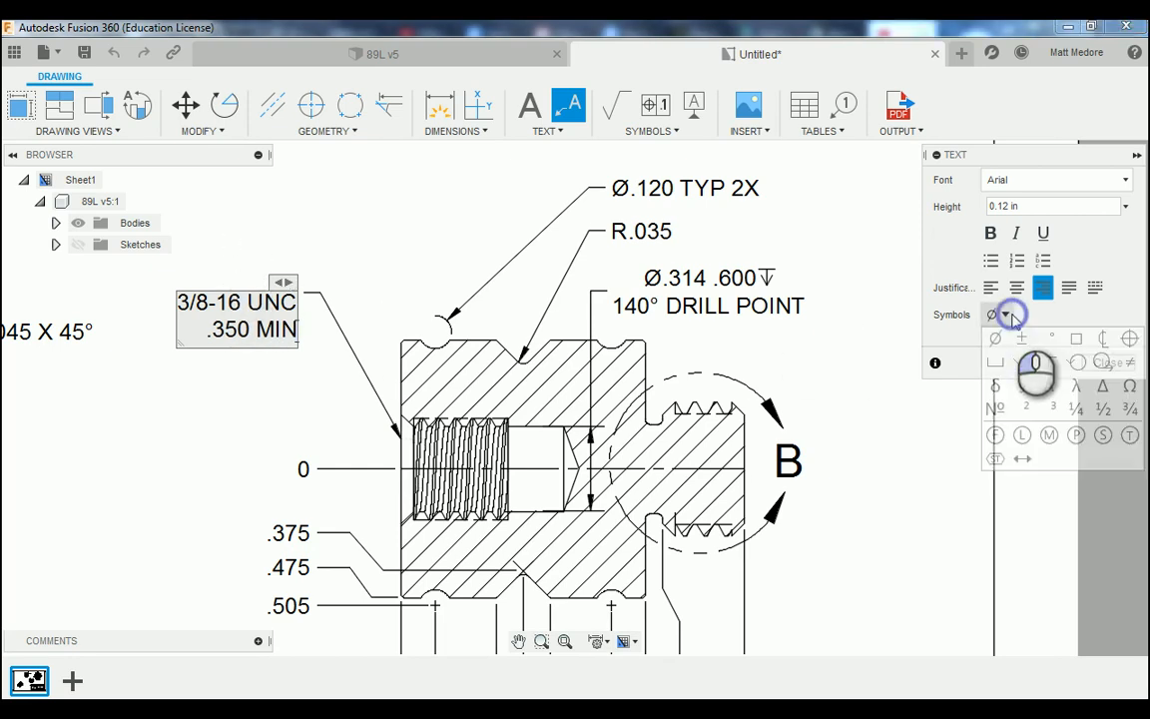
left_click(1048, 362)
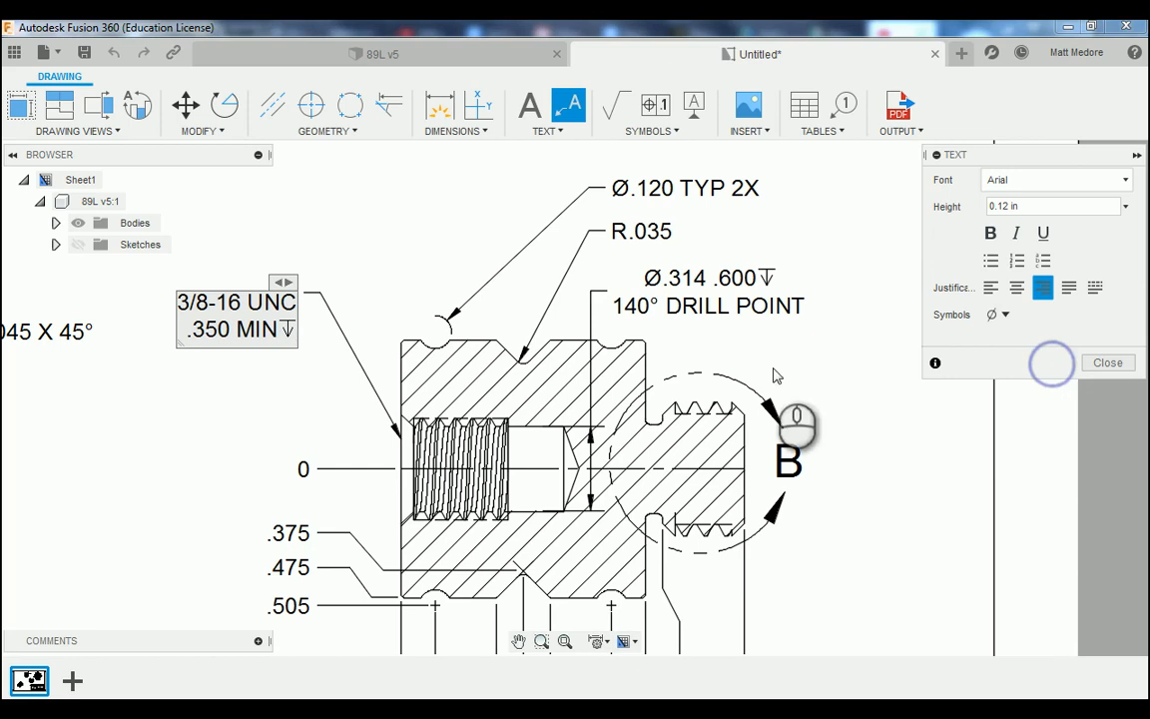
Insert a space before the depth symbol in the 3/8-16 UNC thread note and finish editing the note.
left_click(280, 327)
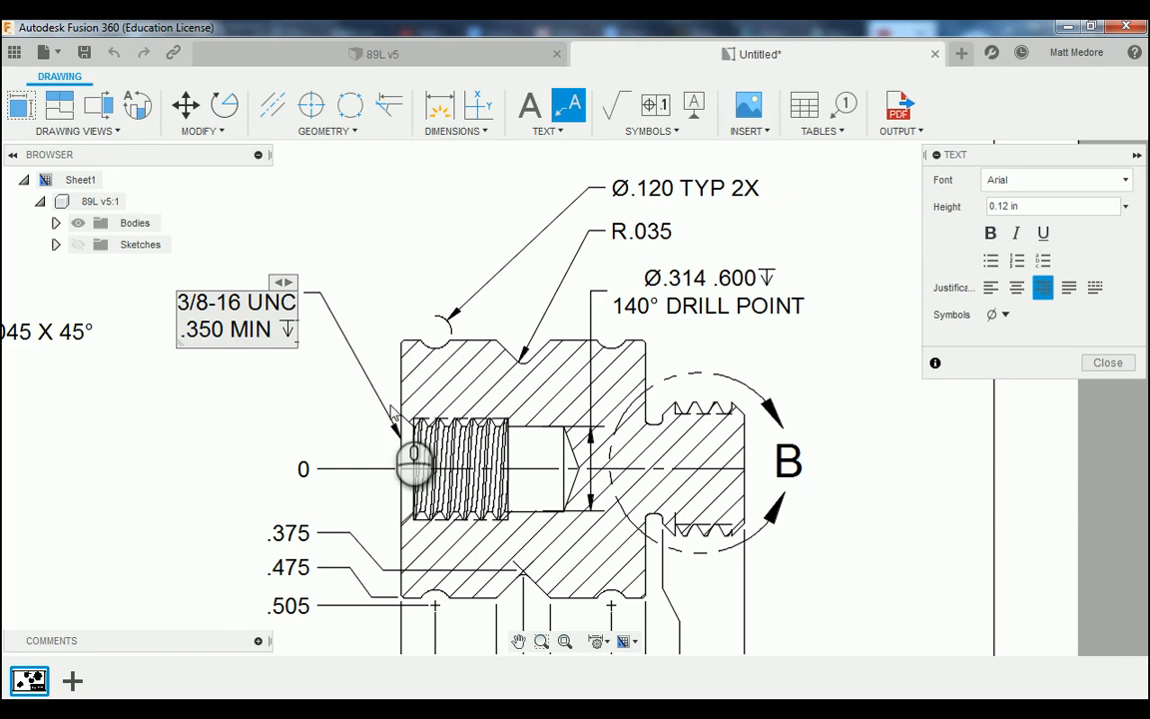
left_click(1107, 362)
scroll(950, 390, "down", 3)
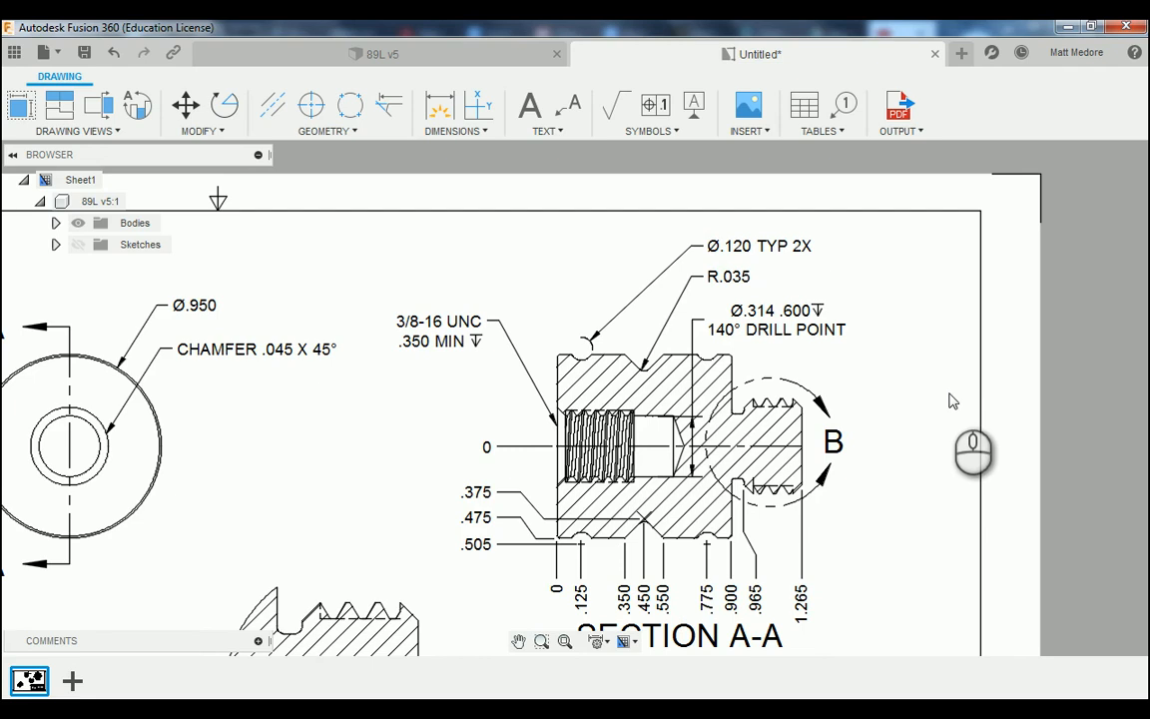
Move the SECTION A-A label straight down, clear of the ordinate dimensions below the section view.
scroll(452, 288, "down", 4)
scroll(590, 546, "up", 2)
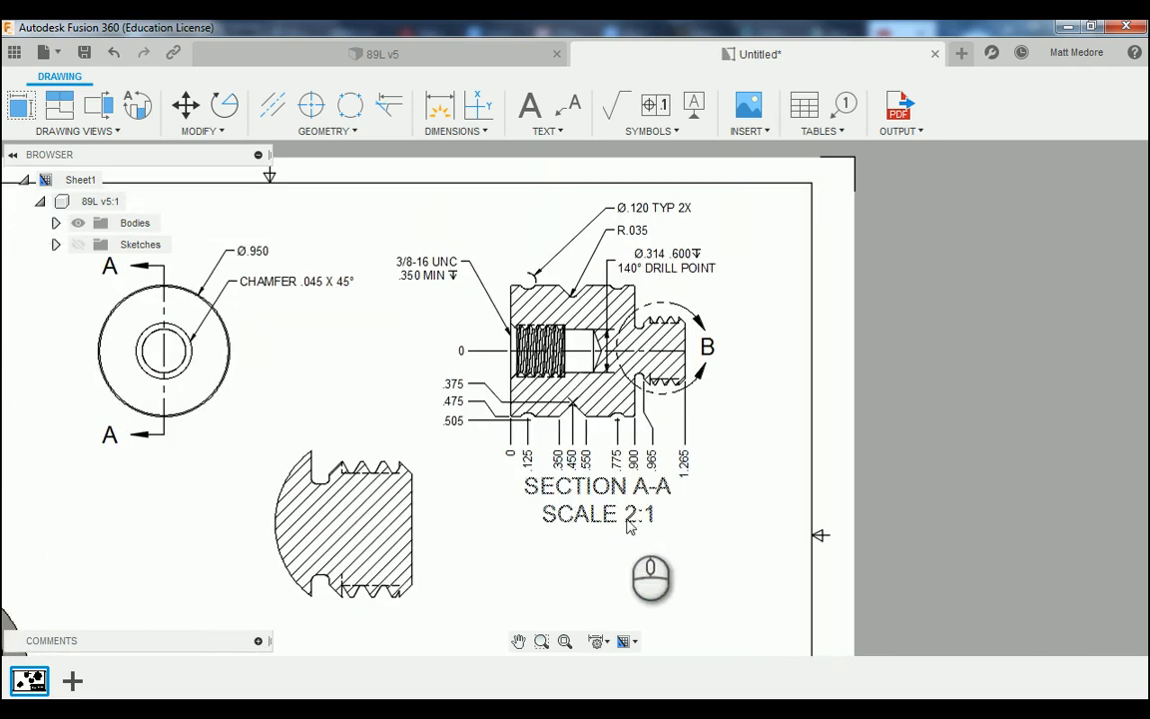
scroll(614, 510, "up", 2)
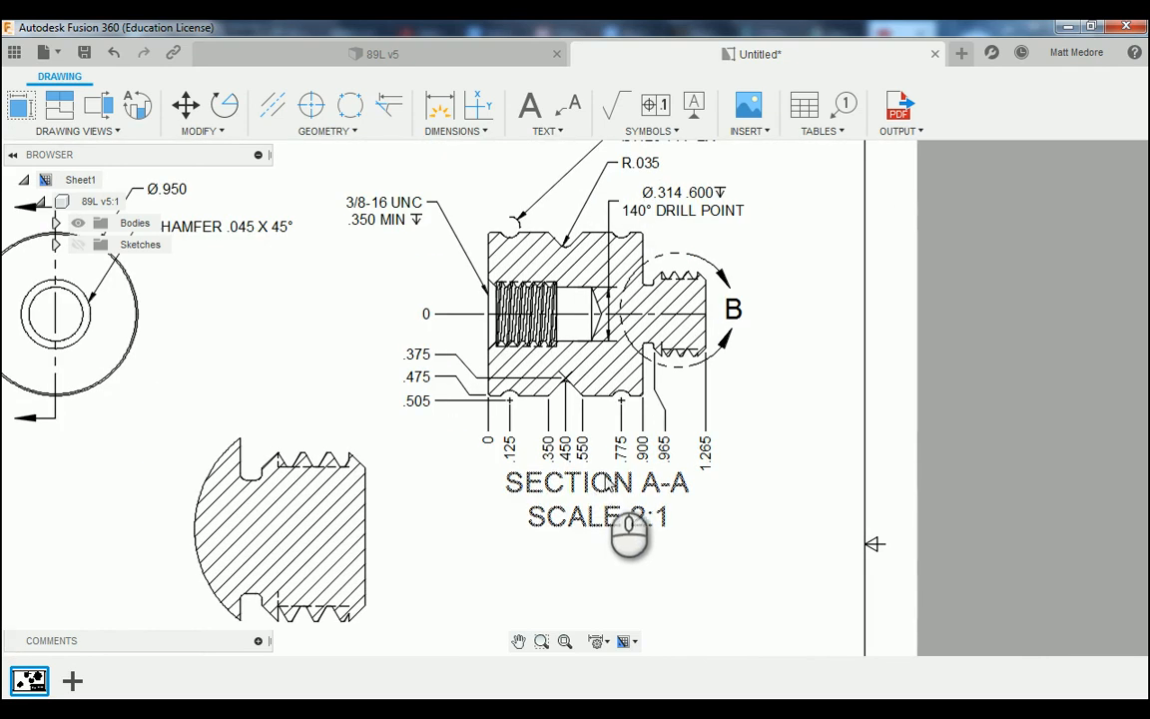
left_click(597, 486)
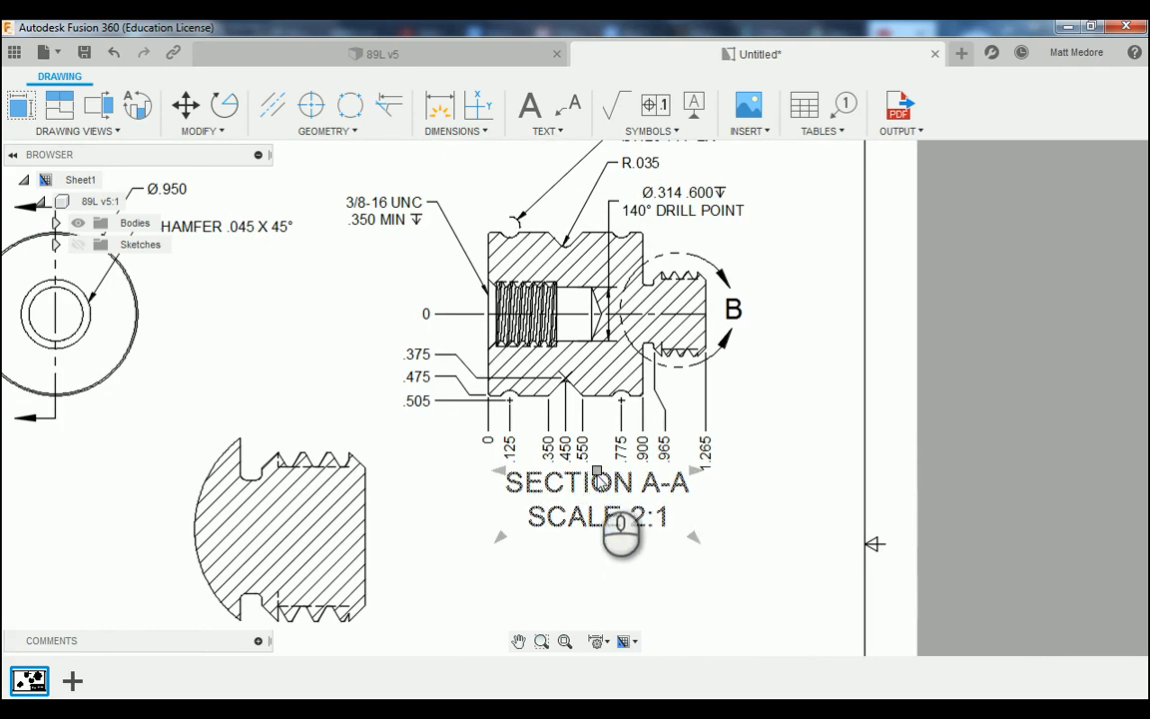
left_click(596, 469)
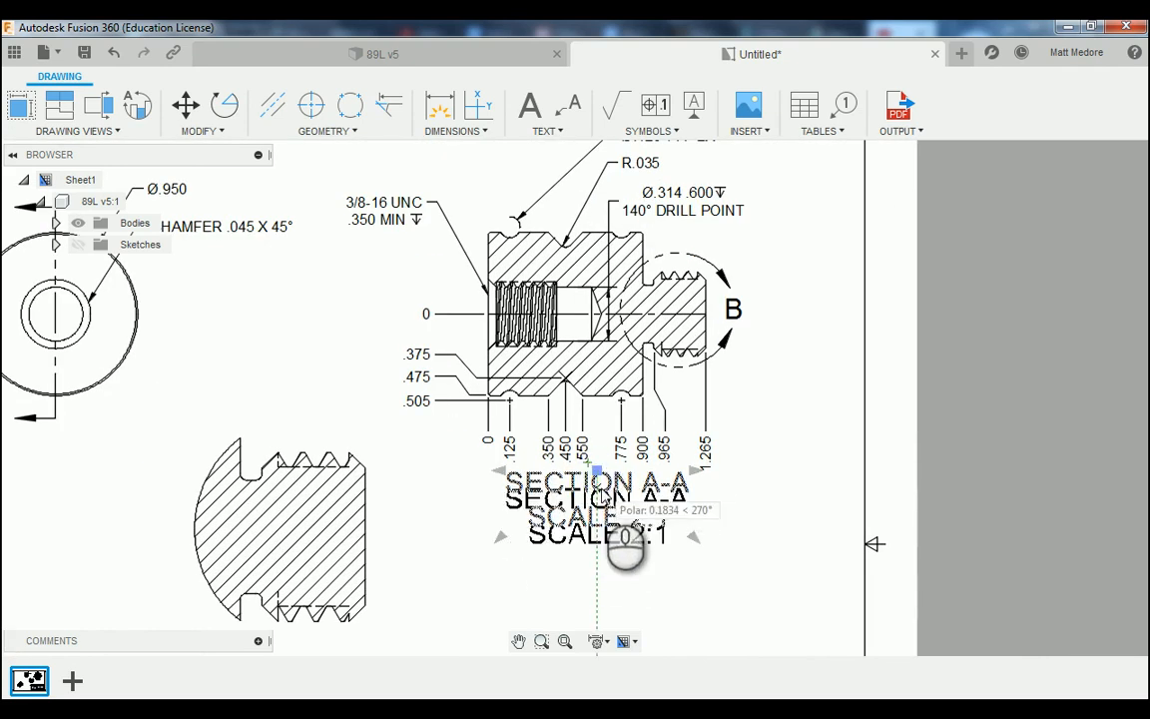
left_click(602, 502)
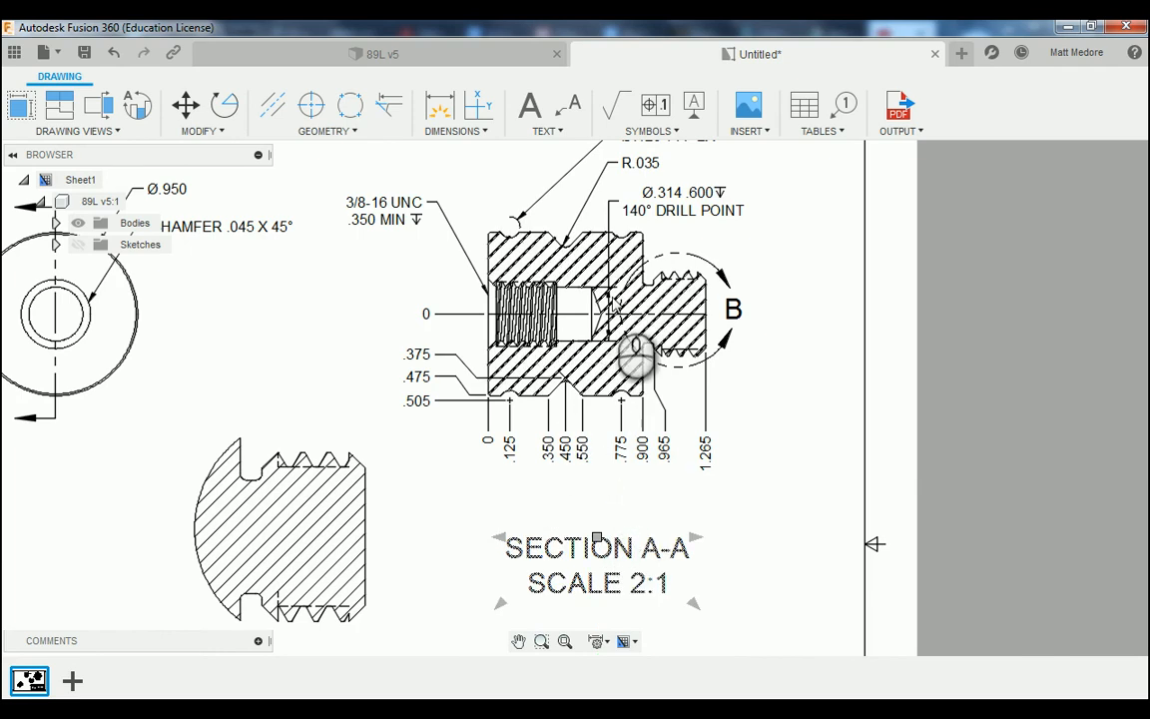
left_click(842, 404)
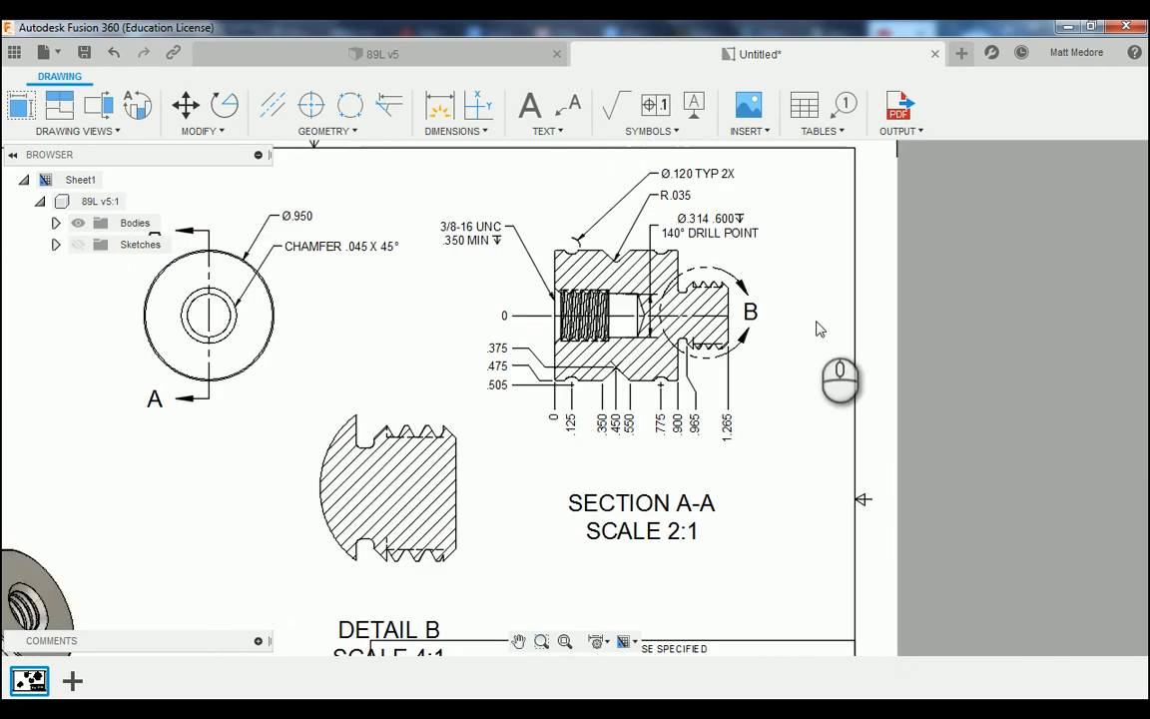
Reposition the Detail B view to the left and slightly lower on the sheet.
scroll(819, 327, "down", 2)
scroll(822, 307, "down", 1)
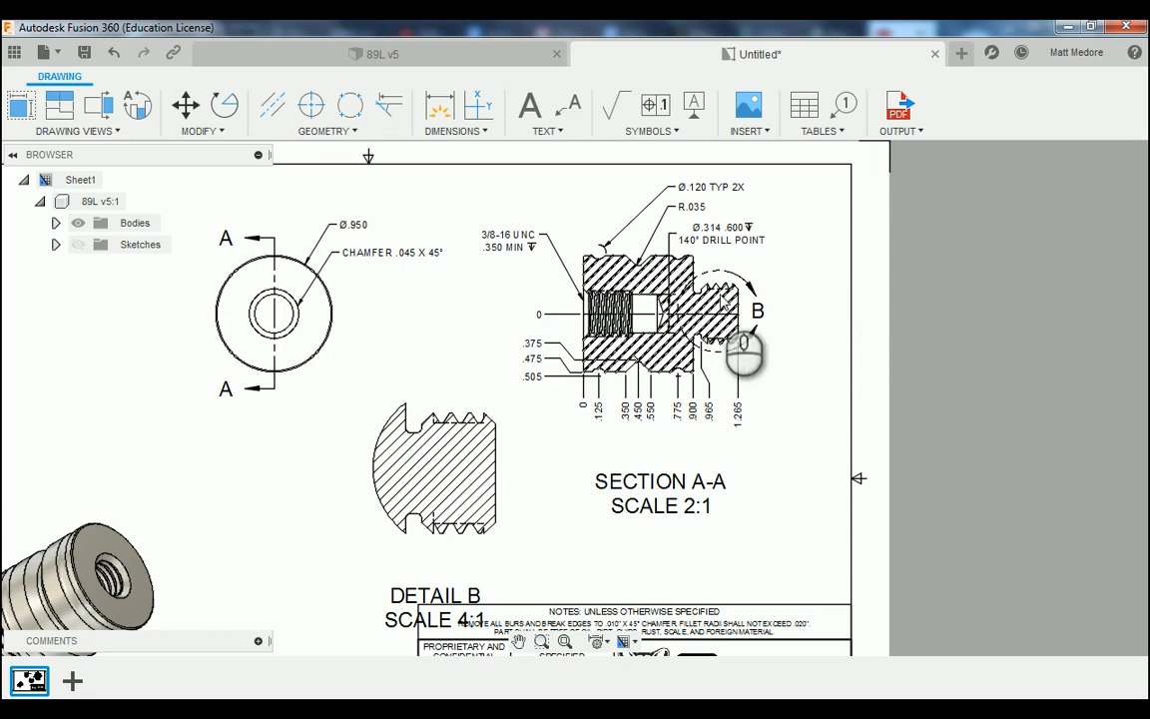
scroll(788, 365, "down", 1)
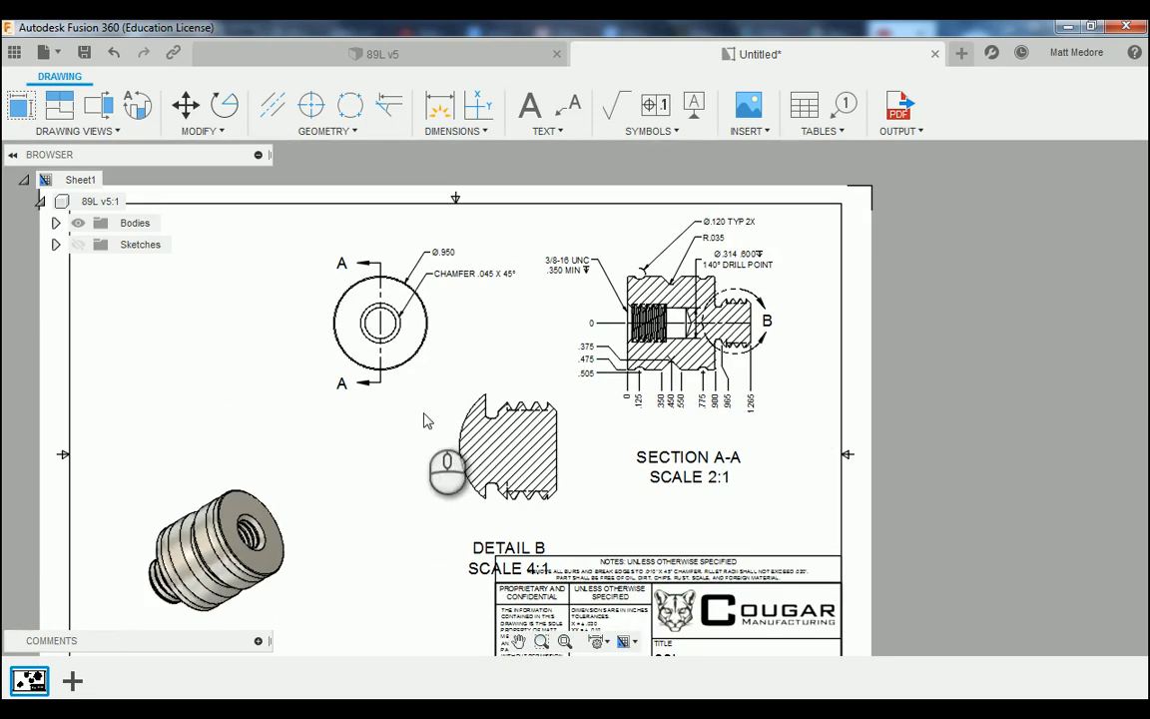
scroll(409, 467, "down", 1)
scroll(399, 474, "up", 1)
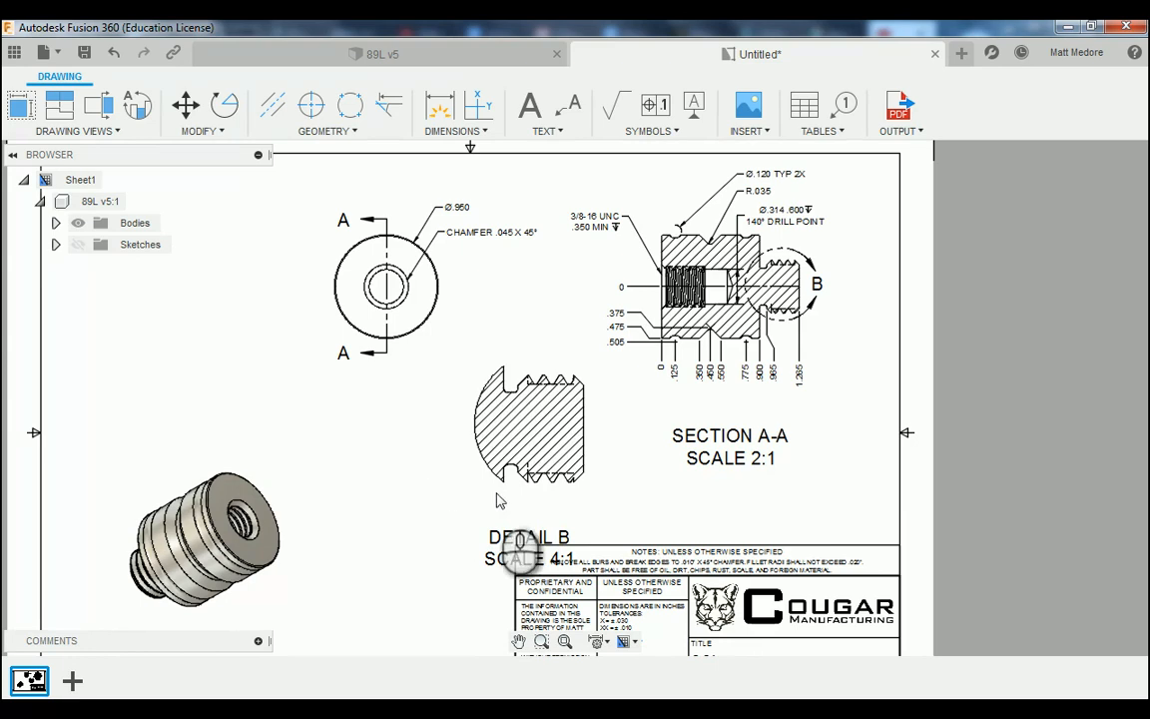
left_click(630, 518)
left_click(631, 518)
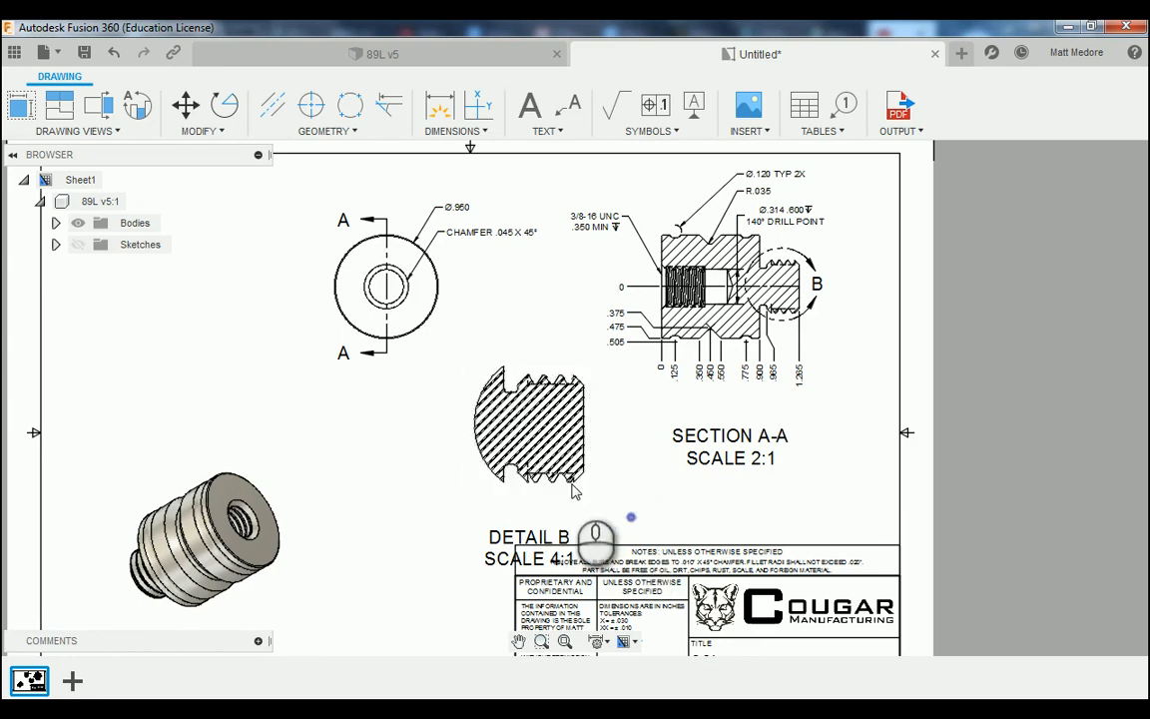
double_click(570, 486)
left_click_drag(527, 426, 476, 436)
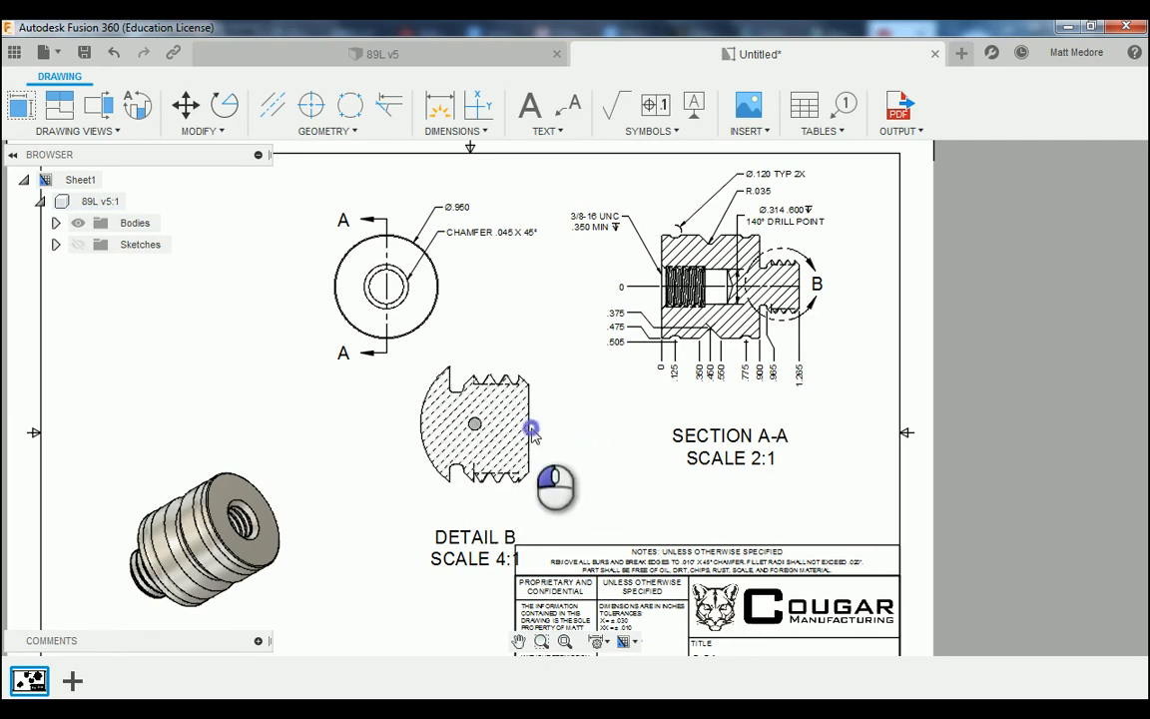
left_click(517, 484)
mouse_move(476, 424)
left_mouse_down()
mouse_move(457, 423)
mouse_move(482, 410)
mouse_move(476, 443)
left_mouse_up()
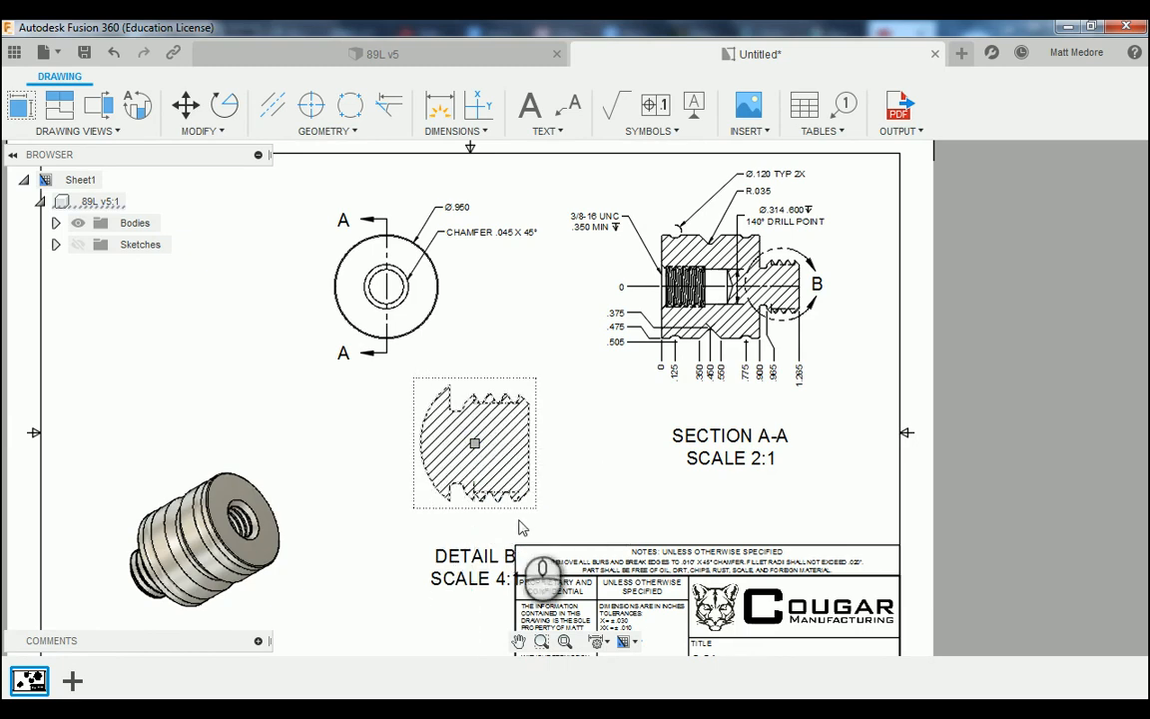
Set the text height of the whole DETAIL B, SCALE 4:1 label to 0.1 in.
scroll(504, 547, "up", 2)
scroll(507, 446, "down", 1)
scroll(494, 519, "down", 1)
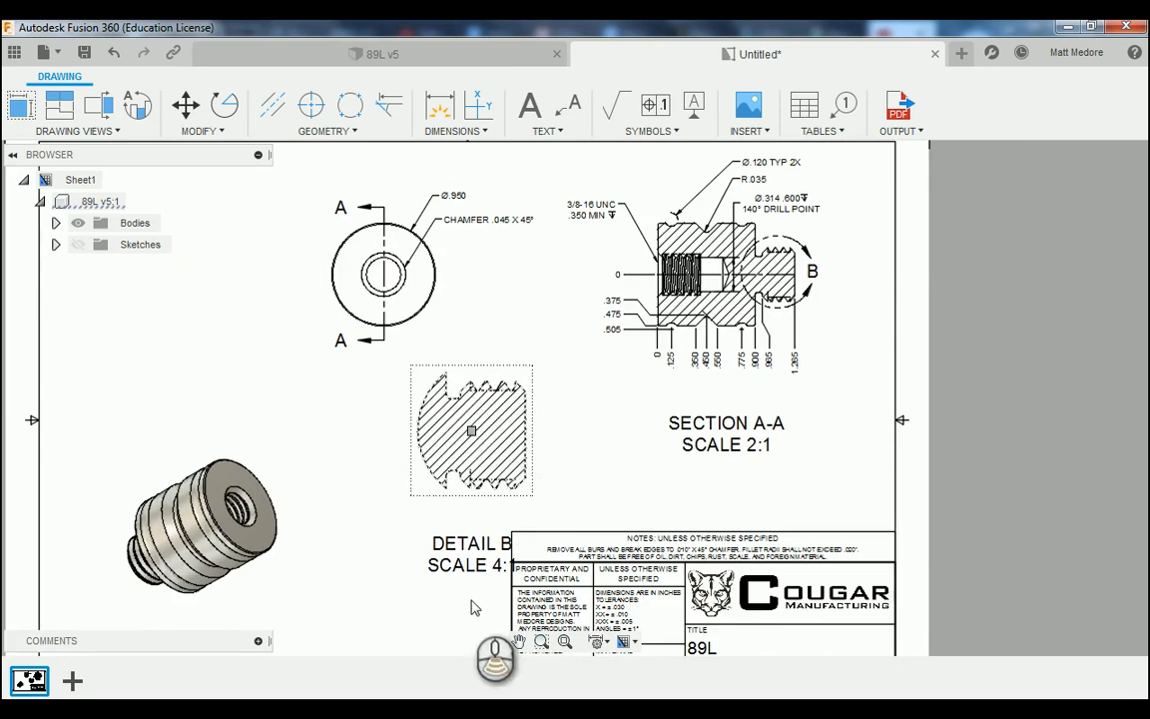
scroll(465, 599, "up", 3)
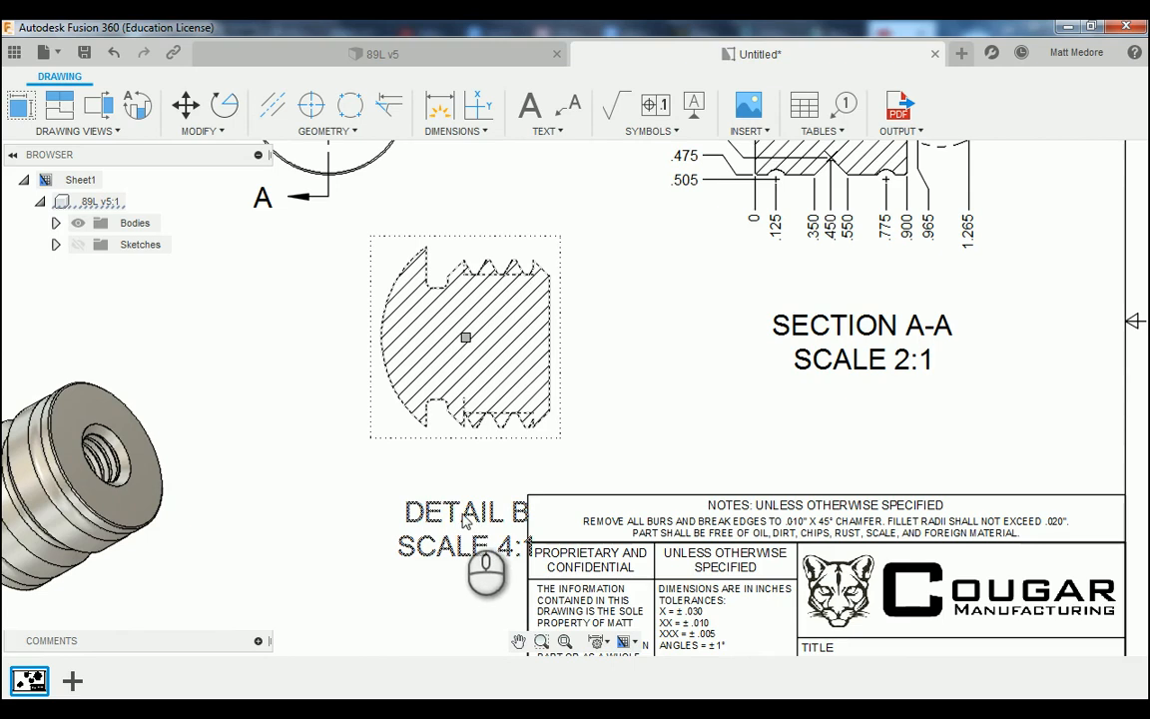
double_click(462, 517)
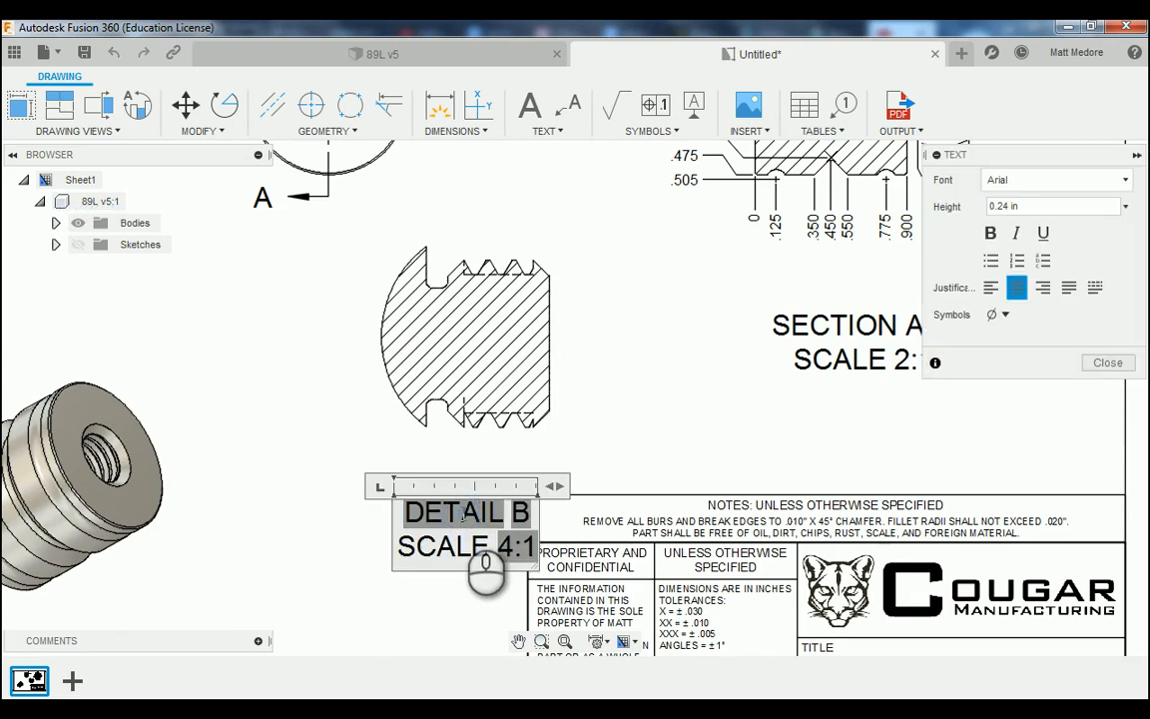
left_click_drag(403, 511, 534, 553)
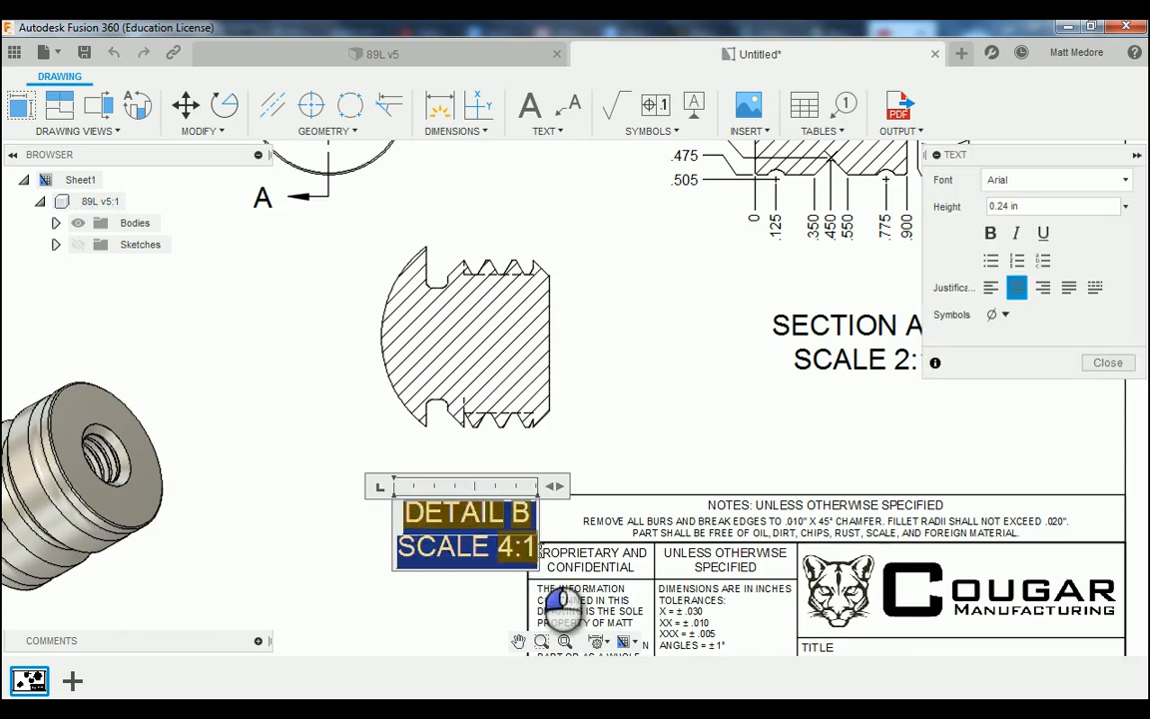
left_click_drag(1023, 206, 989, 207)
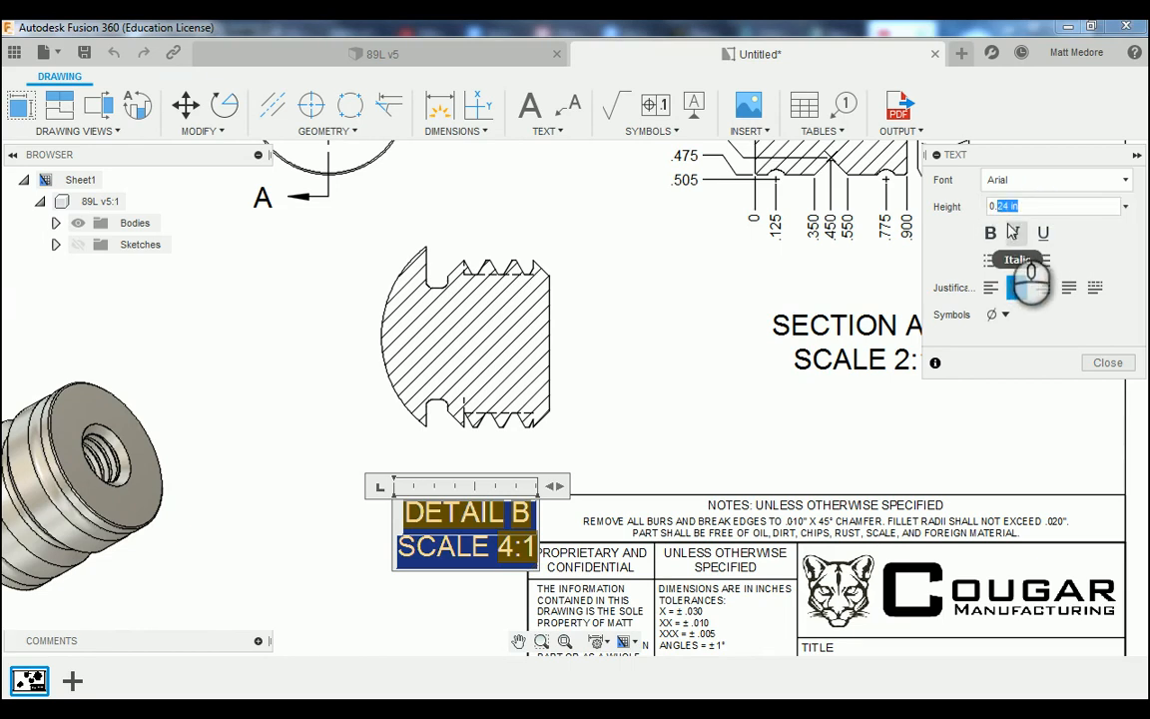
type("0.1")
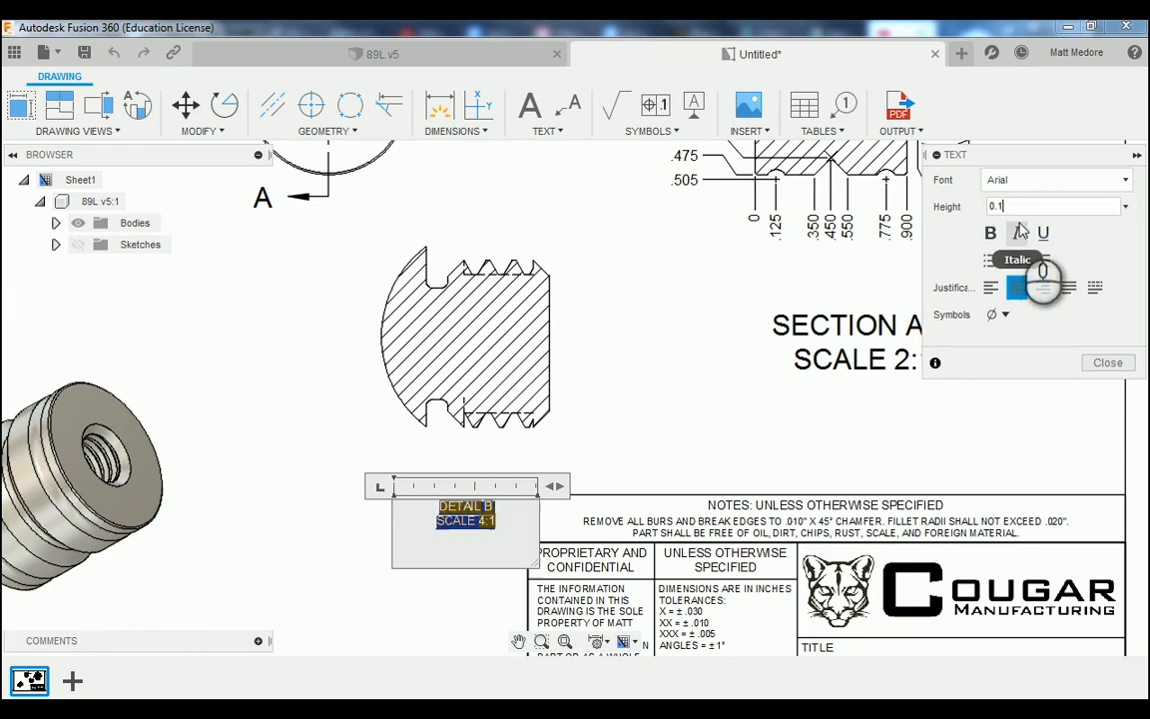
left_click(1108, 364)
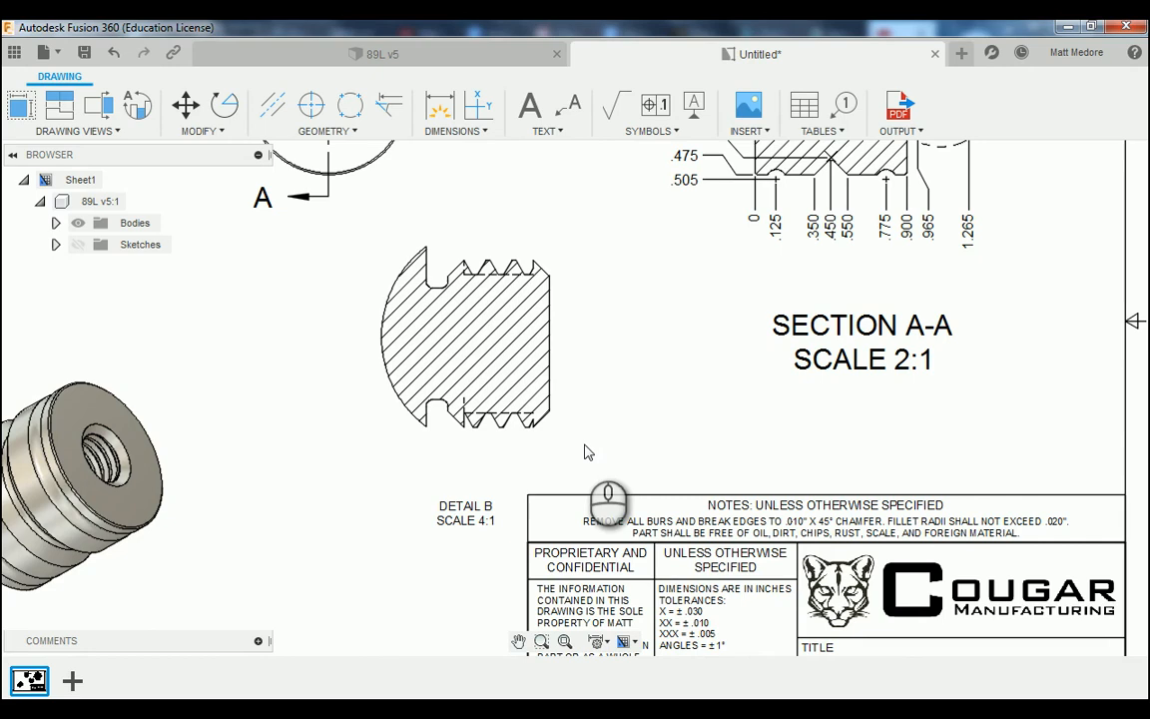
Move the DETAIL B label straight up so it sits just beneath the detail view.
left_click(465, 507)
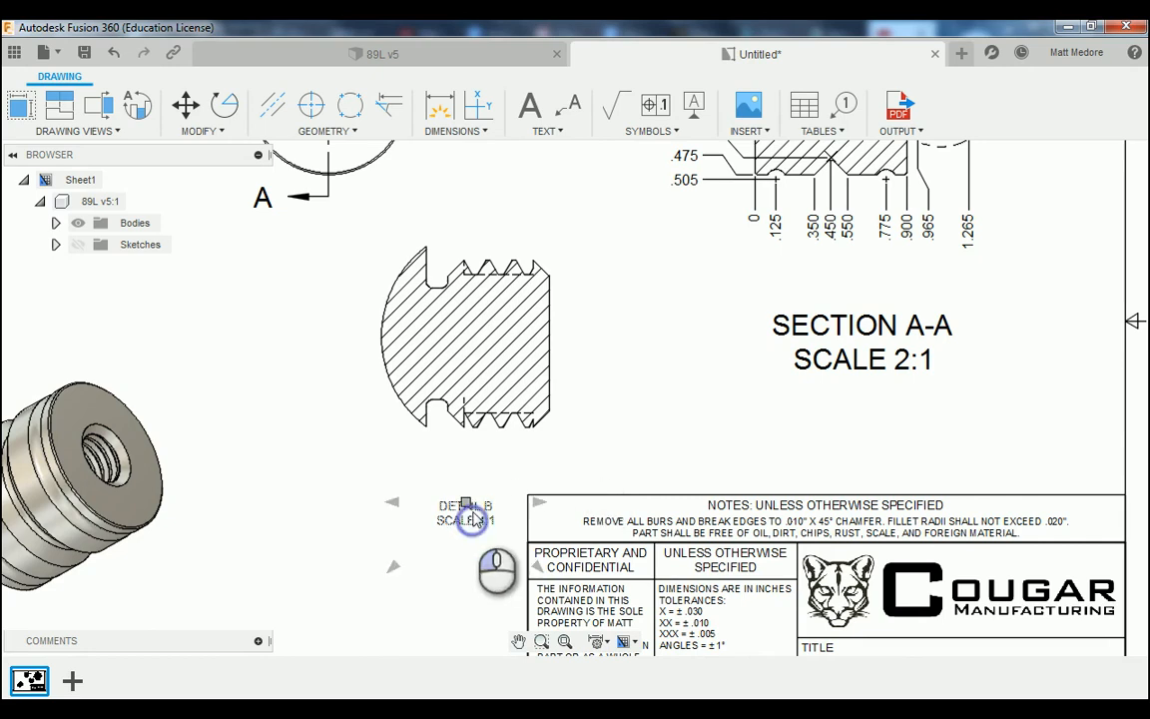
left_click(466, 504)
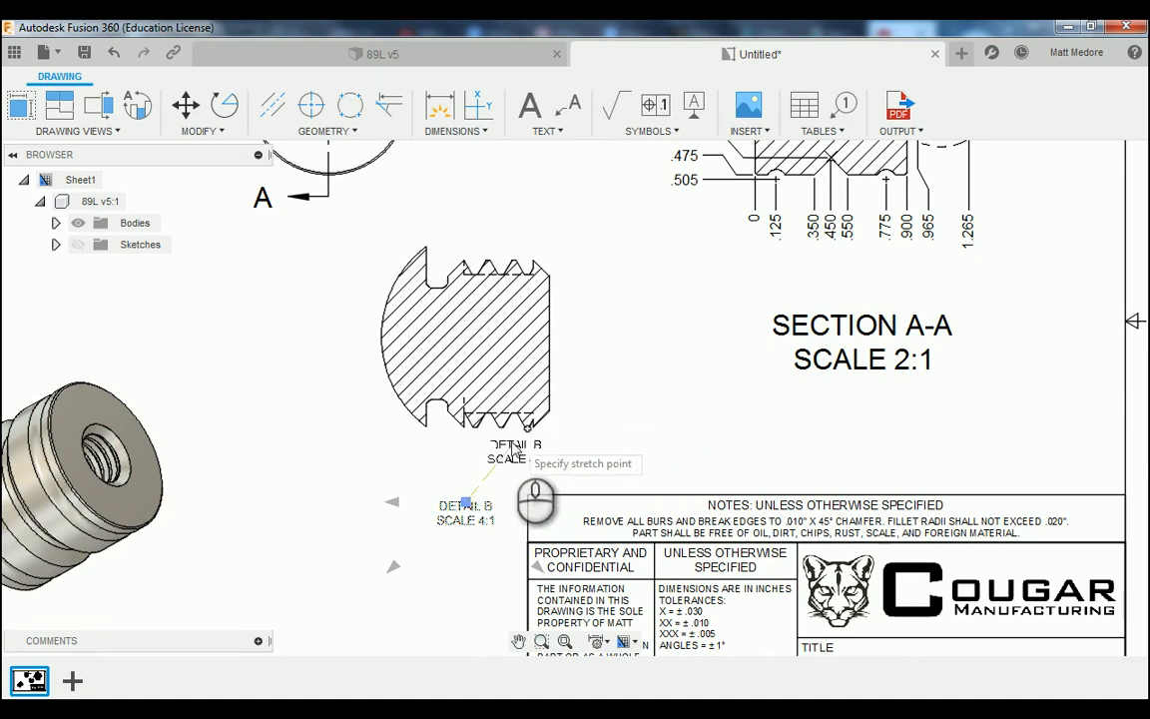
left_click(477, 458)
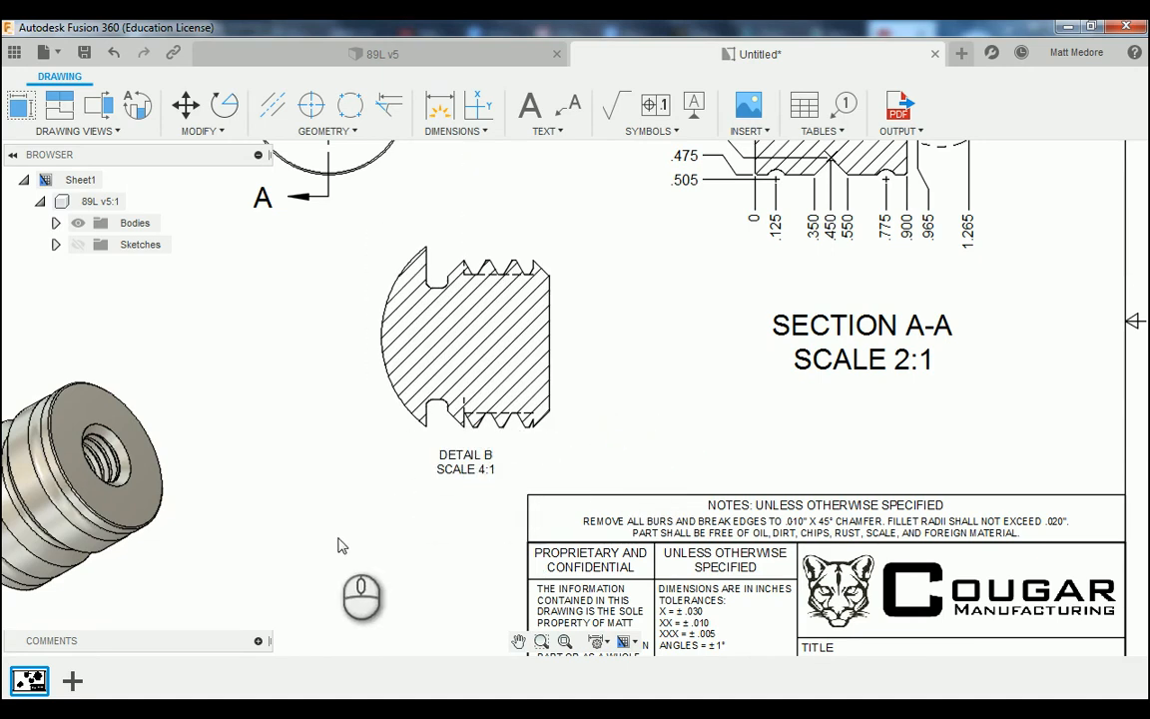
Dimension the distance between the upper and lower relief groove bottoms in Detail B, placing the dimension inside the view.
scroll(341, 544, "down", 2)
scroll(464, 258, "up", 1)
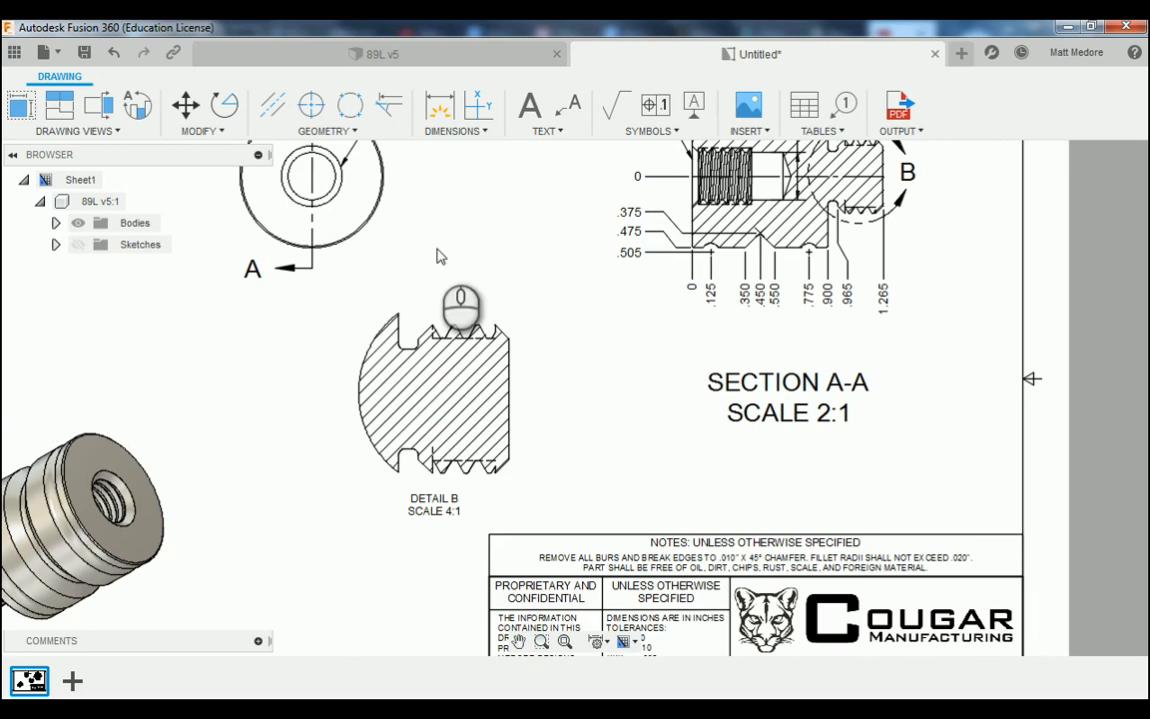
key("d")
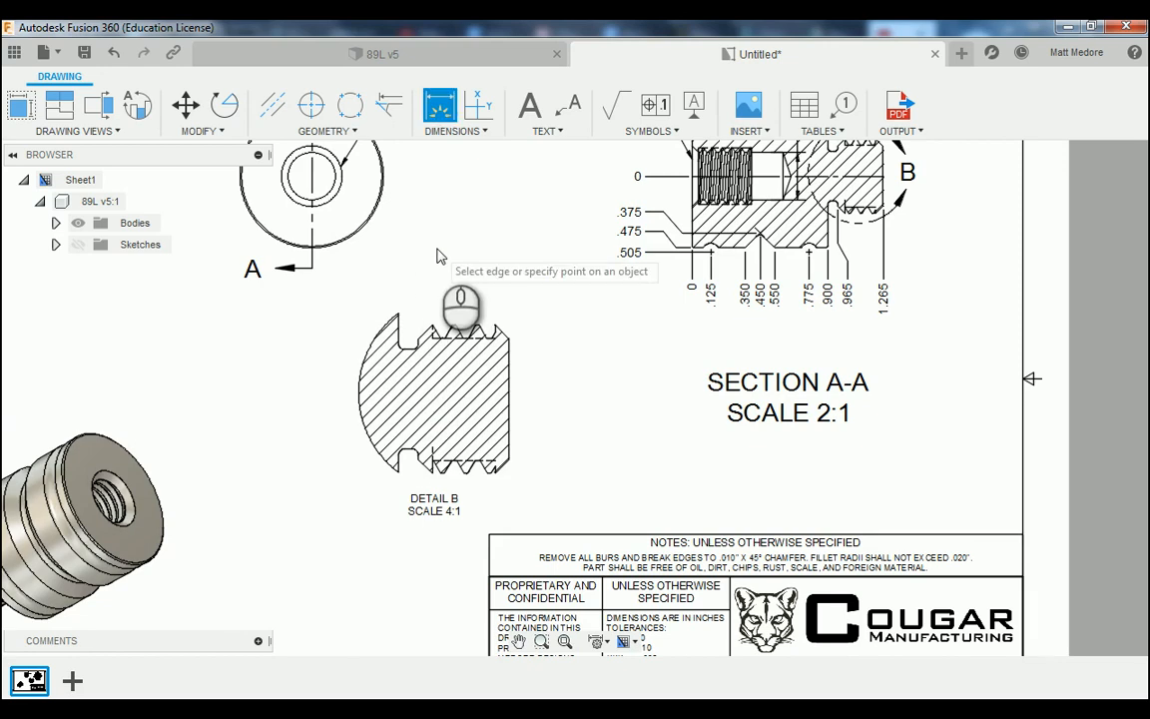
scroll(400, 467, "up", 5)
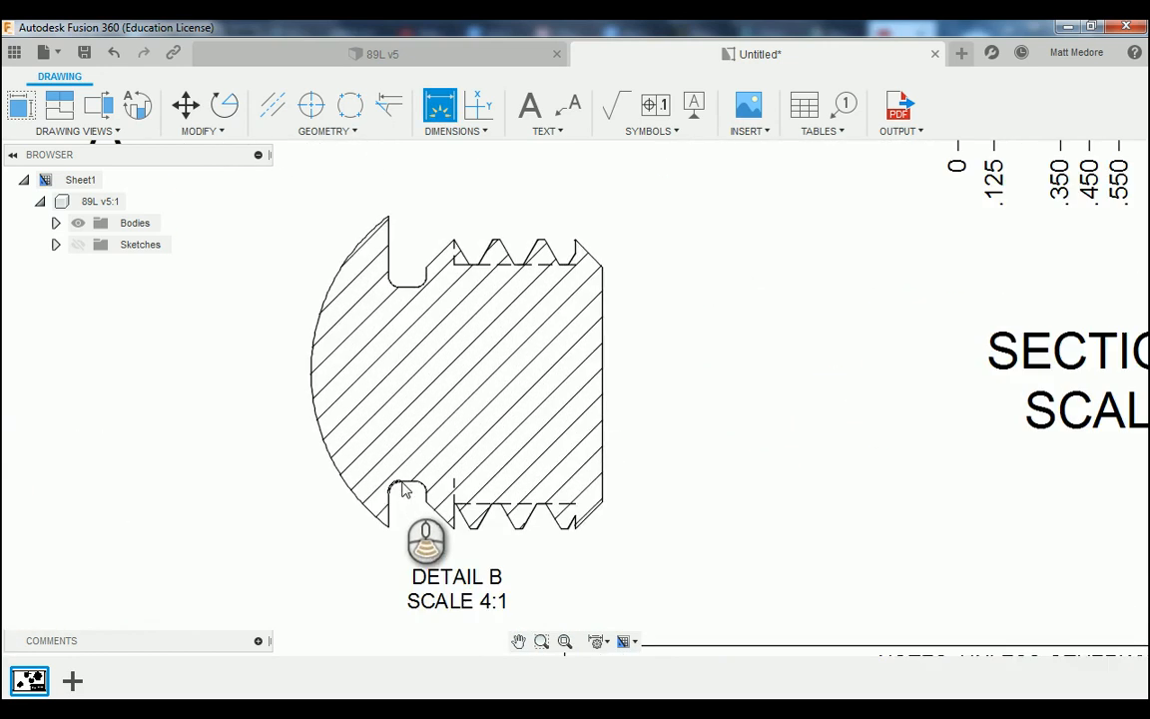
scroll(402, 488, "up", 3)
scroll(399, 479, "up", 2)
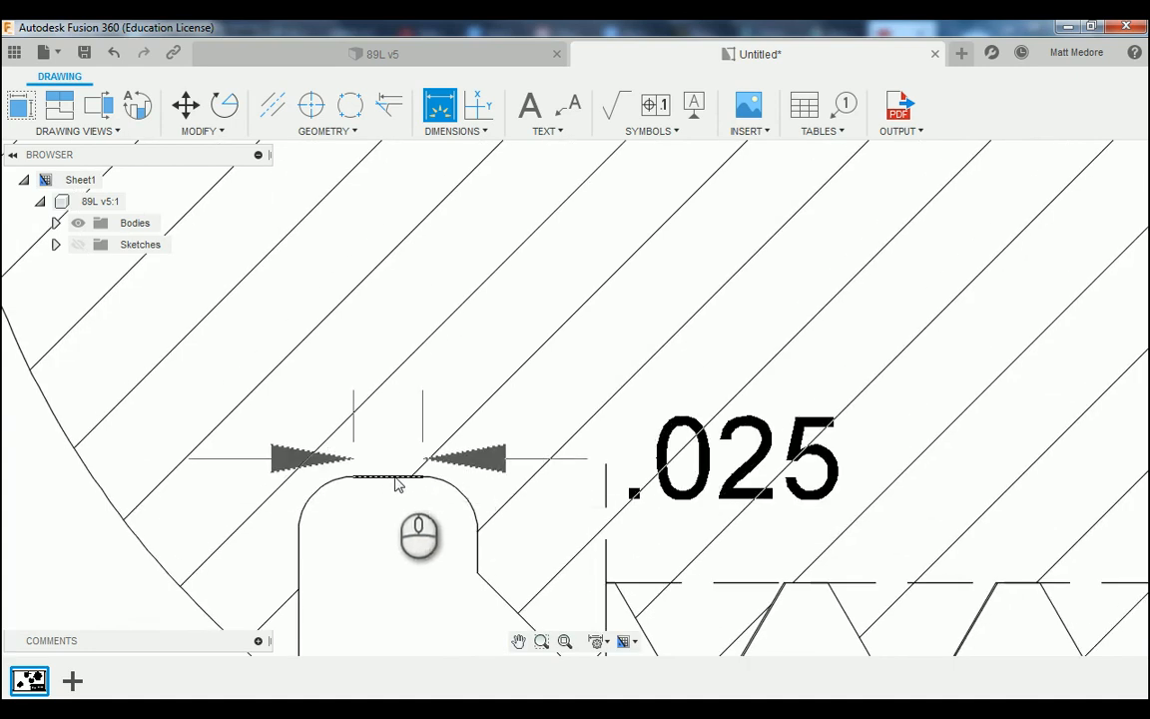
scroll(398, 481, "down", 6)
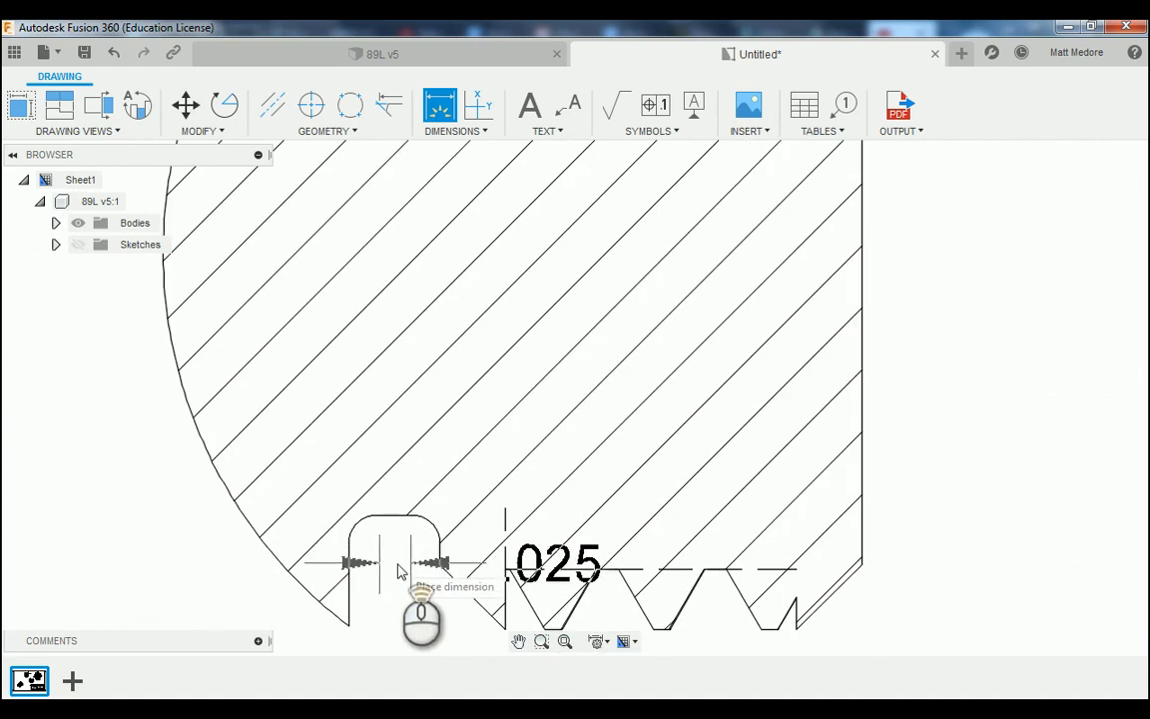
scroll(409, 400, "down", 2)
scroll(398, 436, "up", 10)
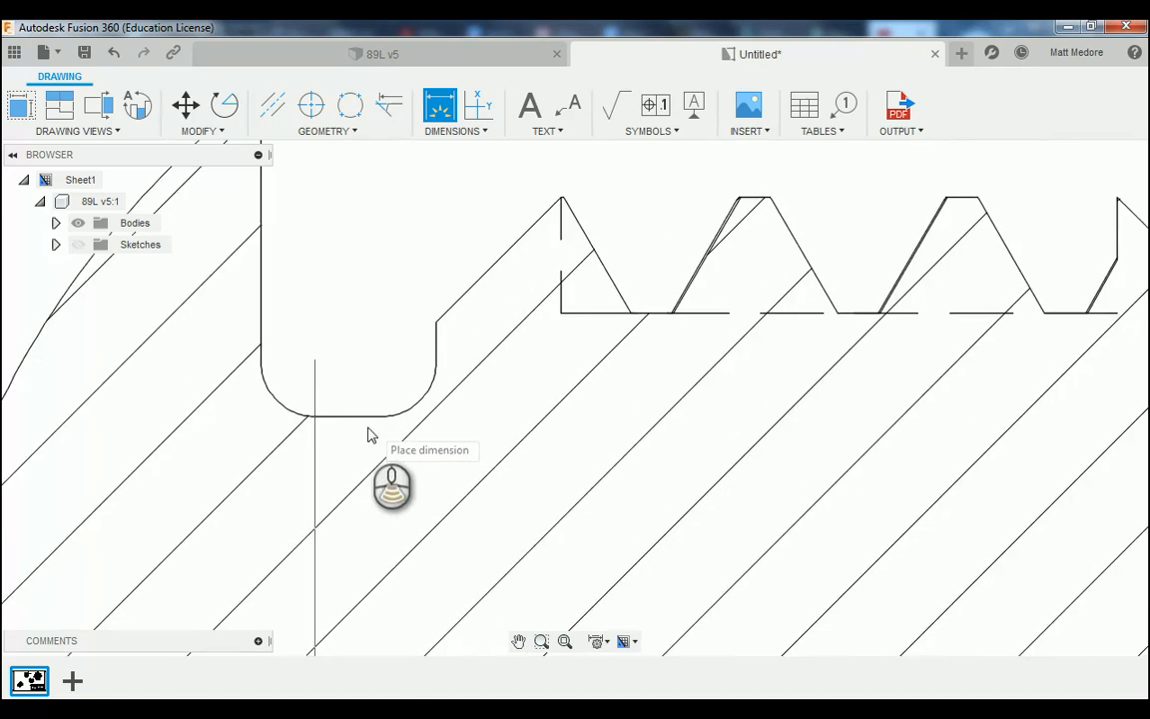
left_click(344, 414)
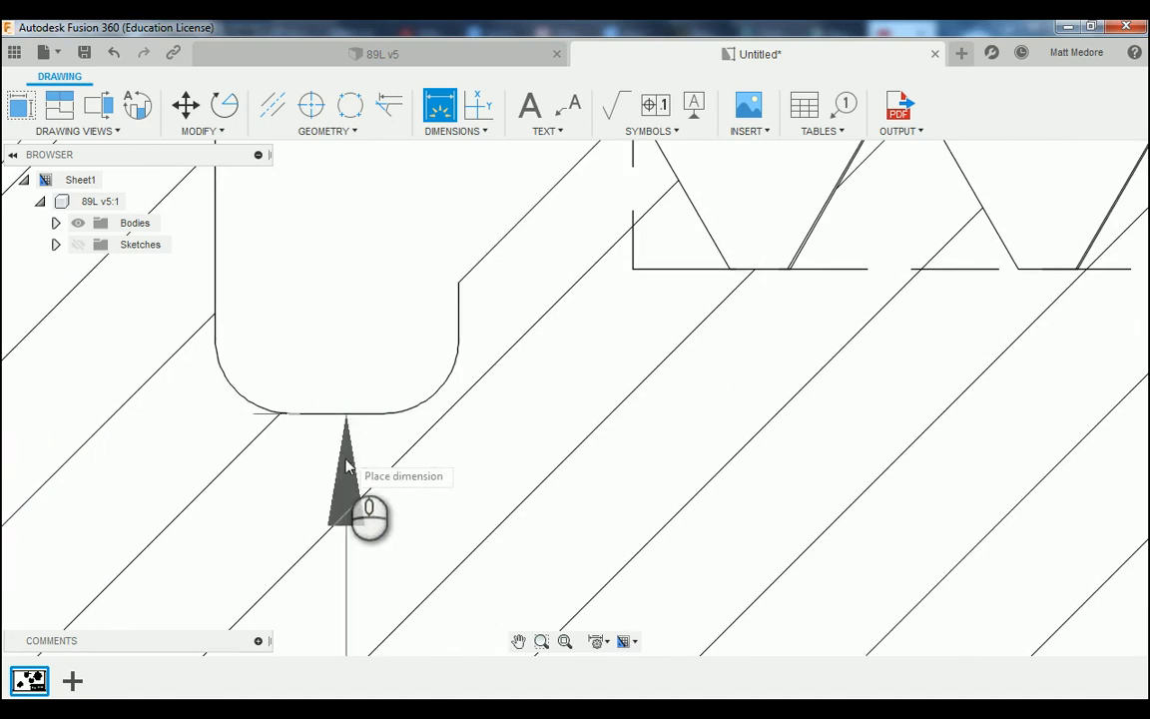
scroll(344, 454, "down", 5)
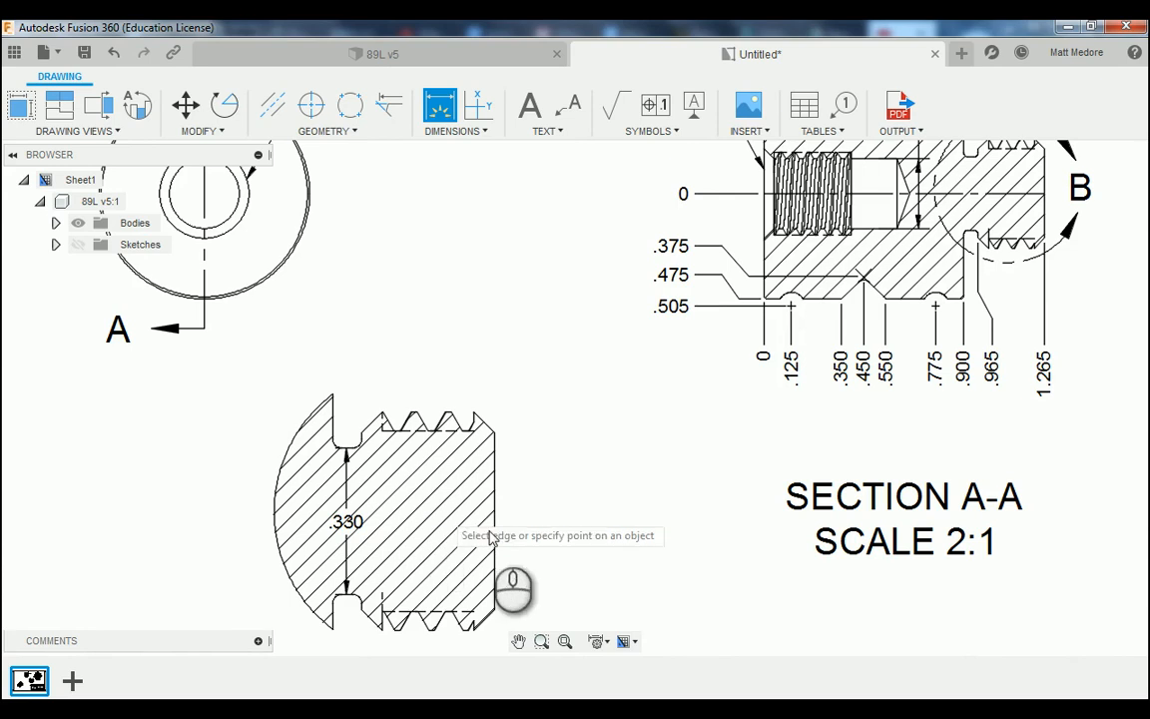
Dimension the thread's major diameter in Detail B between an upper and a lower thread crest, placing the dimension inside the view.
scroll(440, 514, "up", 3)
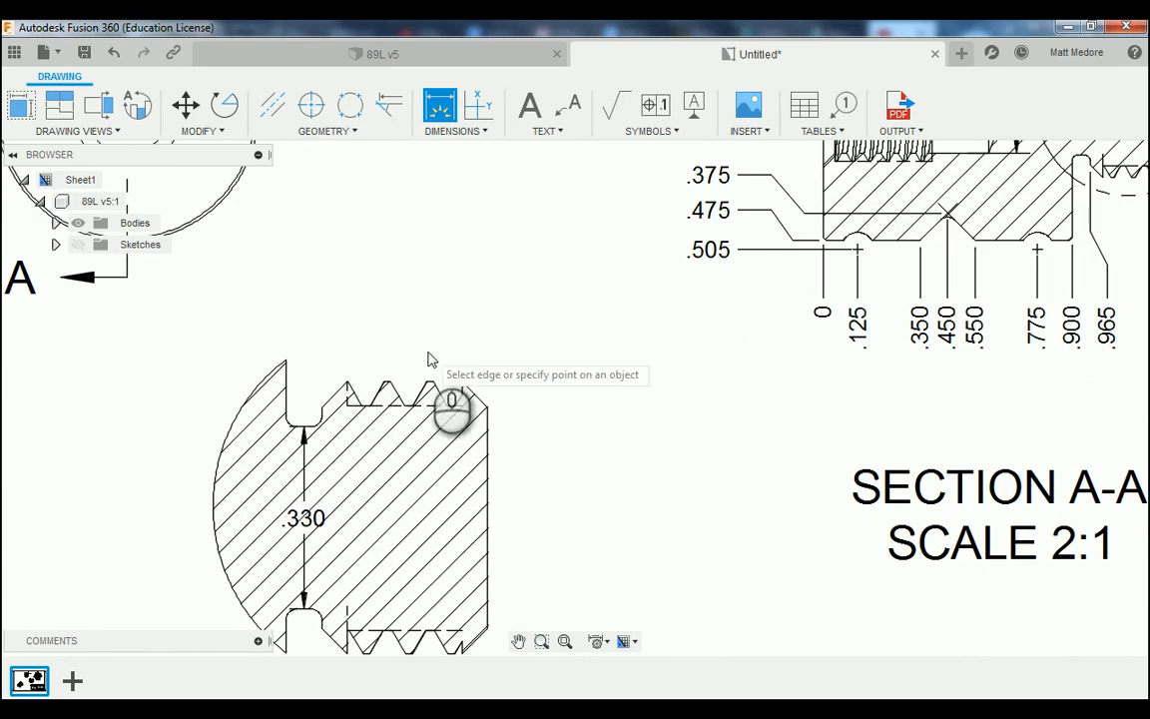
scroll(424, 360, "up", 5)
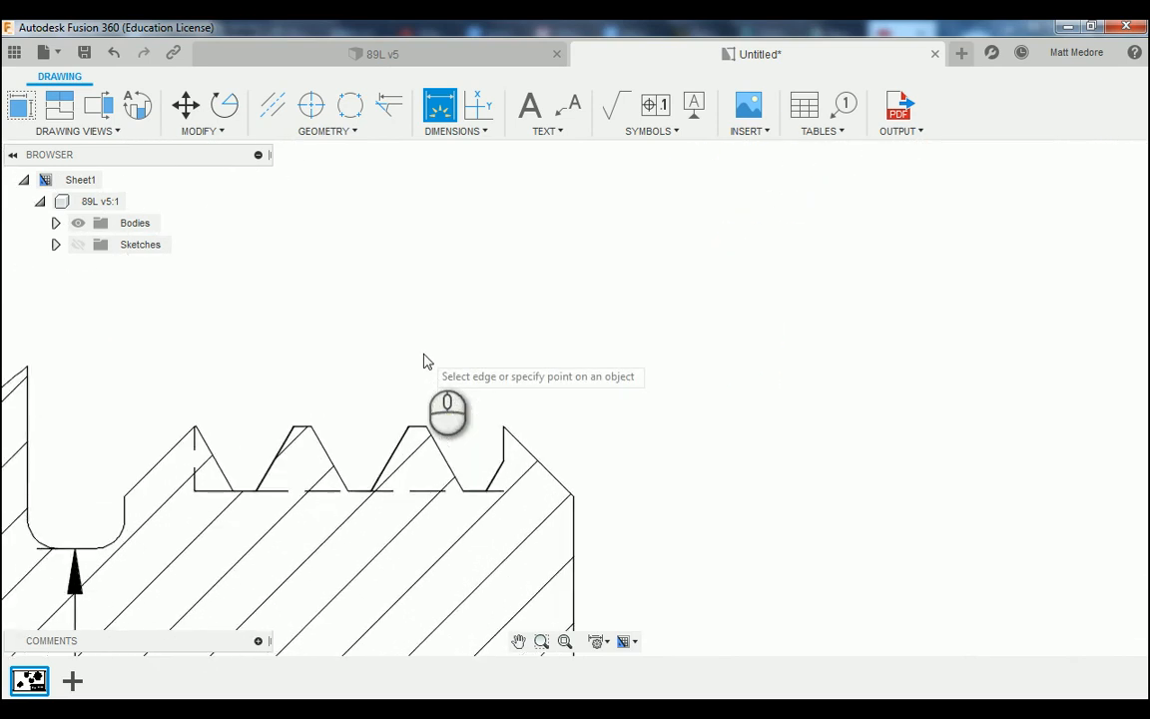
scroll(423, 361, "up", 6)
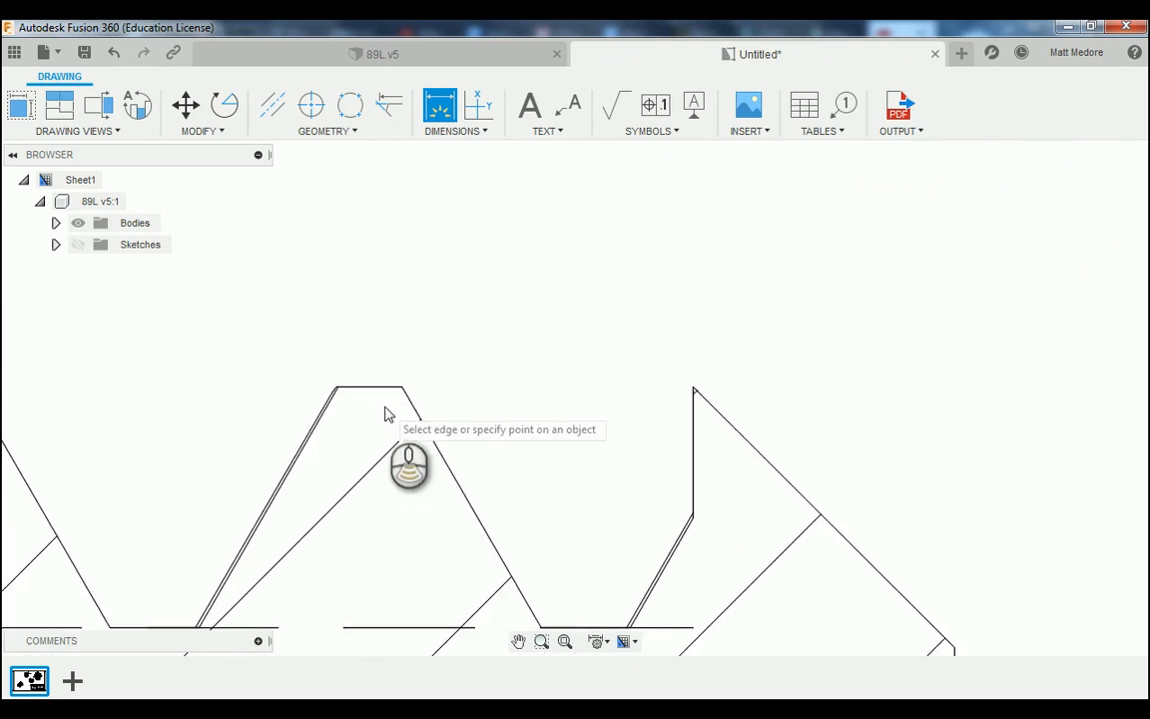
left_click(357, 371)
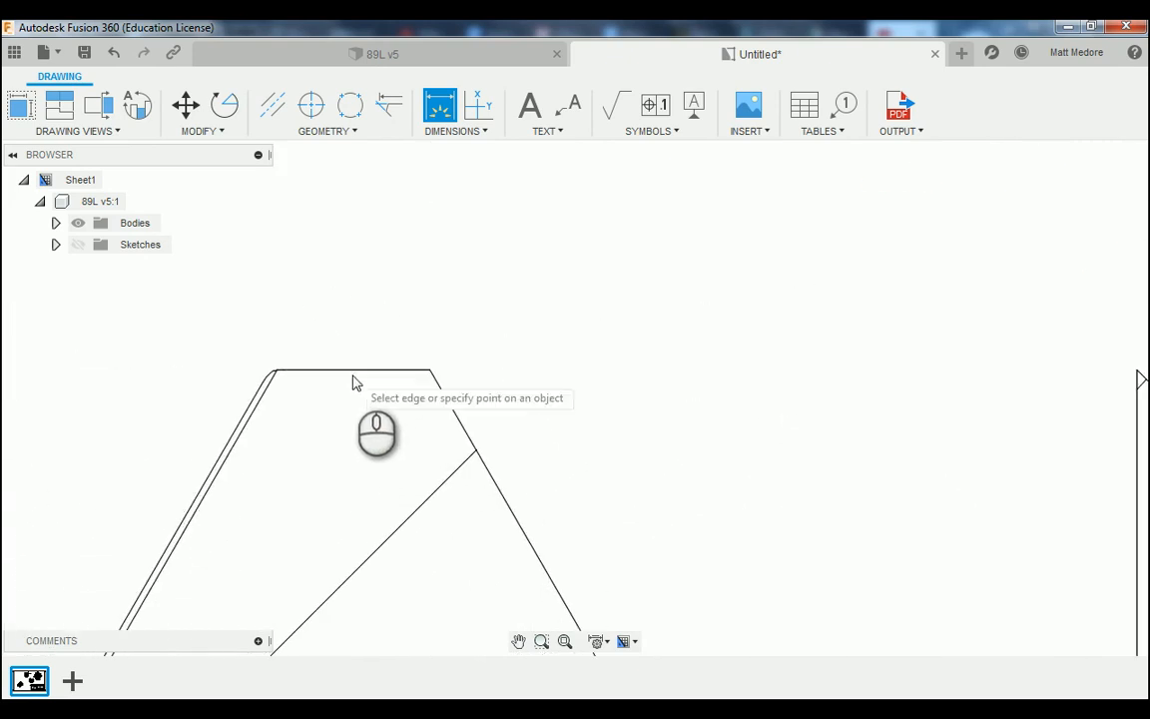
scroll(354, 315, "down", 5)
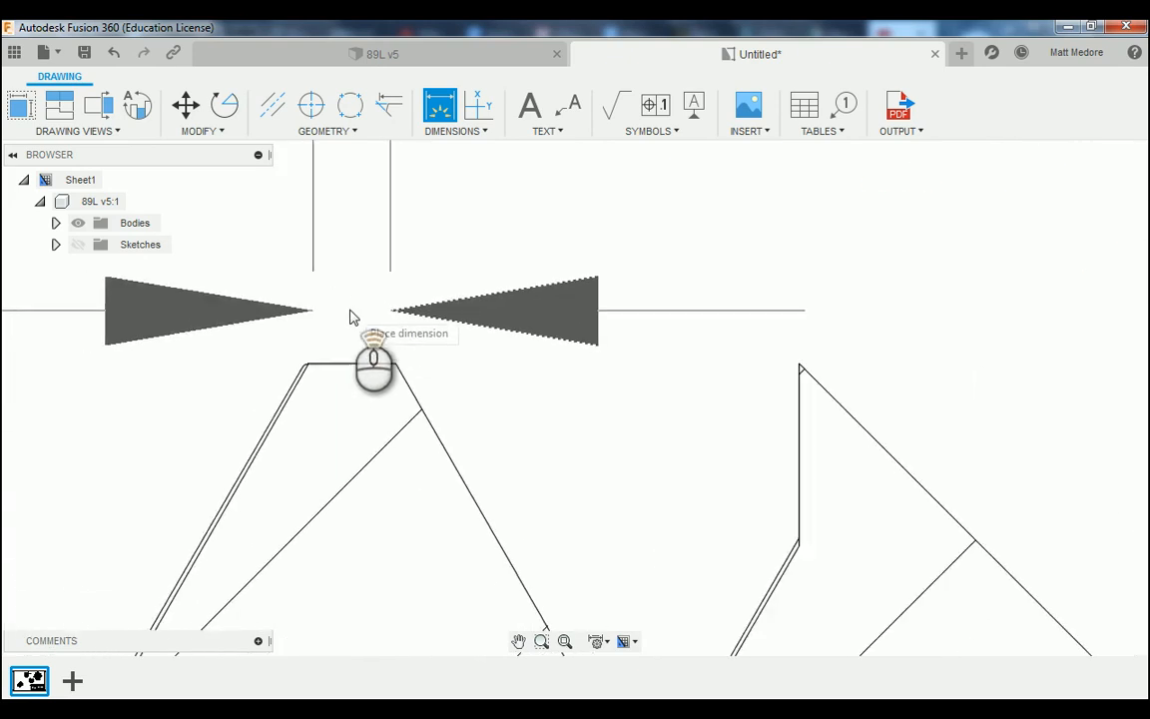
scroll(355, 315, "down", 4)
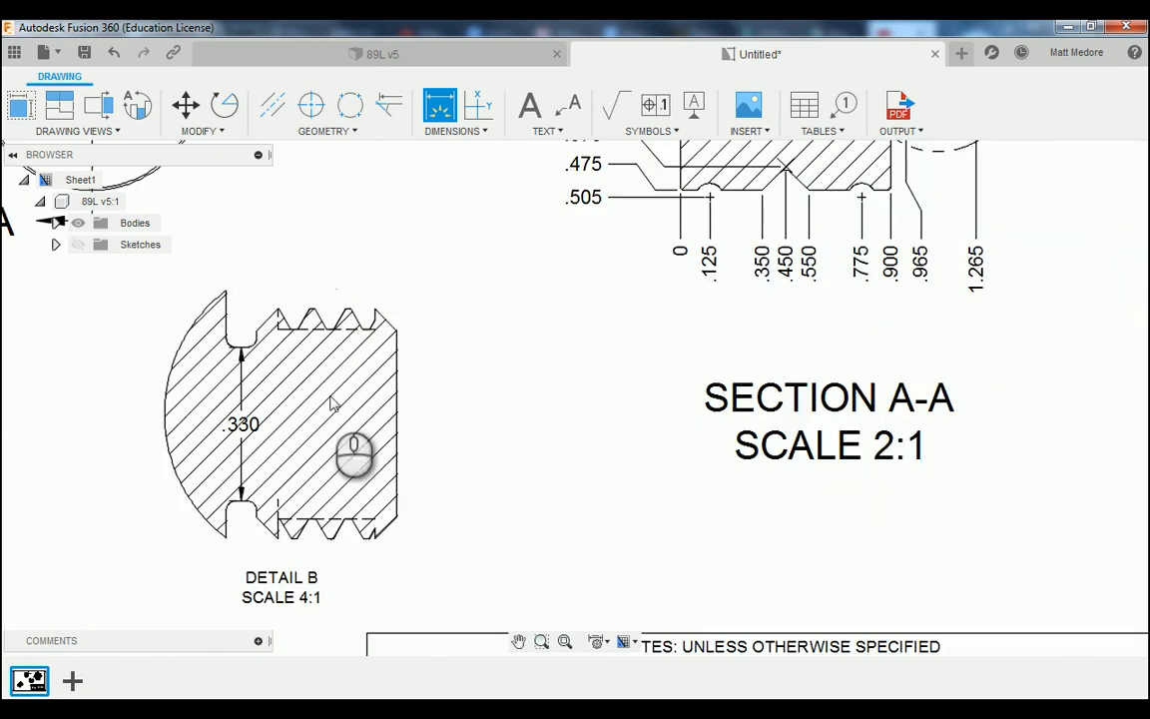
scroll(339, 449, "up", 6)
scroll(320, 571, "up", 8)
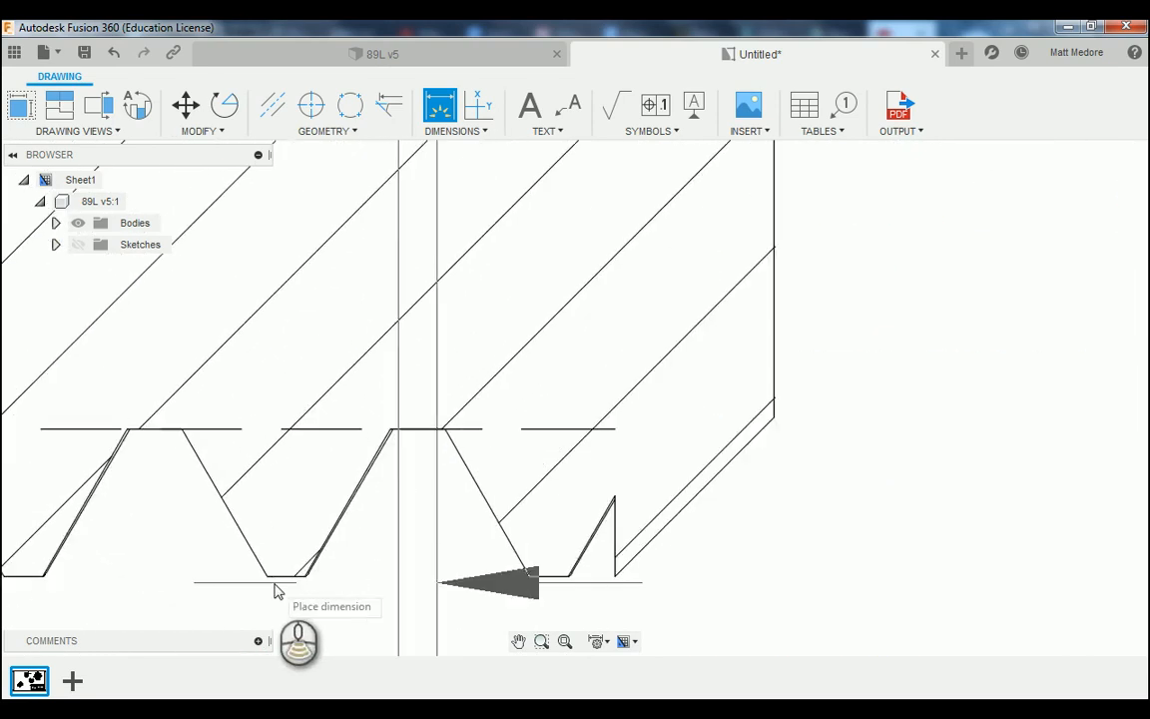
scroll(290, 584, "down", 6)
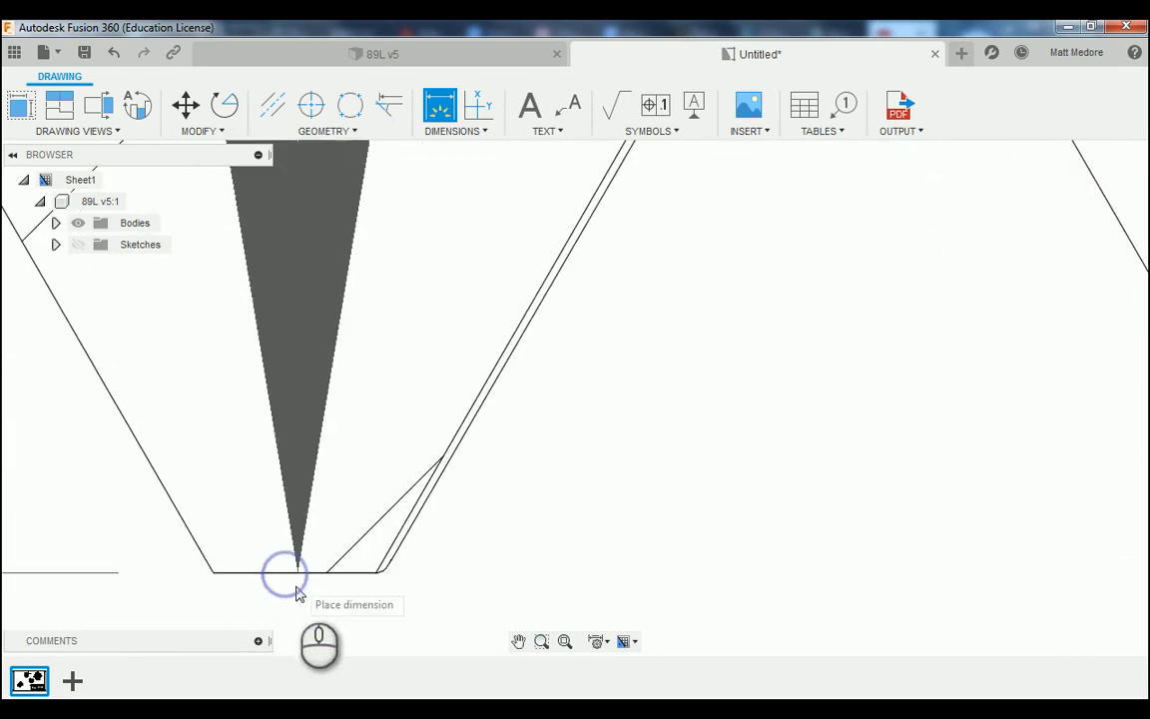
scroll(314, 591, "down", 2)
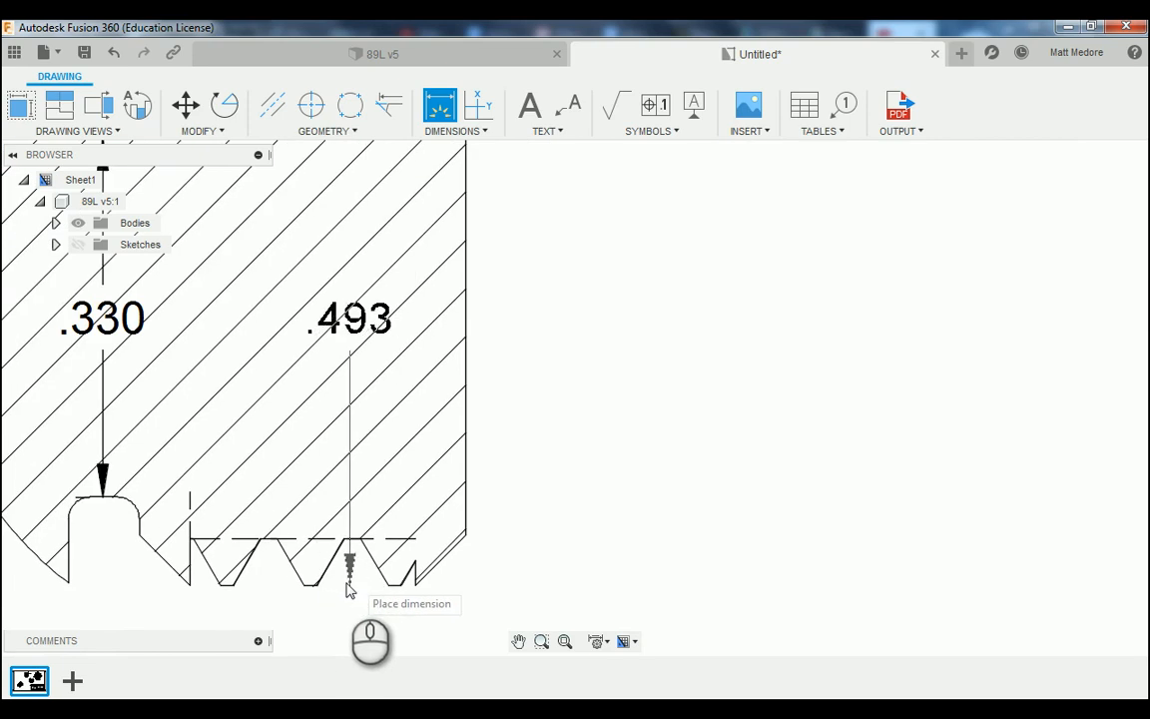
scroll(349, 587, "down", 3)
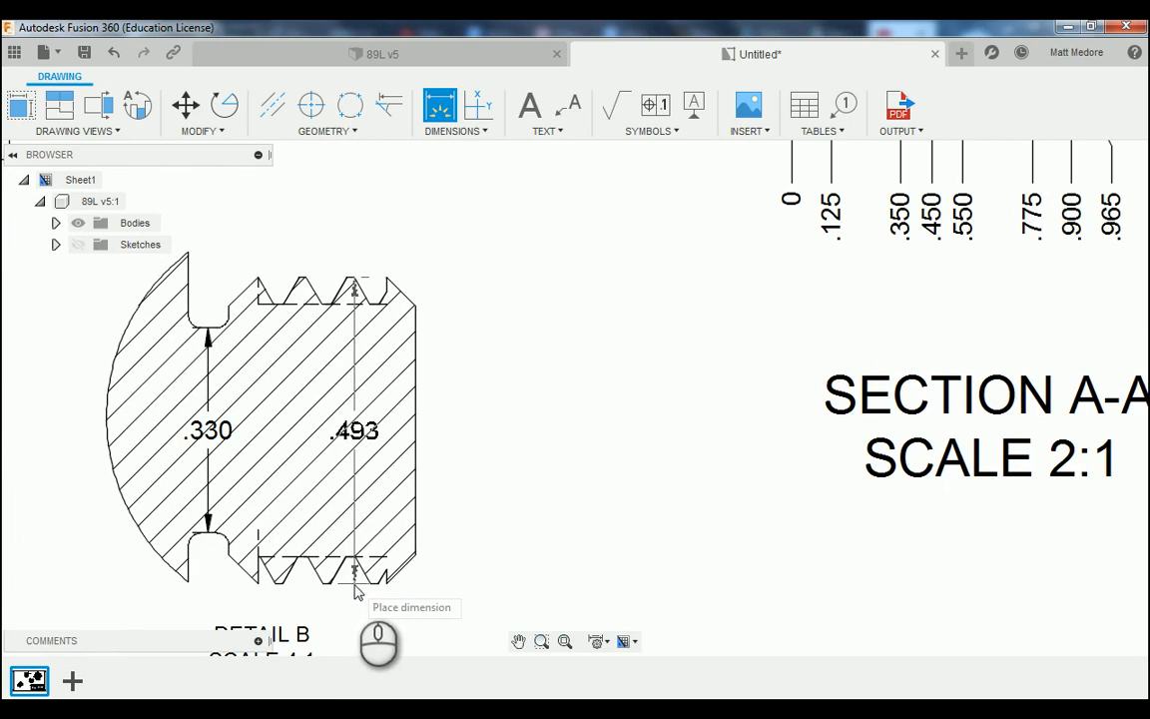
left_click(349, 585)
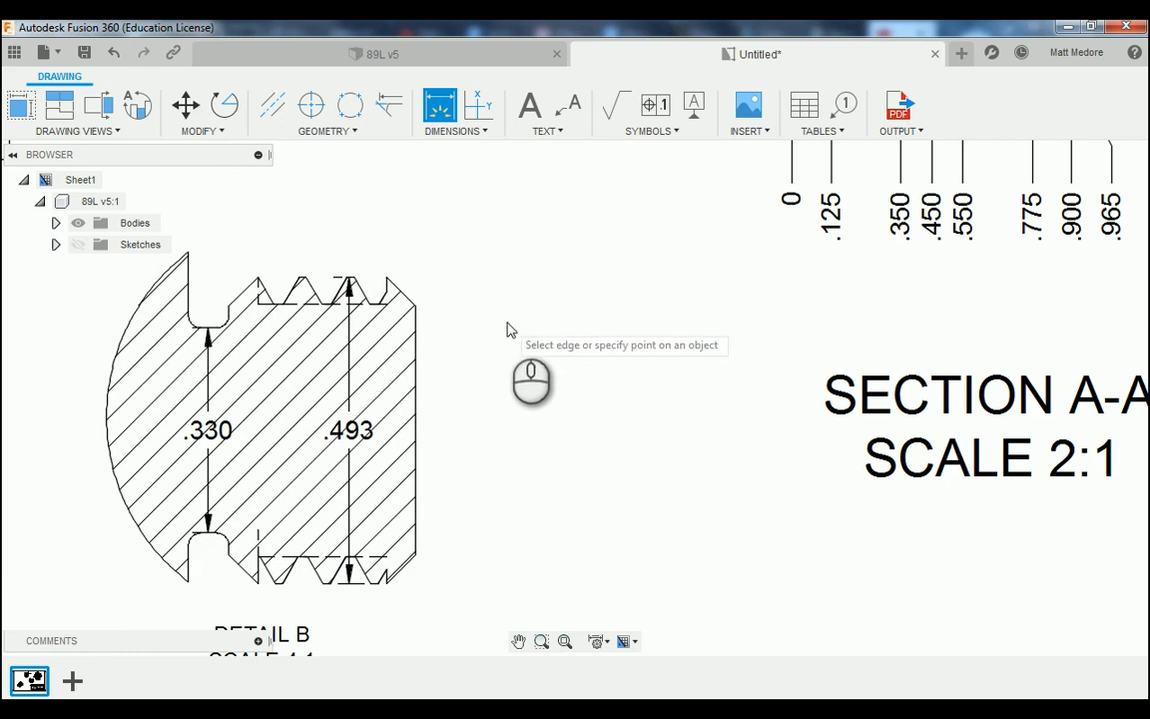
Add a radius dimension to the upper relief groove's corner fillet in Detail B, placing it above the view, and end dimensioning.
scroll(508, 329, "down", 1)
scroll(354, 236, "up", 3)
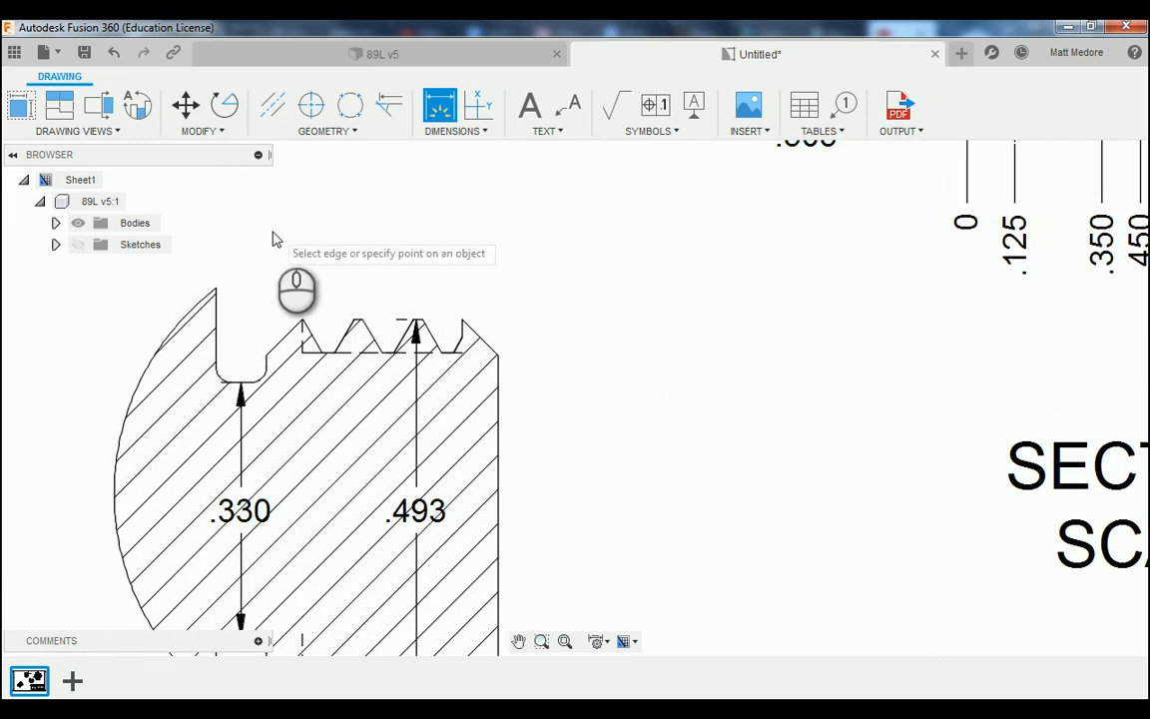
scroll(222, 385, "up", 2)
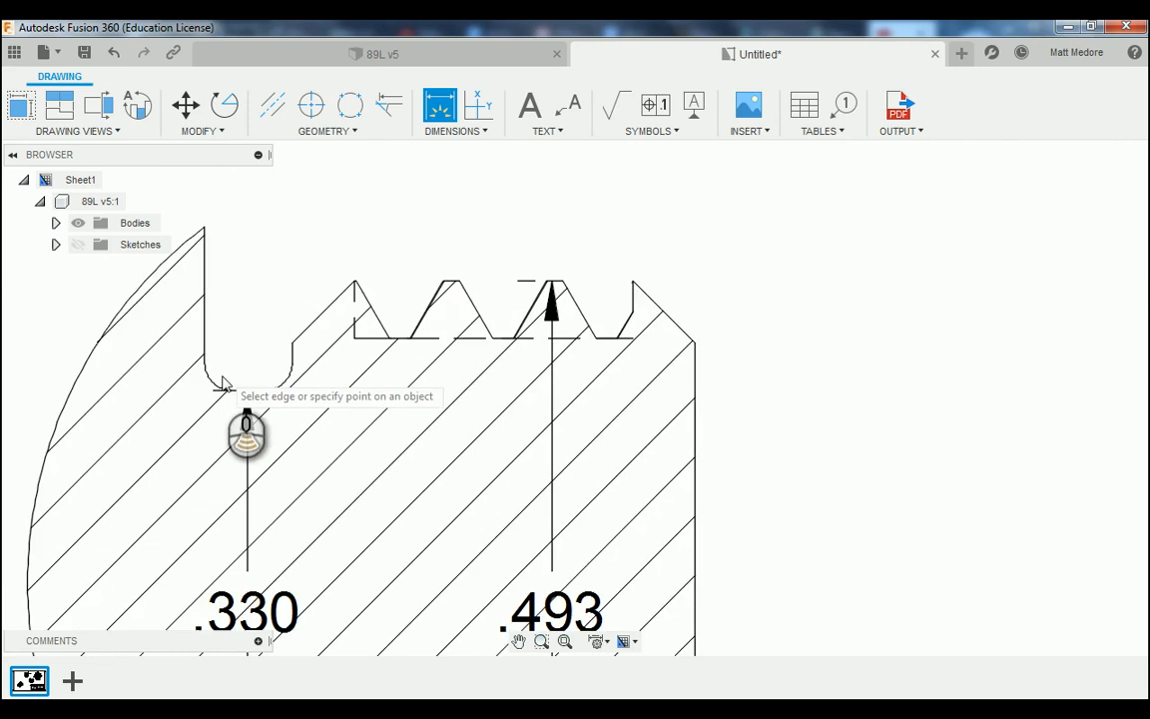
scroll(222, 385, "up", 3)
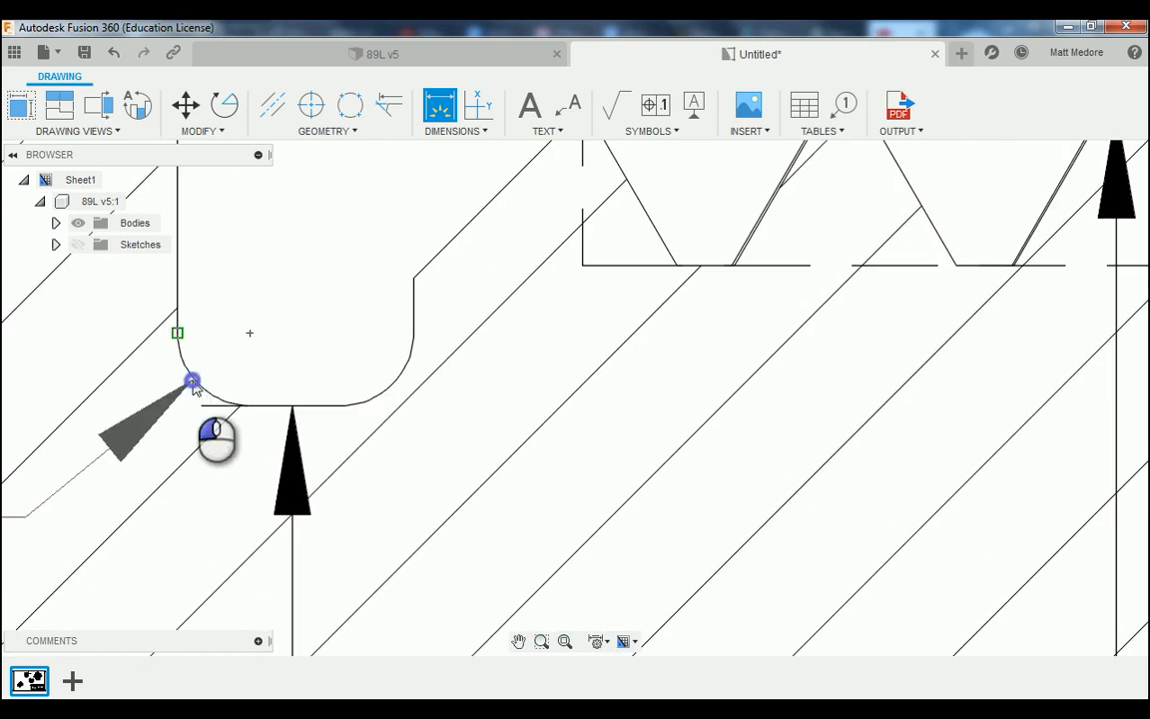
scroll(193, 384, "down", 5)
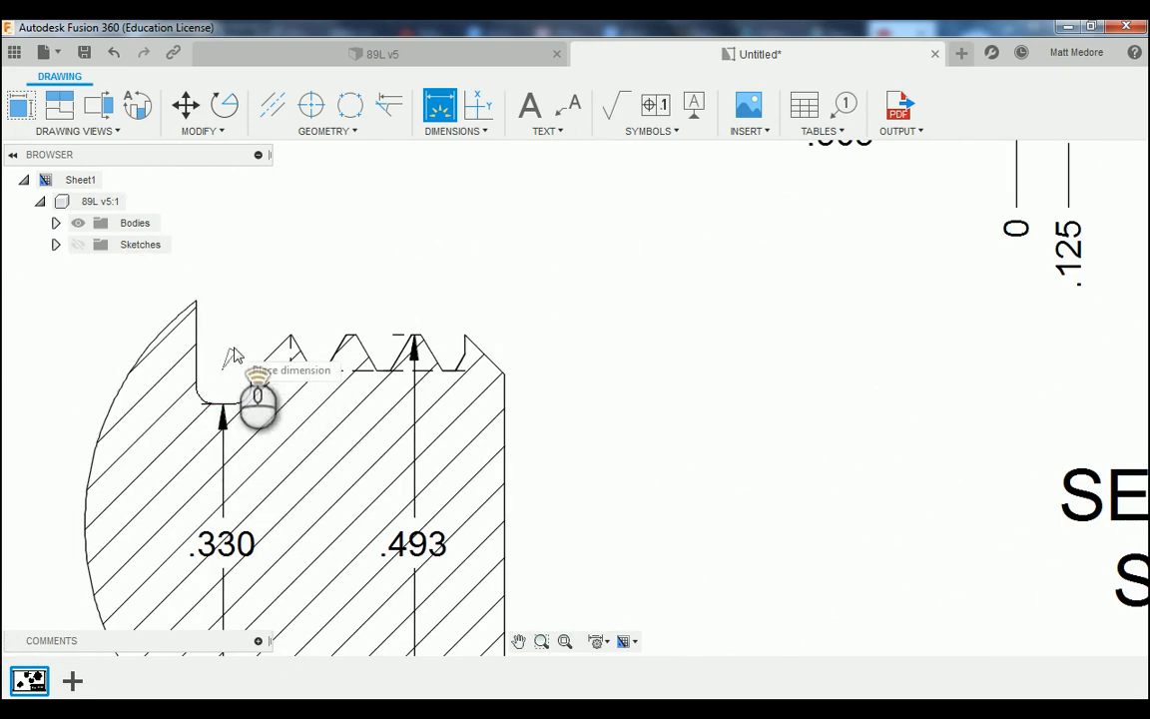
scroll(233, 355, "down", 3)
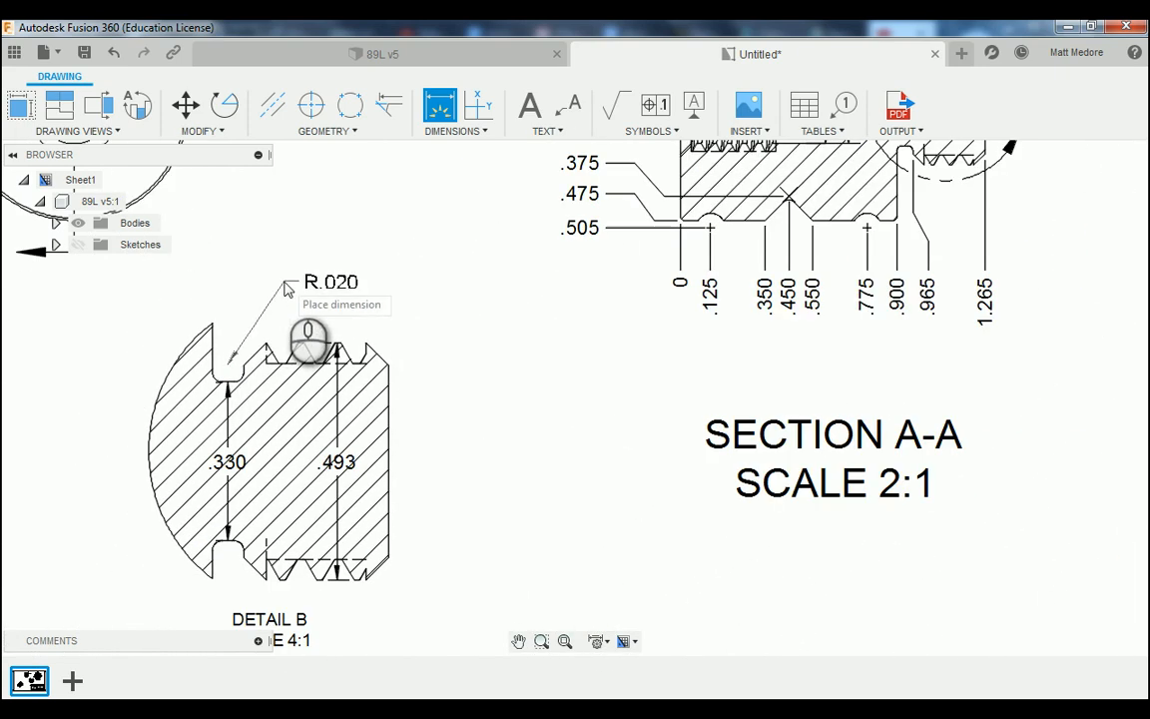
left_click(281, 285)
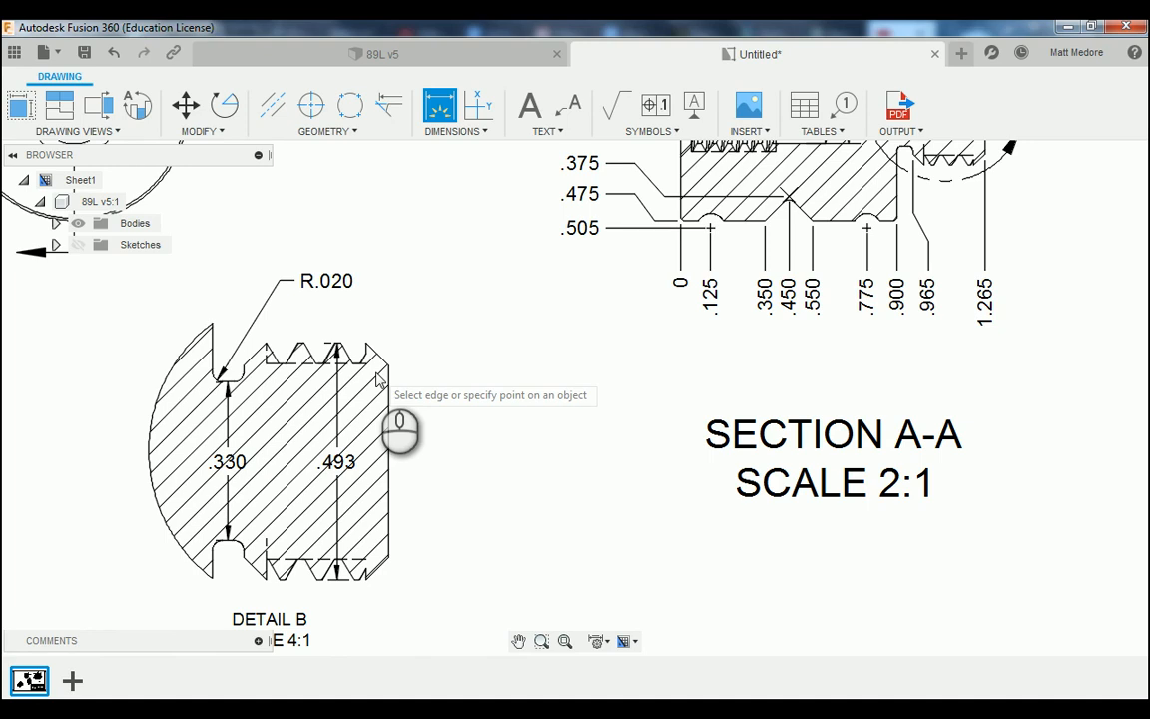
scroll(378, 380, "down", 3)
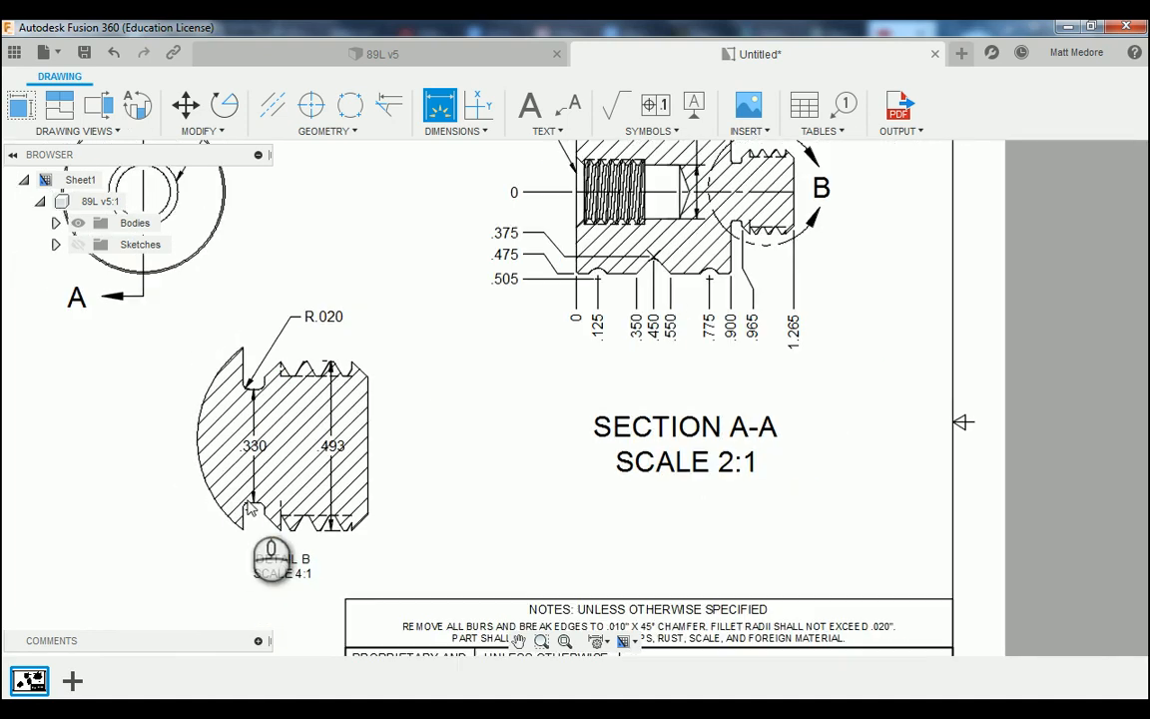
scroll(216, 557, "up", 5)
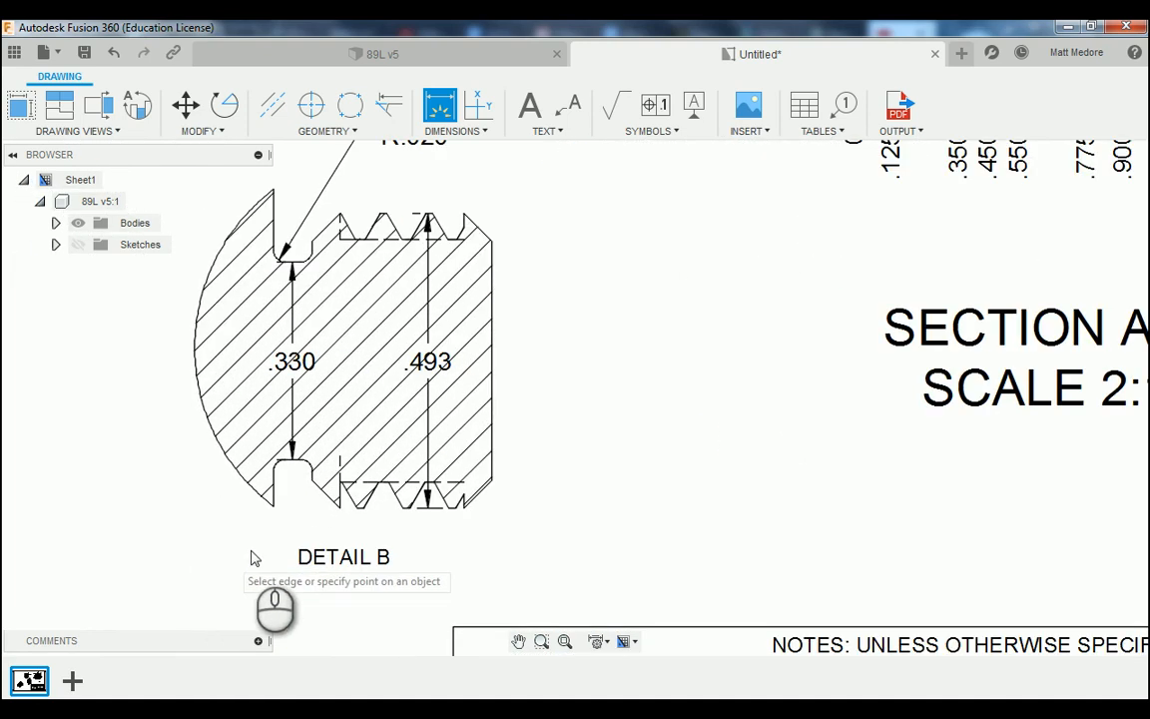
right_click(619, 324)
left_click(677, 327)
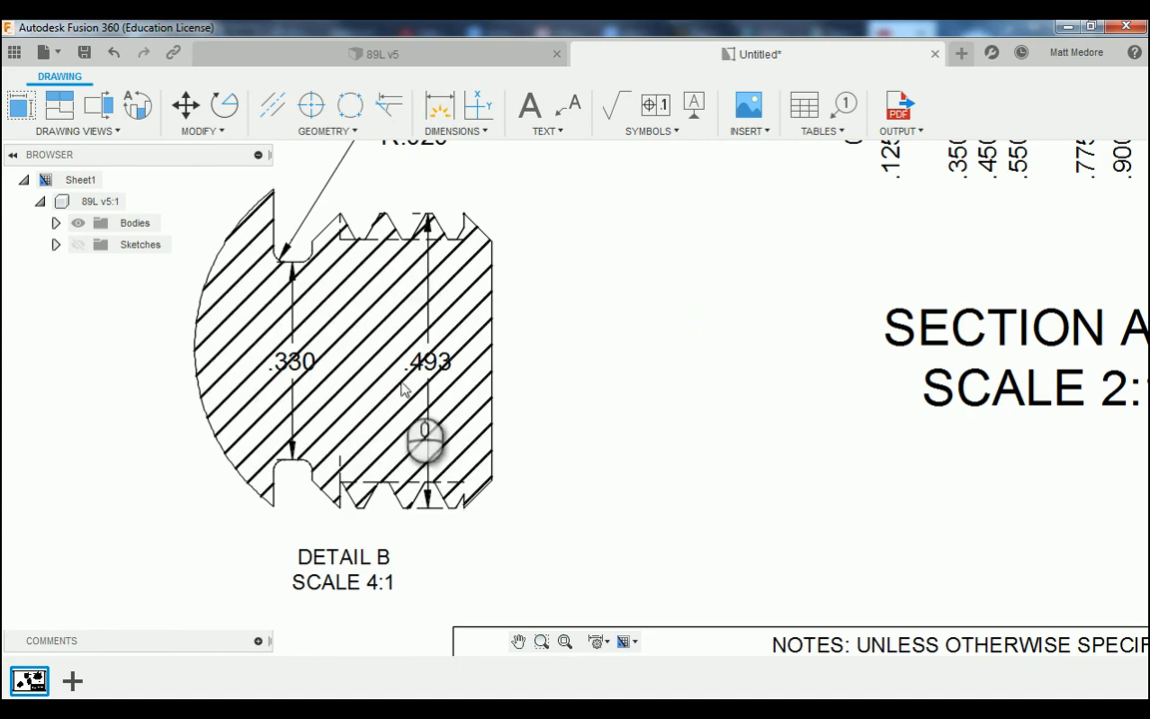
Move the relief groove's diameter dimension text out of the hatching to below Detail B, just left of the view label.
scroll(404, 371, "down", 1)
scroll(395, 369, "down", 2)
scroll(317, 394, "up", 3)
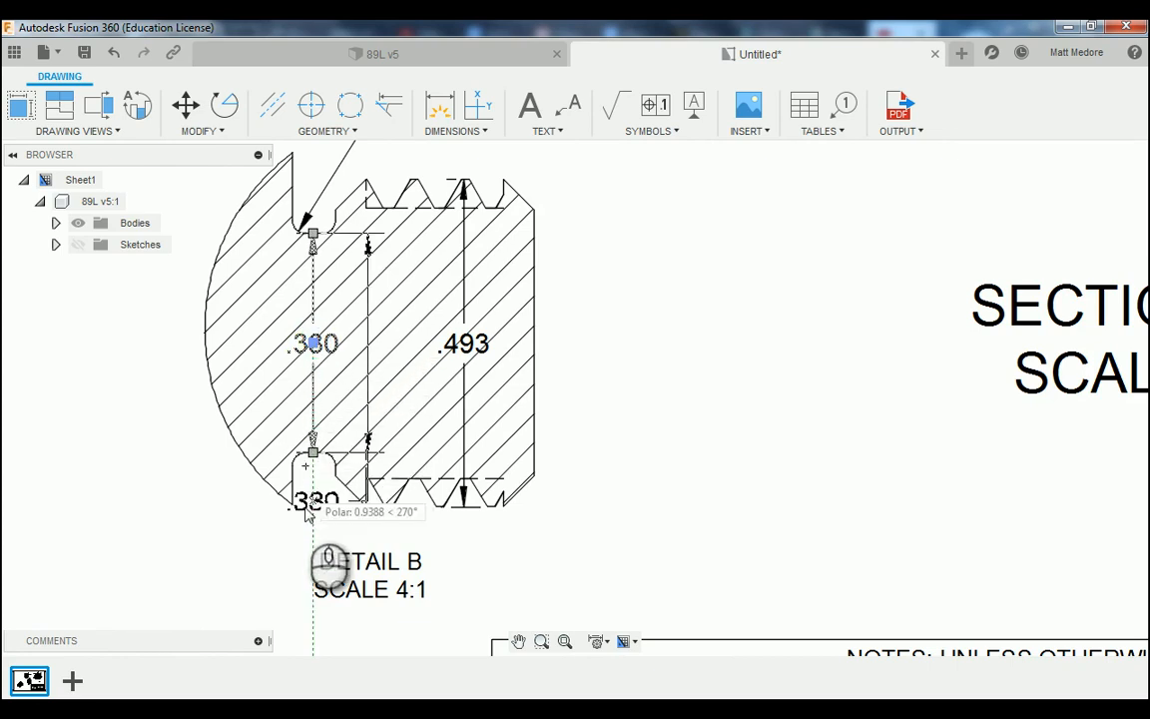
left_click(259, 584)
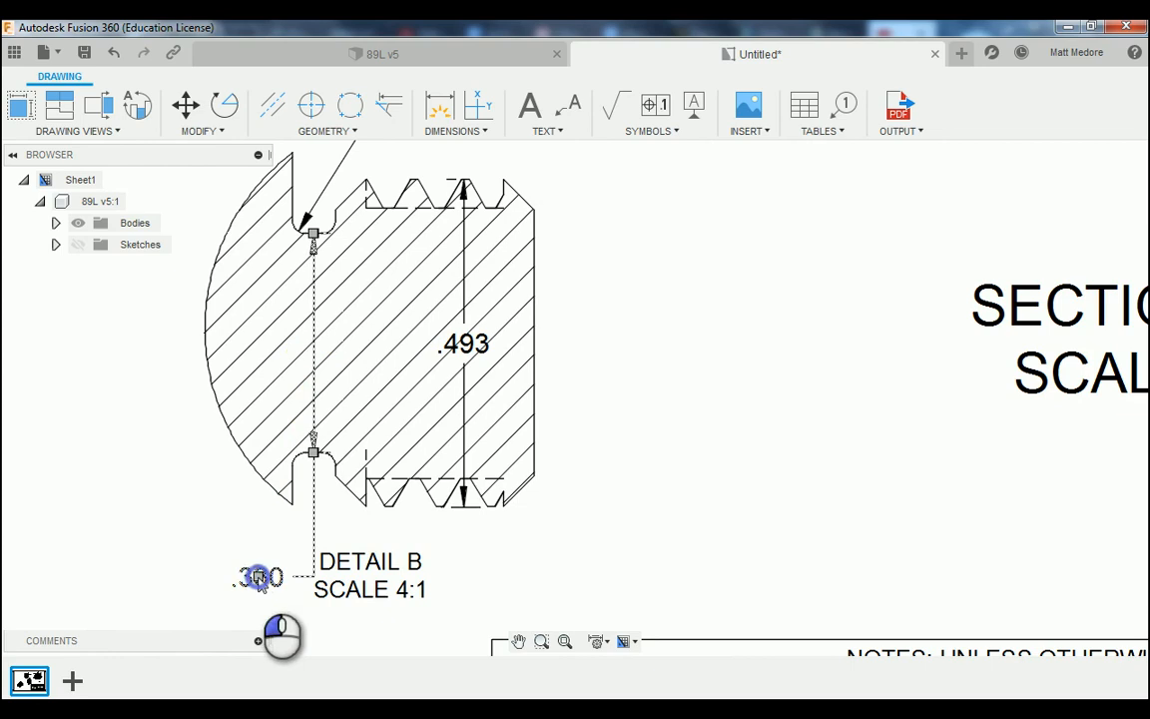
Move the thread diameter dimension text out of the hatching to below the DETAIL B label, left of its dimension line.
left_click(464, 344)
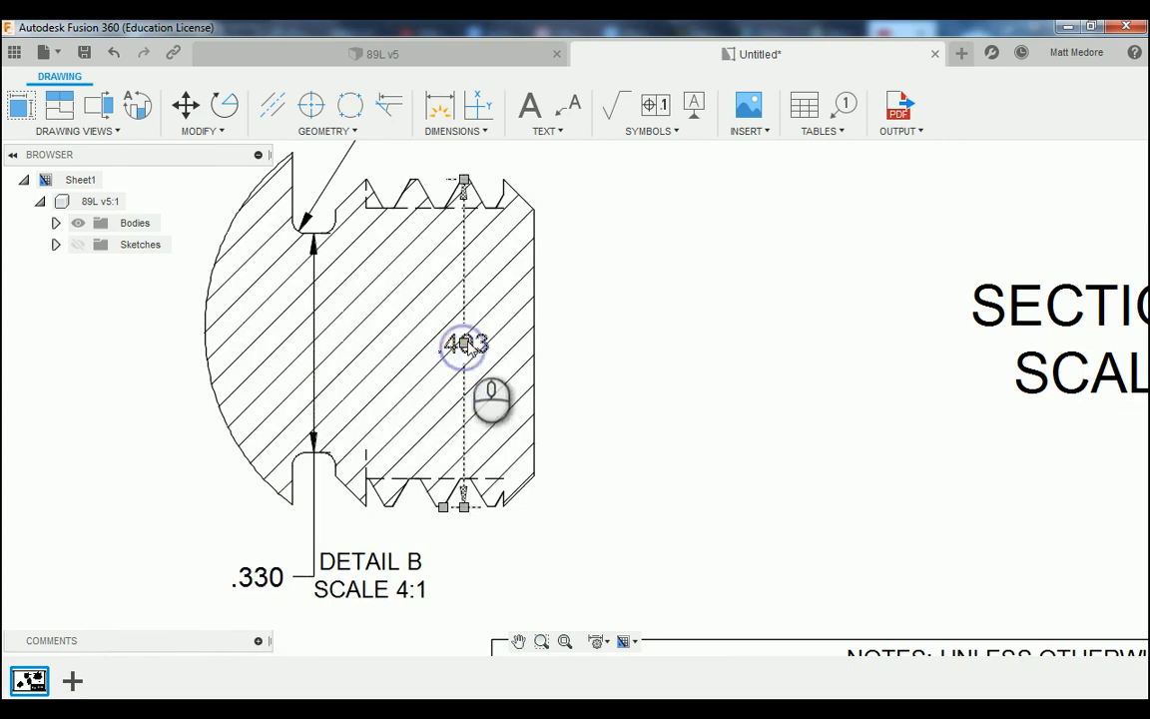
left_click(464, 345)
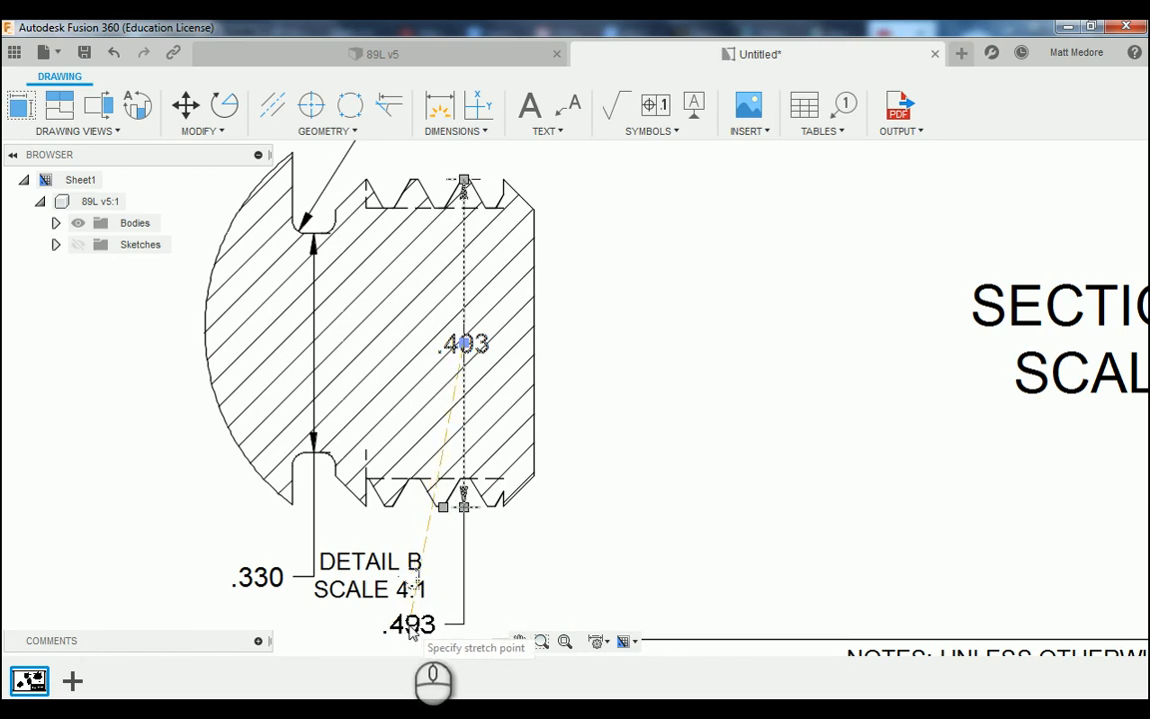
left_click(409, 627)
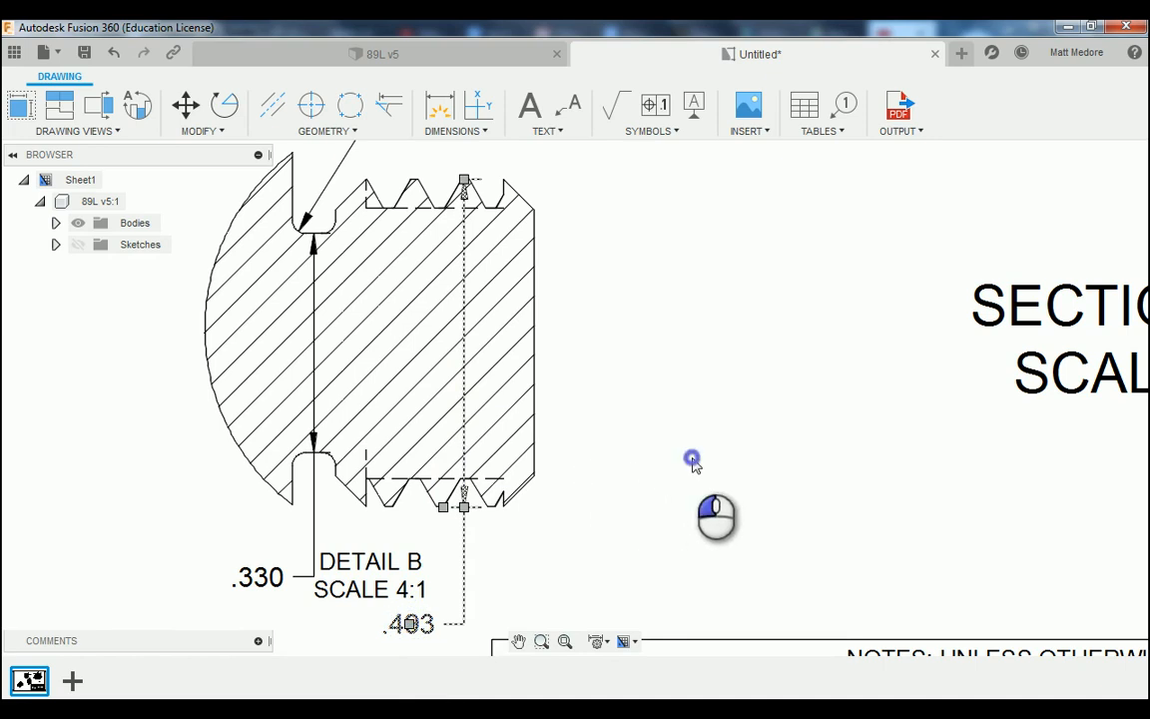
Move the DETAIL B, SCALE 4:1 label to the left side of the detail view, around its mid-height.
scroll(239, 479, "down", 3)
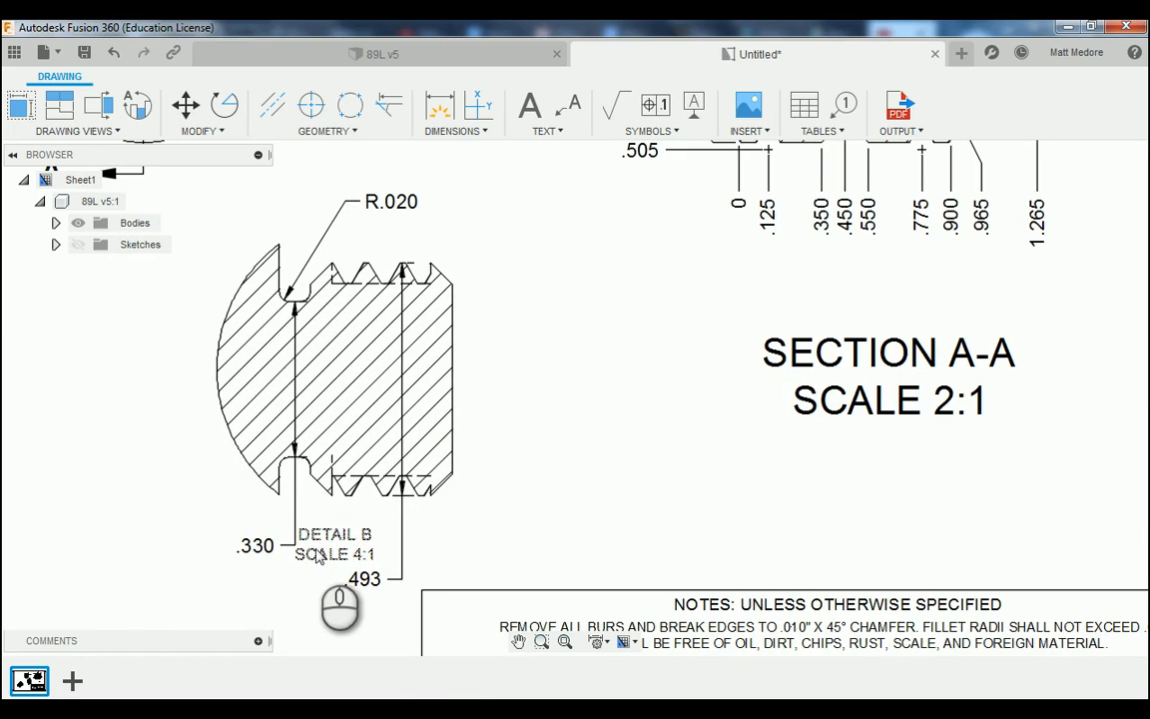
left_click(317, 556)
left_click(335, 530)
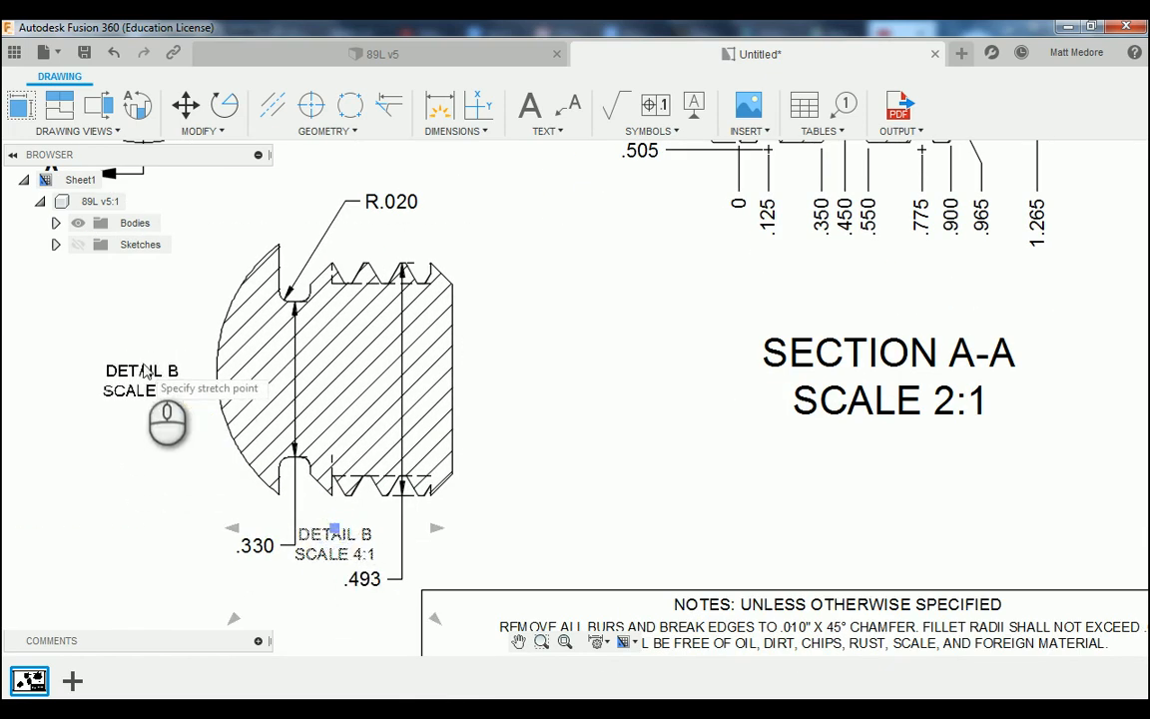
left_click(154, 364)
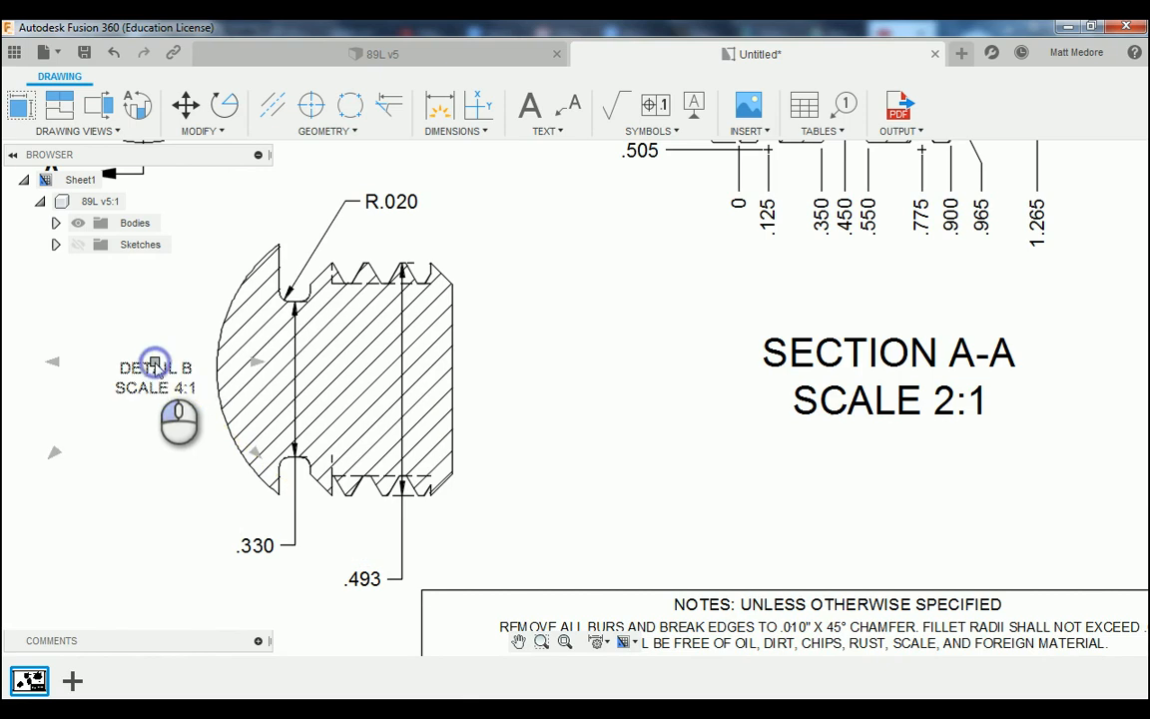
left_click(642, 365)
Edit the relief groove's diameter dimension in Detail B, adding a diameter symbol before the value and "X .065" after it.
scroll(596, 387, "down", 1)
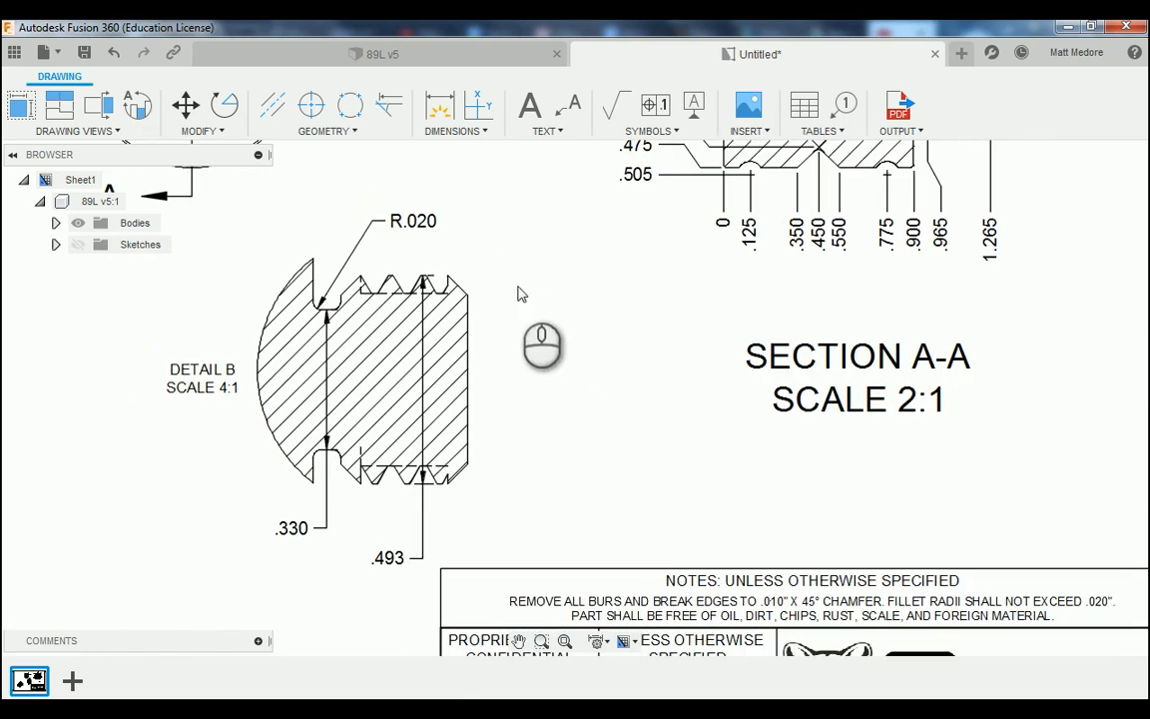
scroll(361, 519, "down", 1)
scroll(335, 489, "up", 2)
scroll(335, 489, "up", 4)
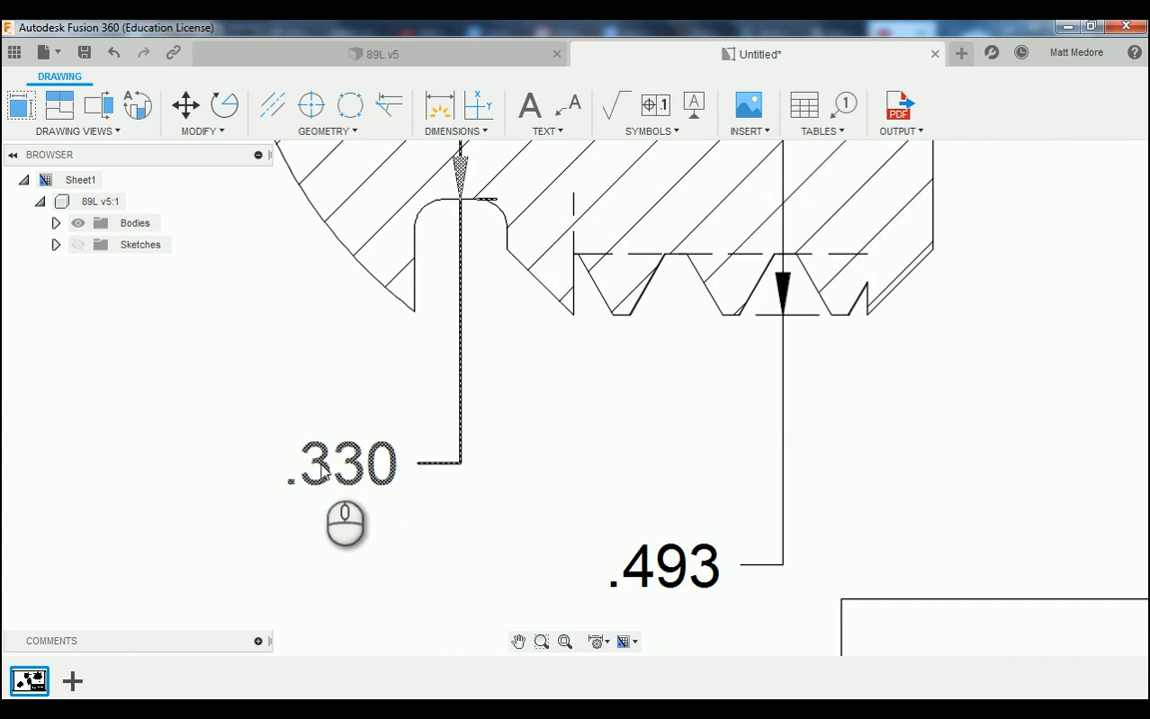
double_click(322, 467)
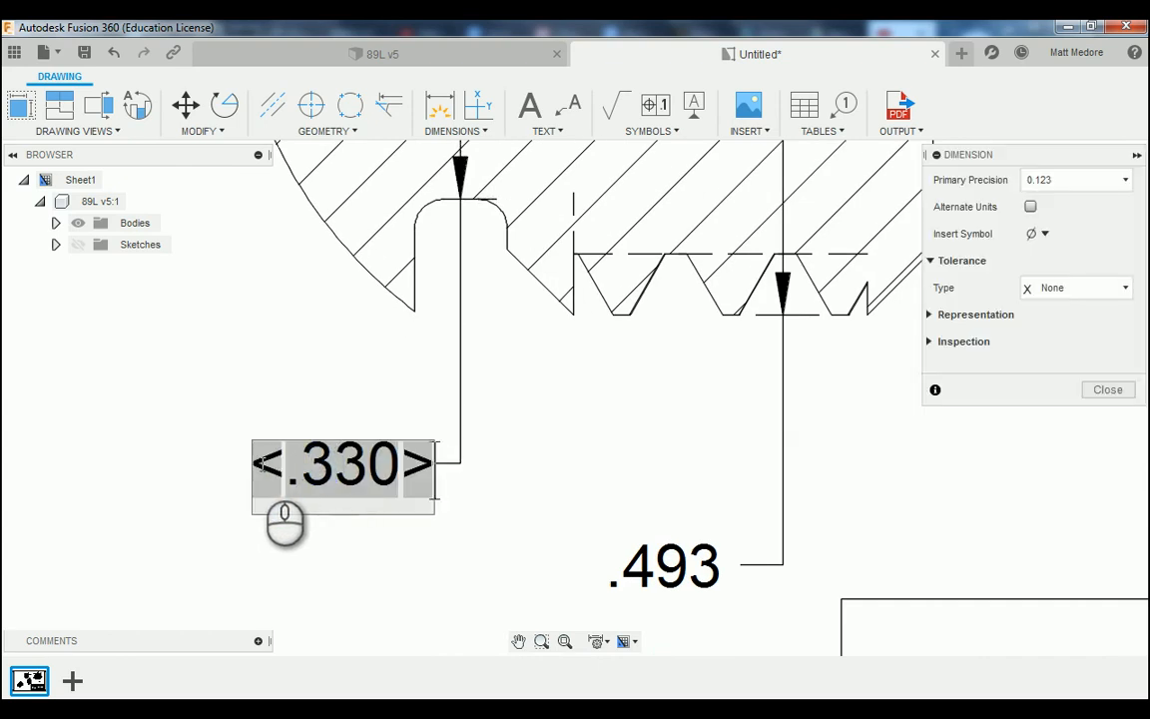
left_click(256, 462)
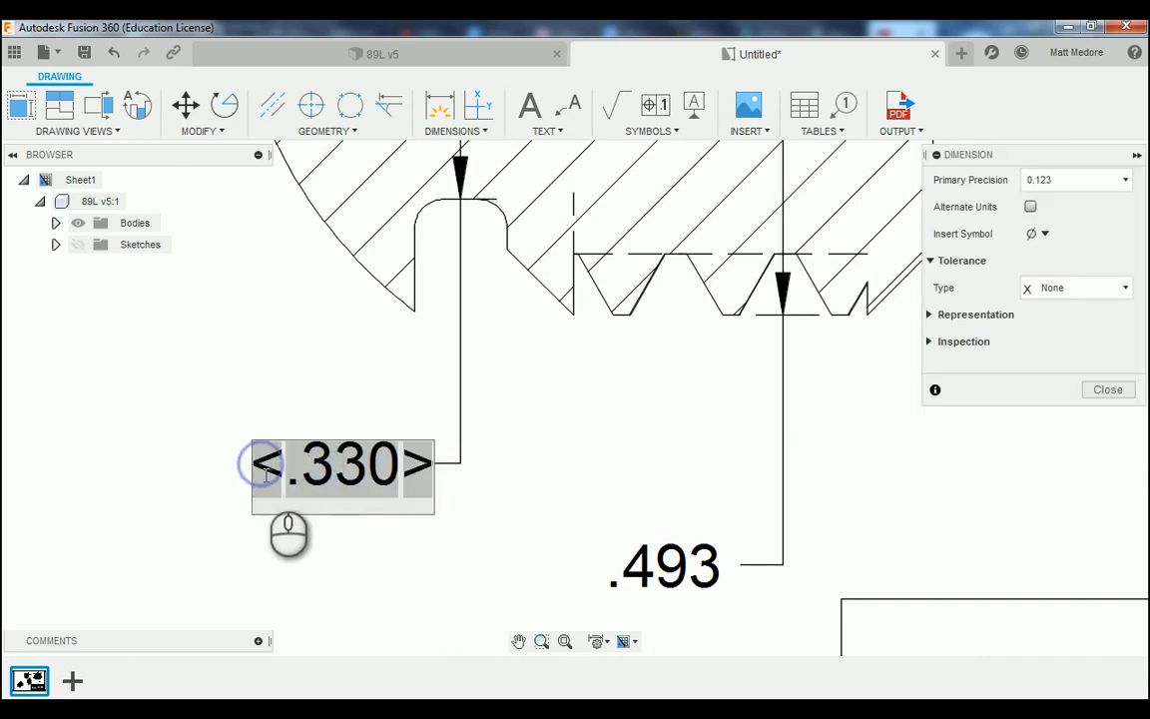
left_click(1044, 236)
left_click(999, 256)
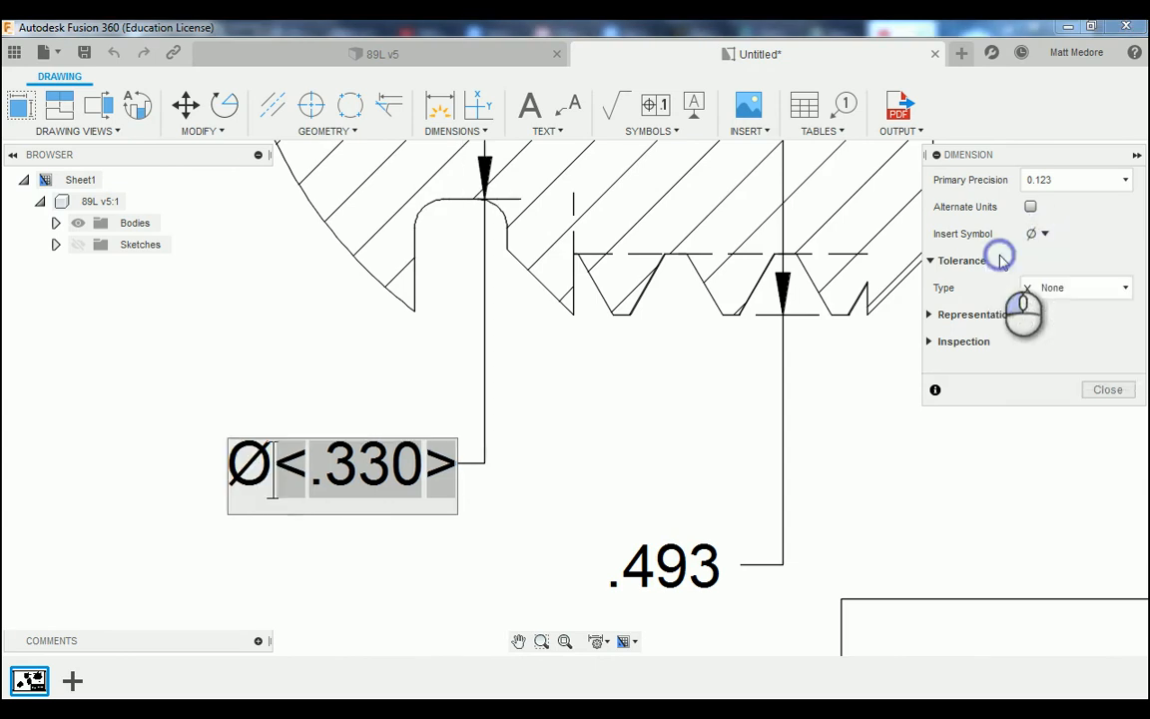
left_click(454, 475)
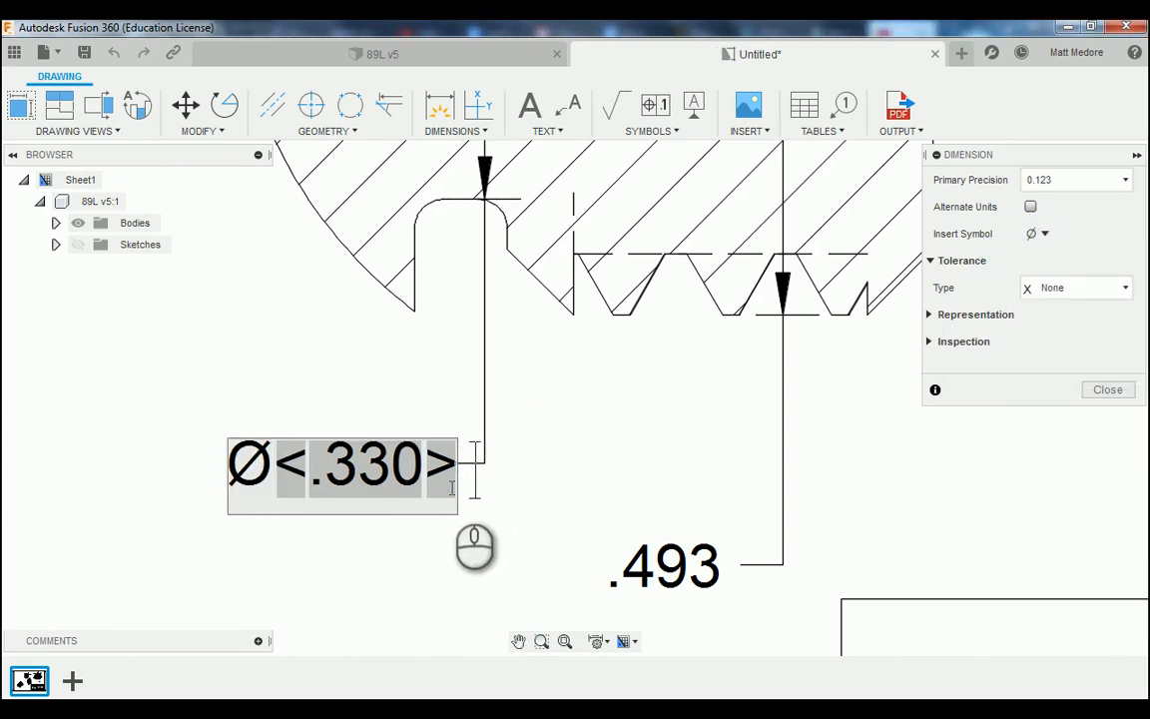
type("X .065")
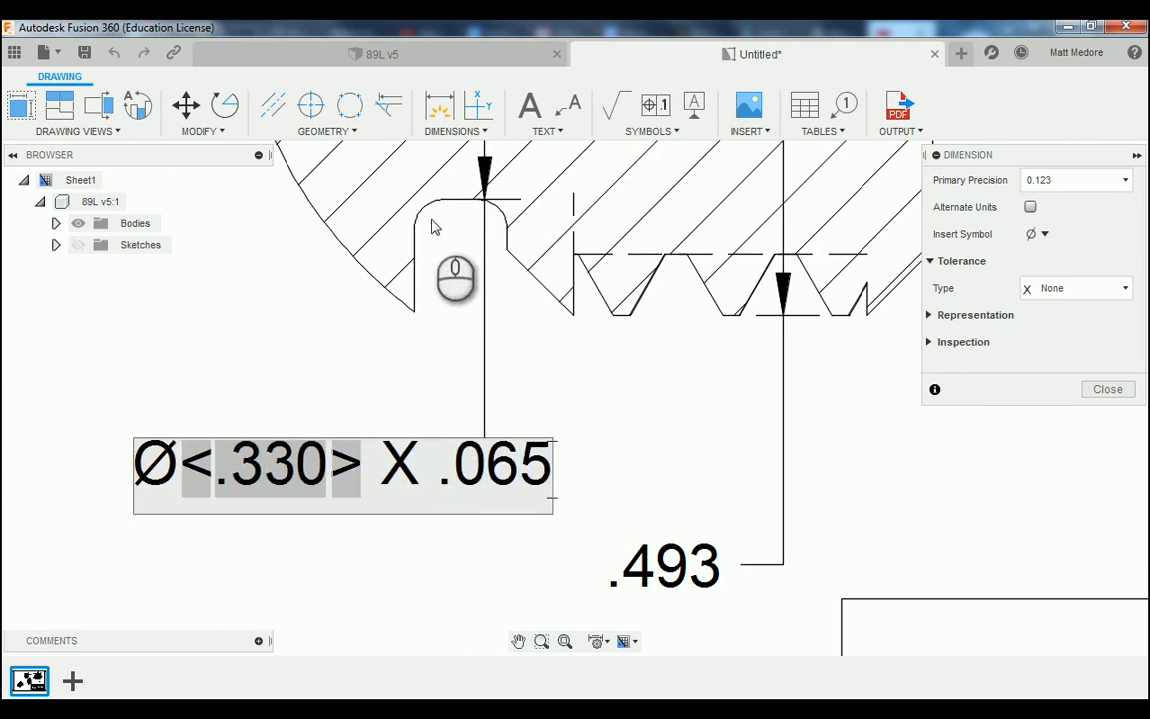
left_click(432, 226)
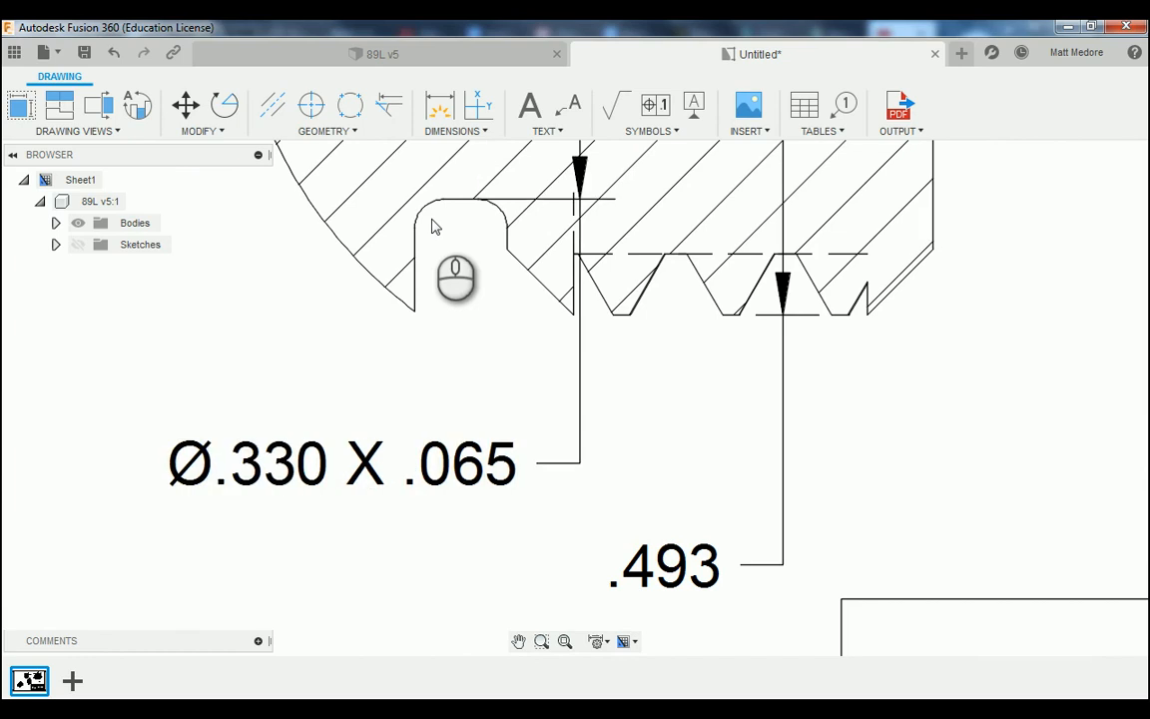
Edit the thread diameter dimension in Detail B, adding a diameter symbol before the value and "X .300" after it.
scroll(432, 227, "down", 4)
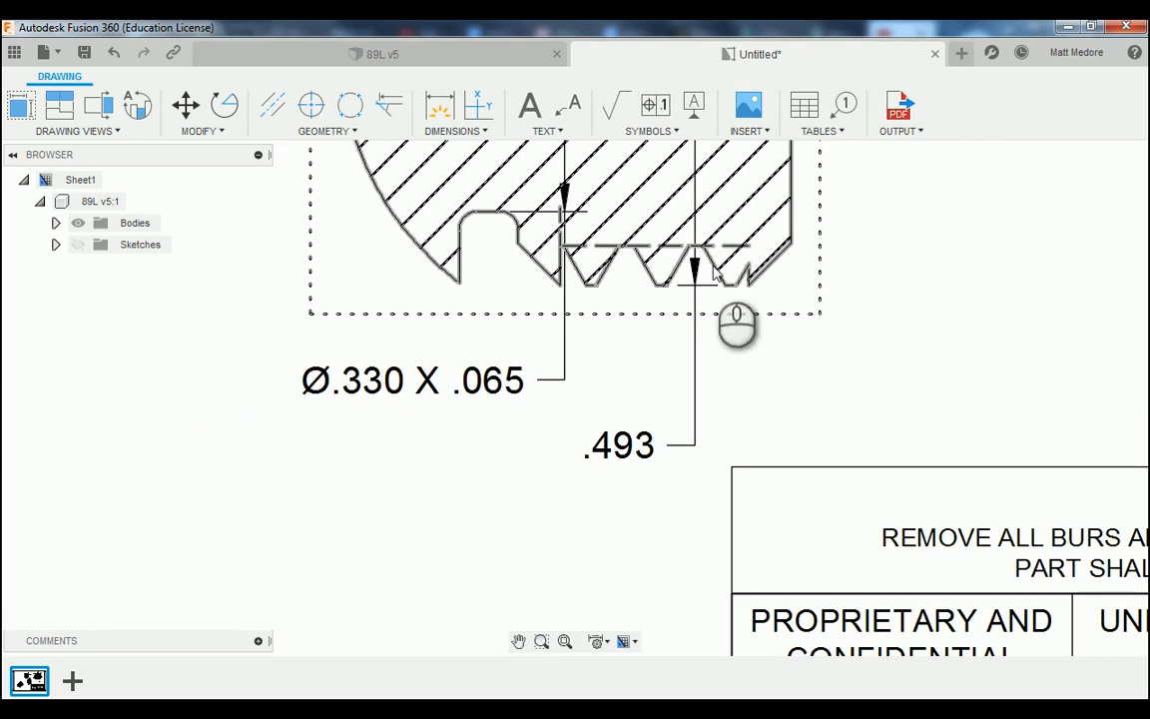
double_click(624, 446)
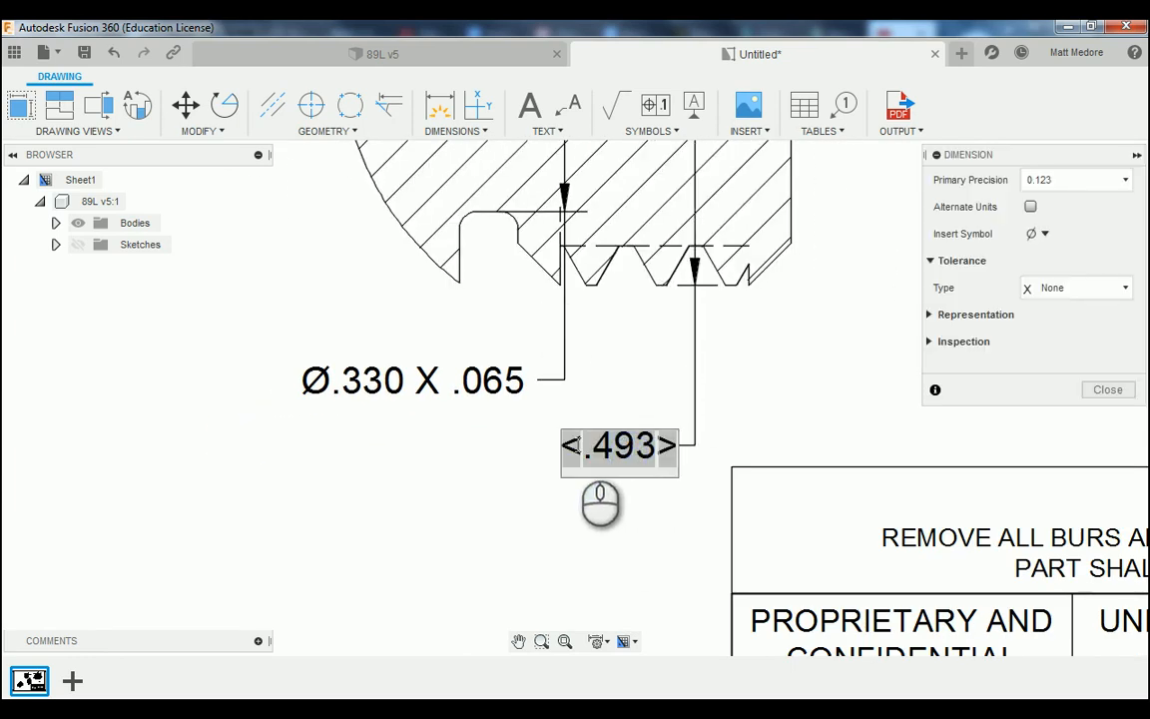
left_click(567, 444)
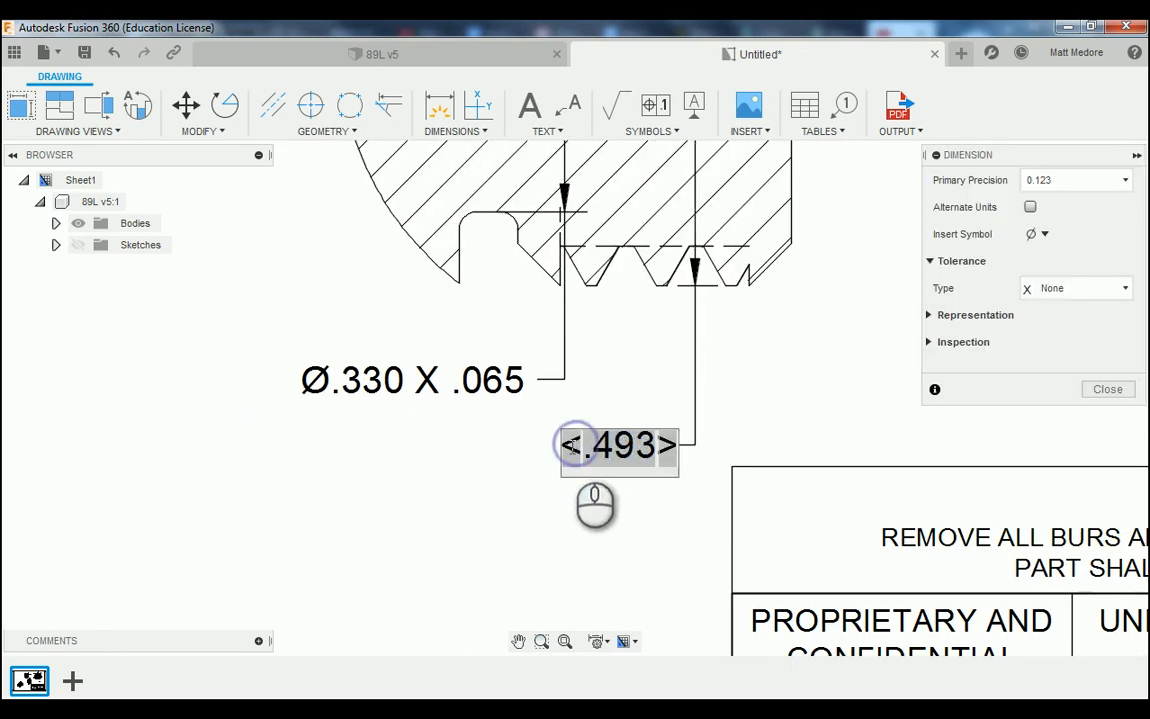
left_click(1043, 236)
left_click(998, 259)
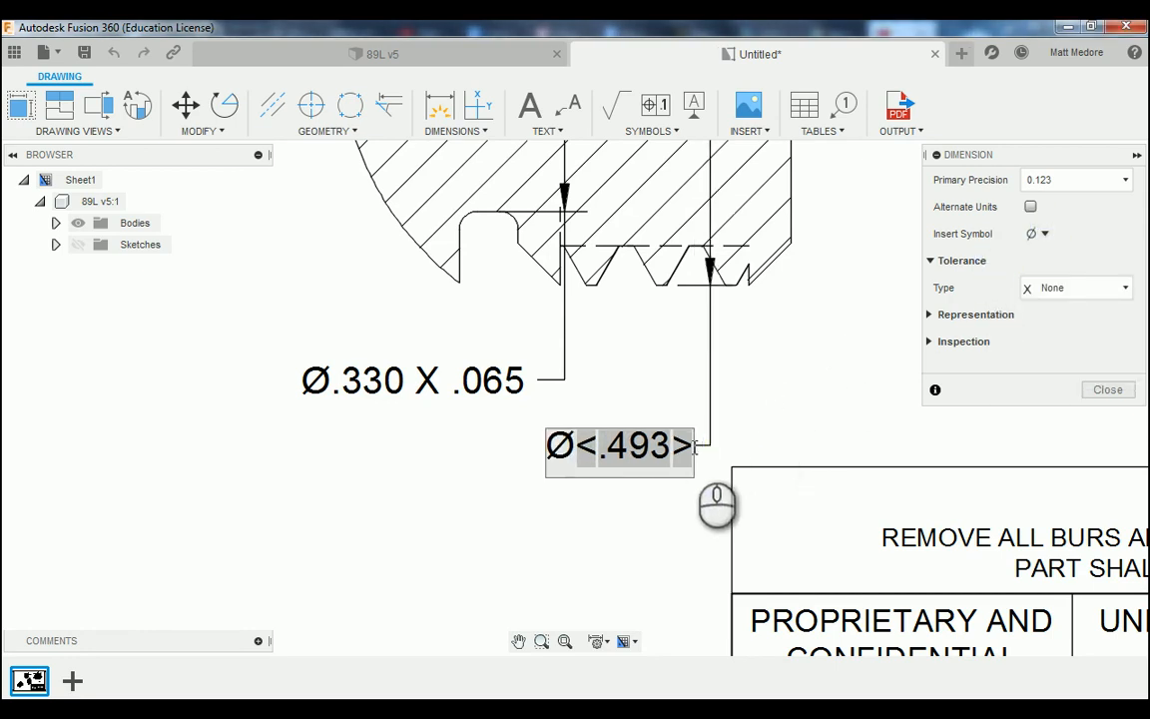
type("X")
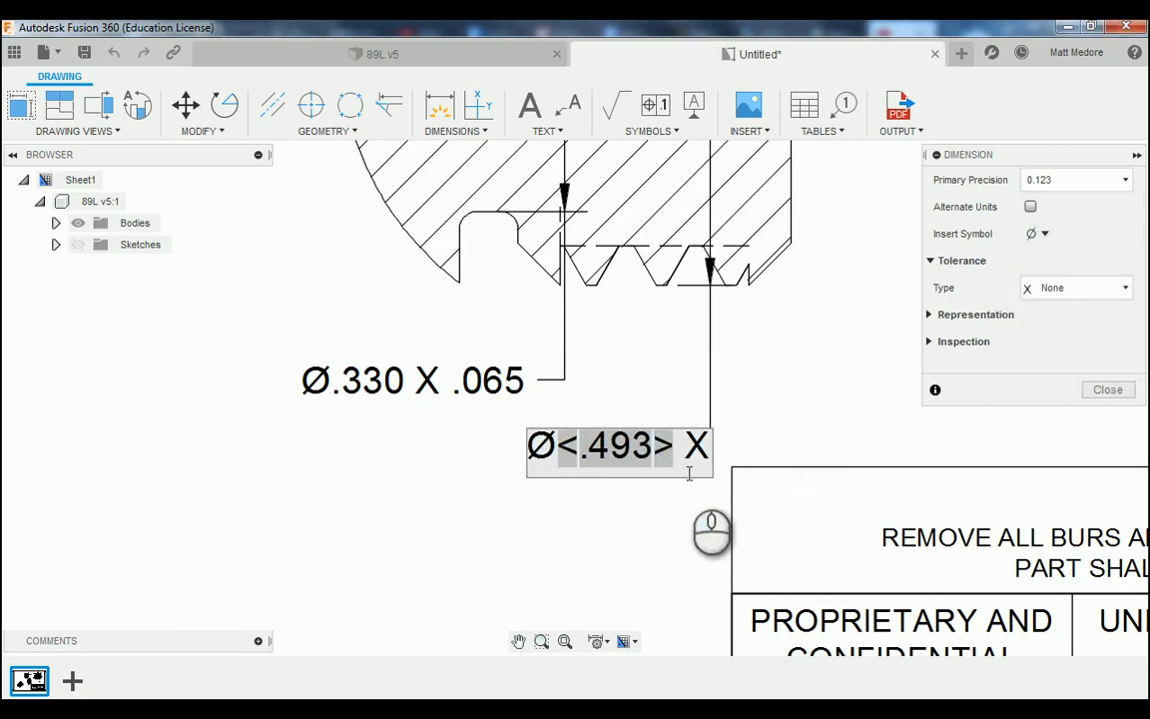
type(" .30")
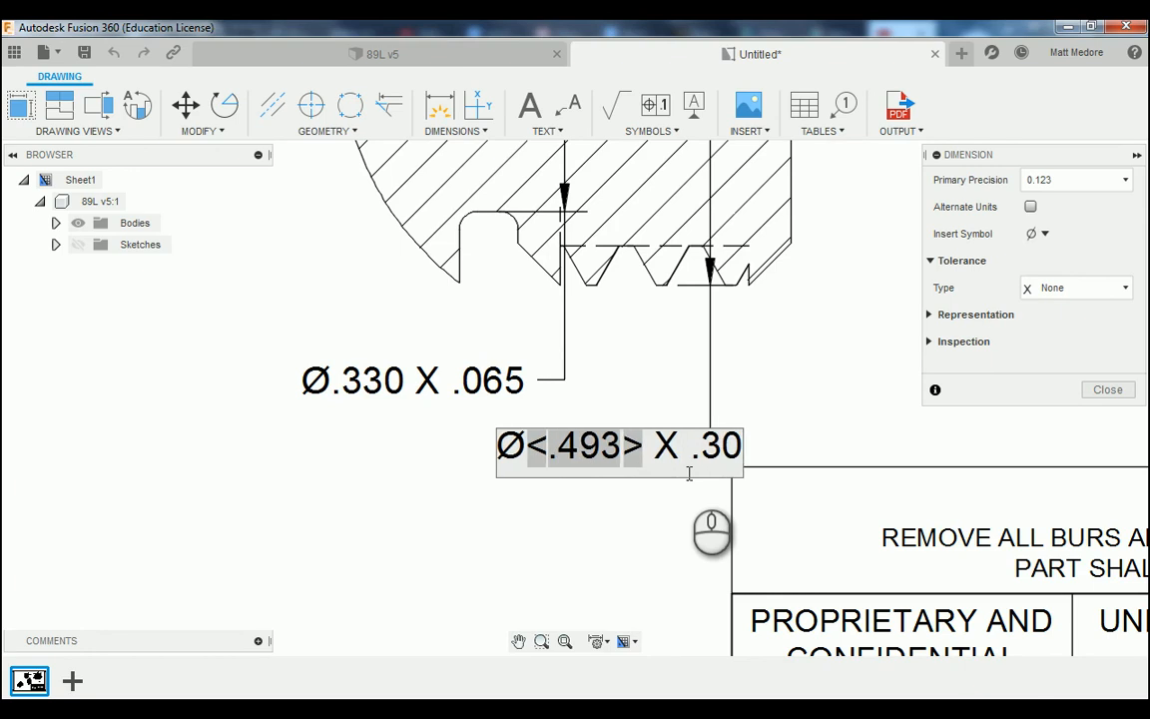
left_click(688, 475)
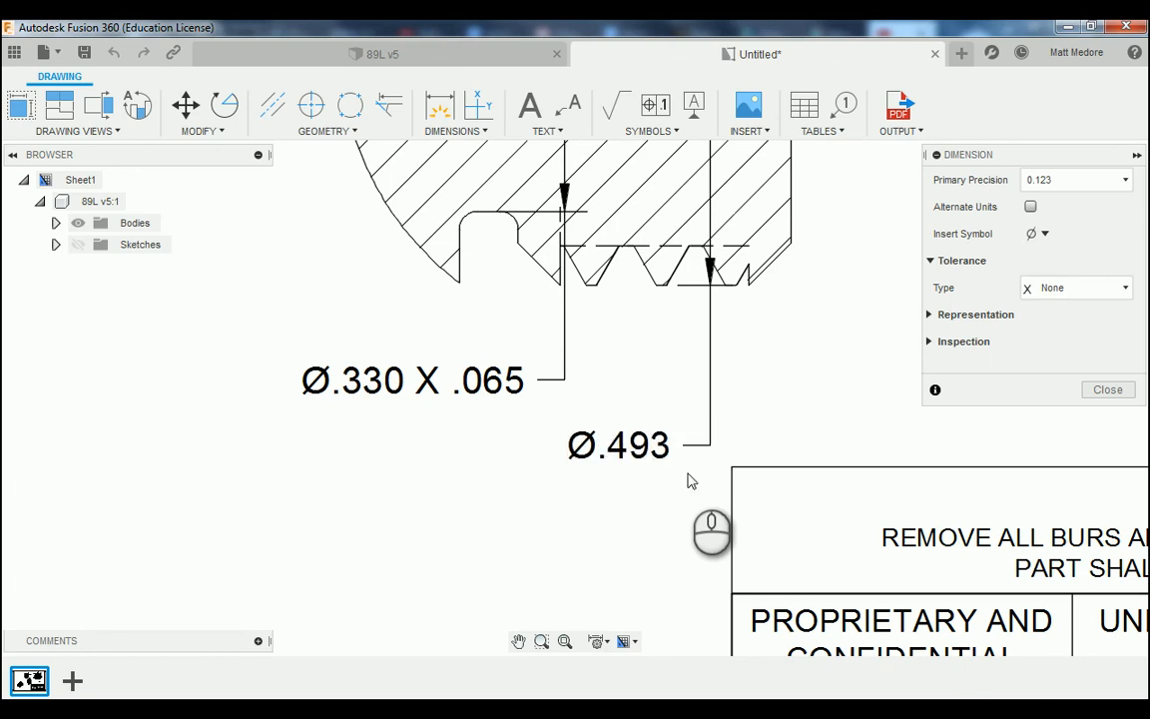
Move the groove and thread diameter callouts up and to the left, closer beneath Detail B, with their lines centred on their features.
scroll(564, 497, "down", 2)
scroll(559, 494, "up", 2)
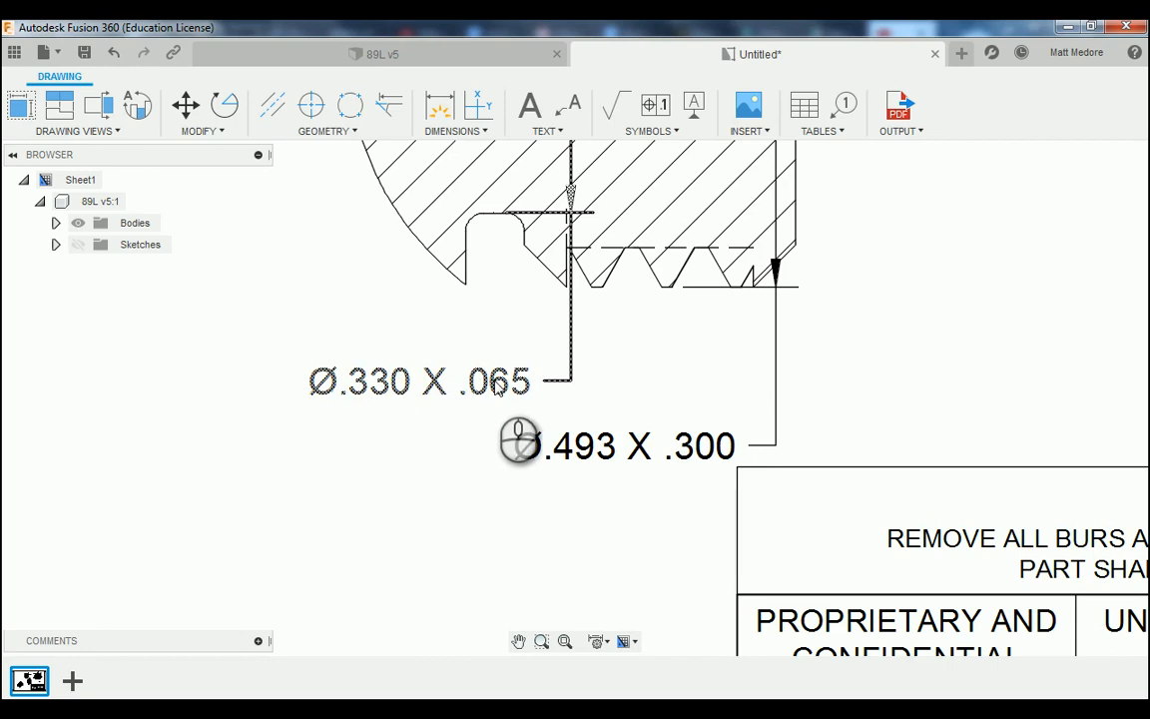
left_click(419, 386)
left_click(420, 384)
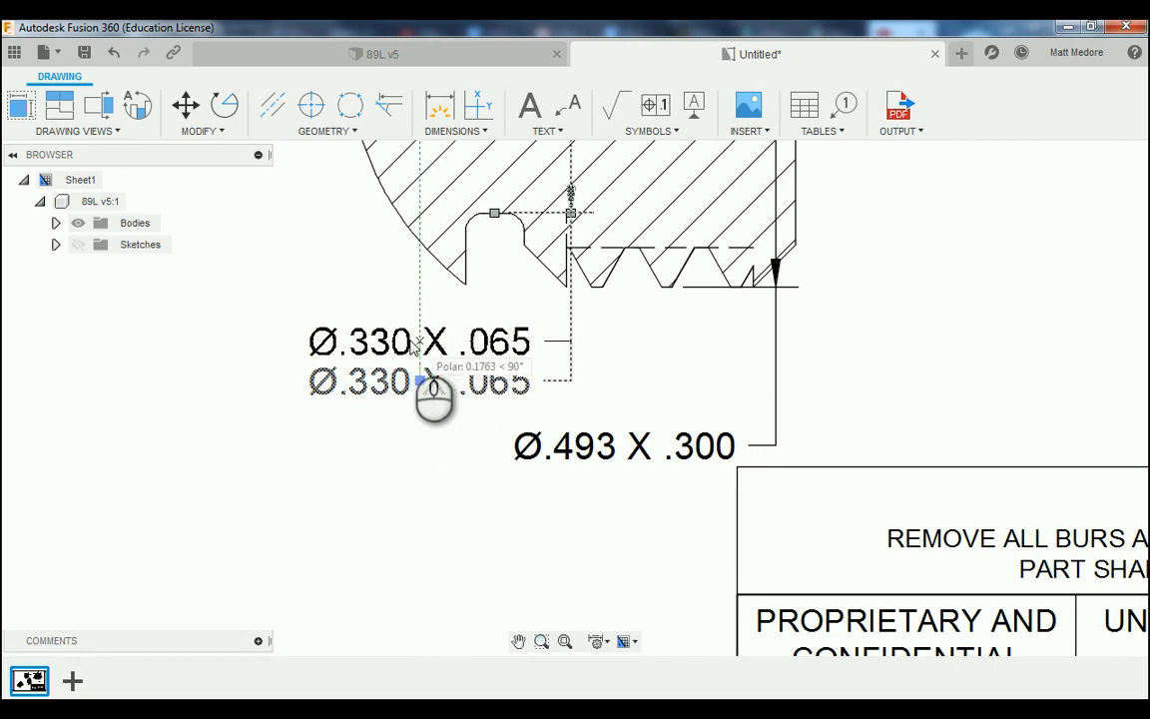
left_click(341, 329)
left_click(590, 451)
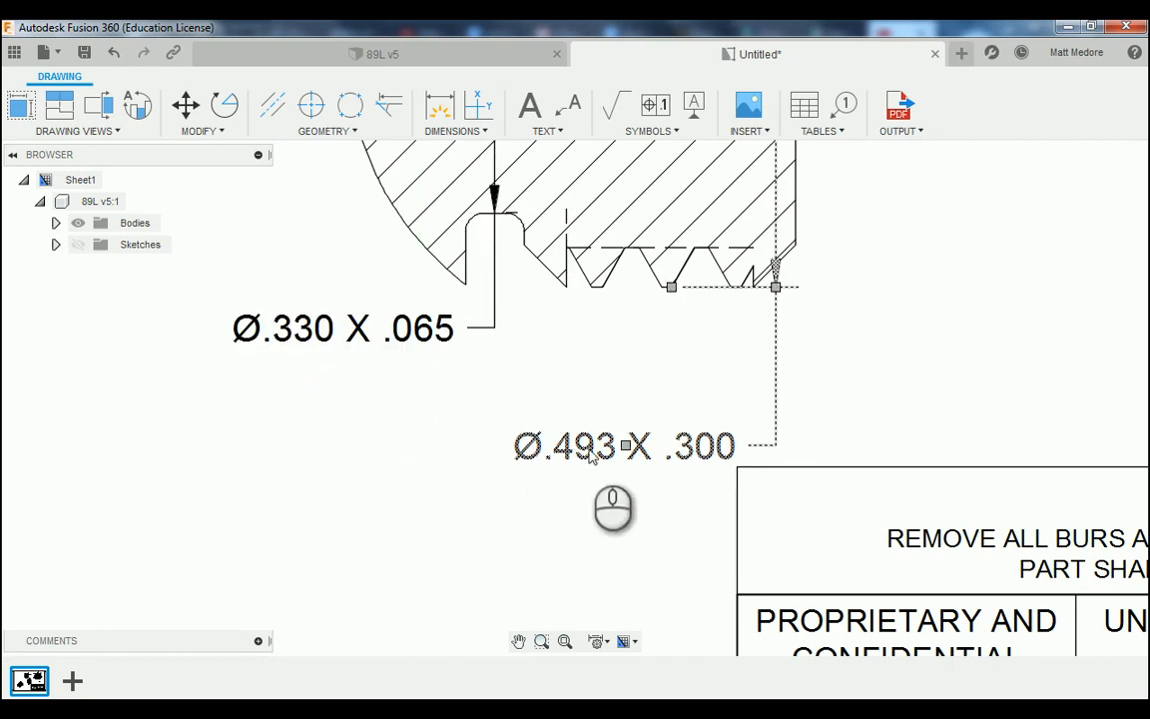
left_click(625, 446)
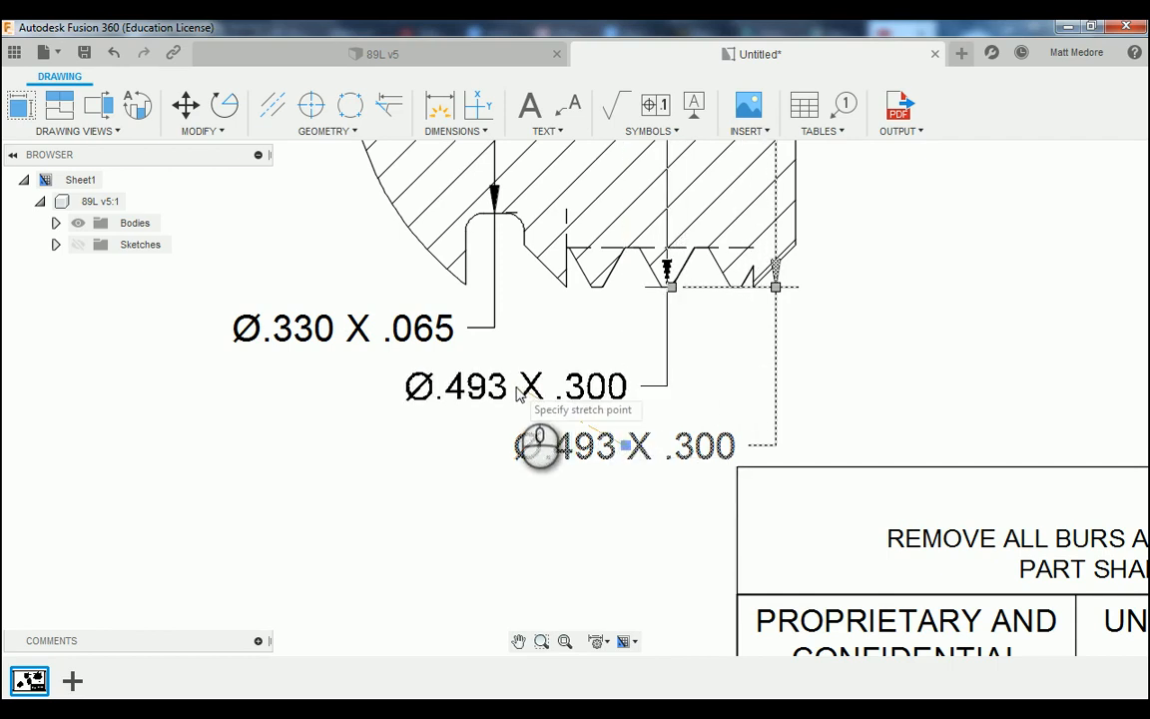
left_click(518, 388)
left_click(475, 505)
Append "MAX TYP 2X" to the relief groove's fillet radius dimension above Detail B.
scroll(475, 511, "down", 5)
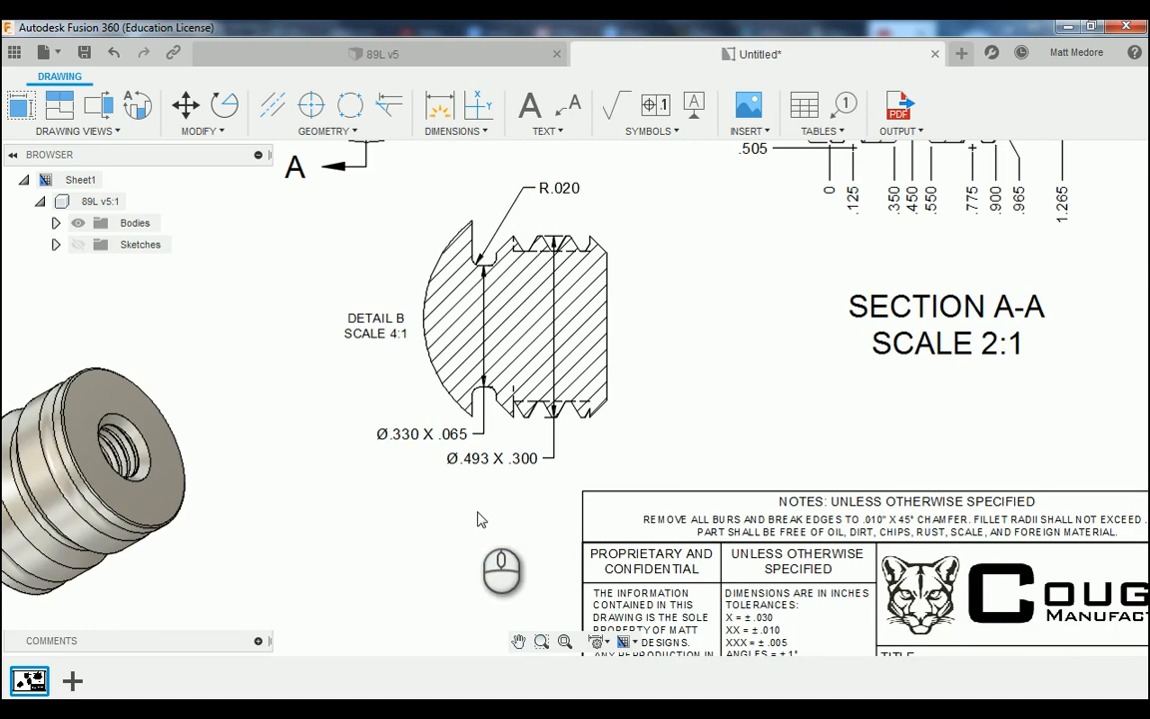
scroll(559, 185, "up", 5)
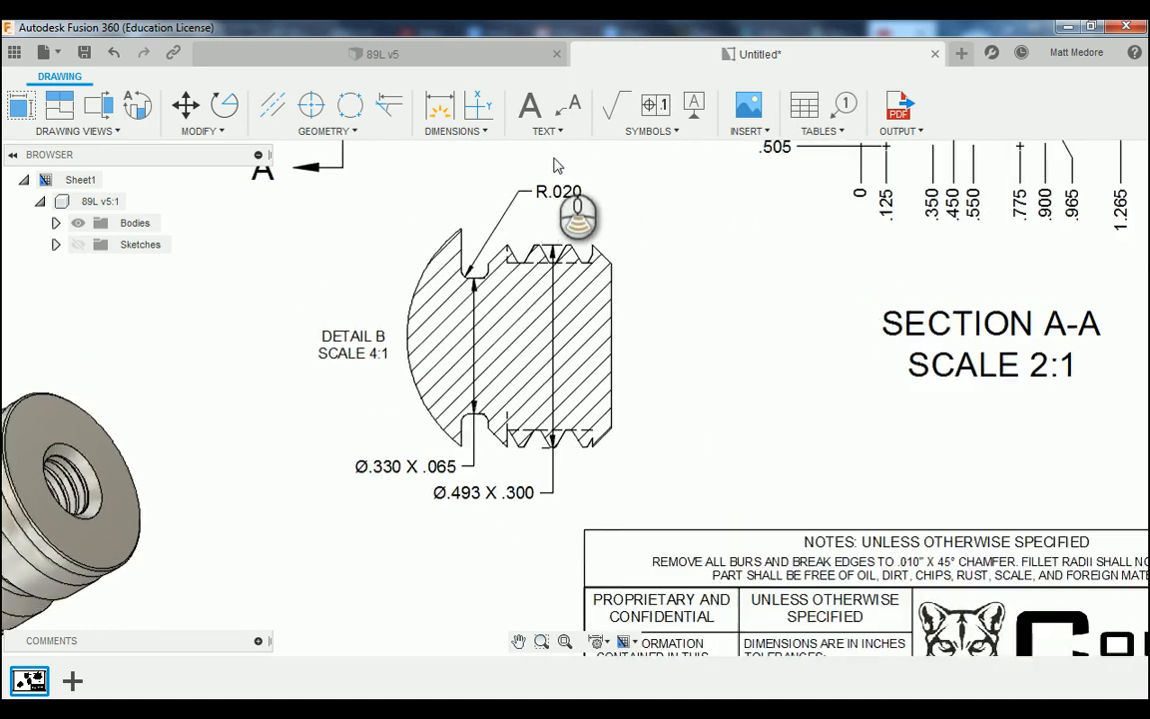
scroll(545, 176, "up", 4)
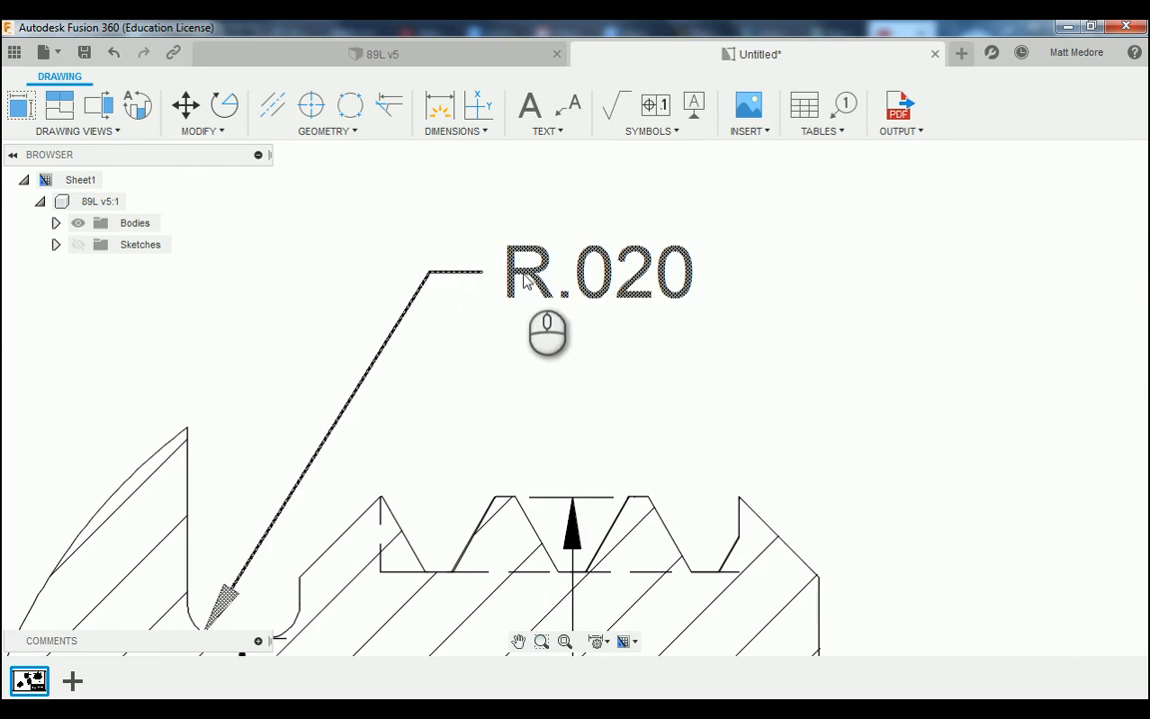
left_click(596, 273)
double_click(539, 272)
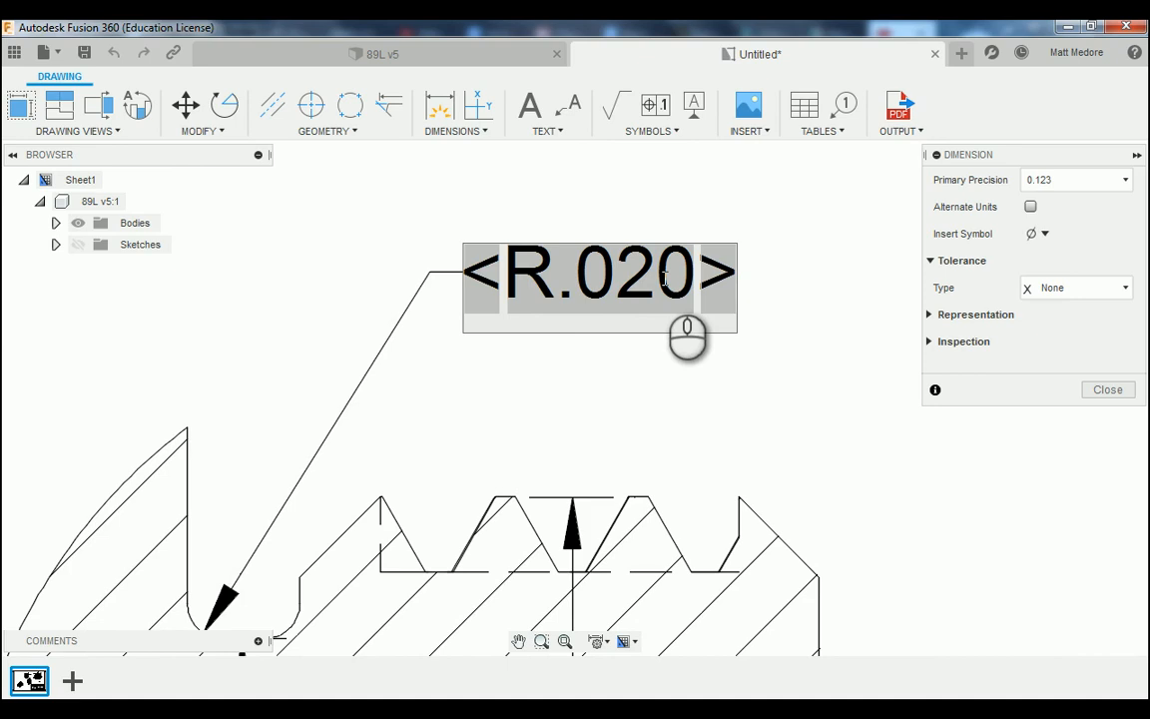
type("MAX TYP")
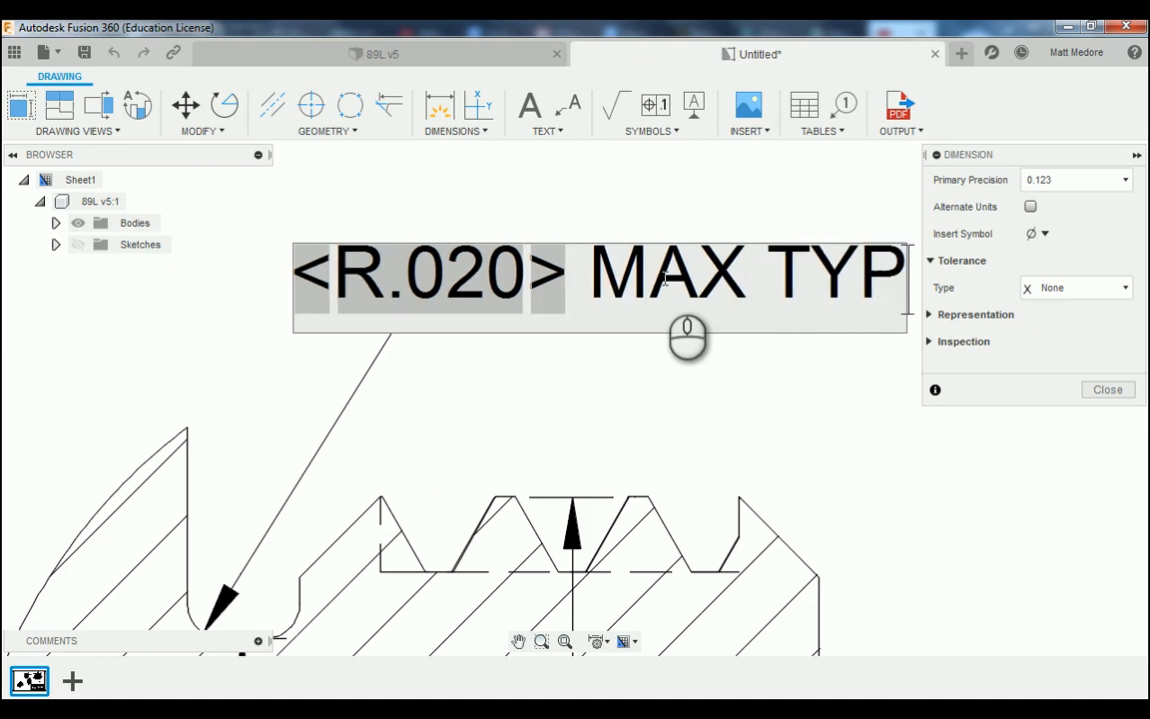
type(" 2X")
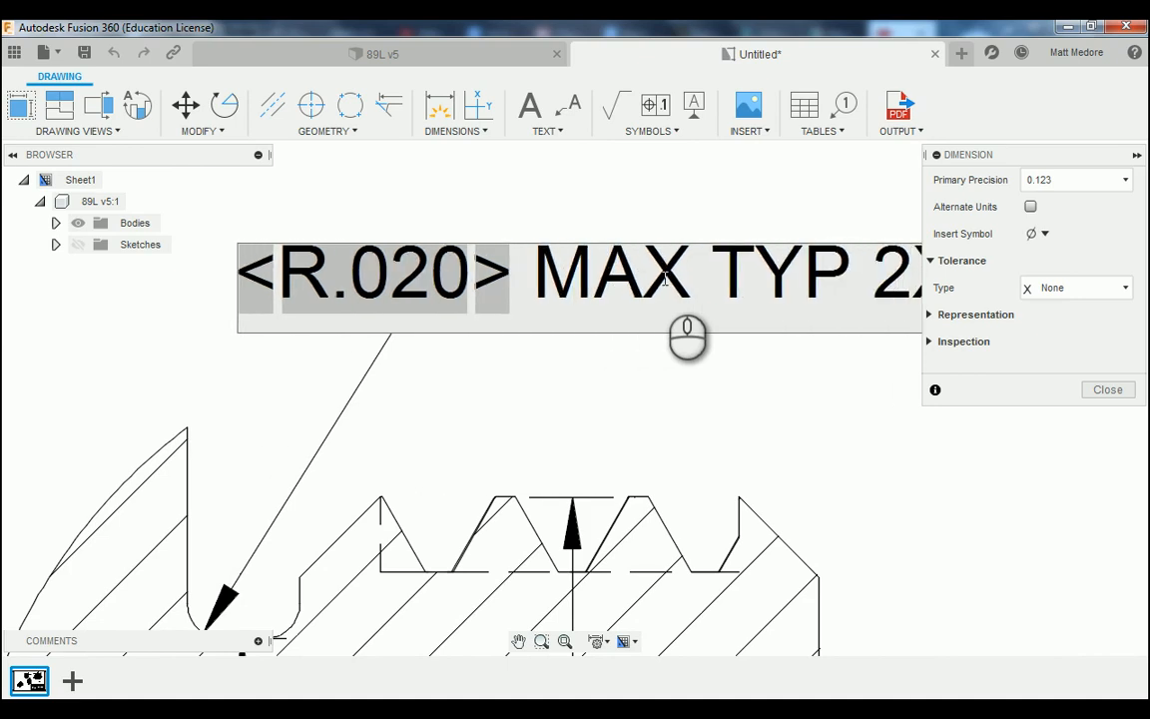
left_click(585, 420)
scroll(586, 418, "down", 6)
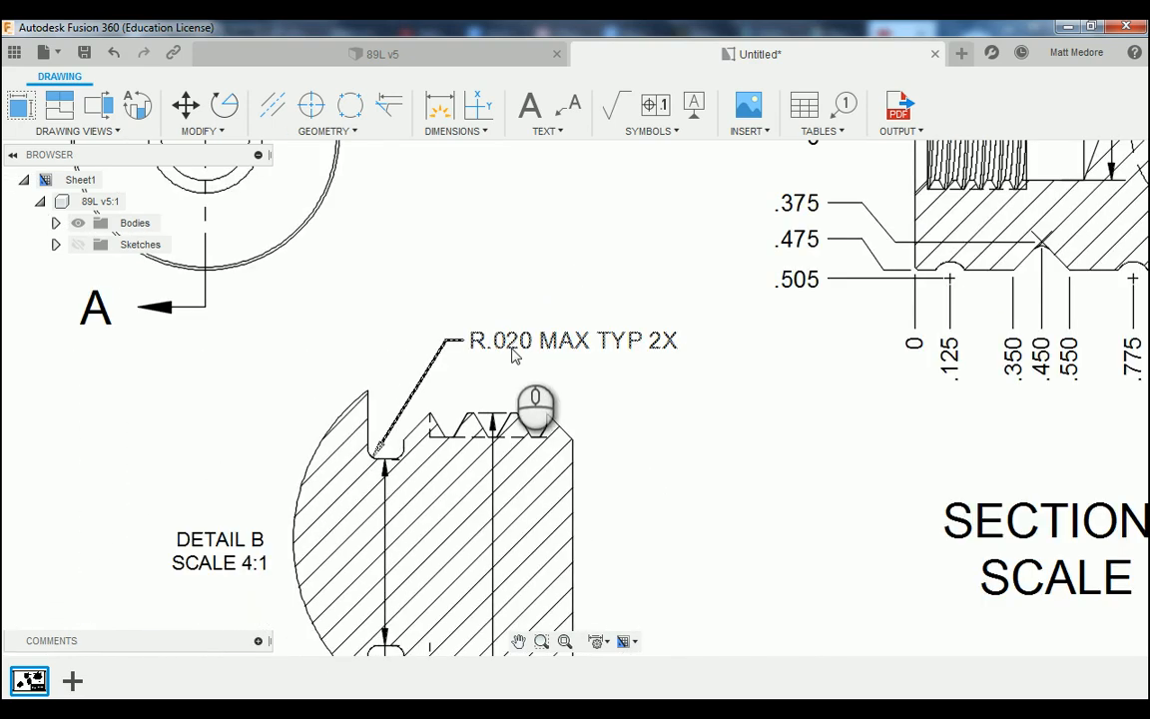
left_click(416, 295)
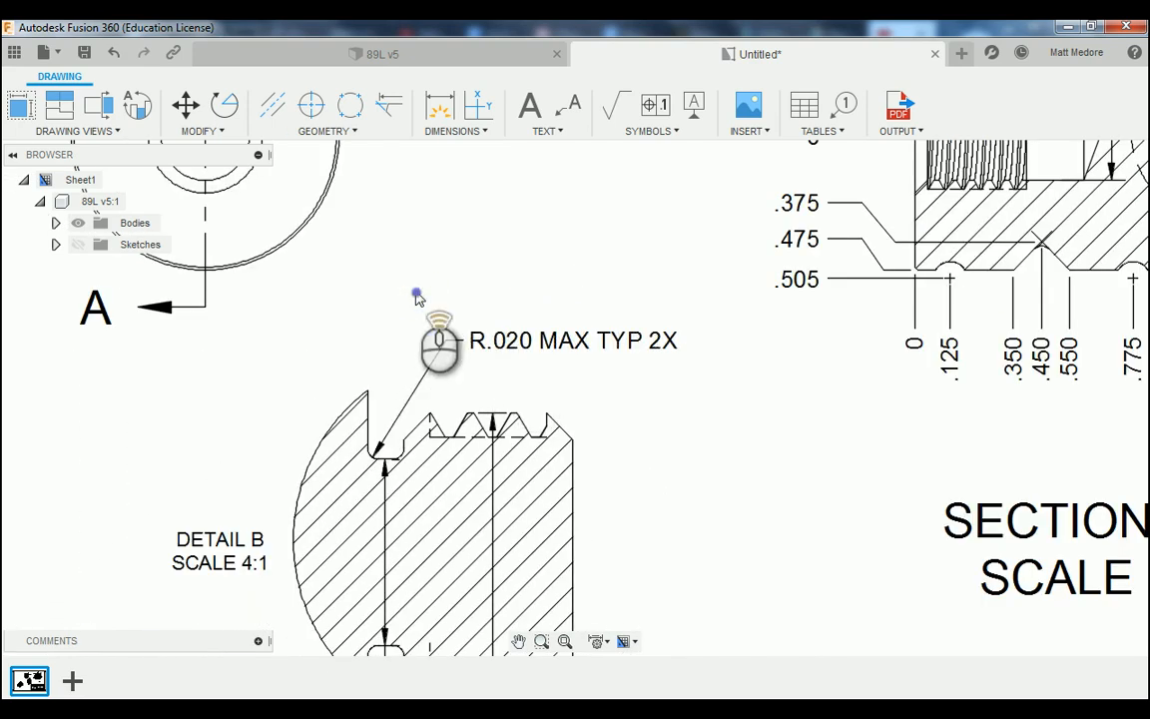
Attach a leader note reading "CHAMFER .045 X 45° TYP 2X" to the upper chamfer at Detail B's threaded end.
scroll(417, 296, "down", 3)
scroll(554, 441, "up", 2)
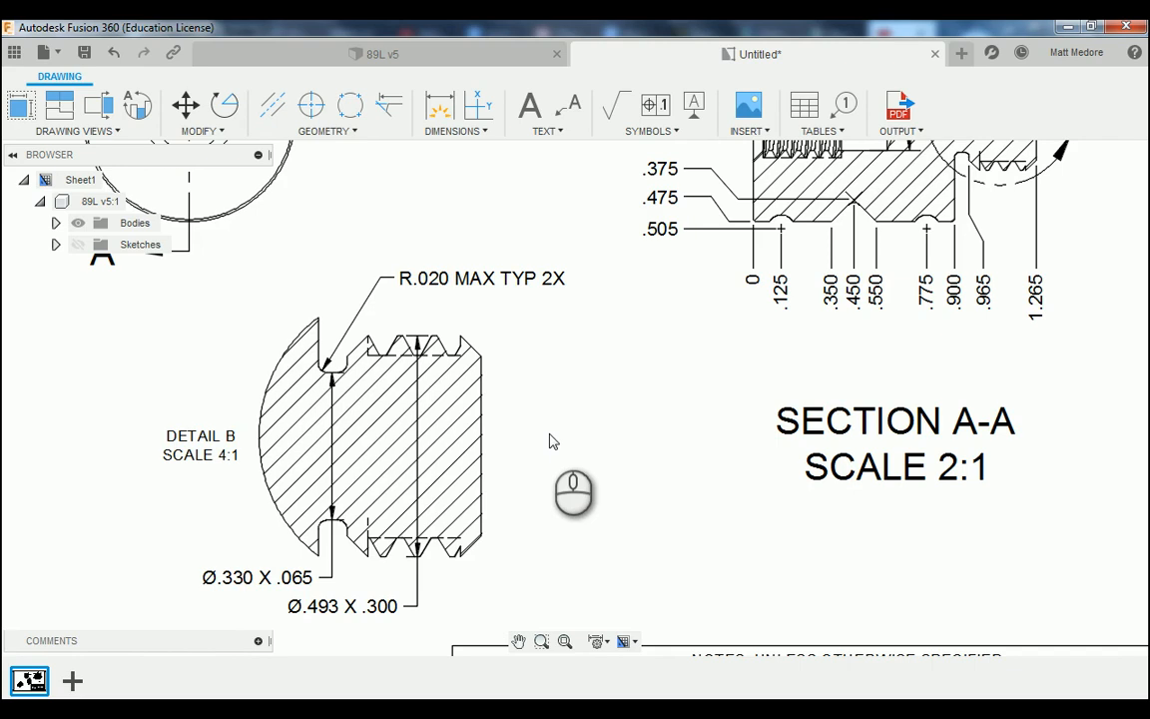
scroll(550, 439, "up", 3)
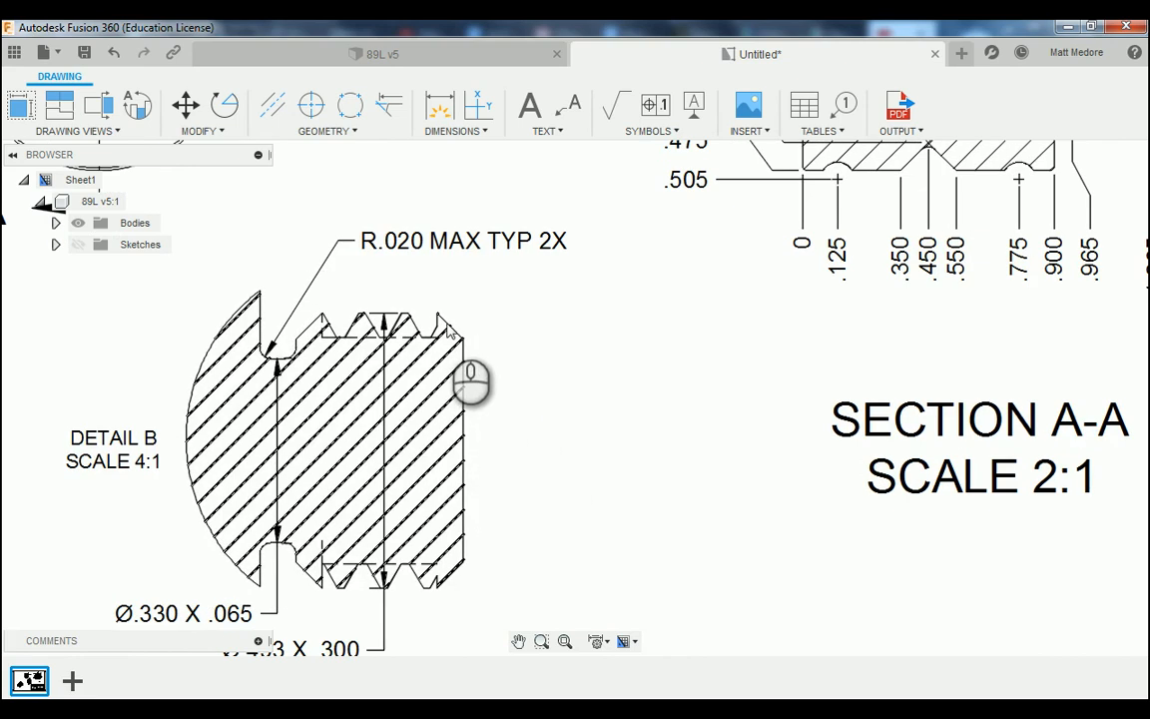
scroll(572, 448, "down", 2)
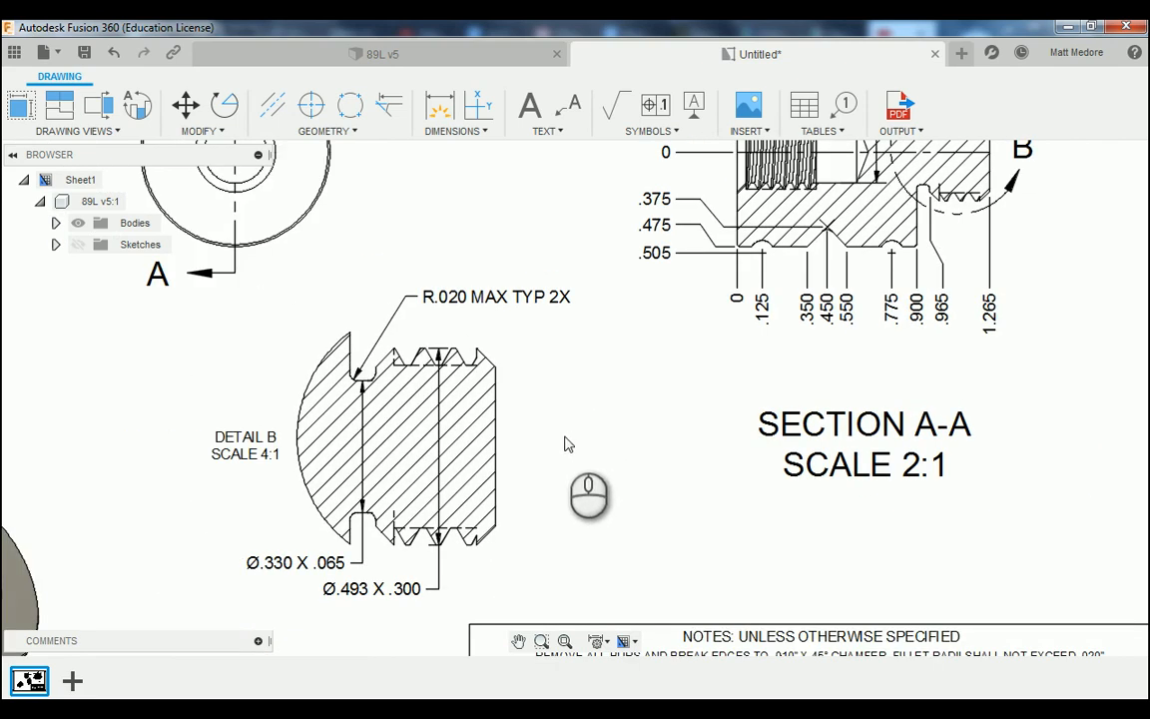
scroll(496, 377, "up", 2)
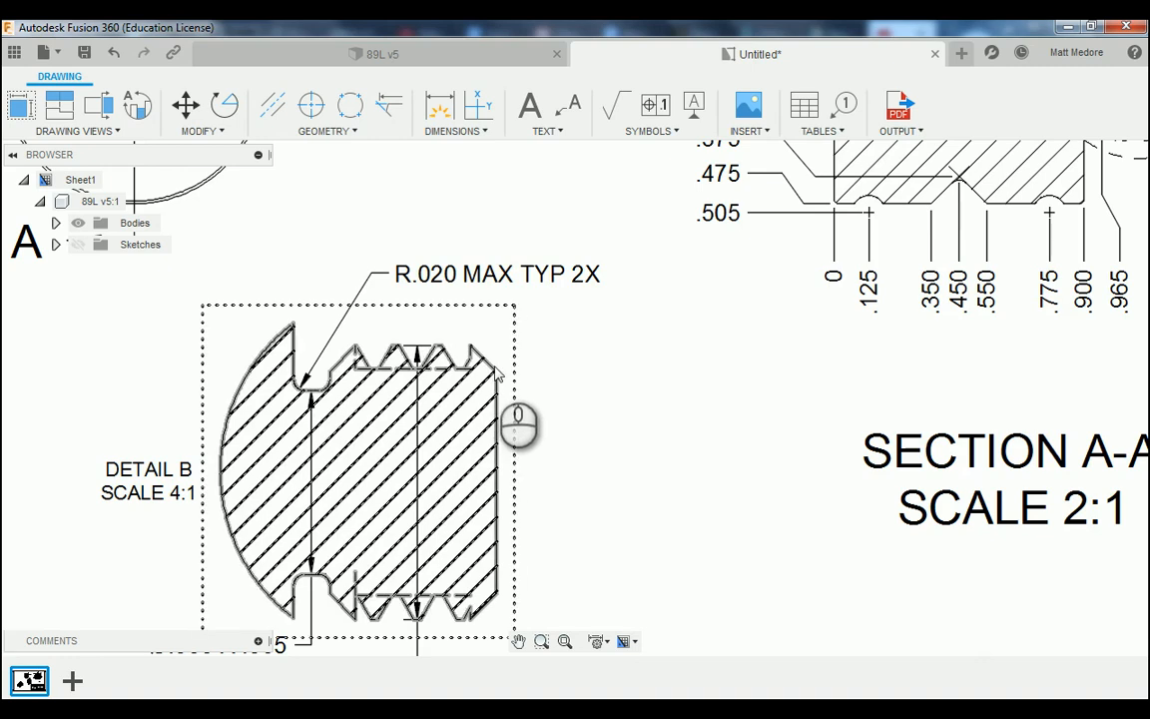
left_click(571, 115)
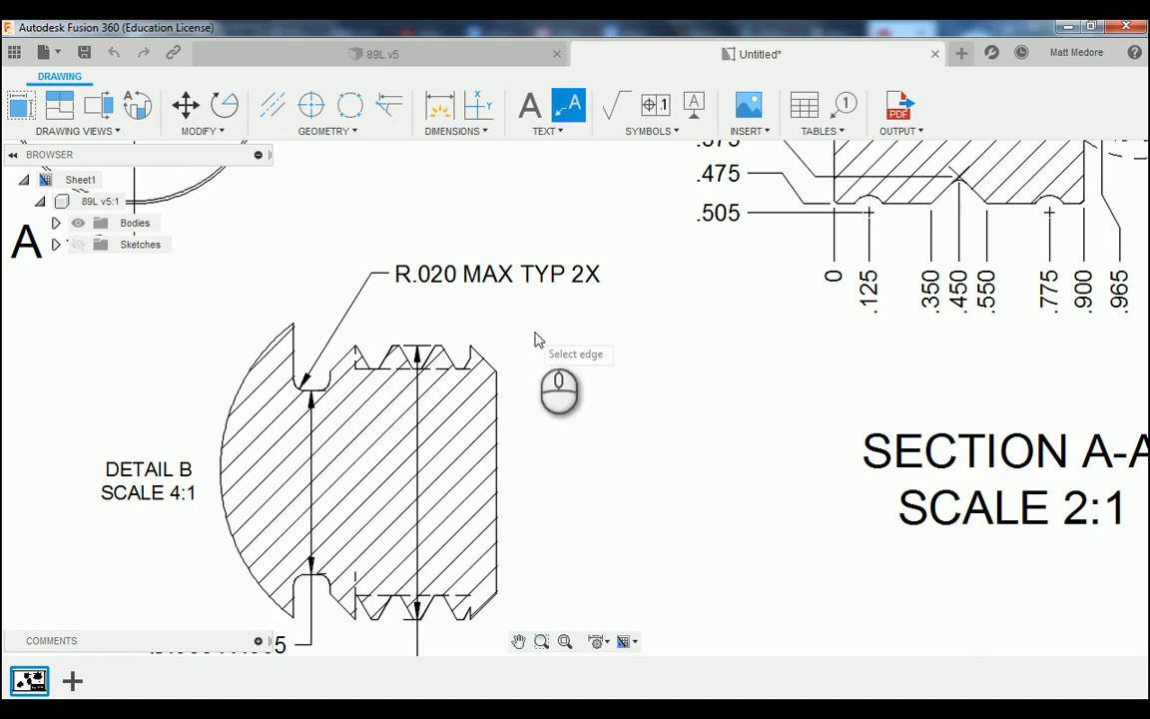
scroll(547, 340, "up", 1)
scroll(559, 342, "up", 1)
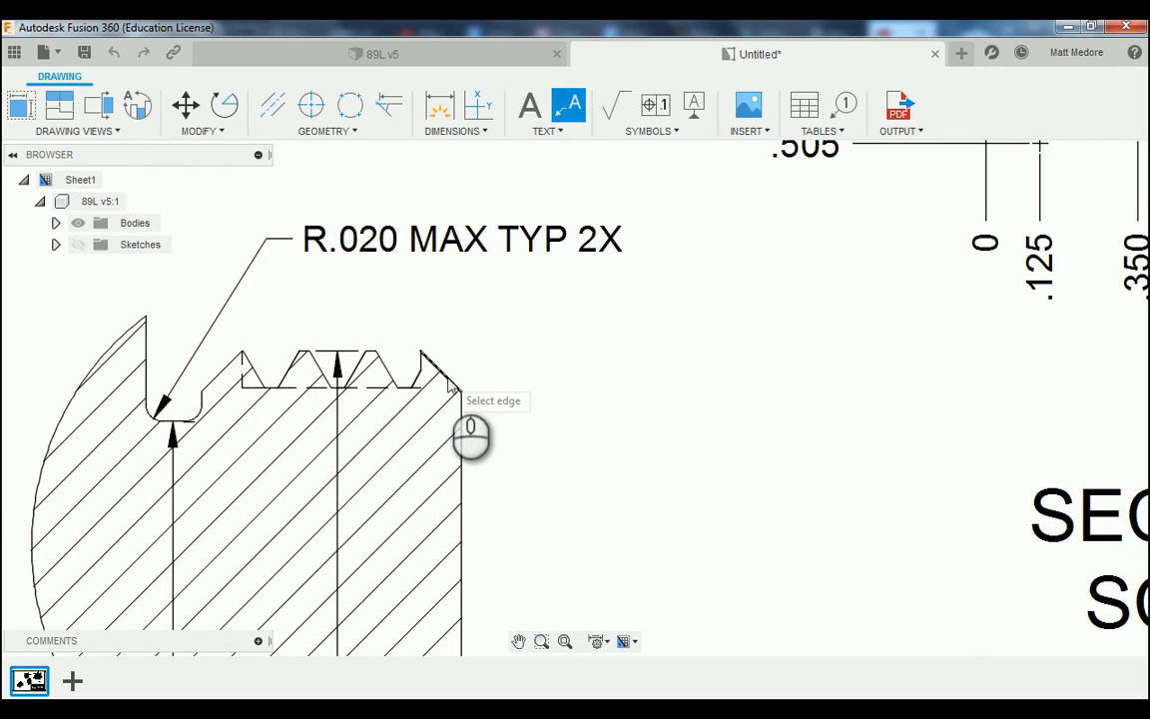
left_click(506, 302)
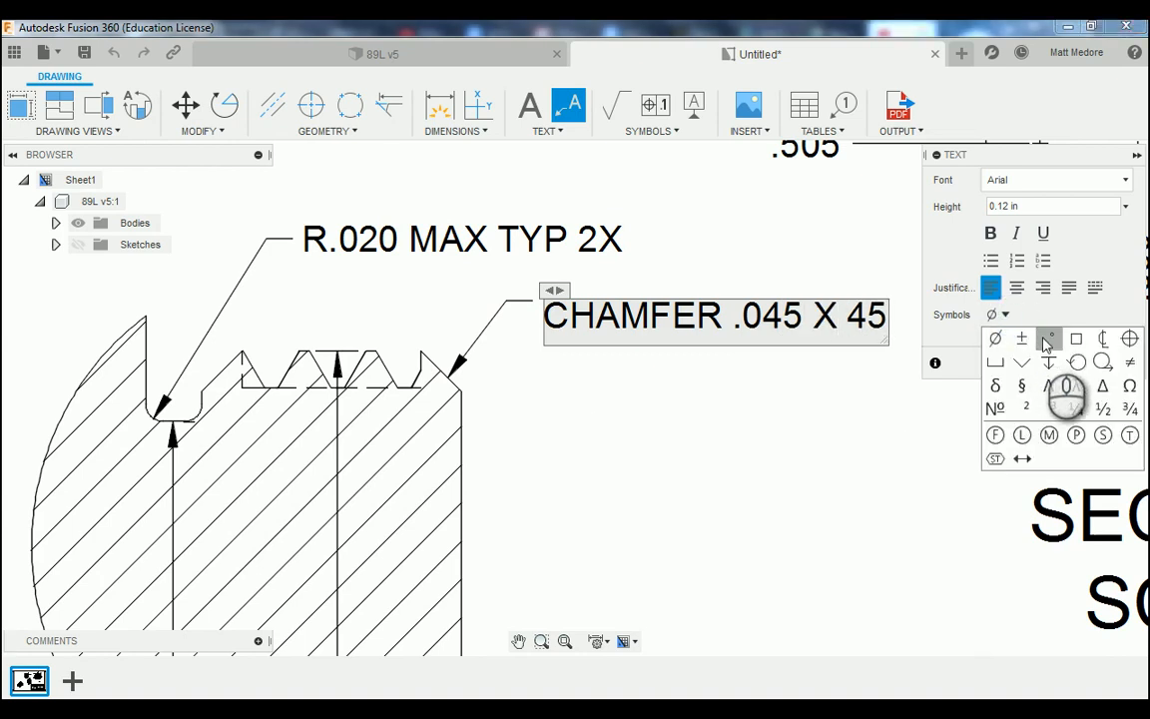
left_click(1053, 338)
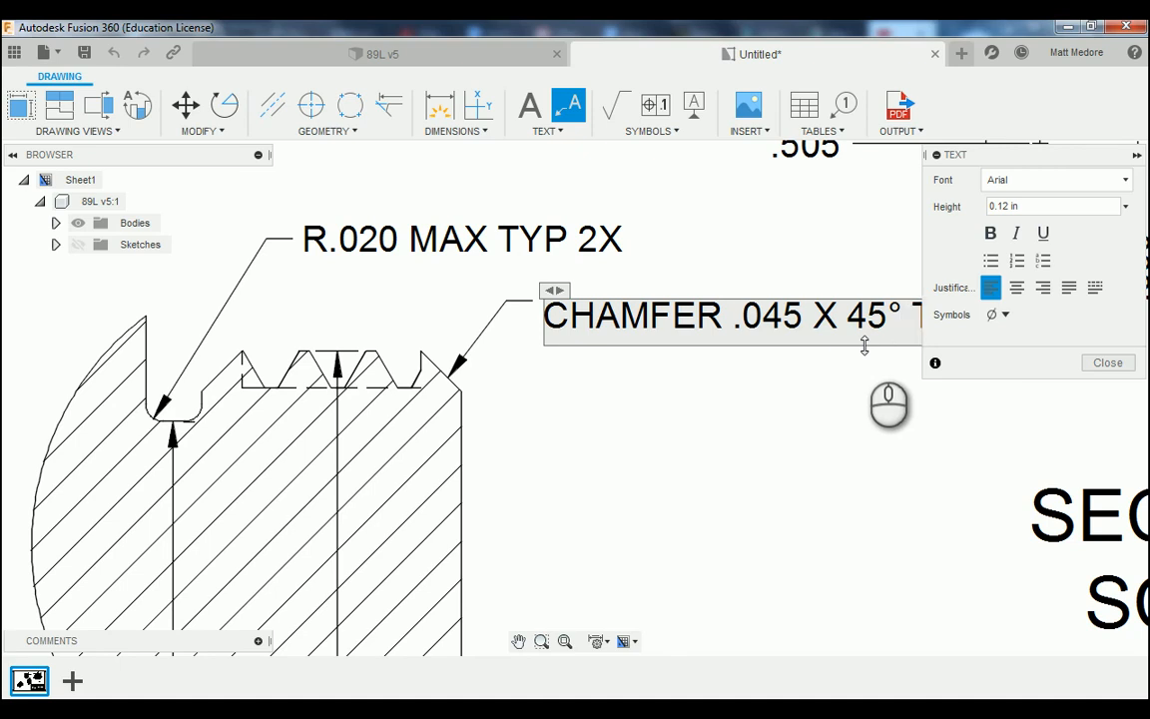
scroll(349, 479, "down", 3)
scroll(613, 469, "up", 1)
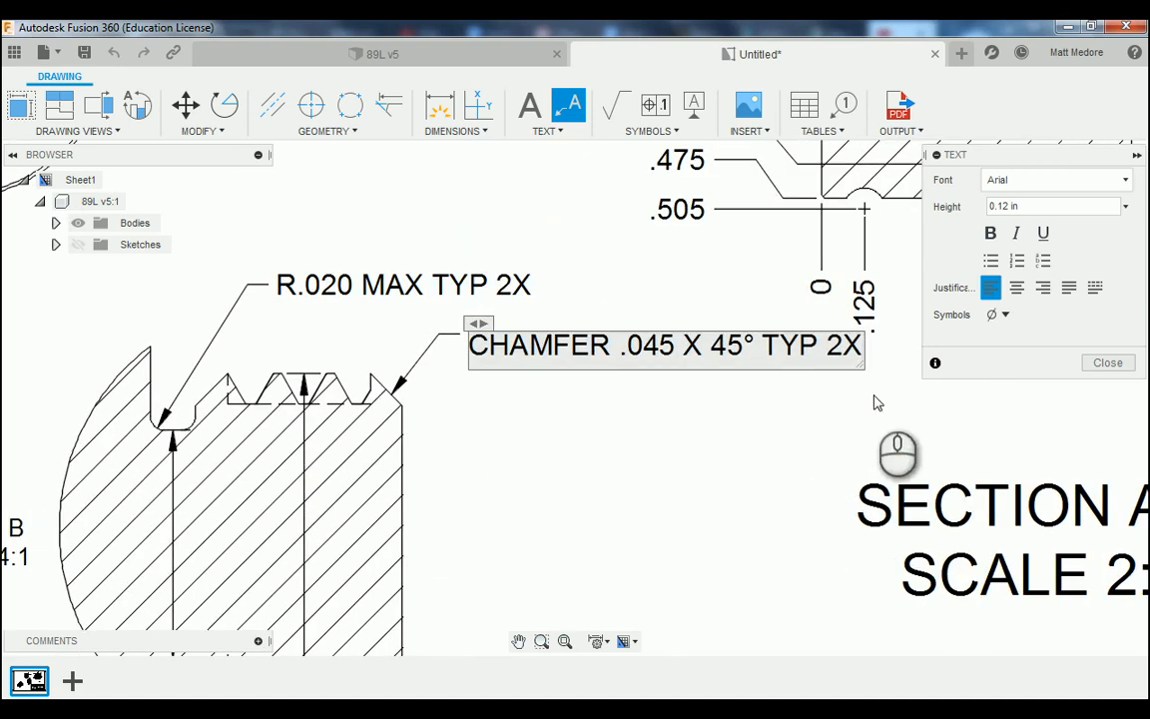
Break the chamfer note after "CHAMFER" so ".045 X 45° TYP 2X" sits on a second line, and finish the note.
left_click(621, 345)
key("Return")
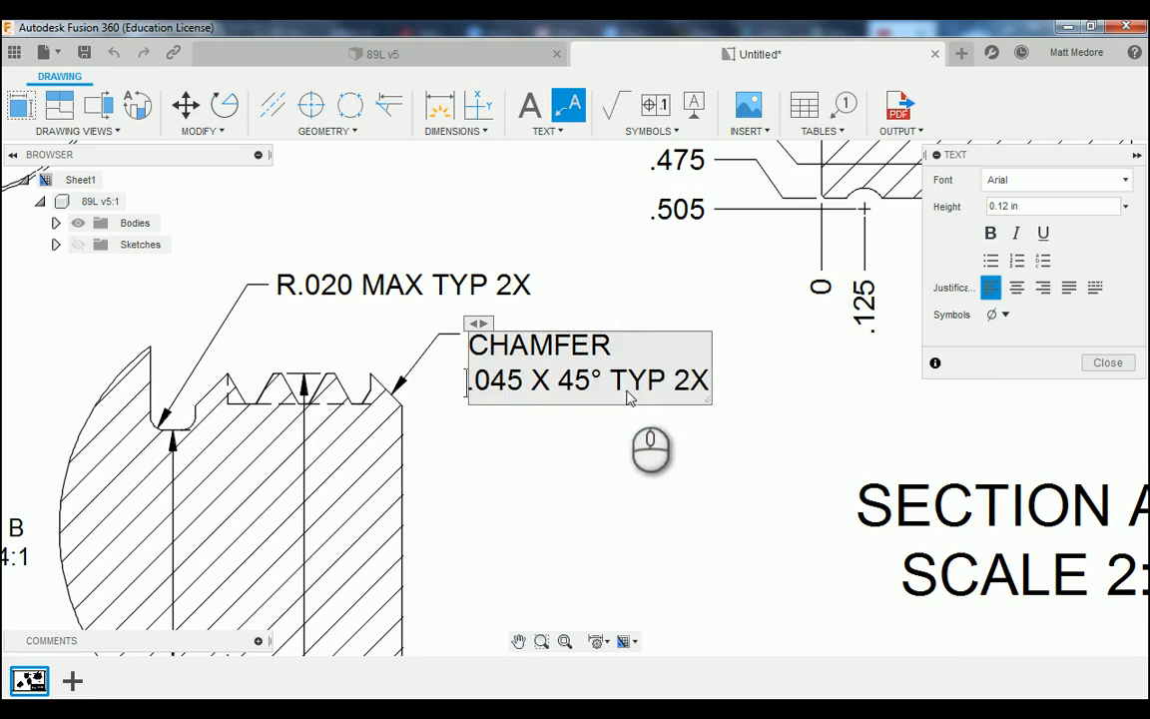
left_click(1126, 361)
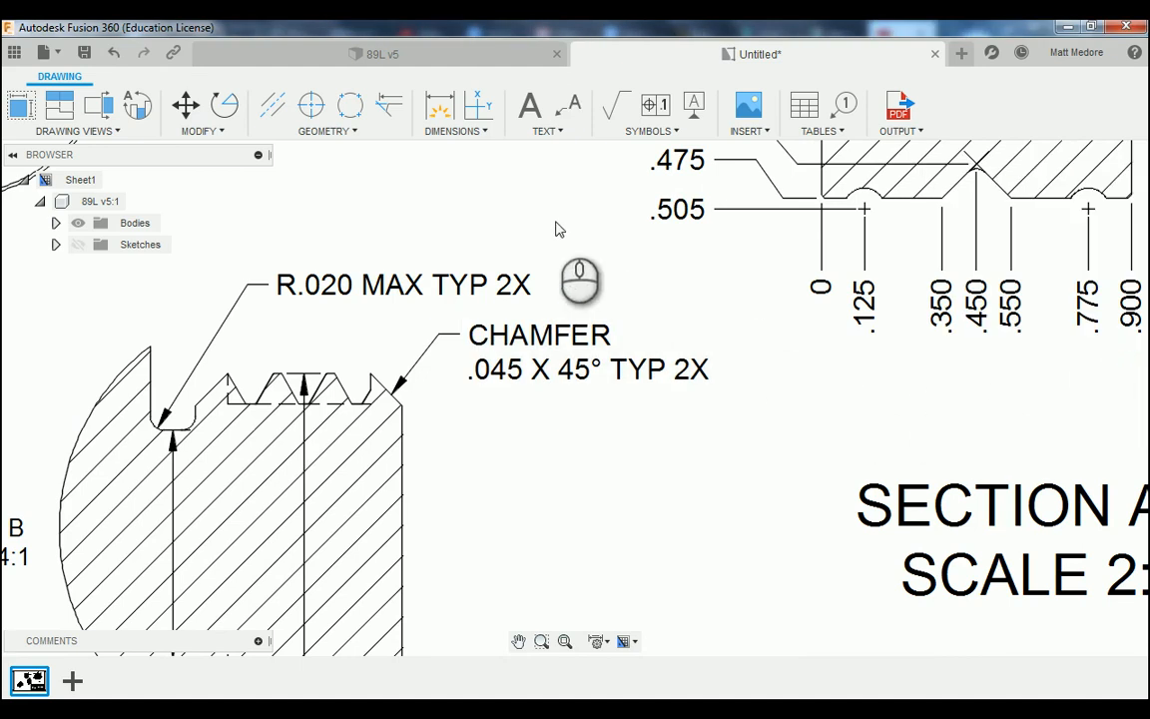
Set the "SECTION A-A SCALE 2:1" label's text height to 0.1 in and move it up closer beneath the section view.
scroll(556, 224, "up", 2)
scroll(556, 223, "up", 2)
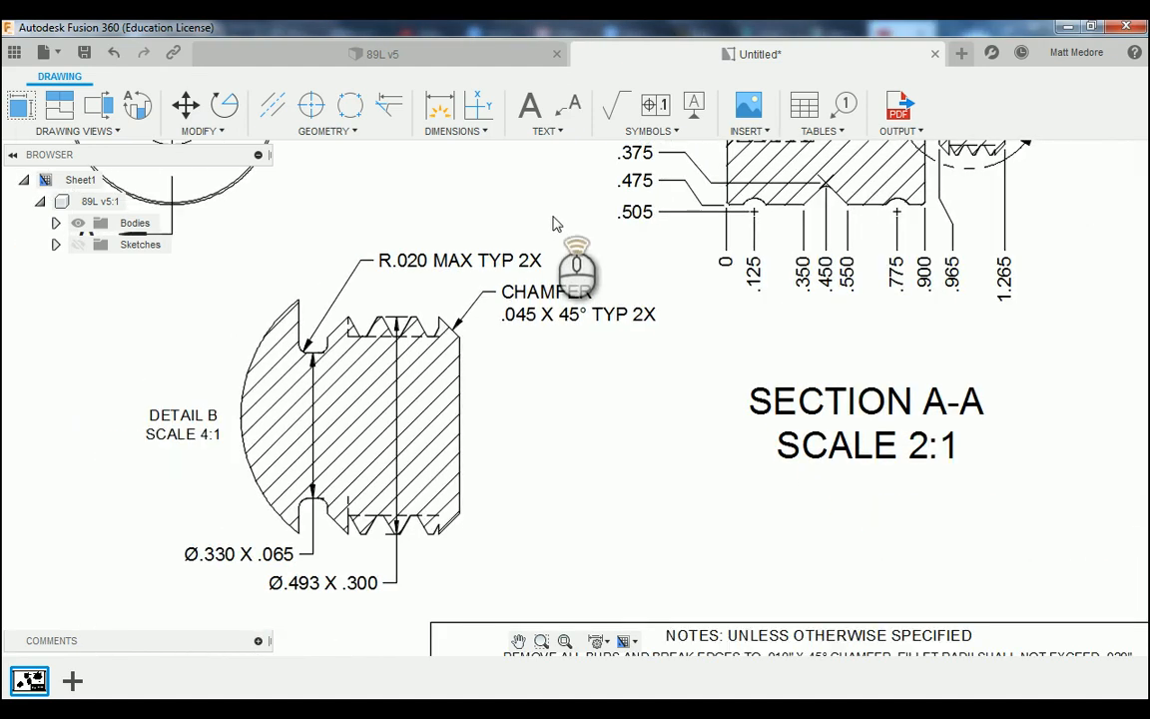
scroll(556, 224, "up", 1)
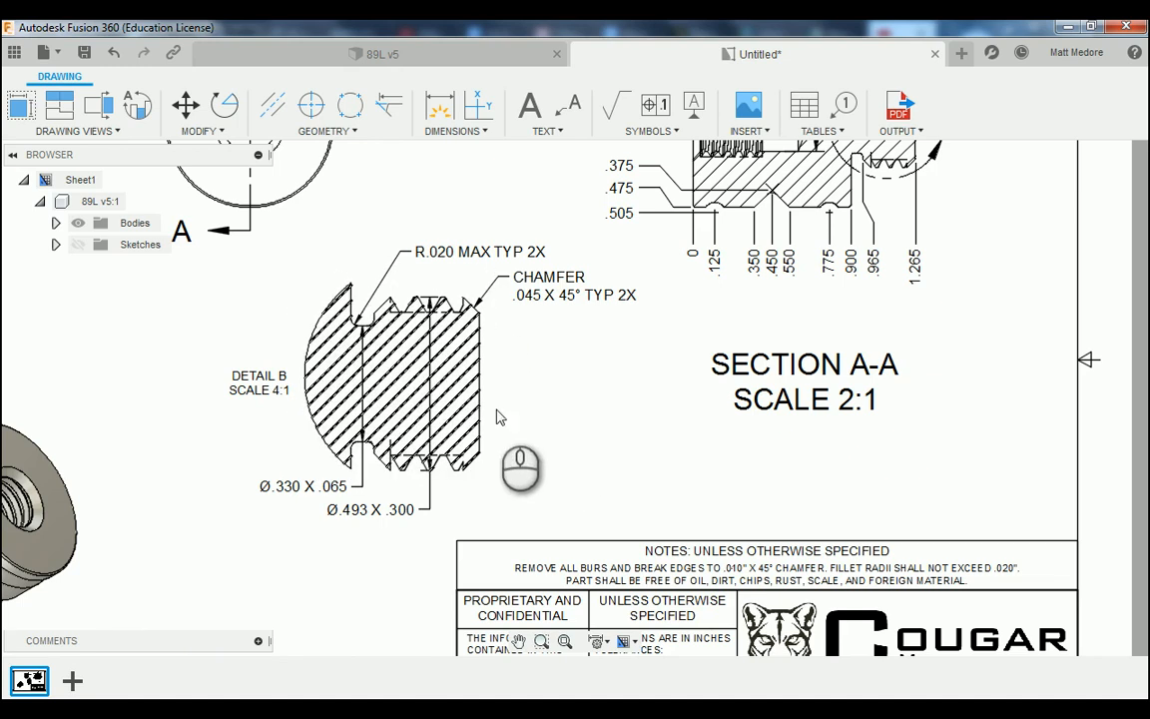
double_click(836, 370)
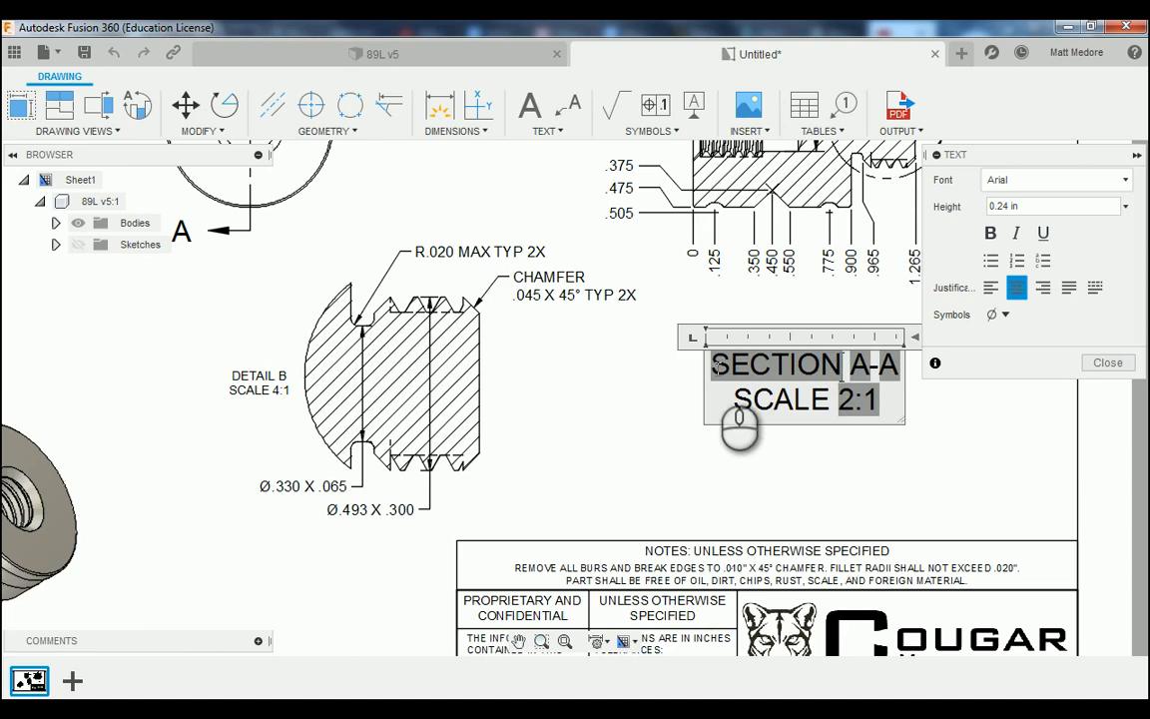
left_click_drag(716, 371, 876, 395)
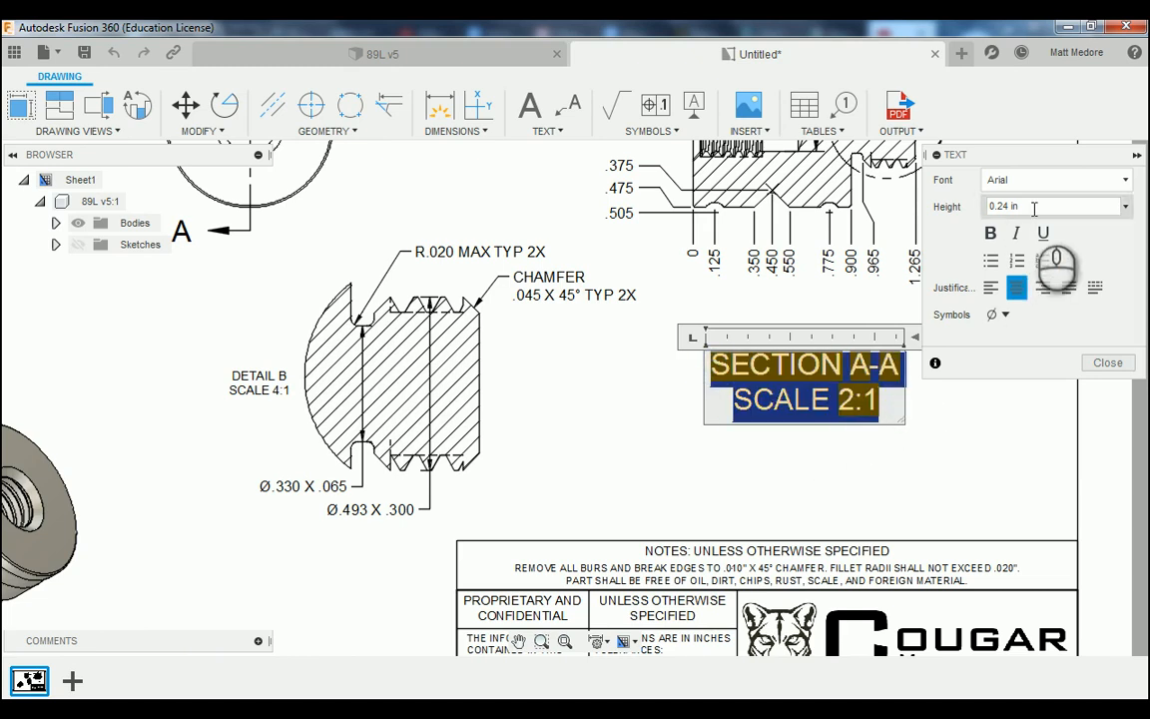
left_click_drag(1034, 208, 999, 210)
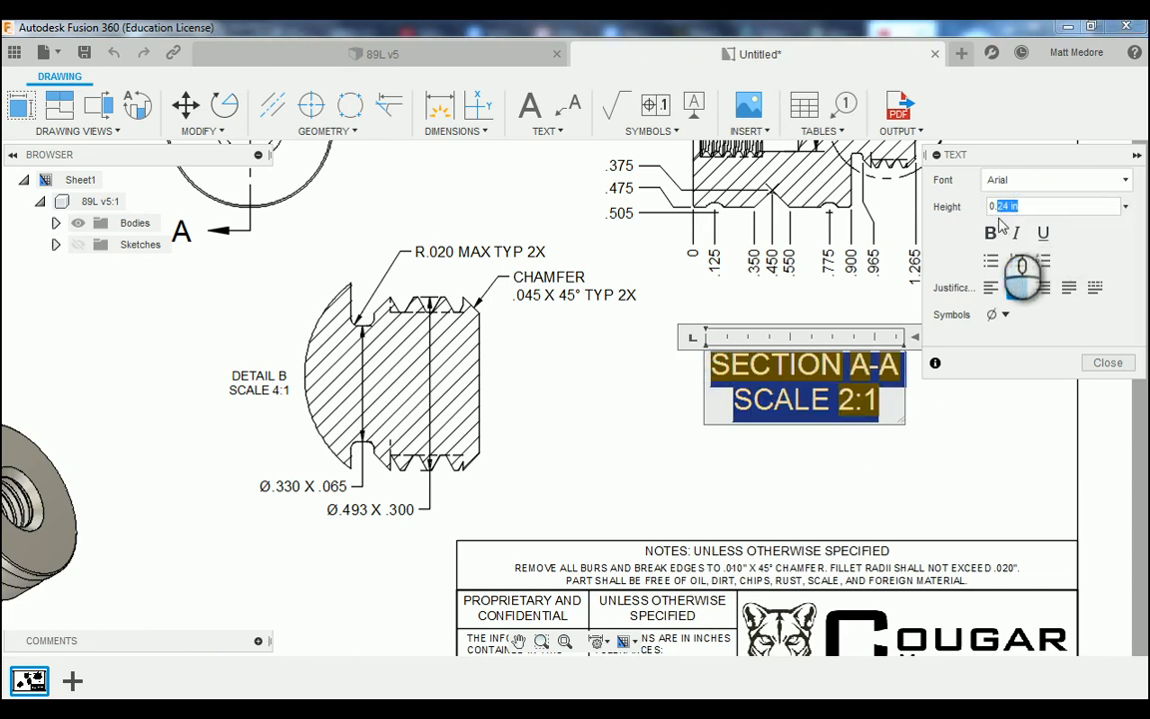
key("Return")
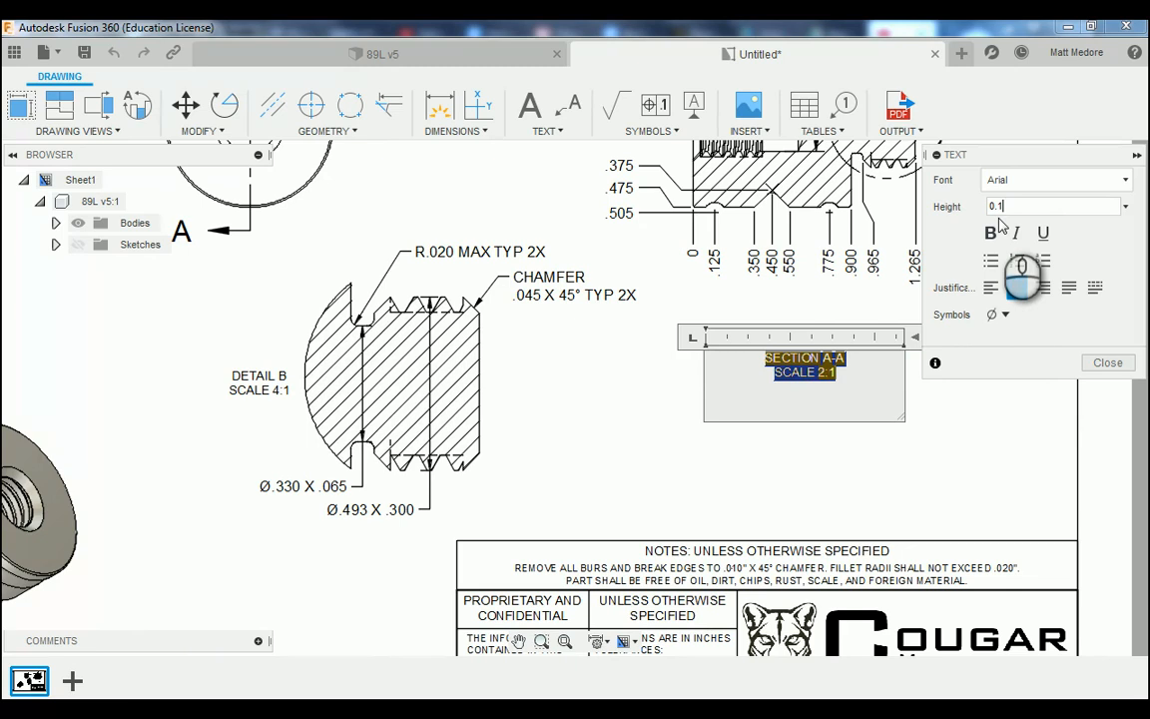
left_click(1088, 361)
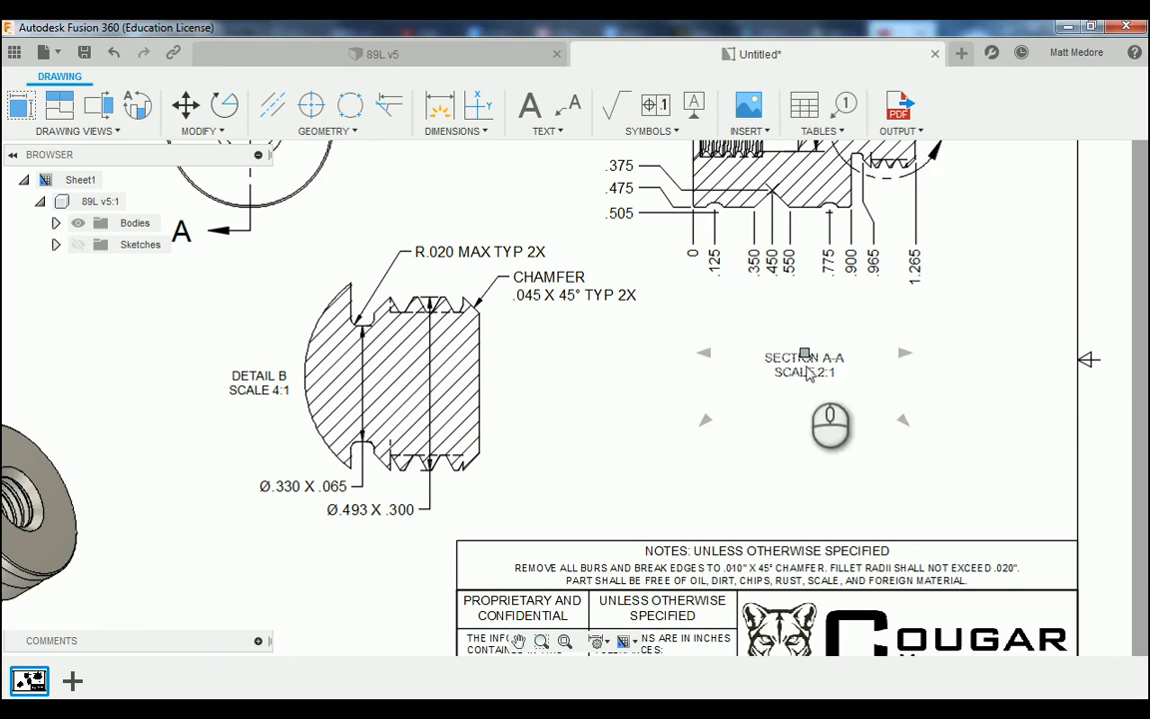
left_click_drag(805, 356, 805, 317)
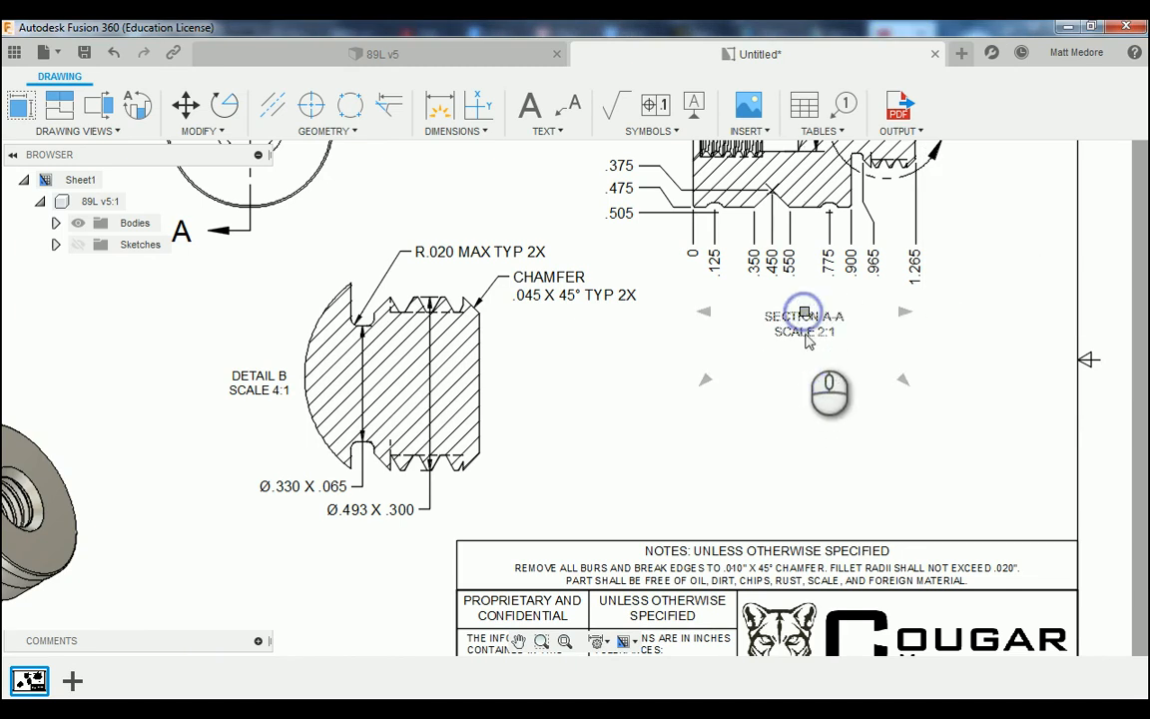
Insert an empty table with its corner at the upper-left corner of the sheet border.
scroll(963, 389, "down", 2)
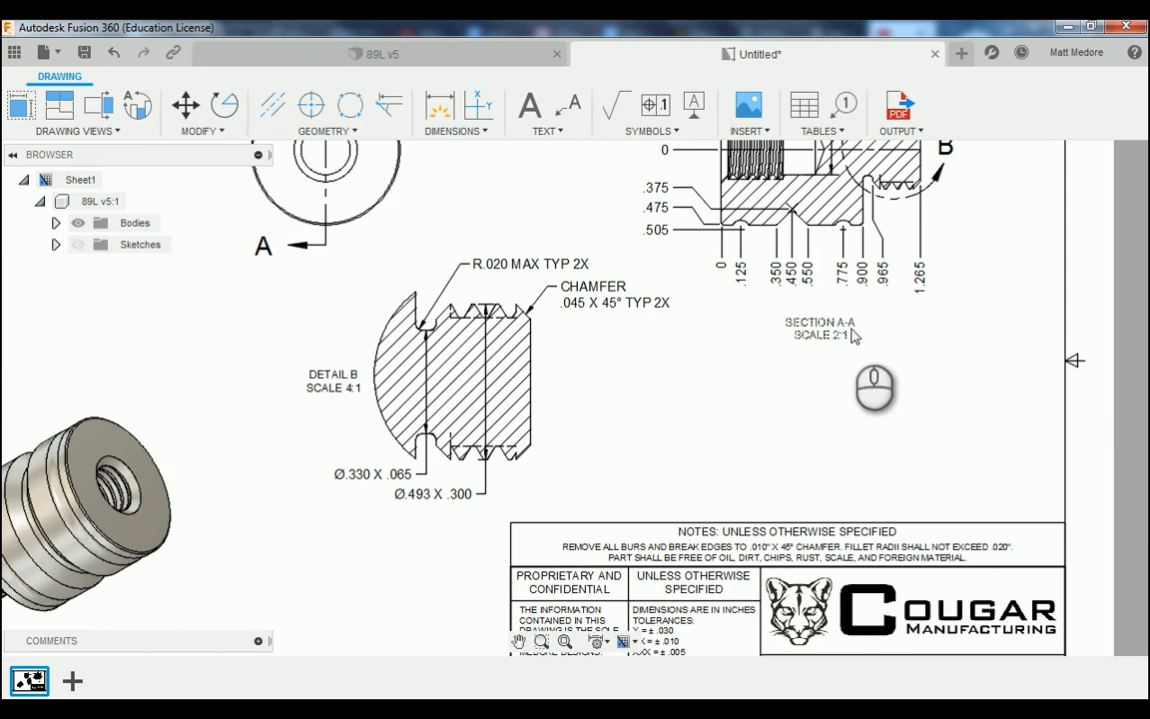
scroll(854, 332, "down", 3)
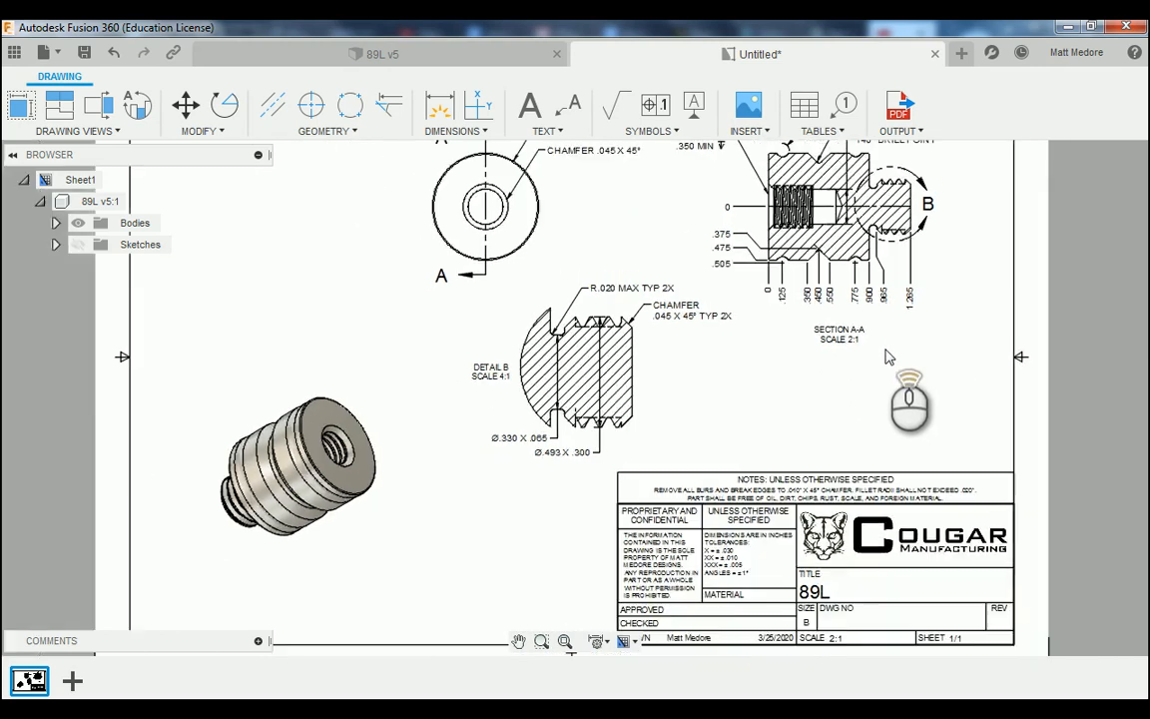
scroll(882, 363, "down", 1)
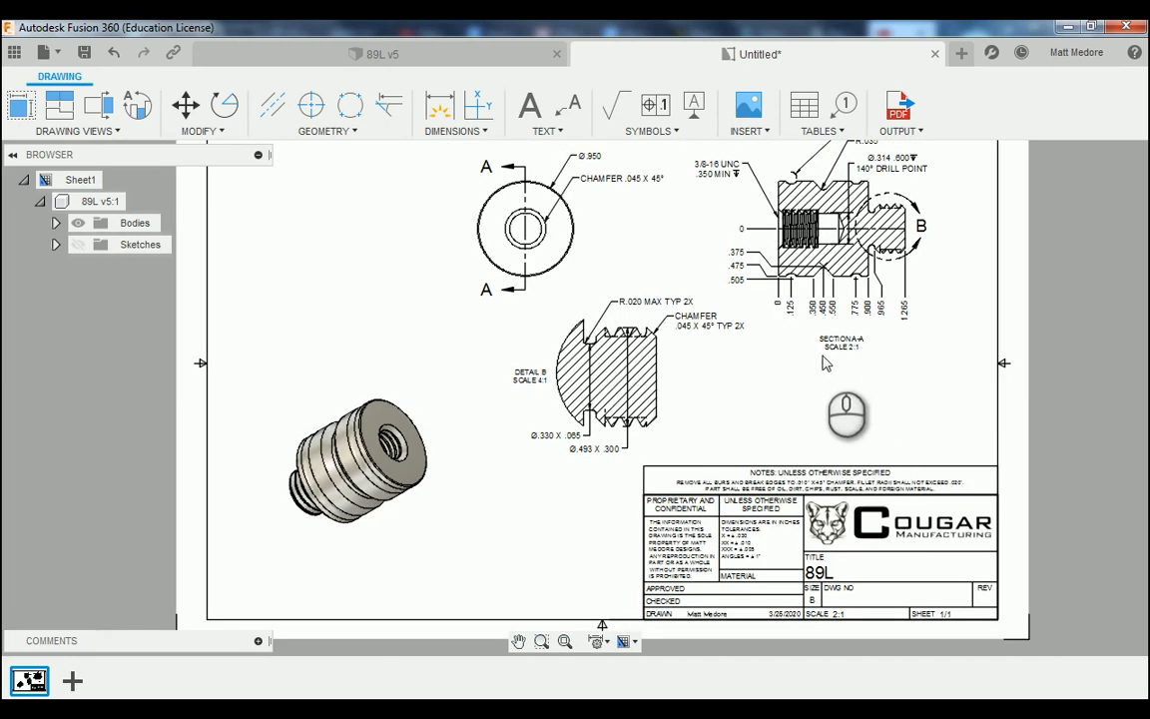
scroll(829, 362, "down", 2)
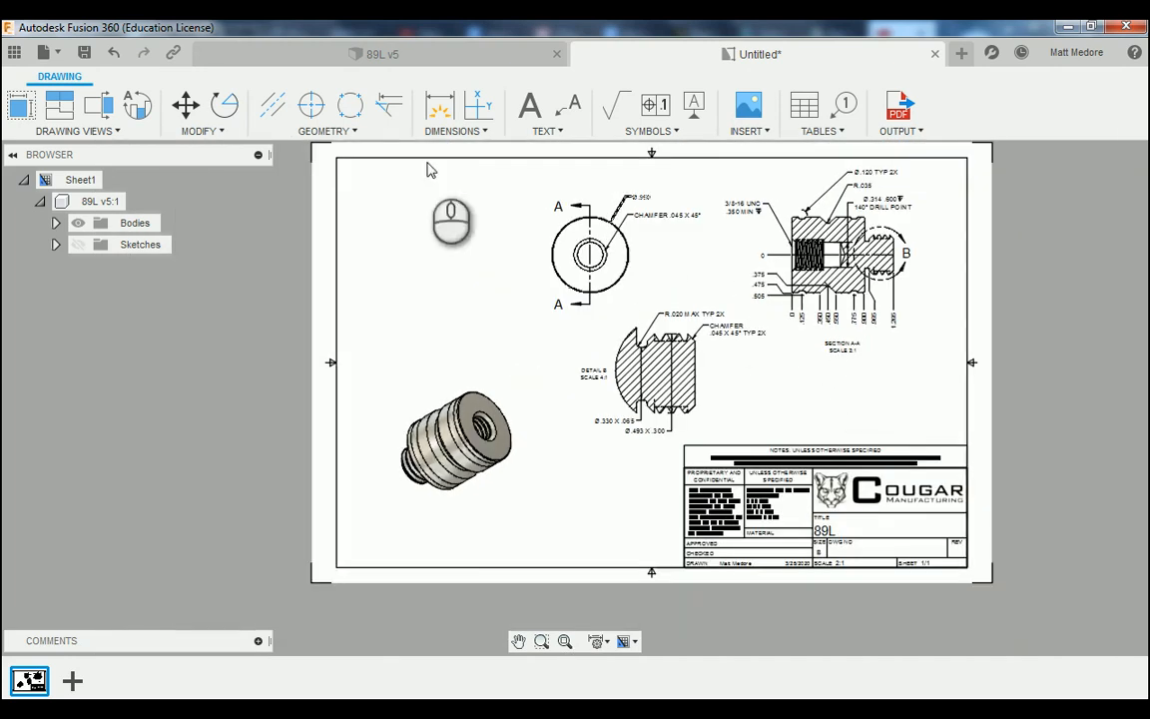
scroll(340, 159, "up", 4)
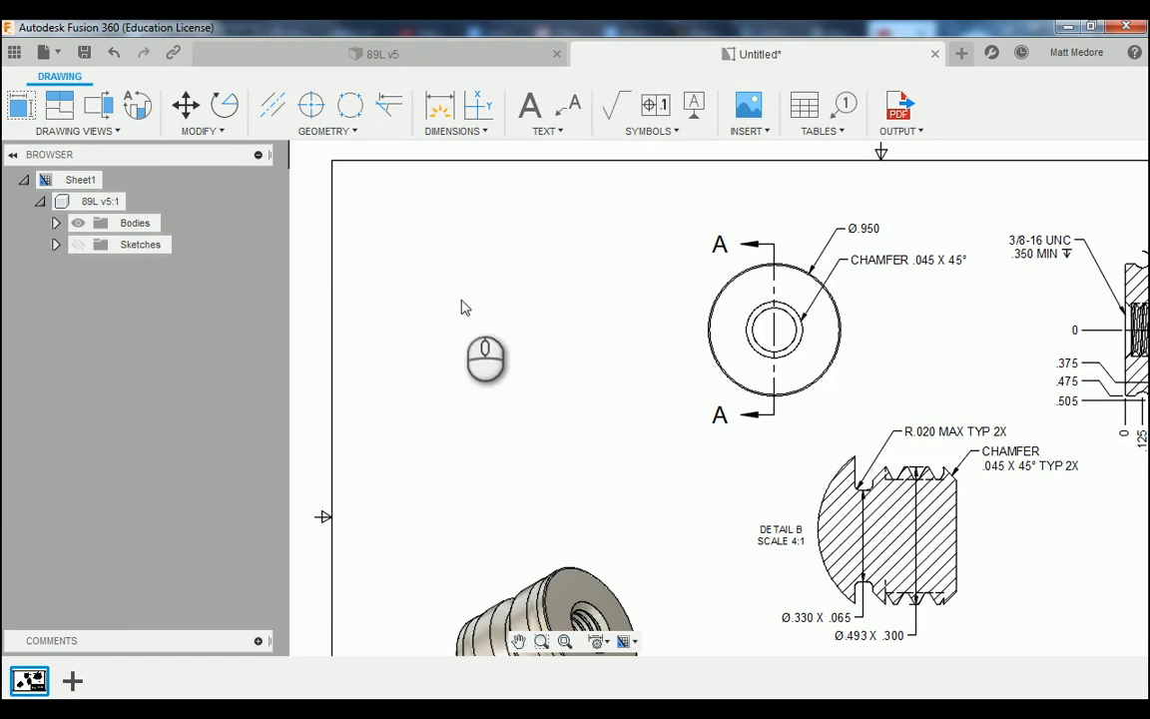
left_click(819, 132)
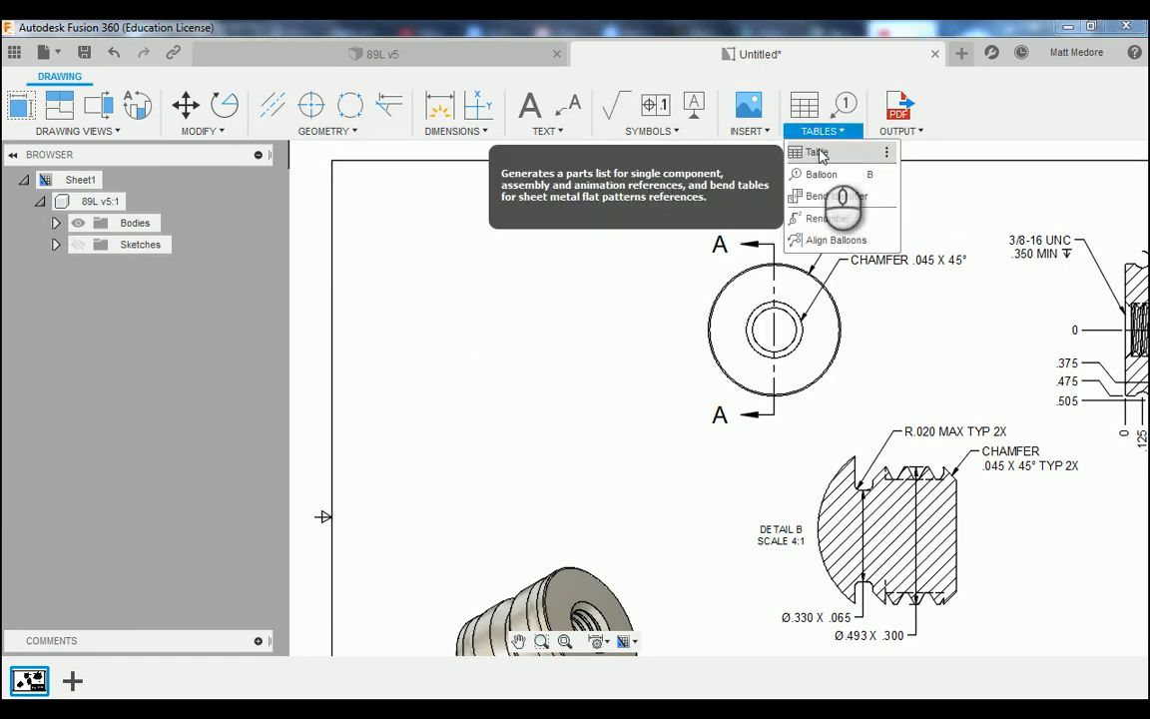
left_click(819, 153)
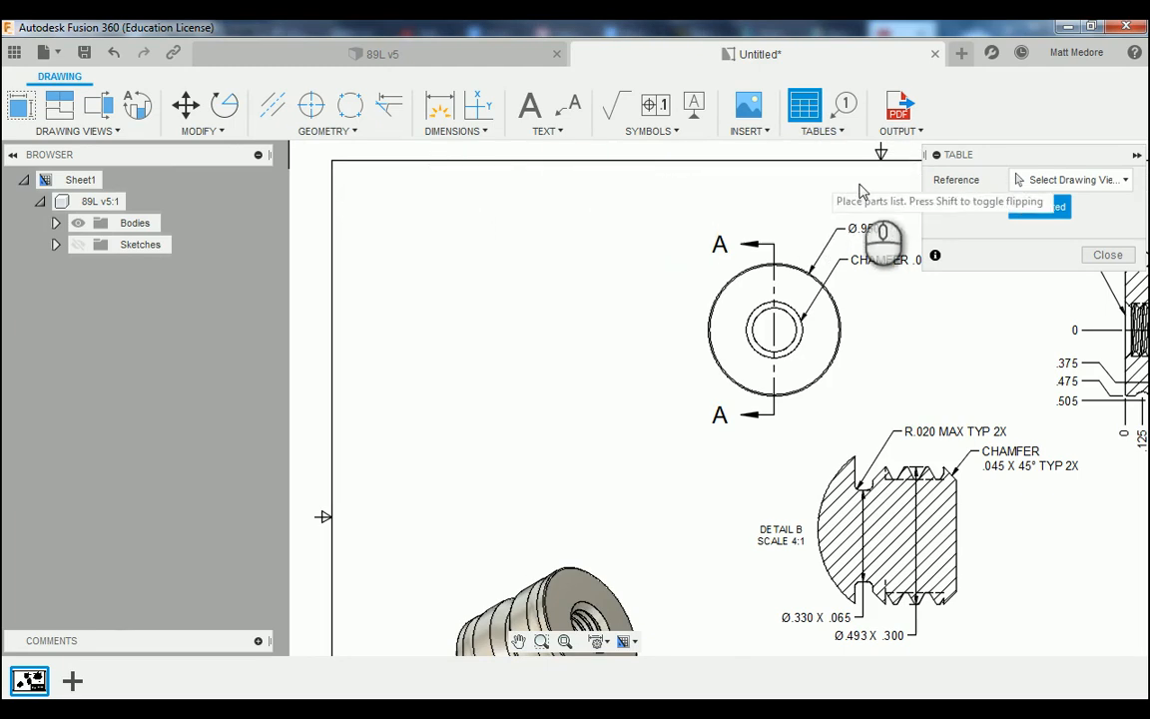
left_click(1125, 182)
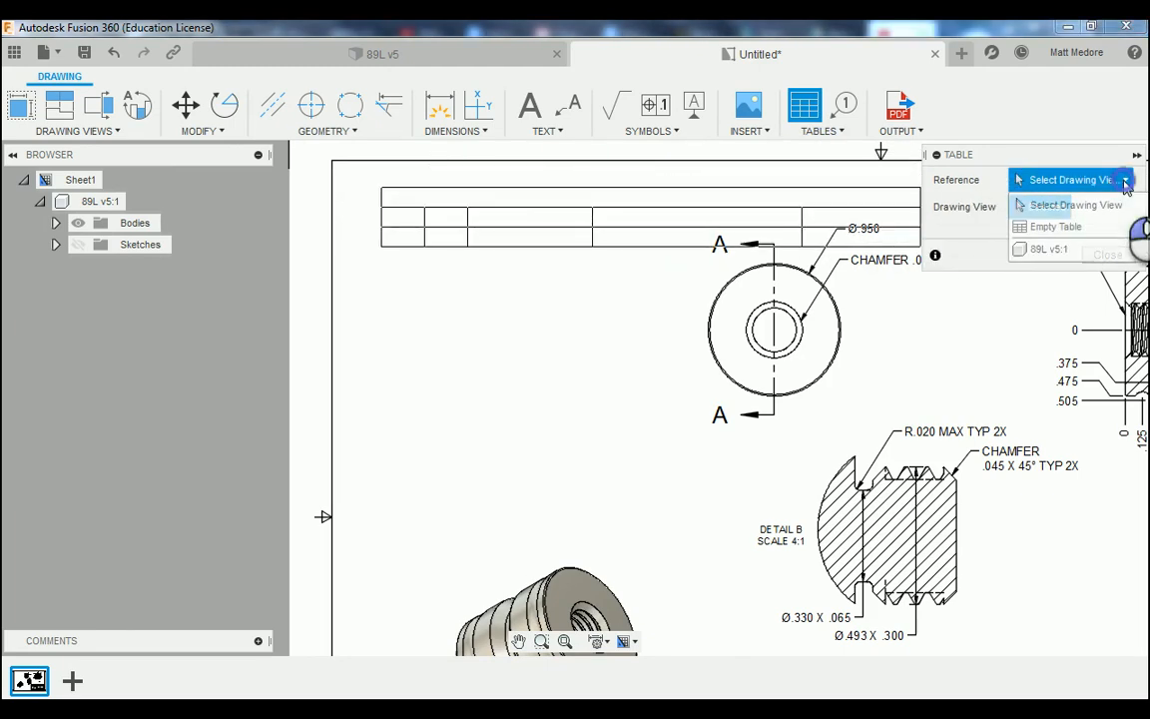
left_click(1056, 227)
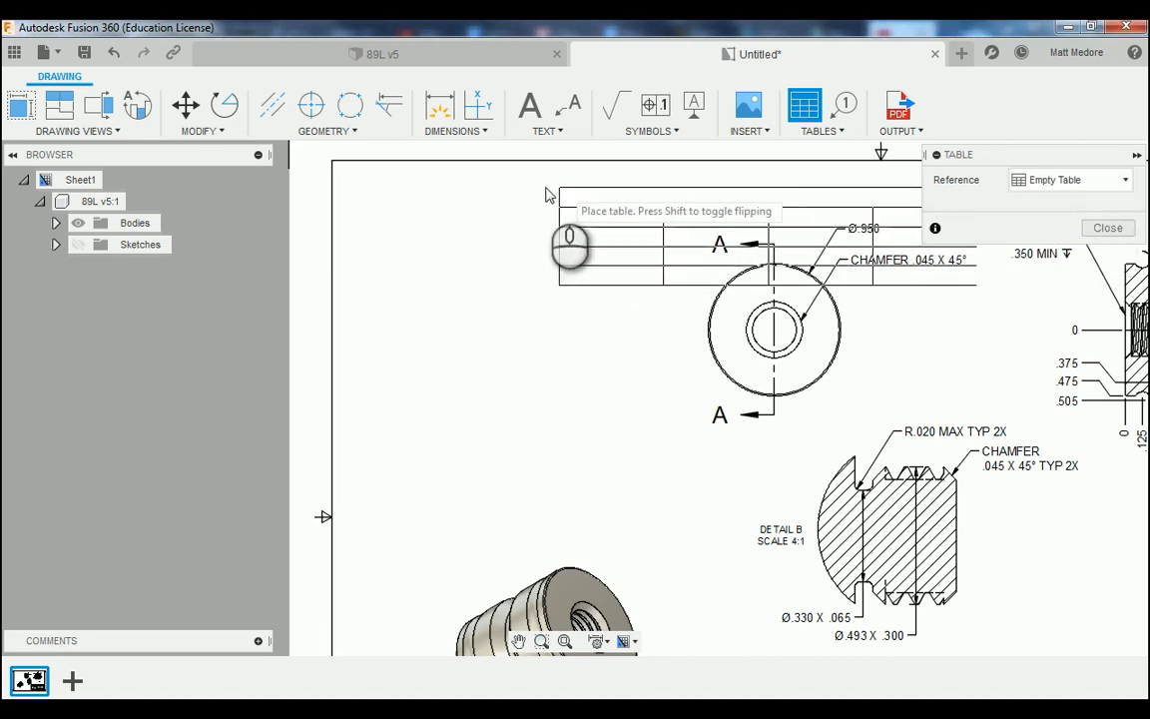
left_click(335, 164)
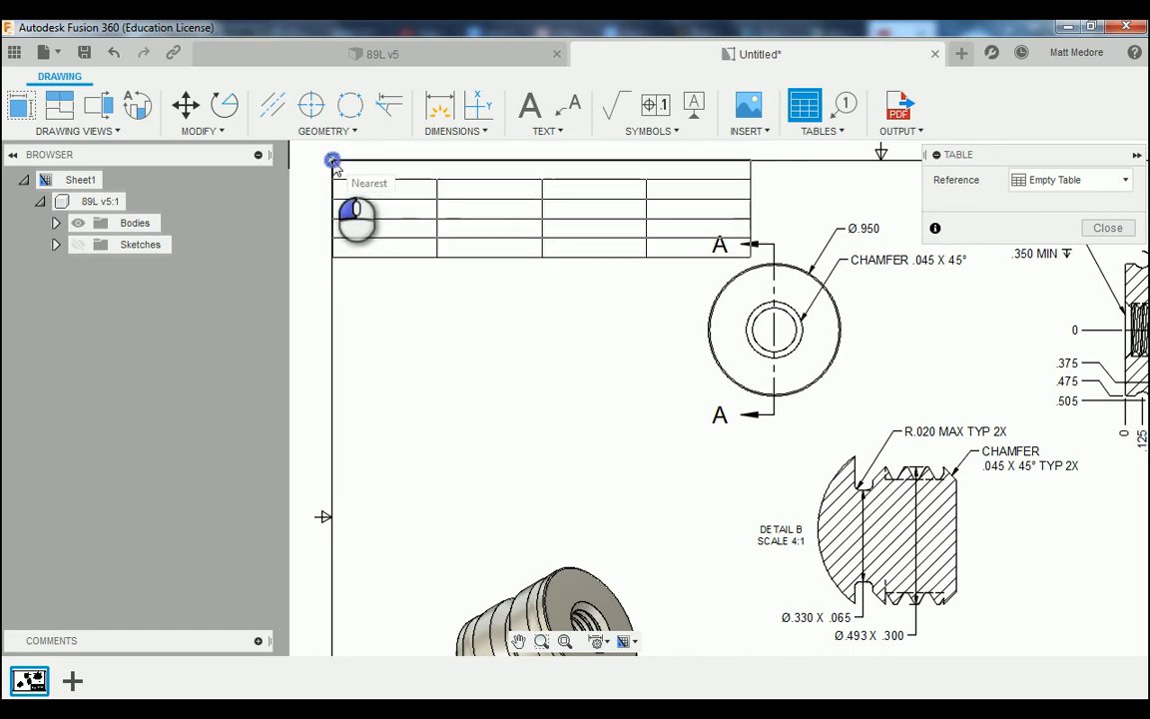
Delete column D from the new table.
scroll(240, 262, "down", 3)
scroll(308, 240, "up", 3)
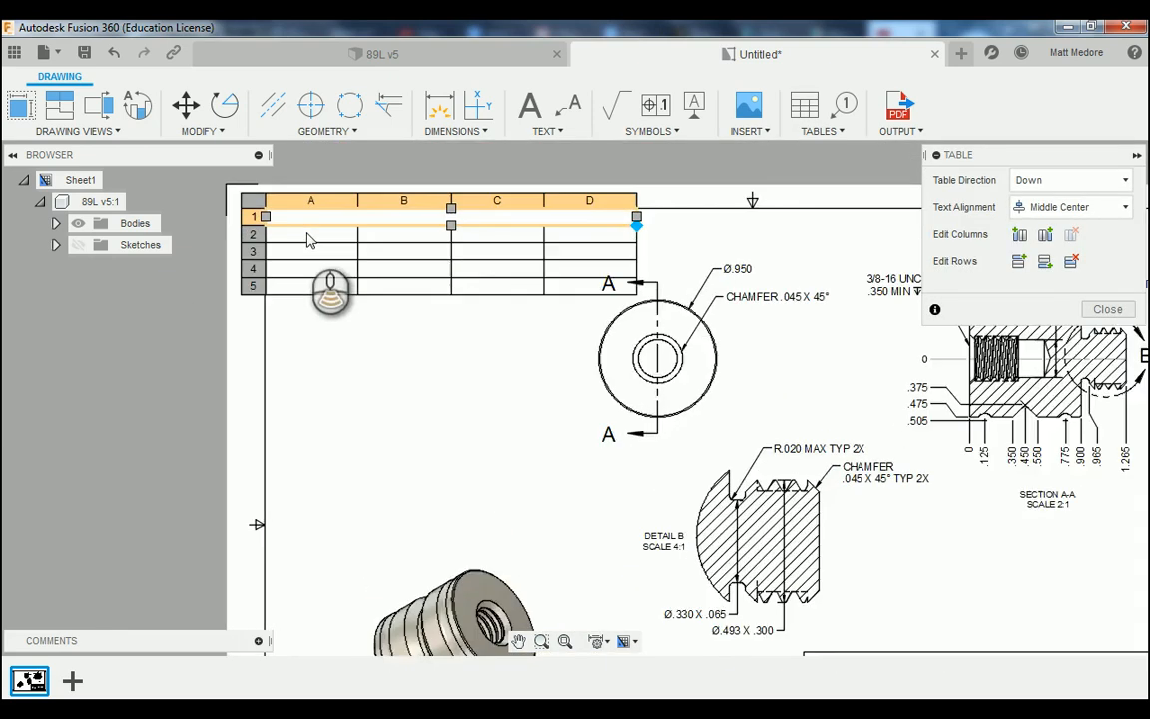
scroll(624, 288, "up", 2)
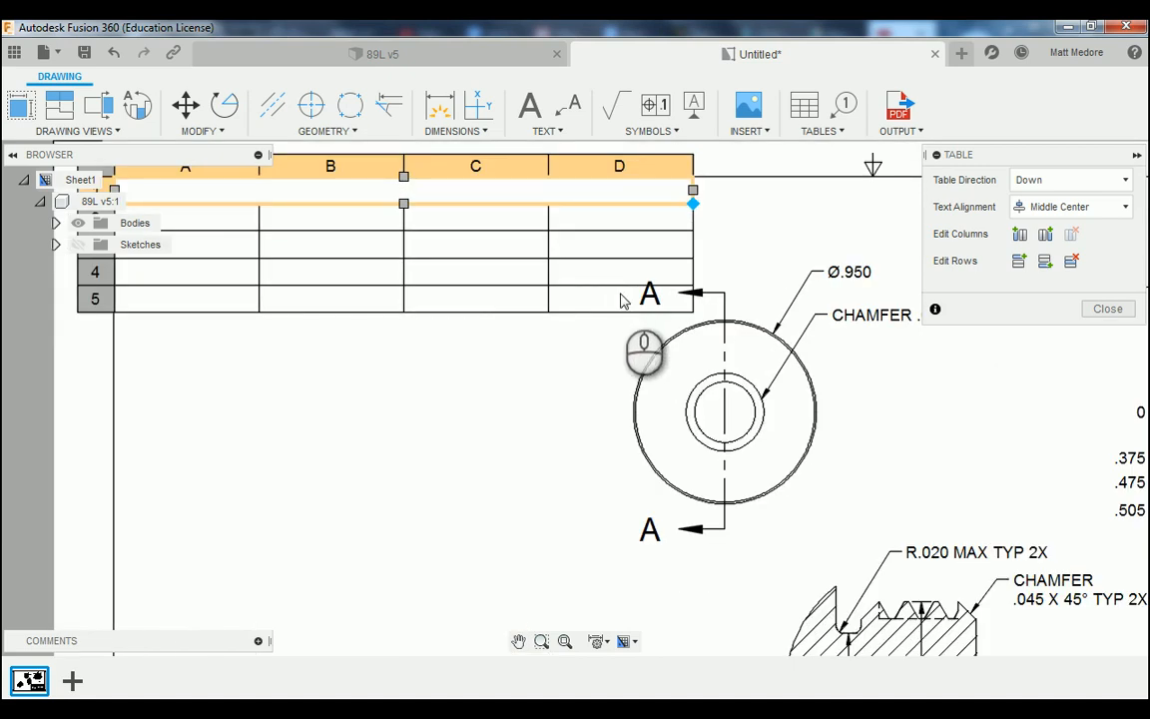
left_click(574, 305)
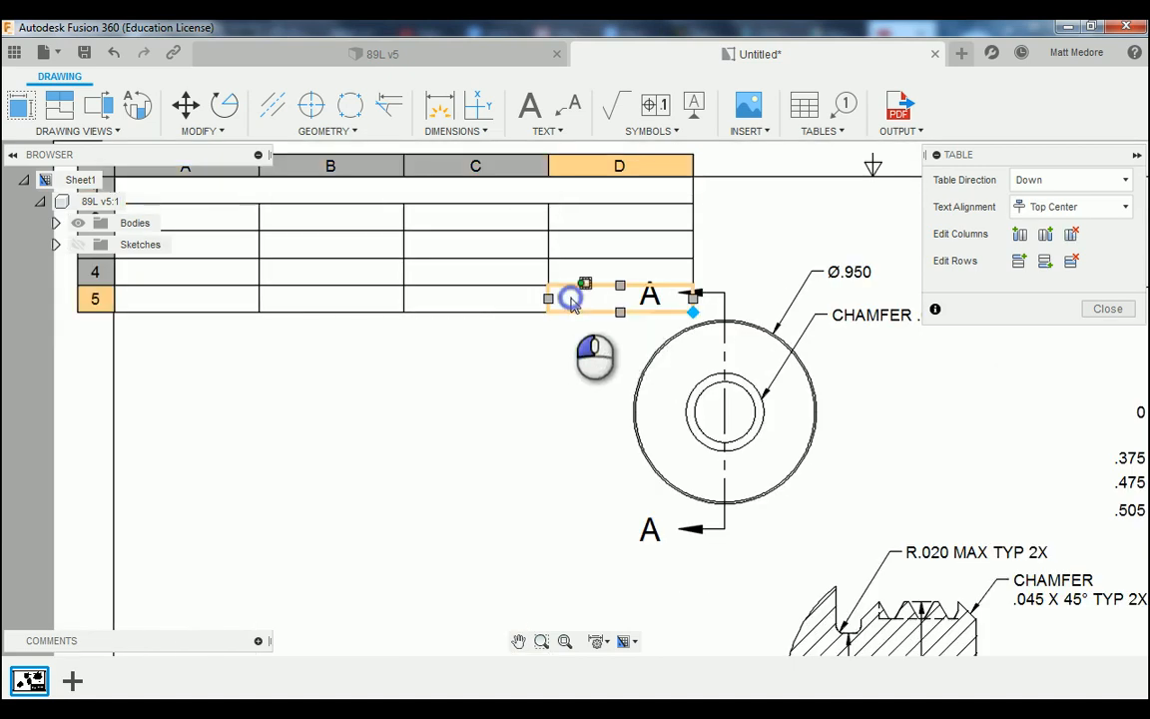
double_click(571, 302)
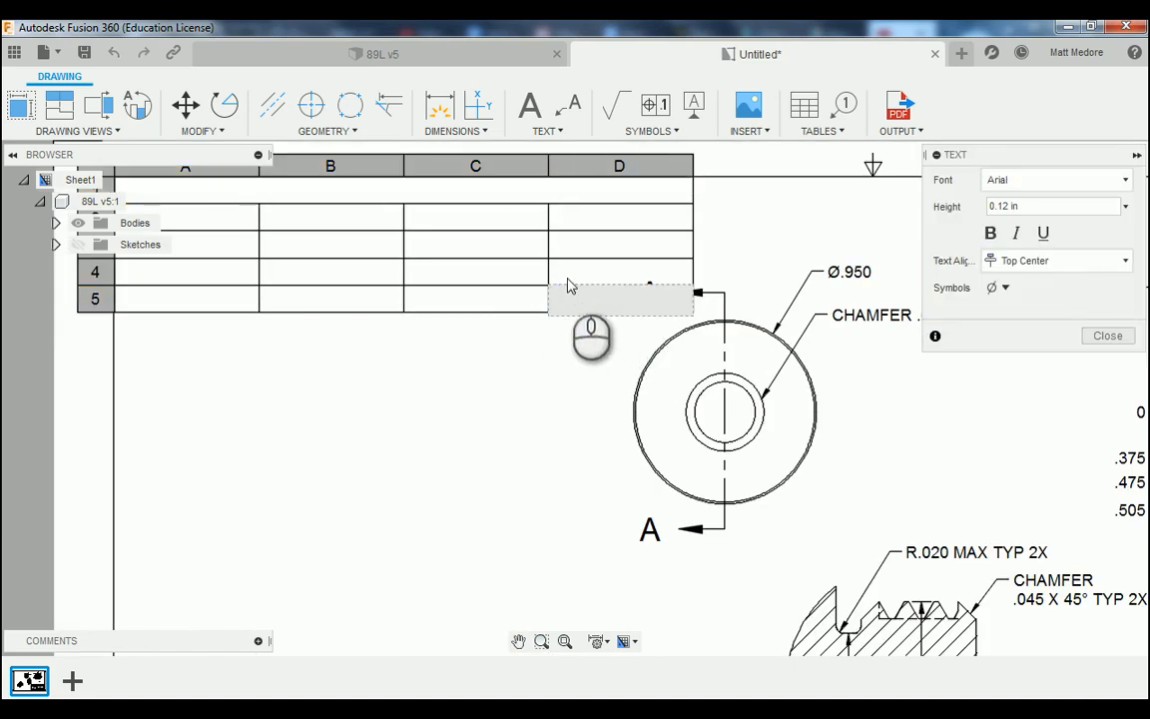
left_click(569, 278)
left_click(569, 292)
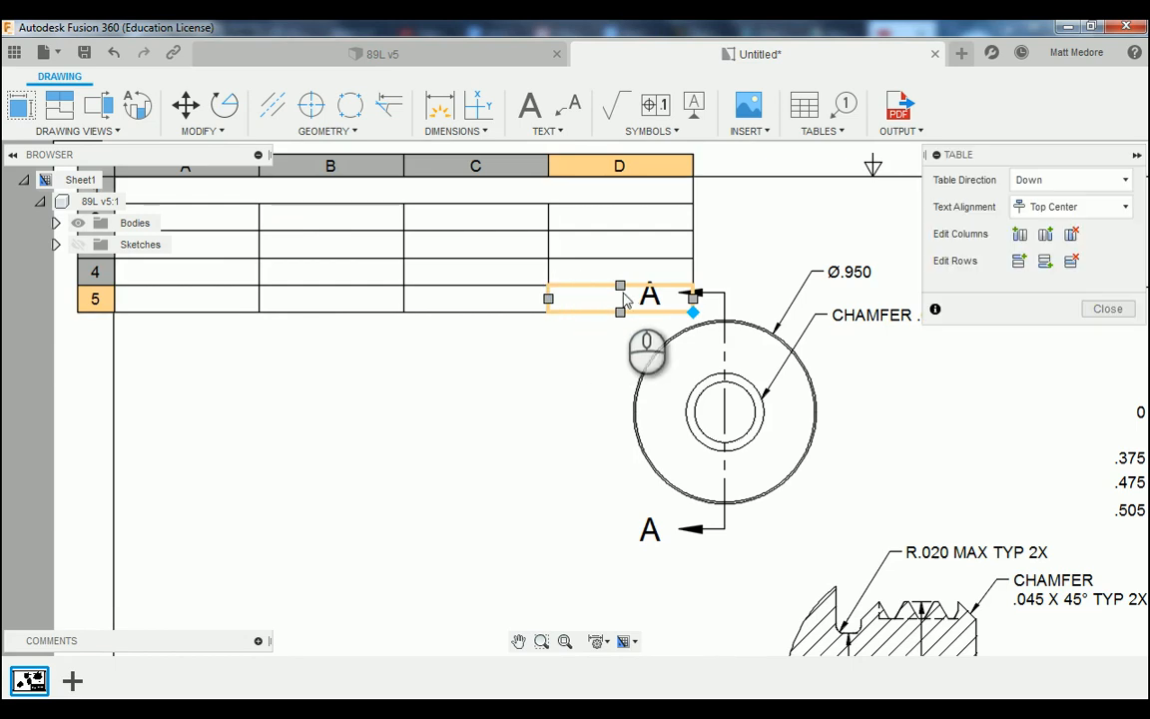
left_click(1071, 236)
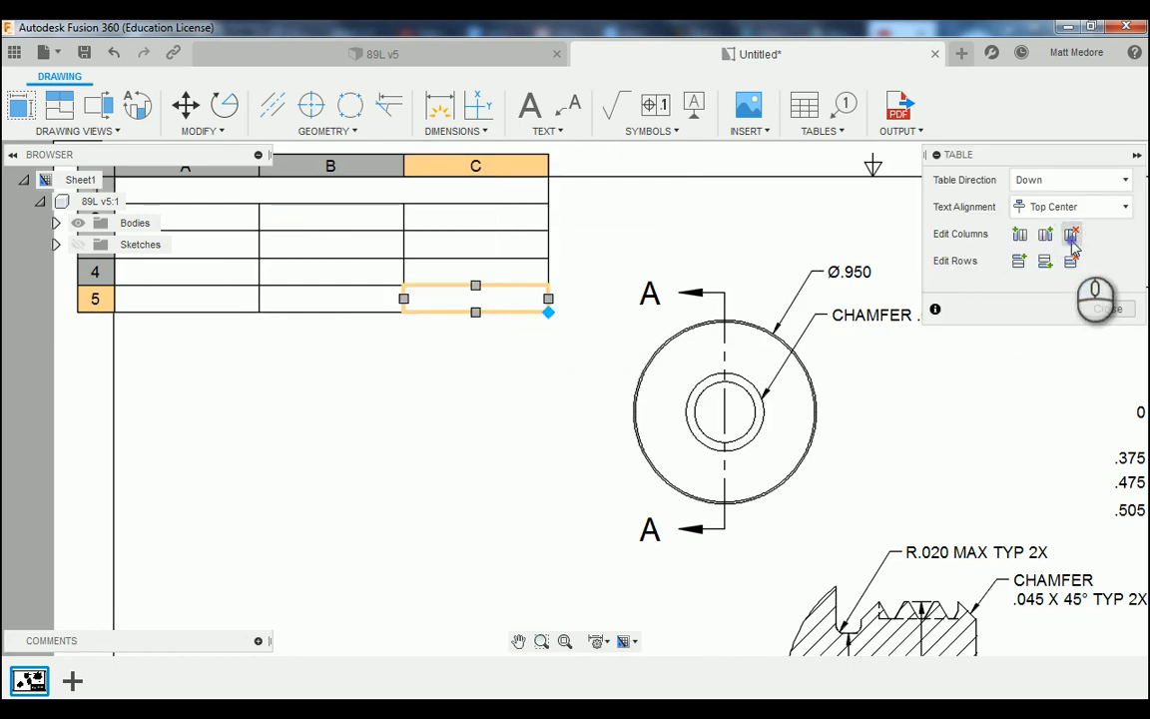
Delete columns C and B so only column A is left in the table, and finish the table edit.
left_click(1071, 237)
left_click(1071, 236)
scroll(603, 246, "down", 5)
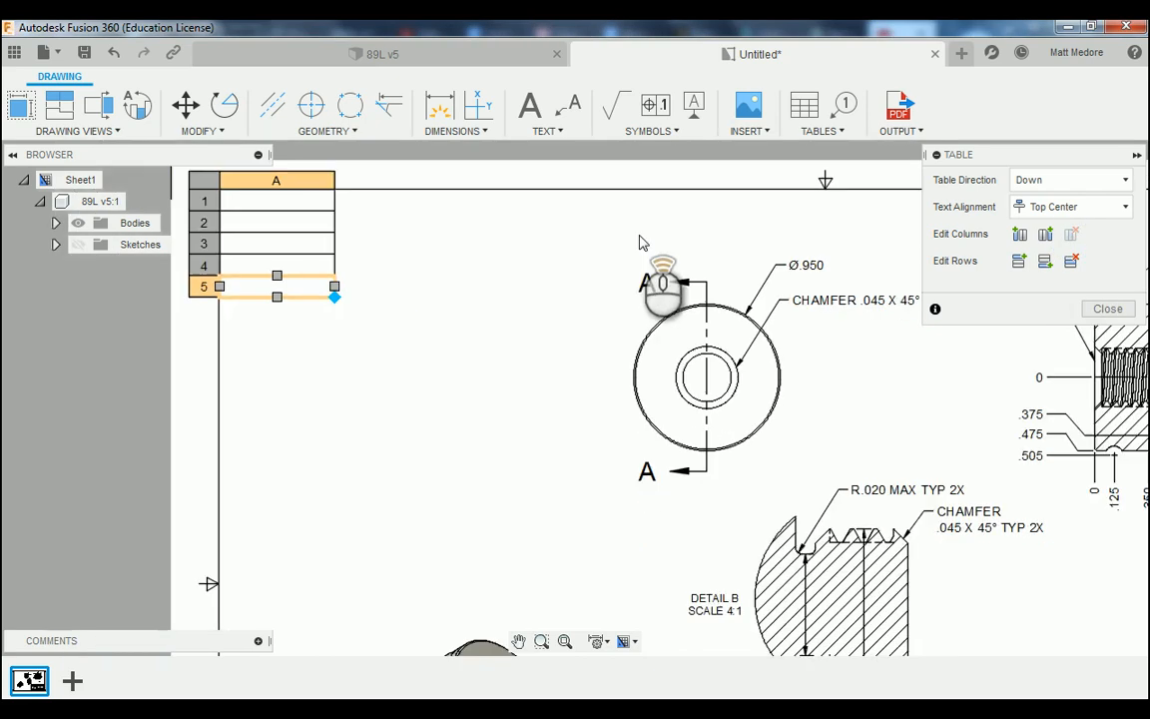
scroll(237, 245, "up", 5)
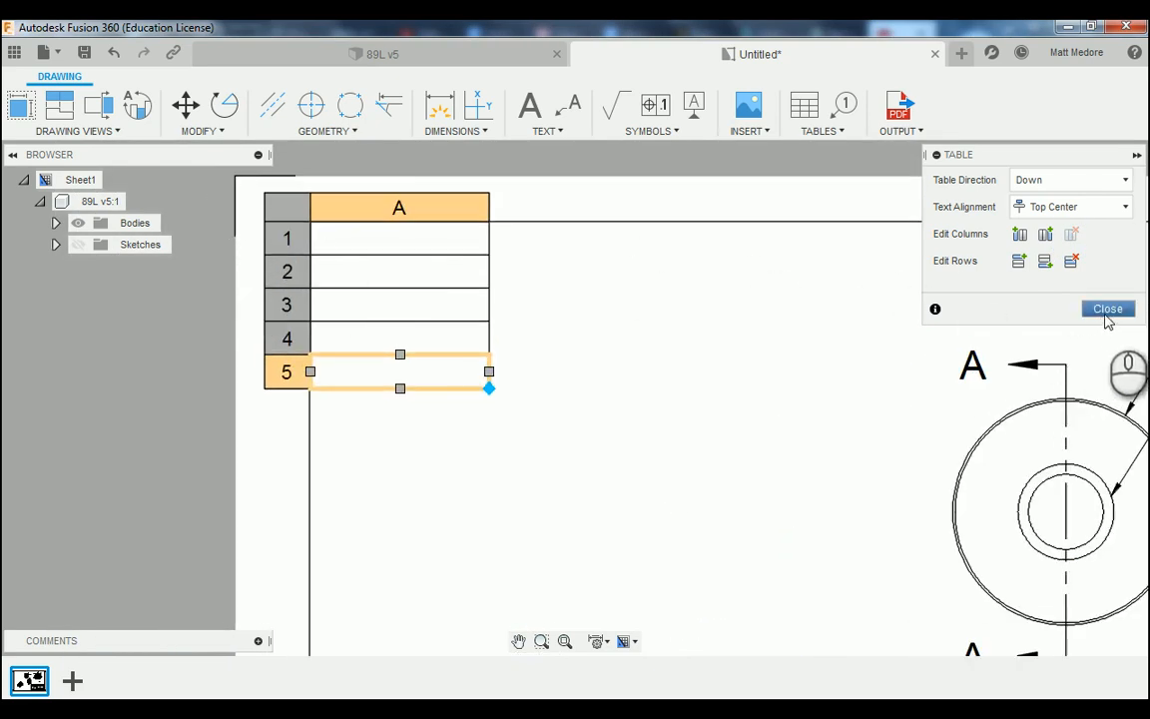
left_click(1108, 308)
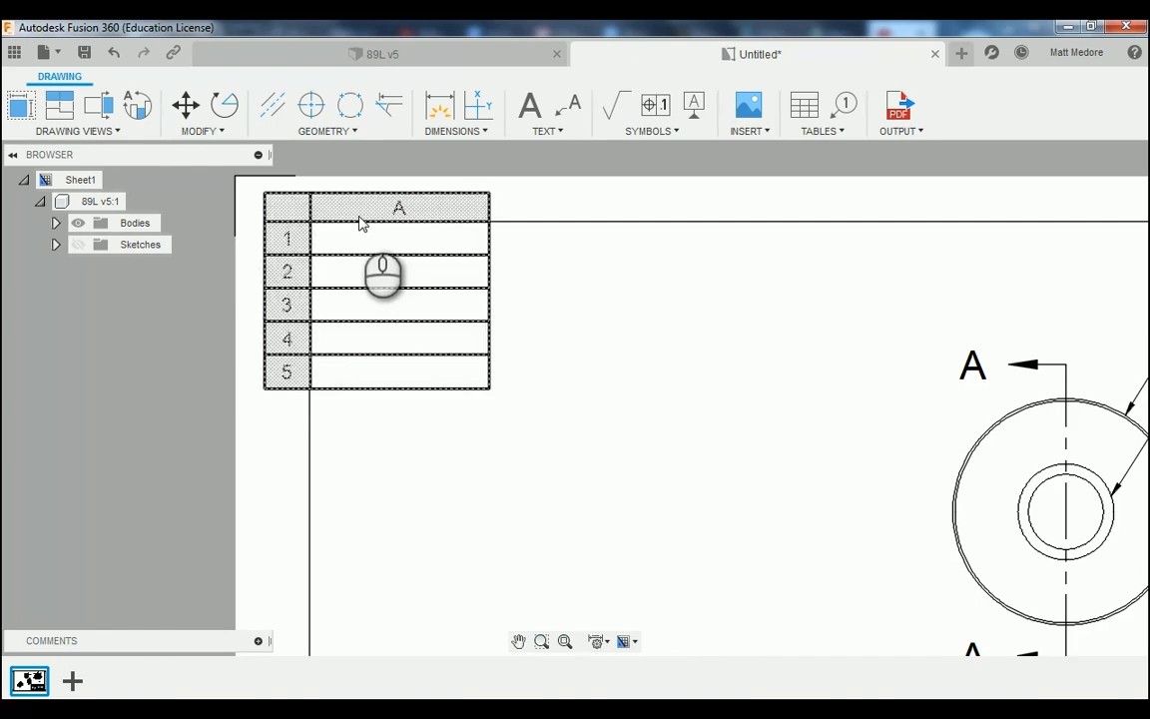
Enter "EXTERNAL THREAD DATA: 1/2-13 UNC CLASS 2A" in row 1 of the table.
scroll(351, 223, "up", 3)
scroll(348, 256, "up", 2)
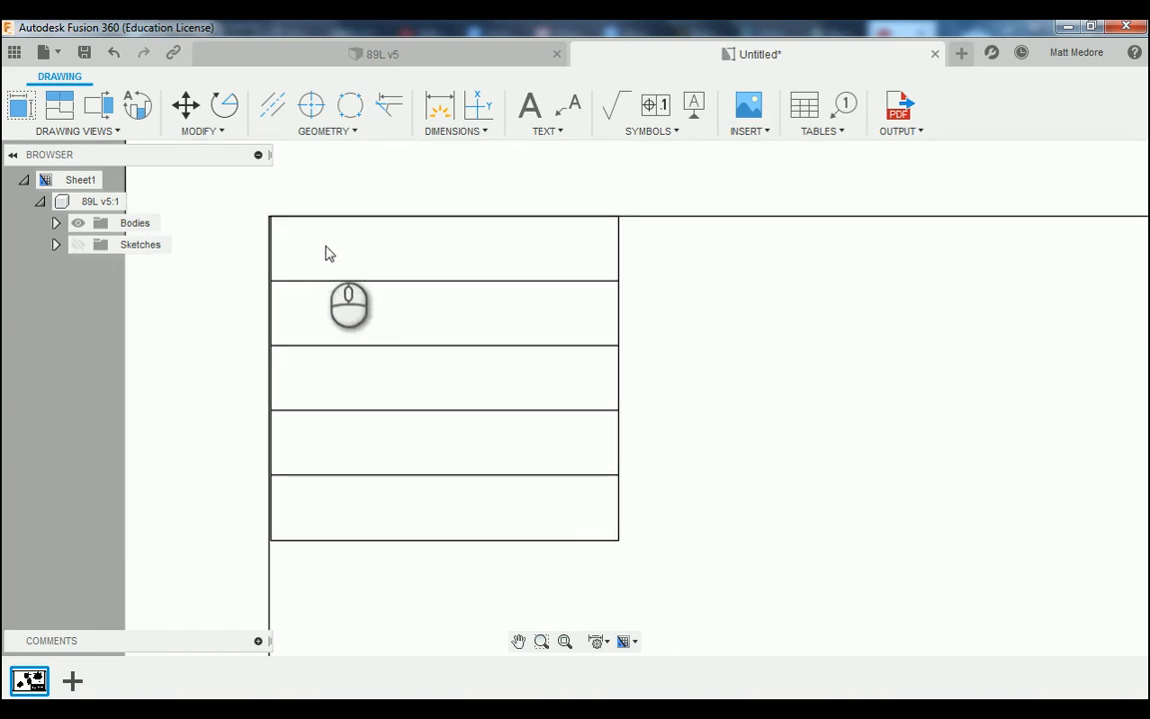
double_click(341, 252)
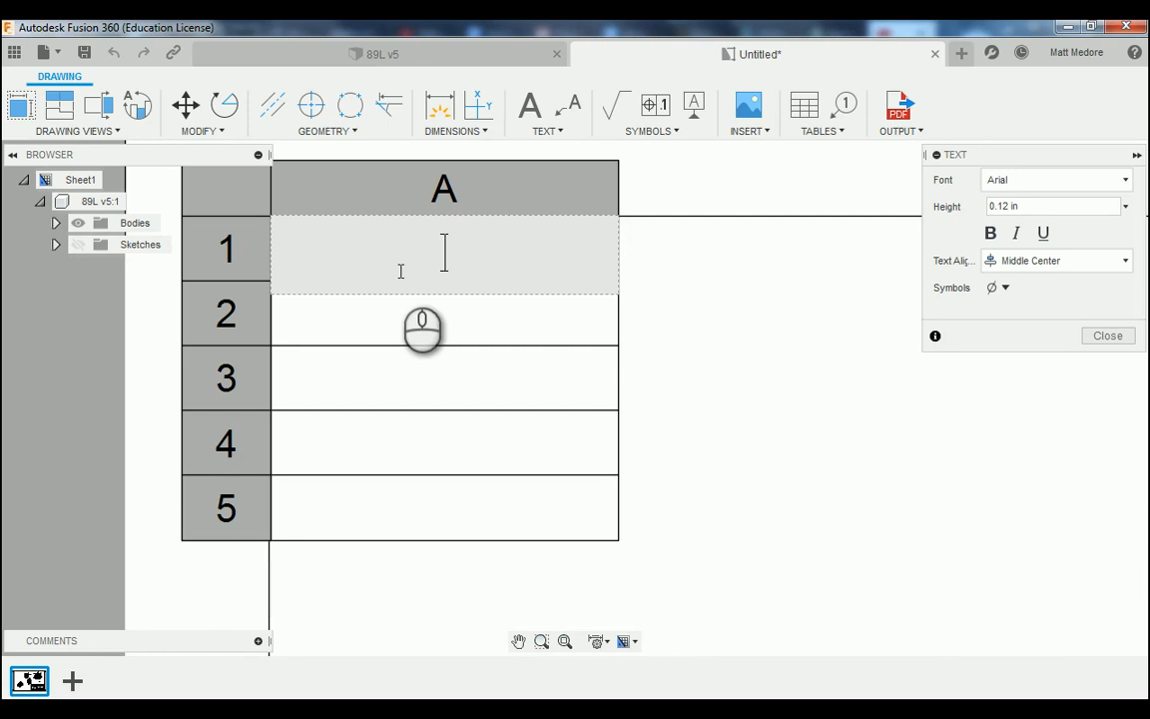
type("EXTERNAL T")
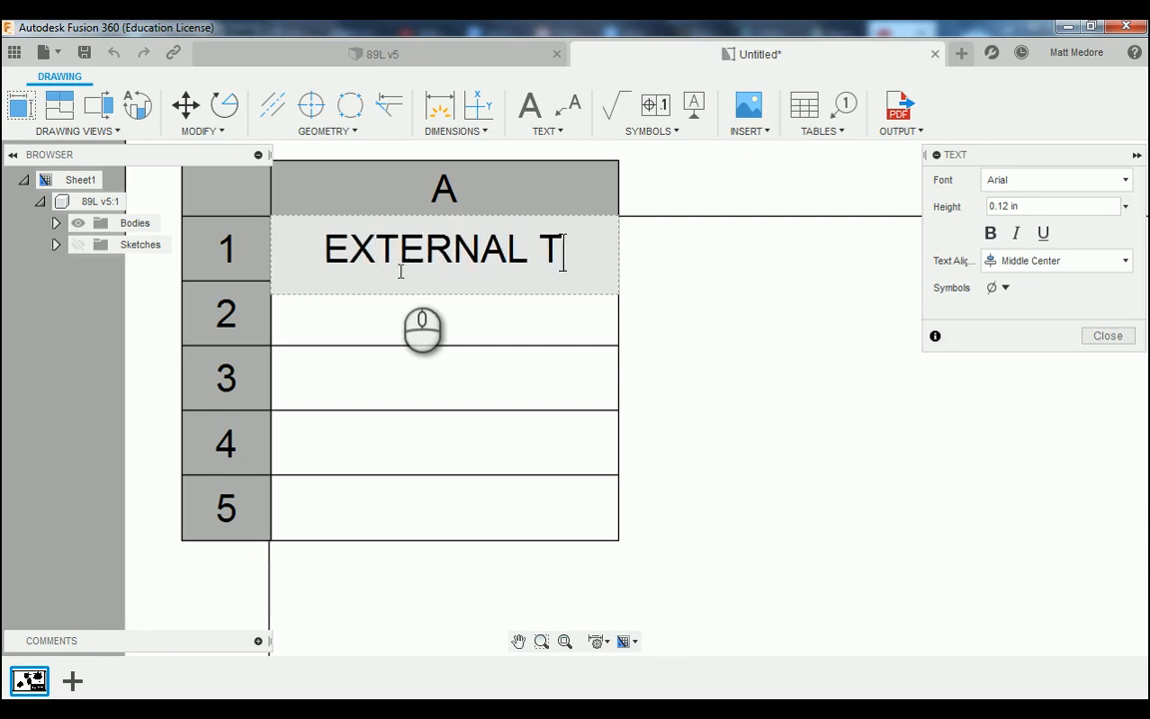
type("HREAD ")
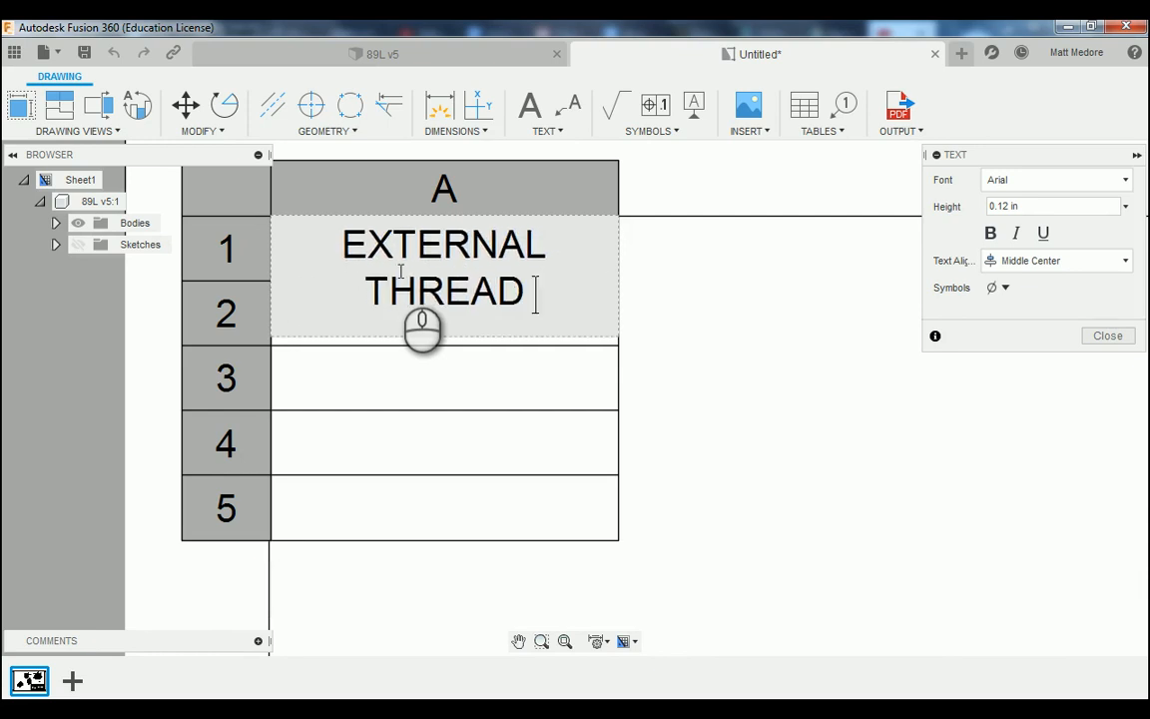
type("DATE")
key("BackSpace")
type("A")
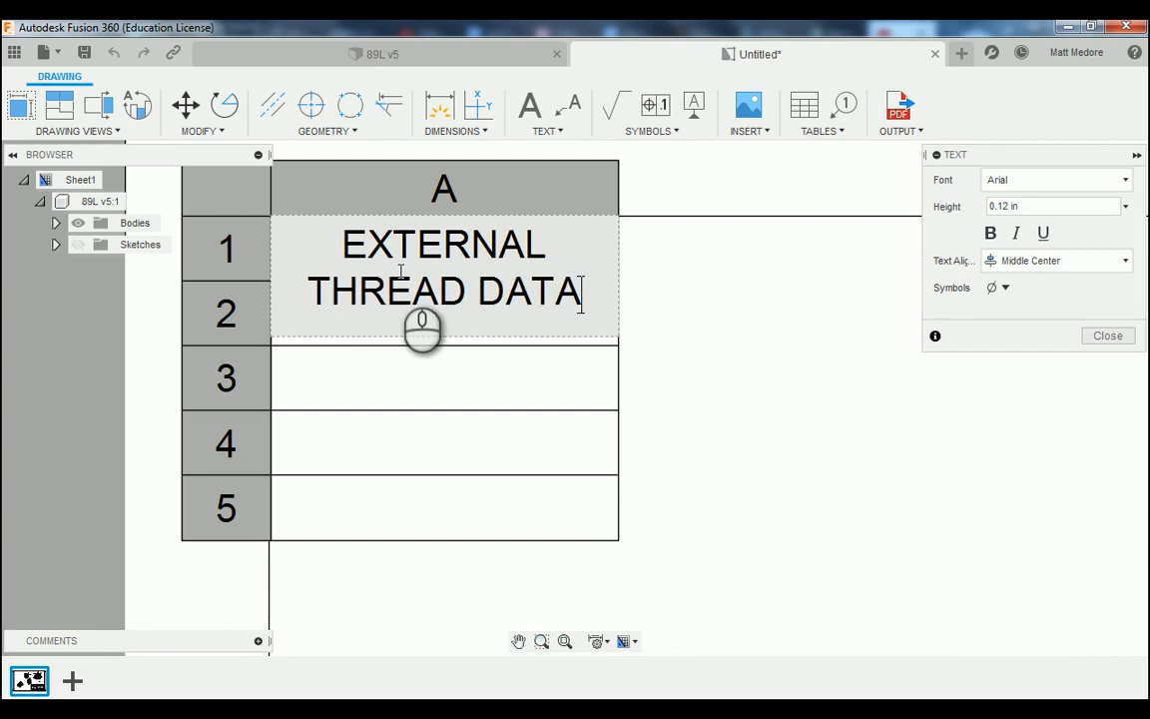
type(": 12")
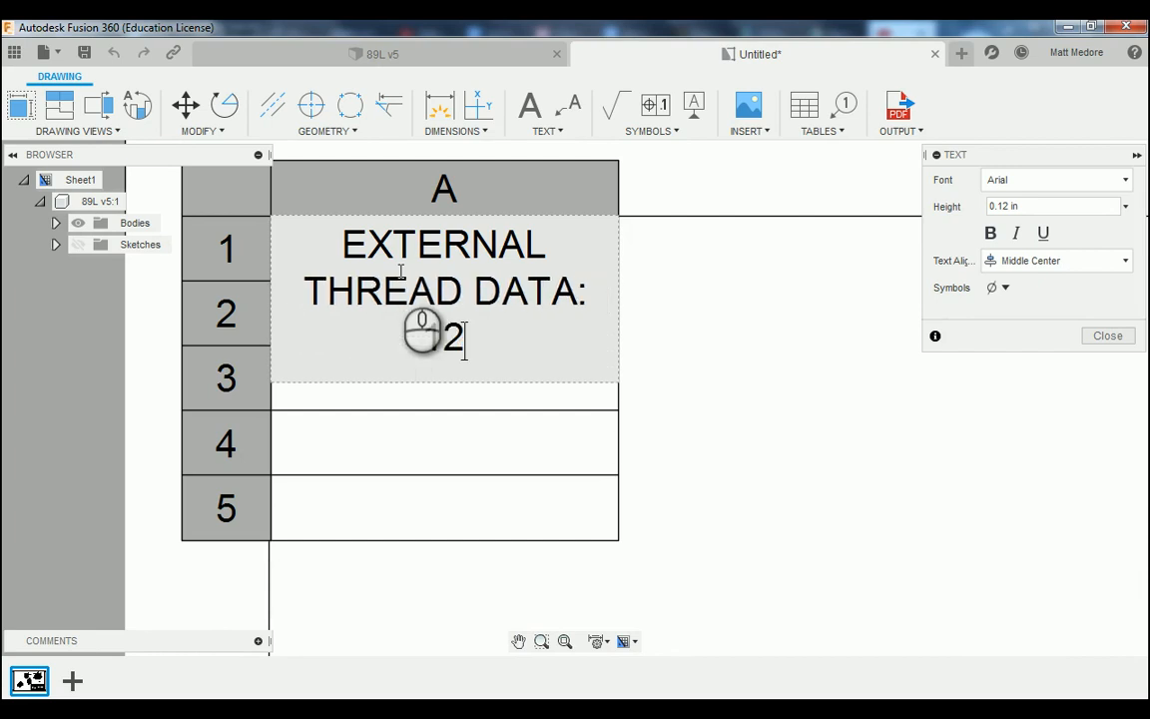
key("BackSpace")
type("/2")
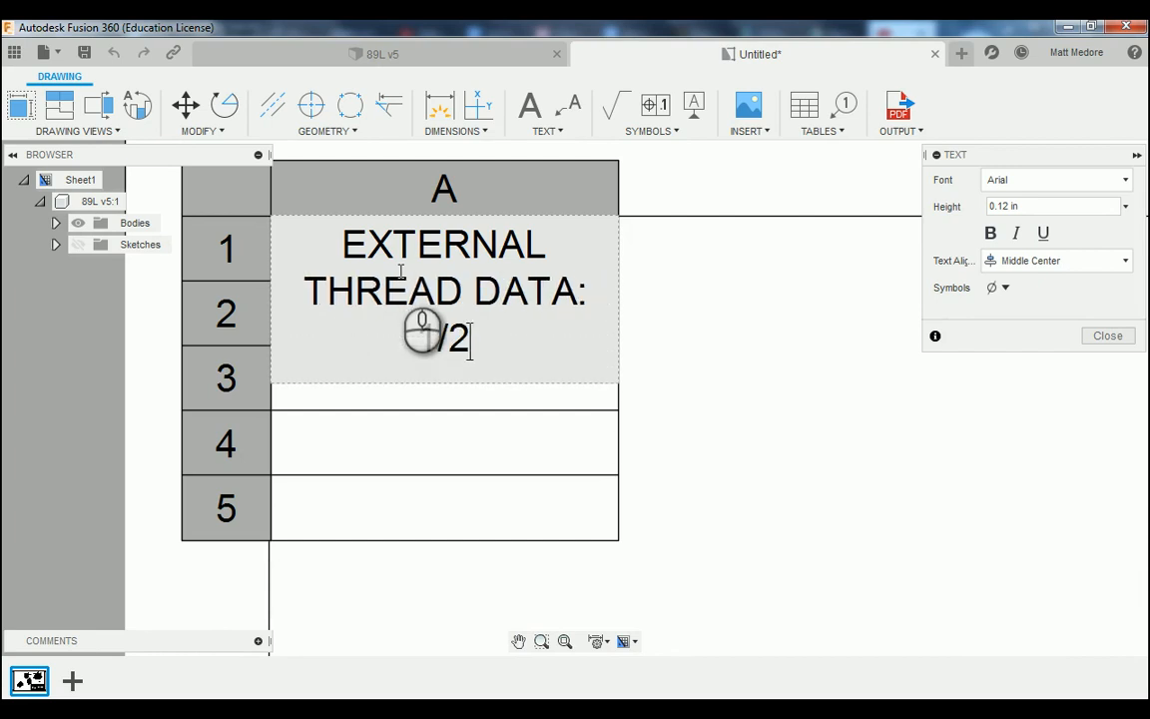
type("-13 UNC CLASS")
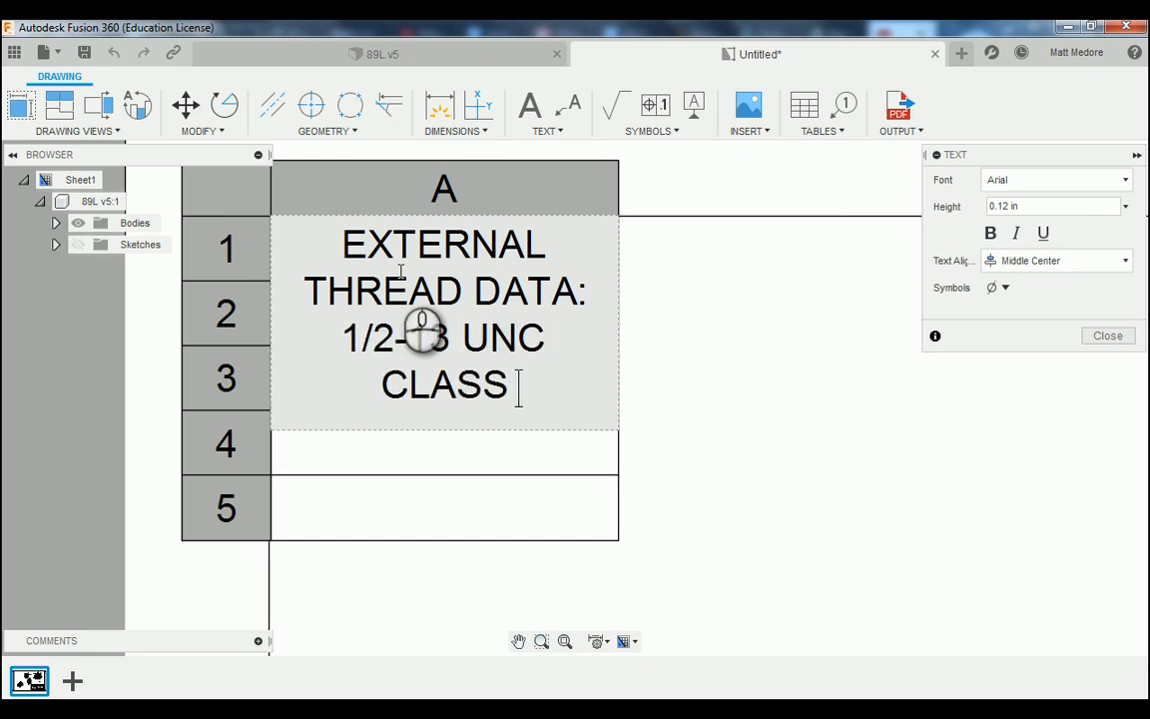
type(" 2")
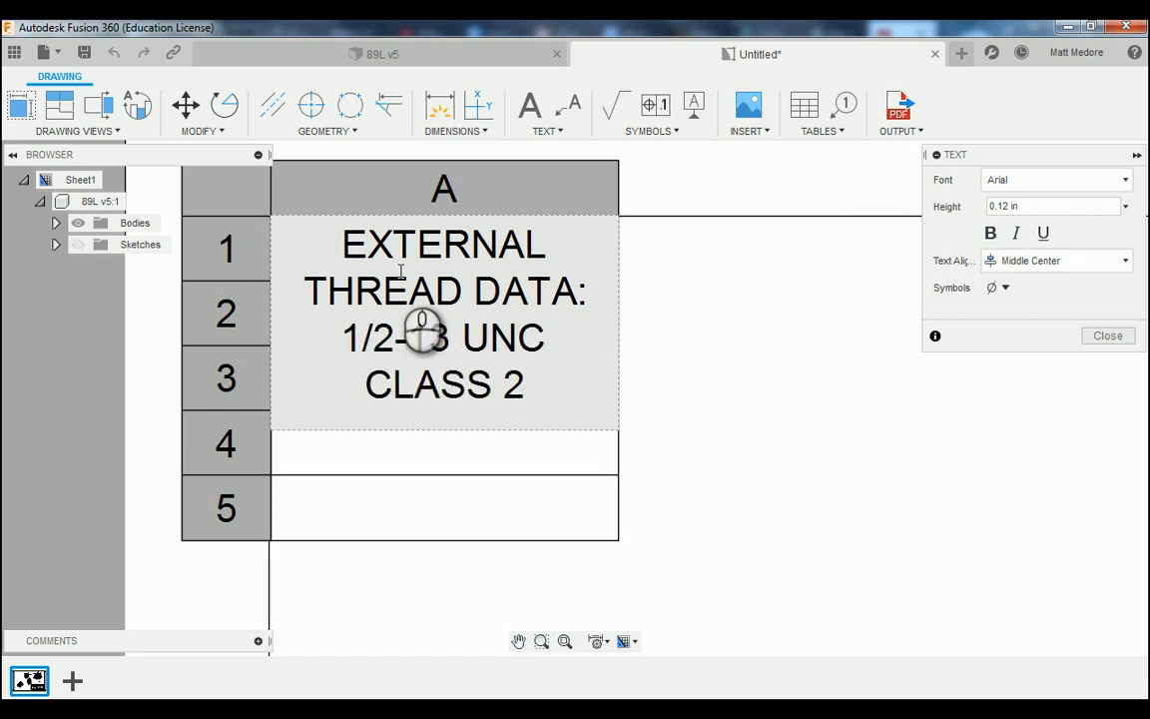
type("A")
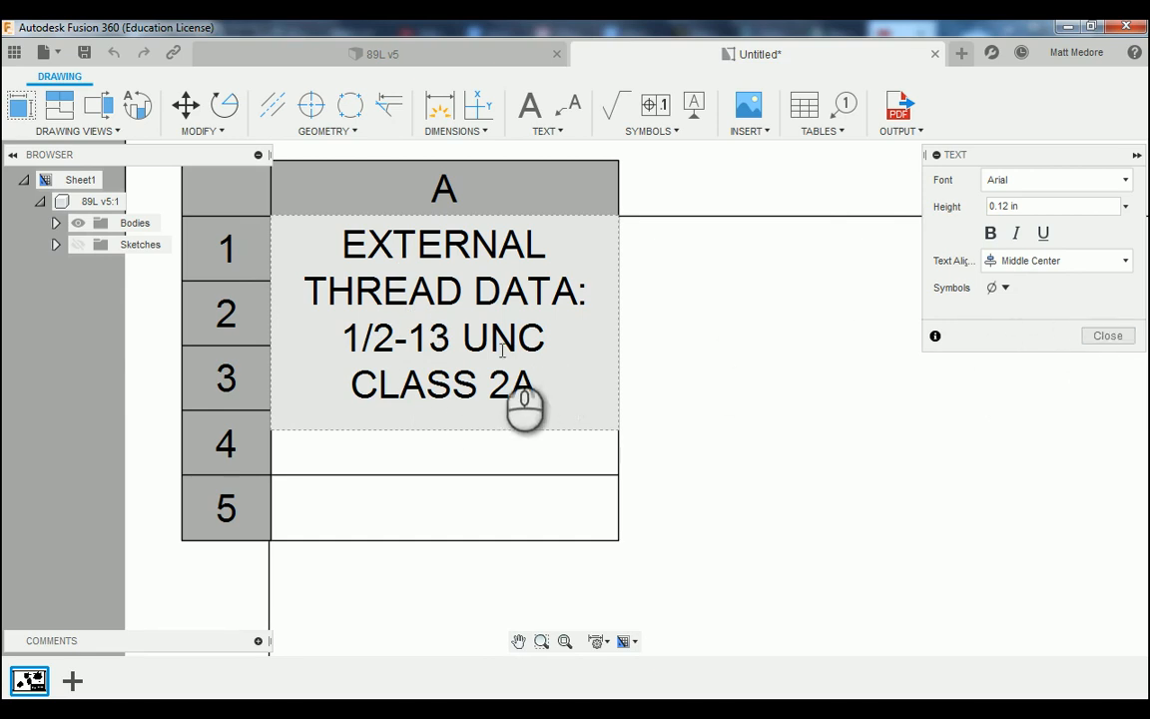
Make all of the row 1 heading text bold and finish the text edit.
left_click_drag(544, 386, 339, 243)
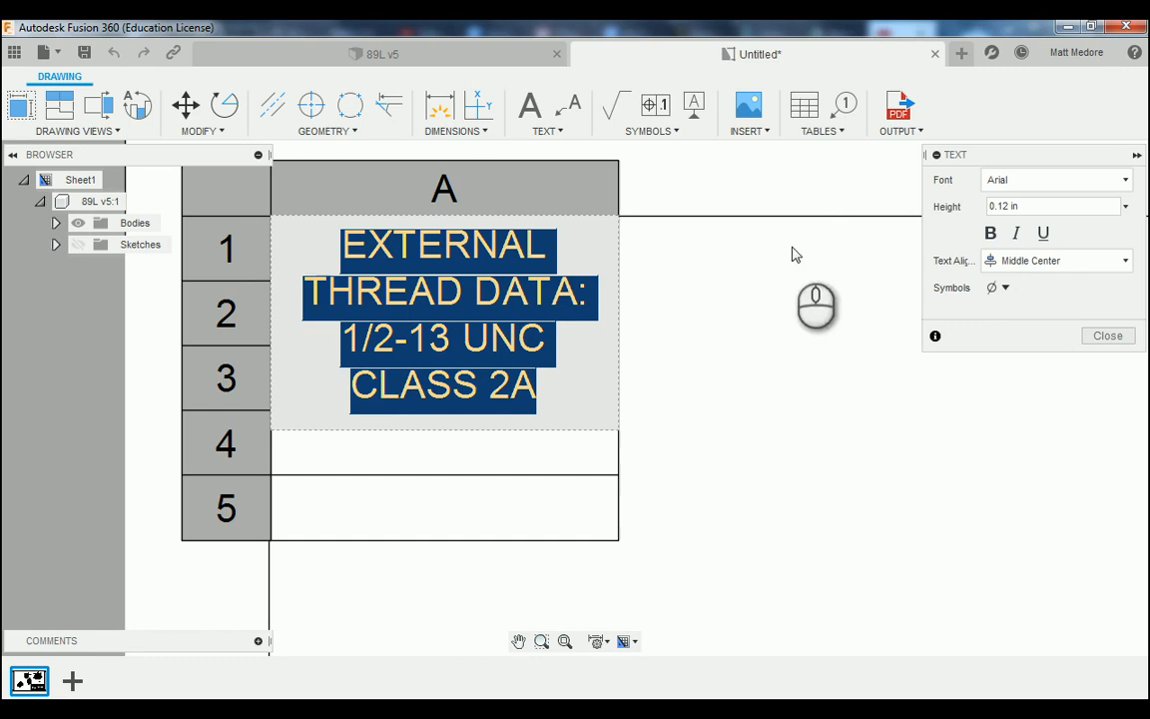
left_click(990, 232)
left_click(1110, 336)
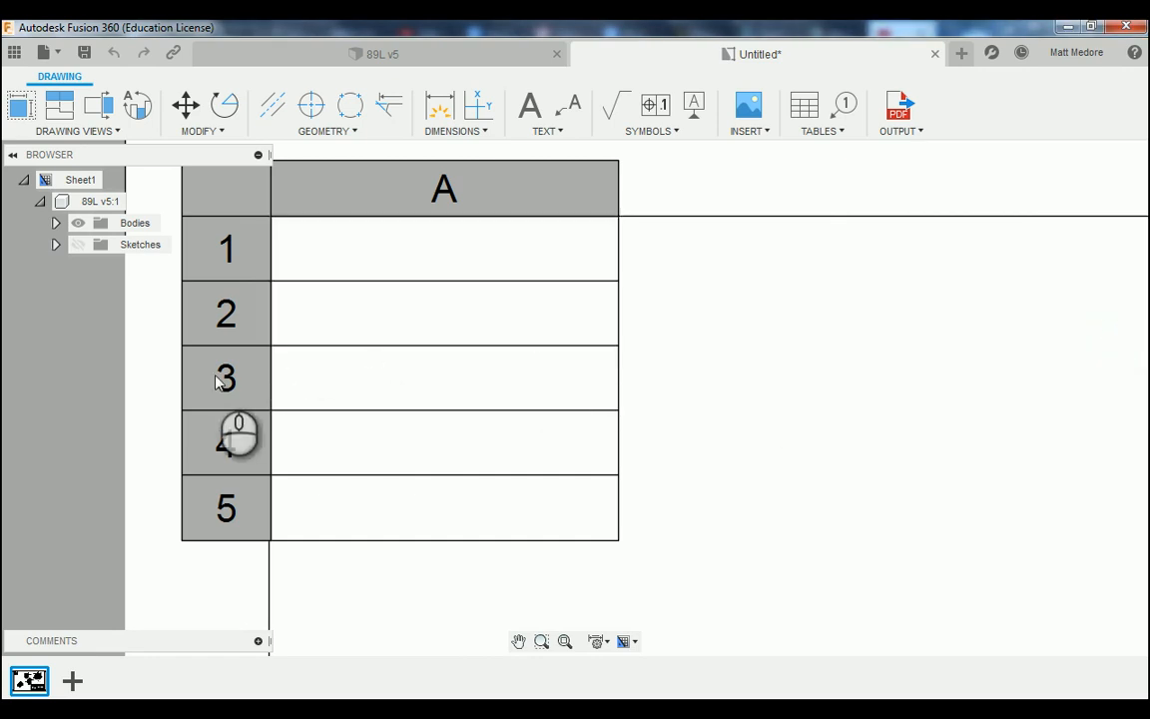
Widen column A so the heading fits on two lines, with "1/2-13 UNC CLASS 2A" on the second.
scroll(215, 381, "down", 4)
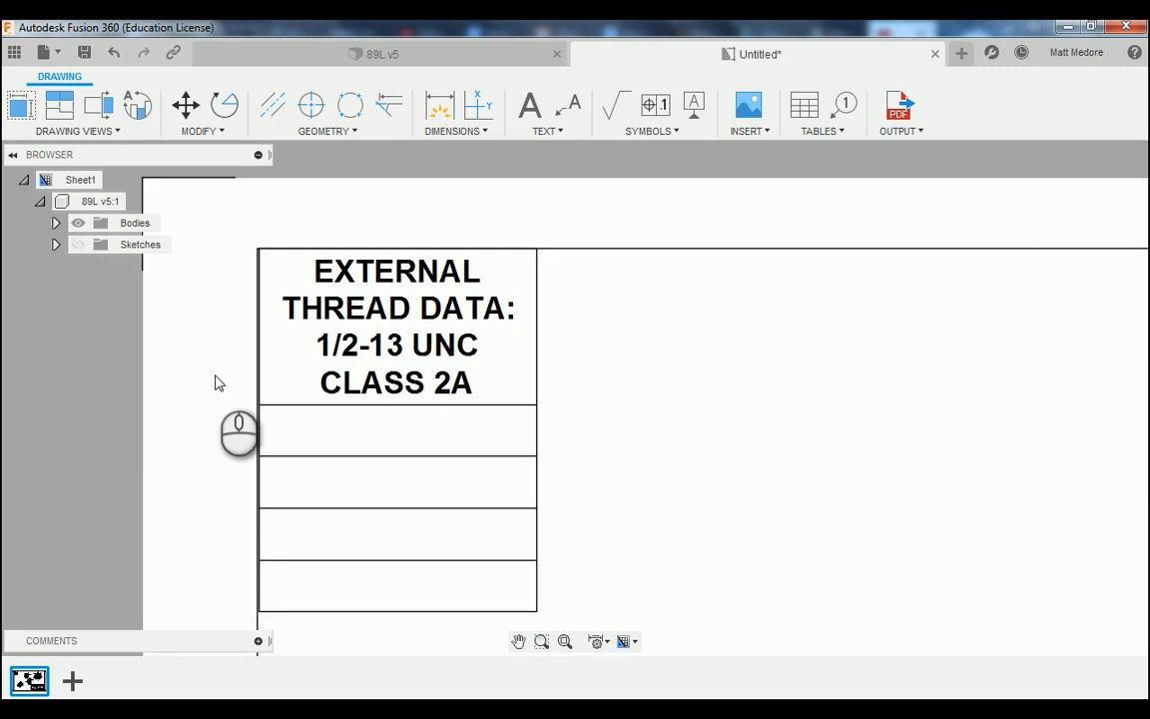
left_click(444, 383)
left_click_drag(444, 383, 446, 386)
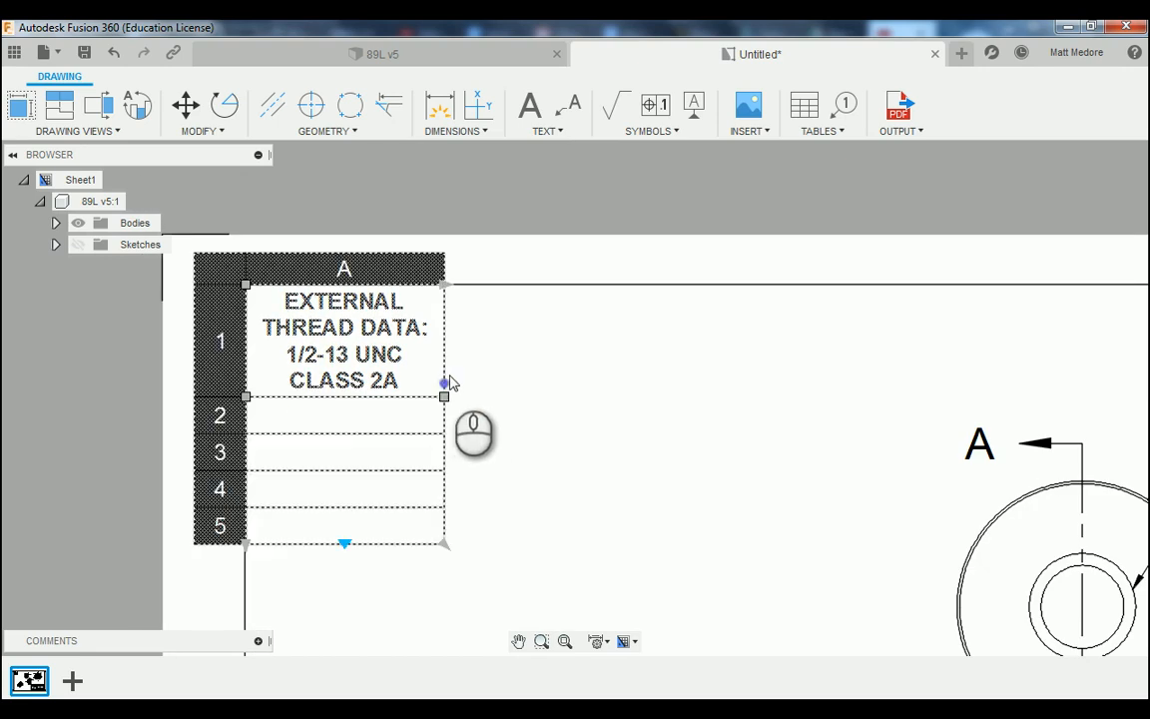
left_click(445, 397)
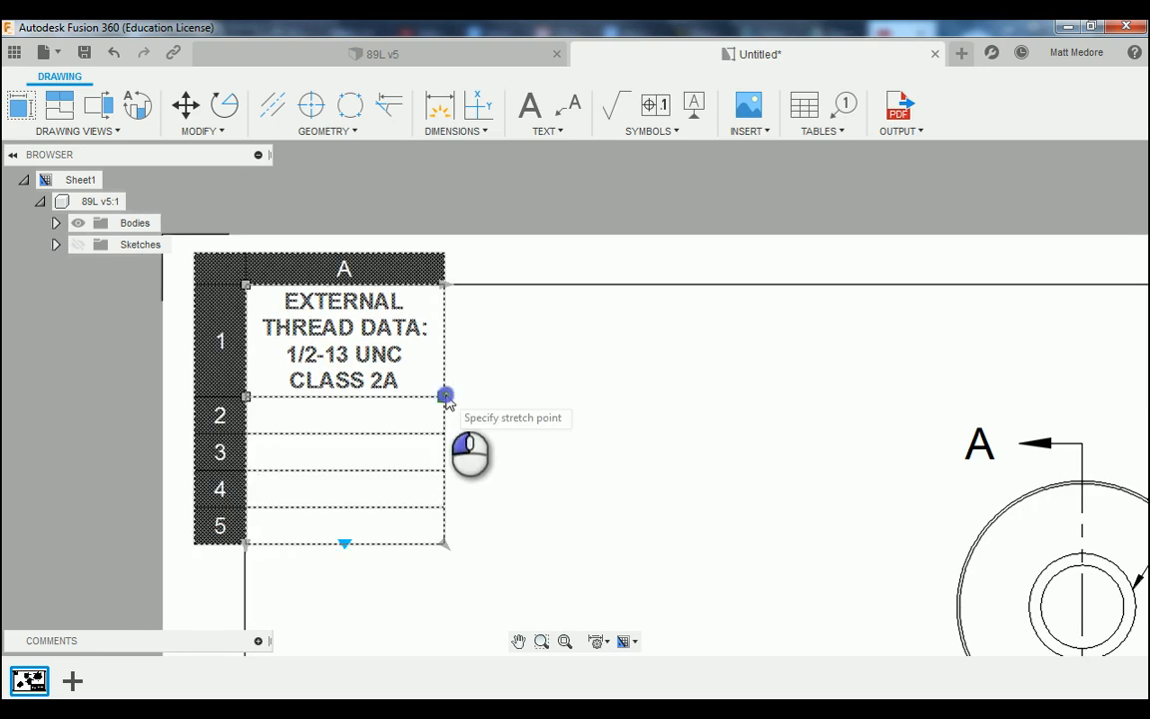
left_click(446, 396)
left_click_drag(445, 396, 577, 397)
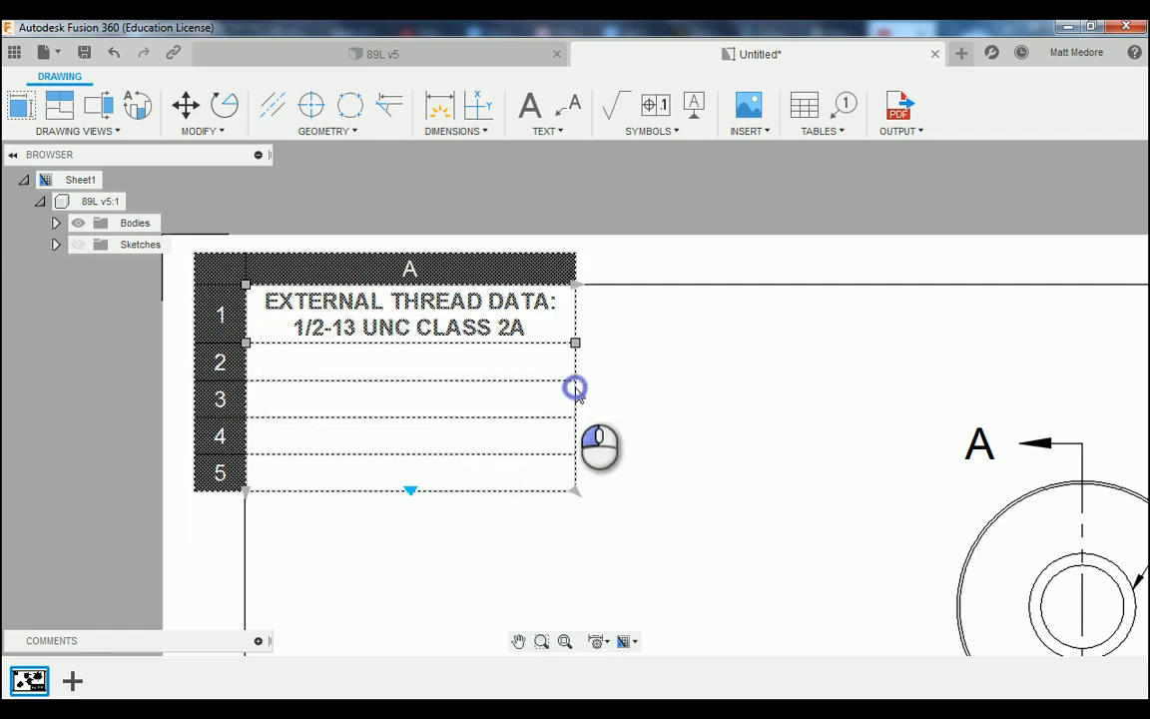
left_click(637, 374)
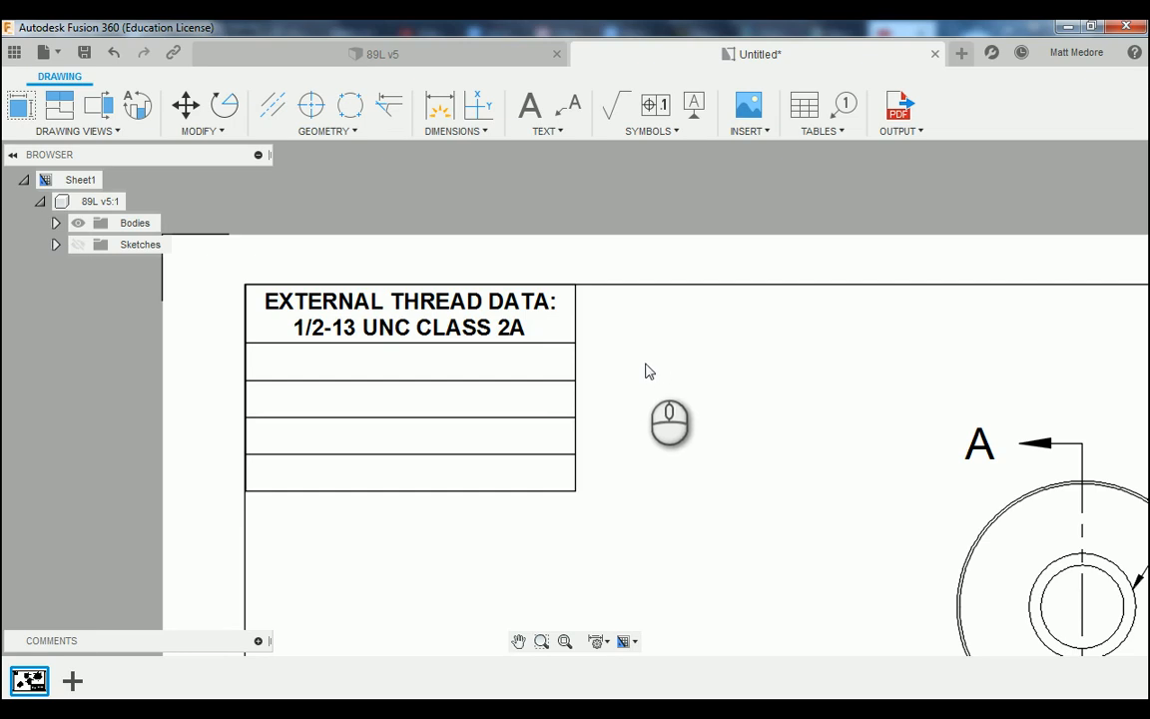
Enter "MAJOR DIAMETER" in row 2 of the table.
double_click(334, 369)
double_click(332, 369)
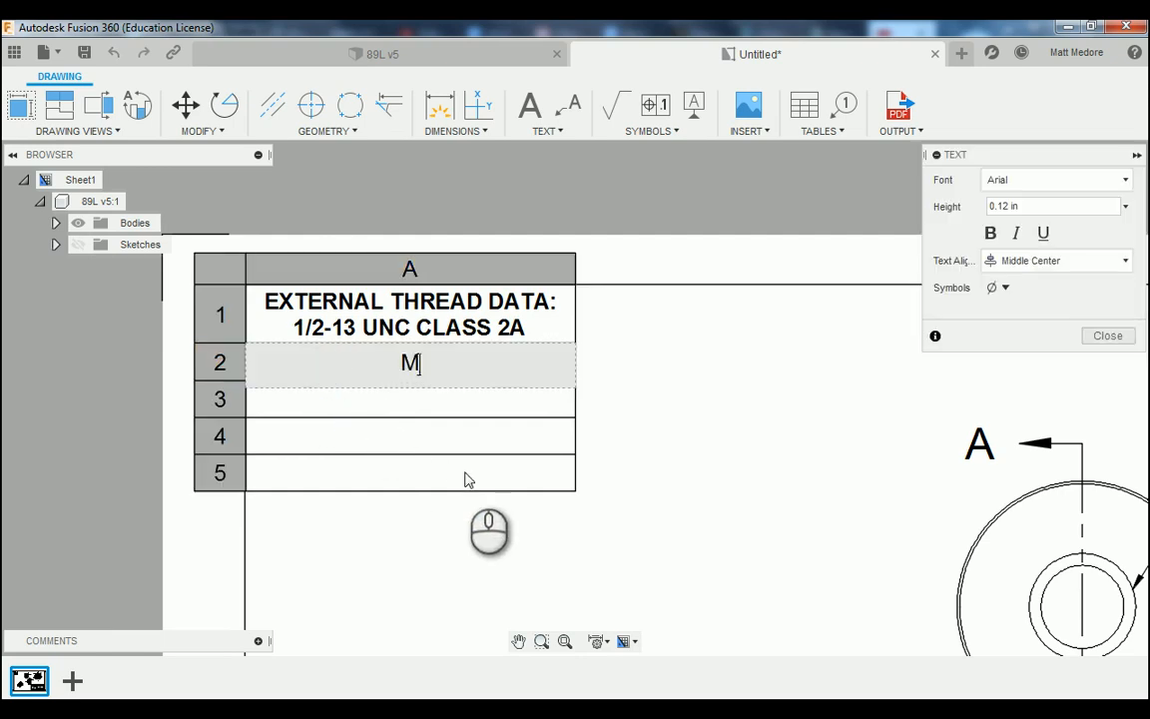
type("MAJOR D")
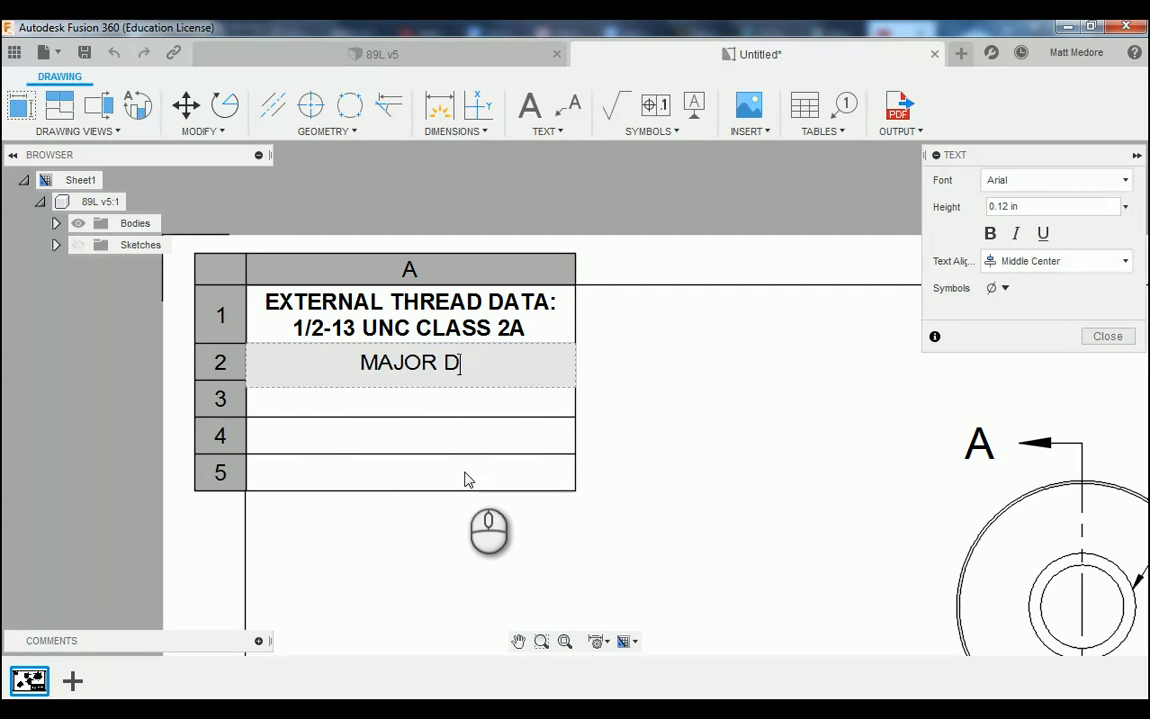
type("A")
type("AMET")
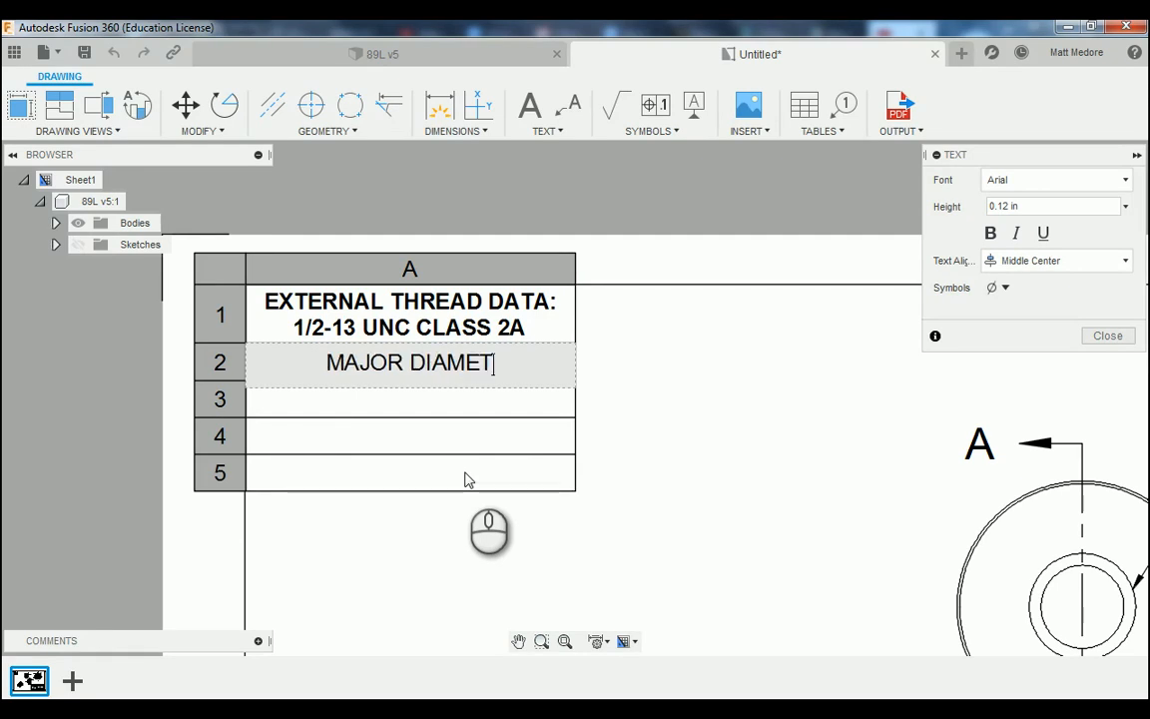
type("ER")
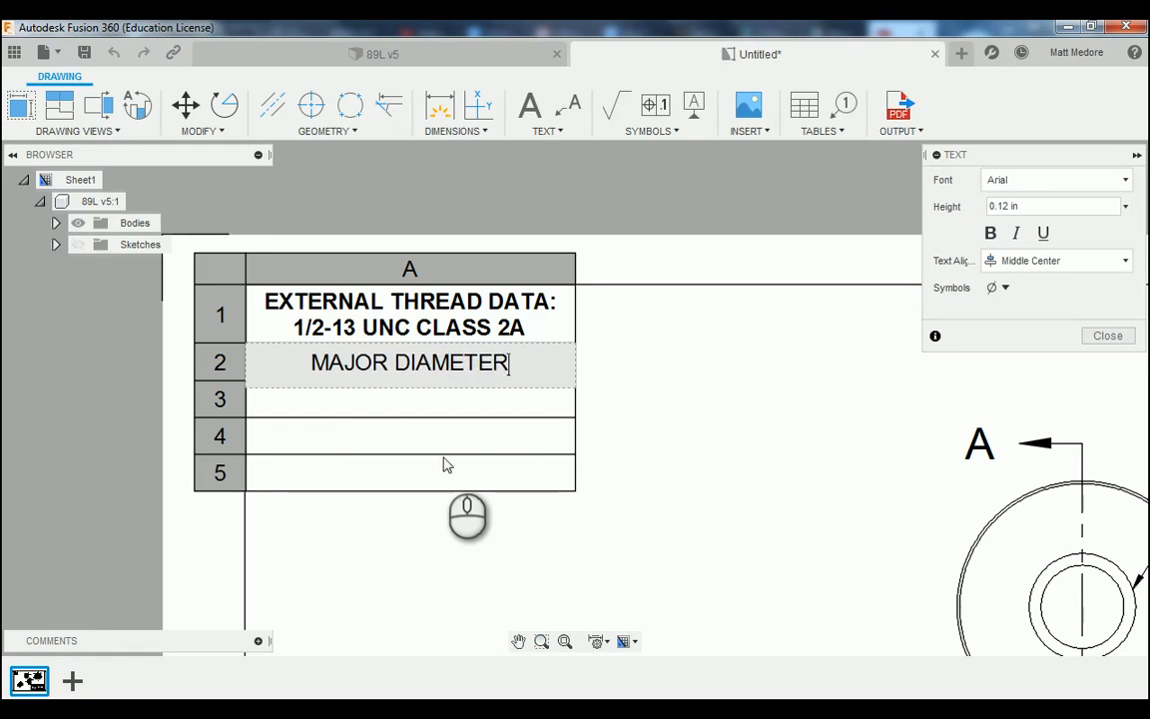
Set the "MAJOR DIAMETER" text height to 0.1 in and make it bold.
left_click_drag(511, 362, 304, 364)
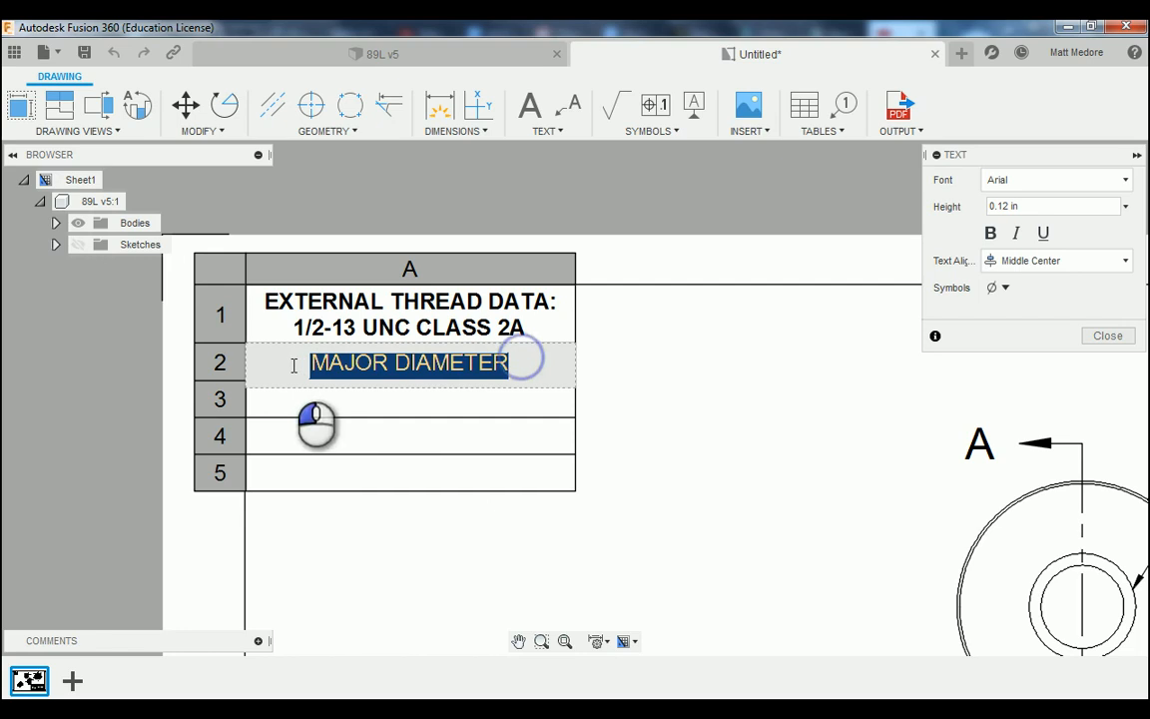
left_click(1050, 207)
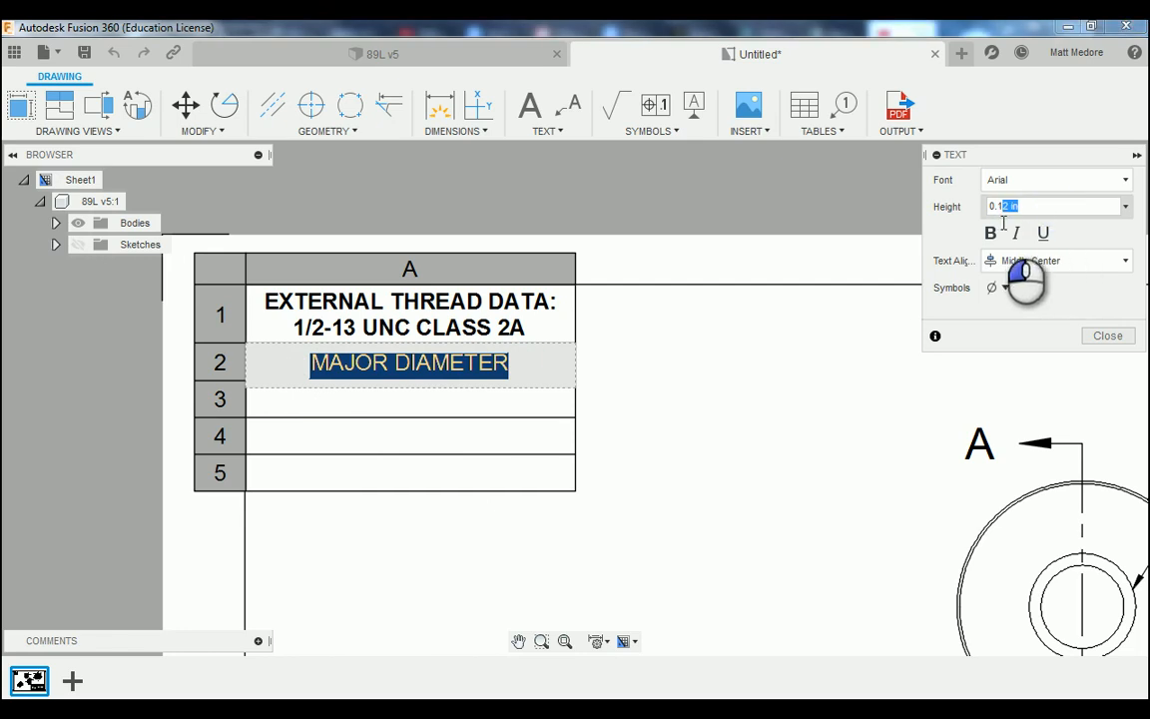
key("Return")
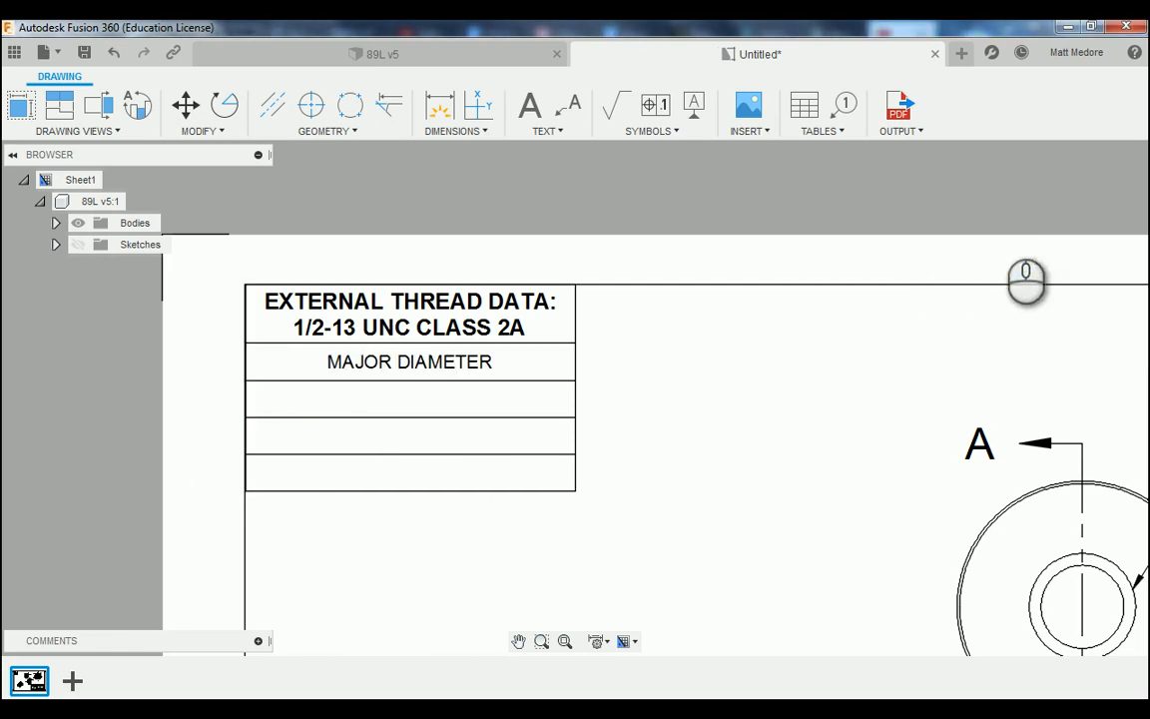
double_click(373, 362)
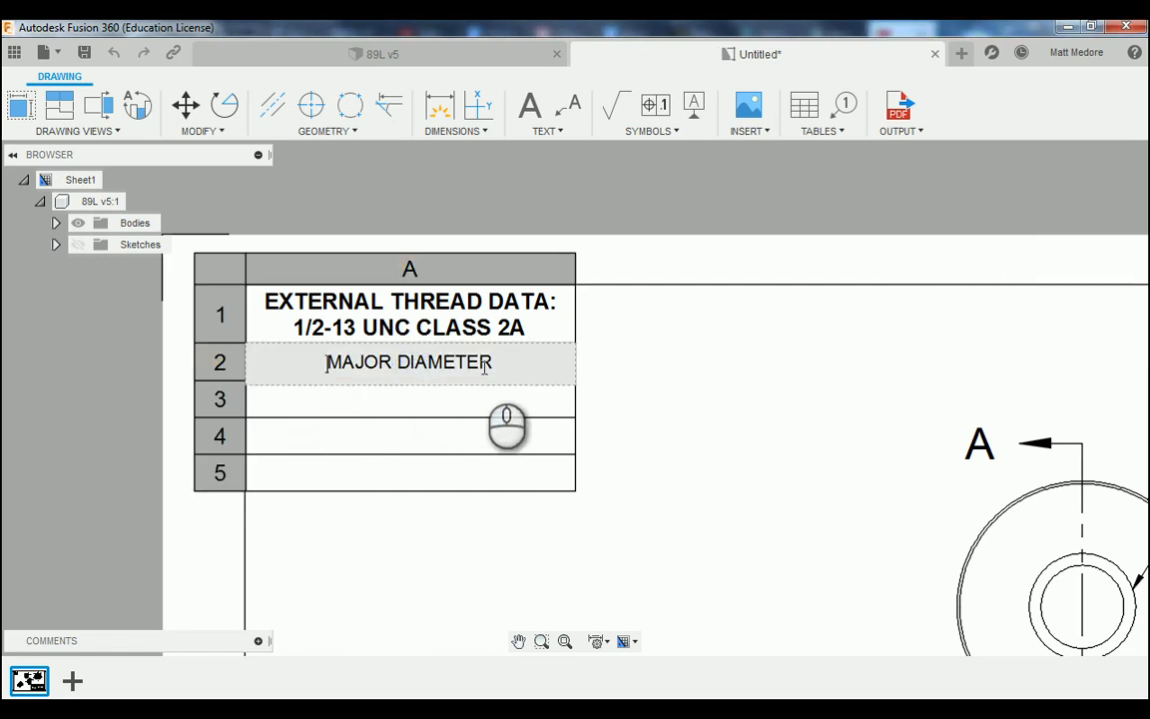
left_click_drag(492, 363, 288, 364)
left_click(992, 235)
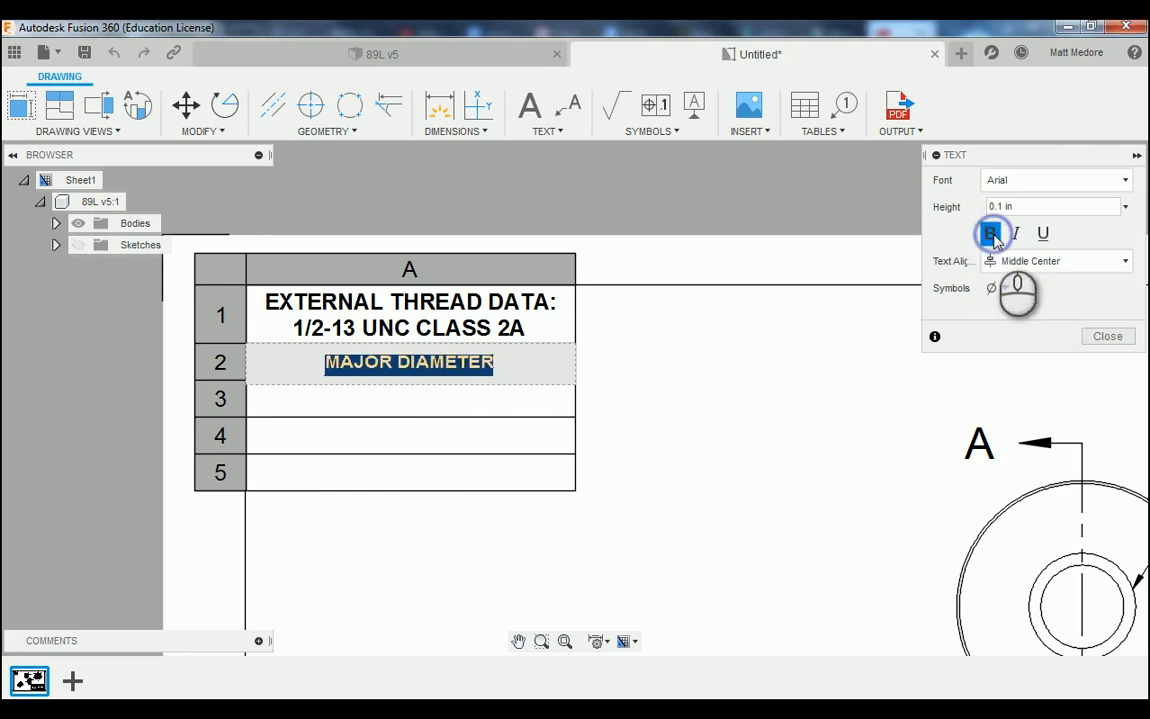
left_click(1108, 336)
Enter "MAX .4985" in row 3 with a 0.1 in text height and Middle Left alignment.
double_click(439, 404)
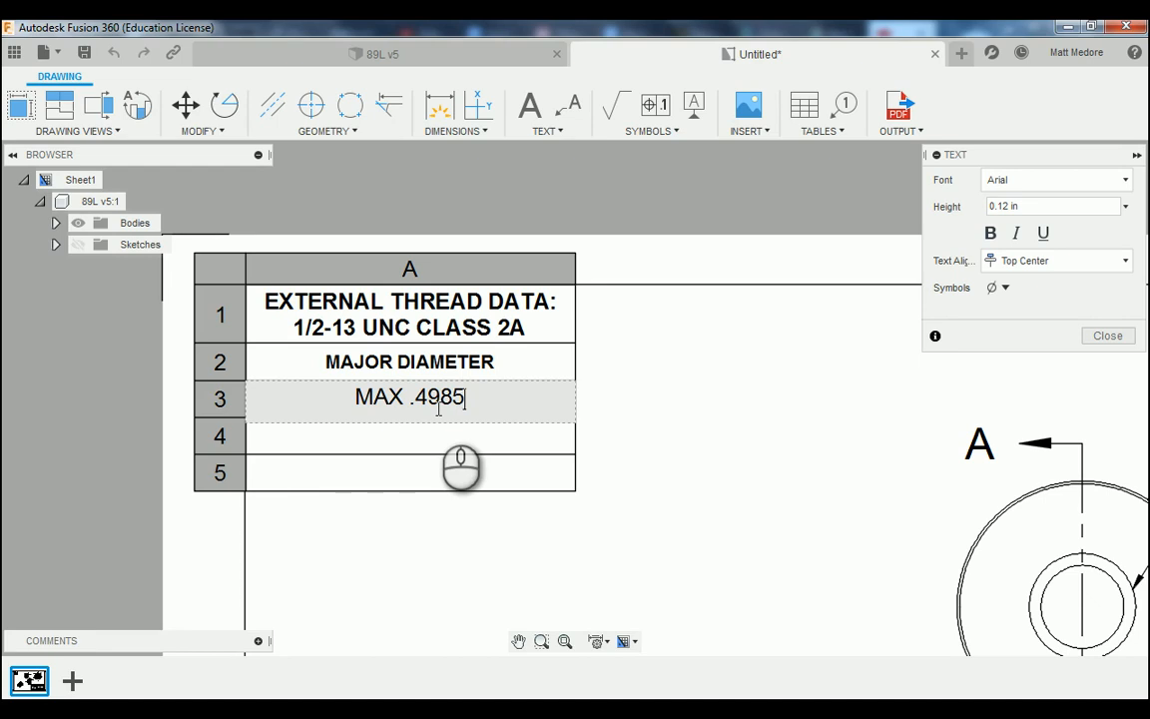
left_click_drag(485, 397, 347, 397)
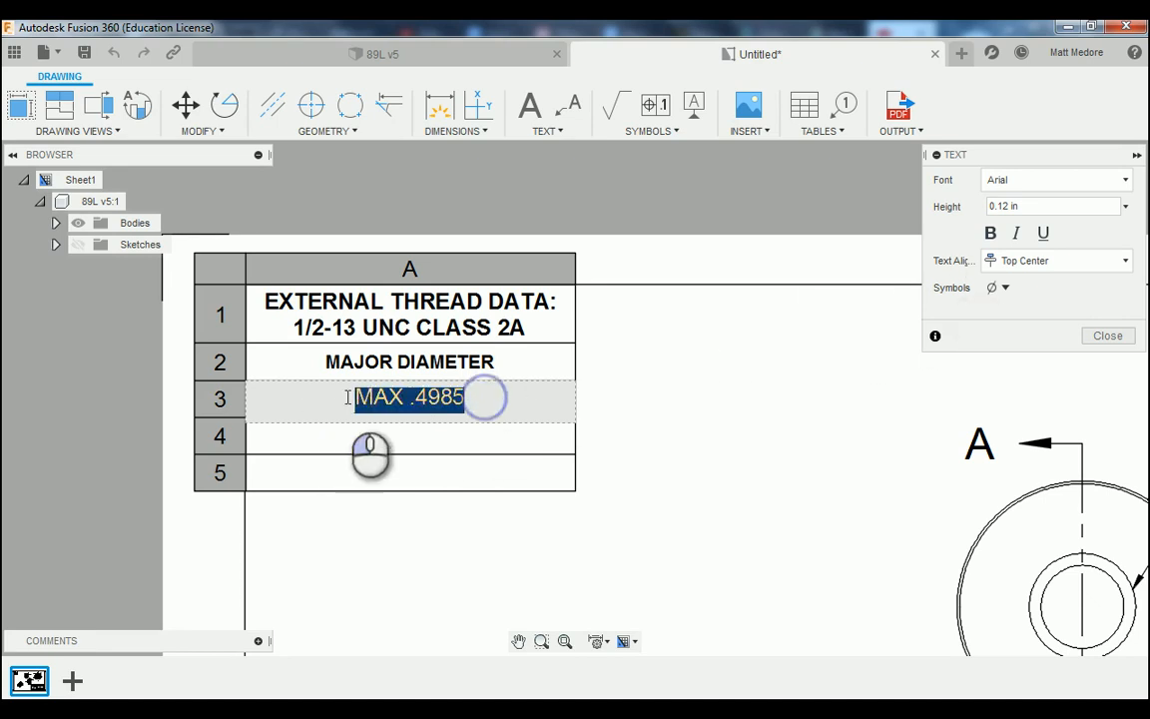
left_click(1035, 208)
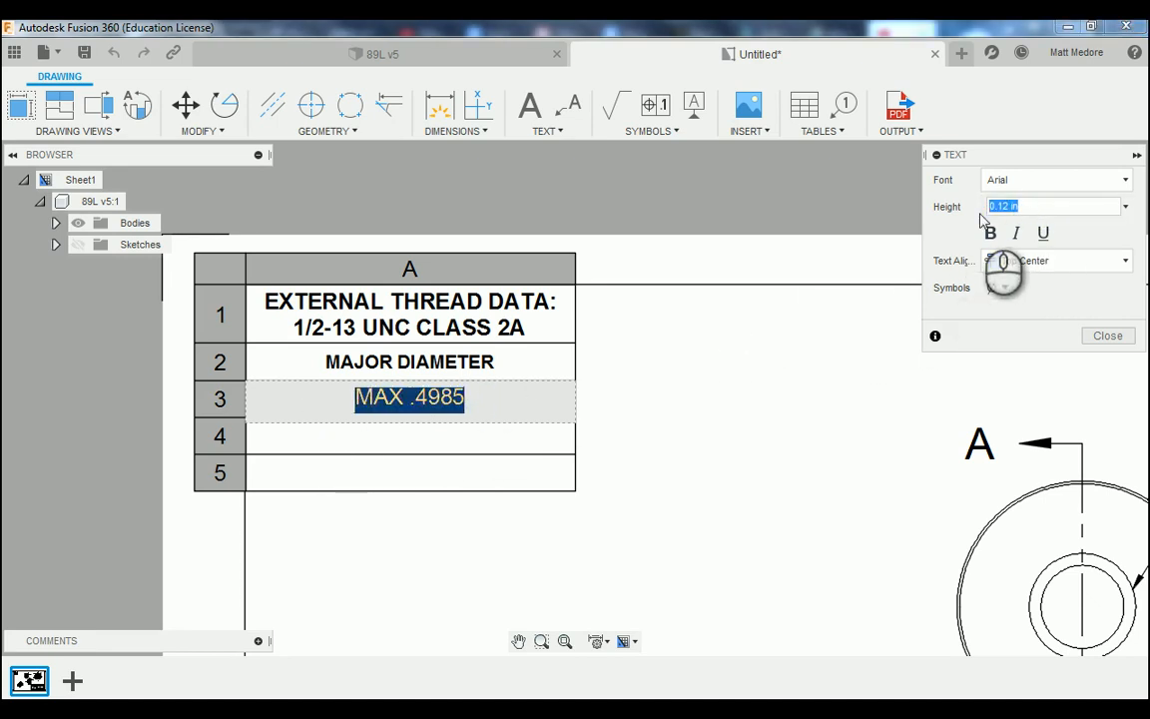
left_click(1125, 260)
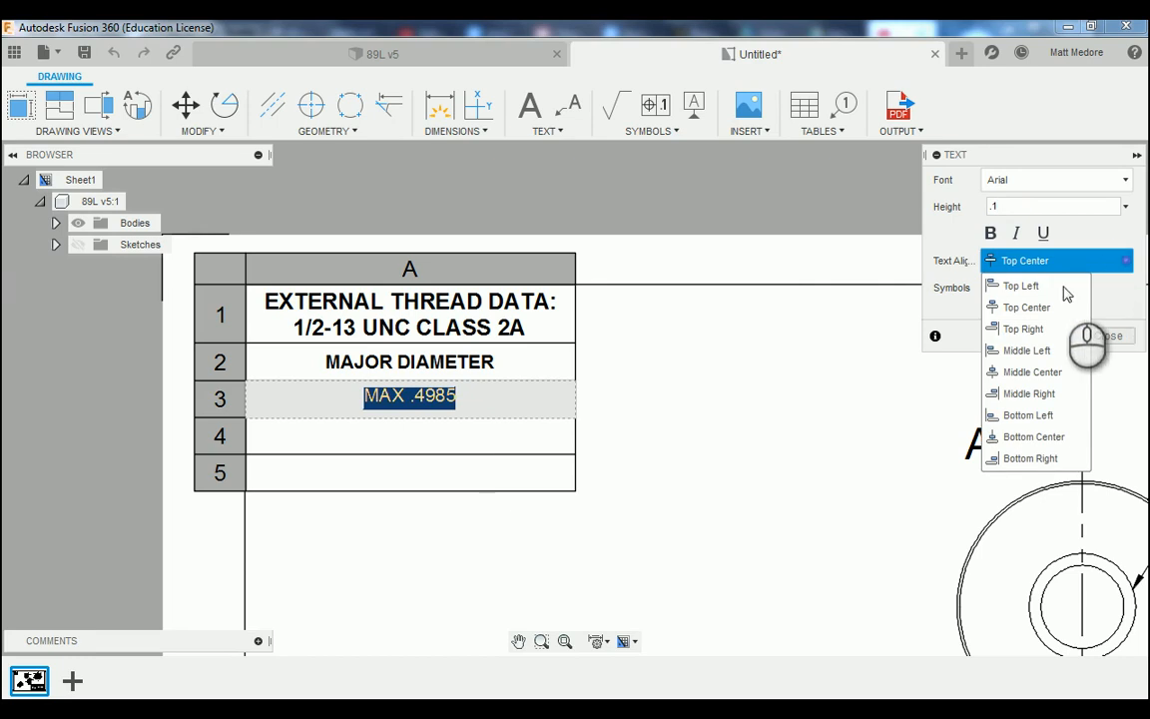
left_click(1028, 350)
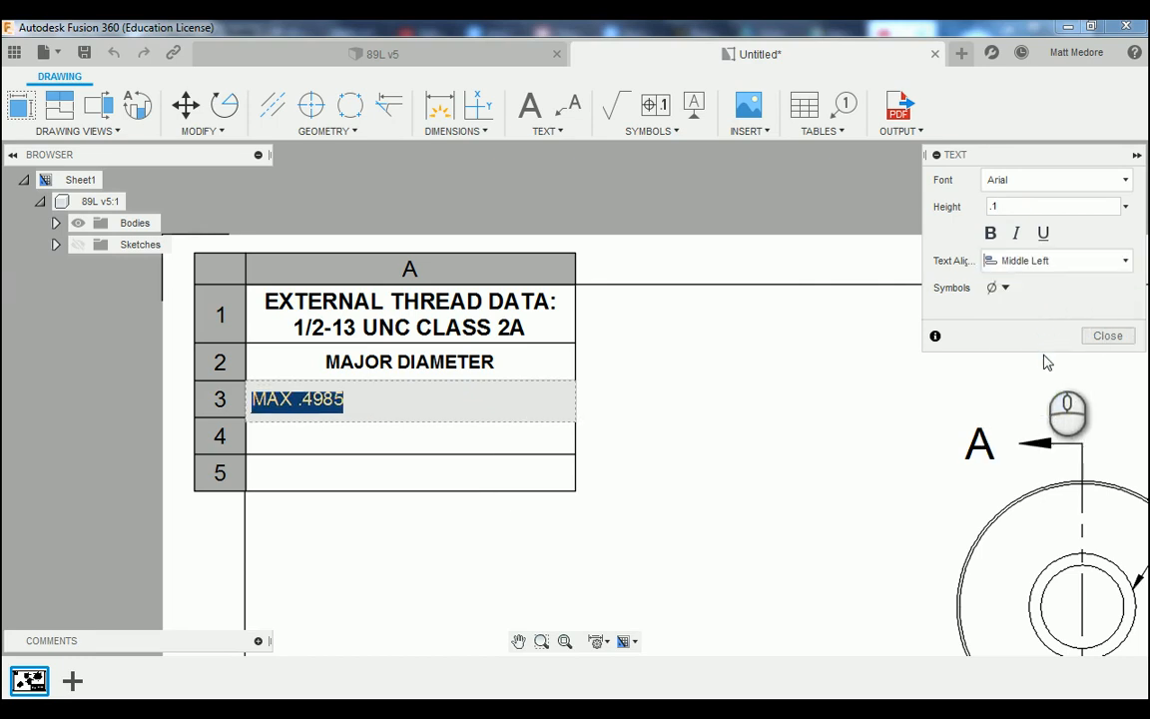
left_click(1106, 336)
Enter "MIN .4876" in row 4 with a 0.1 in text height and Middle Left alignment.
double_click(348, 434)
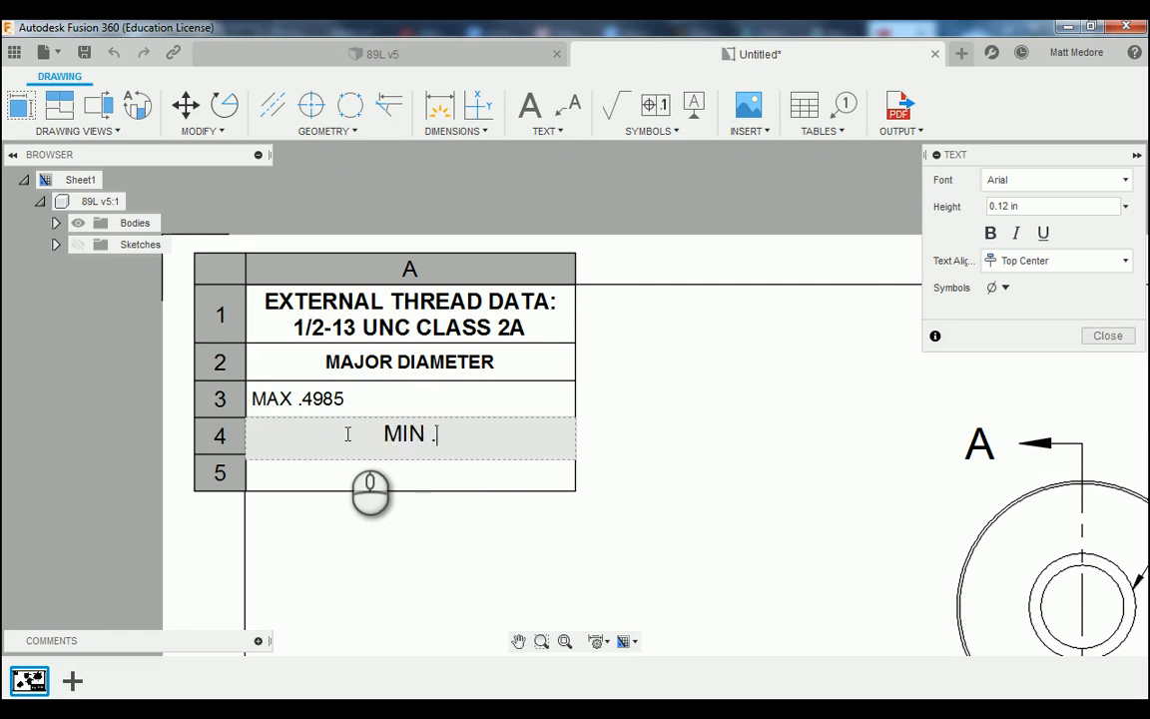
type("MIN .4876")
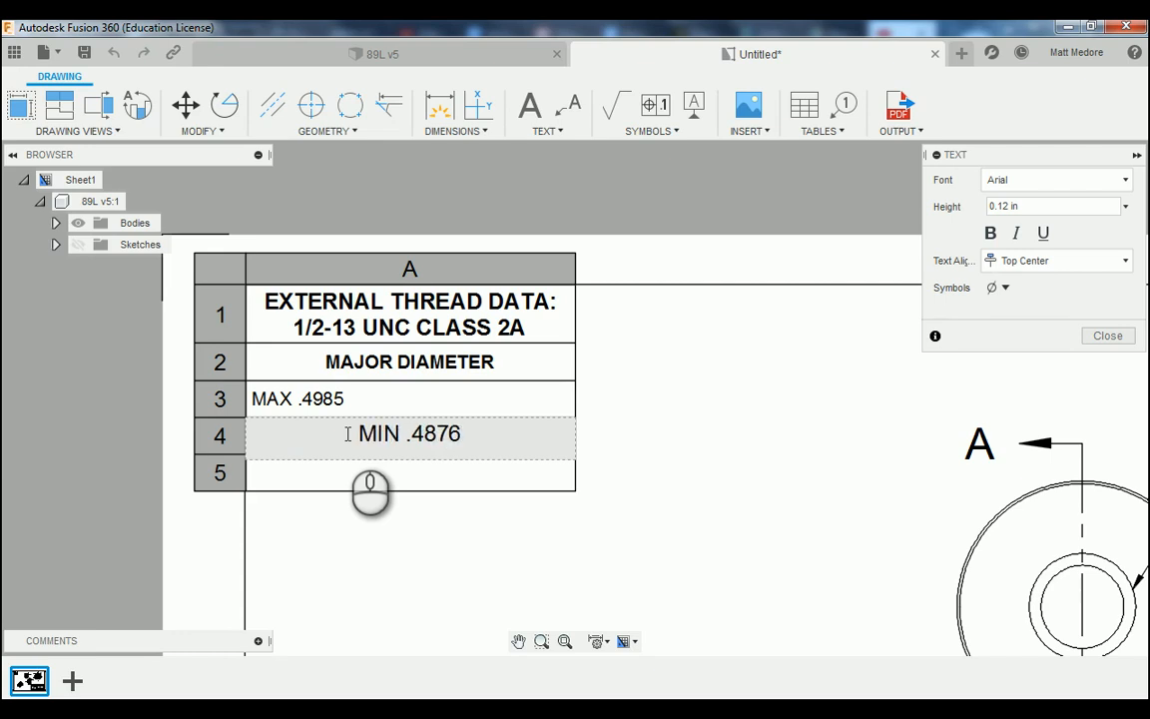
triple_click(348, 434)
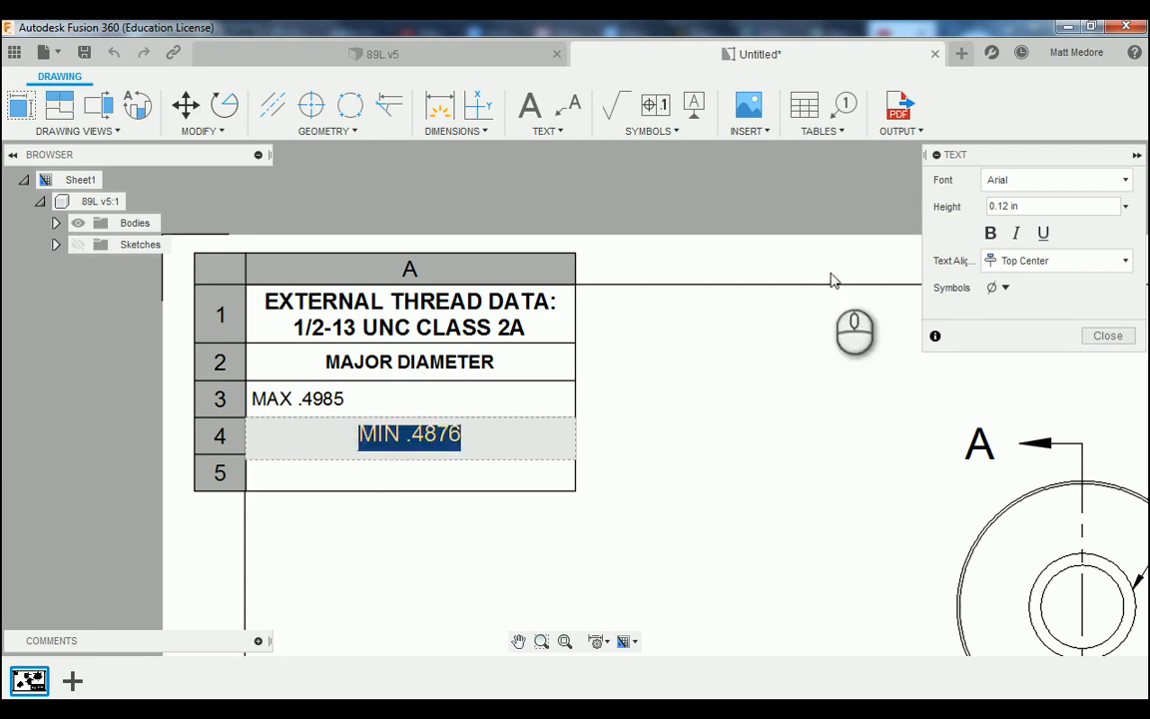
left_click(1030, 206)
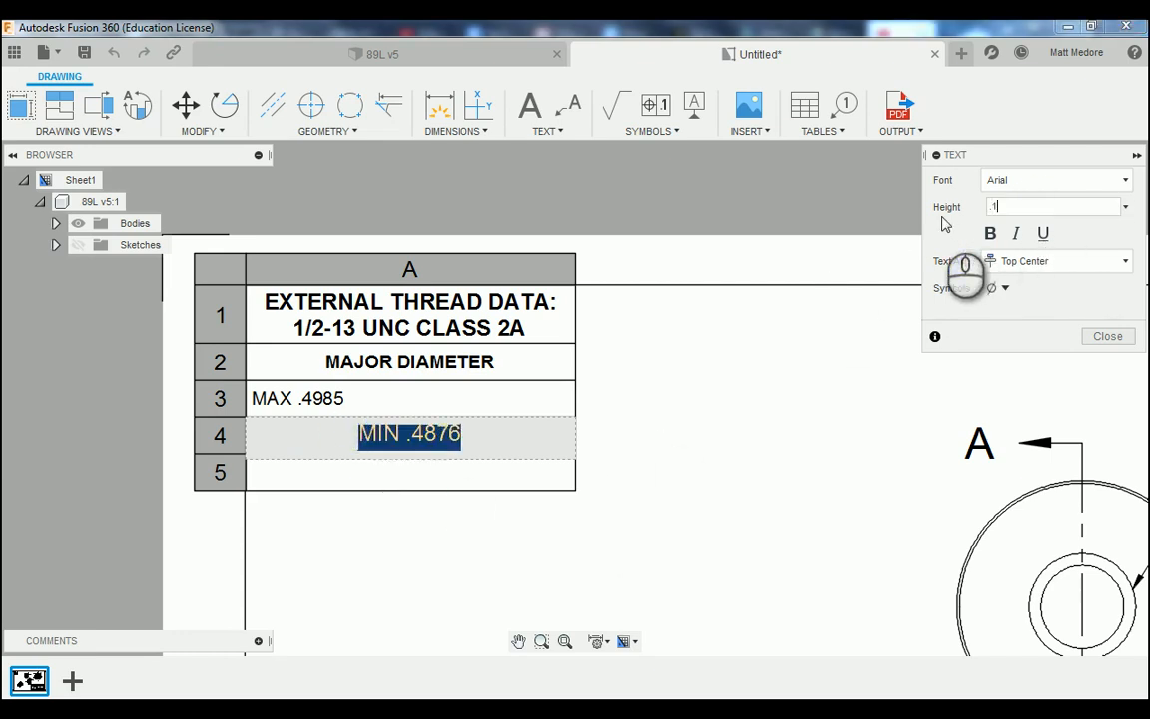
left_click(1018, 261)
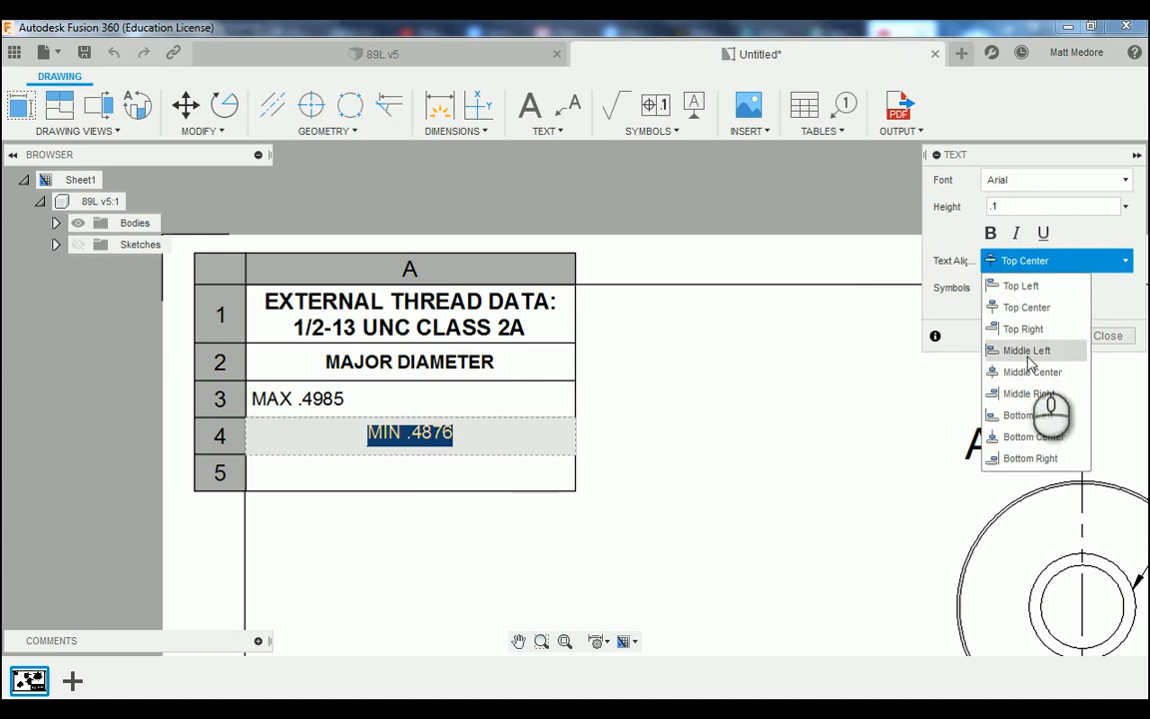
left_click(1026, 351)
left_click(1105, 336)
Enter "MEAN .4931" in row 5 with a 0.1 in text height and Middle Left alignment.
left_click(296, 476)
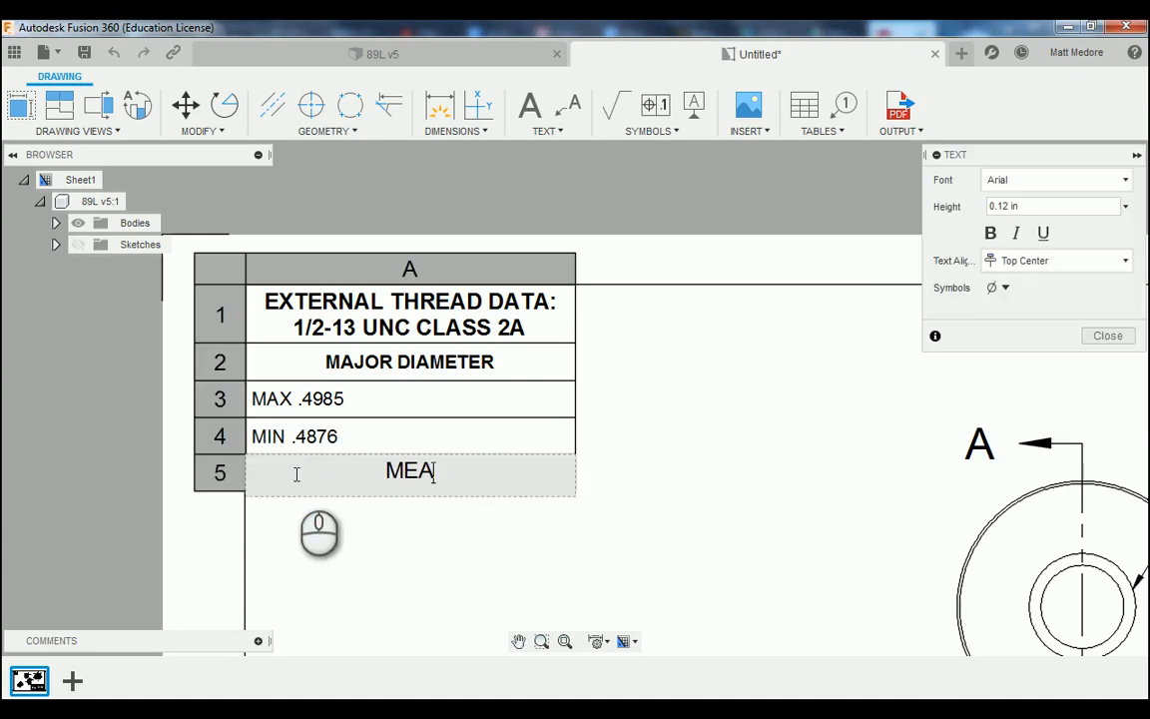
type("MEAN .")
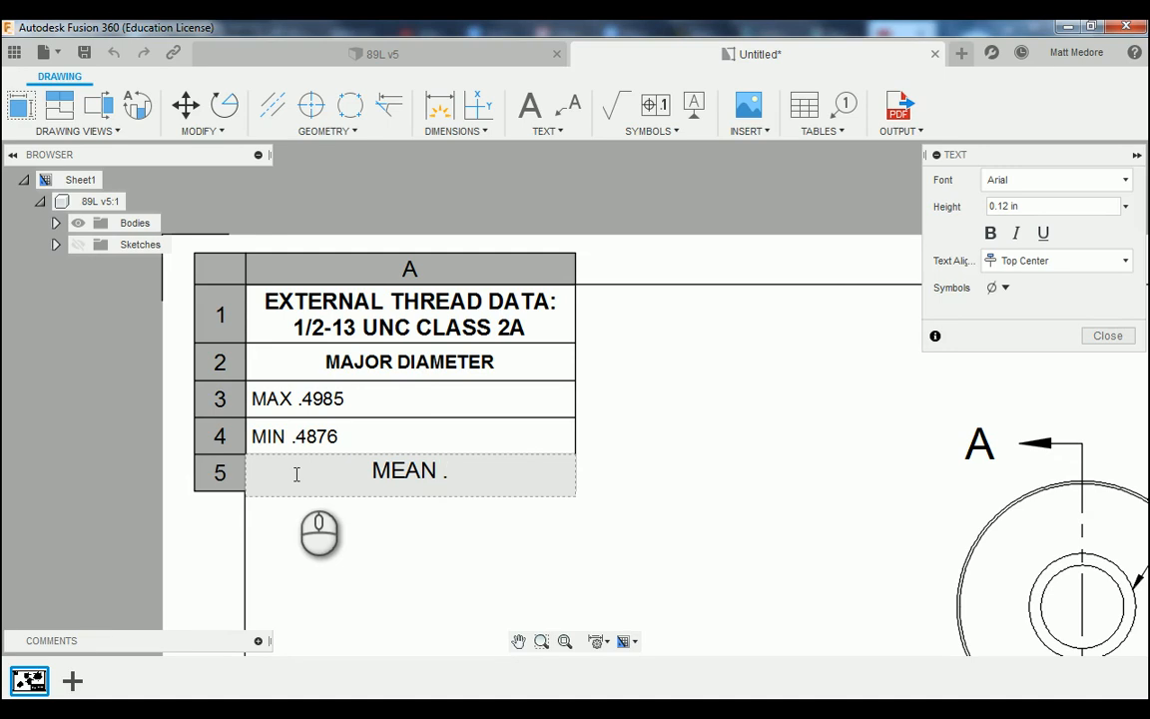
type("4931")
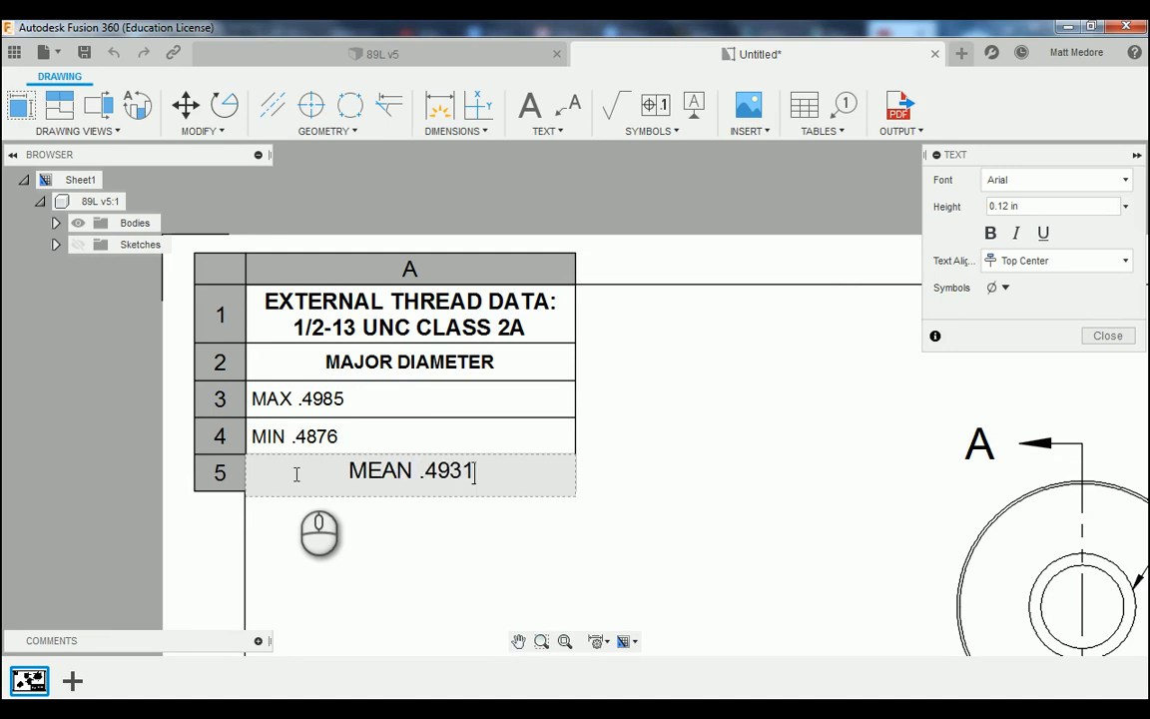
left_click_drag(487, 464, 325, 472)
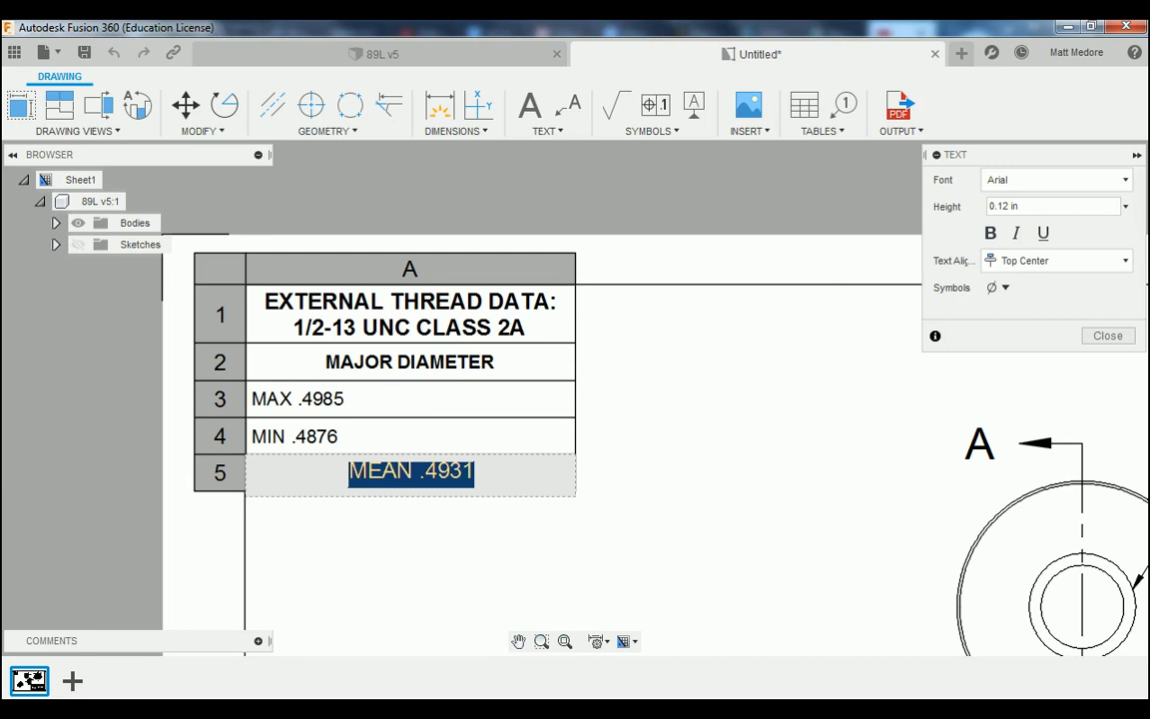
left_click(1056, 208)
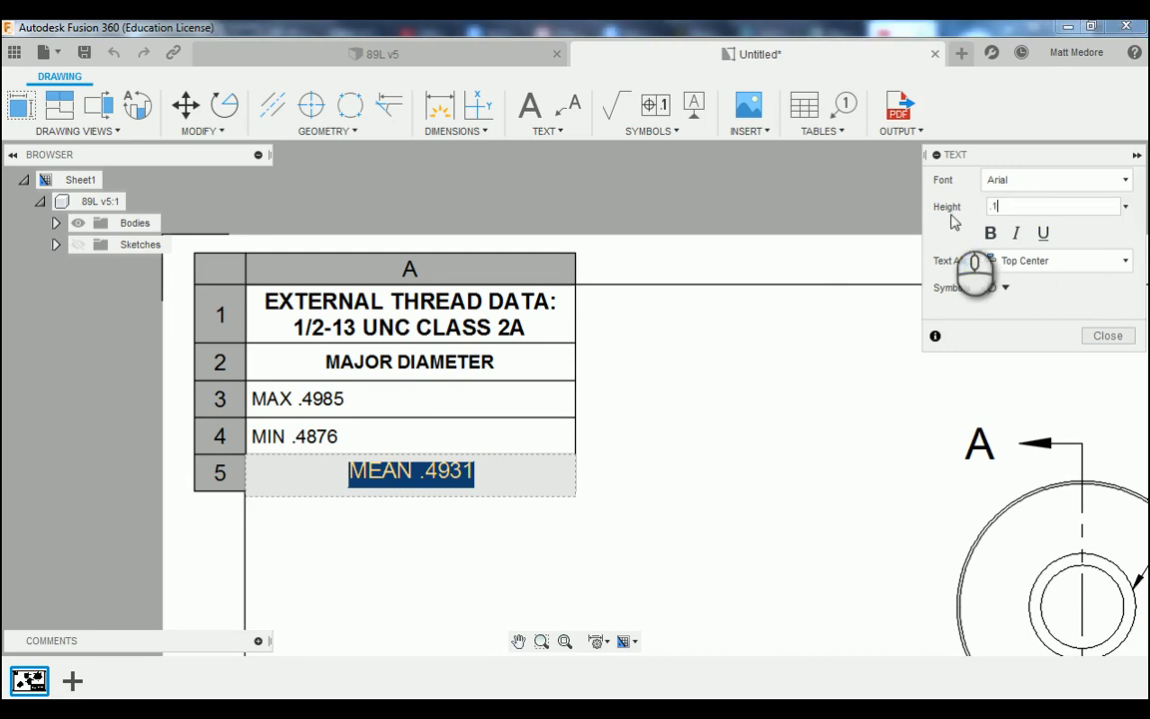
left_click(1057, 260)
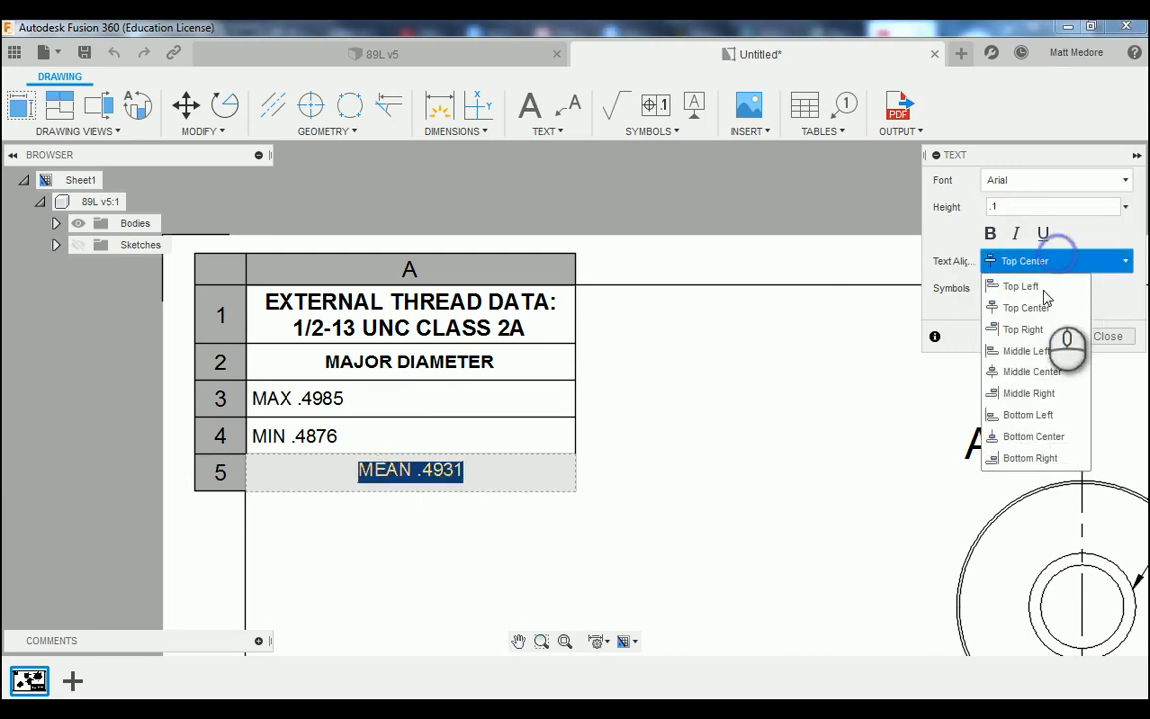
left_click(1039, 351)
left_click(1106, 336)
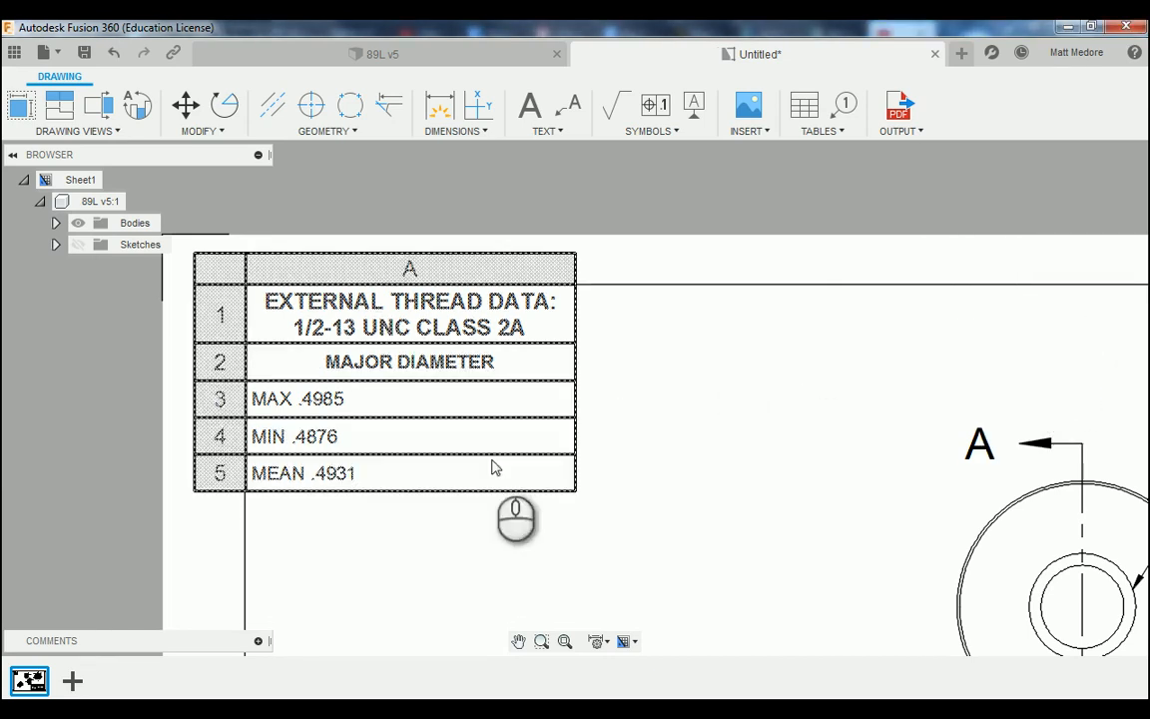
scroll(241, 306, "down", 2)
scroll(349, 527, "up", 1)
left_click(362, 529)
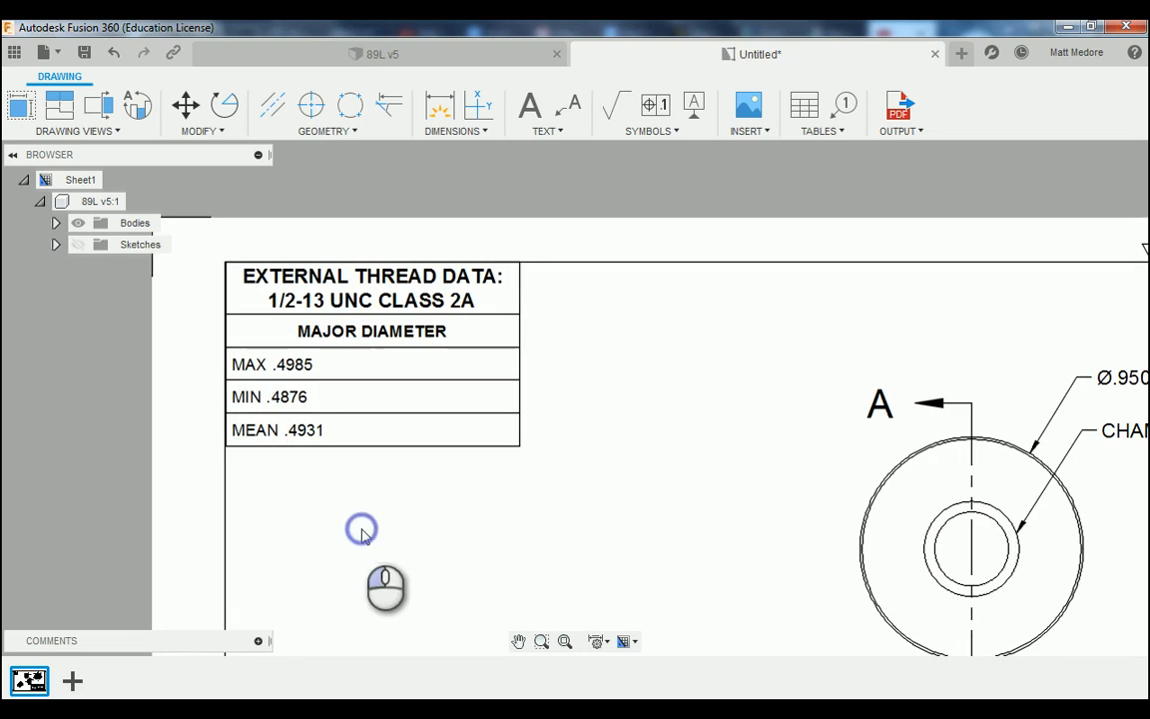
Add three empty rows to the table below the "MEAN .4931" row.
double_click(379, 428)
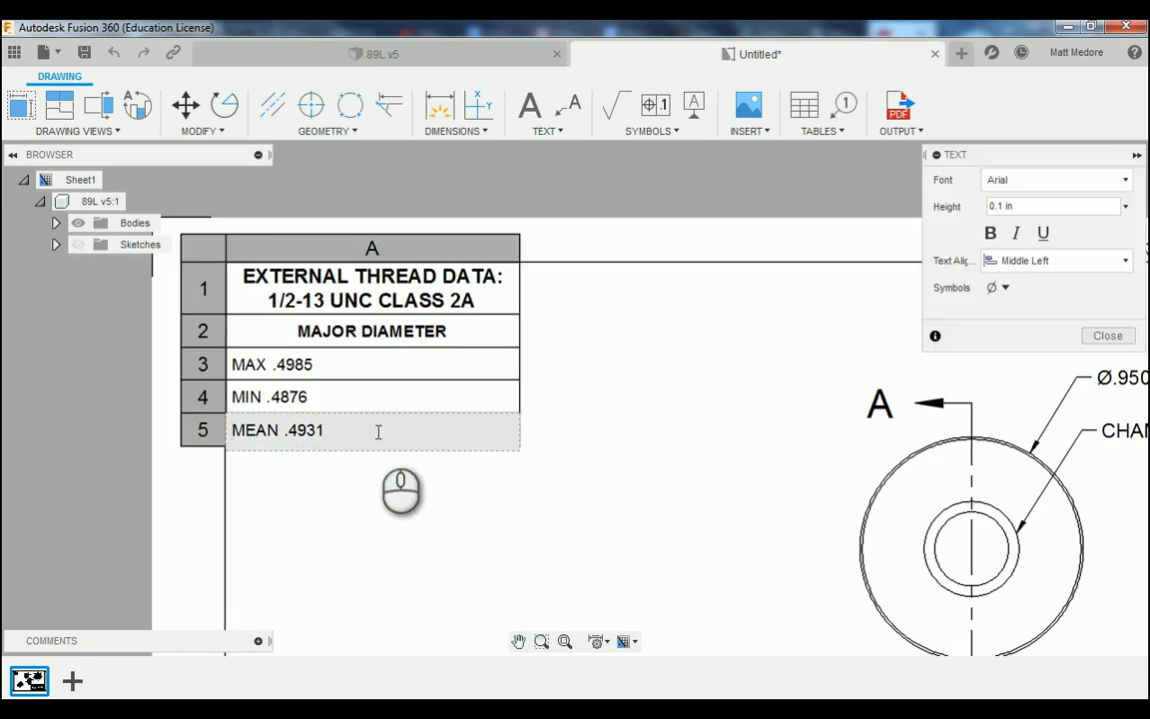
left_click(376, 430)
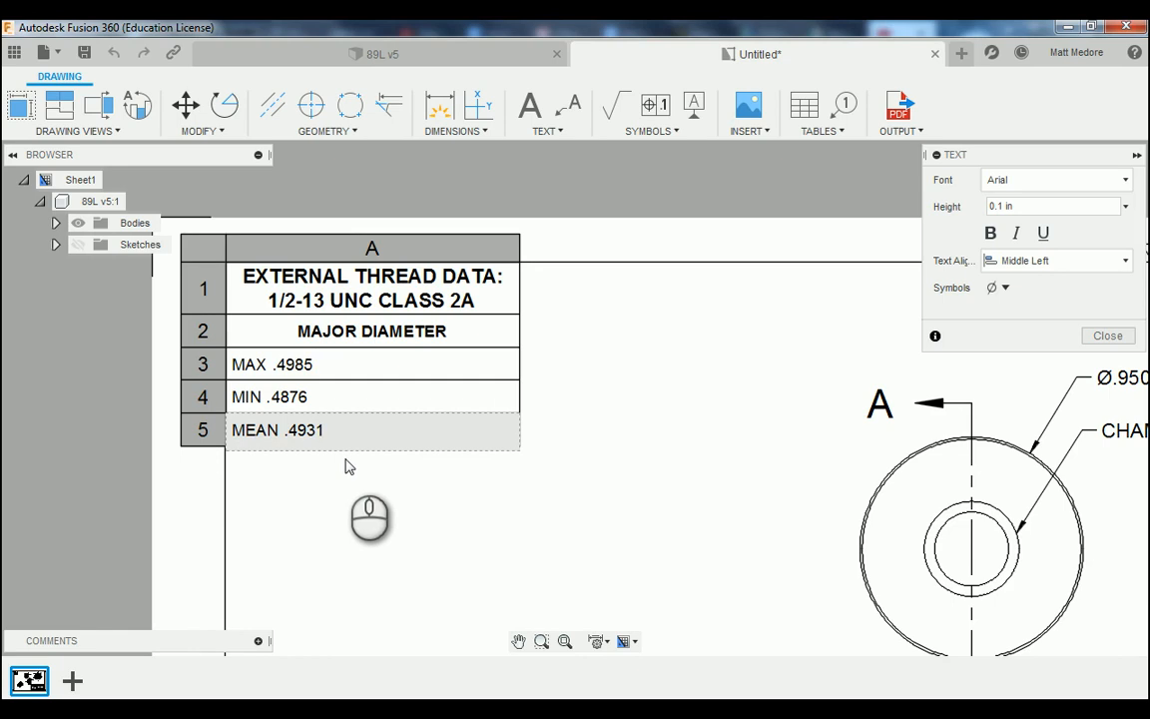
key("Tab")
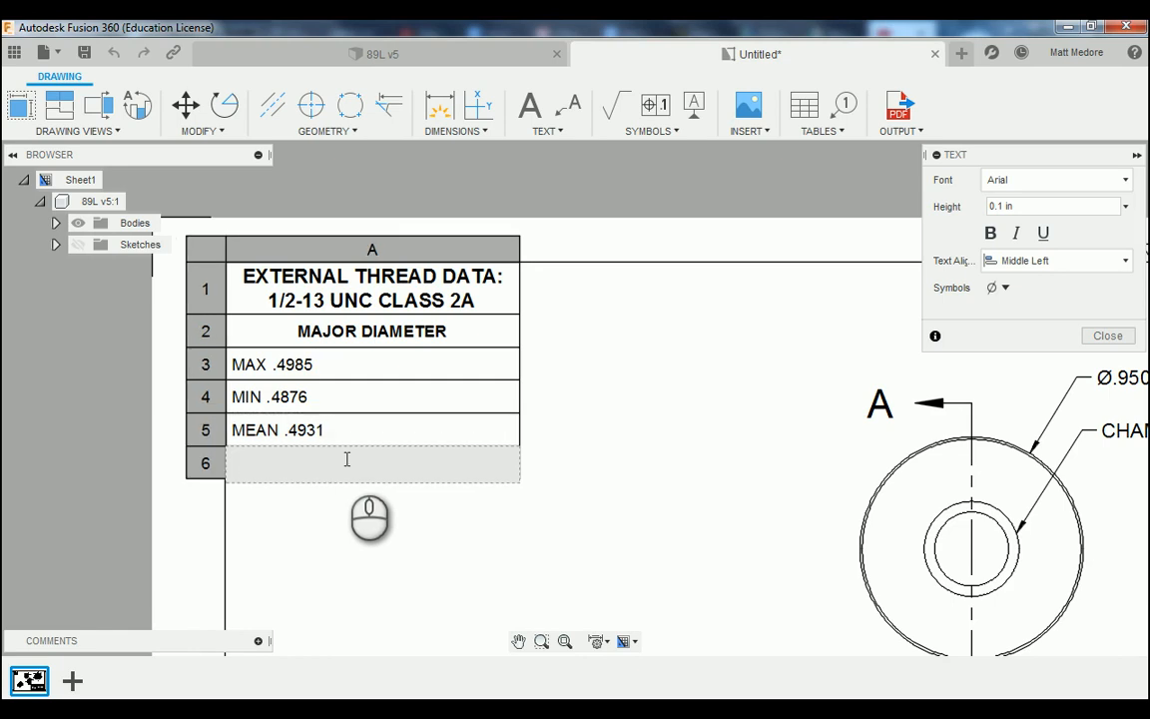
key("Tab")
key("Tab")
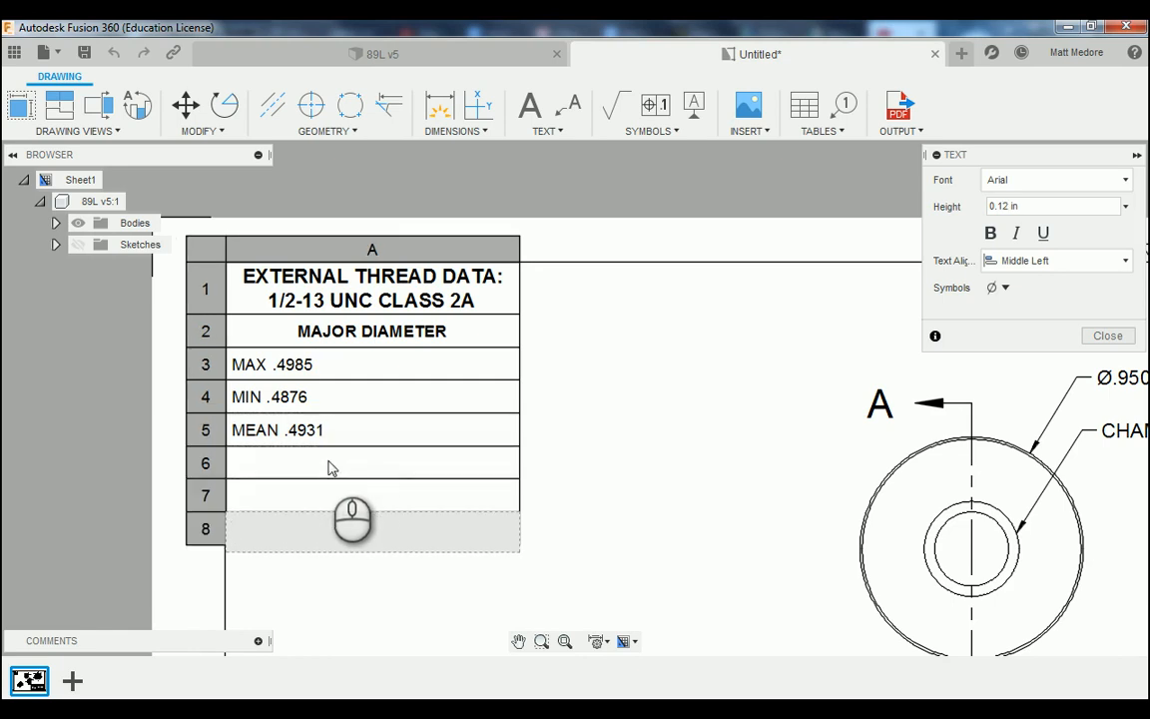
Enter "PITCH DIAMETER" in row 6 as bold 0.1 in text with Middle Center alignment.
left_click(313, 462)
double_click(289, 462)
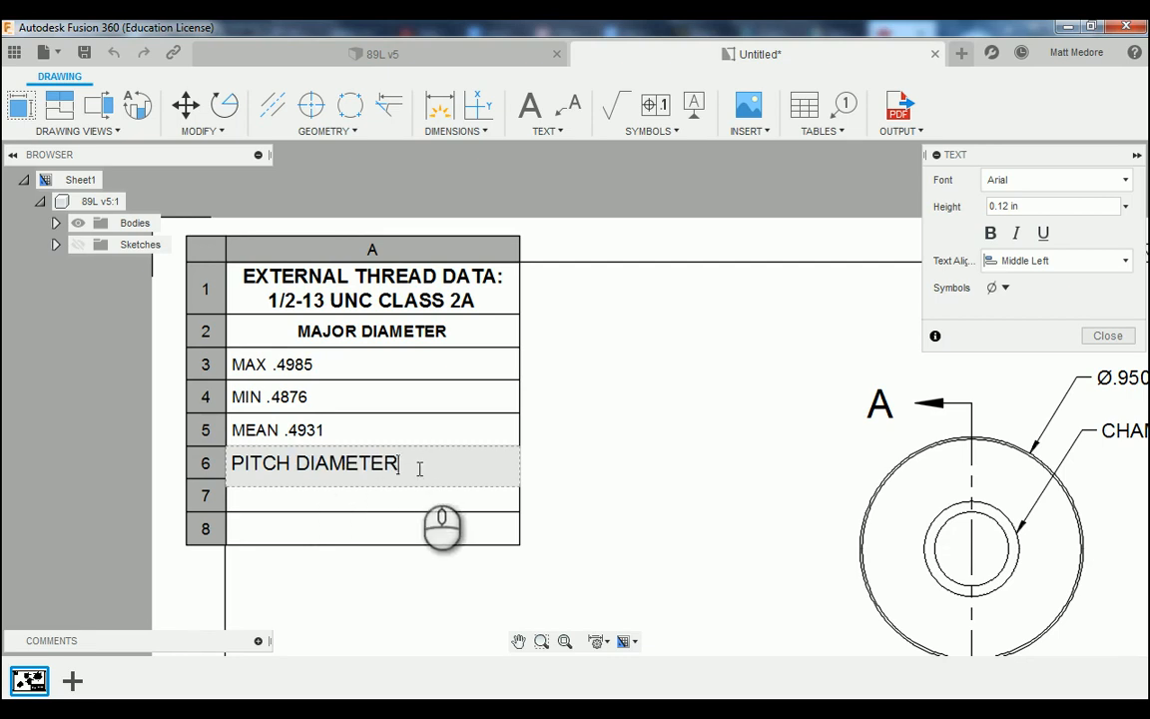
left_click_drag(410, 467, 196, 513)
left_click(1052, 205)
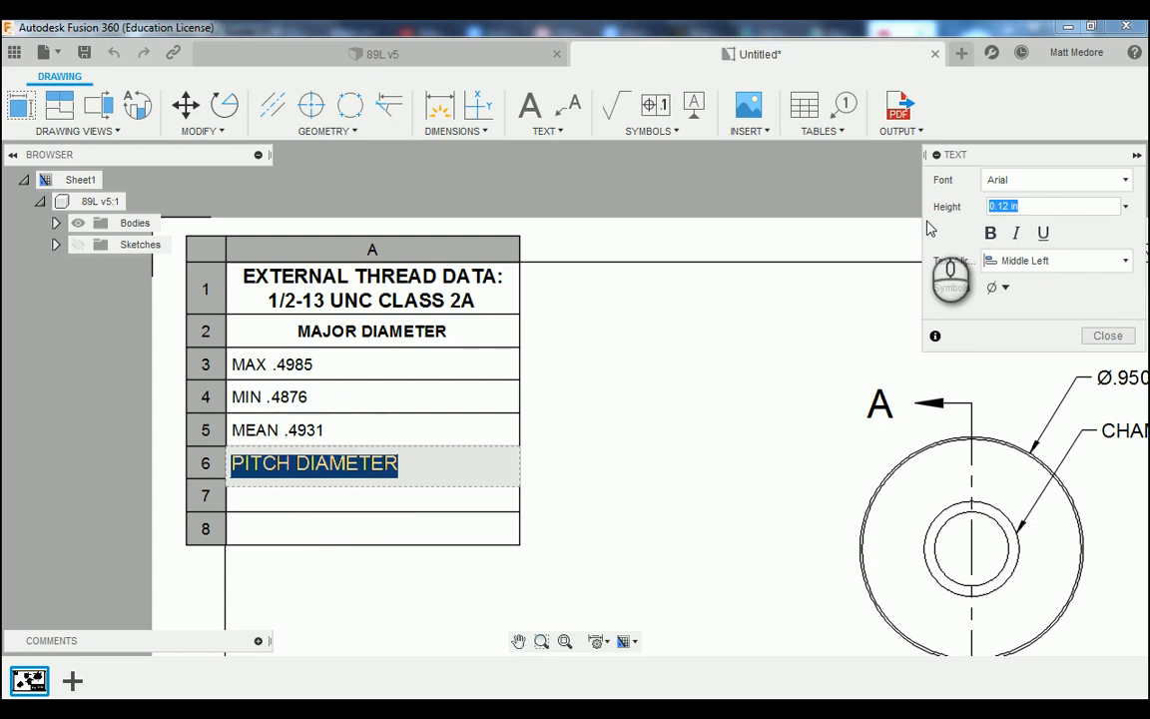
type(".1")
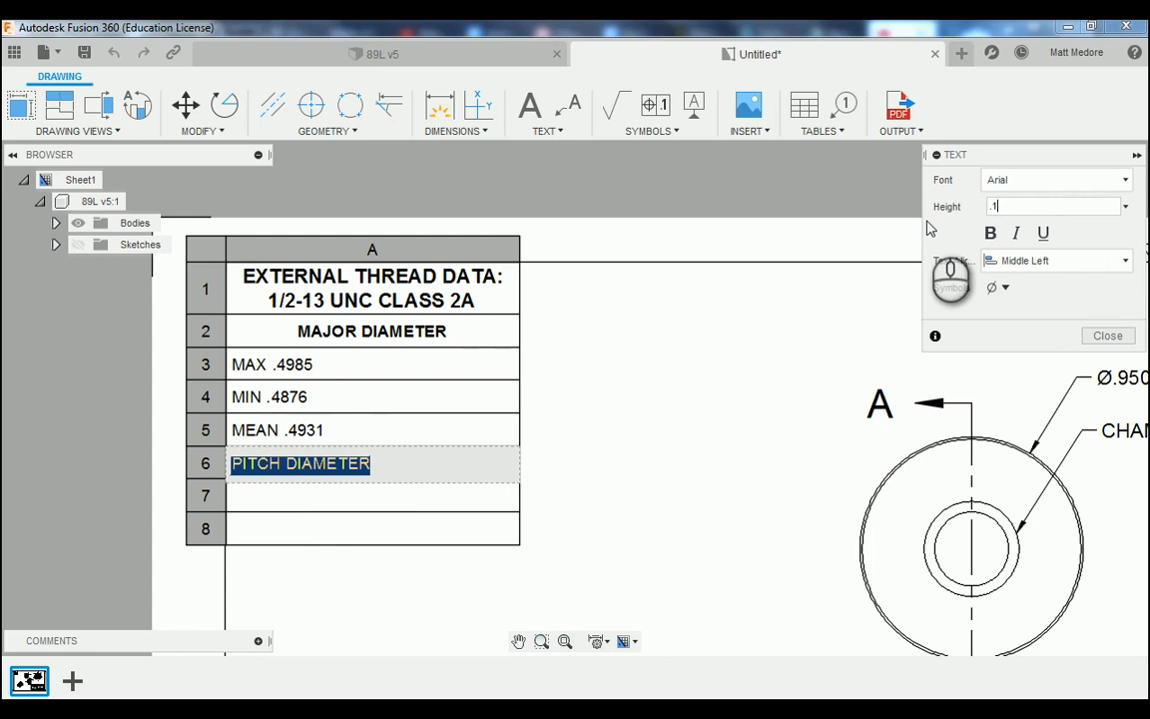
left_click(991, 234)
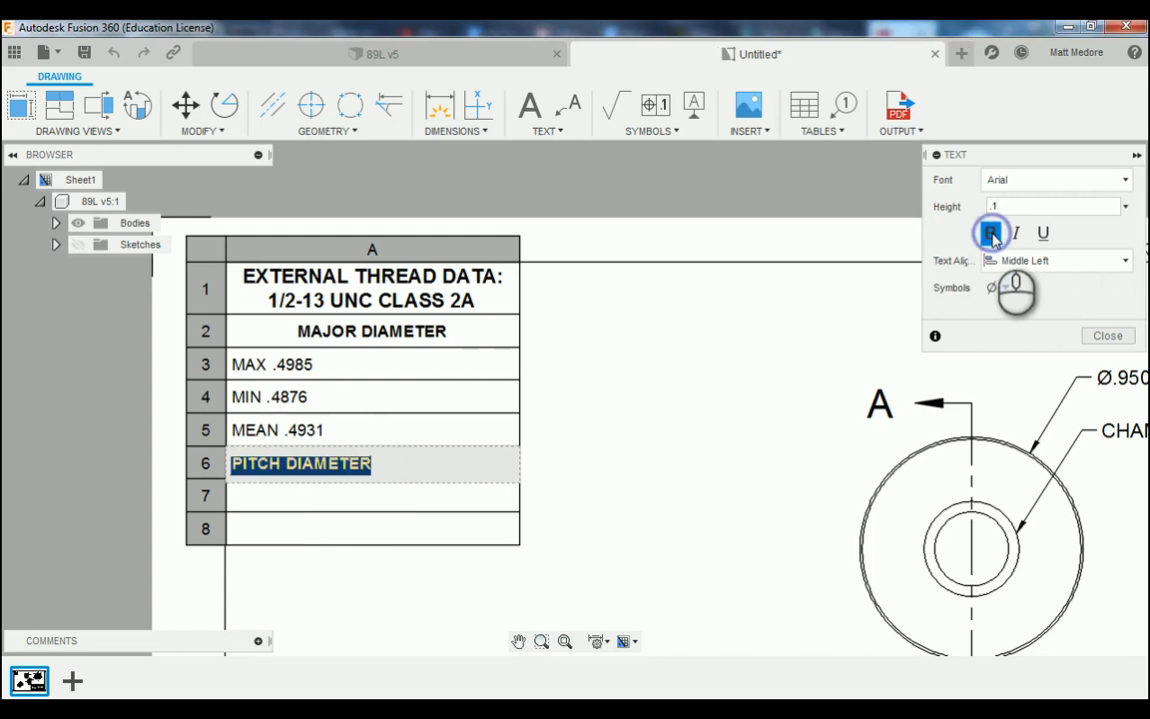
left_click(1053, 261)
left_click(1034, 372)
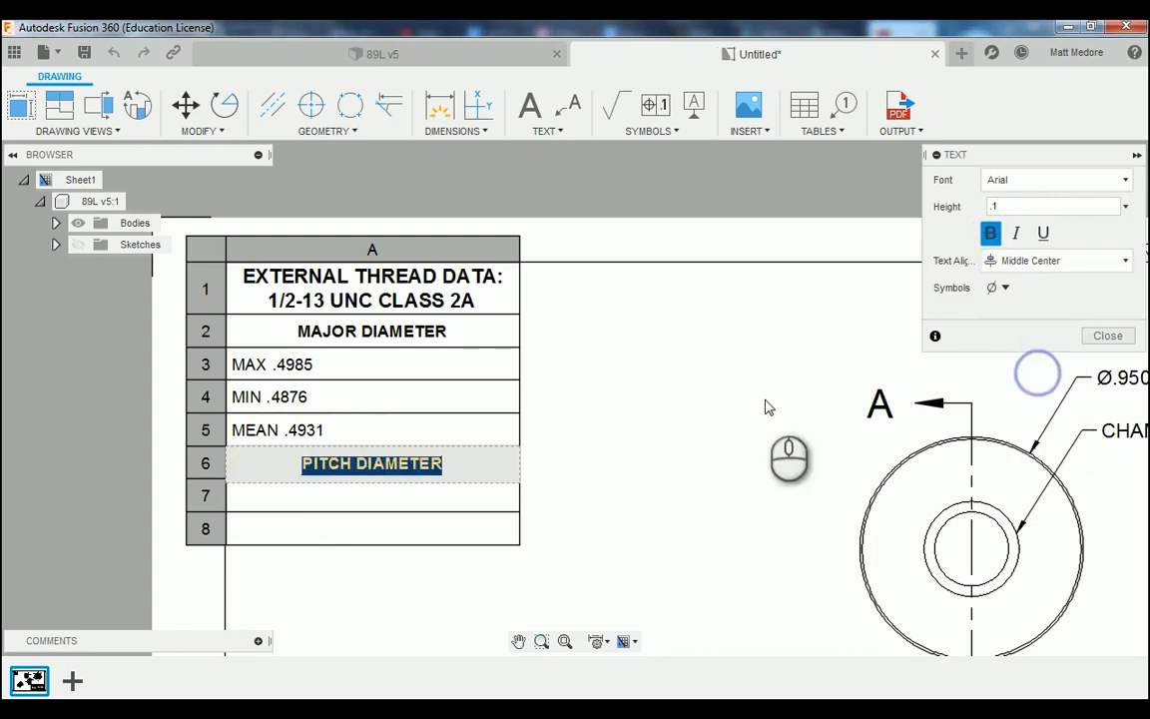
Enter "MAX .4485" in row 7 with a 0.1 in text height.
left_click(403, 497)
left_click(402, 499)
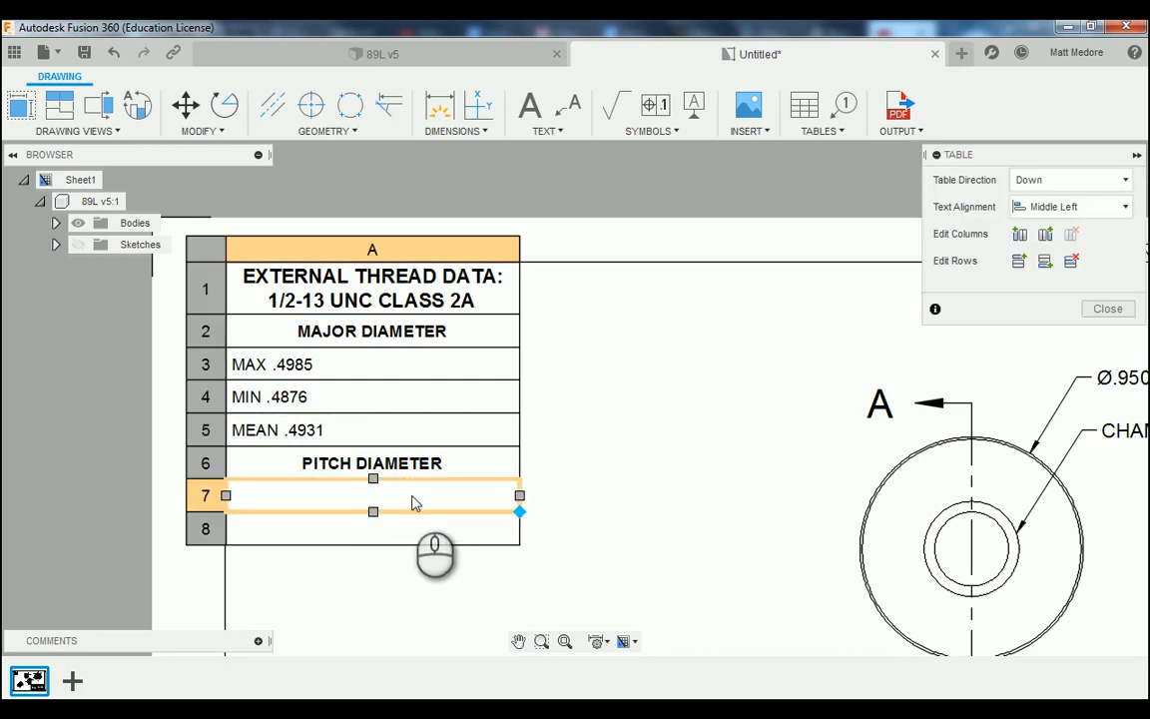
double_click(416, 502)
type("MX")
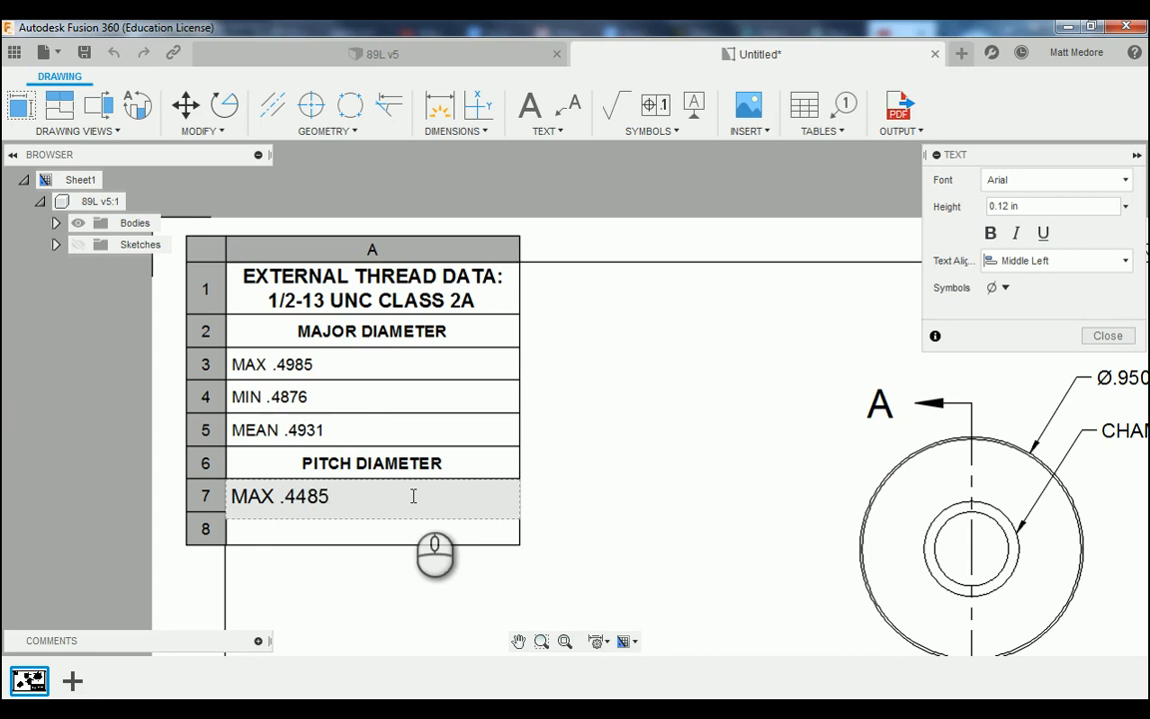
left_click_drag(413, 496, 205, 502)
left_click(1025, 206)
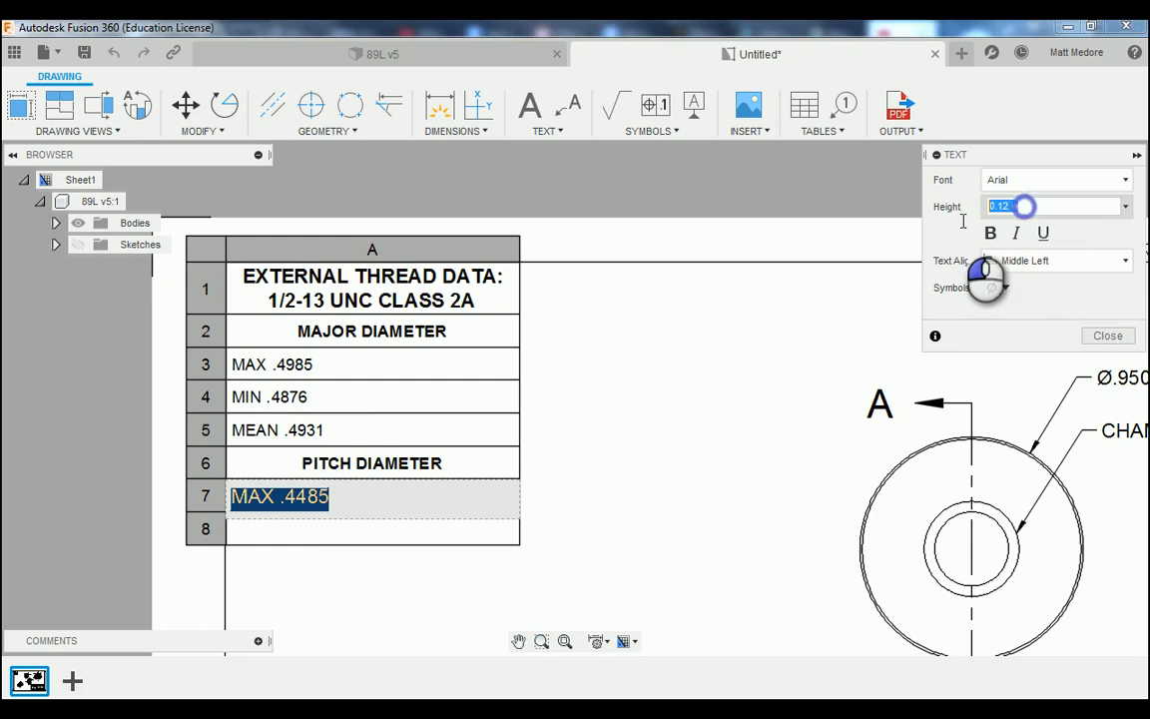
key("Return")
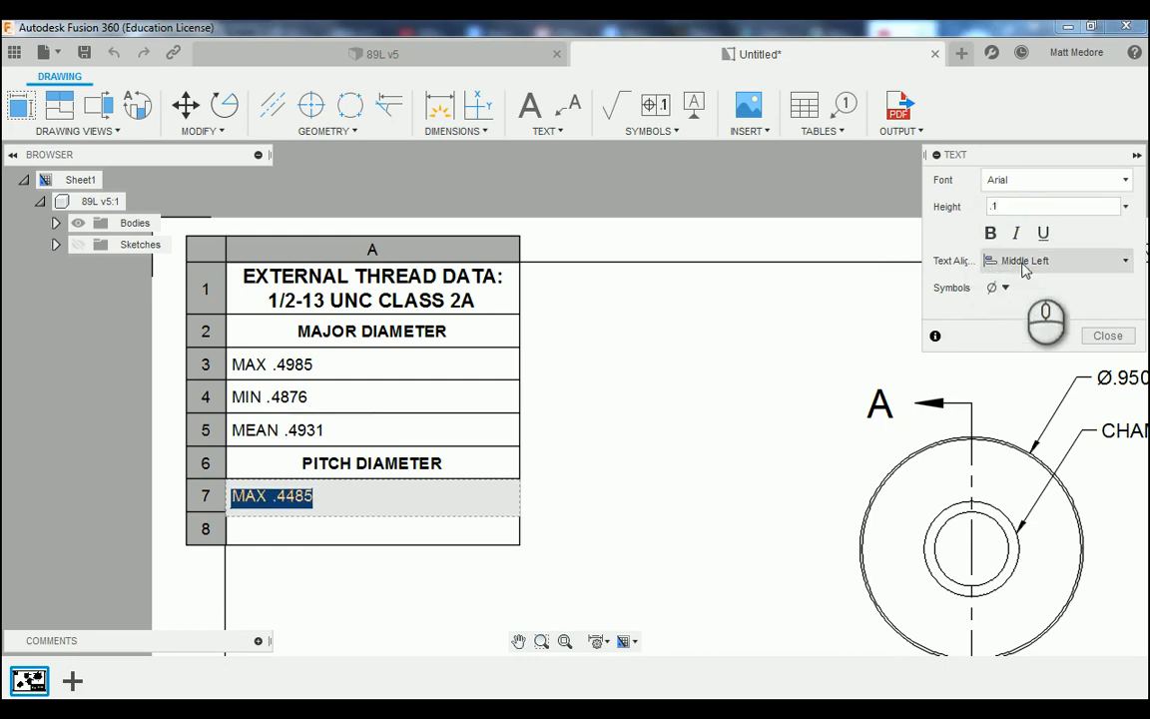
left_click(1108, 336)
Enter "MIN .4435" in row 8 with a 0.1 in text height.
double_click(288, 534)
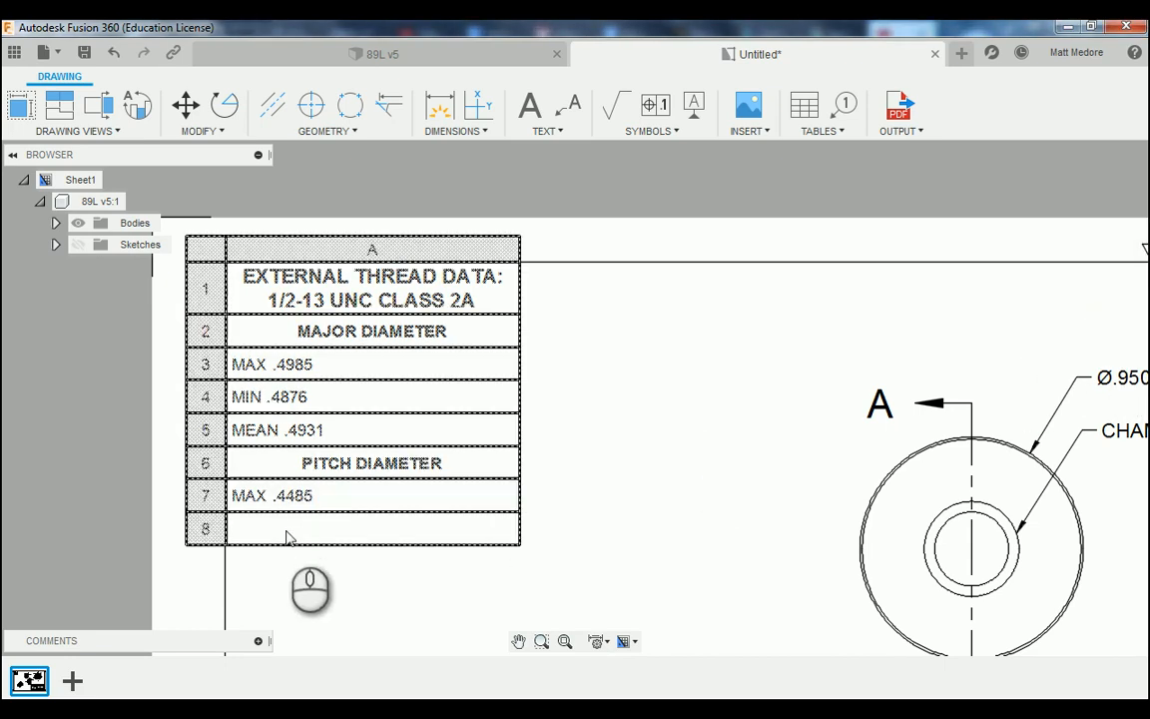
left_click(284, 531)
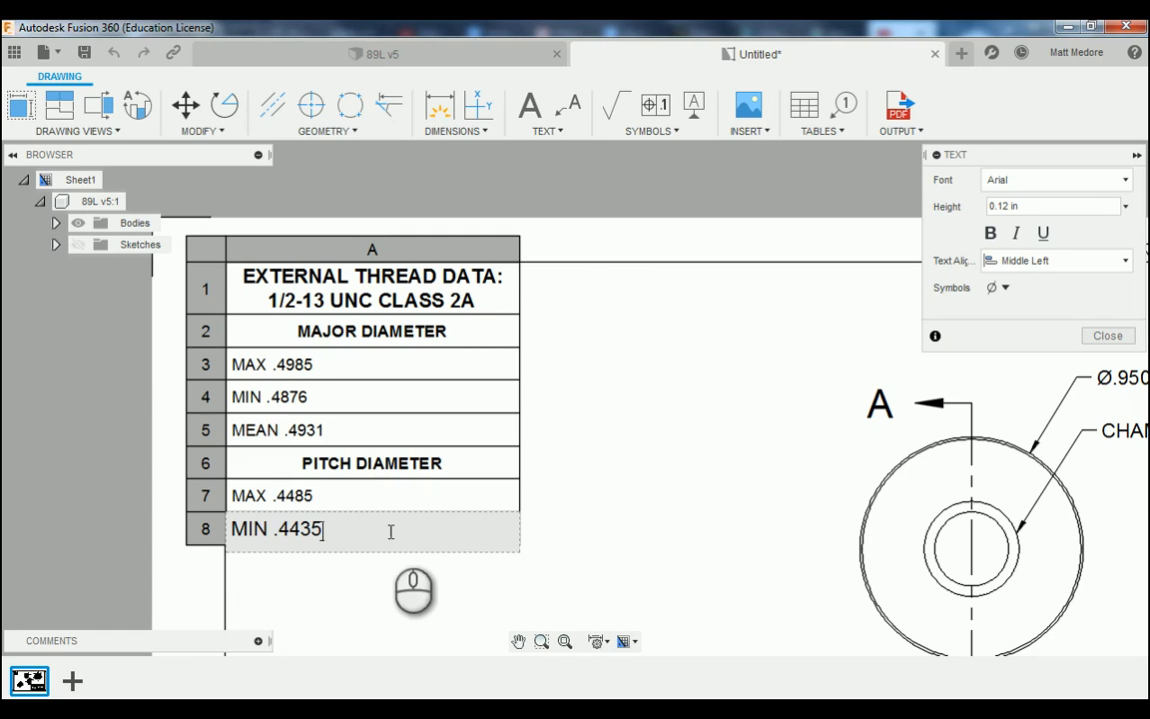
left_click_drag(390, 531, 139, 530)
left_click_drag(1045, 204, 1000, 206)
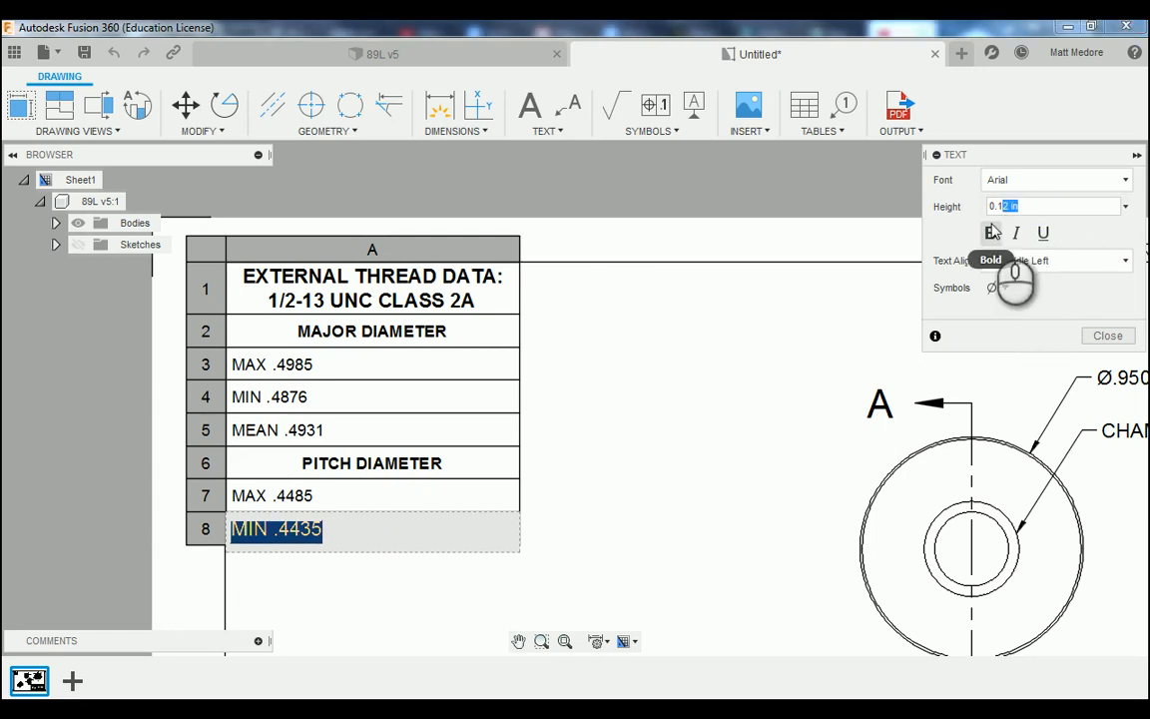
left_click(1100, 336)
Add three empty rows below the "MIN .4435" row and select the cell in row 9.
double_click(464, 528)
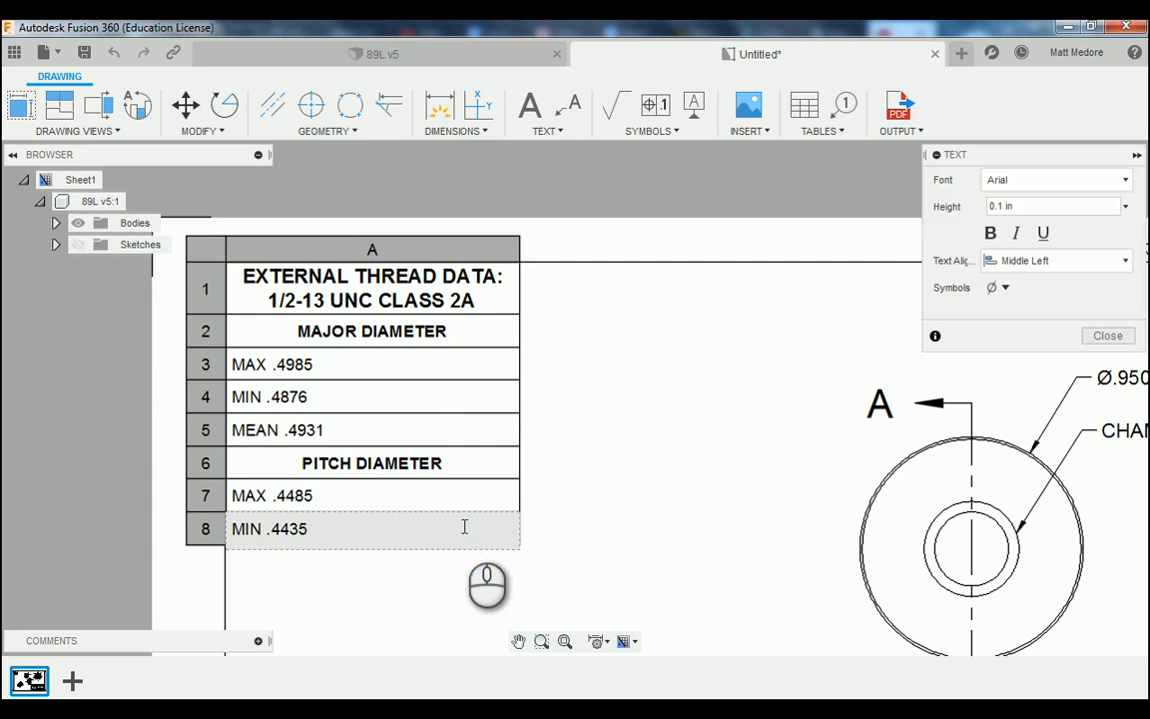
key("Return")
key("Return")
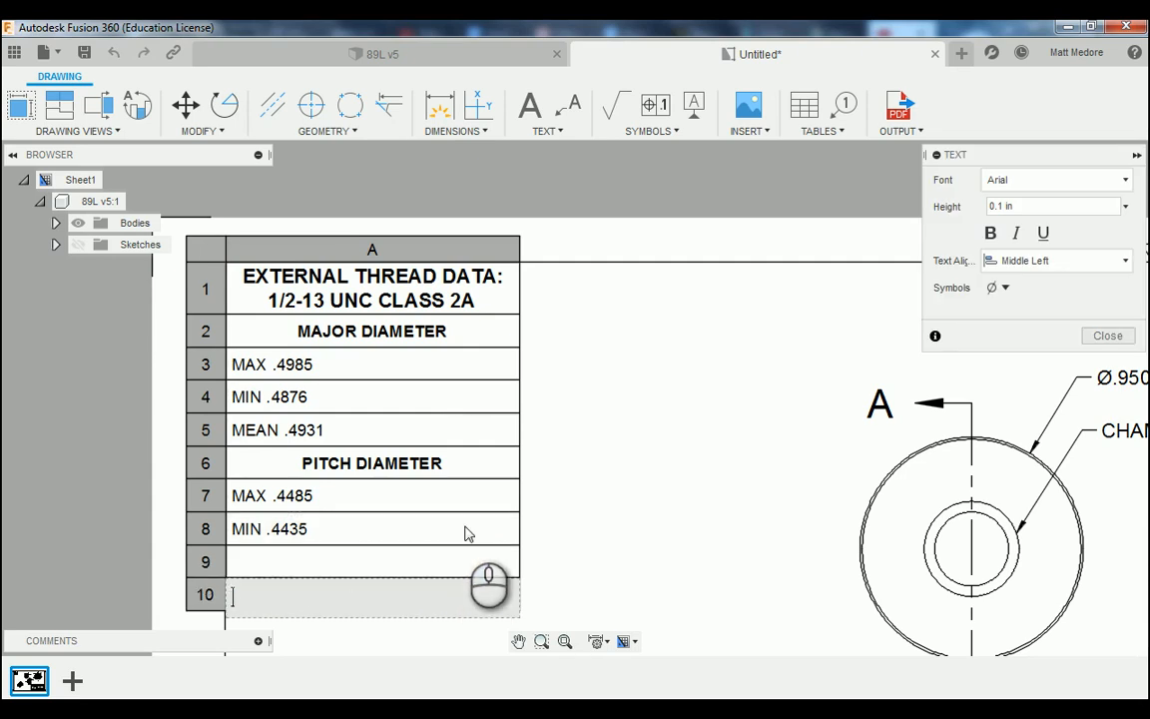
key("Return")
scroll(363, 390, "up", 2)
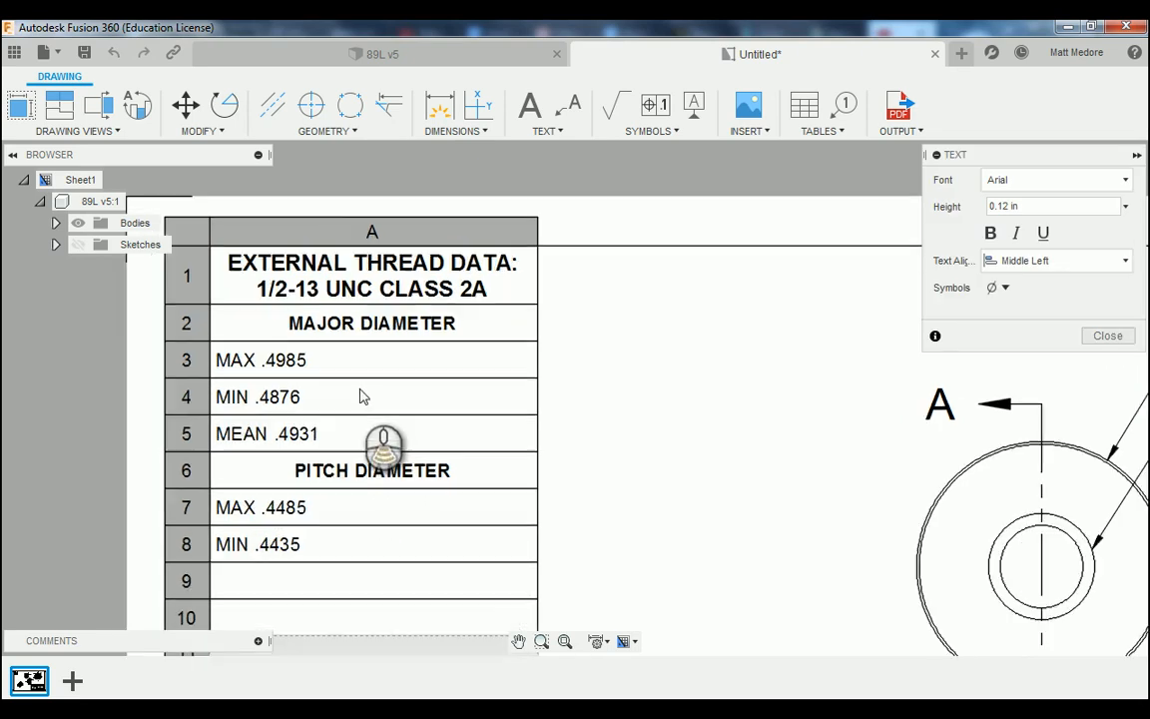
scroll(353, 367, "down", 4)
scroll(336, 633, "up", 2)
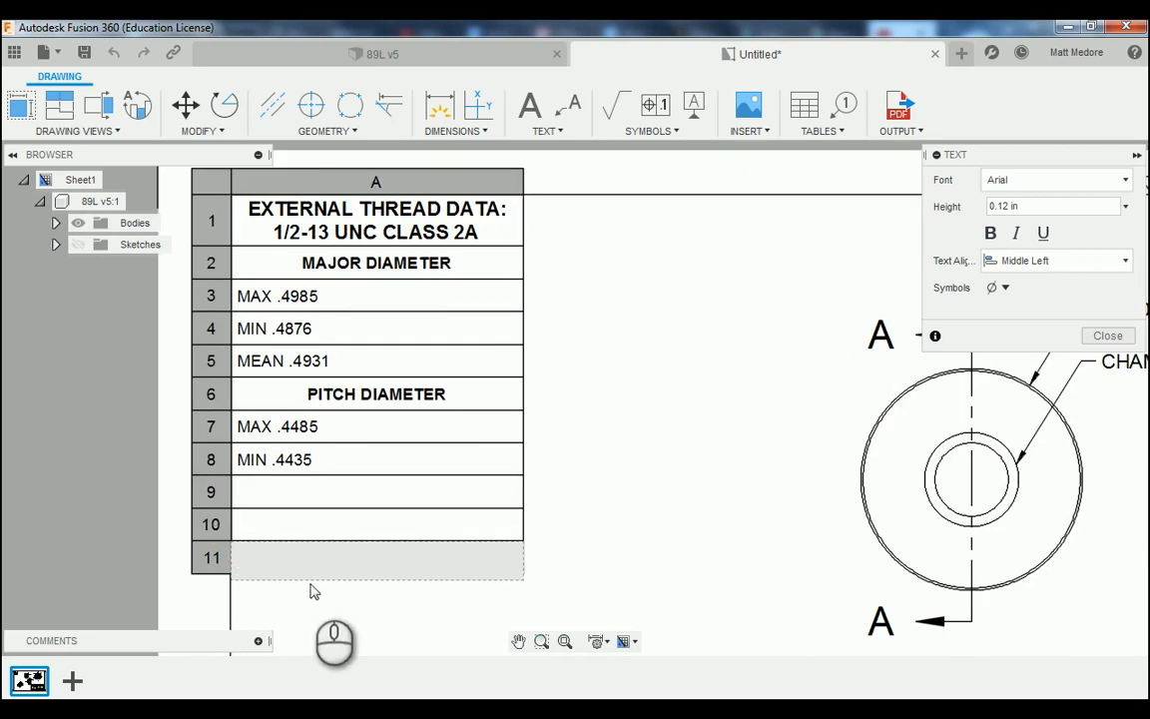
left_click(1108, 336)
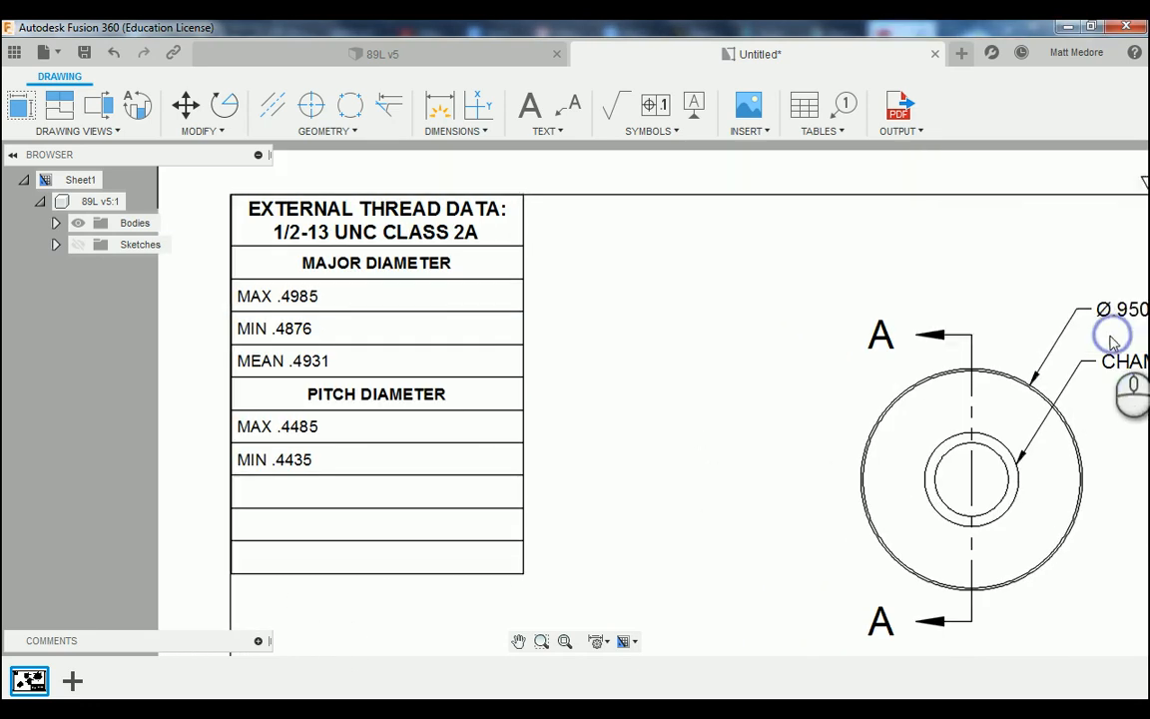
left_click(304, 499)
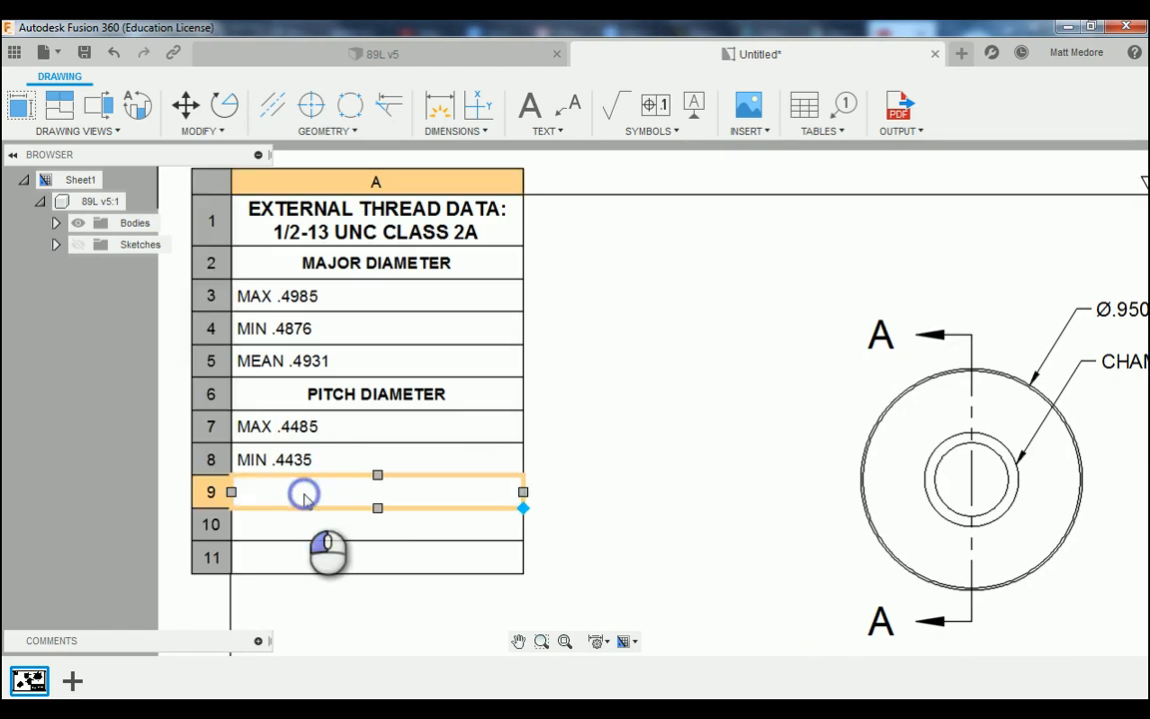
Open the row 9 cell for text entry and set its text height to 0.1 in.
double_click(305, 495)
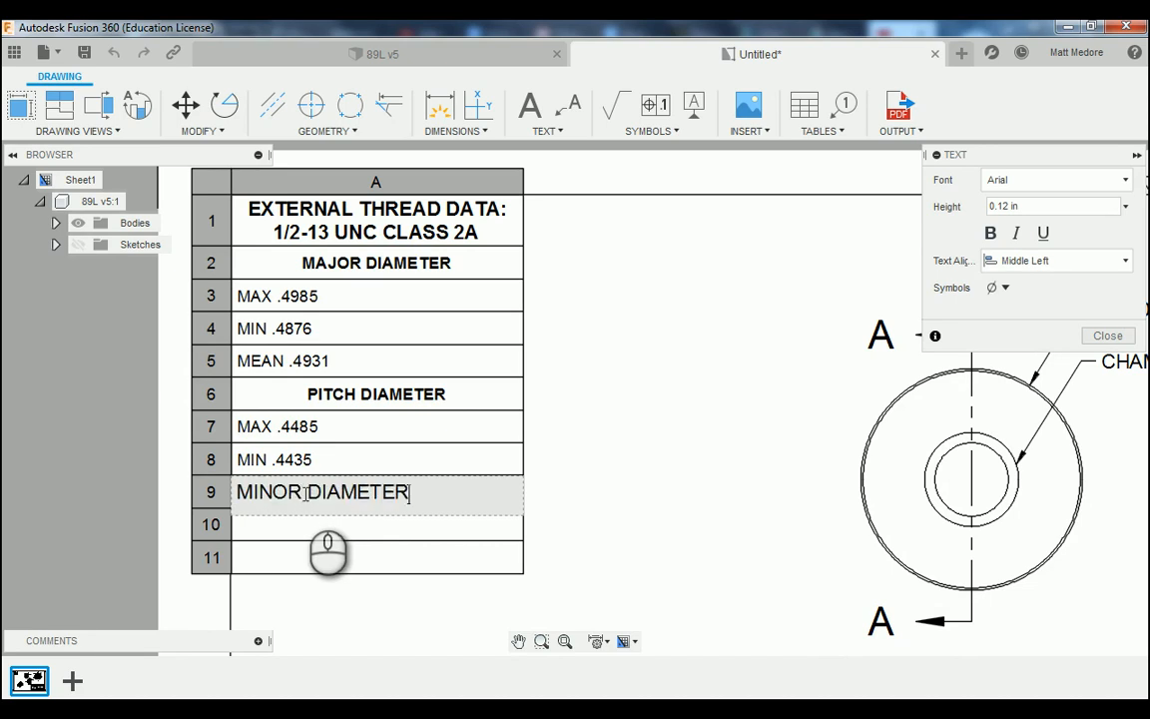
left_click_drag(430, 495, 80, 513)
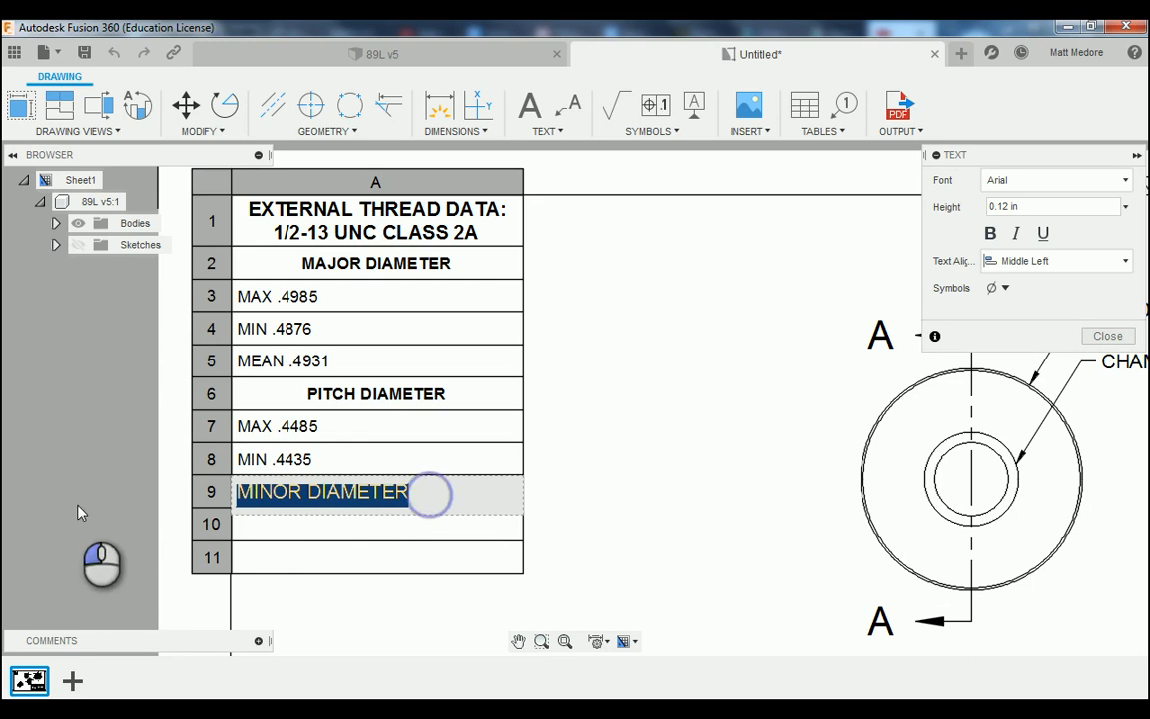
left_click(993, 205)
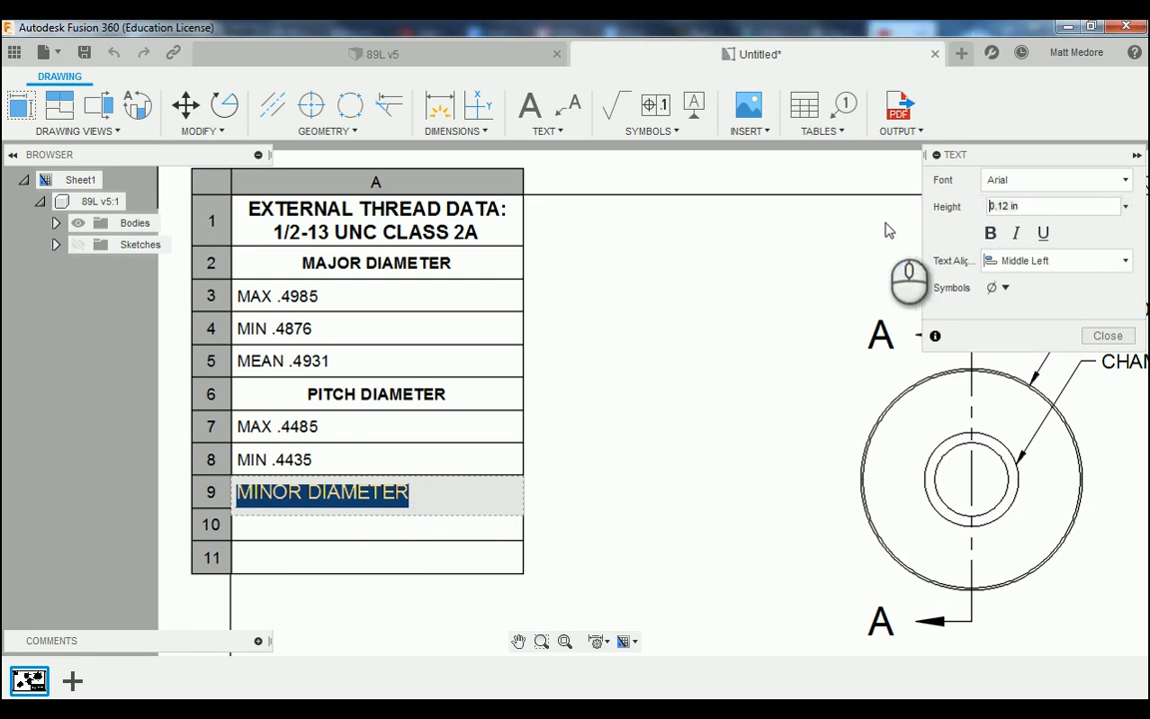
type(".1")
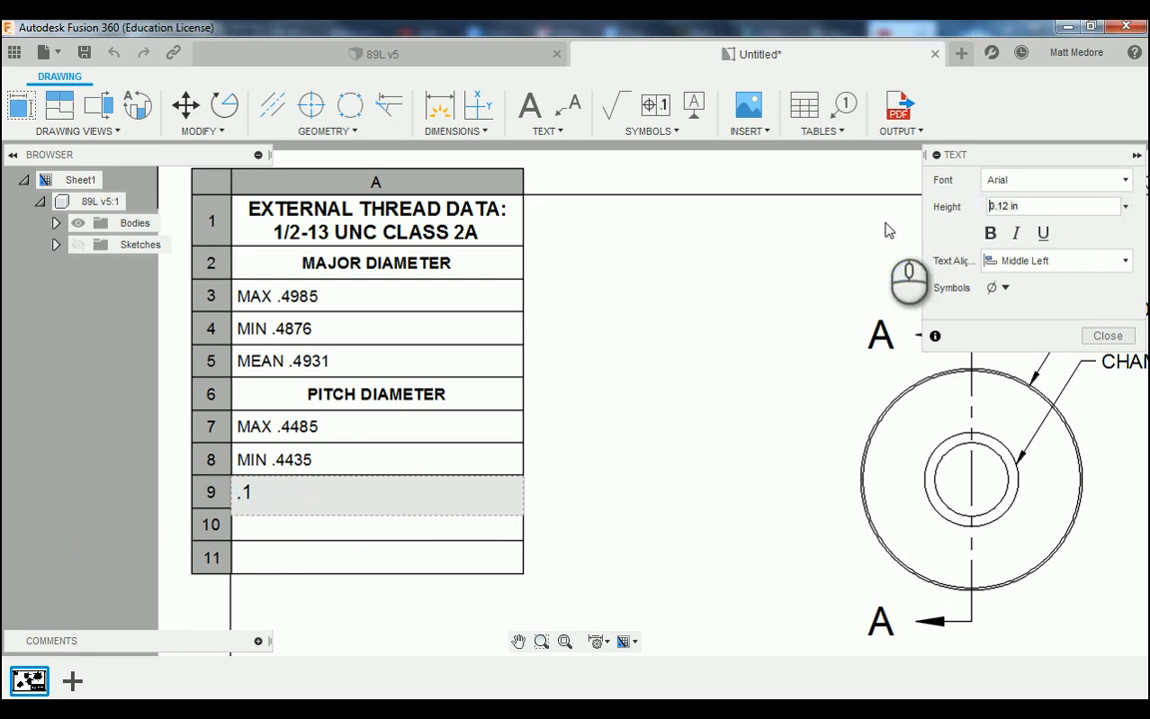
left_click(1035, 205)
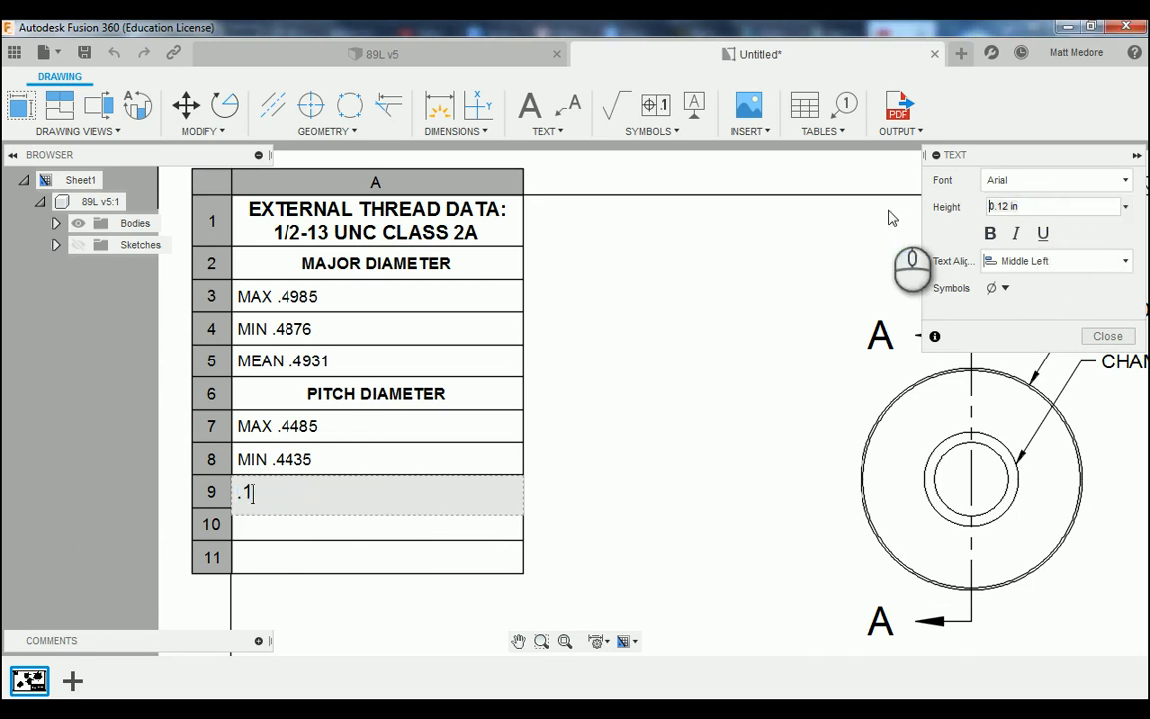
double_click(1026, 210)
type(".1")
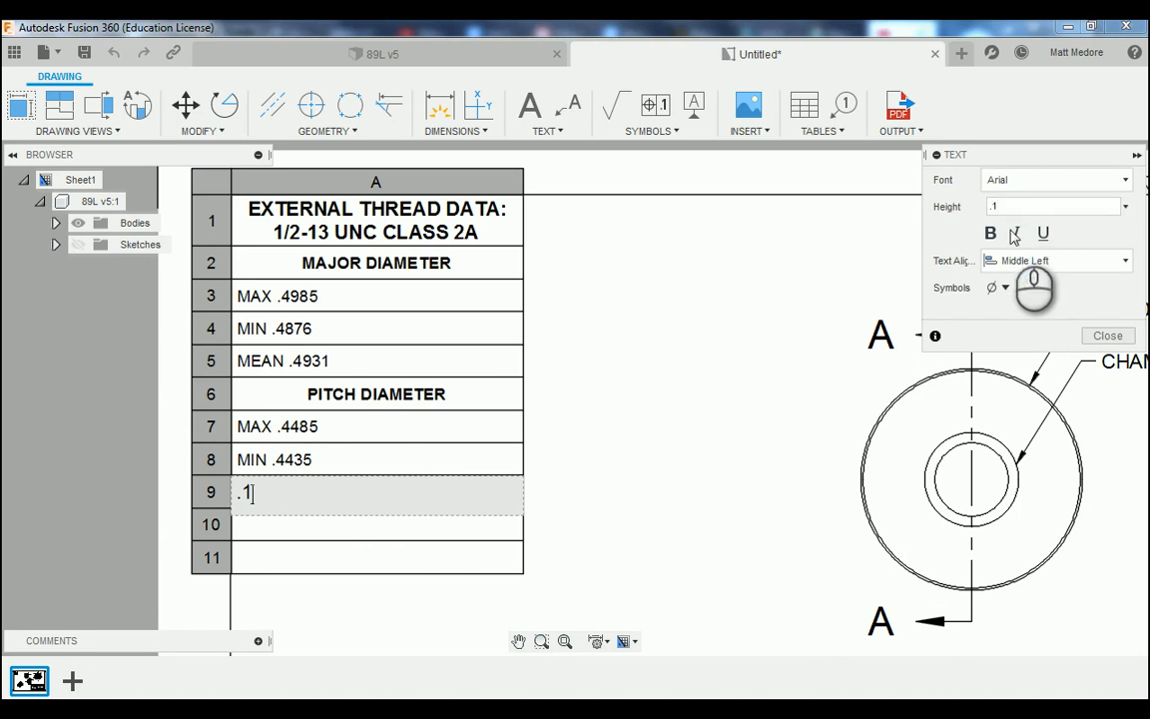
left_click(990, 233)
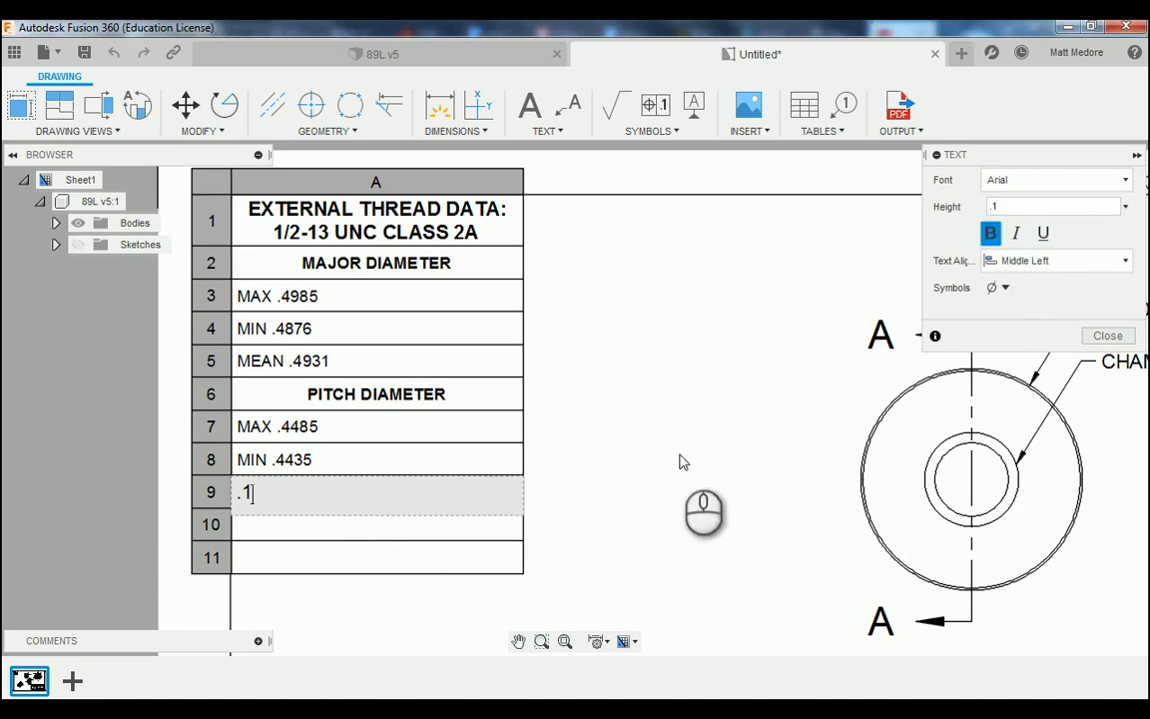
Enter "MINOR DIAMETER" in row 9 as bold text with Middle Center alignment.
double_click(276, 501)
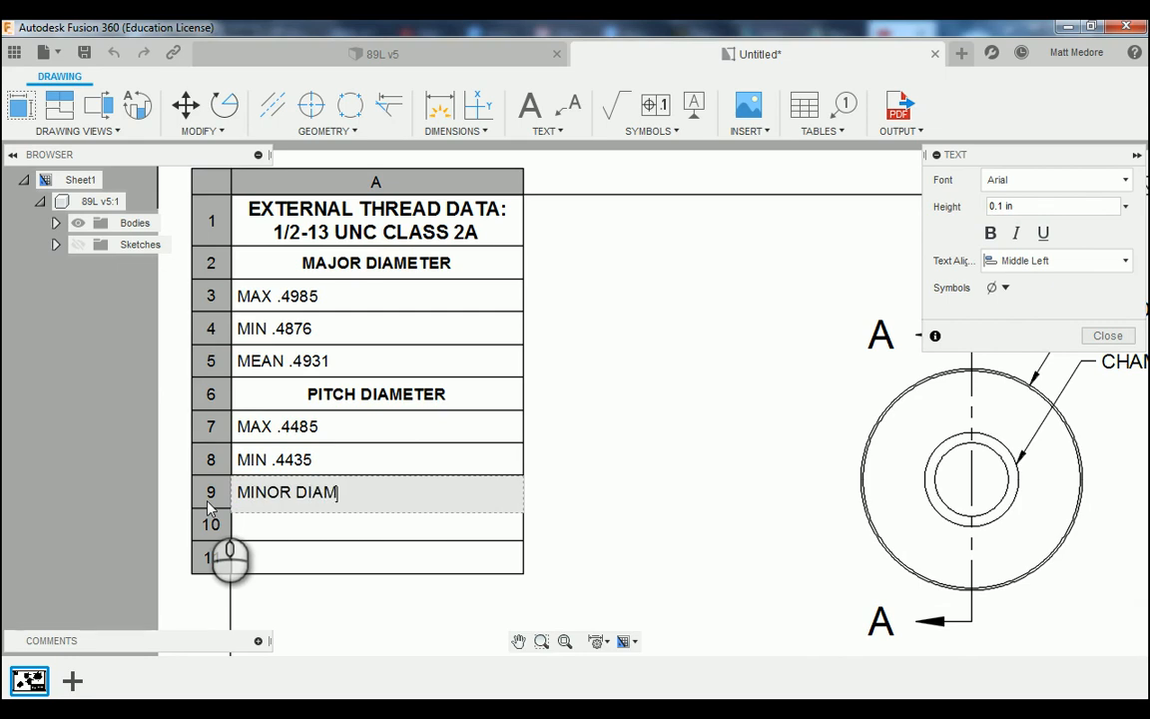
left_click_drag(404, 493, 172, 496)
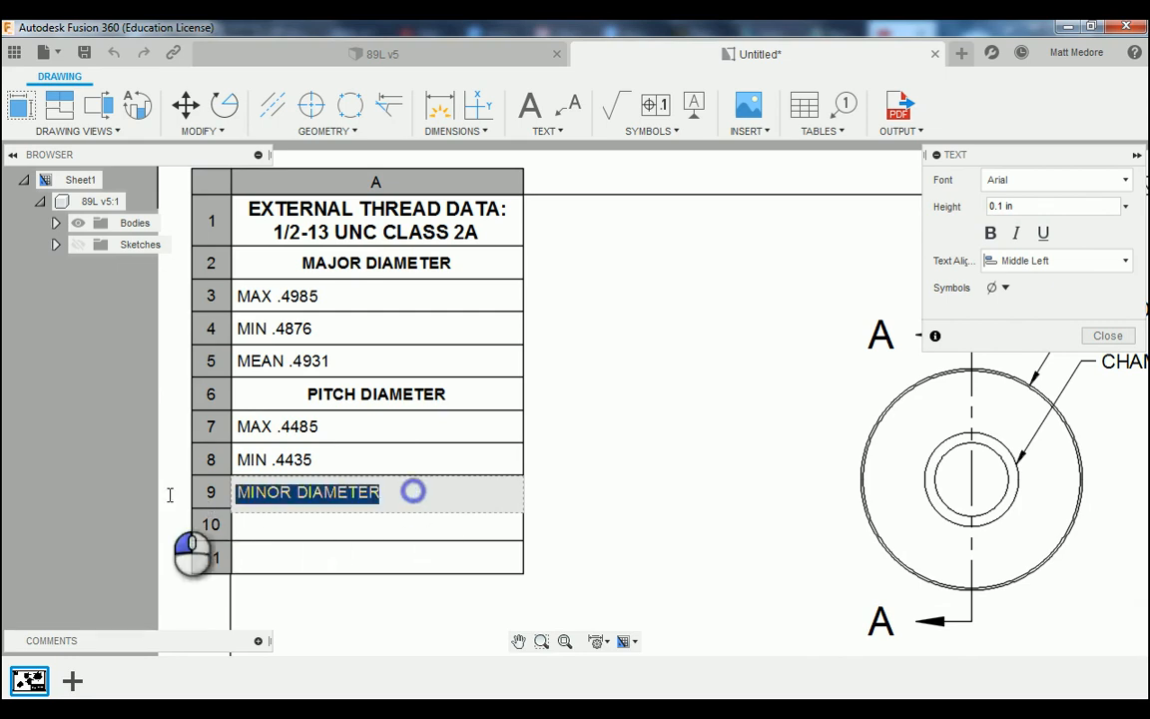
left_click(991, 236)
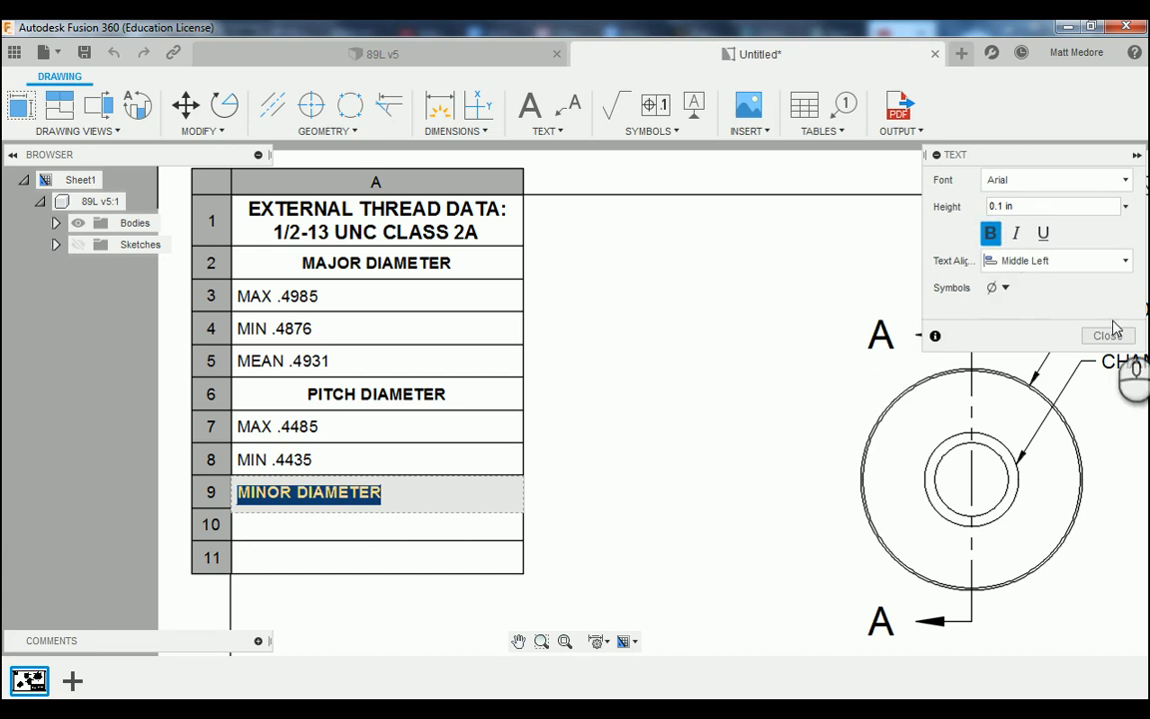
left_click(1125, 262)
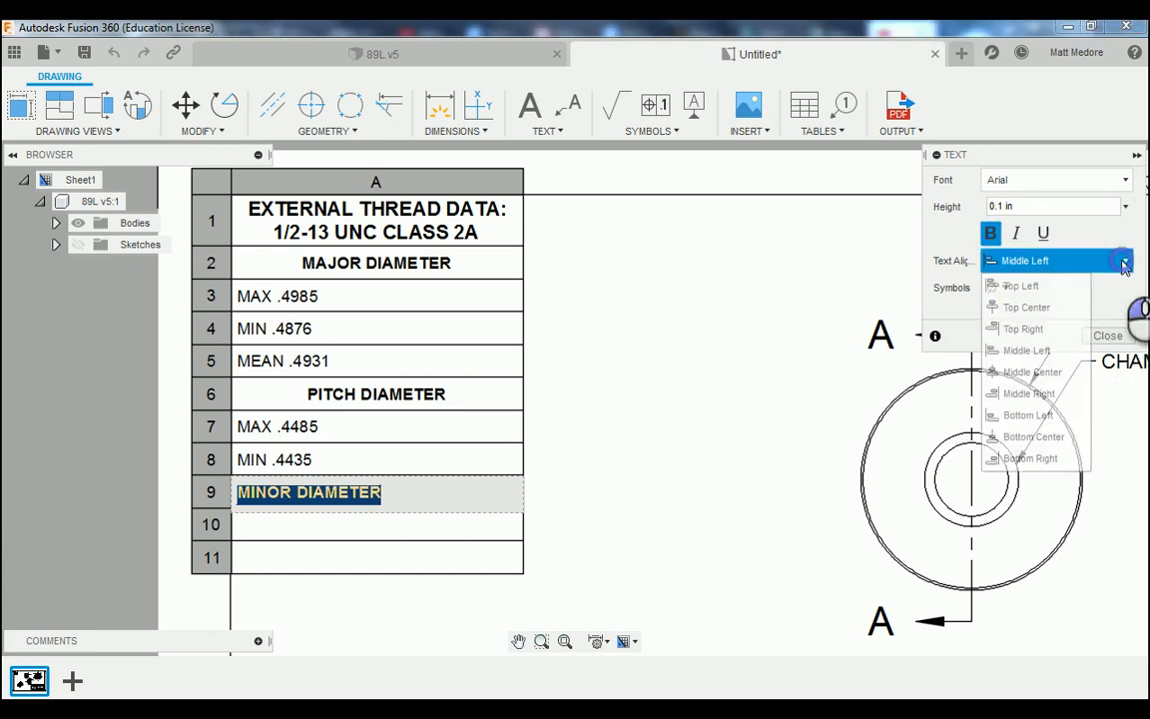
left_click(1032, 372)
left_click(385, 521)
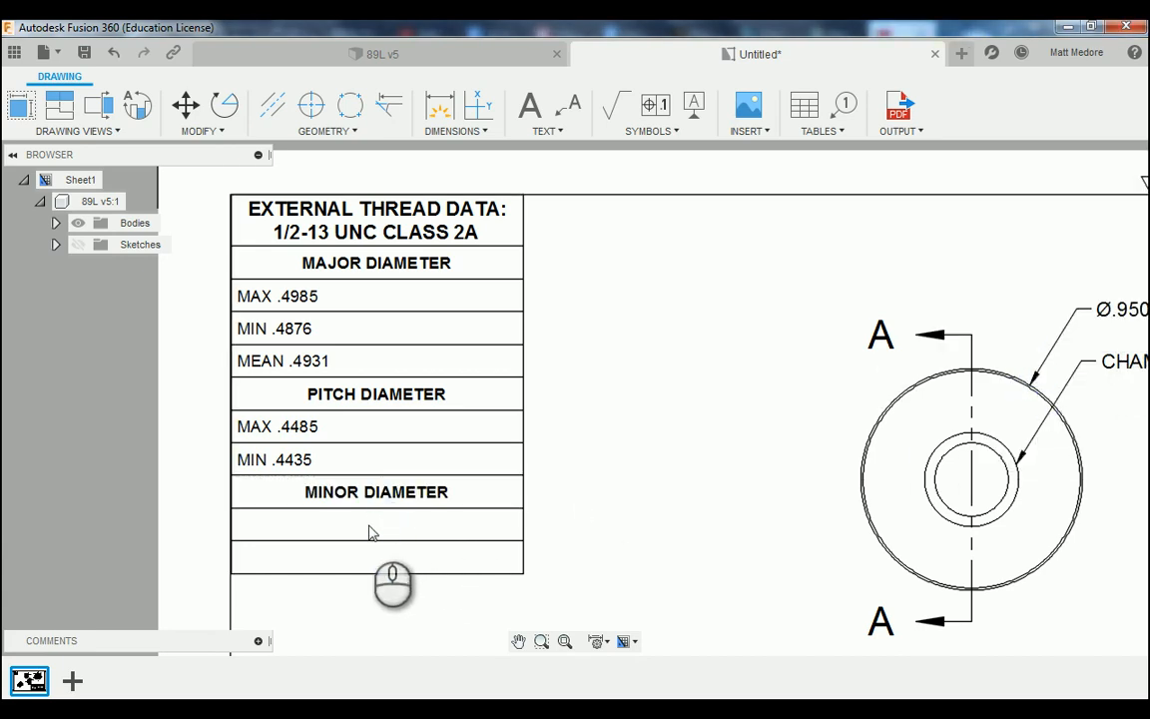
Enter "MAX .4152" in row 10 with a 0.1 in text height.
double_click(368, 521)
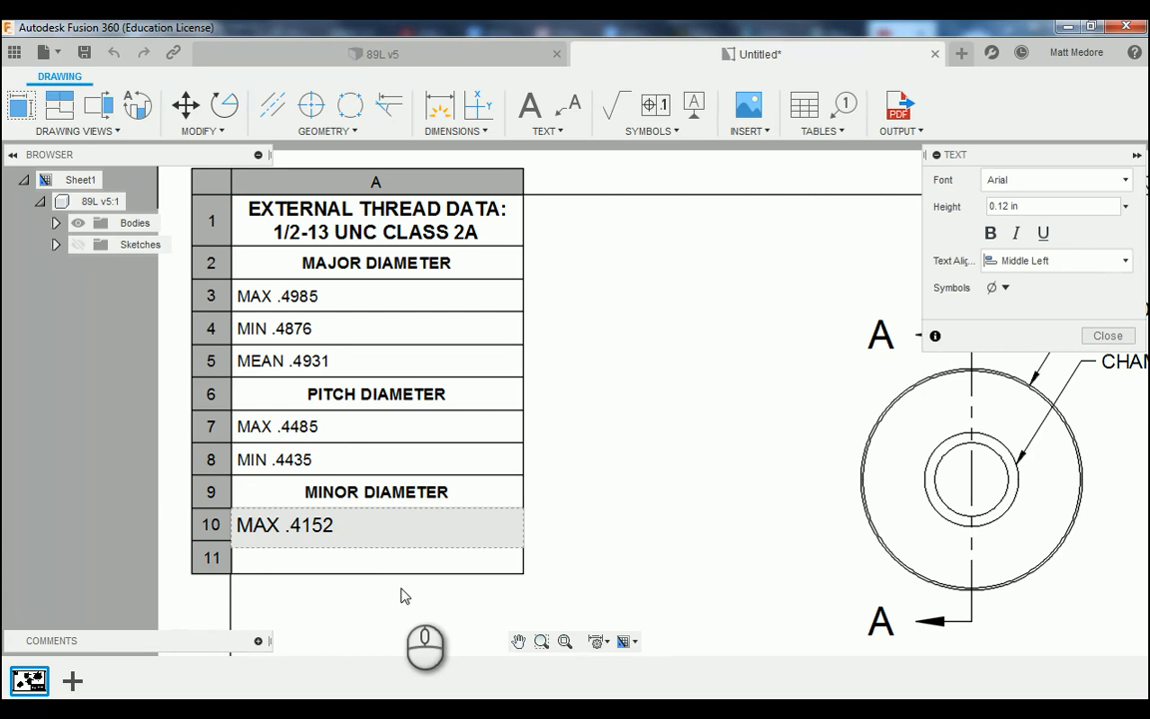
left_click_drag(355, 528, 212, 527)
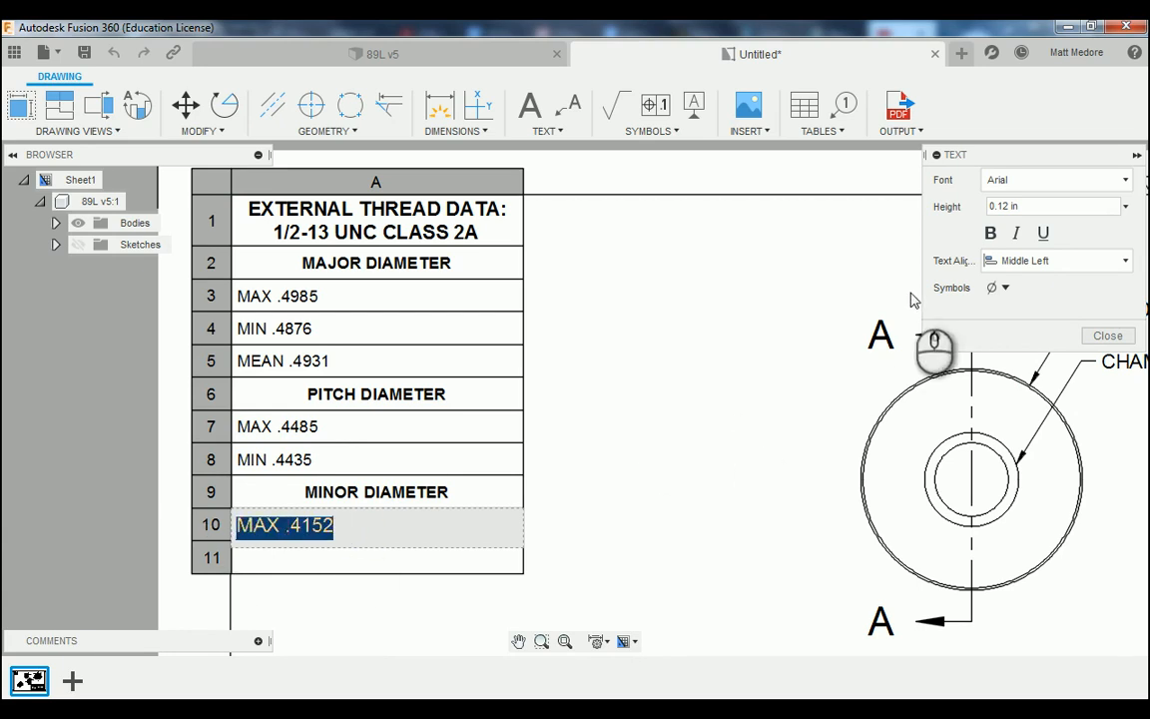
left_click_drag(1040, 208, 1004, 226)
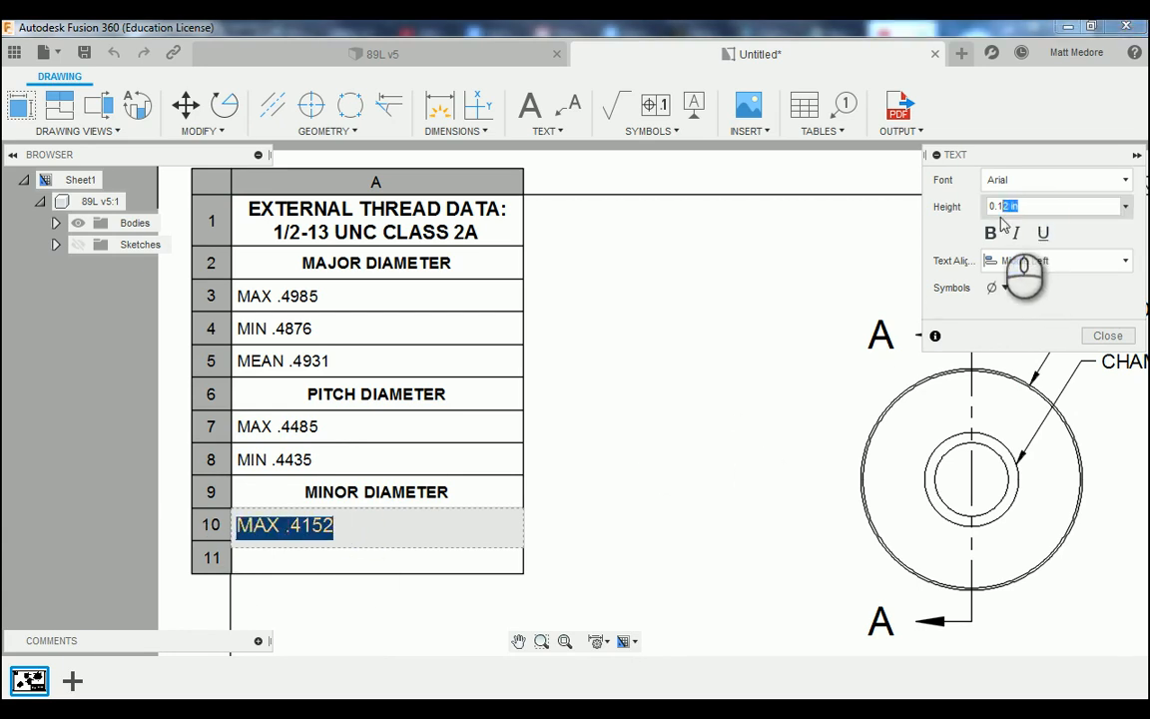
left_click(358, 555)
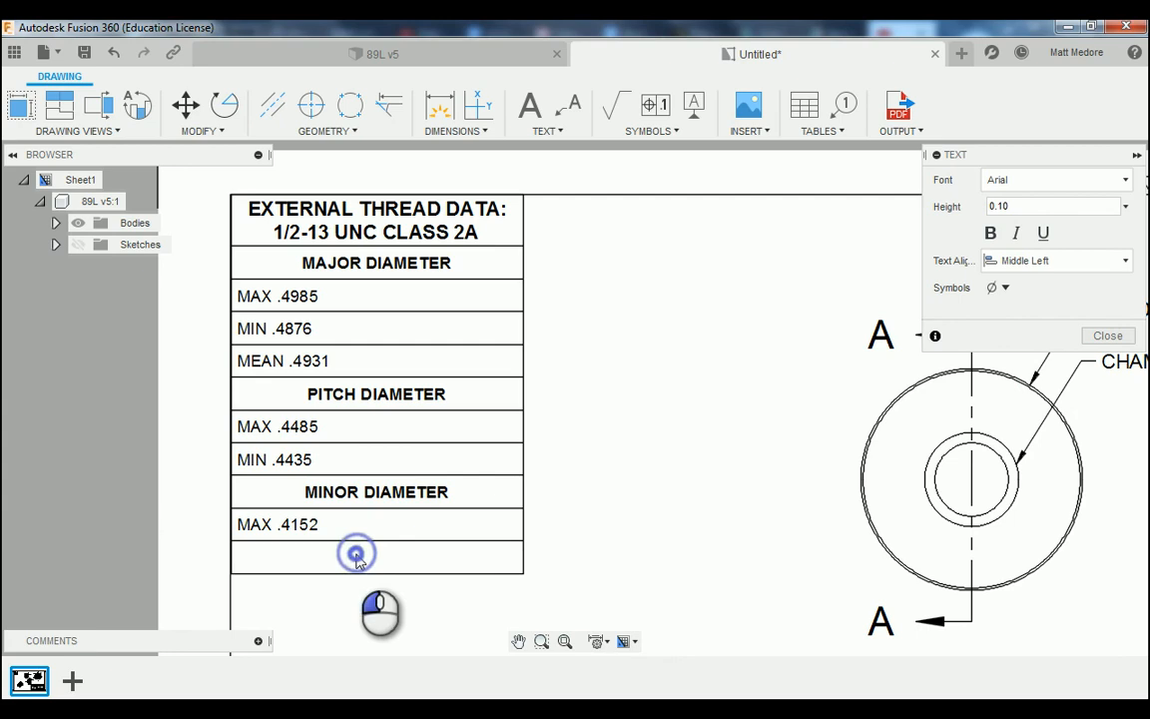
Enter "MIN .3936" in row 11 with a 0.10 in text height and finish editing the table.
double_click(355, 559)
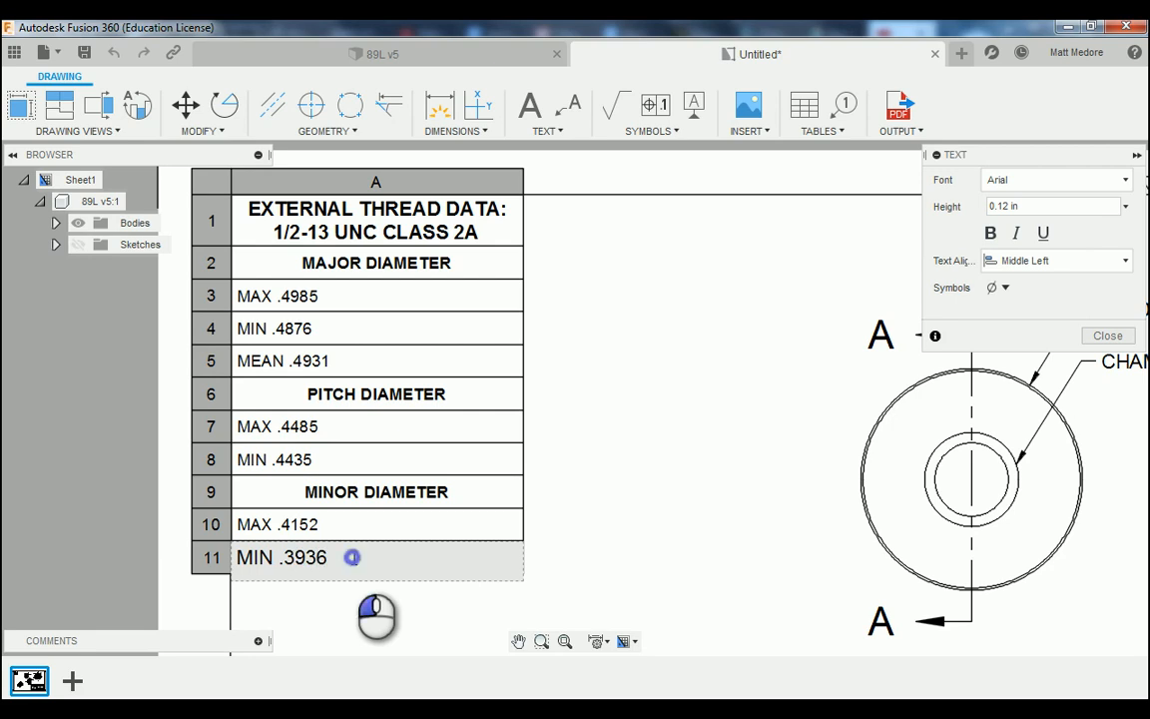
left_click_drag(351, 557, 237, 557)
left_click_drag(1028, 206, 1004, 228)
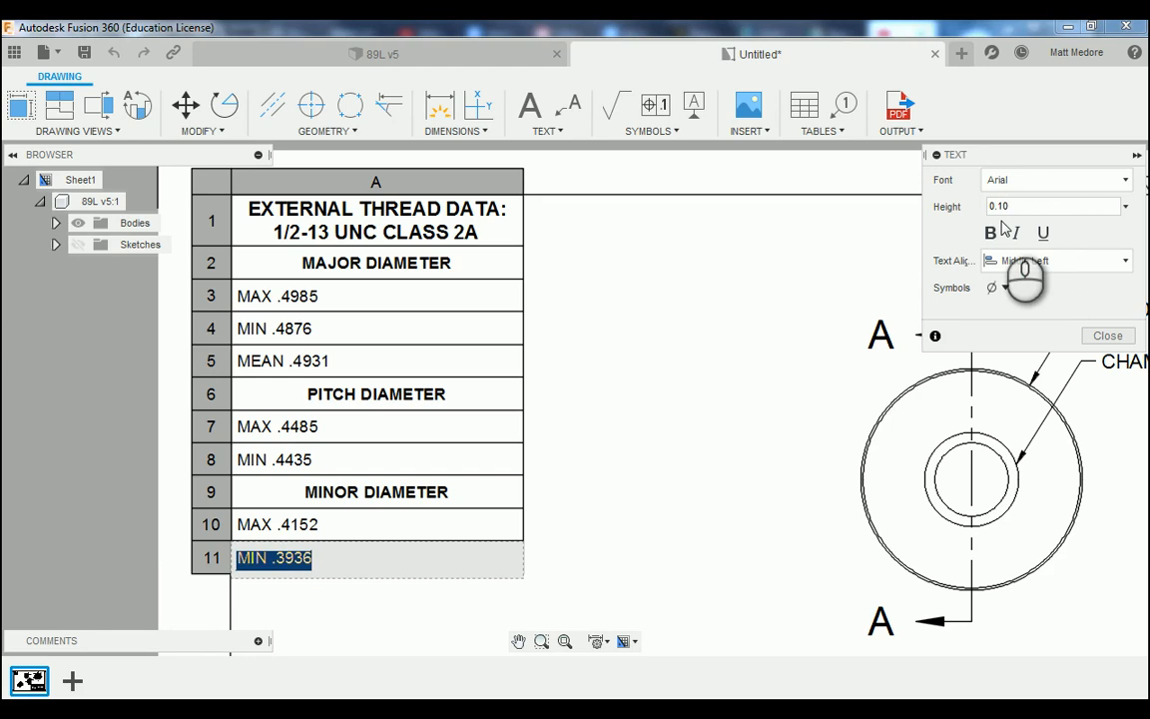
left_click(1107, 336)
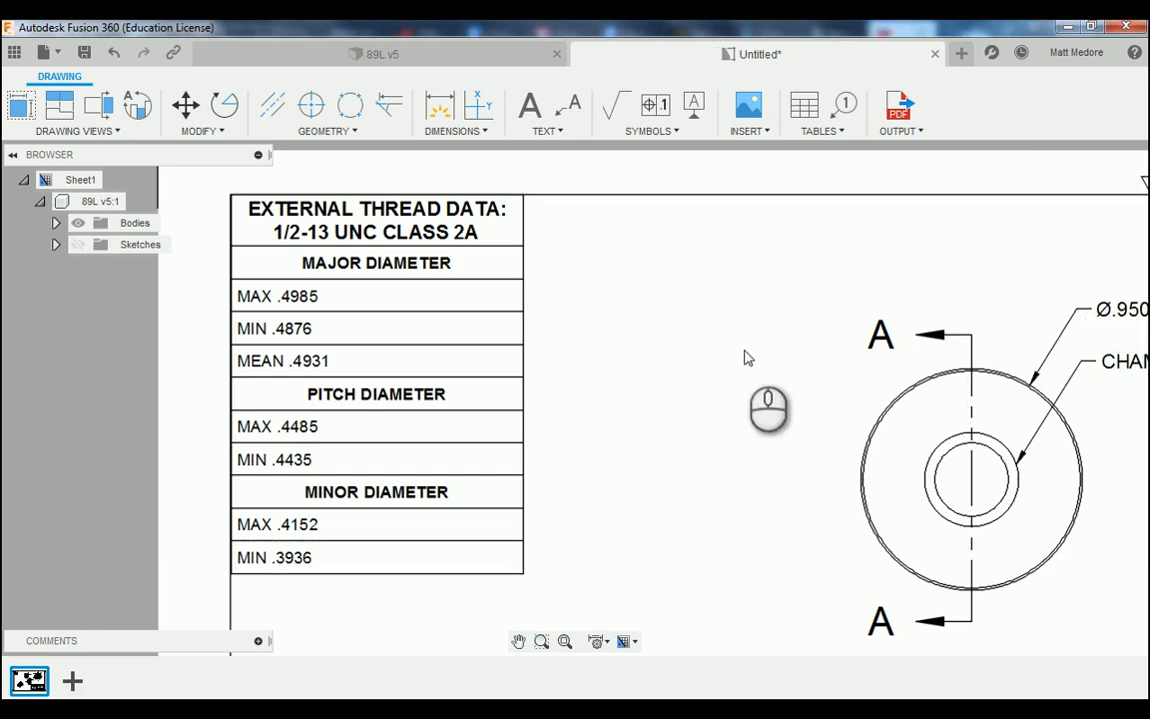
Move the circular end view with section line A-A horizontally left, closer to the thread data table.
scroll(464, 455, "down", 5)
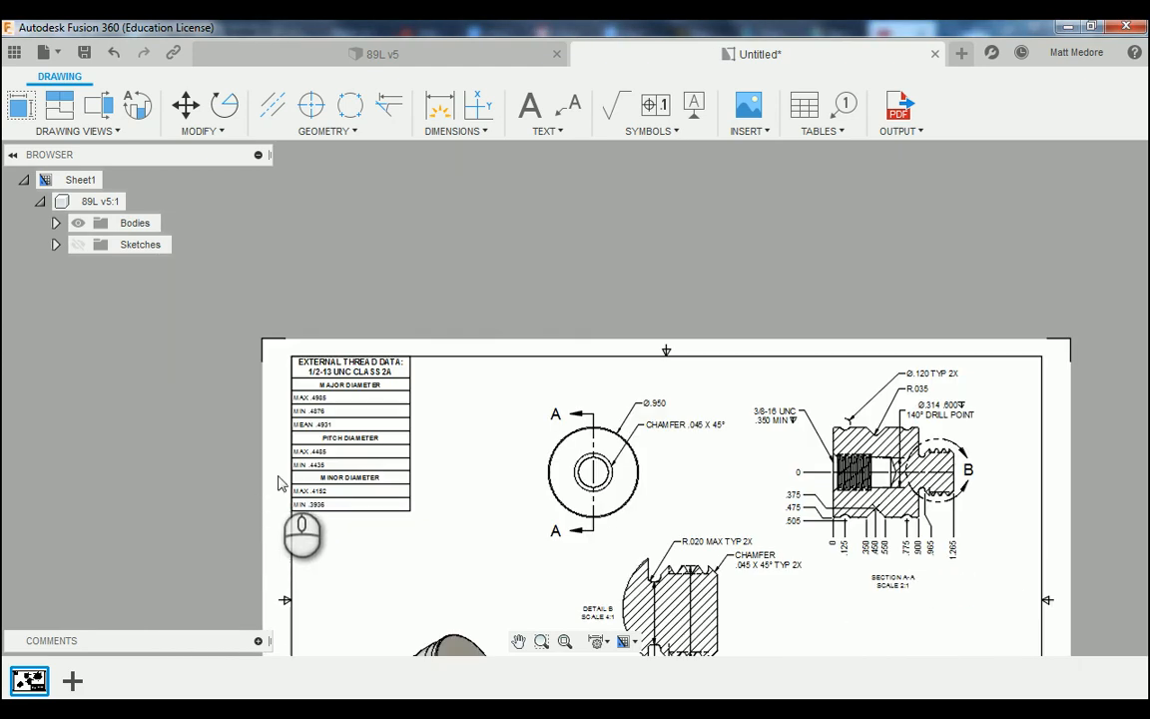
scroll(289, 549, "down", 3)
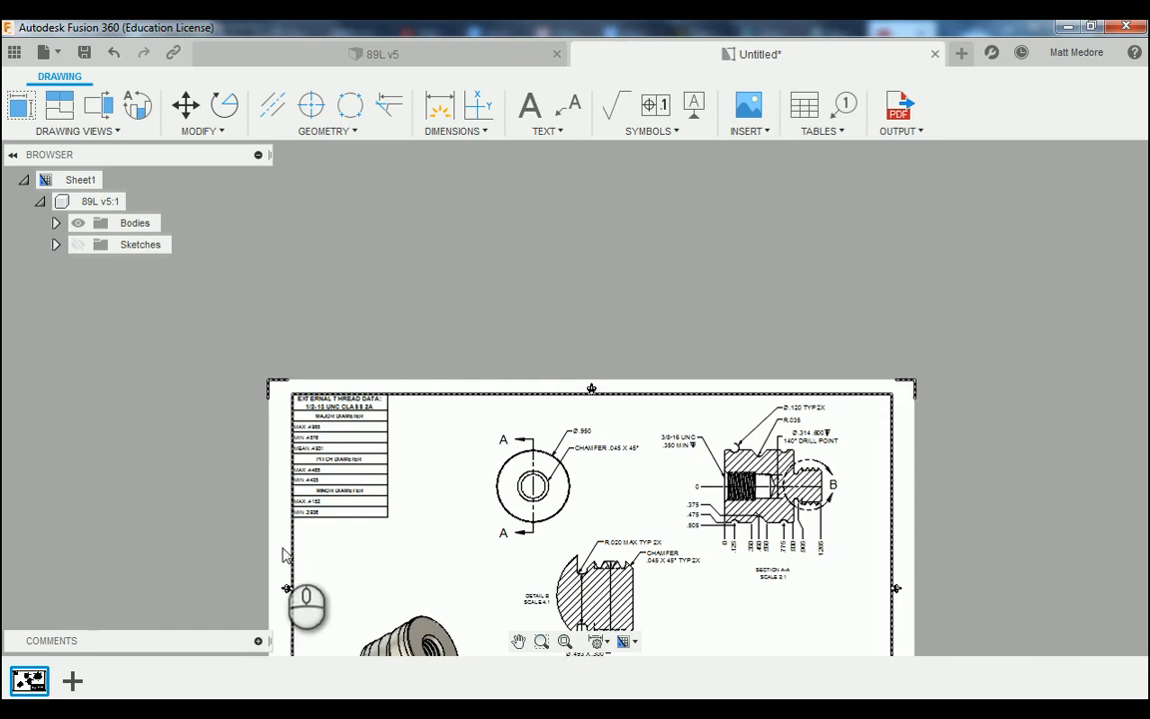
scroll(299, 565, "down", 2)
scroll(582, 431, "up", 6)
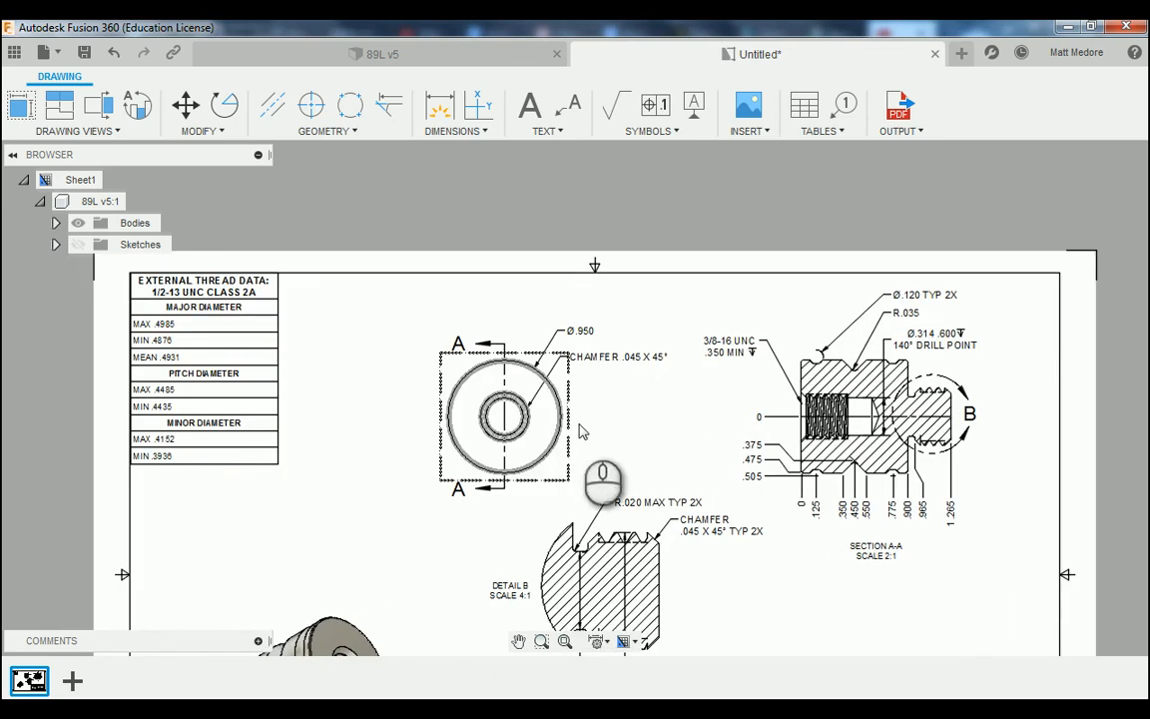
left_click(559, 423)
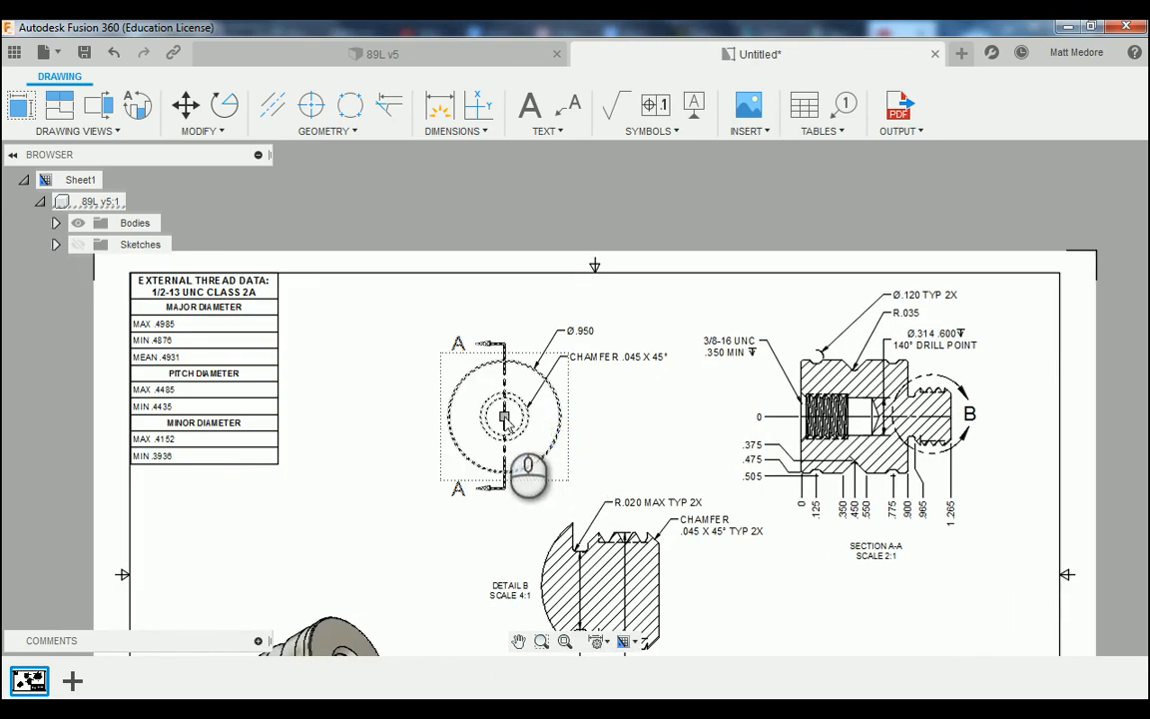
left_click_drag(506, 420, 464, 421)
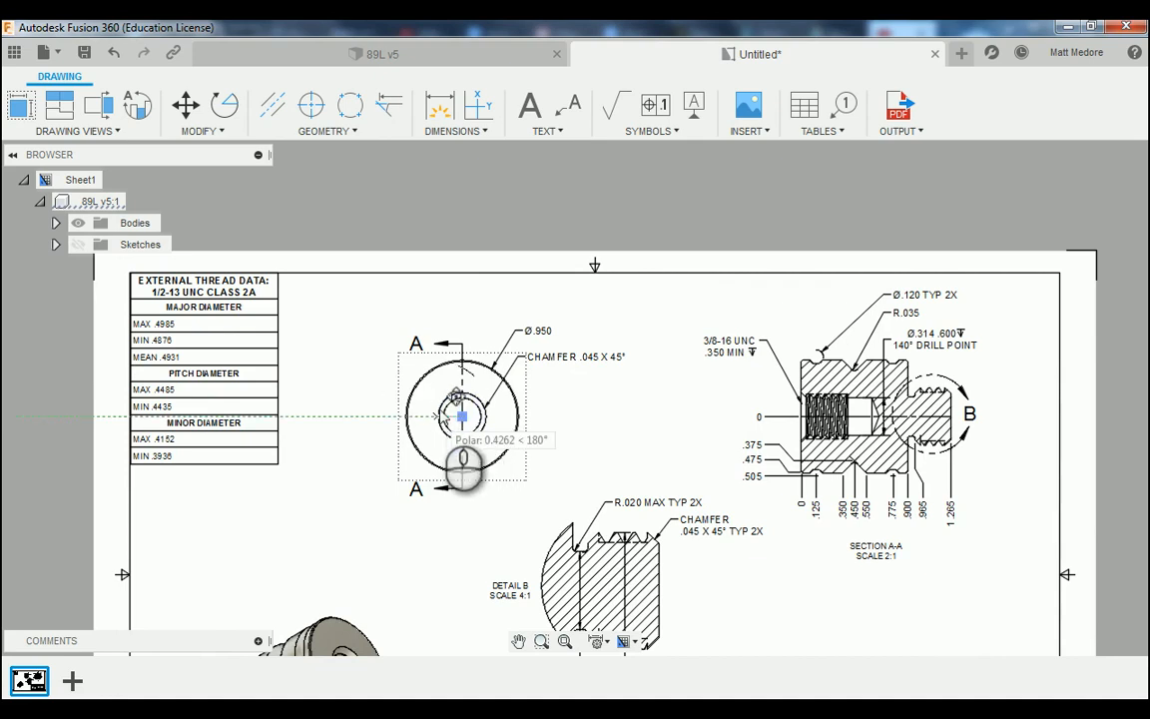
left_click(441, 426)
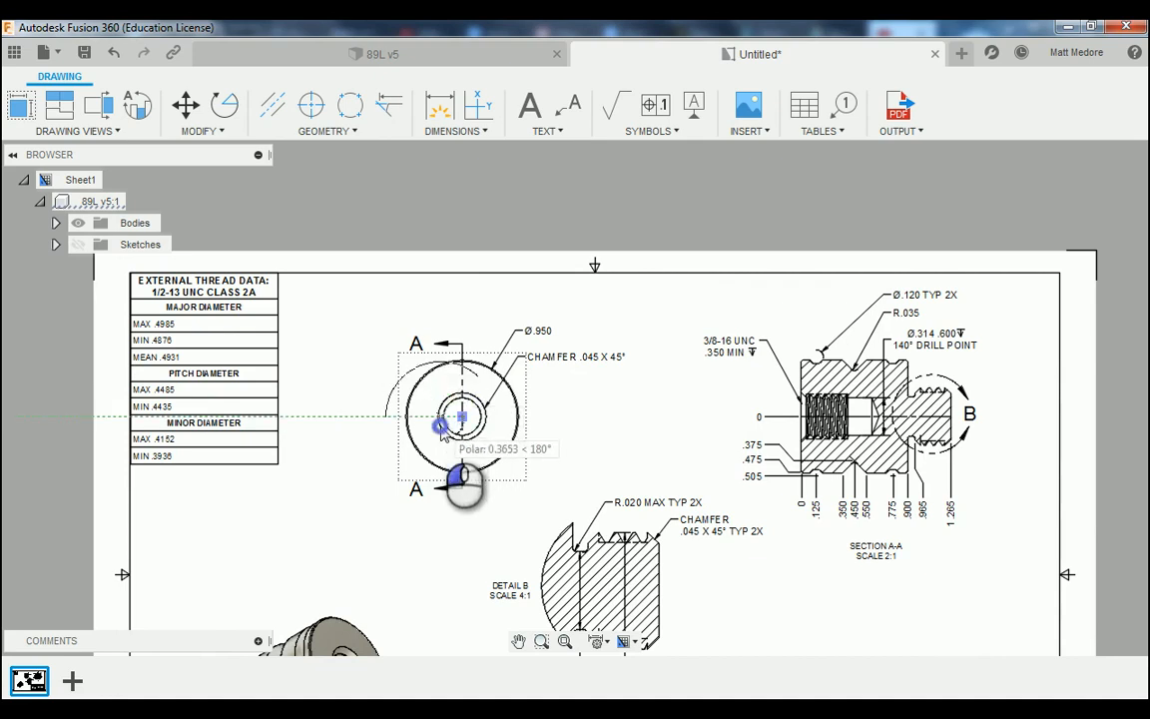
scroll(502, 333, "down", 5)
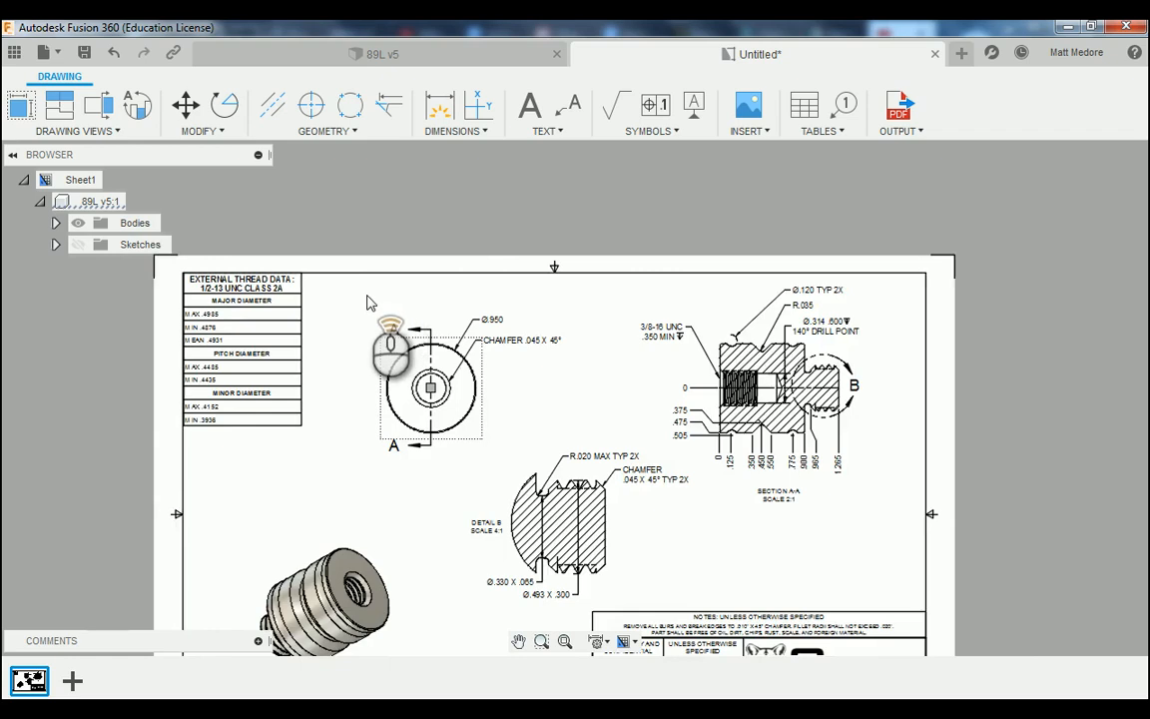
scroll(506, 414, "up", 2)
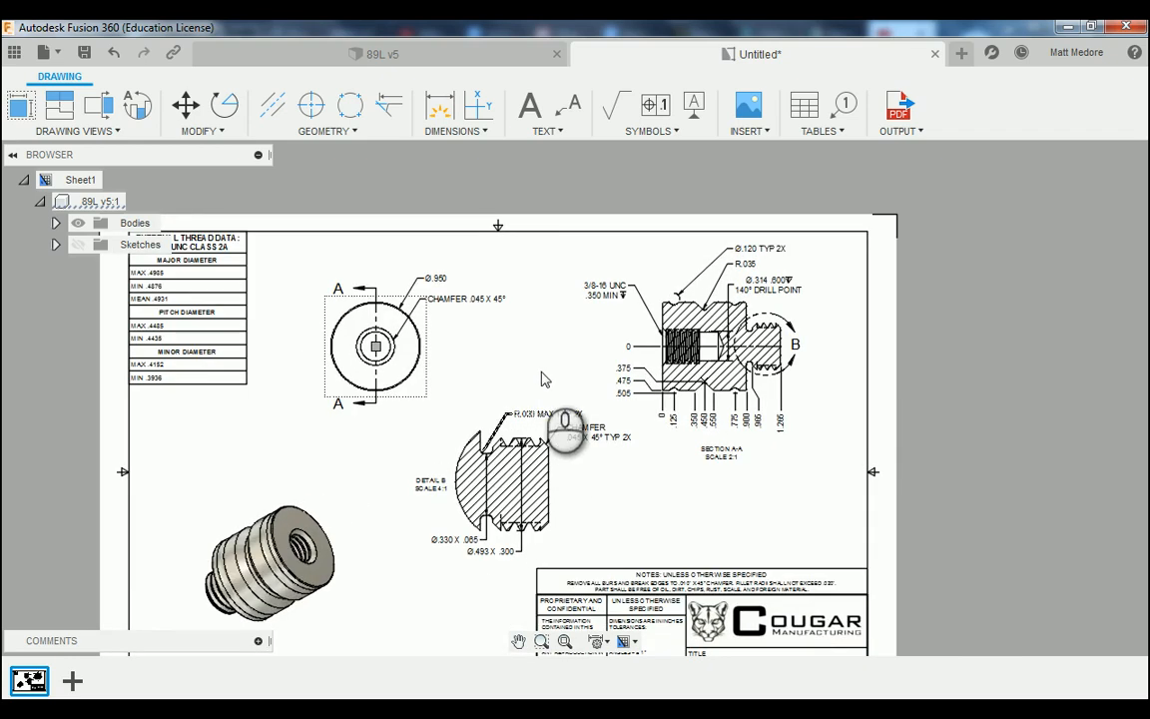
left_click(536, 363)
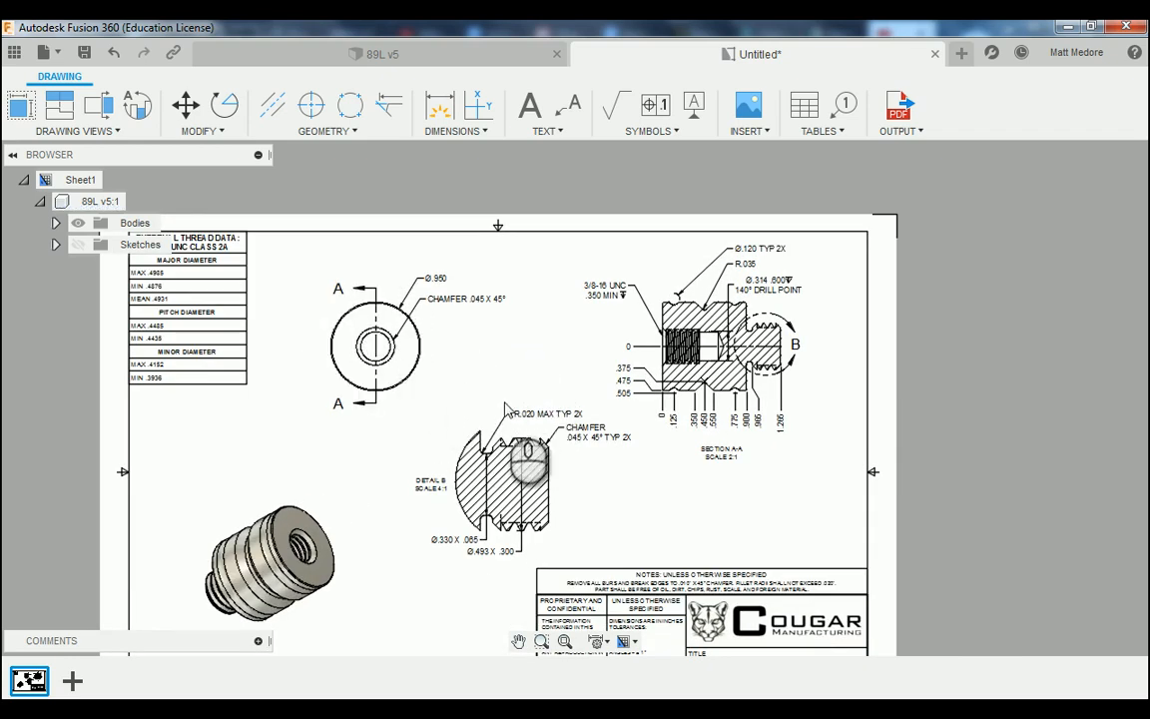
Move the Detail B view slightly to the left on the sheet.
left_click(547, 483)
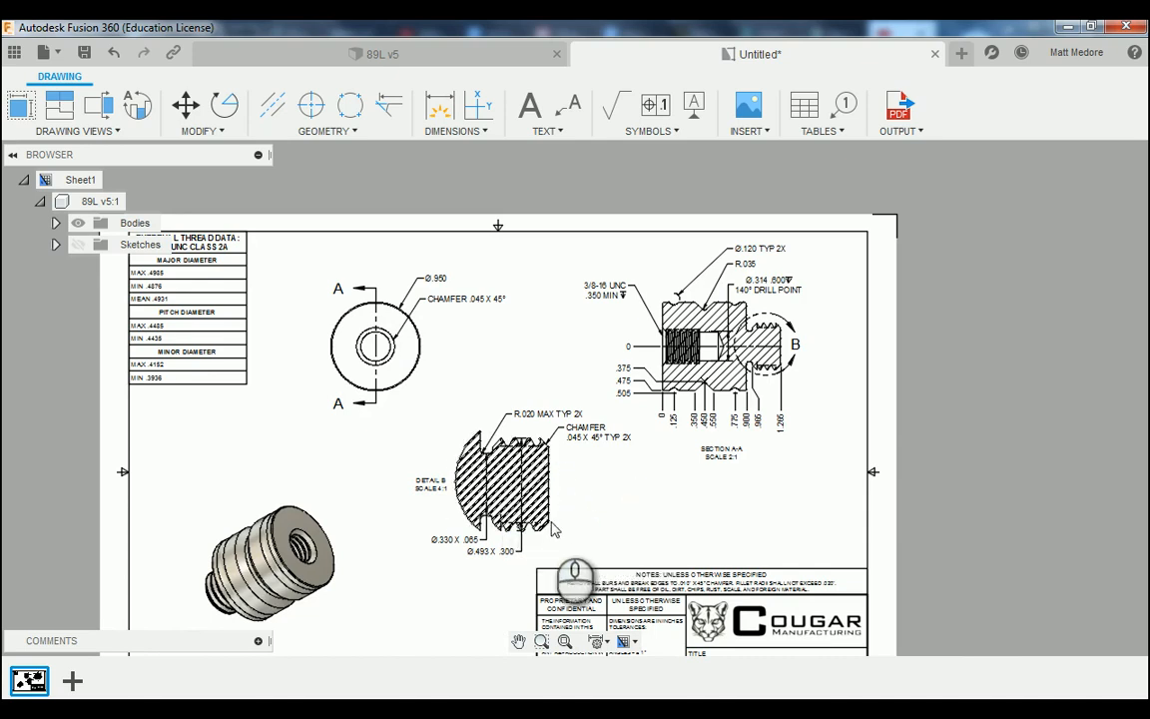
left_click(549, 527)
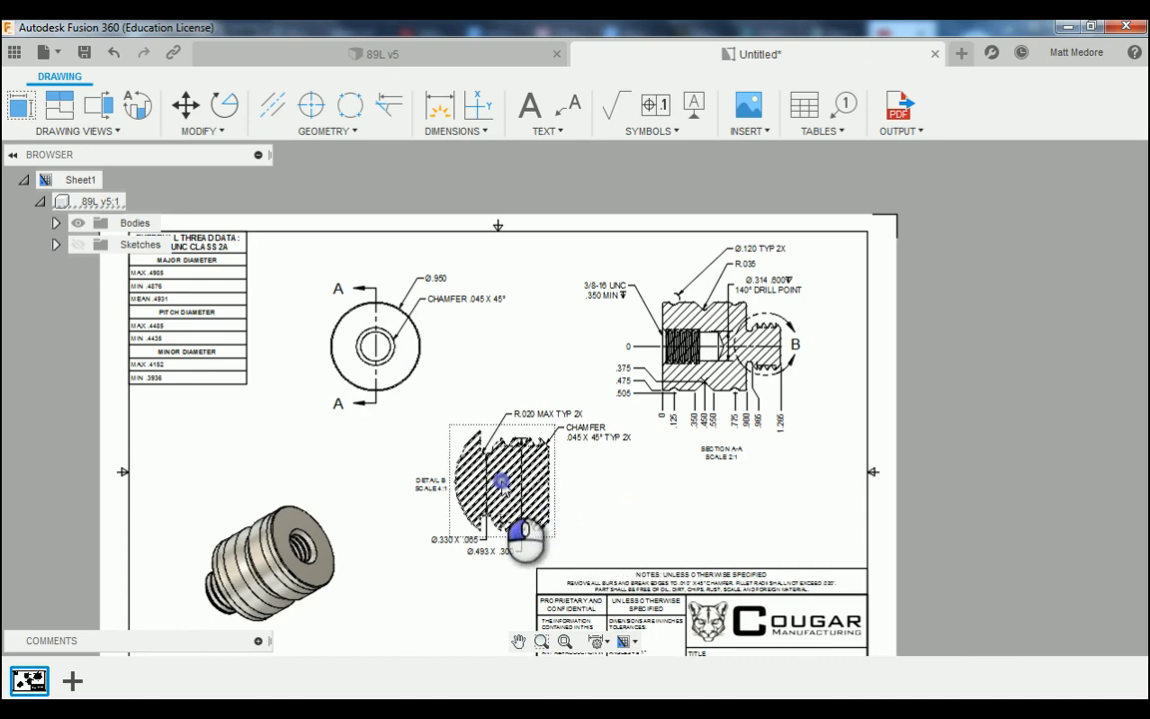
left_click(504, 484)
left_click(487, 477)
left_click(620, 501)
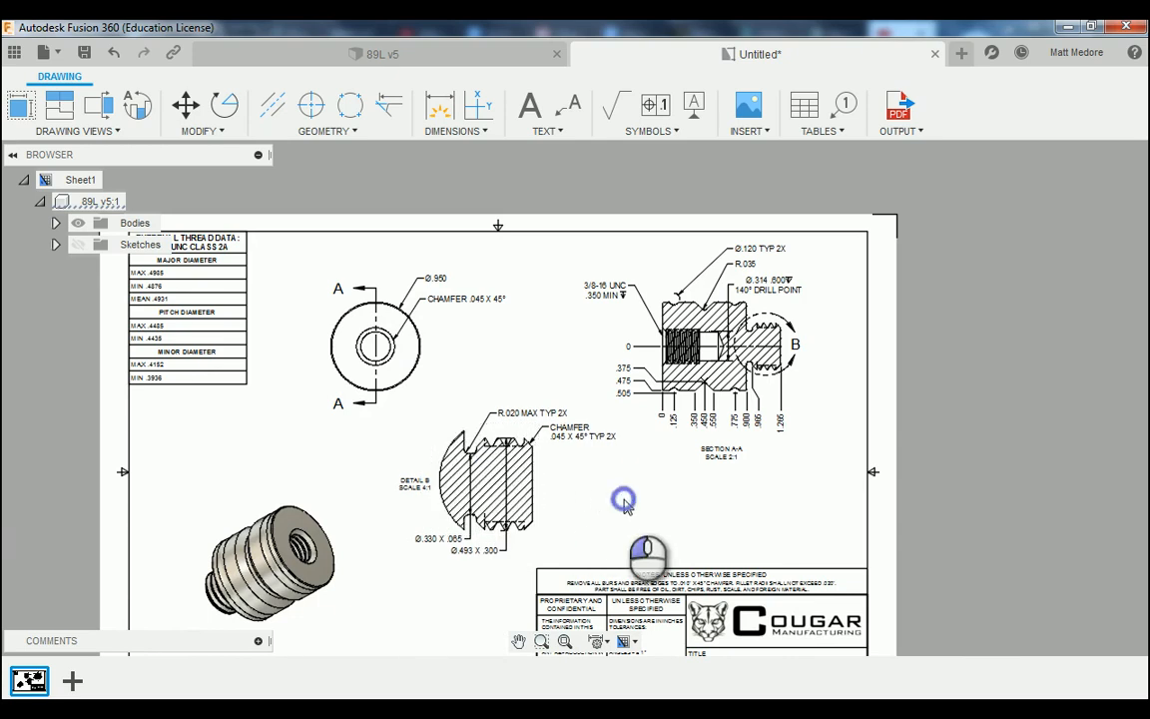
Move the shaded isometric view down and to the left, toward the sheet's lower-left corner.
scroll(469, 254, "down", 2)
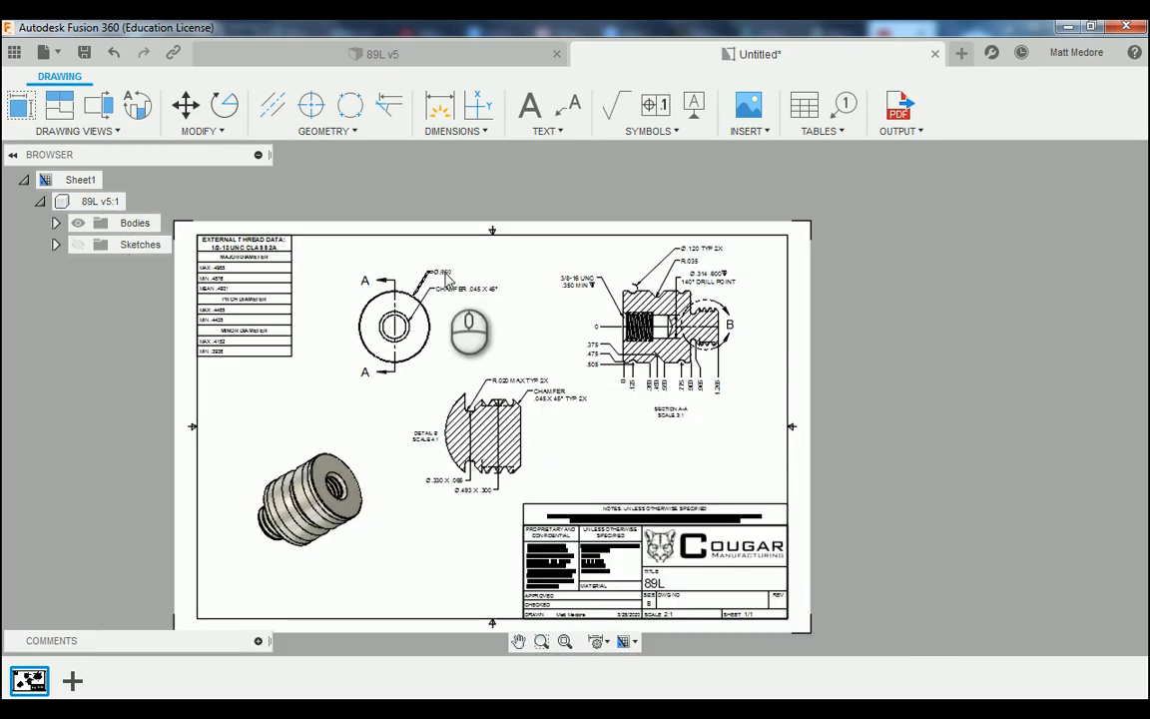
scroll(313, 379, "up", 2)
left_click(301, 509)
scroll(304, 502, "up", 1)
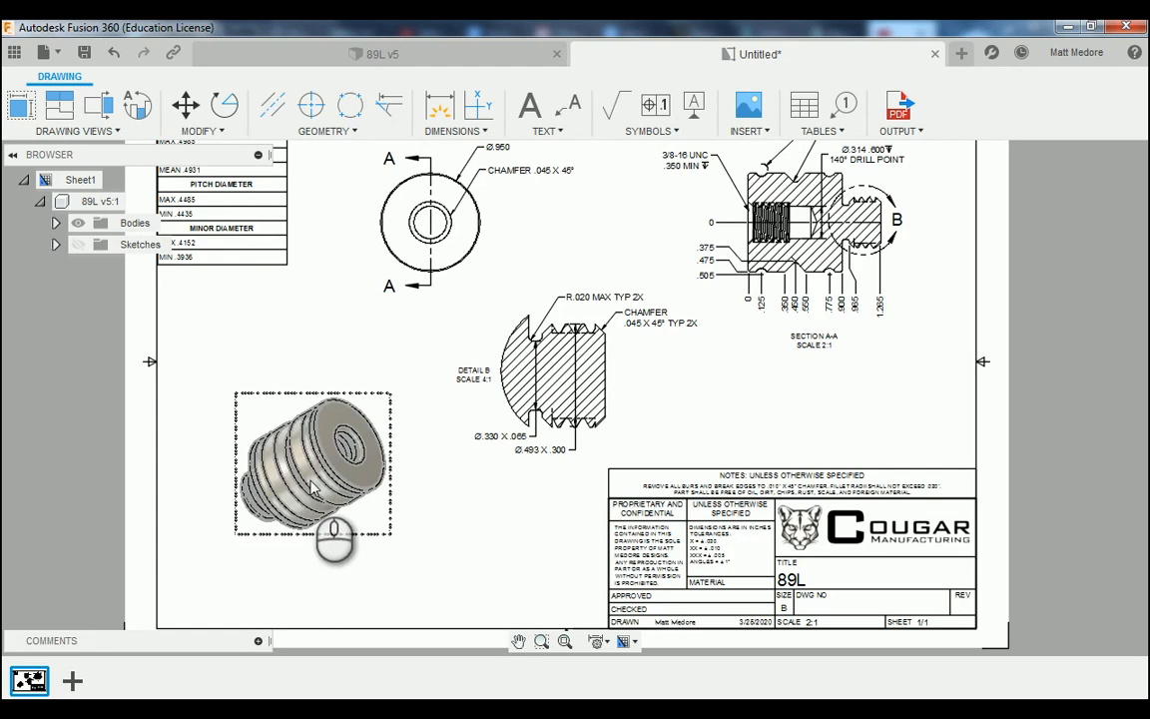
left_click(312, 485)
left_click(313, 465)
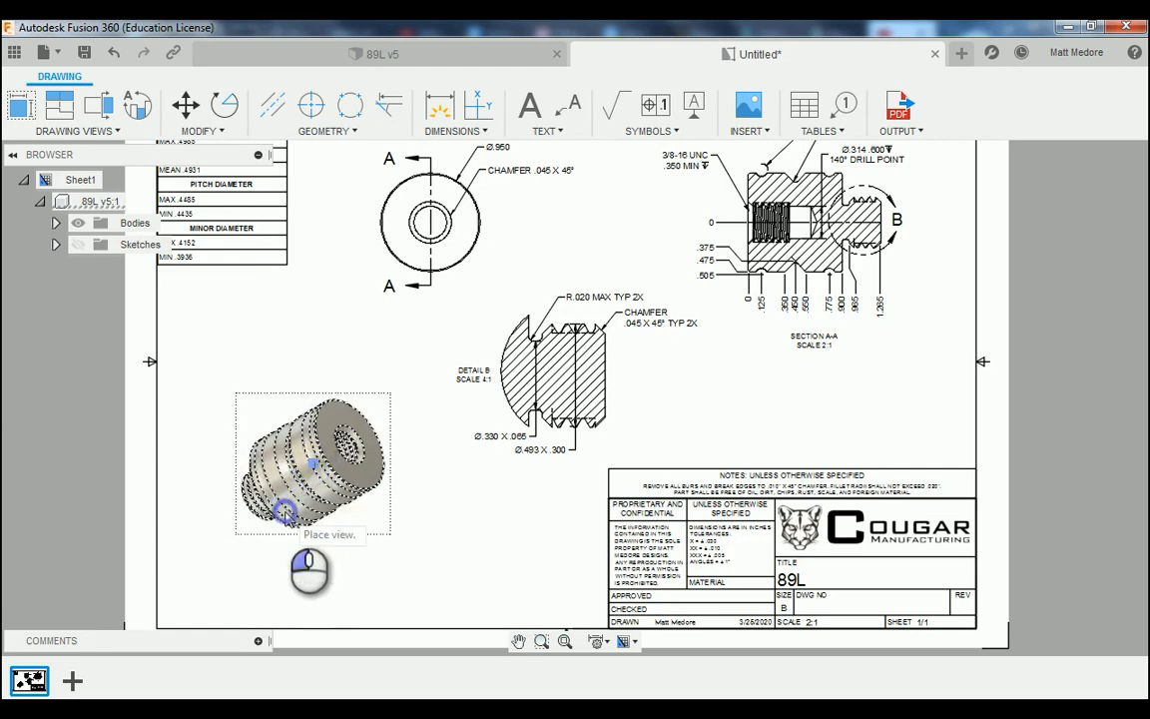
left_click(262, 553)
scroll(197, 374, "down", 2)
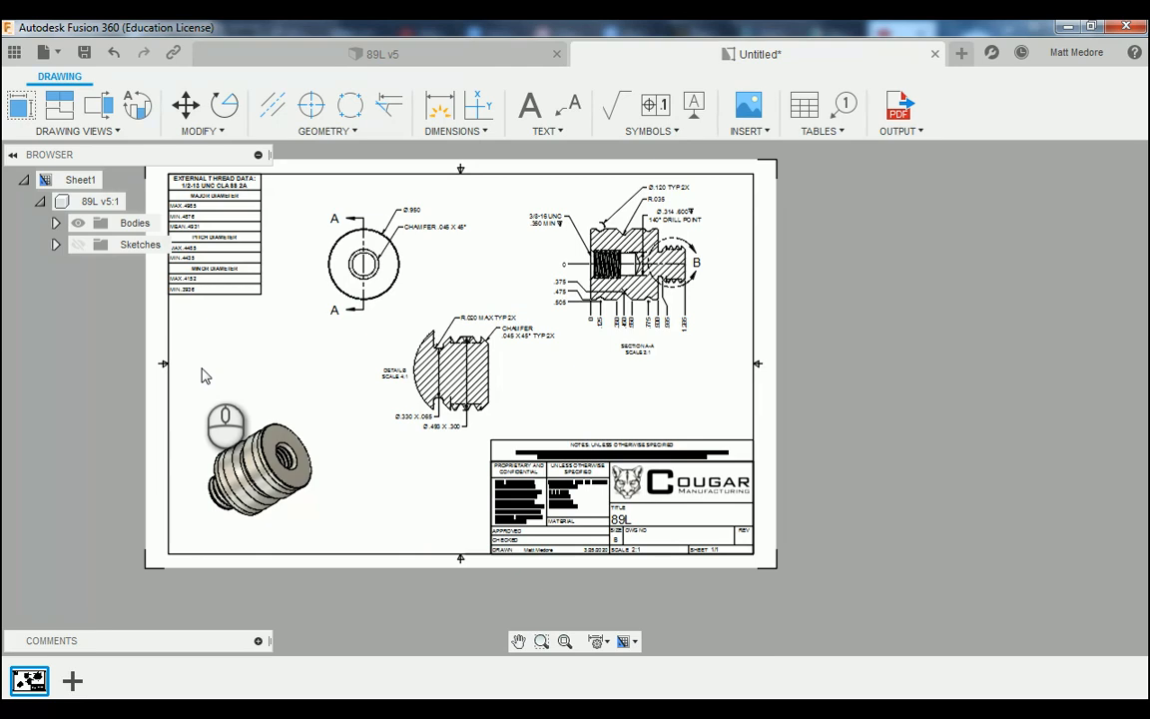
Start editing the title block and fill in its material attribute as "6061-T6 AL".
scroll(212, 366, "down", 1)
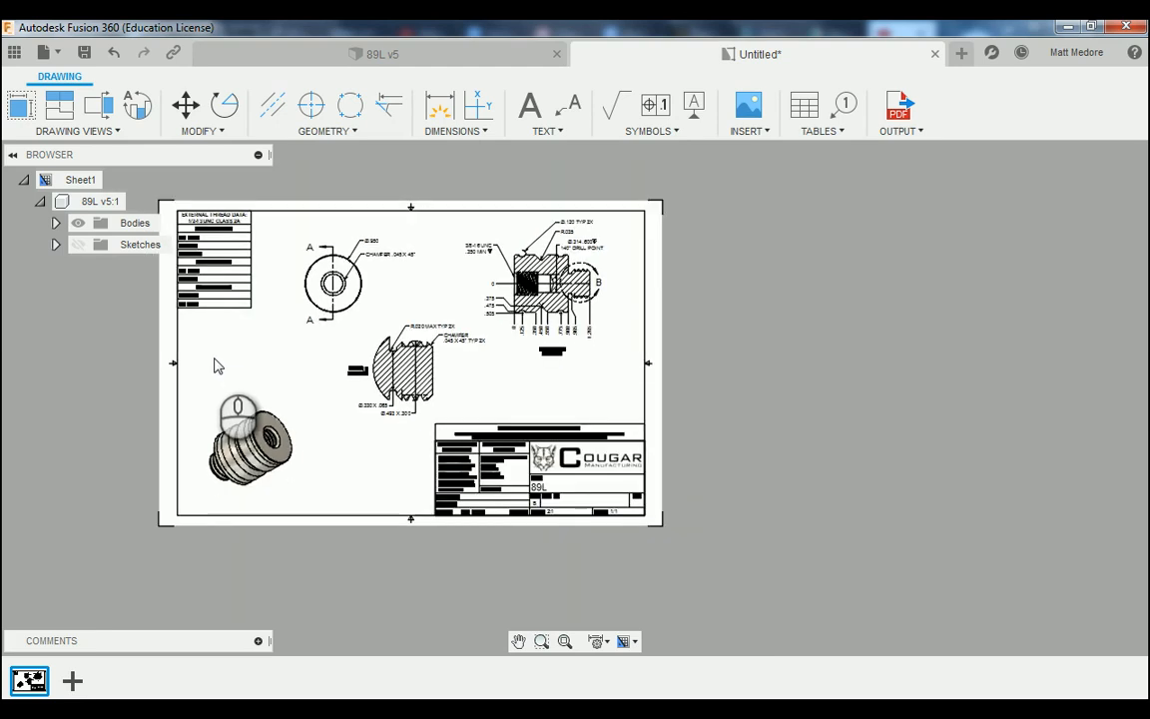
scroll(597, 559, "up", 3)
scroll(587, 529, "up", 3)
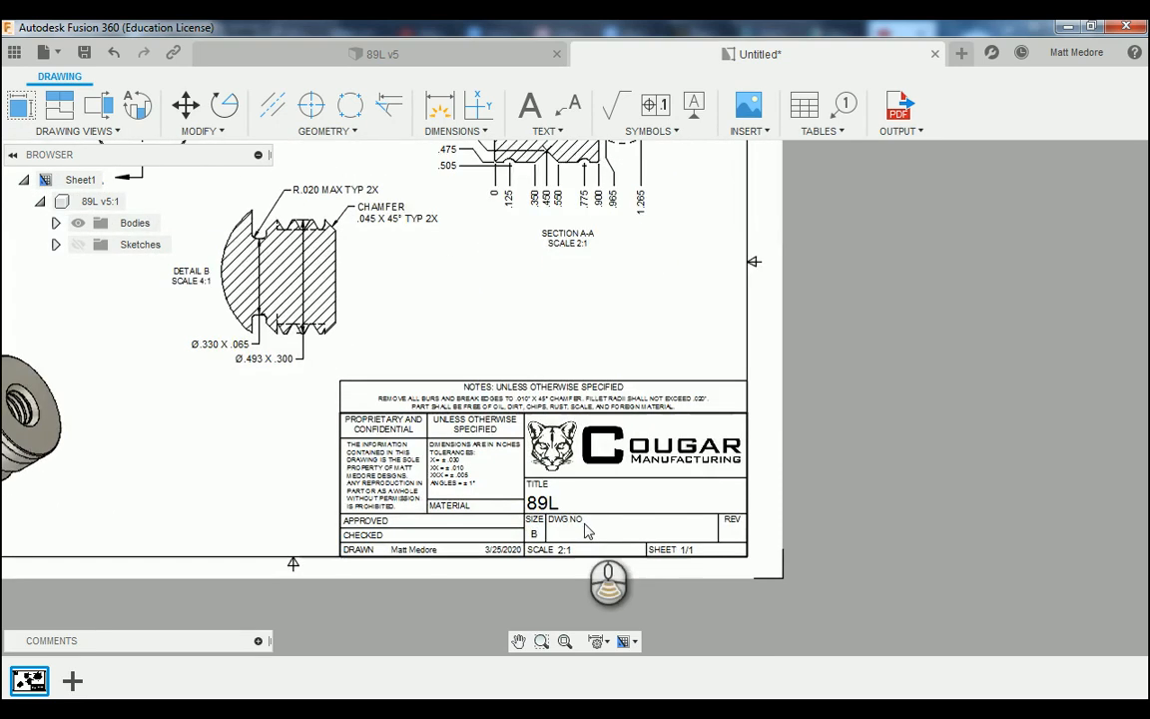
scroll(504, 544, "up", 3)
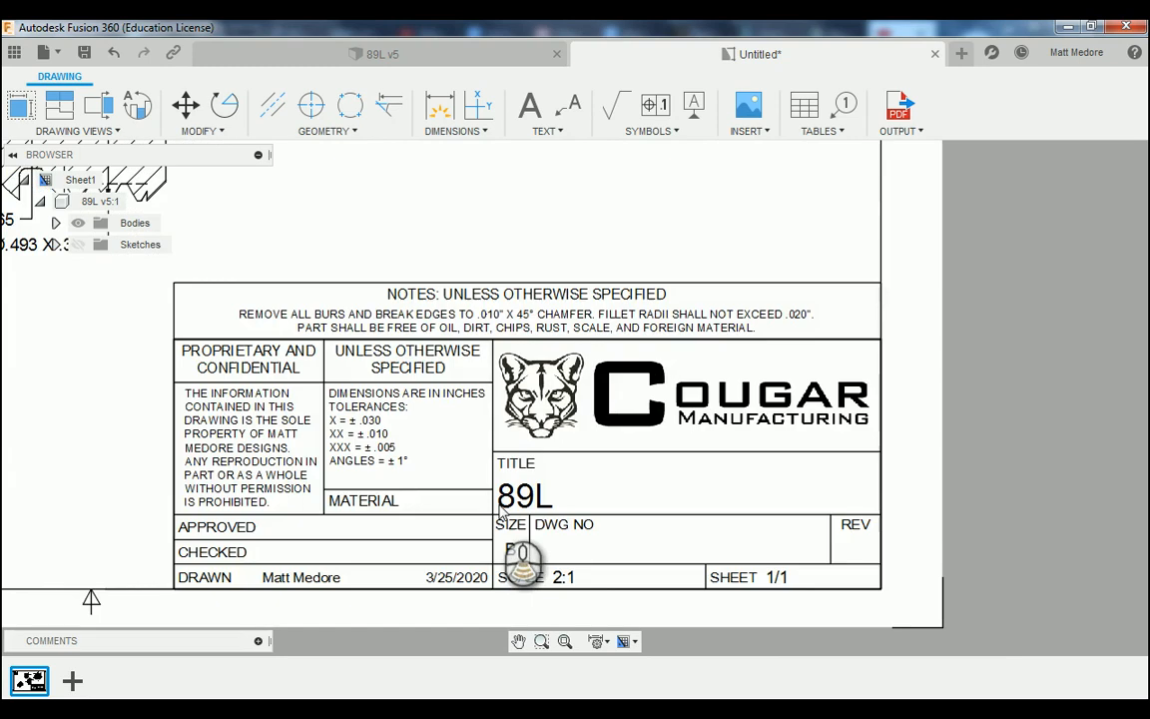
scroll(456, 559, "up", 3)
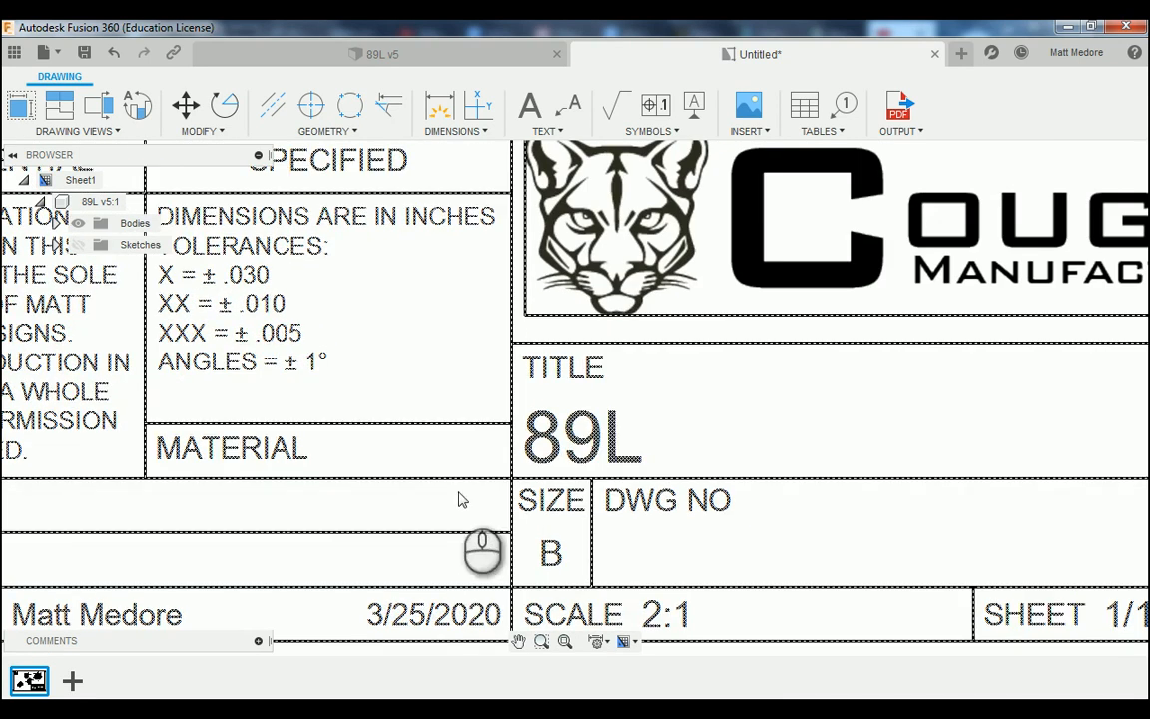
double_click(399, 431)
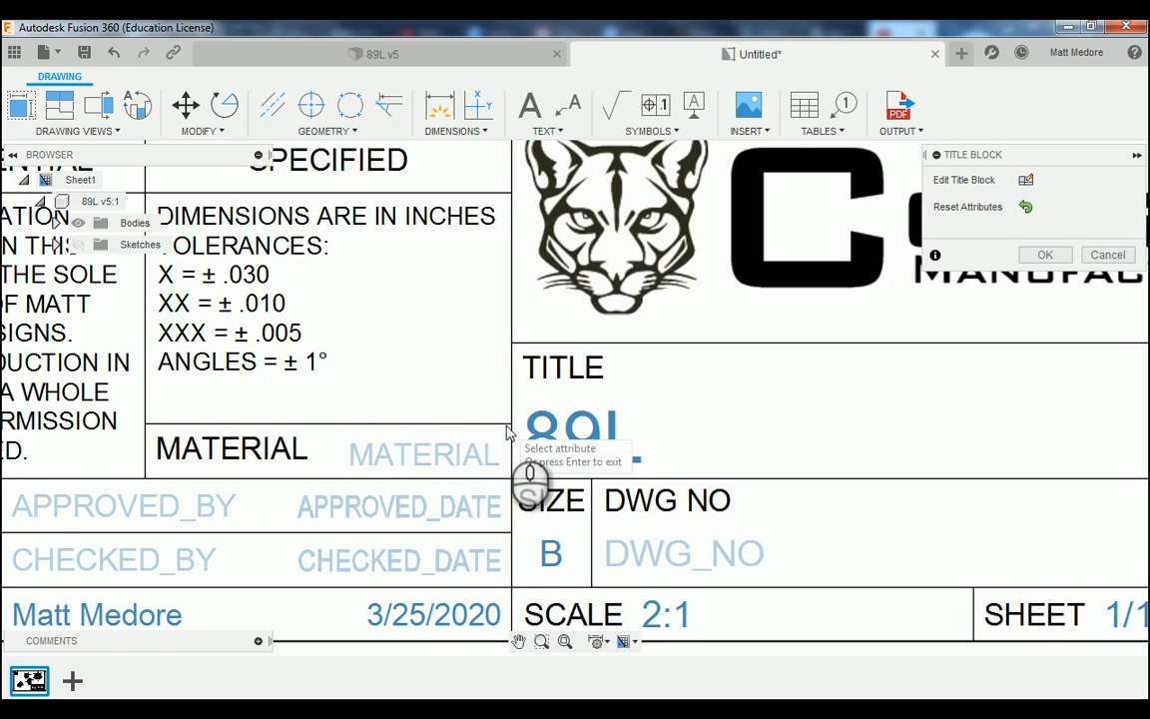
left_click(456, 467)
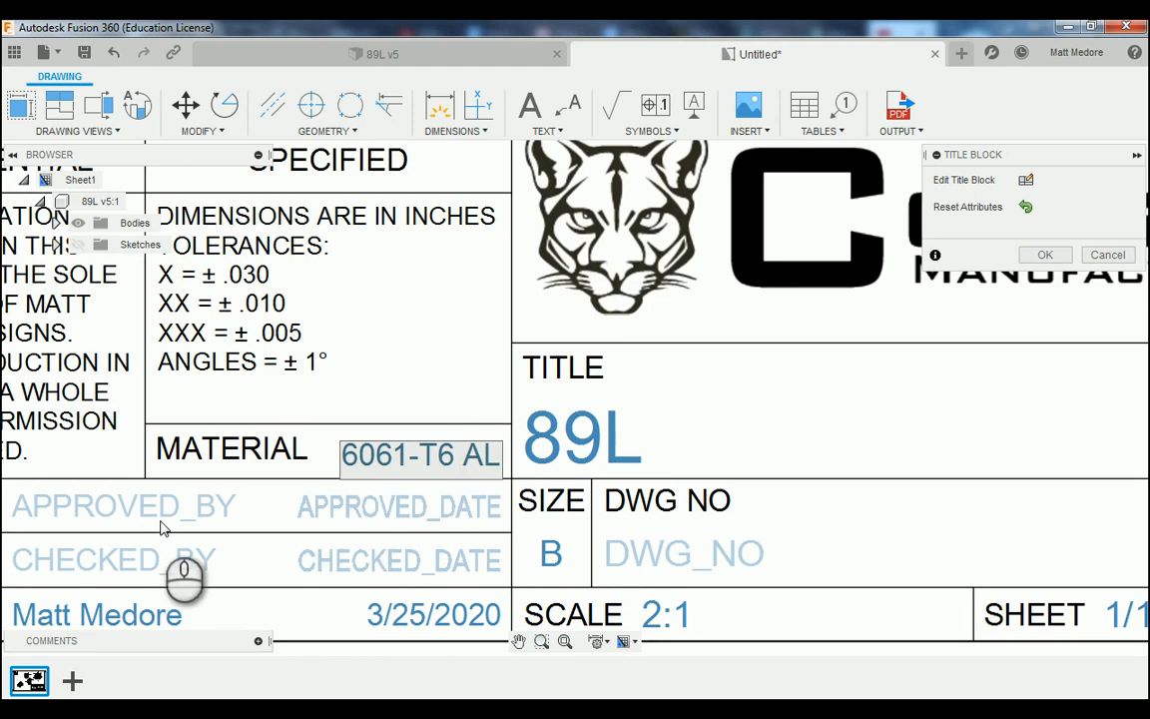
Set the title block's revision attribute to "A" and finish editing the title block.
scroll(161, 527, "down", 2)
scroll(162, 527, "down", 2)
scroll(868, 547, "up", 5)
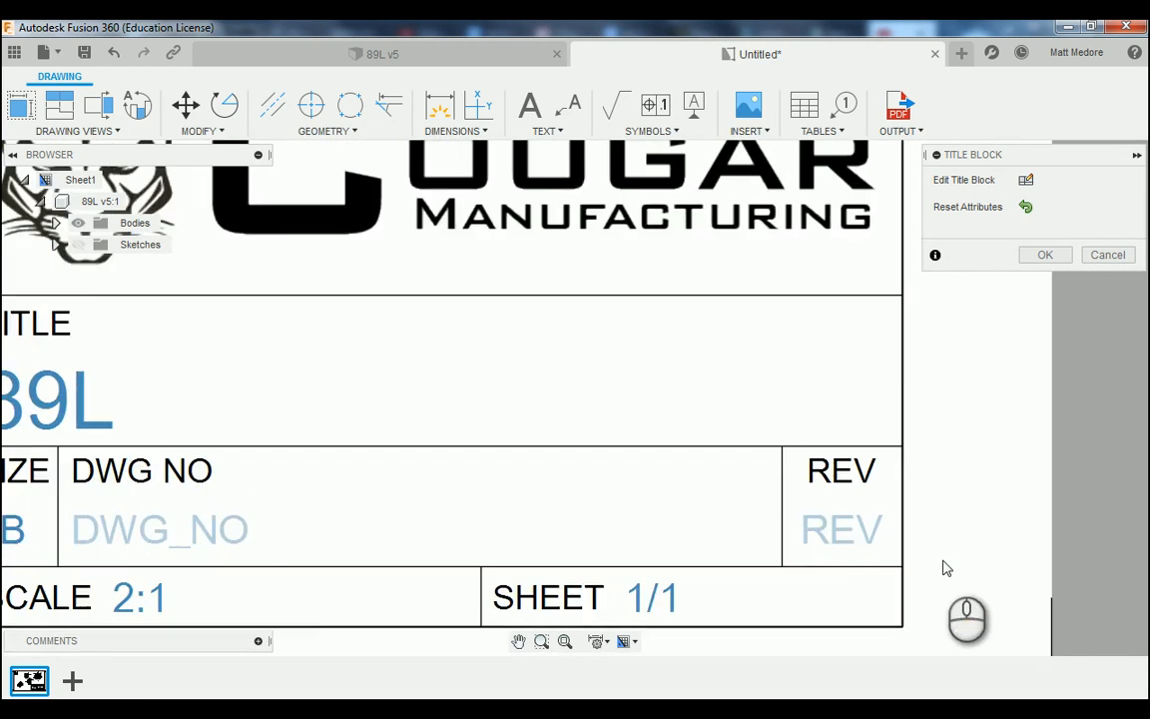
left_click(782, 521)
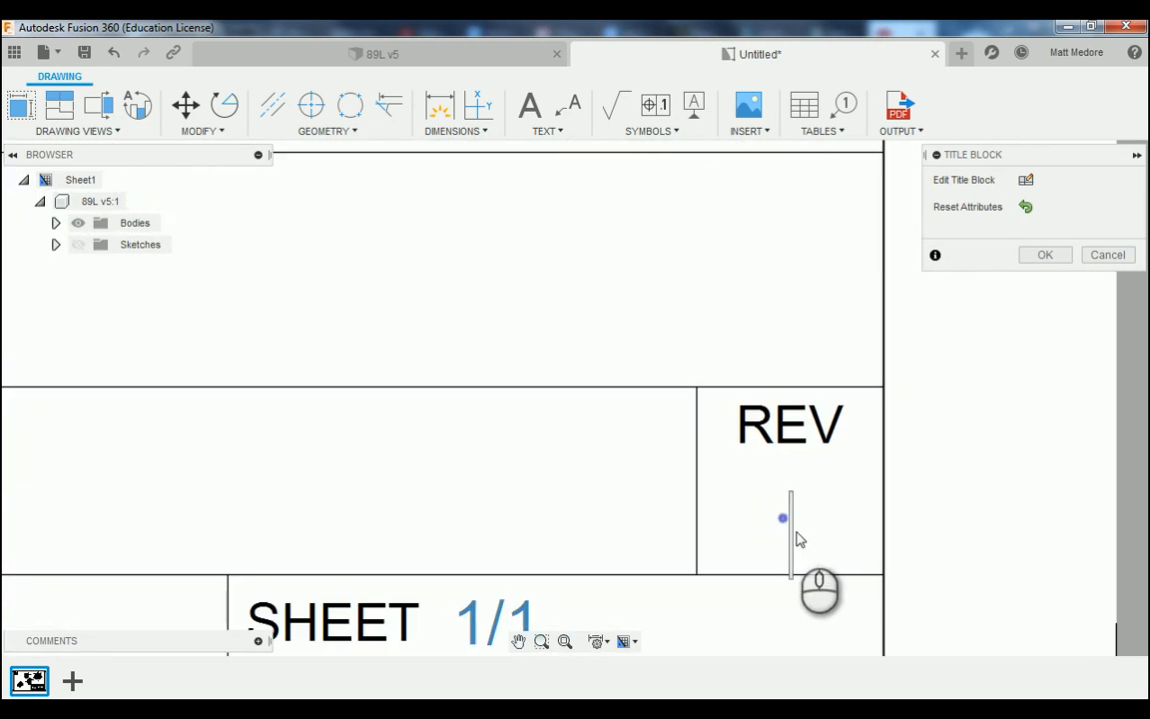
type("A")
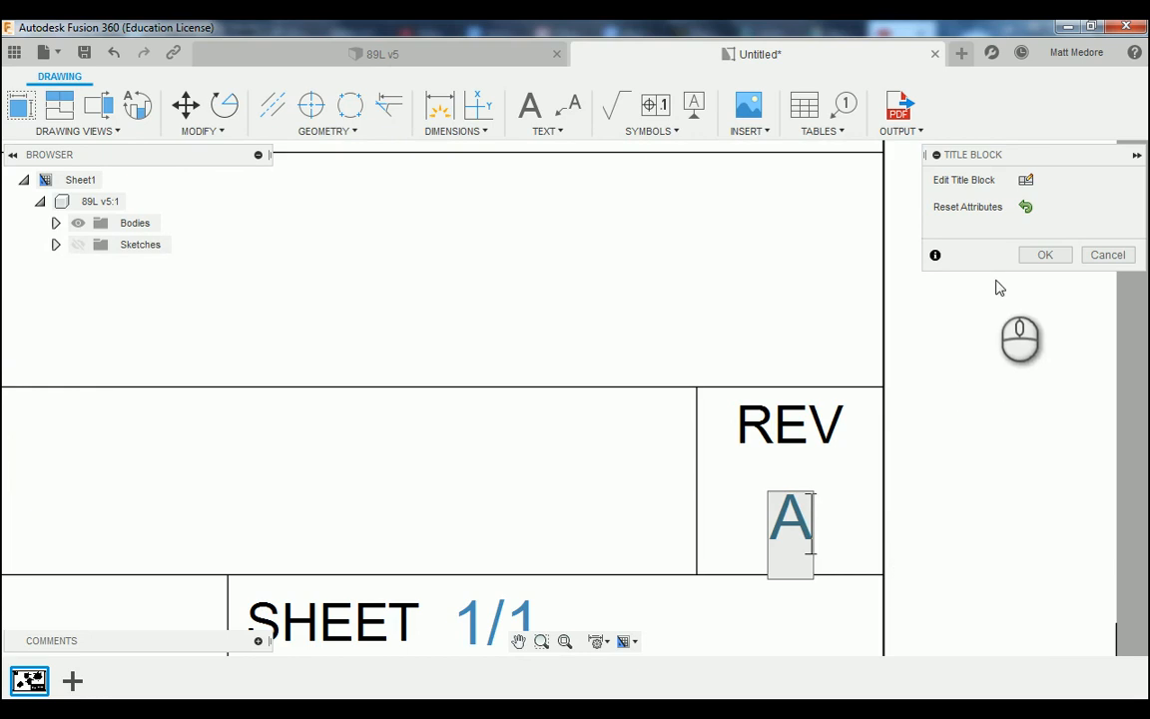
left_click(1045, 256)
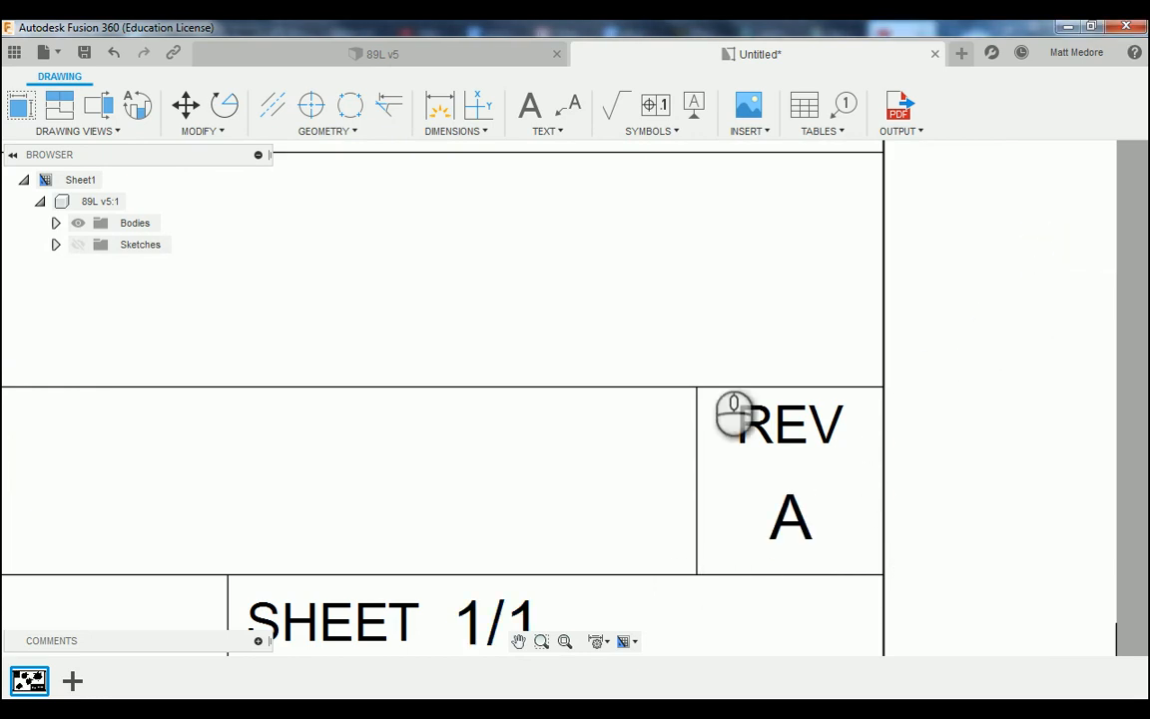
Review the title block entries and the arrangement of the views and dimensions on the sheet.
scroll(801, 437, "down", 3)
scroll(839, 453, "down", 5)
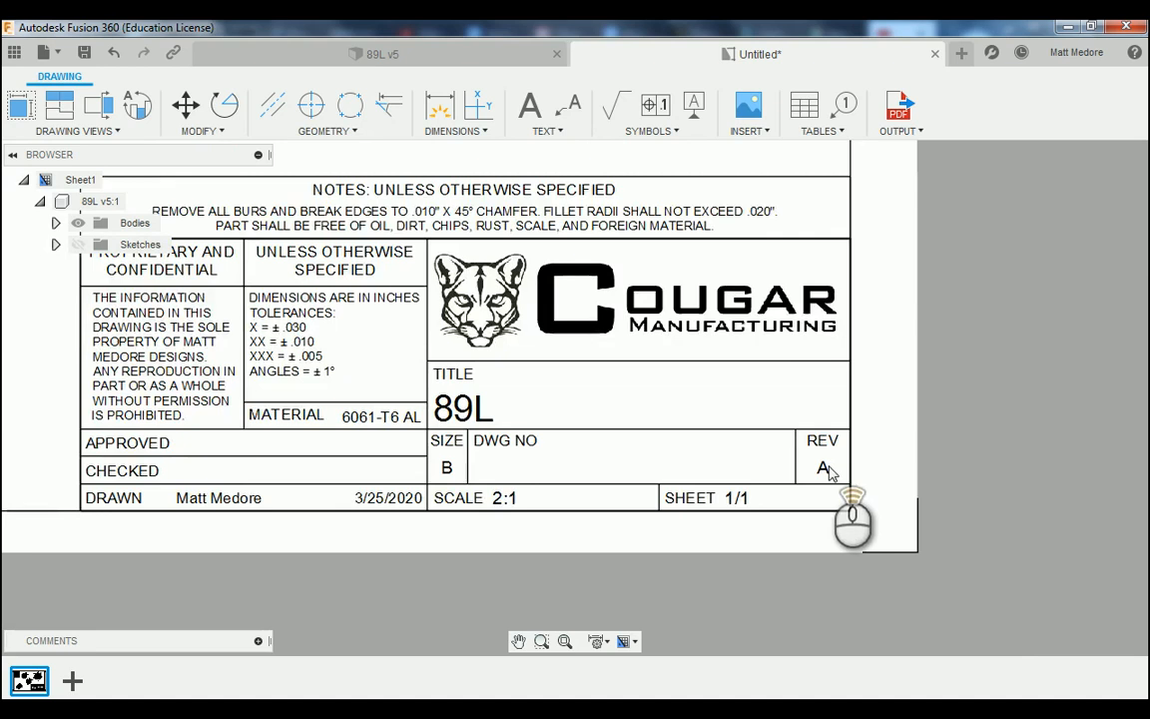
scroll(817, 472, "down", 5)
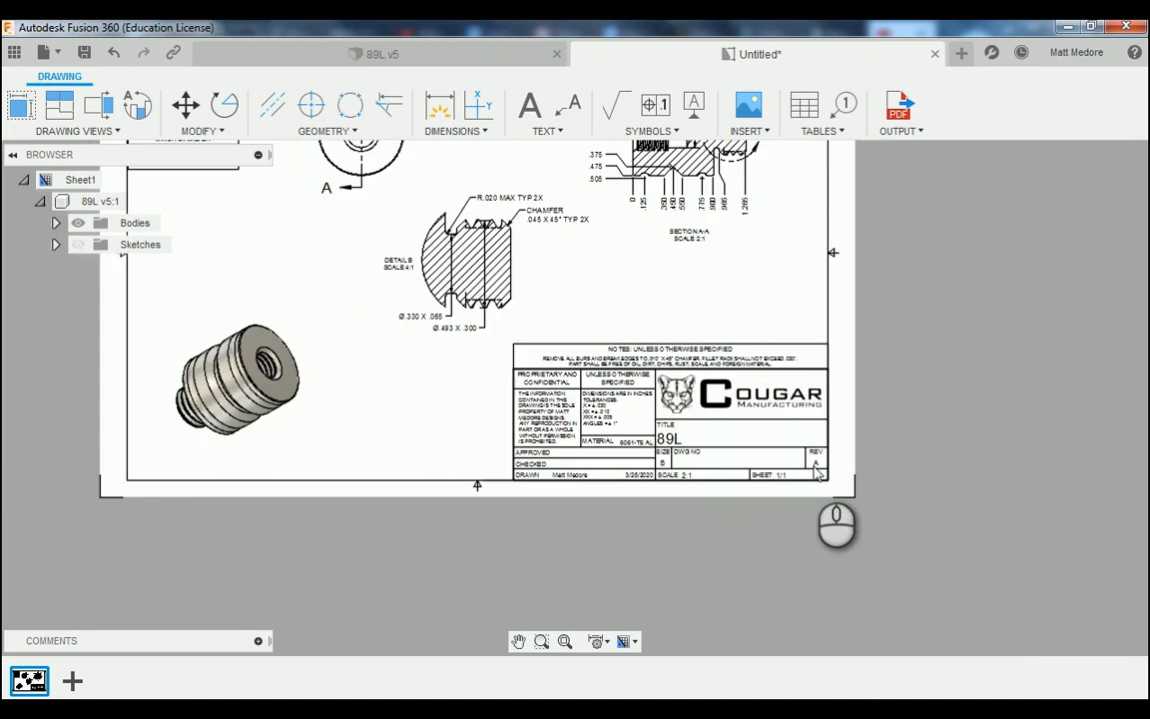
scroll(719, 594, "down", 2)
scroll(719, 594, "up", 4)
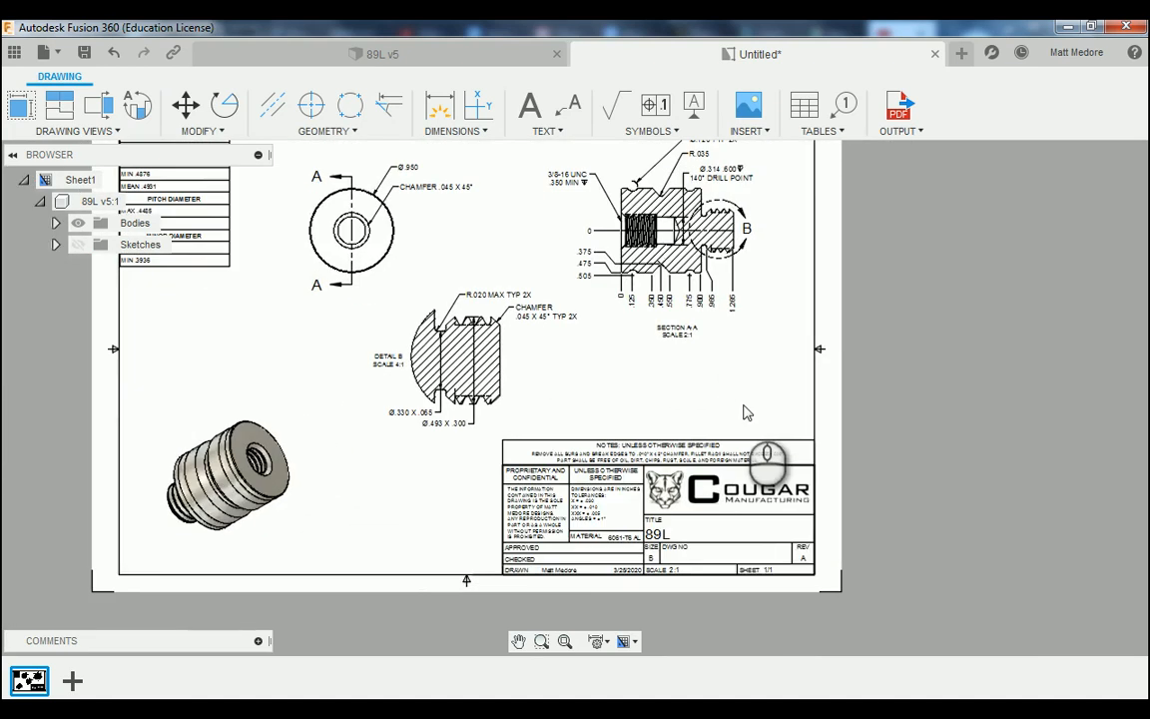
scroll(772, 525, "down", 2)
scroll(710, 339, "up", 2)
scroll(715, 329, "up", 1)
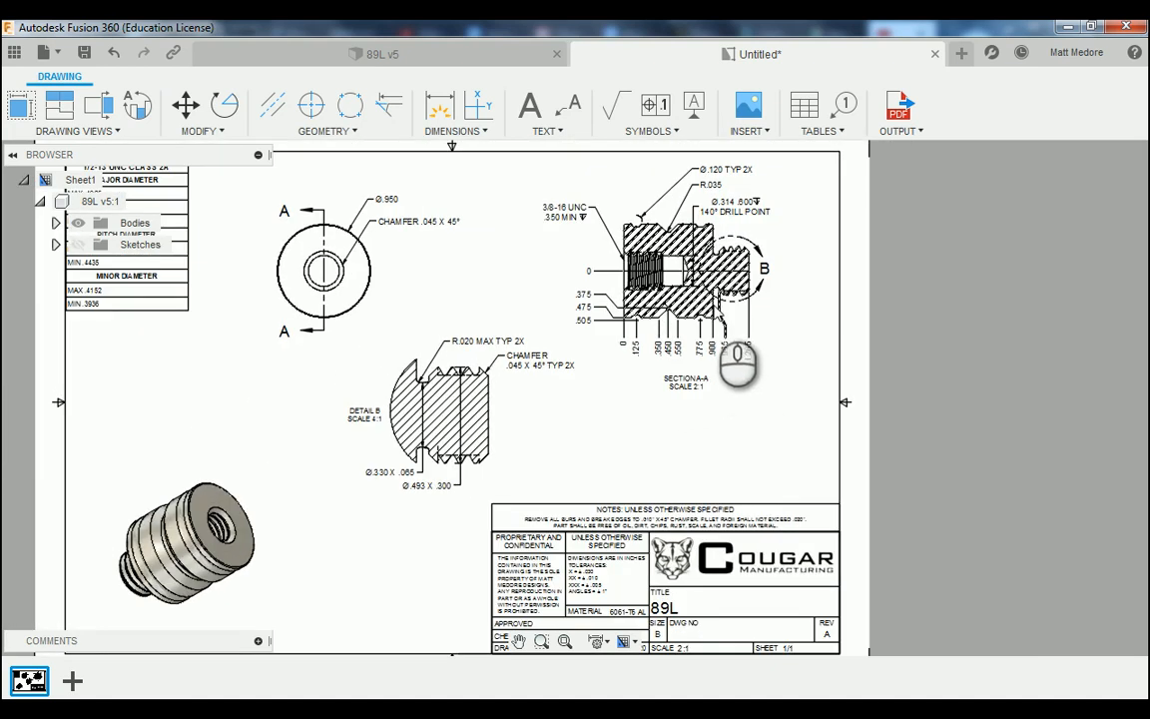